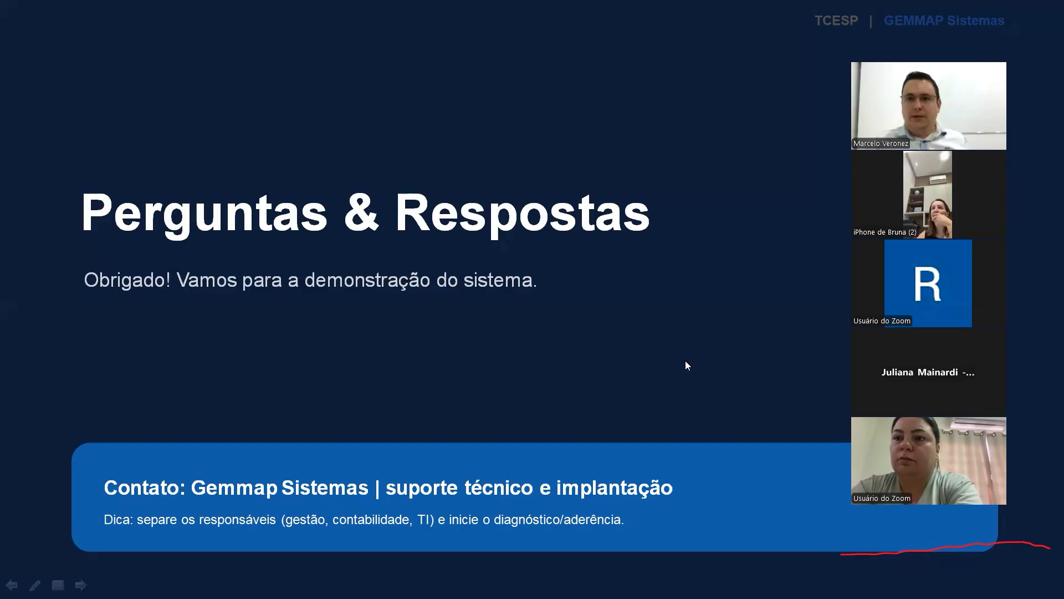
# End the PowerPoint slide show, close it, and bring up the accountability JSON file in Sublime Text
pyautogui.press('Escape')
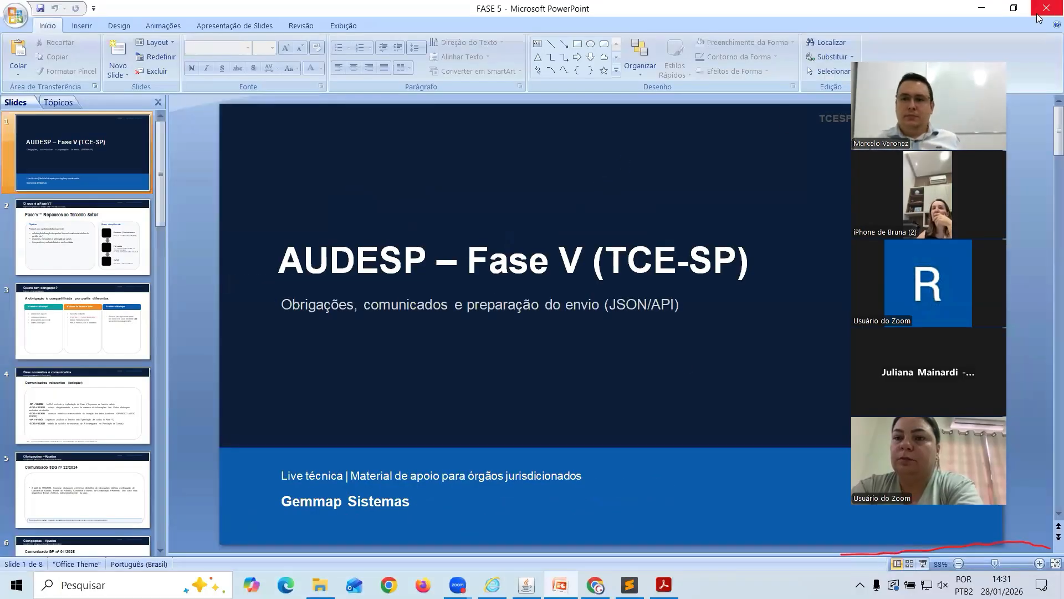
pyautogui.click(1039, 17)
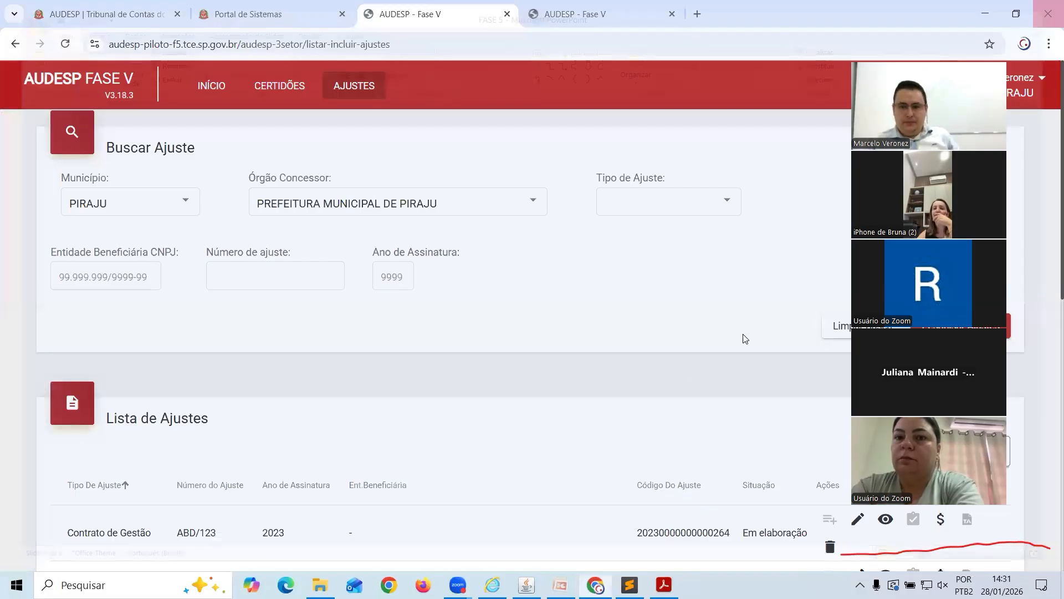
pyautogui.hotkey('alt', 'Tab')
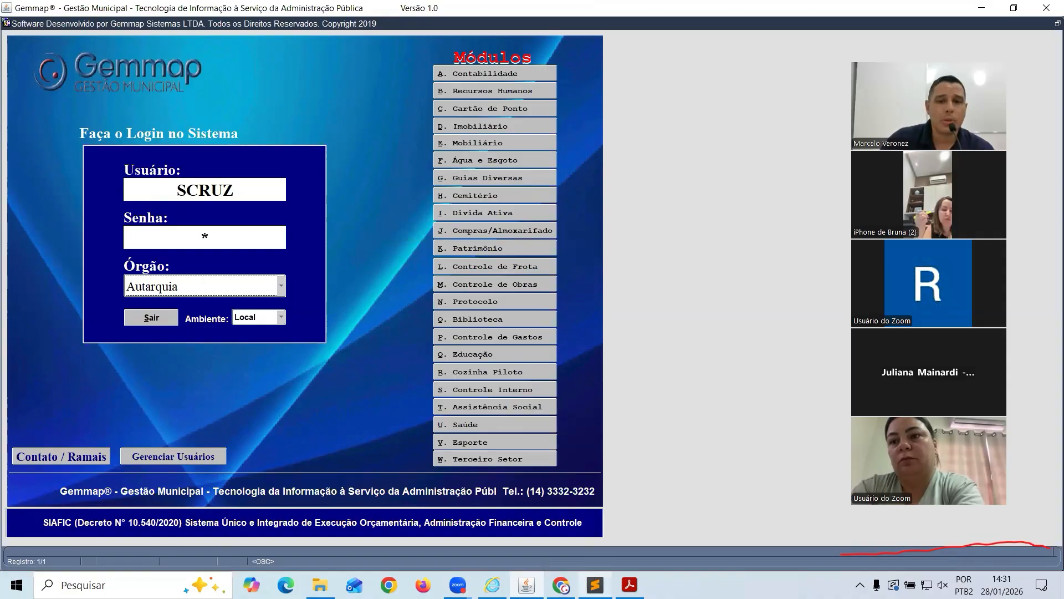
pyautogui.moveTo(595, 584)
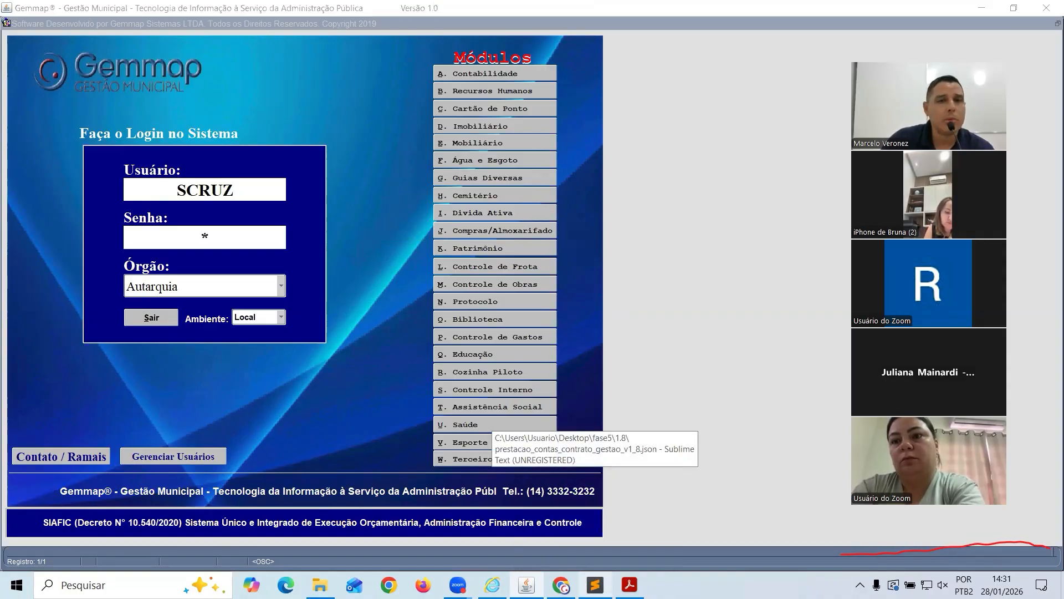
pyautogui.click(595, 527)
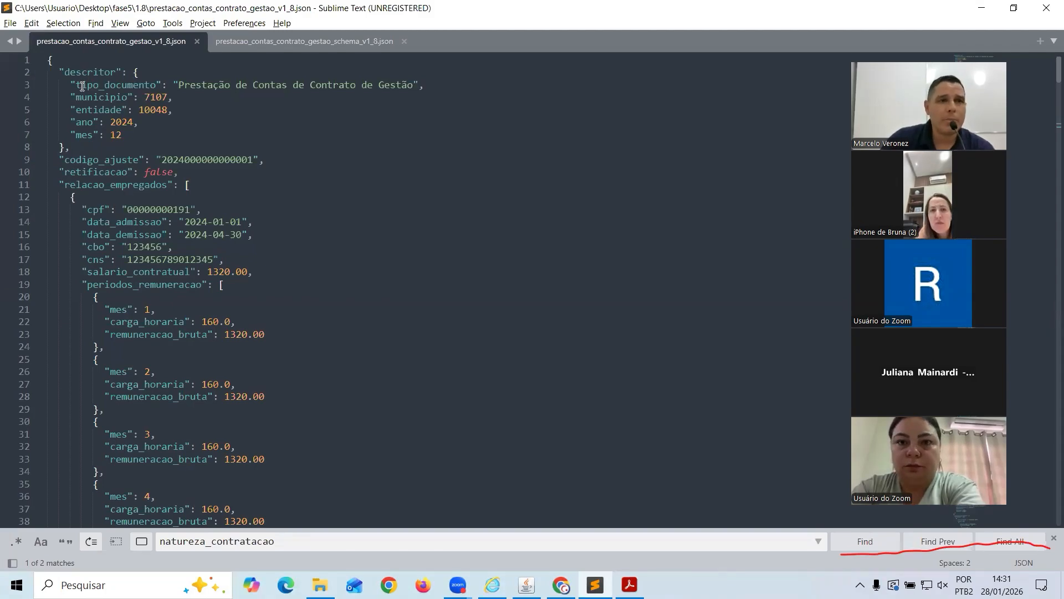
# Scroll through the JSON and highlight the relacao_empregados and relacao_bens section keys
pyautogui.scroll(-1, 78, 95)
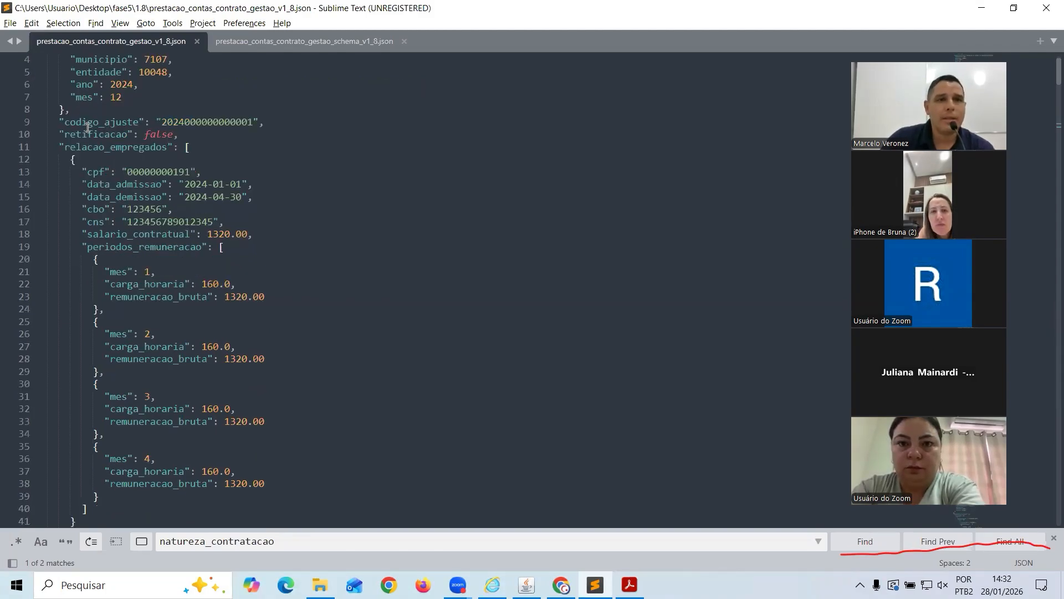
pyautogui.scroll(1, 88, 135)
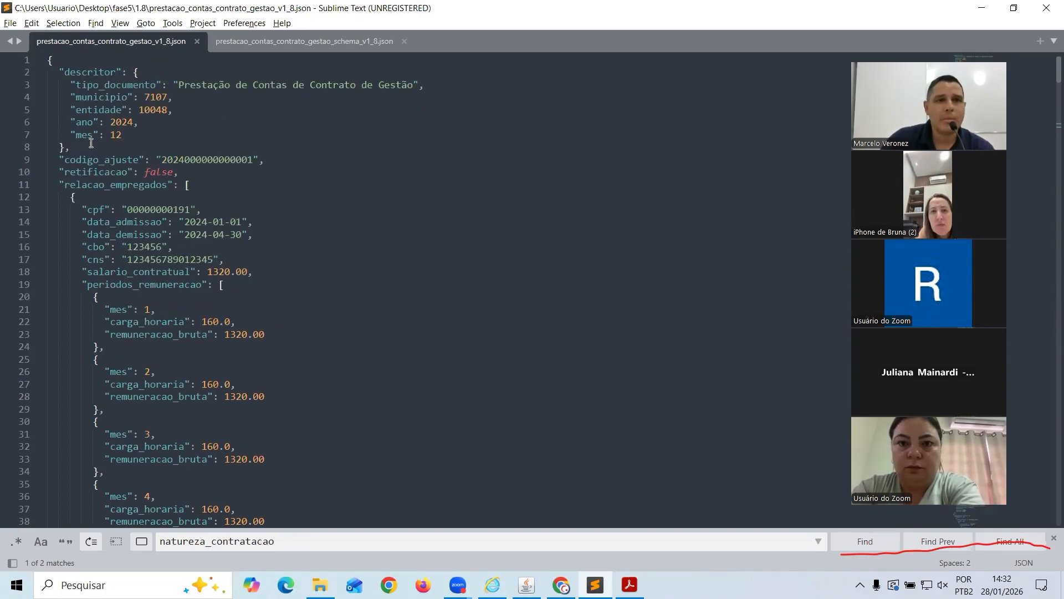
pyautogui.doubleClick(102, 186)
pyautogui.scroll(-4, 124, 194)
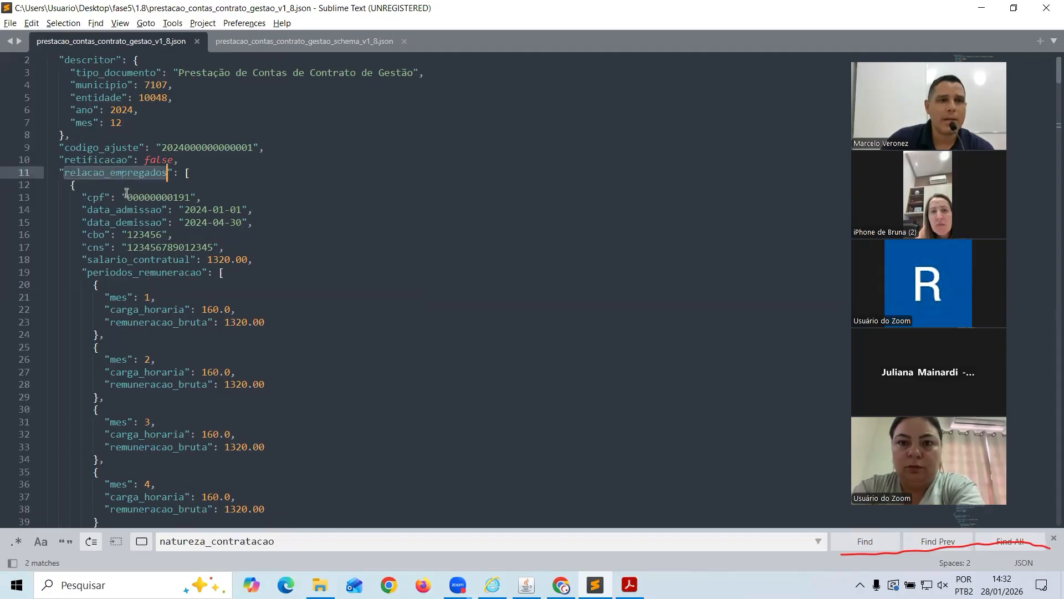
pyautogui.scroll(-1, 124, 202)
pyautogui.doubleClick(111, 395)
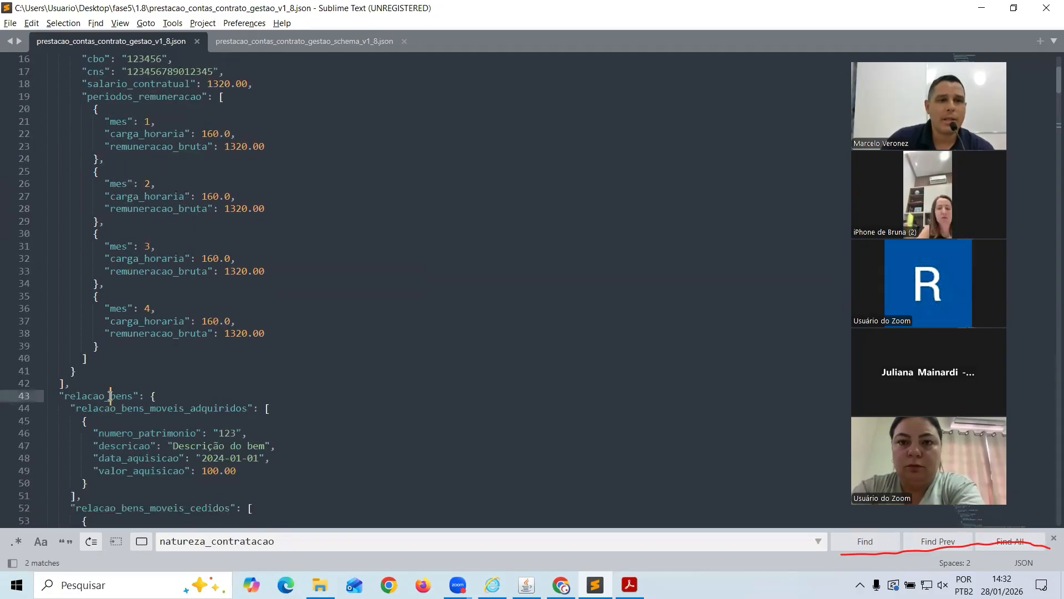
# Highlight the contratos section key, scroll back up, and return to the Gemmap login screen
pyautogui.scroll(-13, 177, 297)
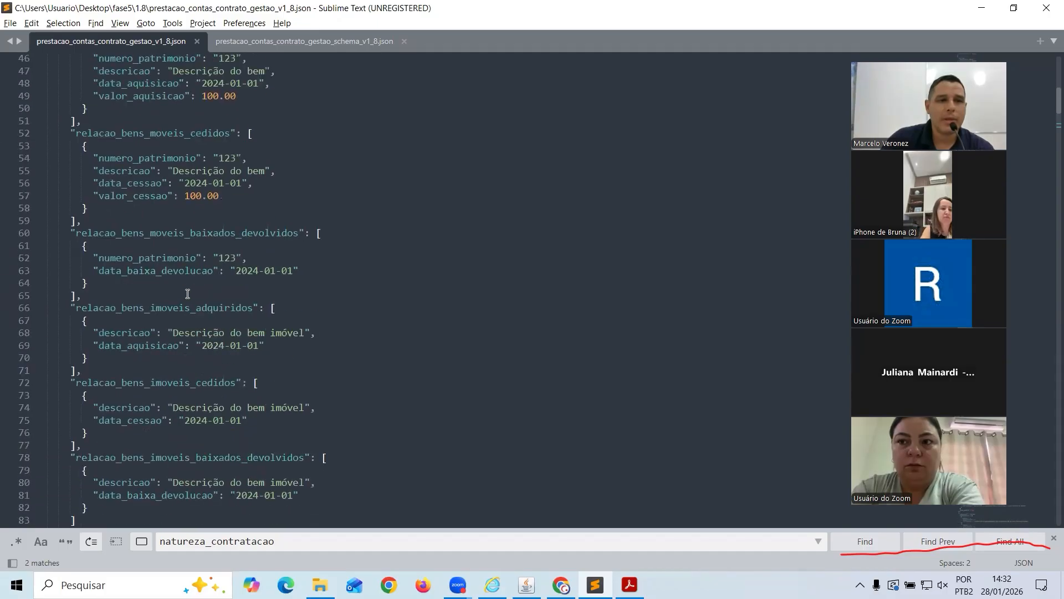
pyautogui.scroll(-1, 188, 294)
pyautogui.doubleClick(105, 394)
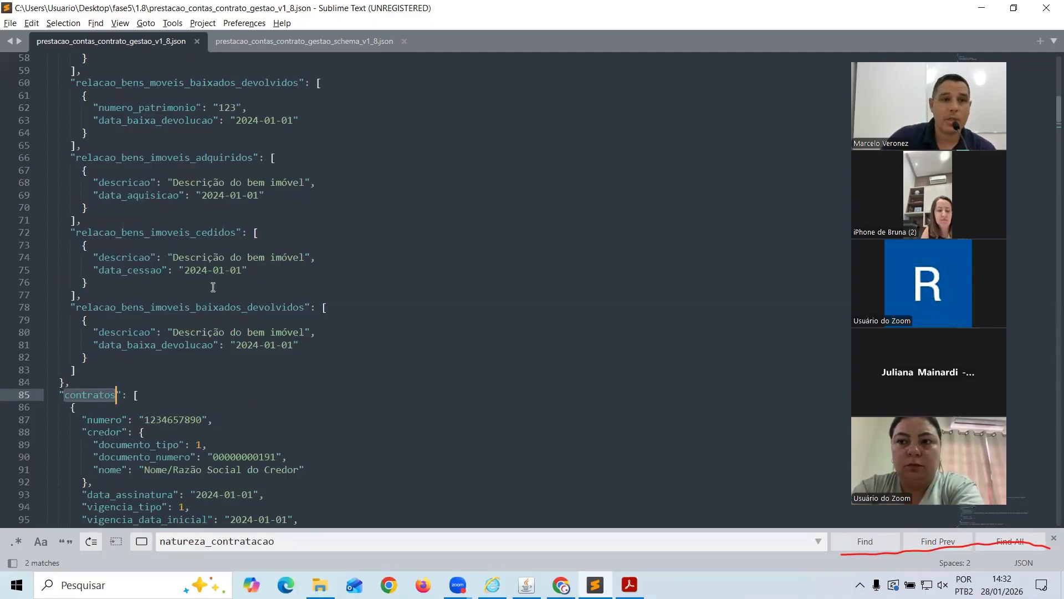
pyautogui.scroll(11, 210, 286)
pyautogui.scroll(8, 214, 287)
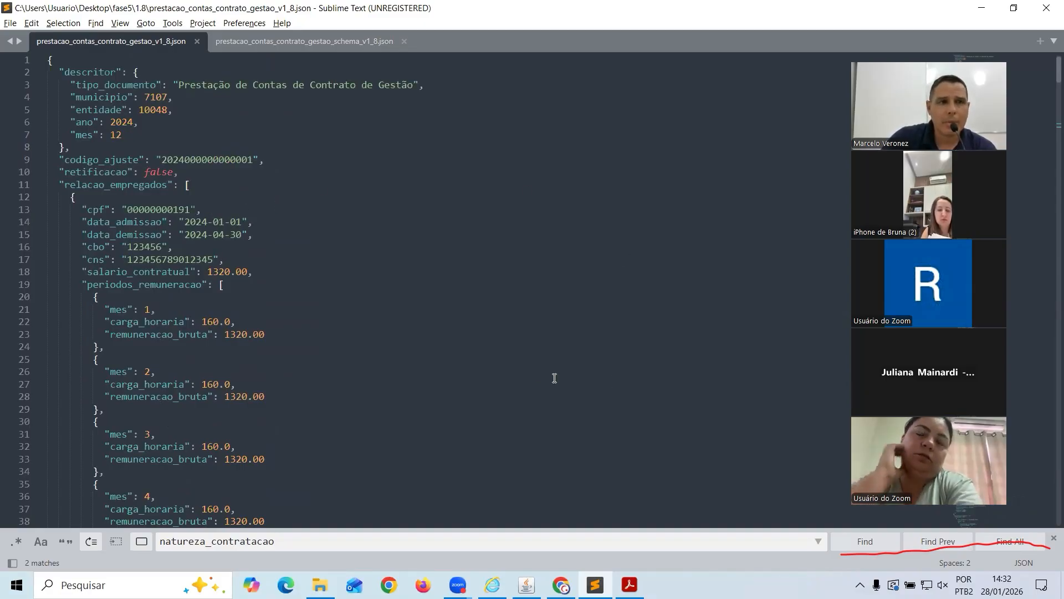
pyautogui.click(526, 584)
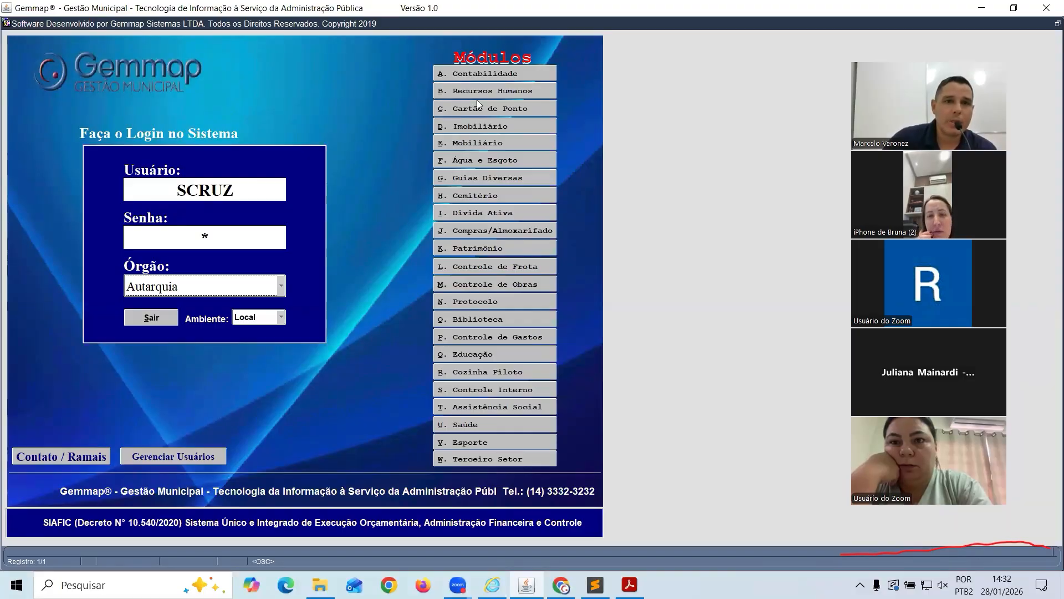
# Open the Contabilidade module's Cadastros > Fornecedores supplier register
pyautogui.click(487, 72)
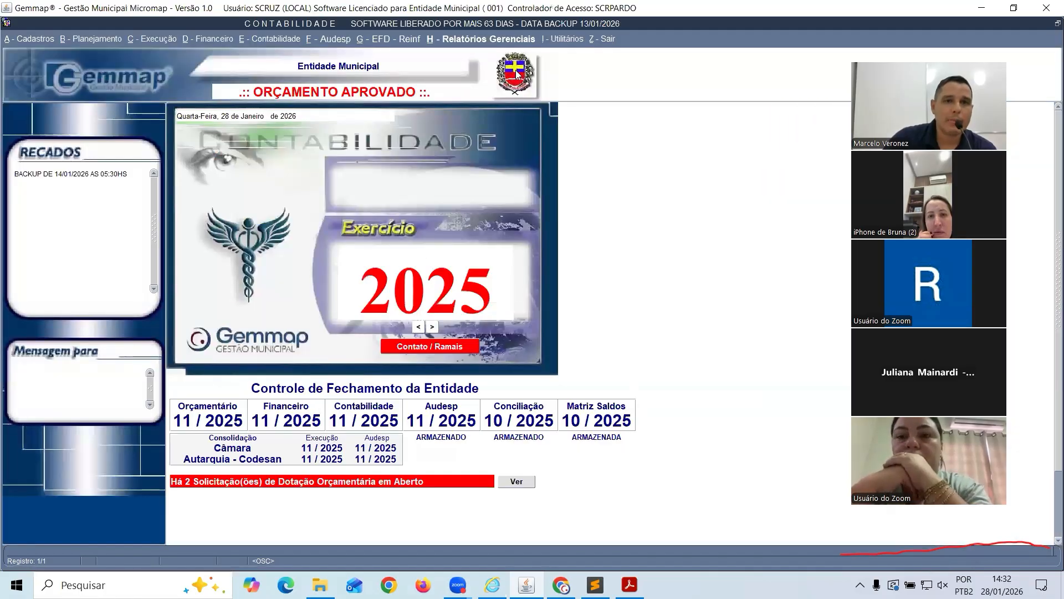
pyautogui.click(47, 40)
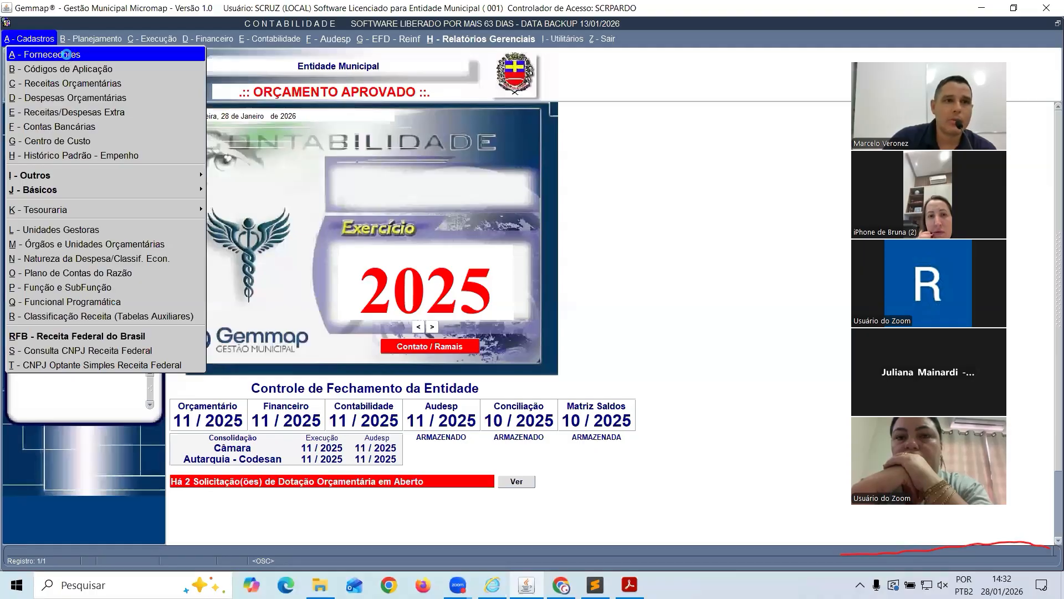
pyautogui.click(63, 51)
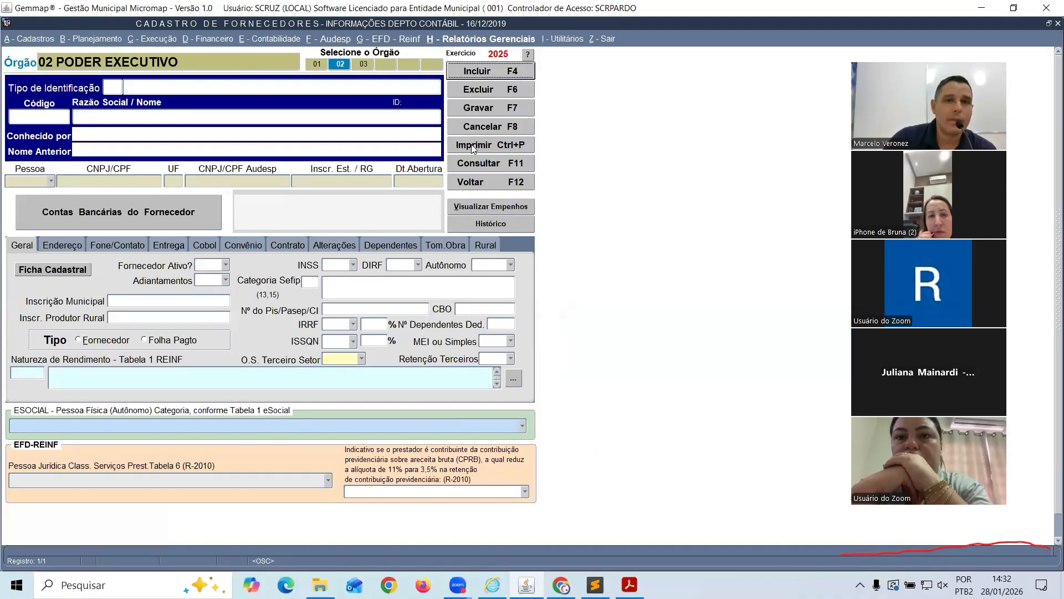
# Load the APAE supplier by searching 'ap' and set O.S. Terceiro Setor to Sim
pyautogui.click(491, 163)
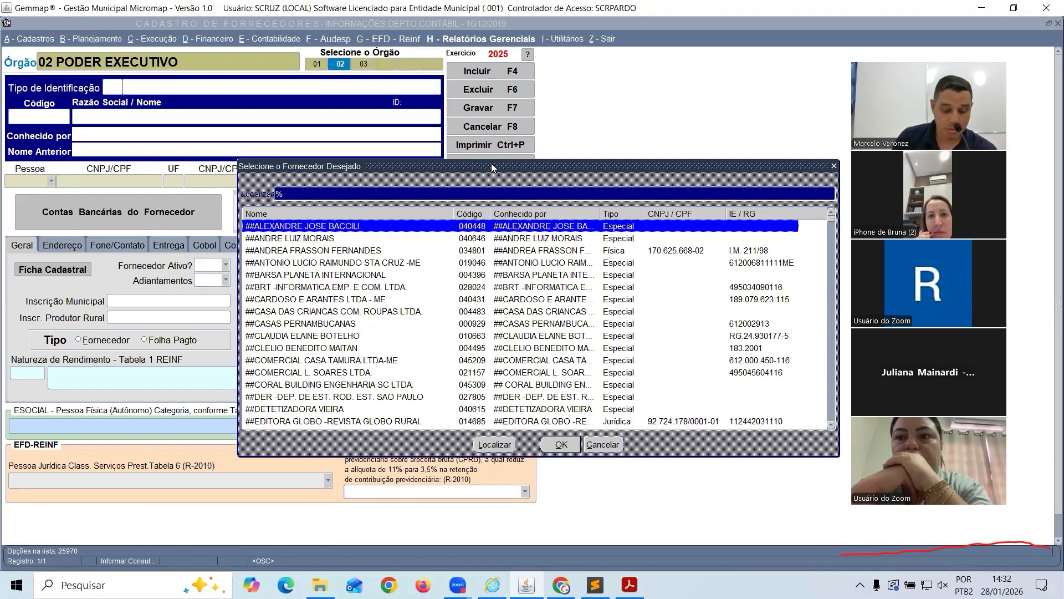
pyautogui.write('ap')
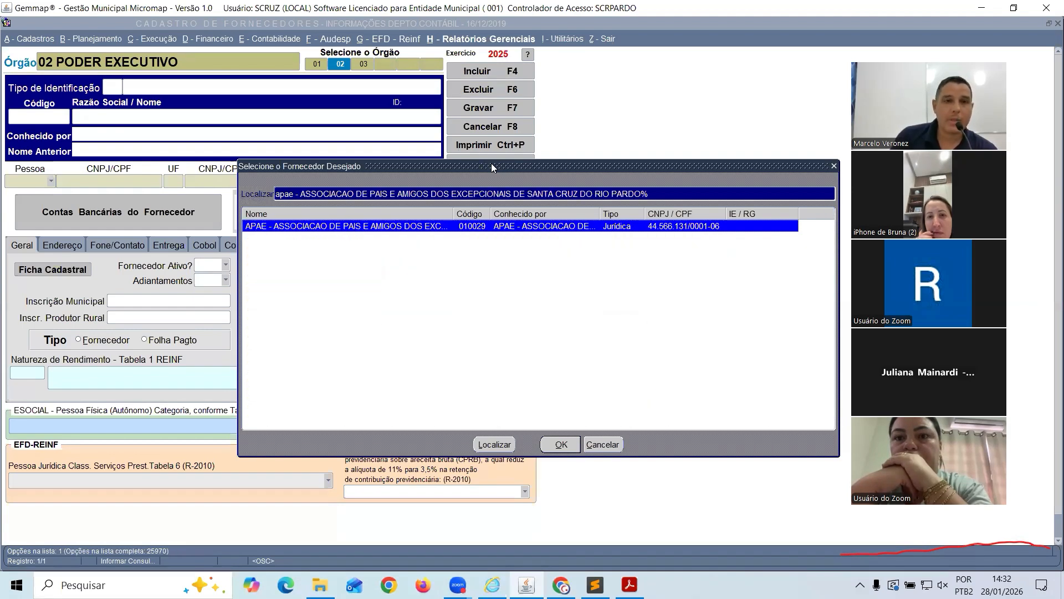
pyautogui.press('Return')
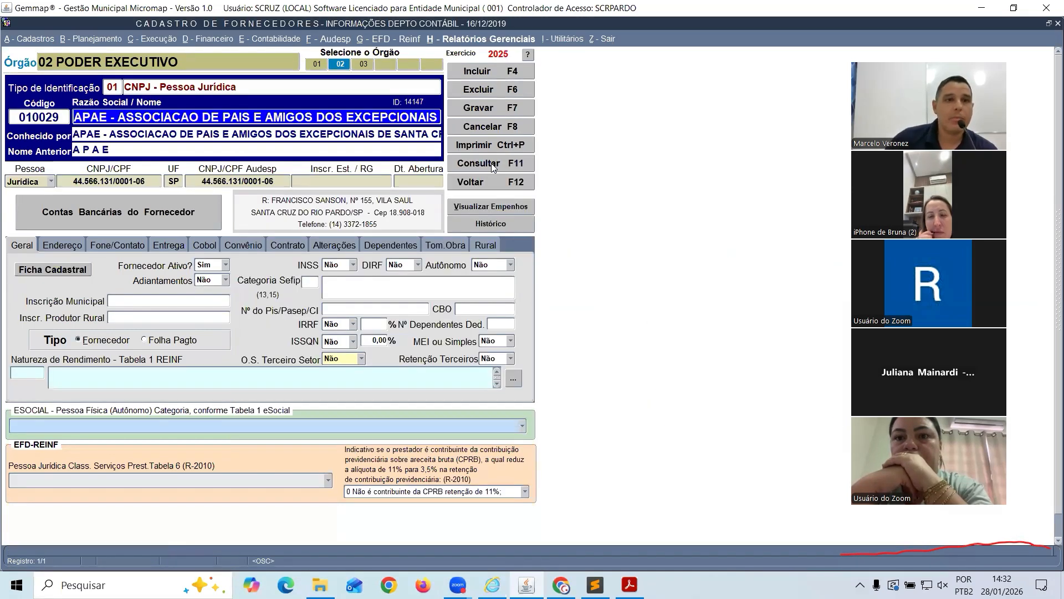
pyautogui.click(362, 359)
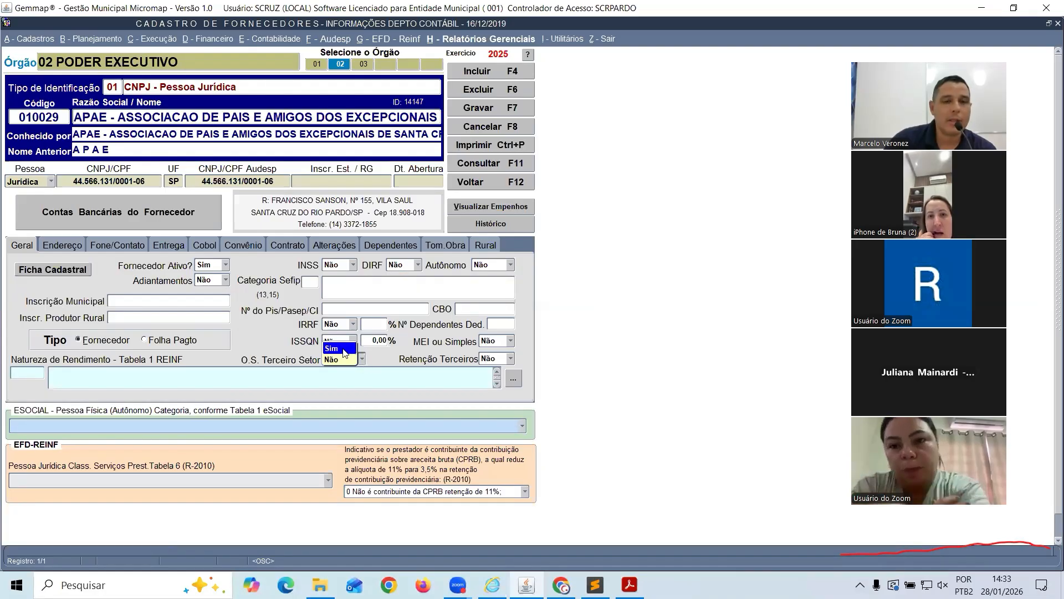
pyautogui.click(342, 350)
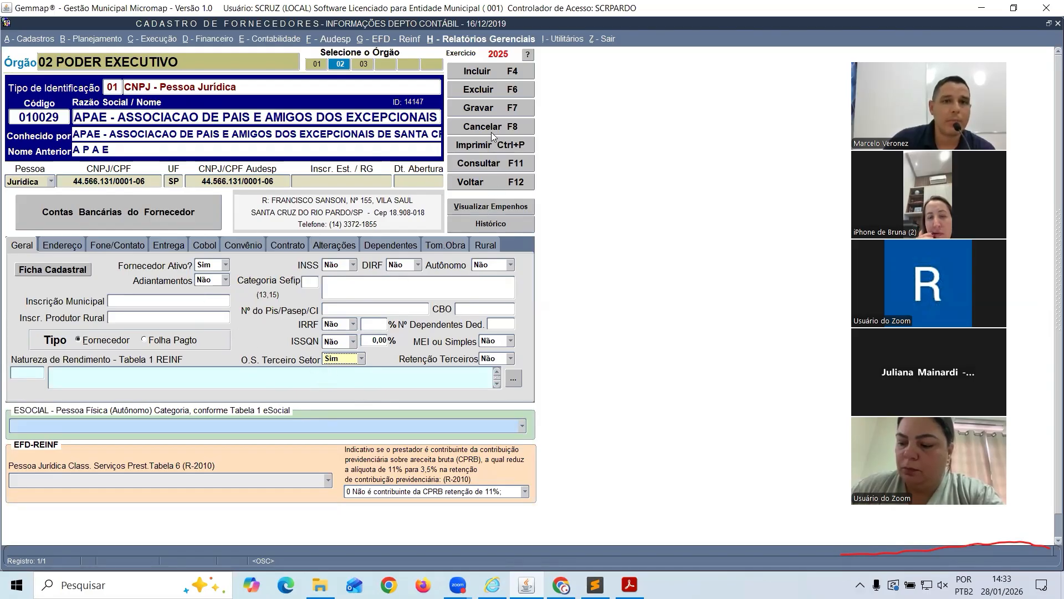
# Save the APAE record and load the Santa Casa de Misericordia supplier via an 'nta ca' search
pyautogui.press('F7')
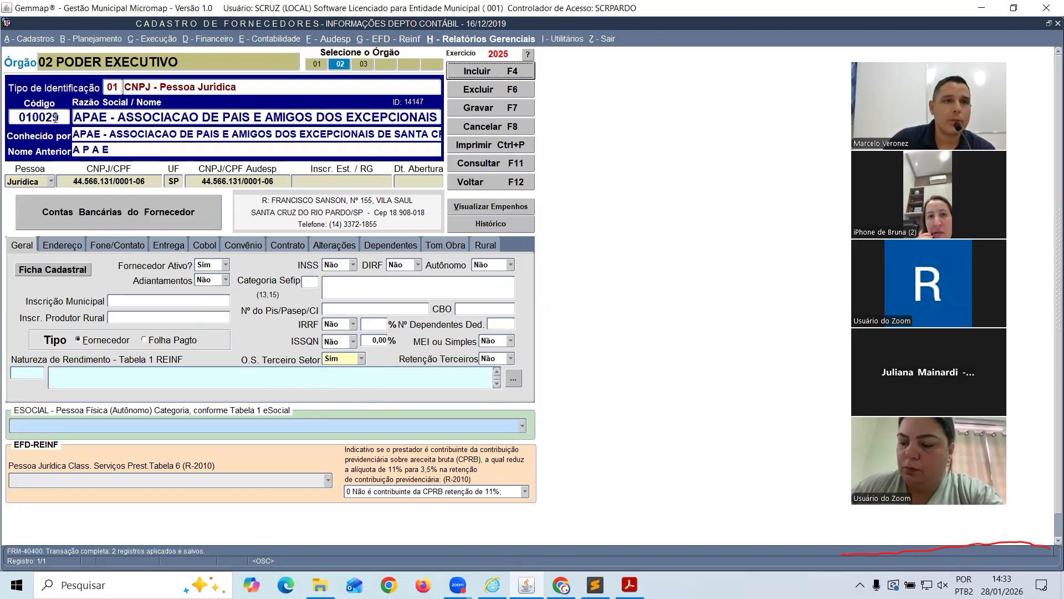
pyautogui.click(503, 165)
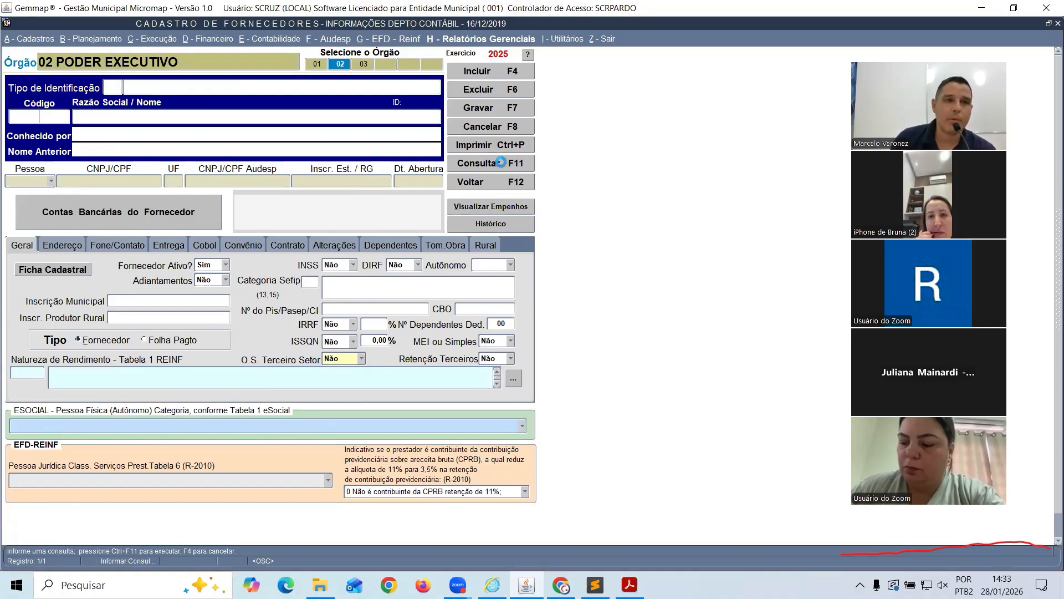
pyautogui.click(502, 163)
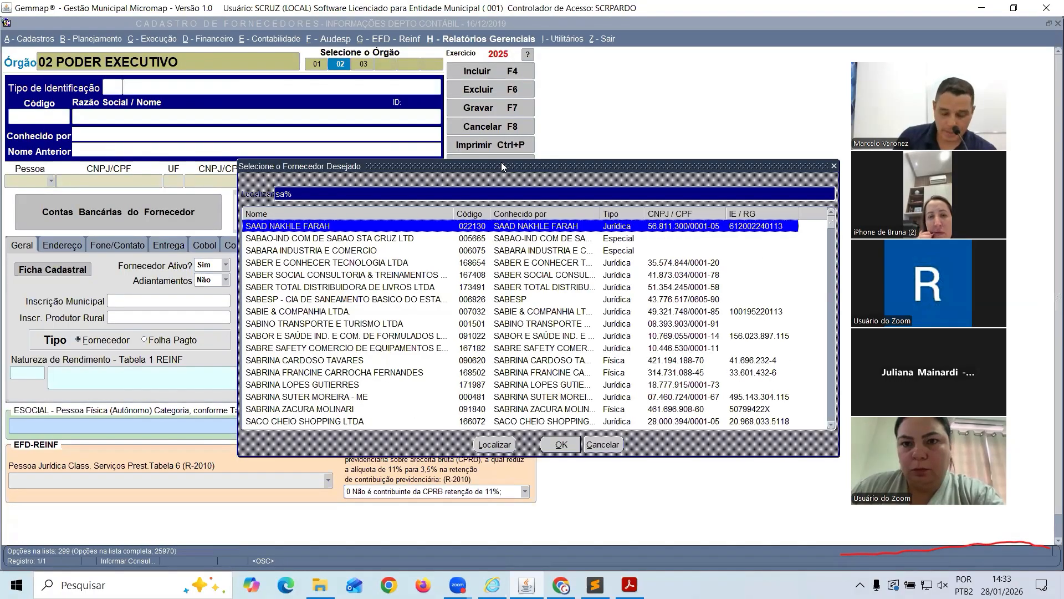
pyautogui.write('nta')
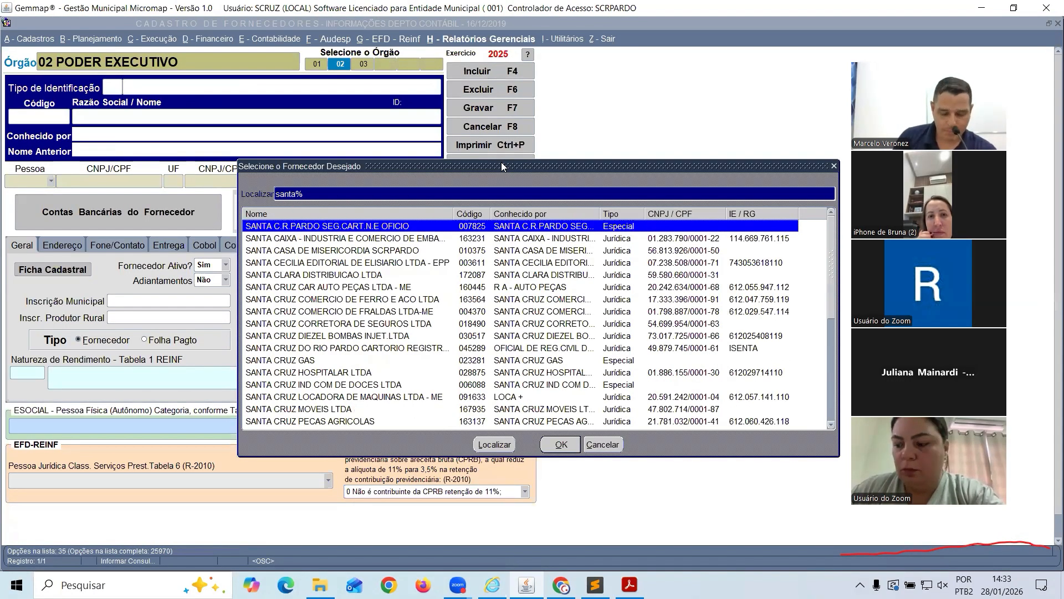
pyautogui.write(' c')
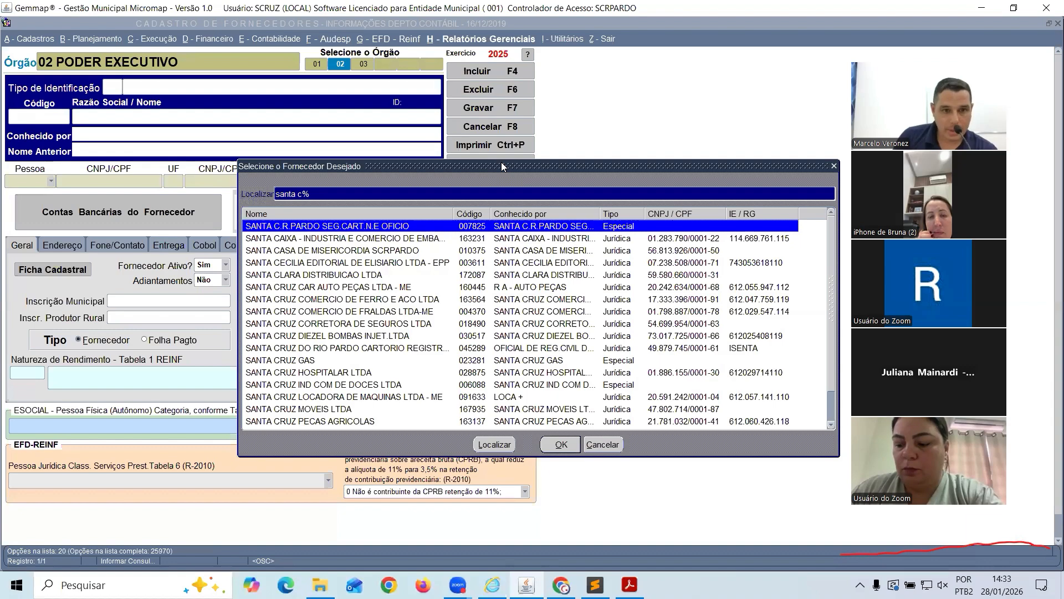
pyautogui.write('a')
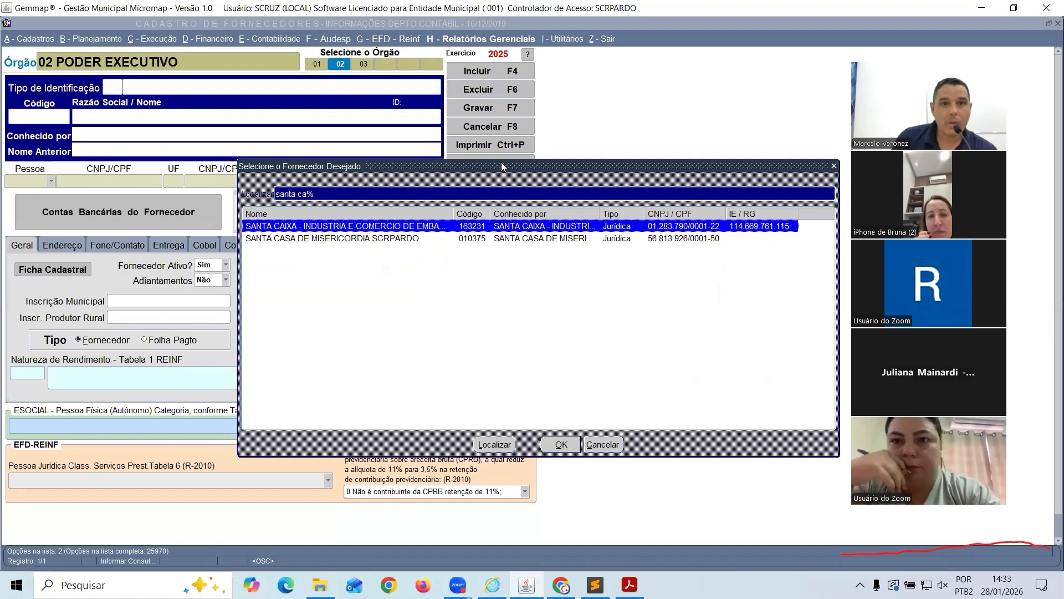
pyautogui.press('Down')
pyautogui.press('Return')
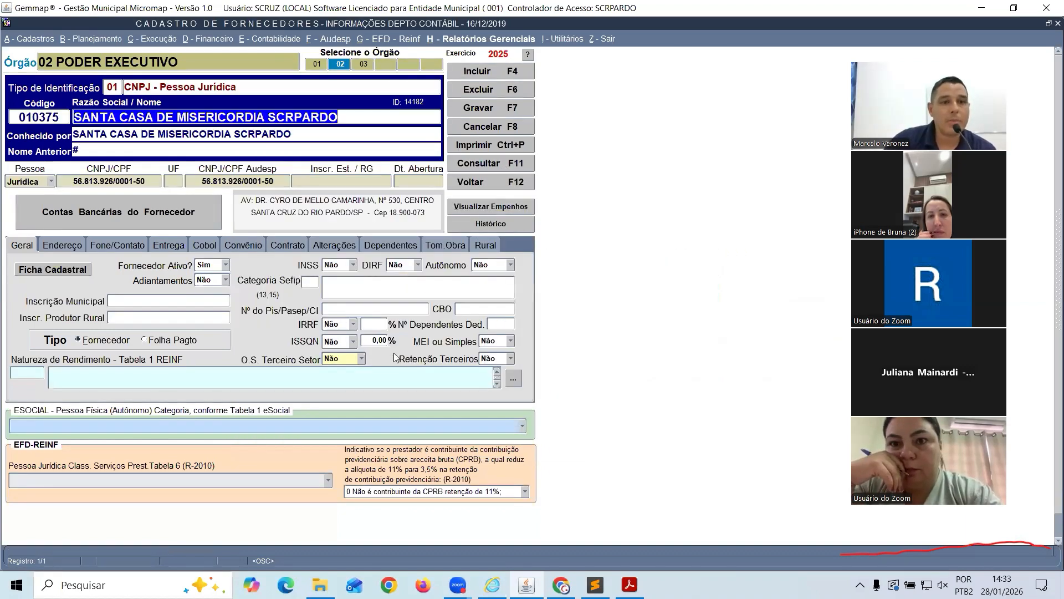
# Set Santa Casa's O.S. Terceiro Setor to Sim, save, and close the supplier registry
pyautogui.click(363, 360)
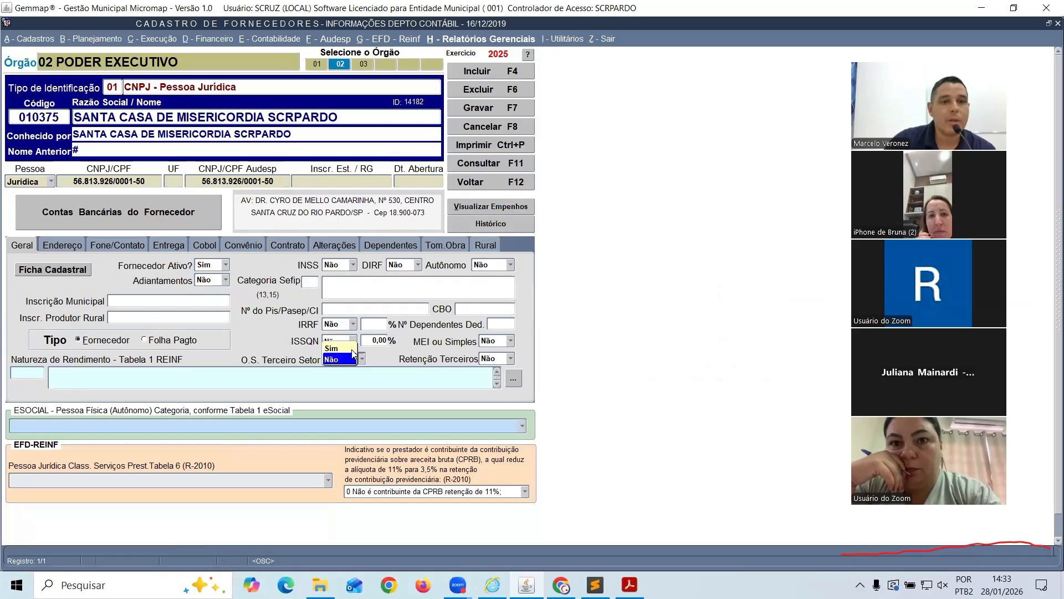
pyautogui.click(335, 348)
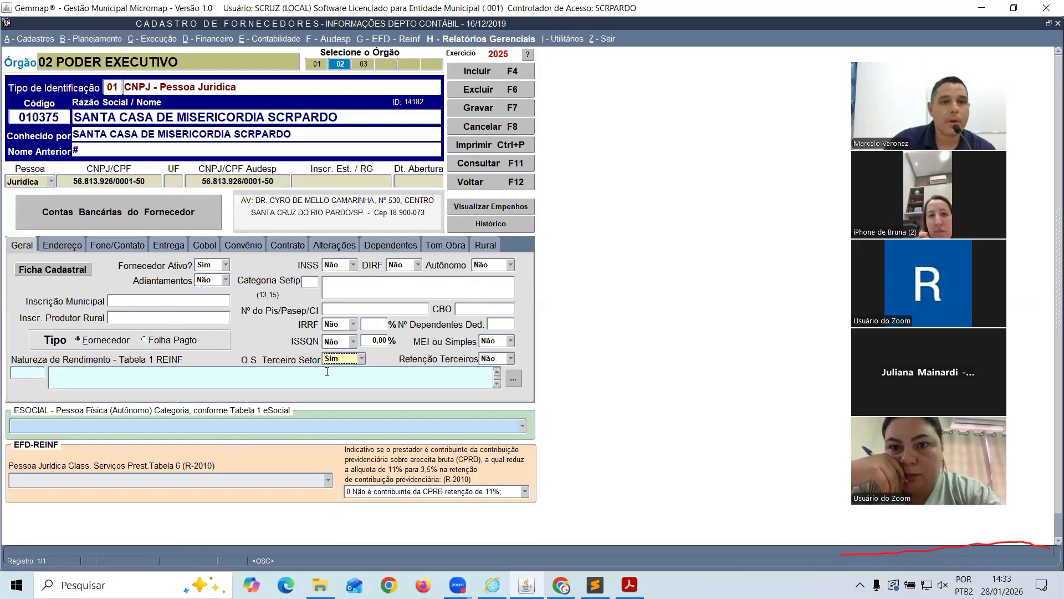
pyautogui.click(512, 110)
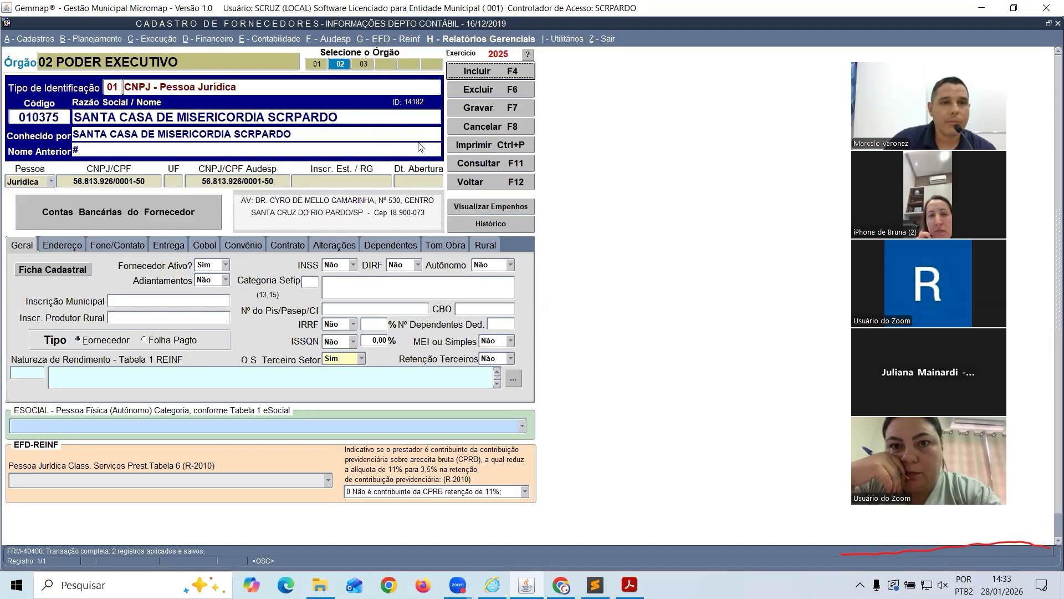
pyautogui.click(493, 182)
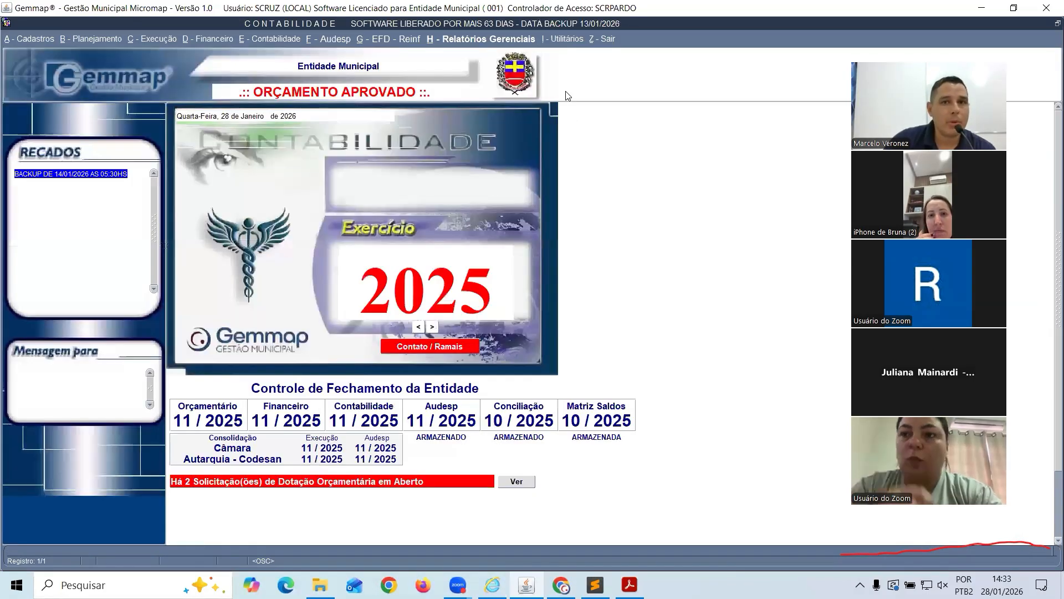
# Log out via Z - Sair > Novo Login and log back in with the Autarquia body
pyautogui.click(603, 38)
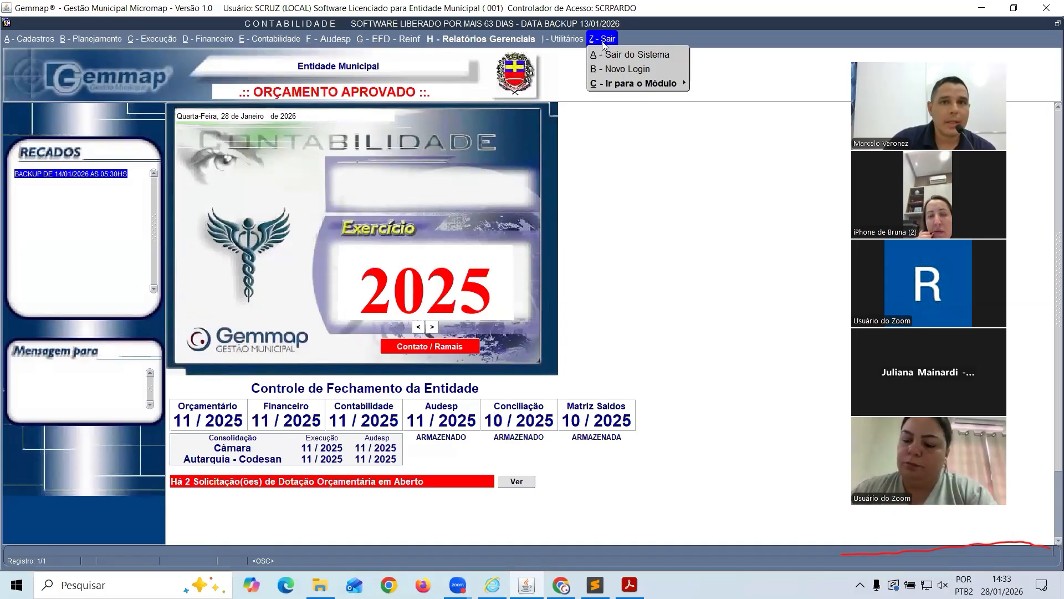
pyautogui.moveTo(613, 84)
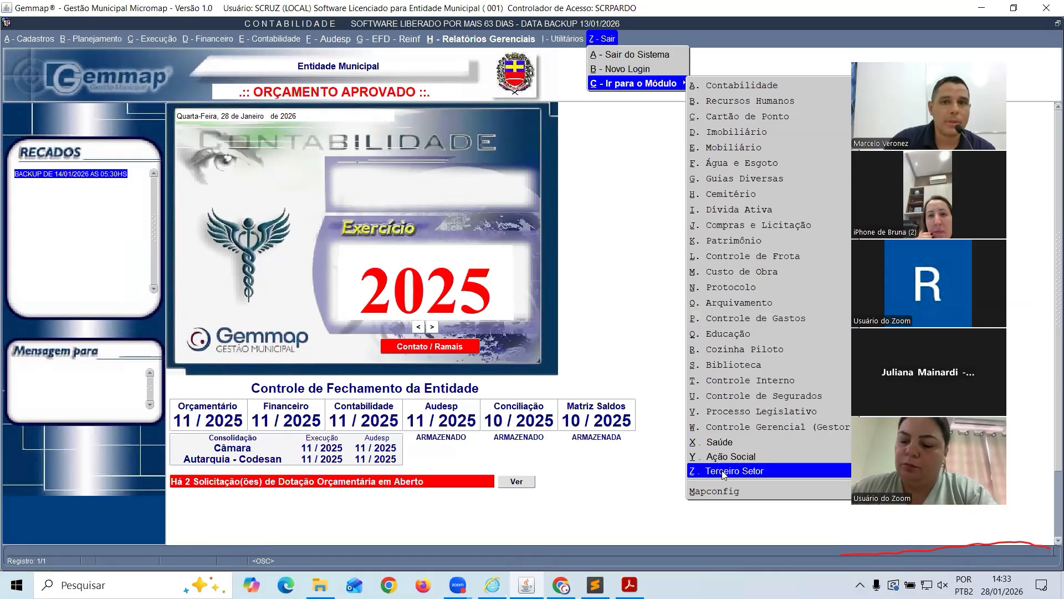
pyautogui.click(628, 70)
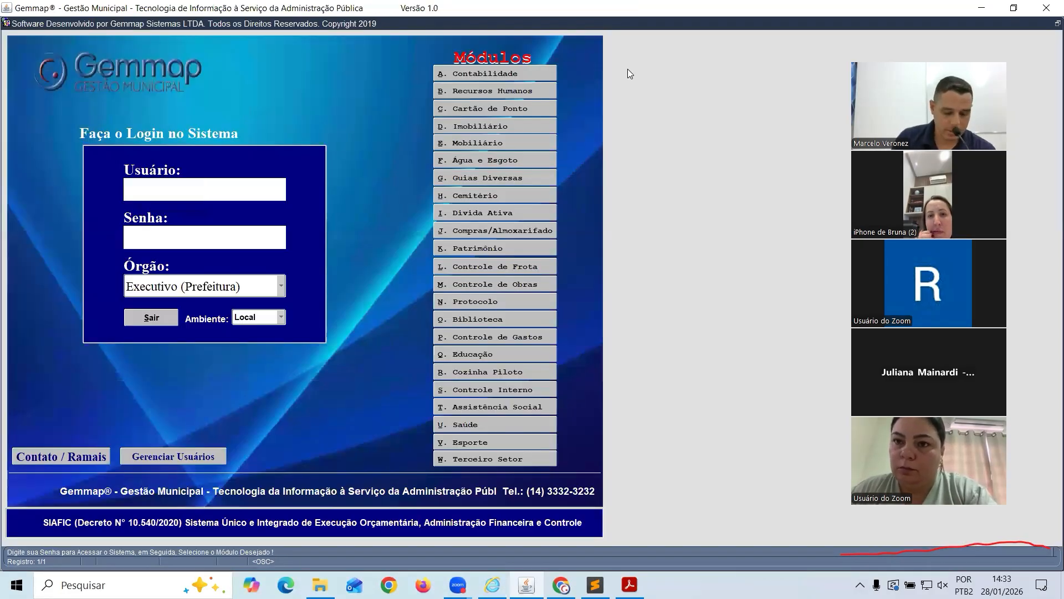
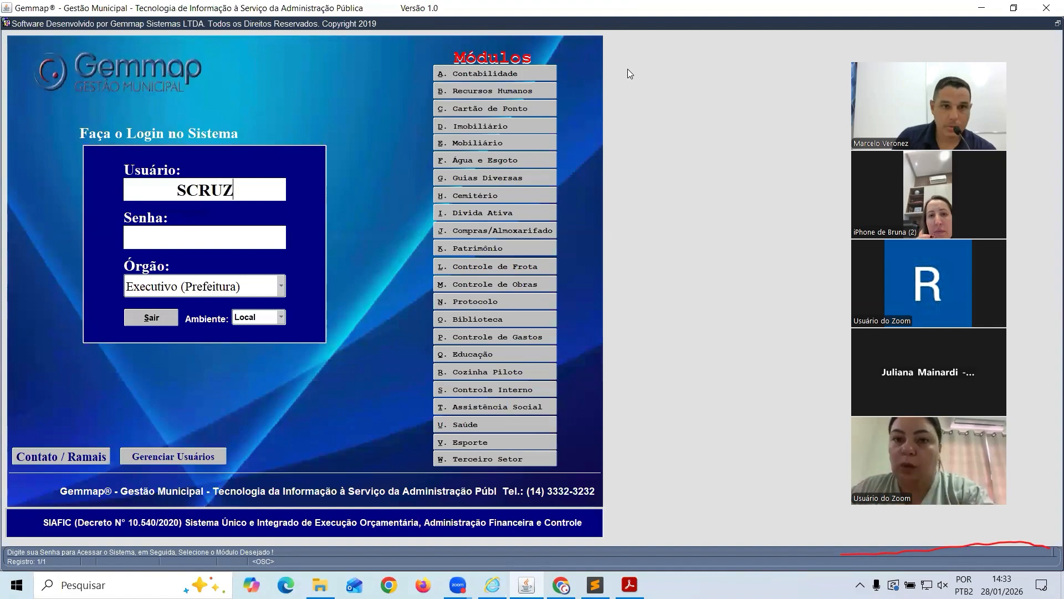
pyautogui.write('*')
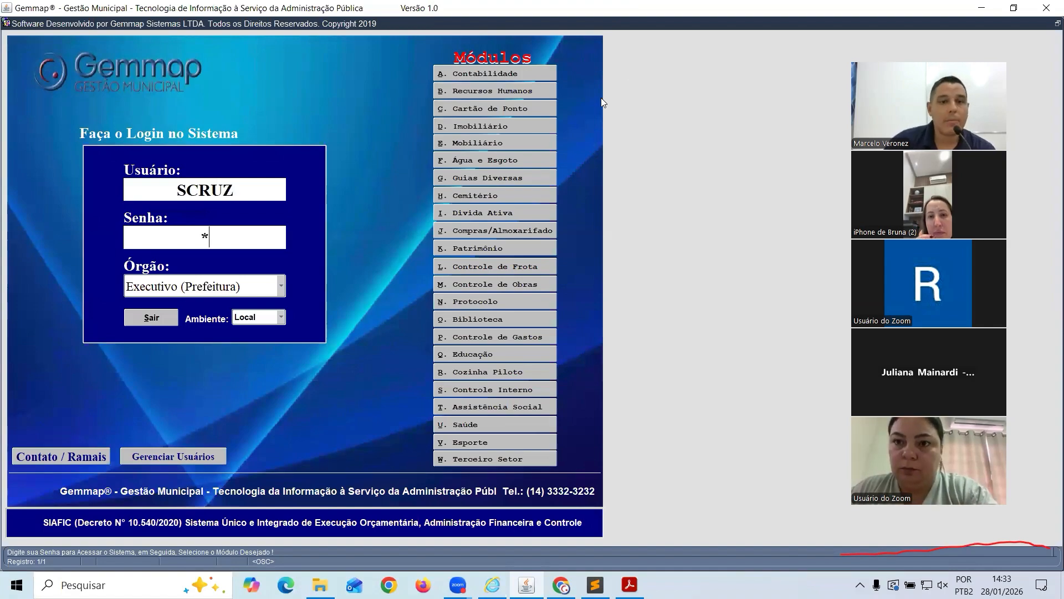
pyautogui.click(280, 286)
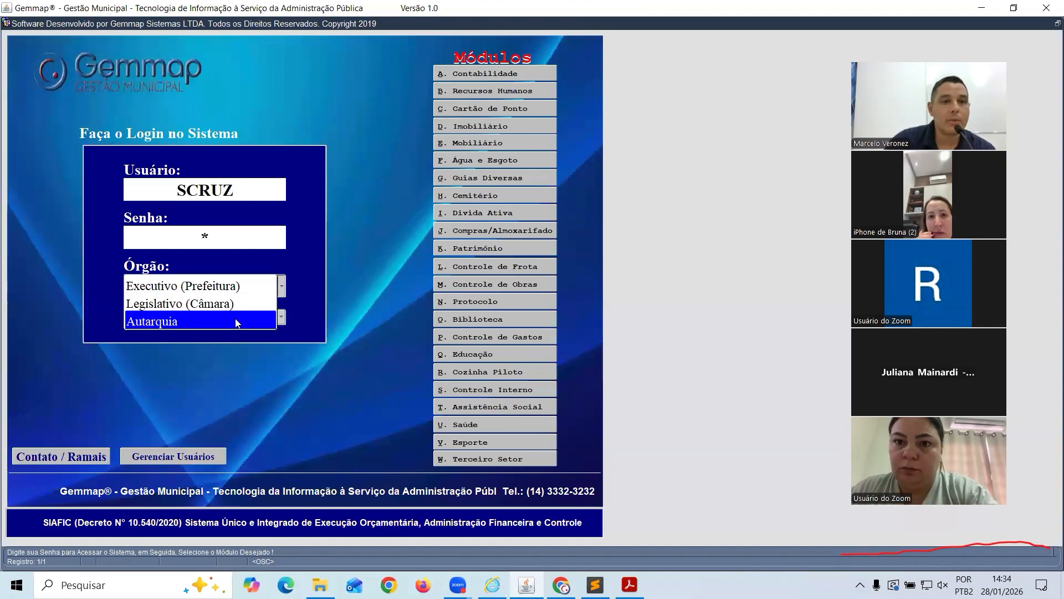
pyautogui.click(236, 322)
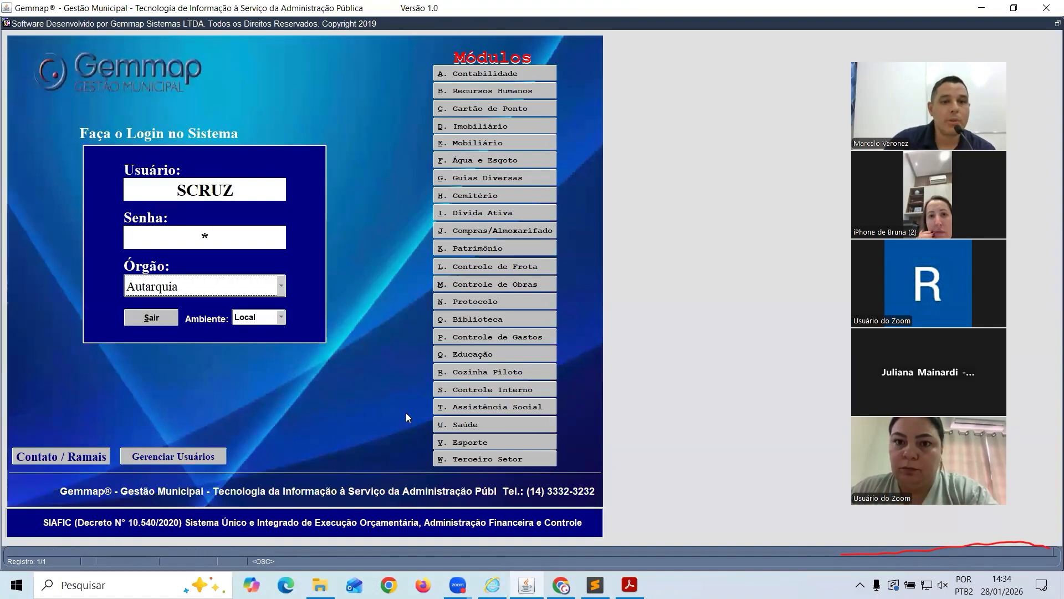
# Enter the W. Terceiro Setor module and open Cadastros > A - Entidade Beneficiária
pyautogui.click(495, 458)
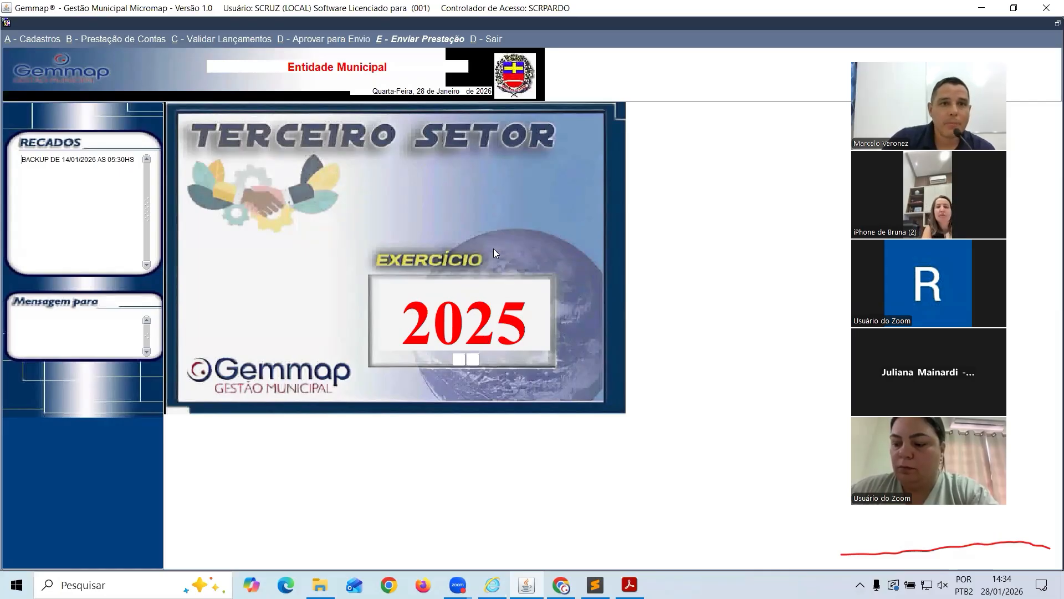
pyautogui.click(43, 40)
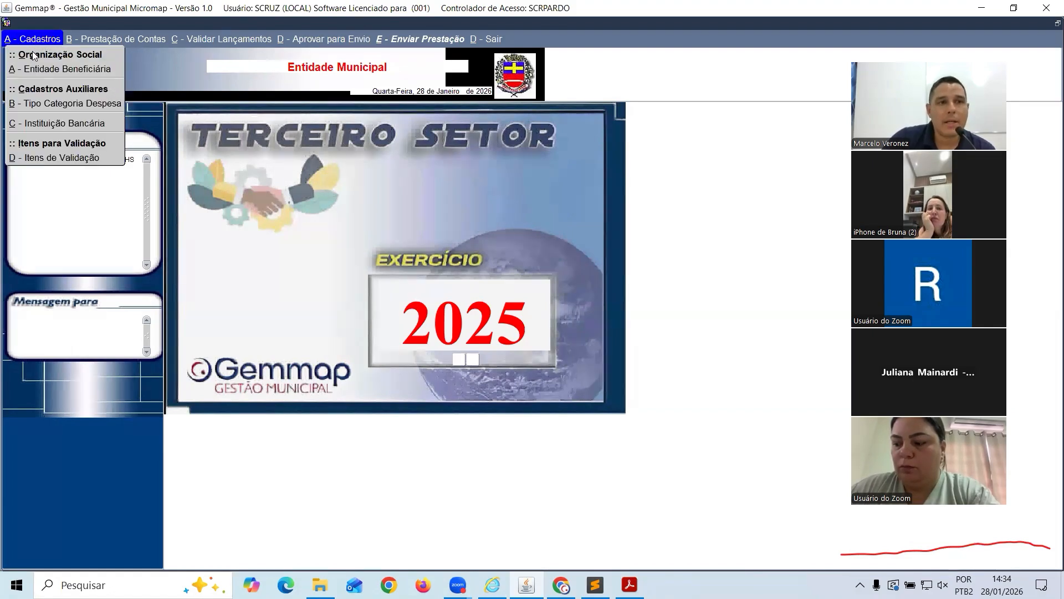
pyautogui.click(94, 71)
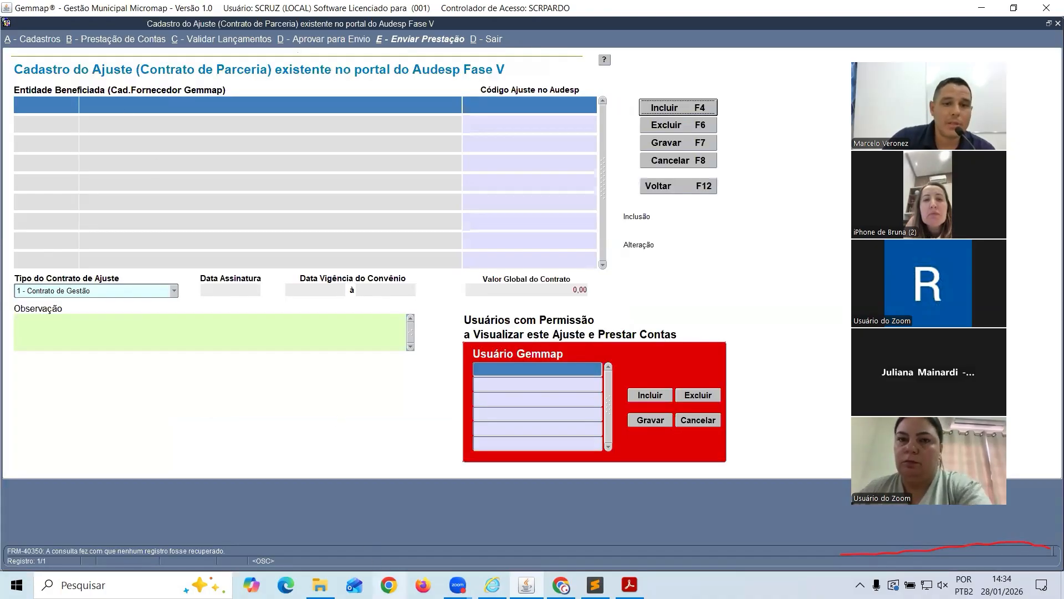
# Check the AUDESP Fase V portal in Chrome, then return to the Gemmap adjustment form
pyautogui.moveTo(561, 585)
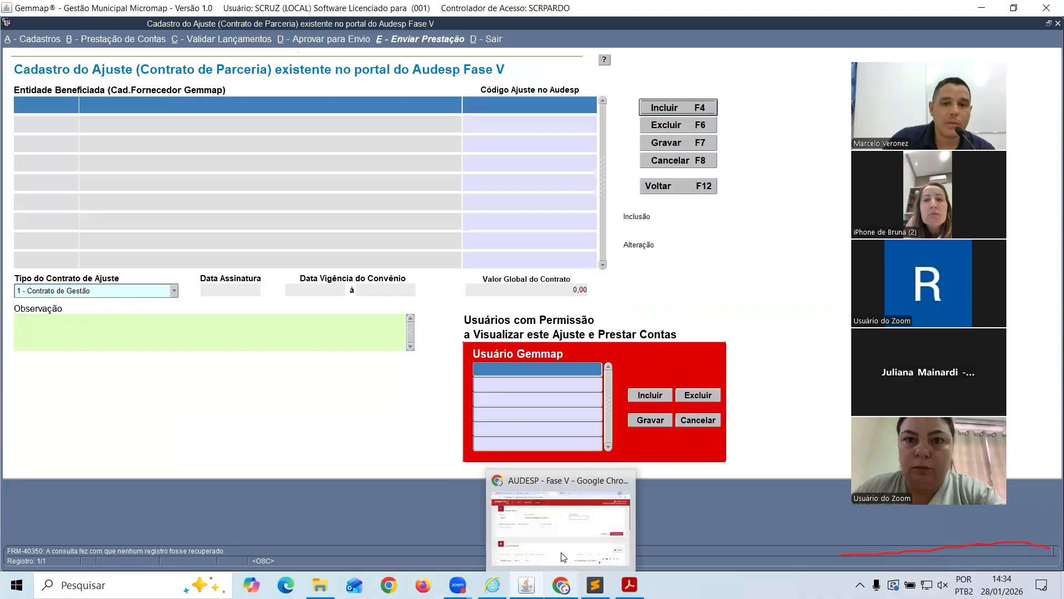
pyautogui.click(559, 549)
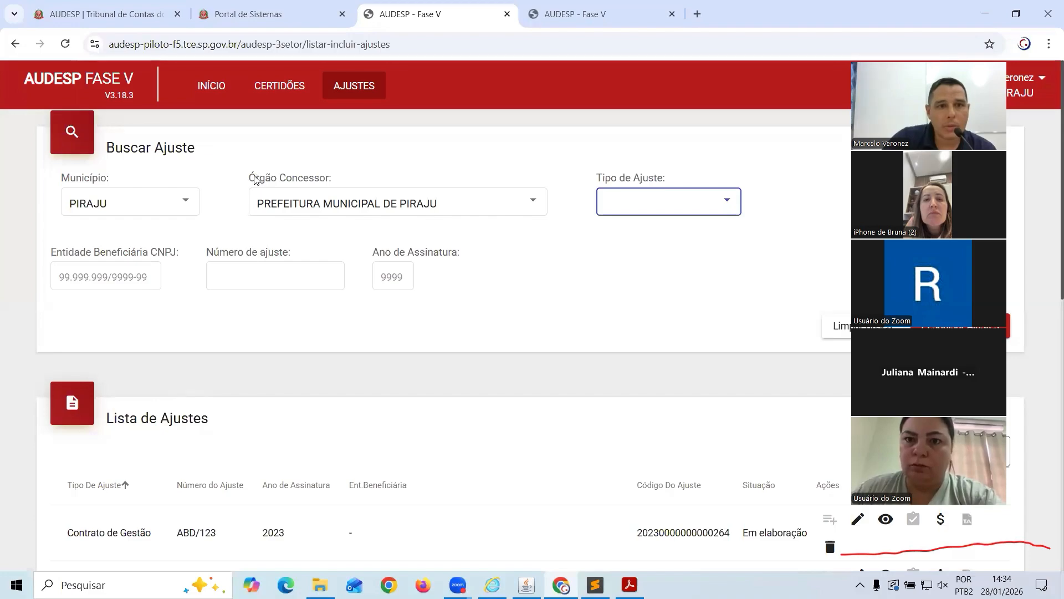
pyautogui.click(526, 585)
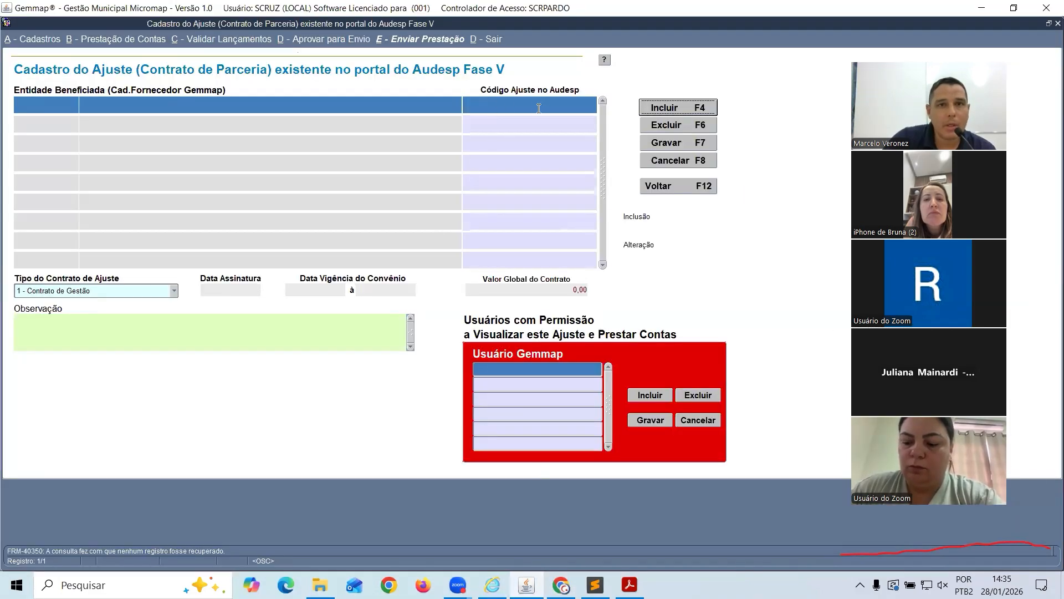
pyautogui.click(669, 108)
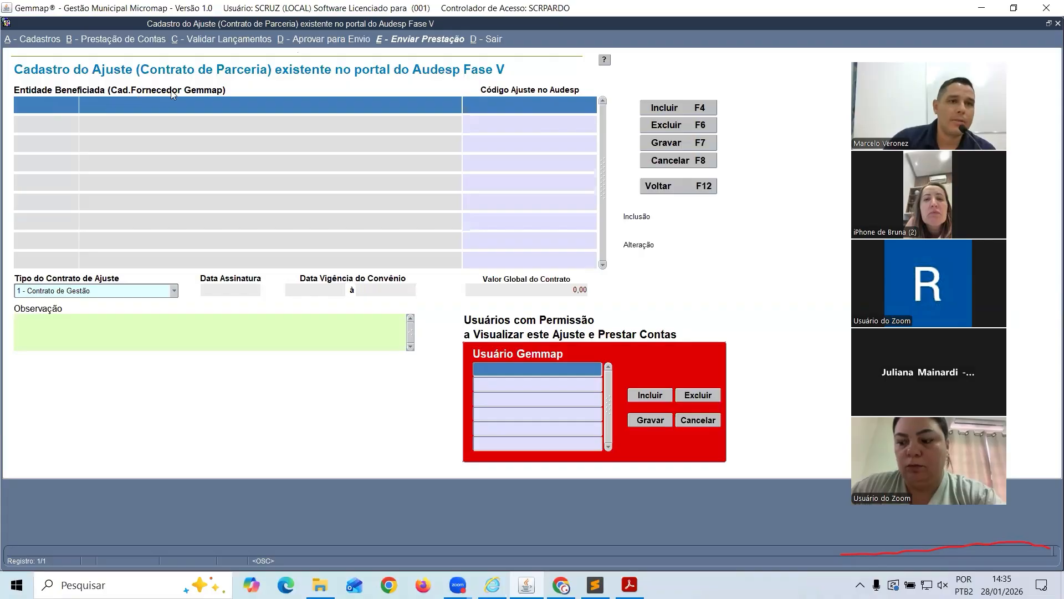
pyautogui.press('F9')
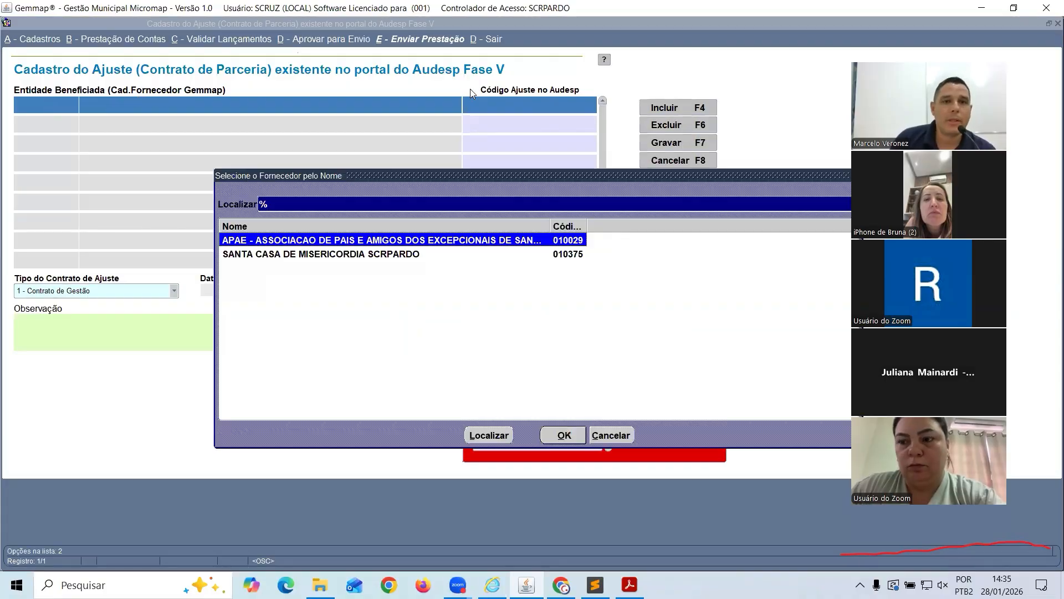
pyautogui.press('Down')
pyautogui.press('Up')
pyautogui.press('Down')
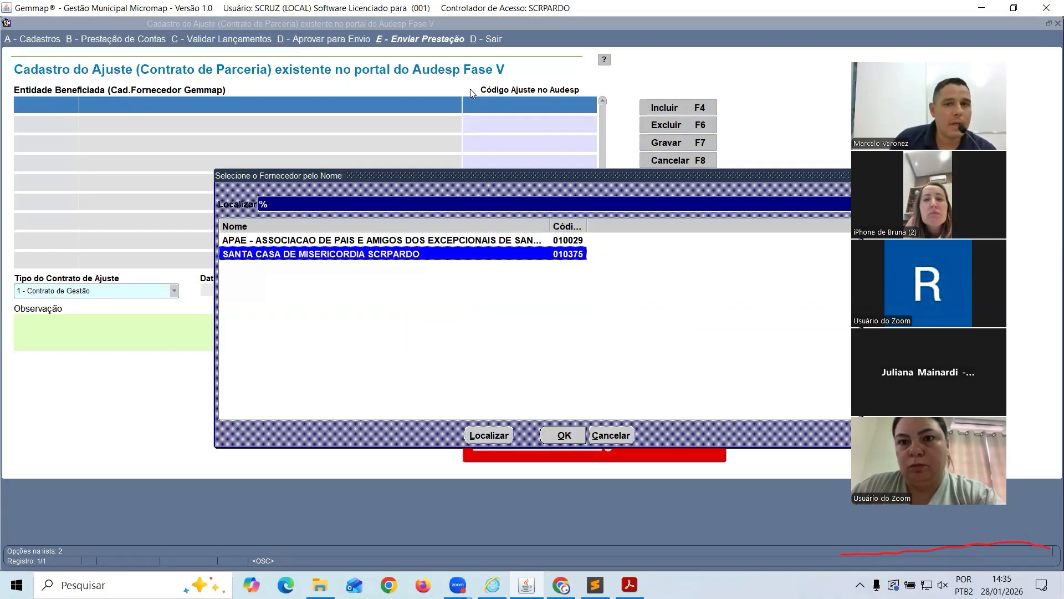
pyautogui.press('Up')
pyautogui.press('Down')
pyautogui.press('Up')
pyautogui.press('Down')
pyautogui.press('Up')
pyautogui.press('Down')
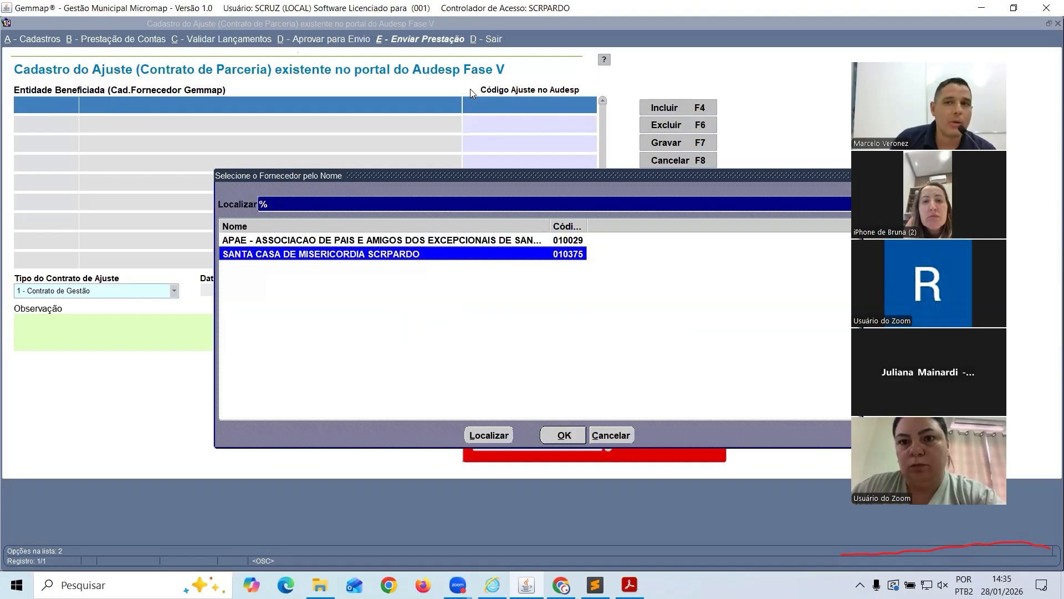
pyautogui.press('Up')
pyautogui.press('Down')
pyautogui.press('Up')
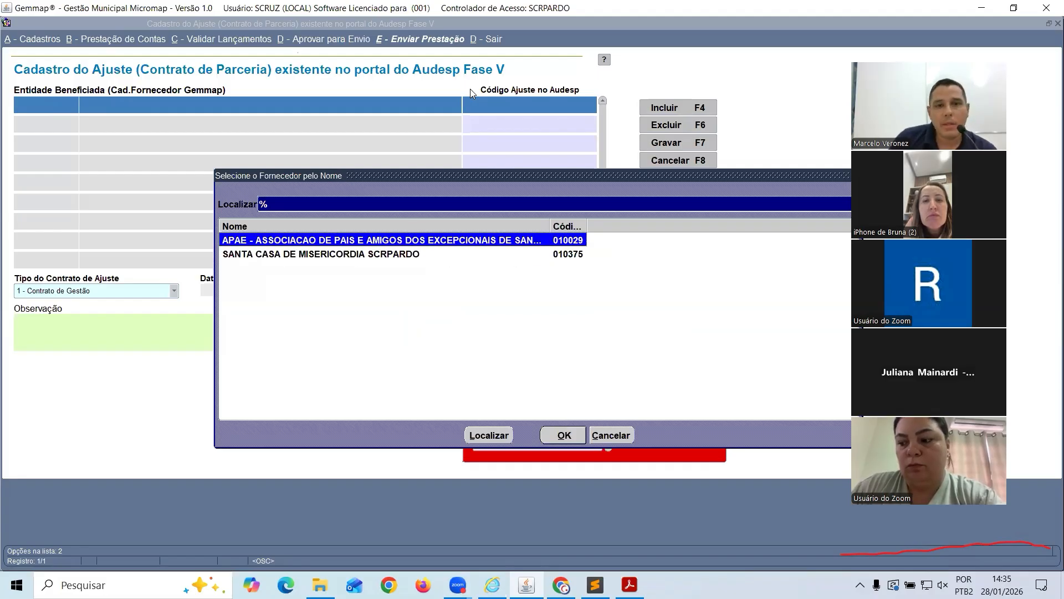
pyautogui.press('Return')
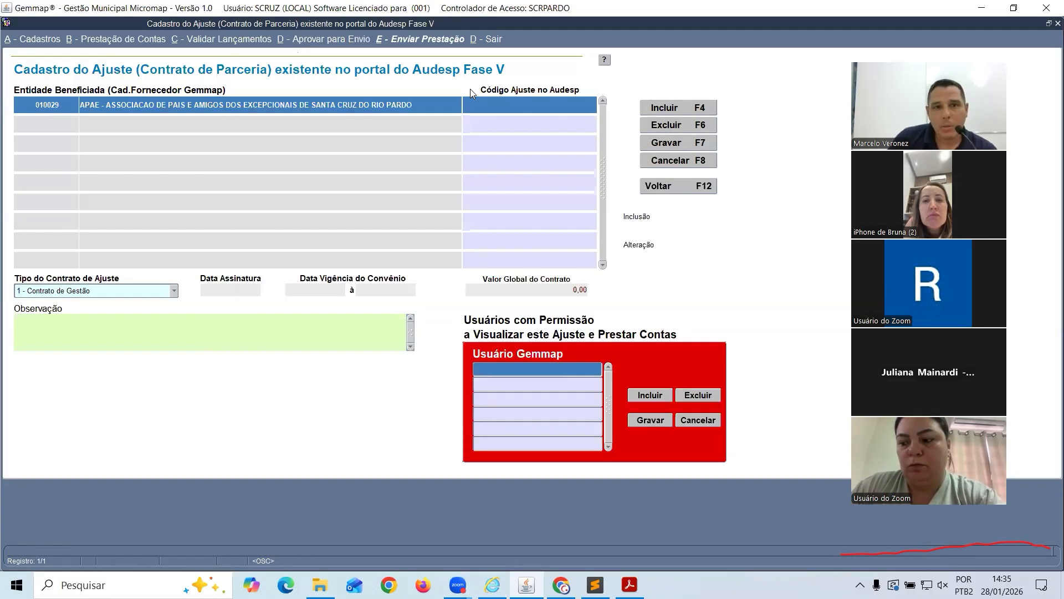
pyautogui.write('111')
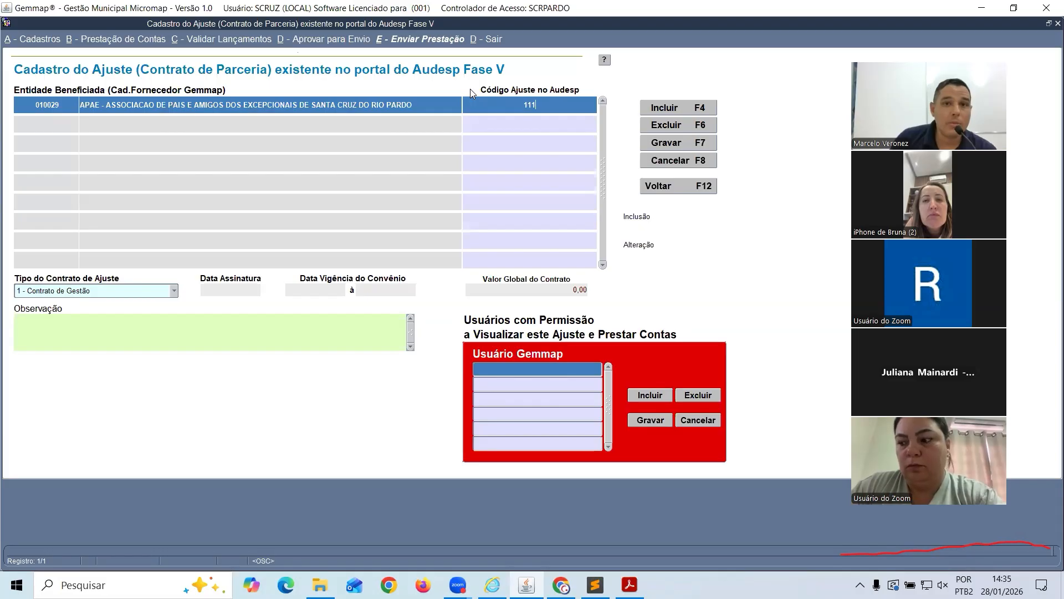
pyautogui.write('2223344455')
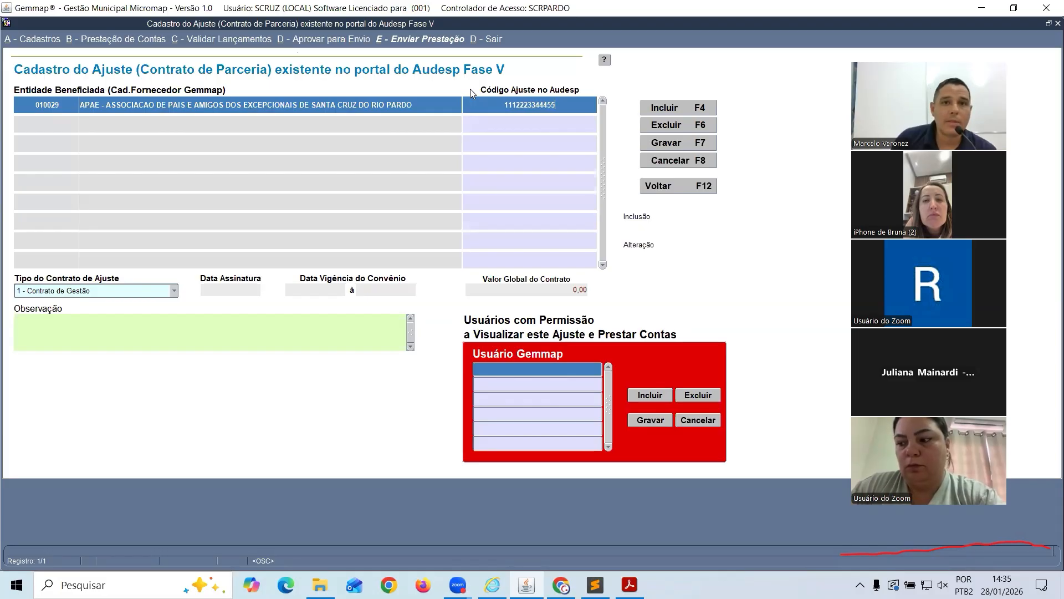
pyautogui.press('Return')
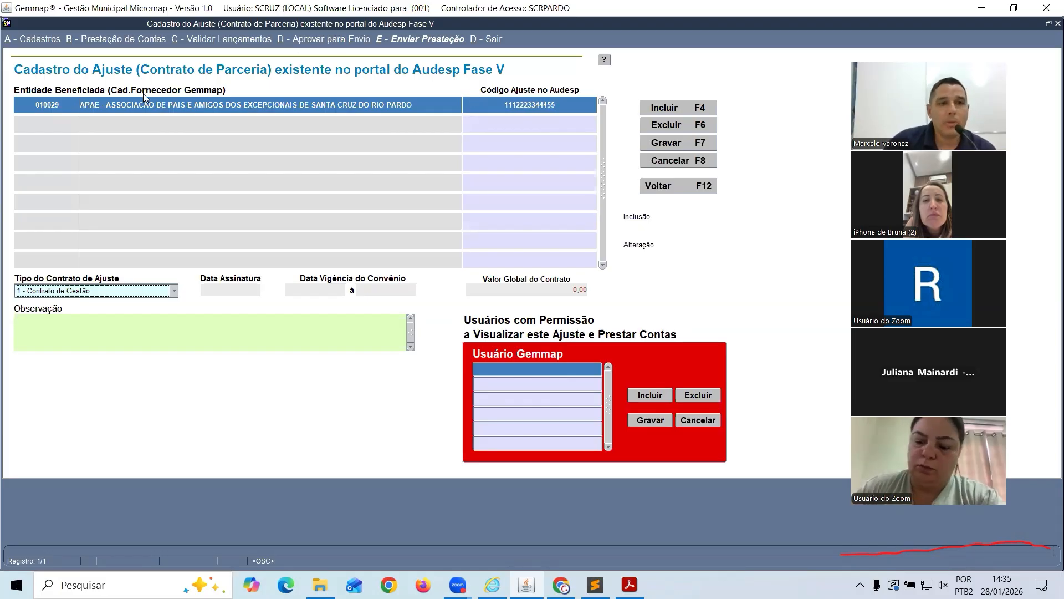
# Set contract type to 3 - Termo Colaboração and signing date 01/01/2025
pyautogui.click(172, 291)
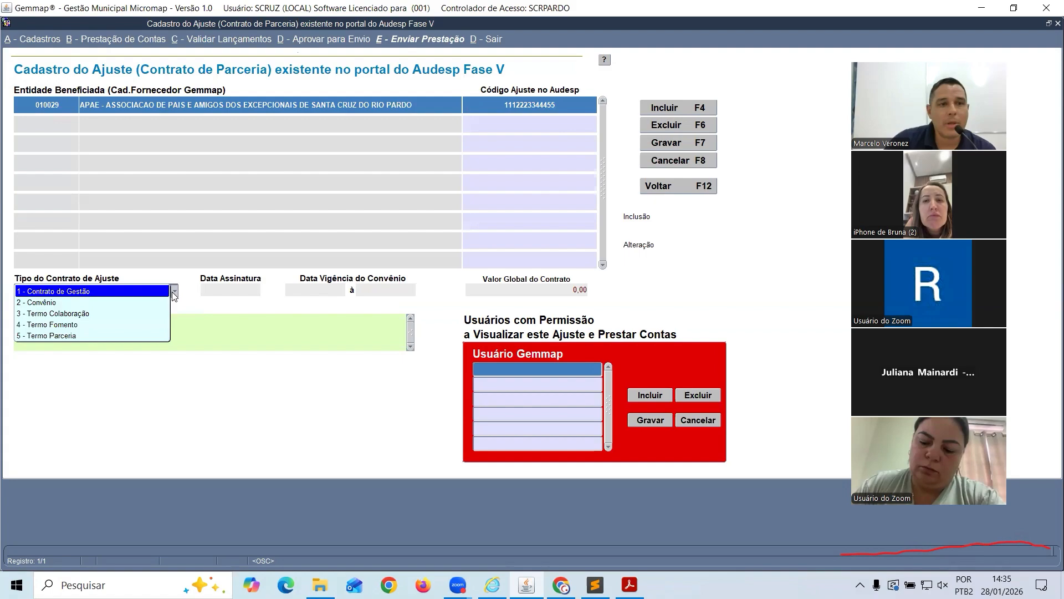
pyautogui.click(140, 314)
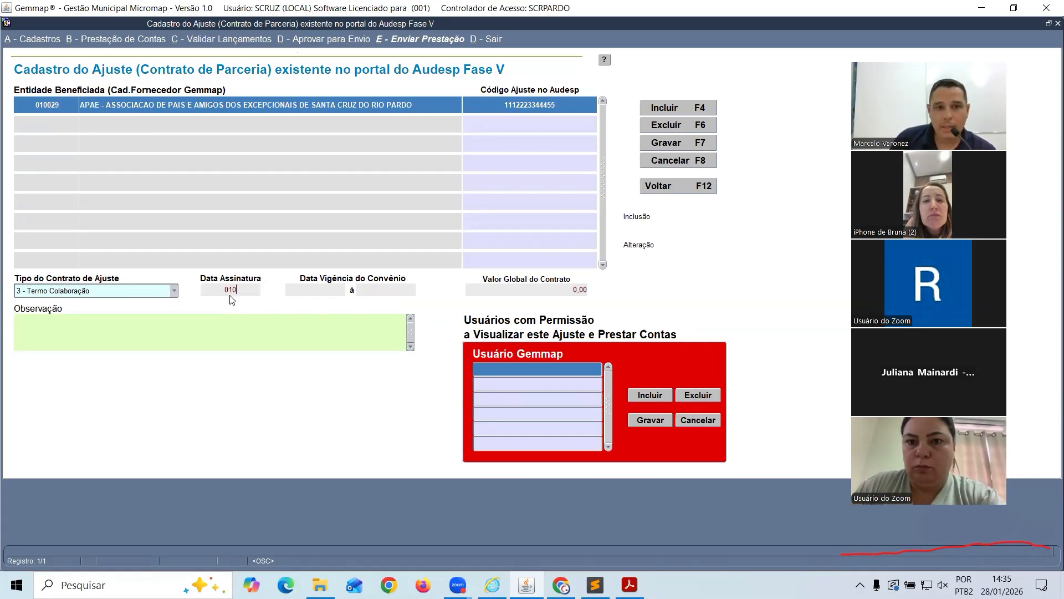
pyautogui.write('01012025')
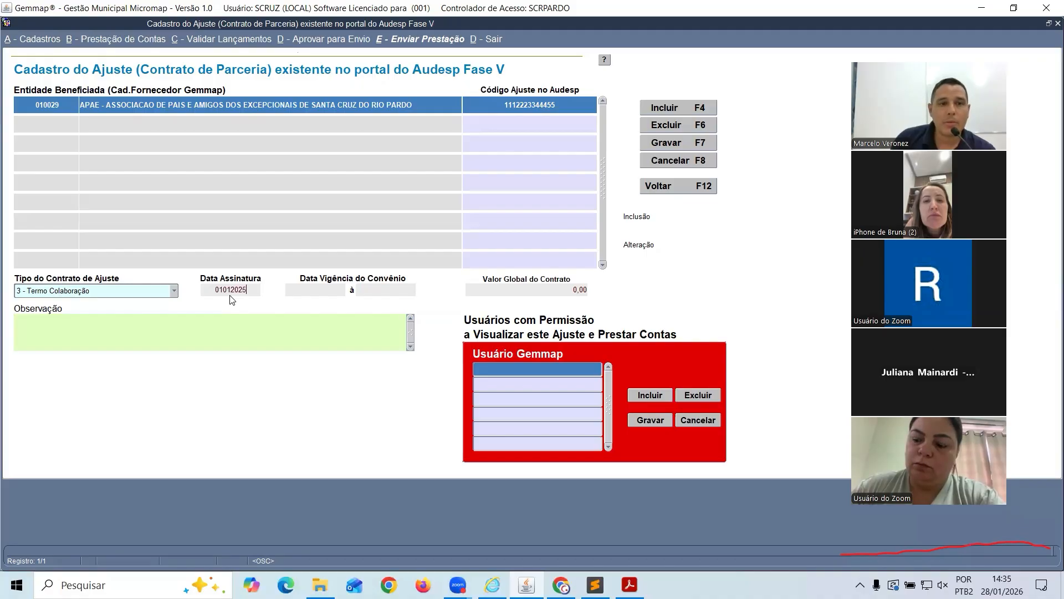
pyautogui.press('Tab')
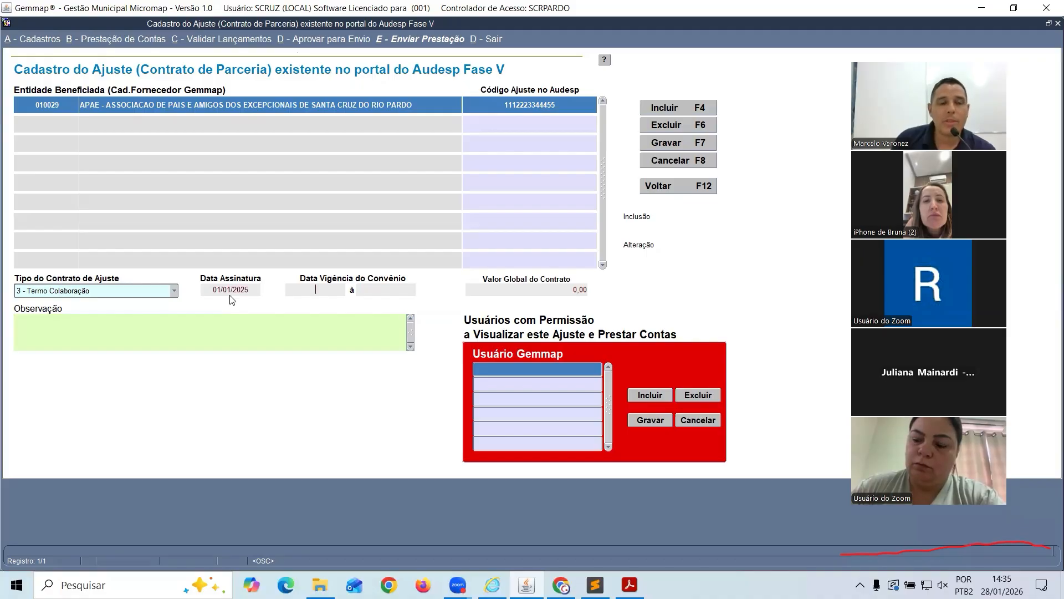
# Enter validity 01/01/2025 to 31/12/2027 and global value 3.000.000,00
pyautogui.write('01')
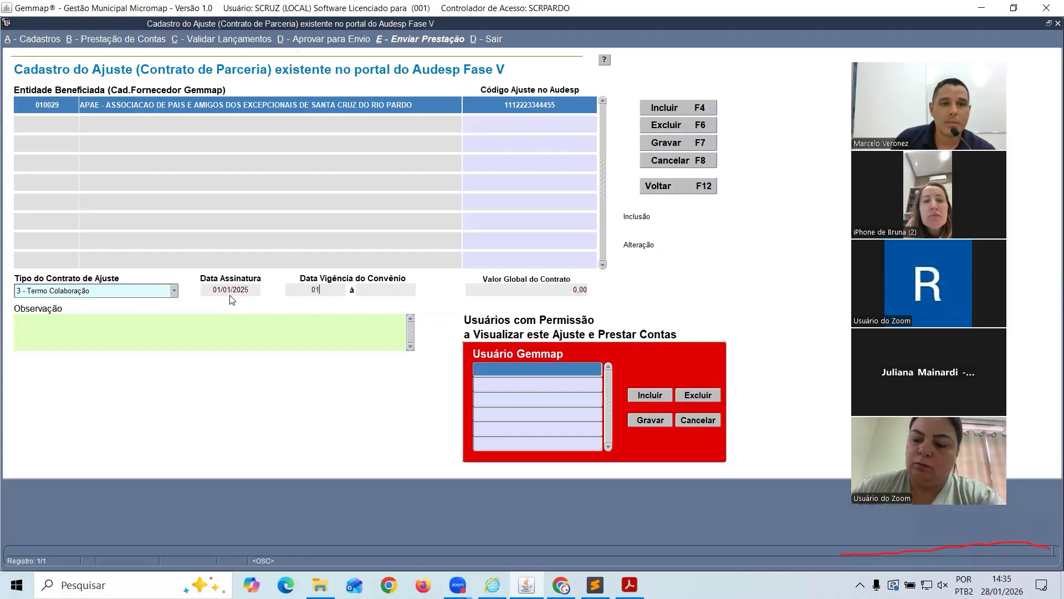
pyautogui.write('/01/2025')
pyautogui.press('Tab')
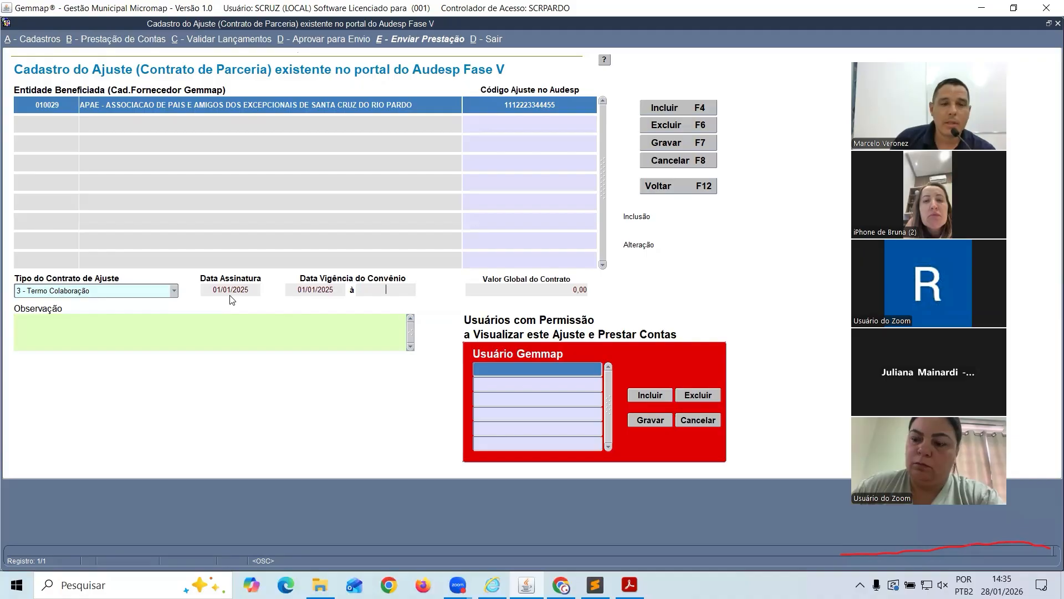
pyautogui.write('31/12/')
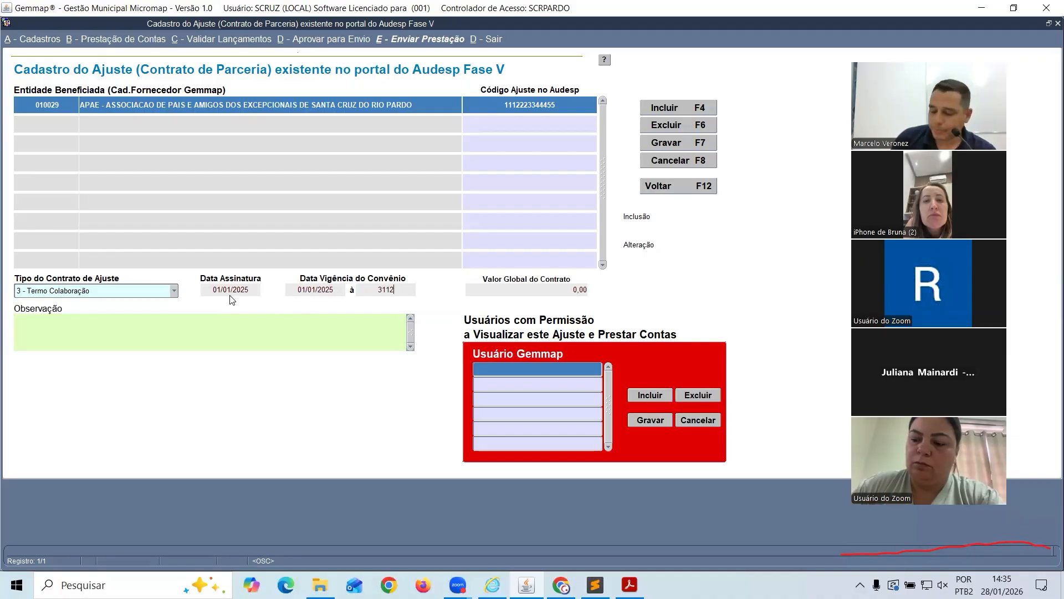
pyautogui.write('2027')
pyautogui.press('Tab')
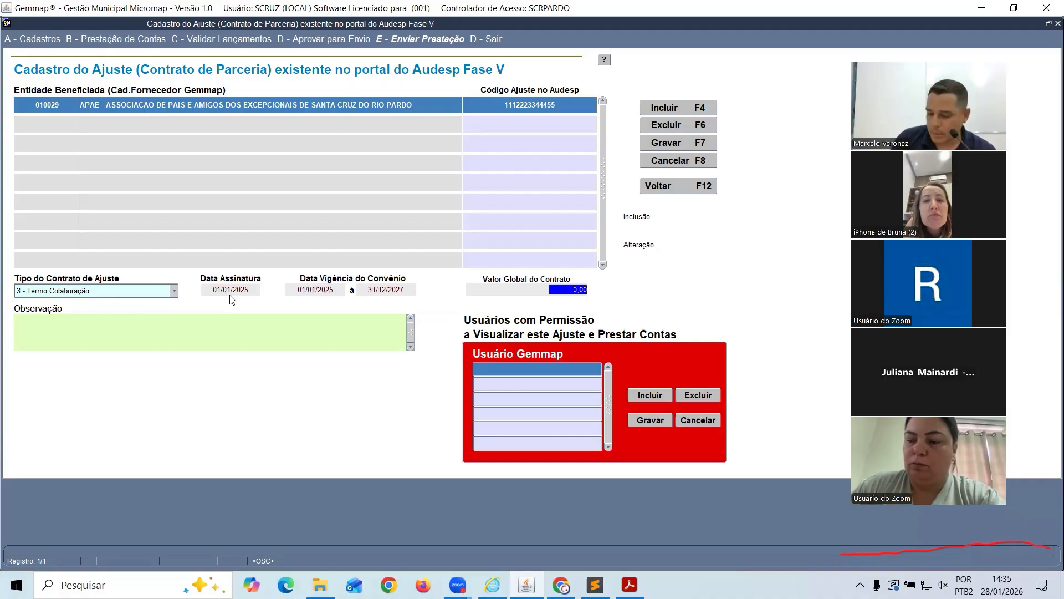
pyautogui.write('3000000')
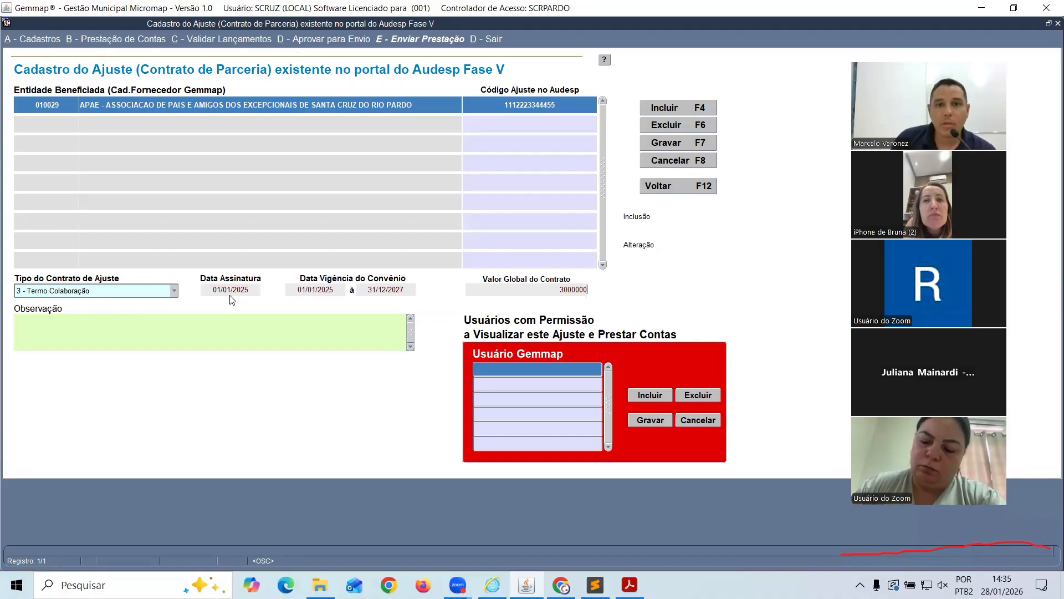
pyautogui.press('Tab')
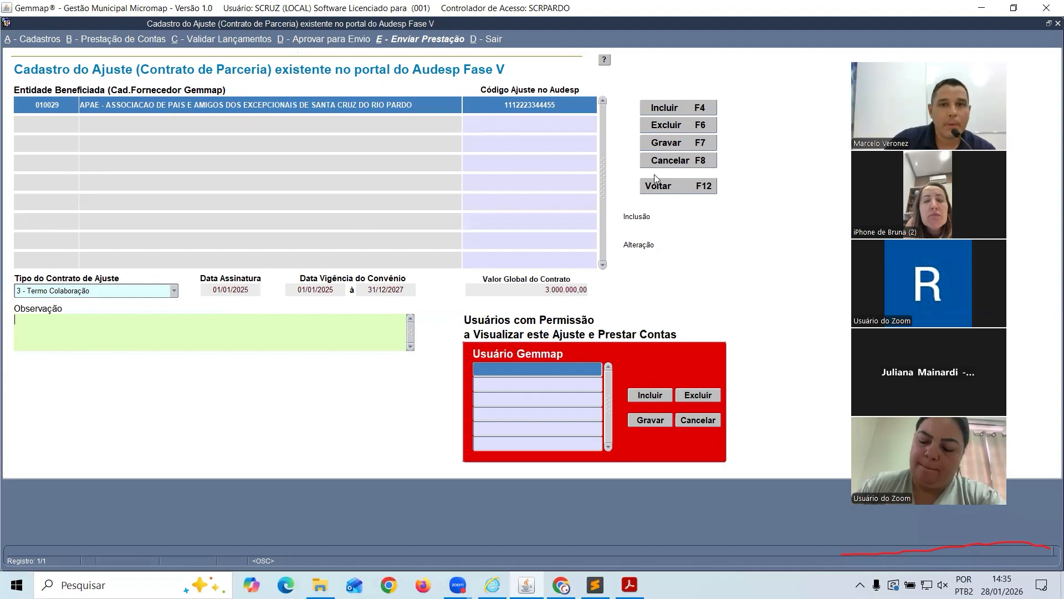
# Save the APAE partnership adjustment, stamping it with inclusion date 28/01/2026
pyautogui.click(661, 143)
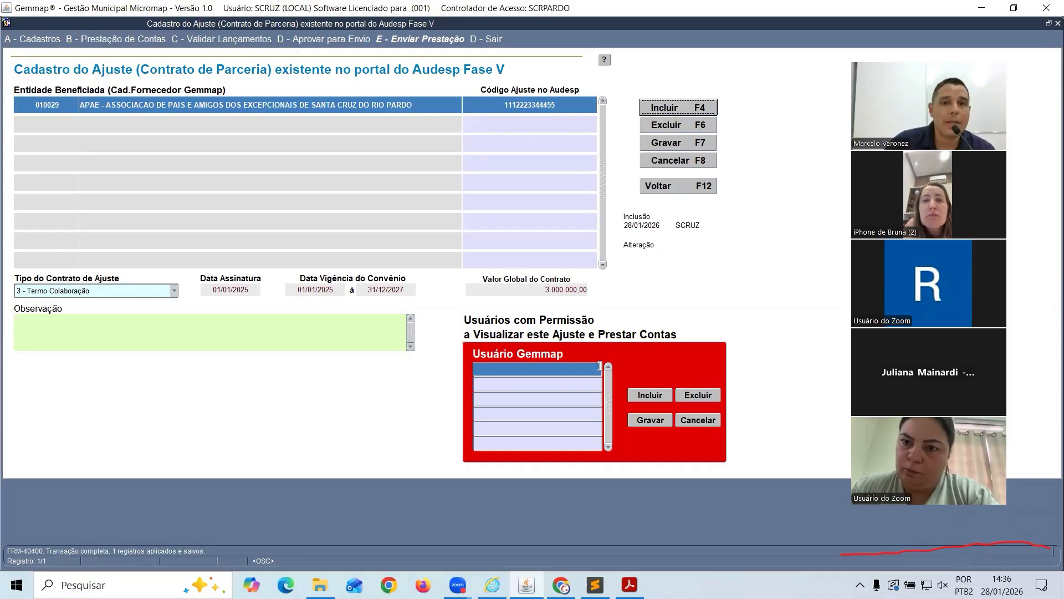
# Add two Gemmap users to the APAE adjustment's permitted-user list and save it
pyautogui.click(660, 394)
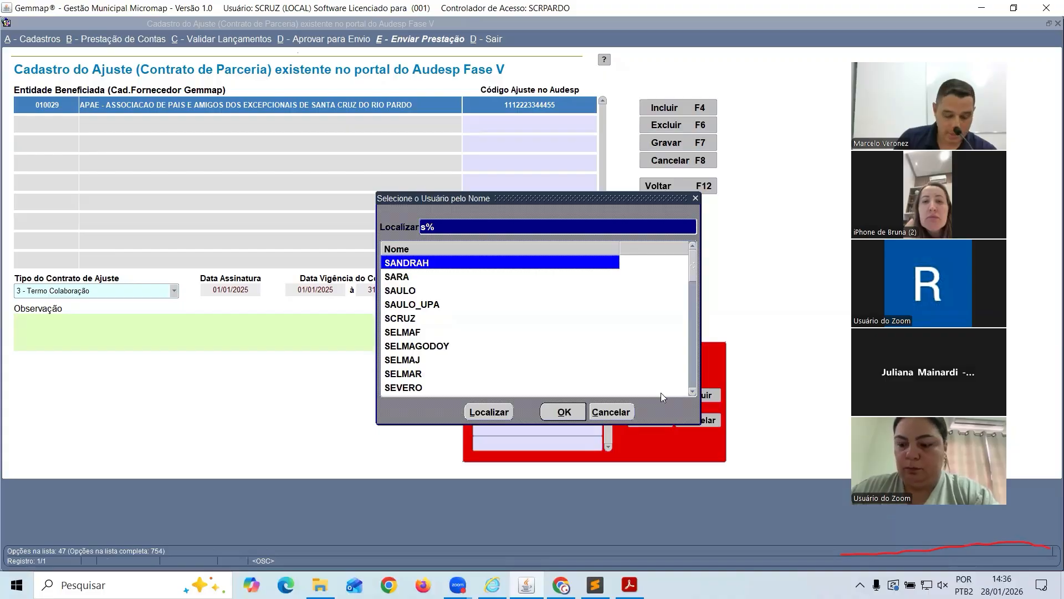
pyautogui.press('Return')
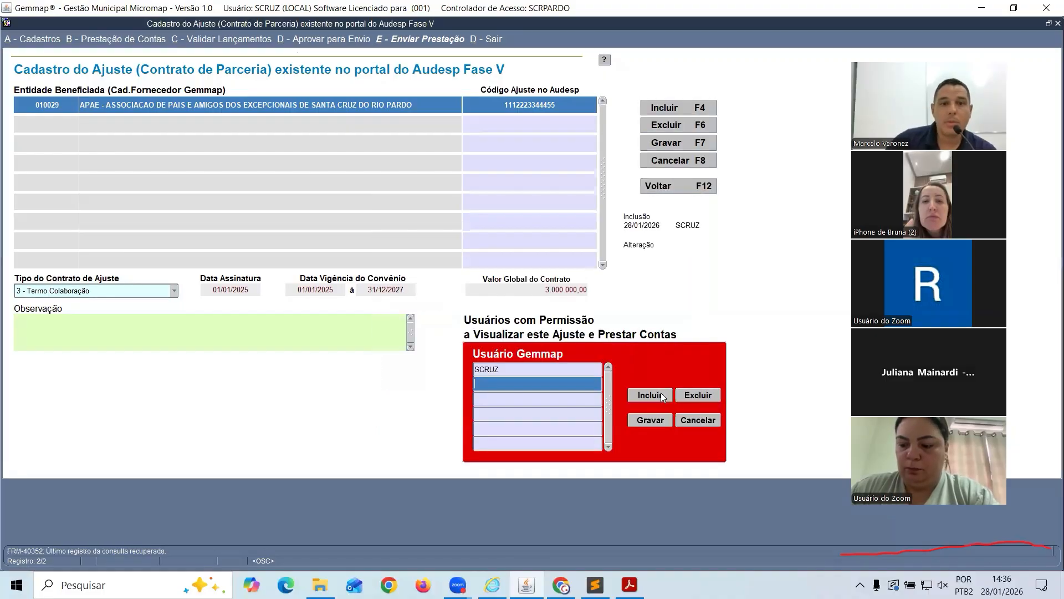
pyautogui.click(659, 394)
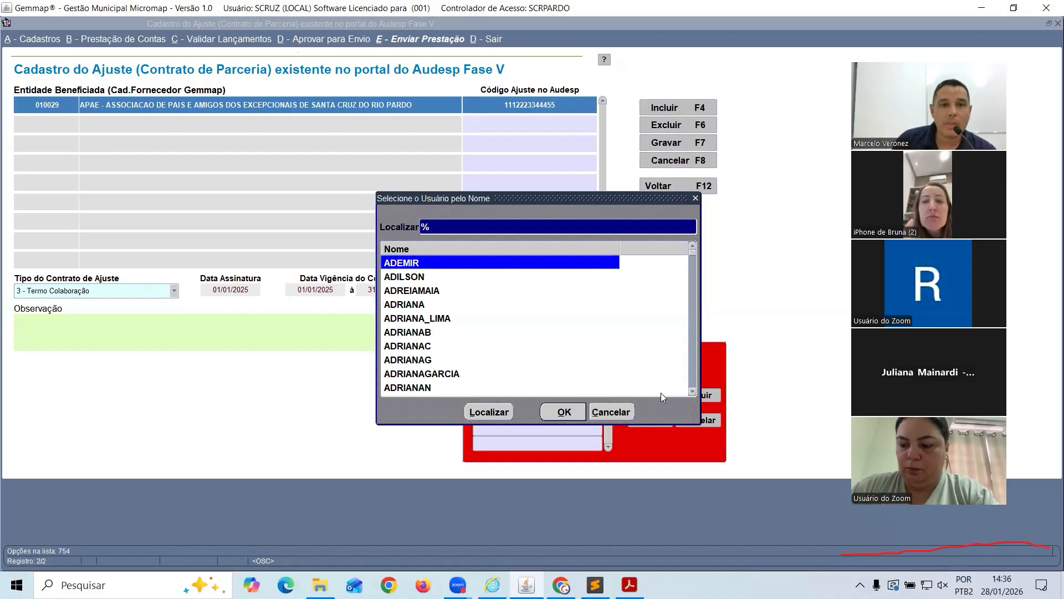
pyautogui.press('Down')
pyautogui.press('Down')
pyautogui.press('Down')
pyautogui.press('Return')
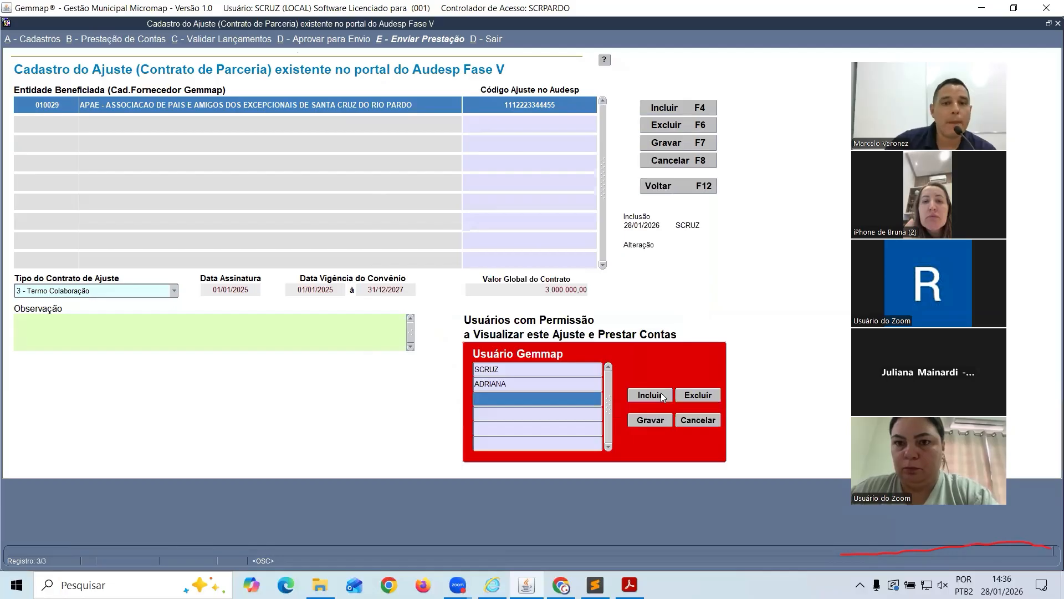
pyautogui.click(662, 420)
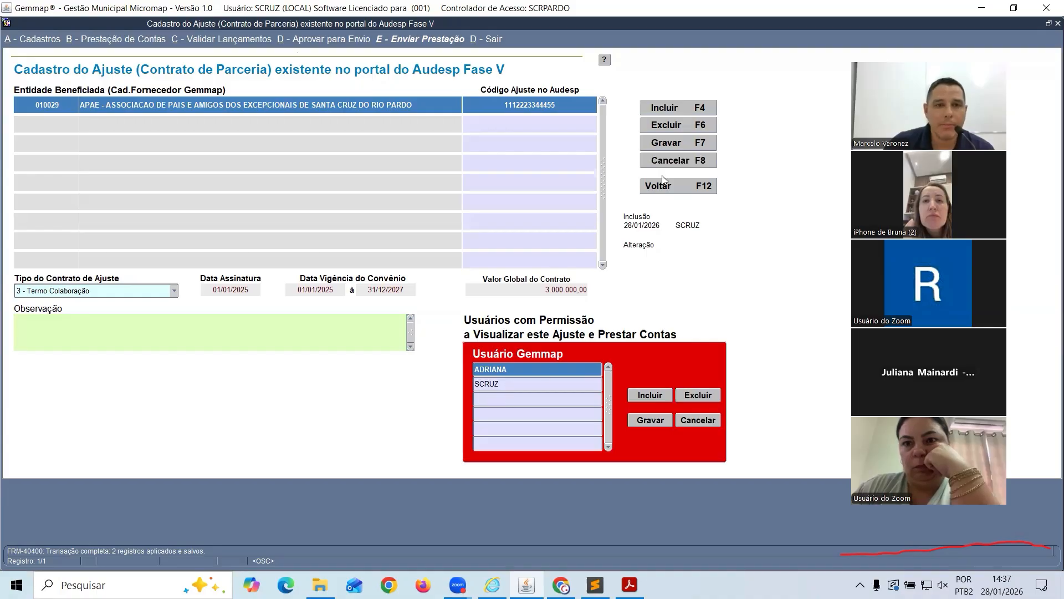
pyautogui.click(662, 111)
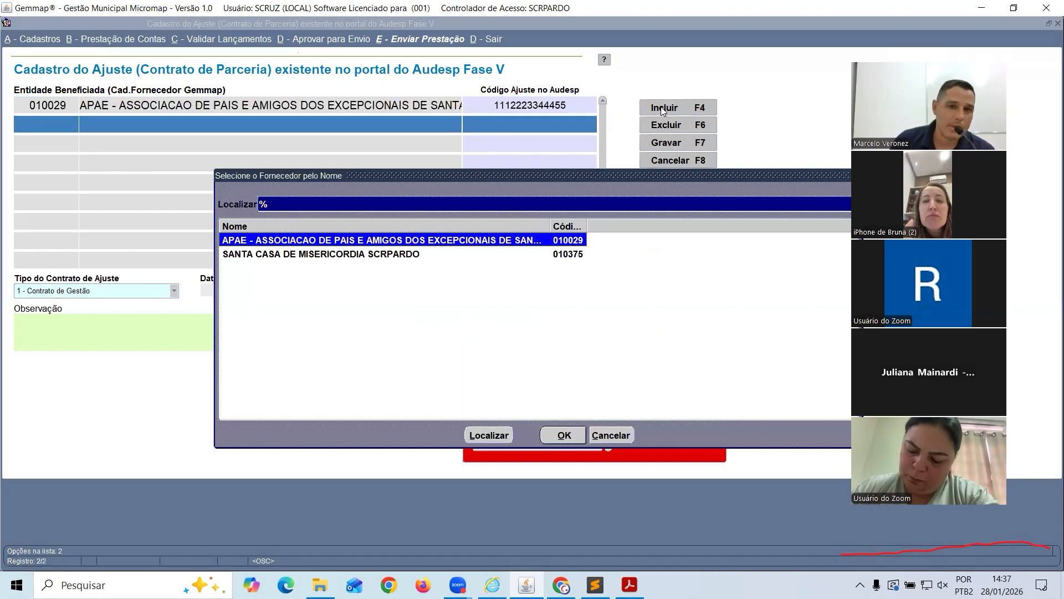
pyautogui.press('Down')
pyautogui.press('Return')
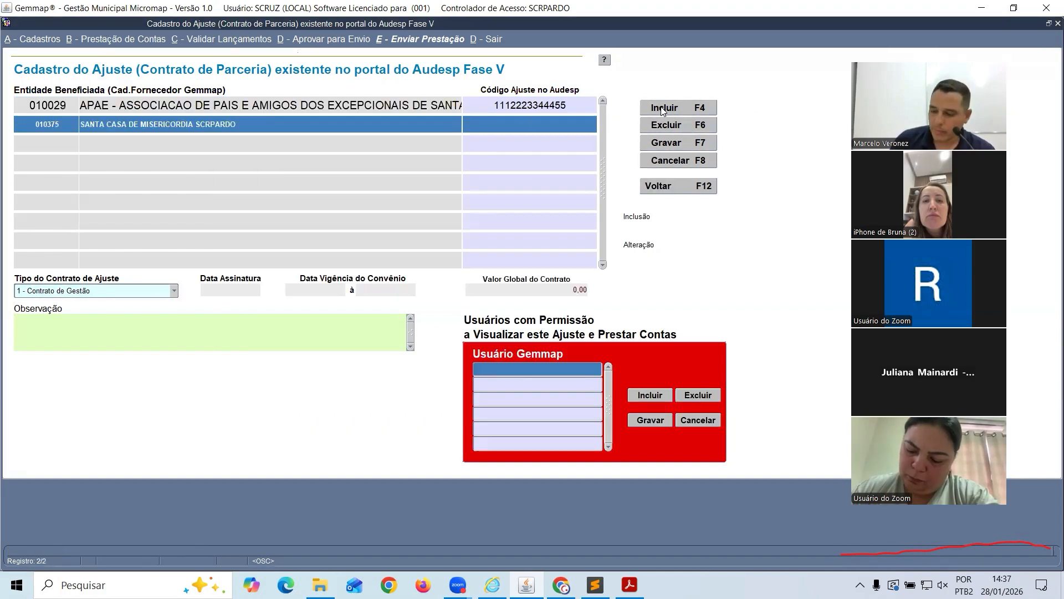
pyautogui.write('9911')
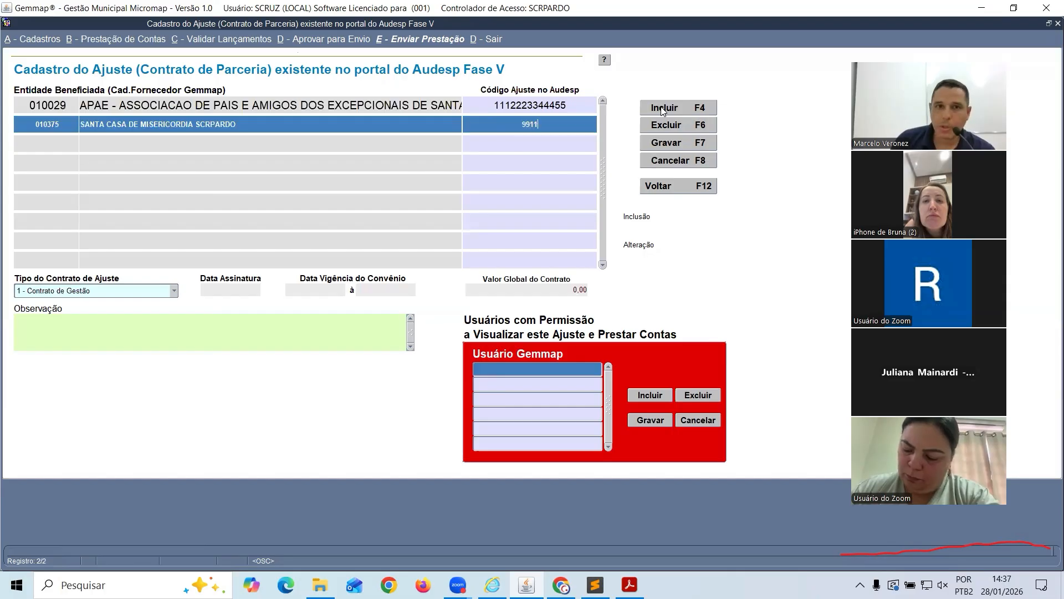
pyautogui.write('12233445588')
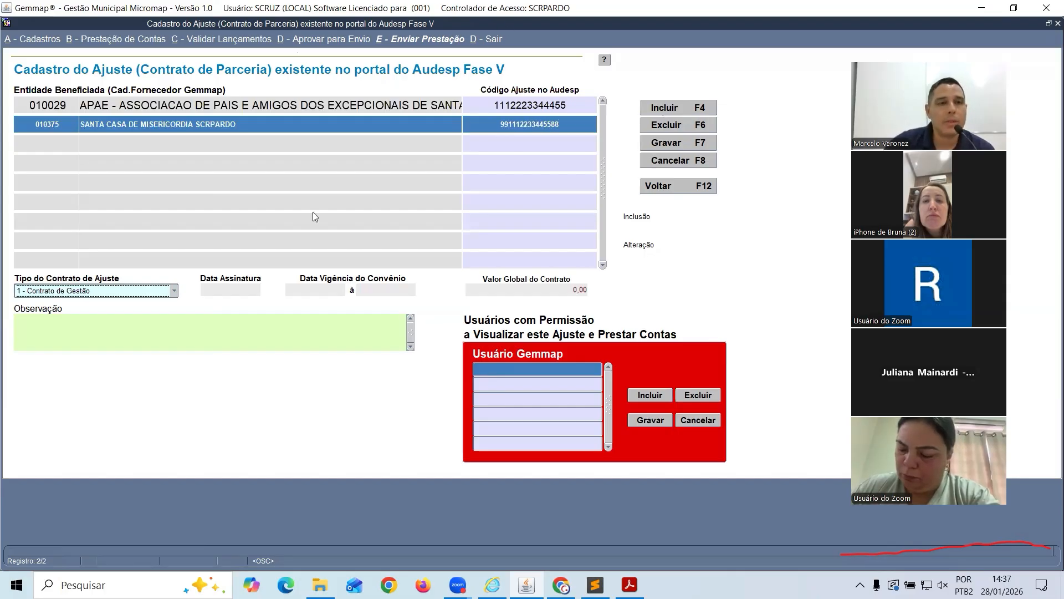
pyautogui.click(174, 291)
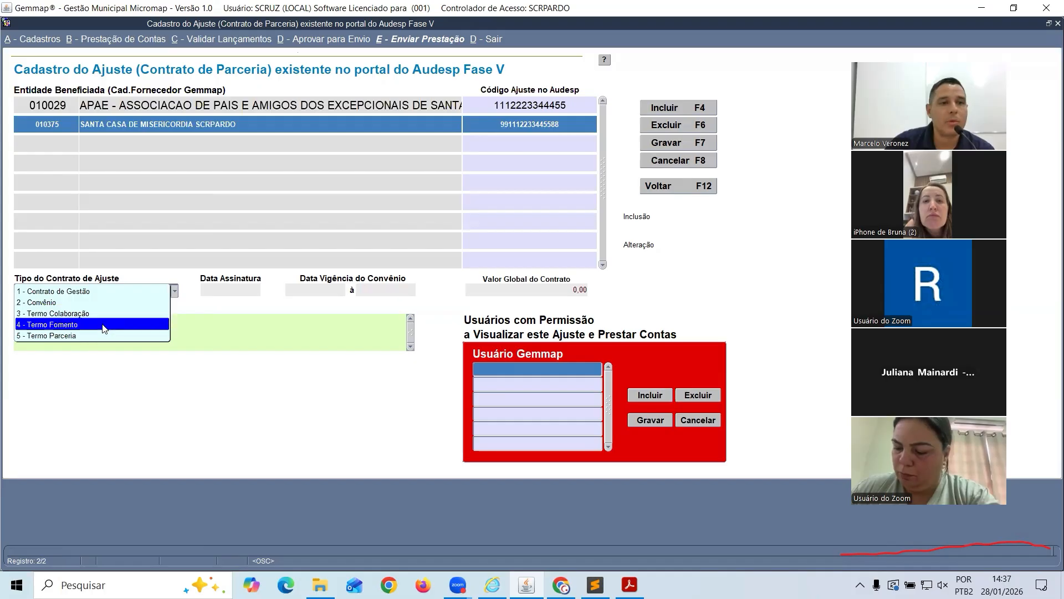
pyautogui.click(126, 325)
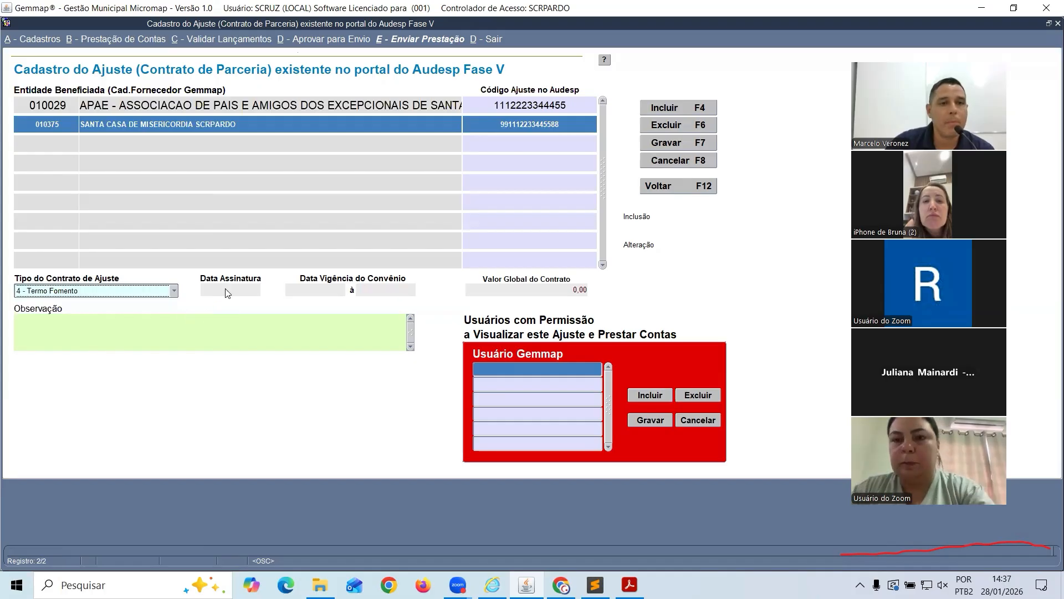
# Enter signing date 01/01/2025, validity 01/01/2025–31/12/2028 and global value 50.000.000,00
pyautogui.click(230, 289)
pyautogui.write('01/01/2025')
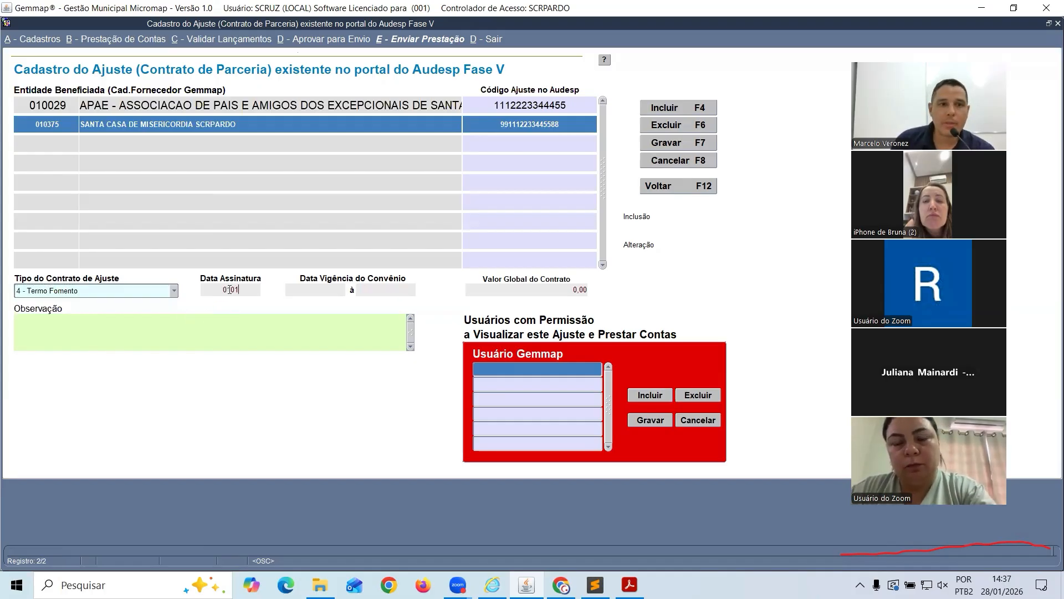
pyautogui.press('Tab')
pyautogui.write('01012025')
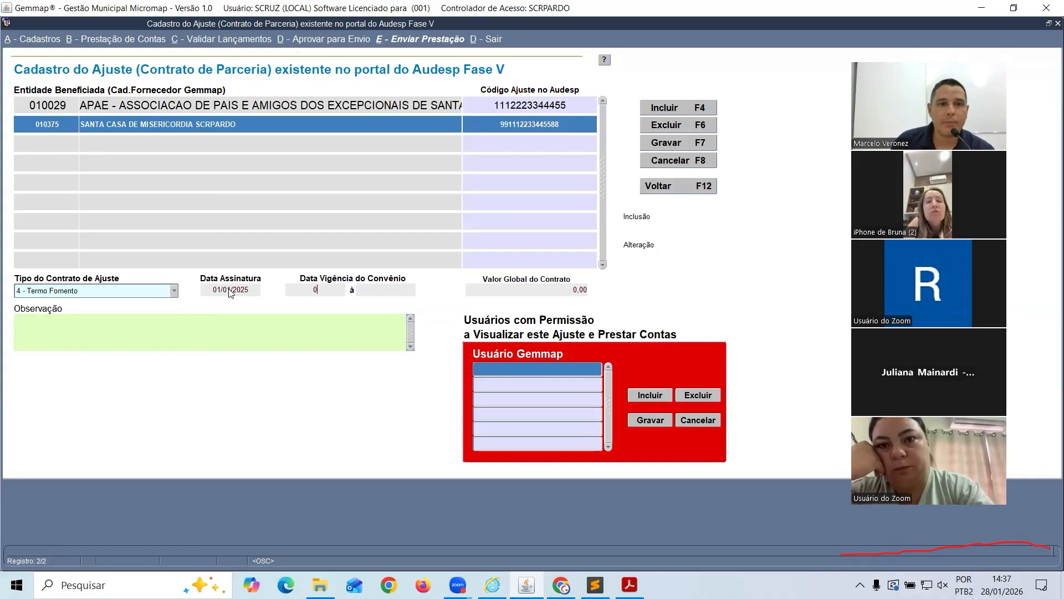
pyautogui.press('Tab')
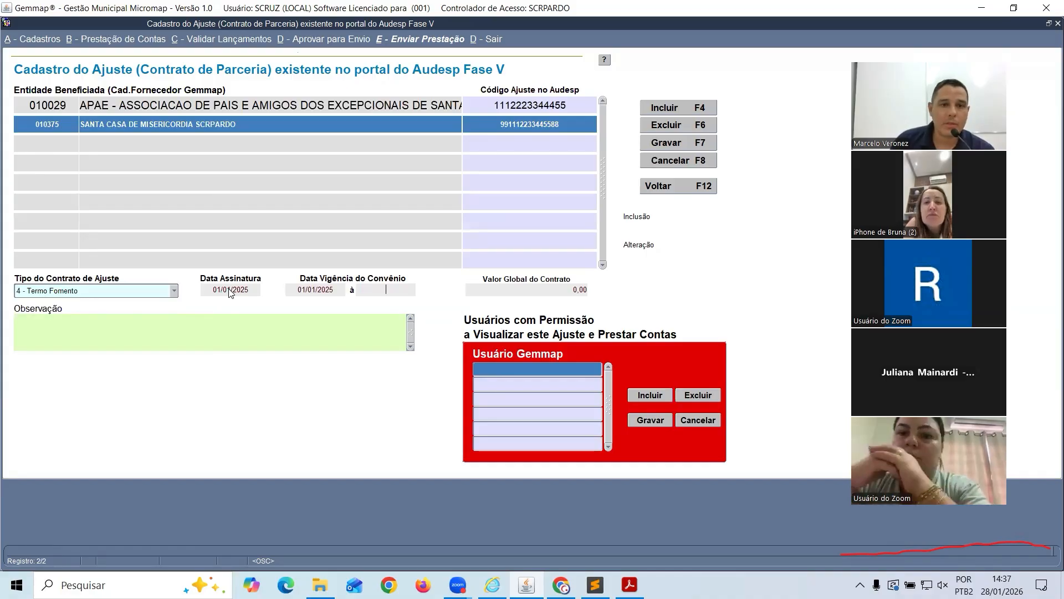
pyautogui.write('31122028')
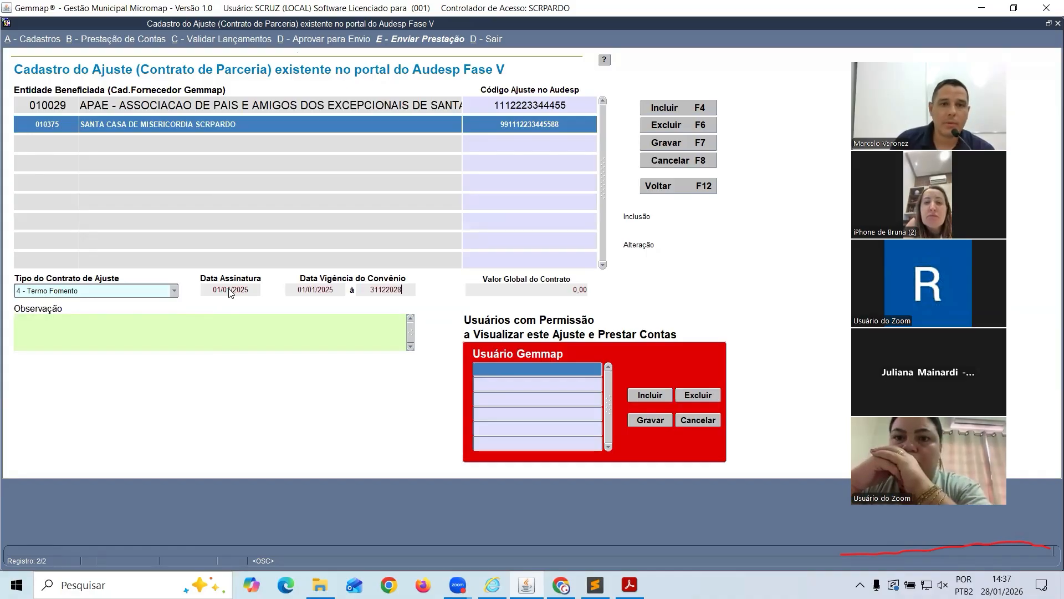
pyautogui.press('Tab')
pyautogui.write('6')
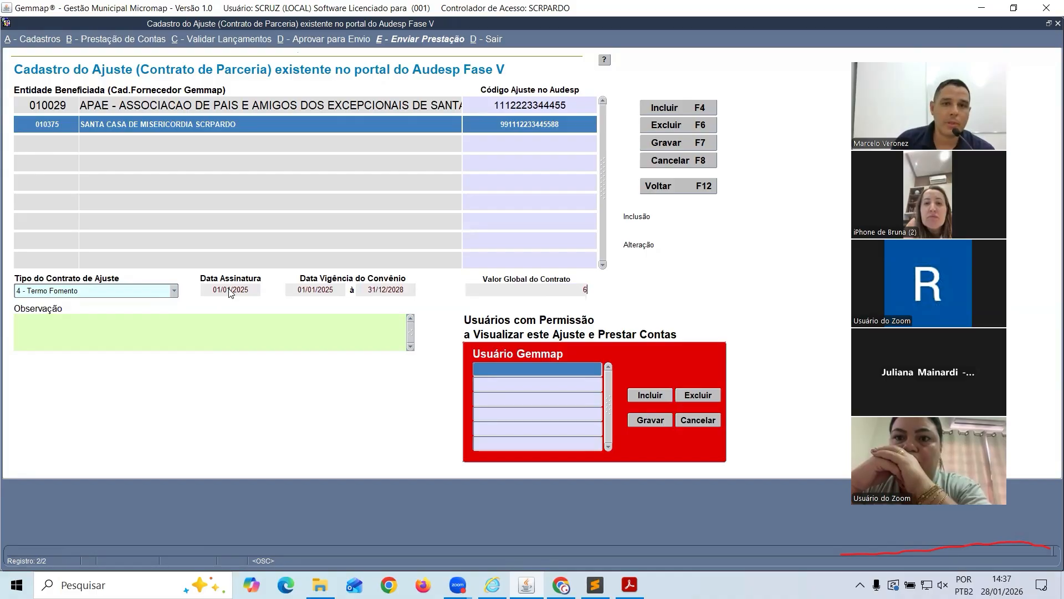
pyautogui.press('Tab')
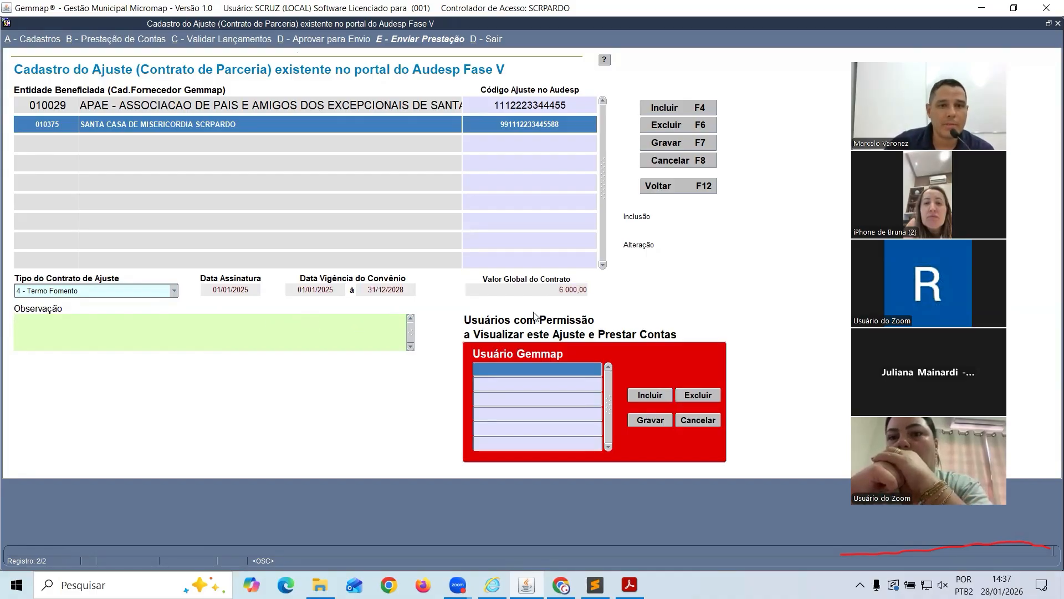
pyautogui.click(538, 289)
pyautogui.write('50')
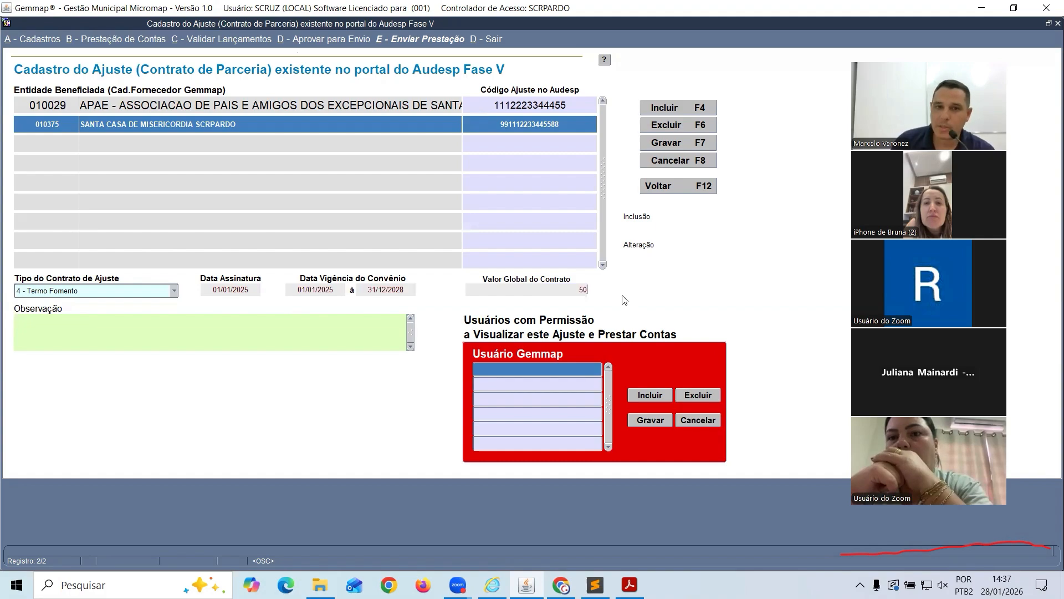
pyautogui.write('.000.000')
pyautogui.press('Tab')
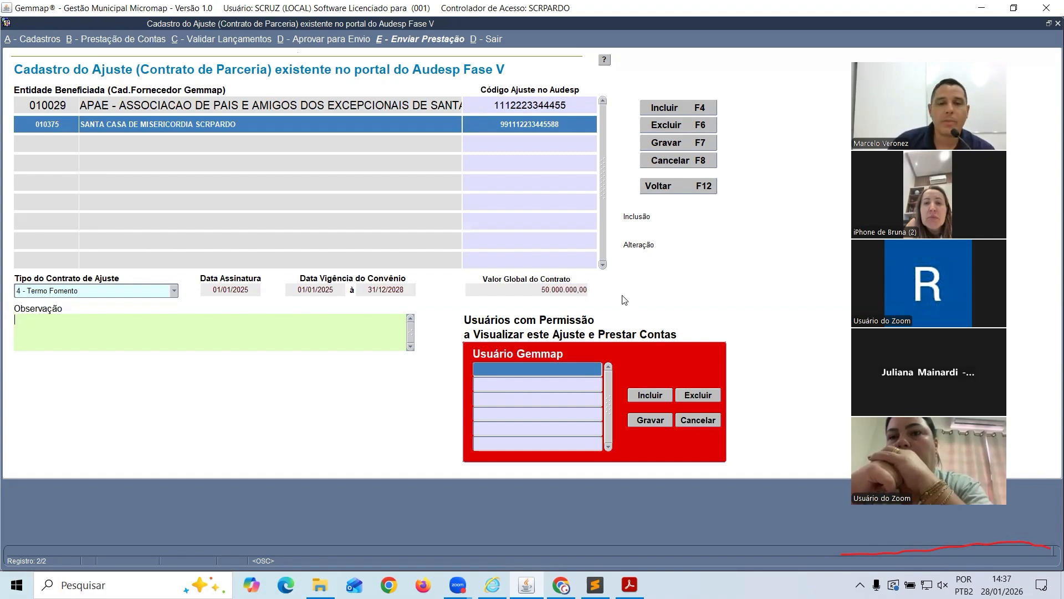
# Save the Santa Casa adjustment and review the APAE and Santa Casa records
pyautogui.click(686, 144)
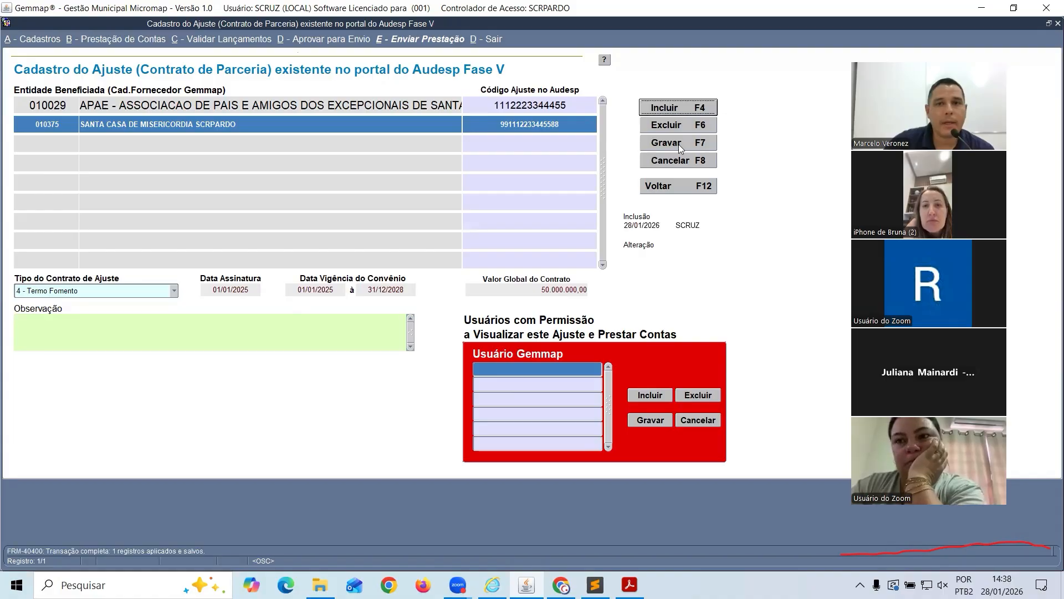
pyautogui.click(69, 108)
pyautogui.click(67, 123)
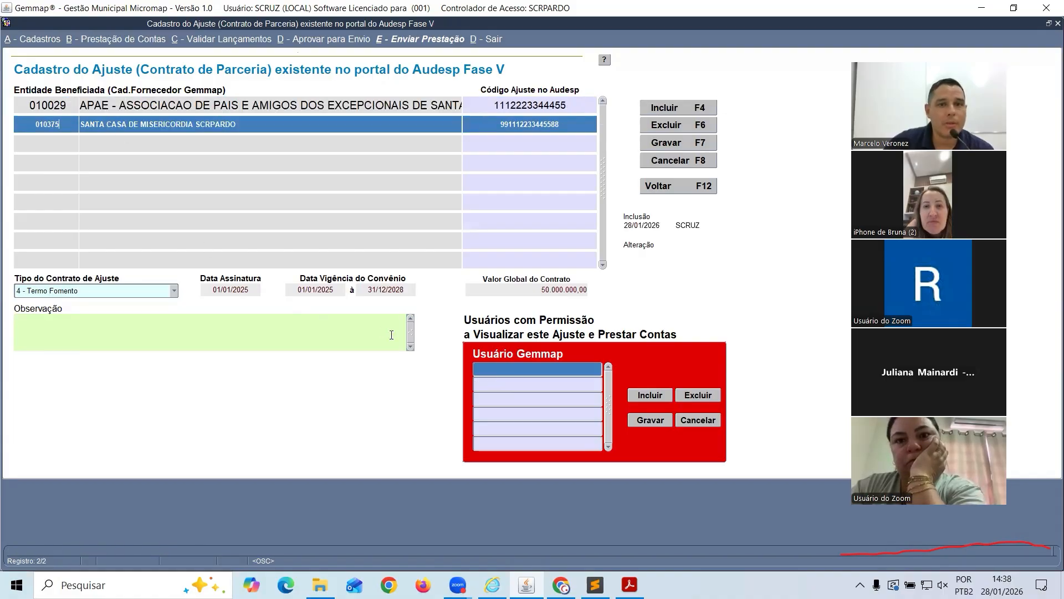
# Add the logged-in user as a permitted viewer of the Santa Casa adjustment and save
pyautogui.click(667, 398)
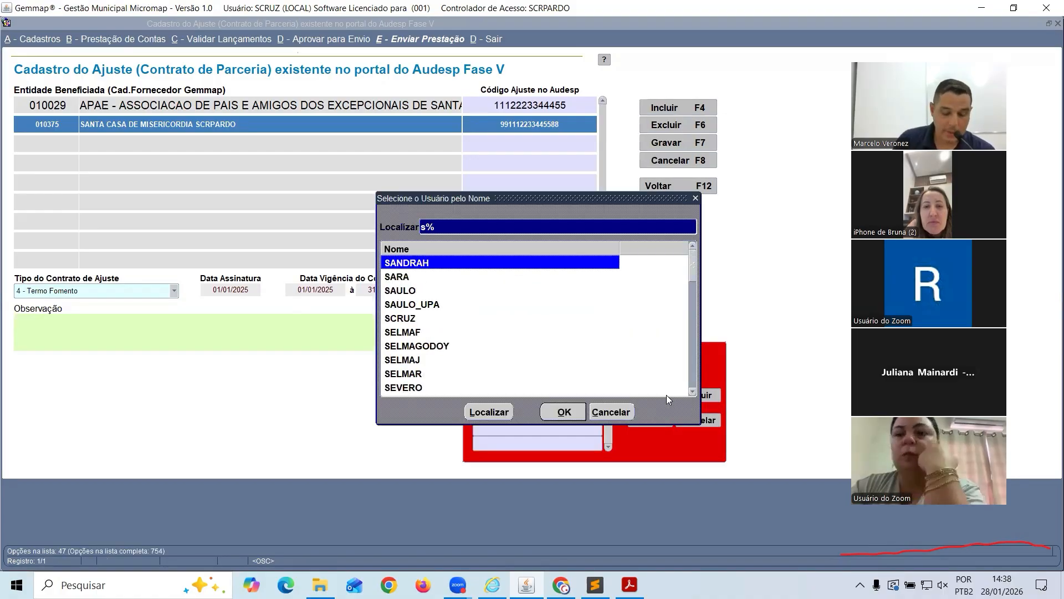
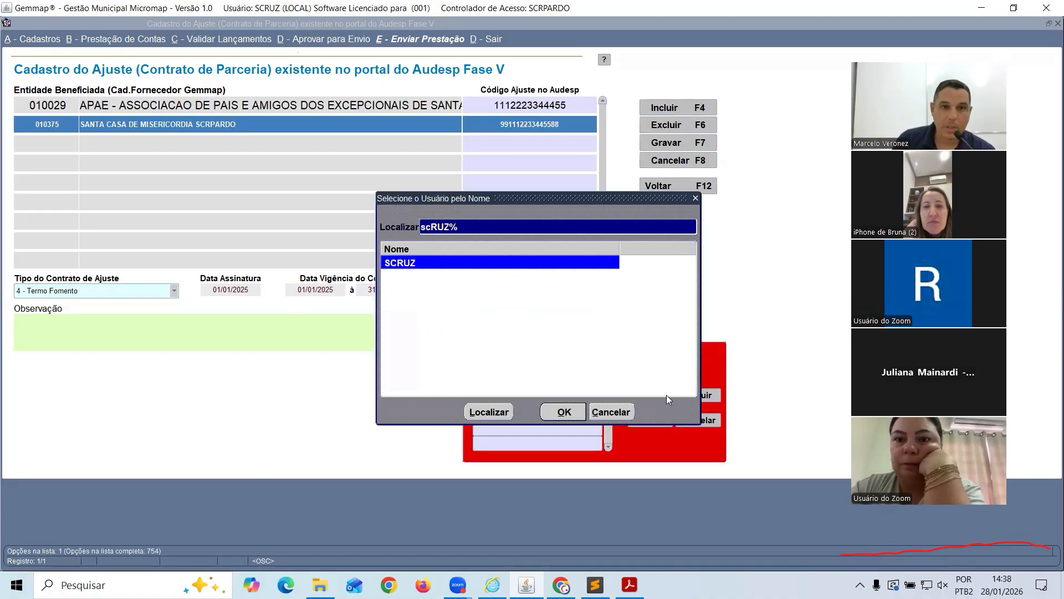
pyautogui.press('Return')
pyautogui.click(642, 420)
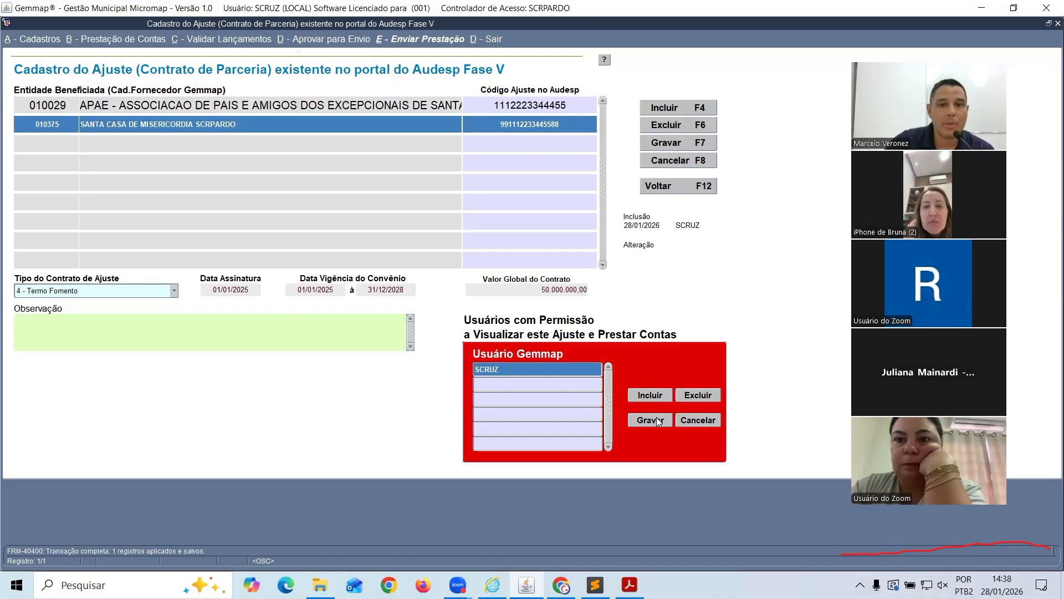
pyautogui.click(72, 100)
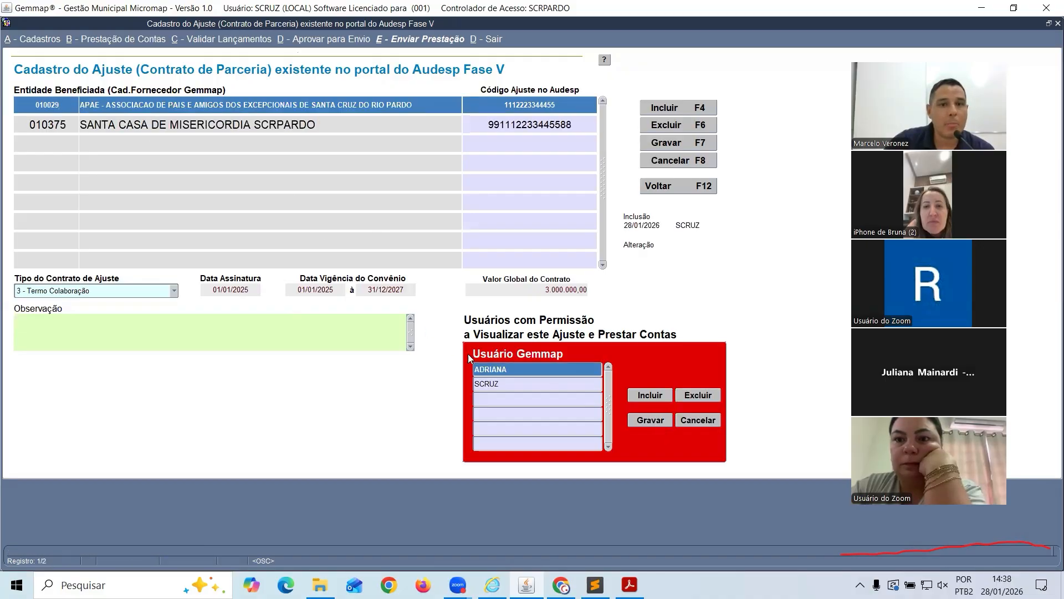
# Switch between the APAE and Santa Casa records to compare their permitted users
pyautogui.click(507, 383)
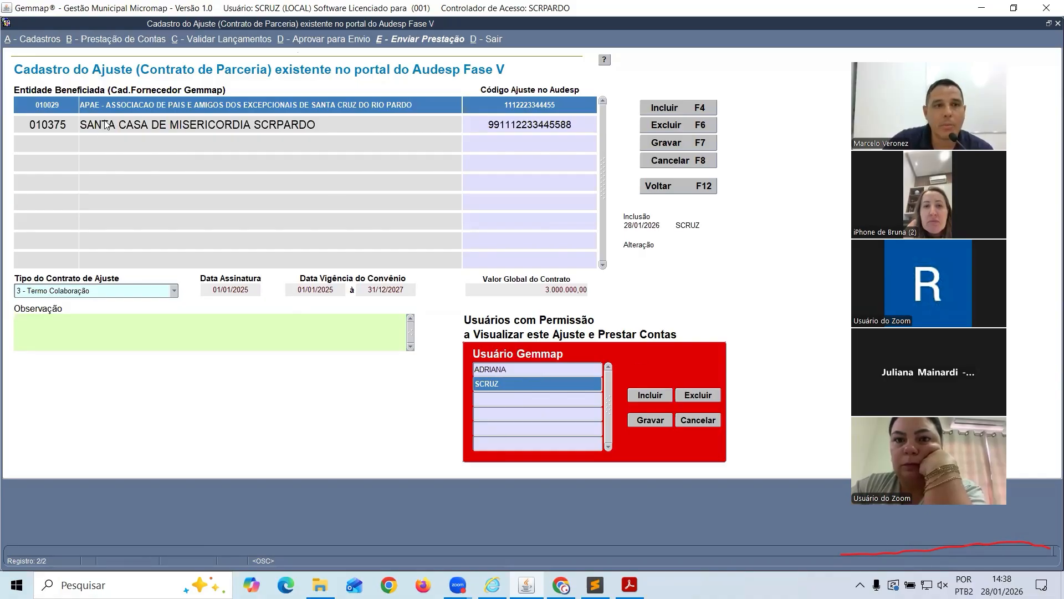
pyautogui.click(75, 124)
pyautogui.click(74, 105)
pyautogui.click(71, 123)
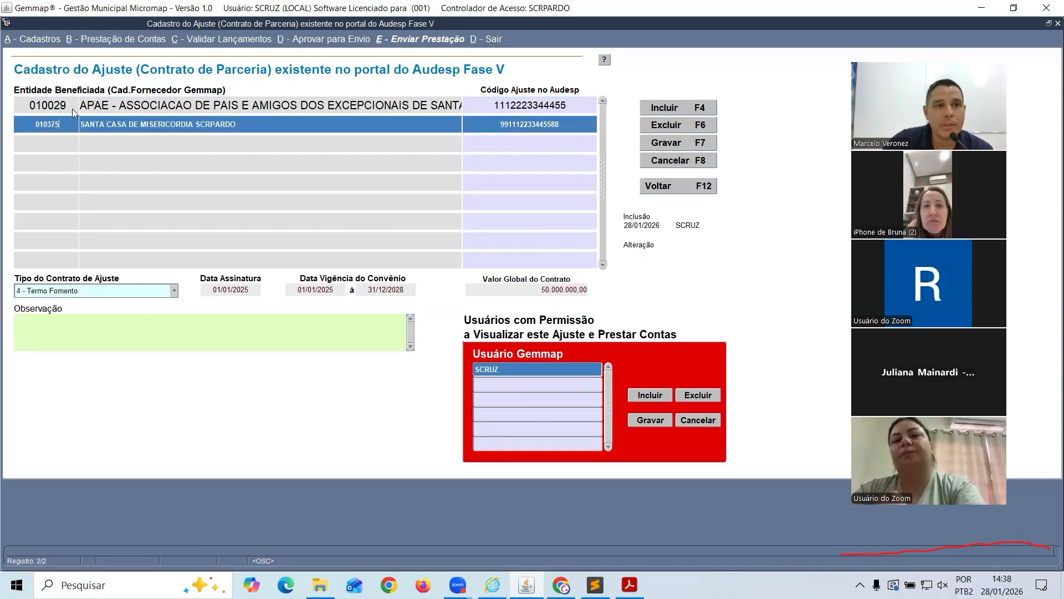
pyautogui.click(72, 108)
pyautogui.click(71, 118)
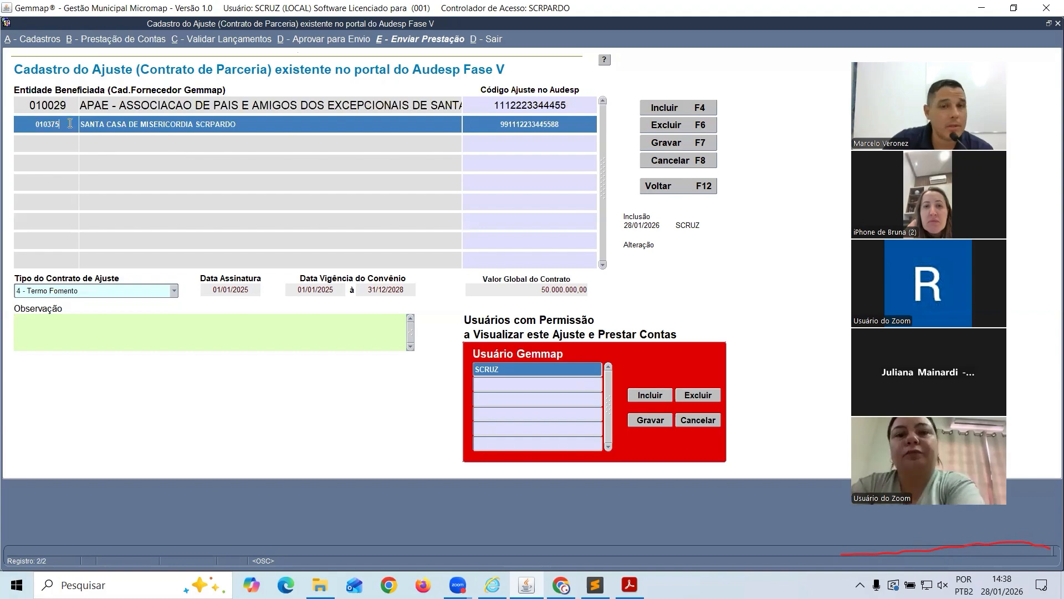
# Select the APAE adjustment's AUDESP code, then close the adjustment form
pyautogui.moveTo(494, 102); pyautogui.dragTo(575, 108)
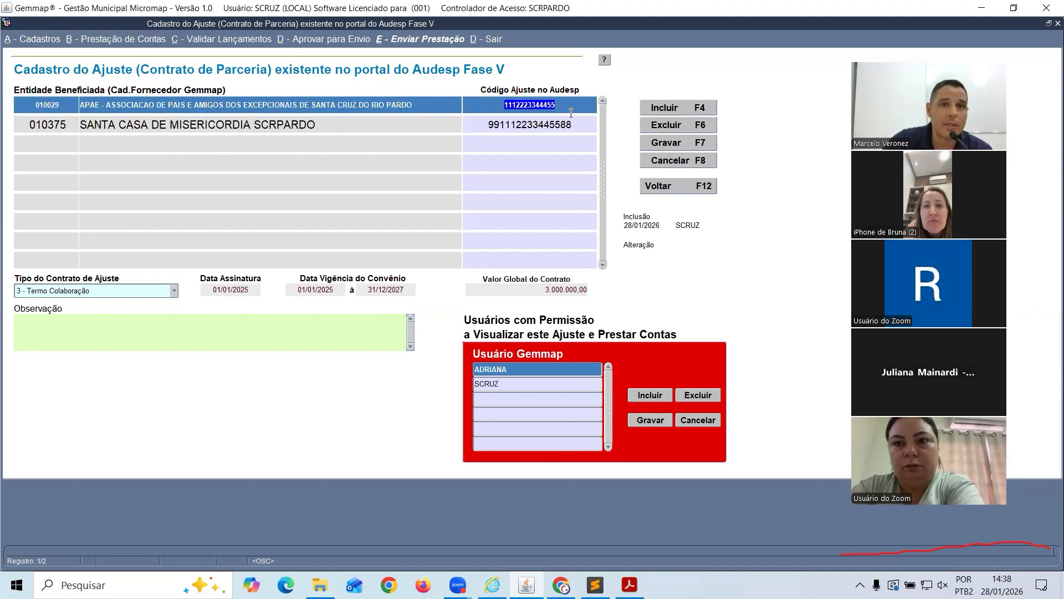
pyautogui.click(71, 125)
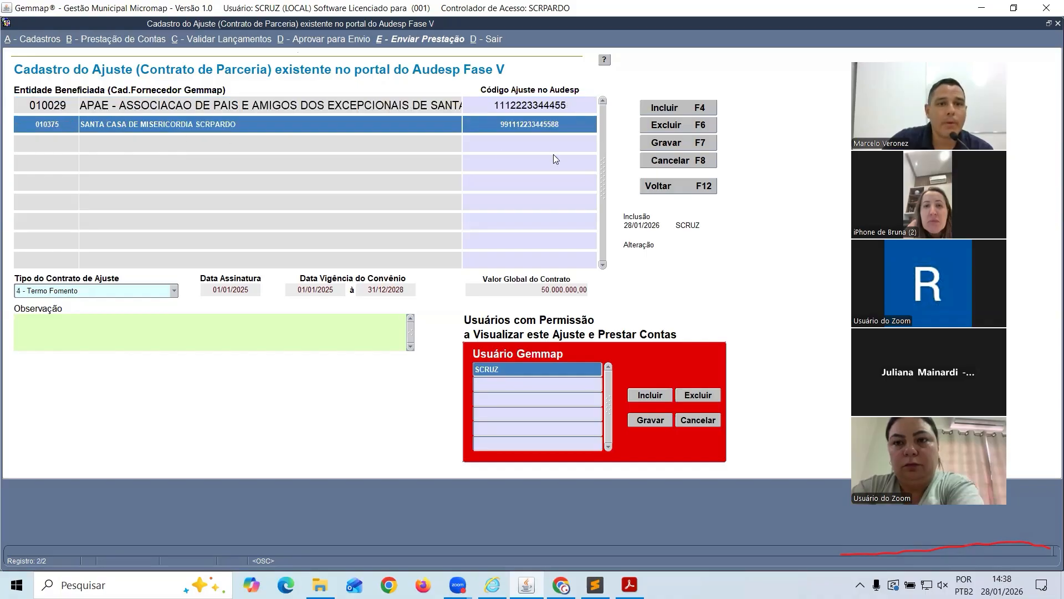
pyautogui.click(675, 187)
pyautogui.click(49, 40)
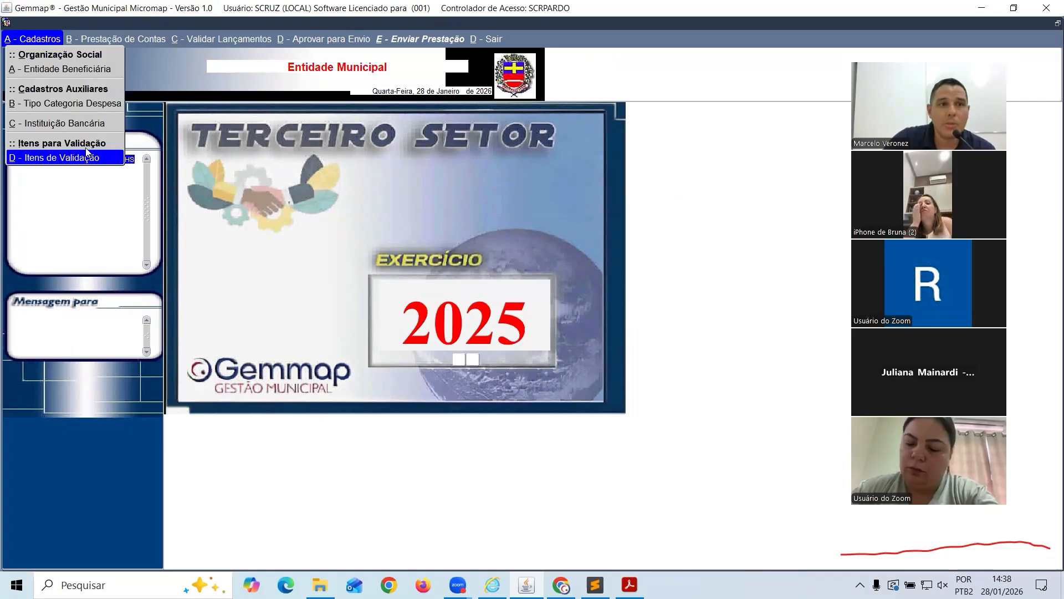
pyautogui.click(91, 104)
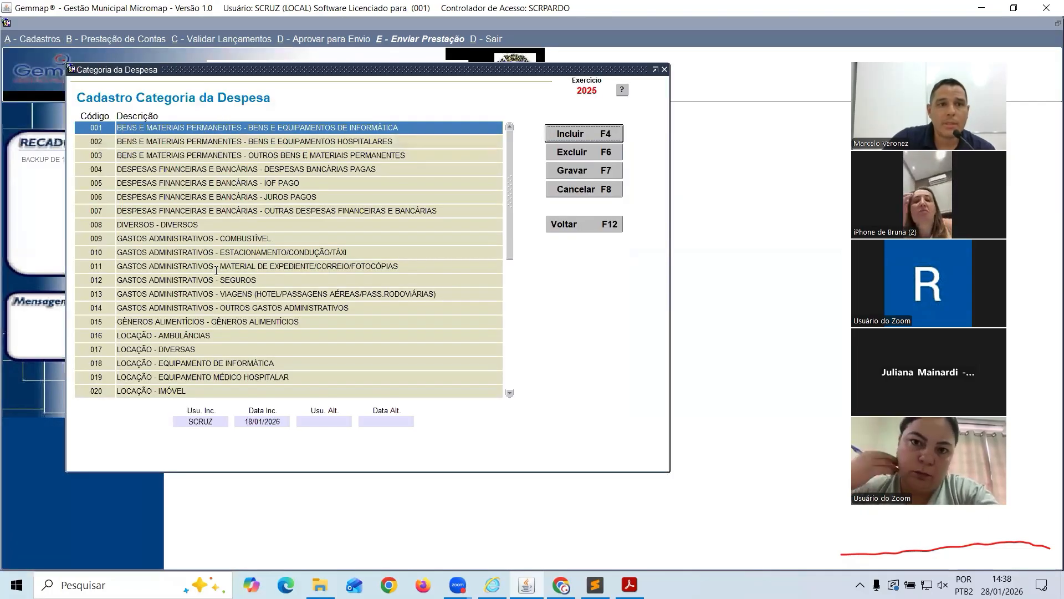
pyautogui.click(619, 223)
pyautogui.click(49, 40)
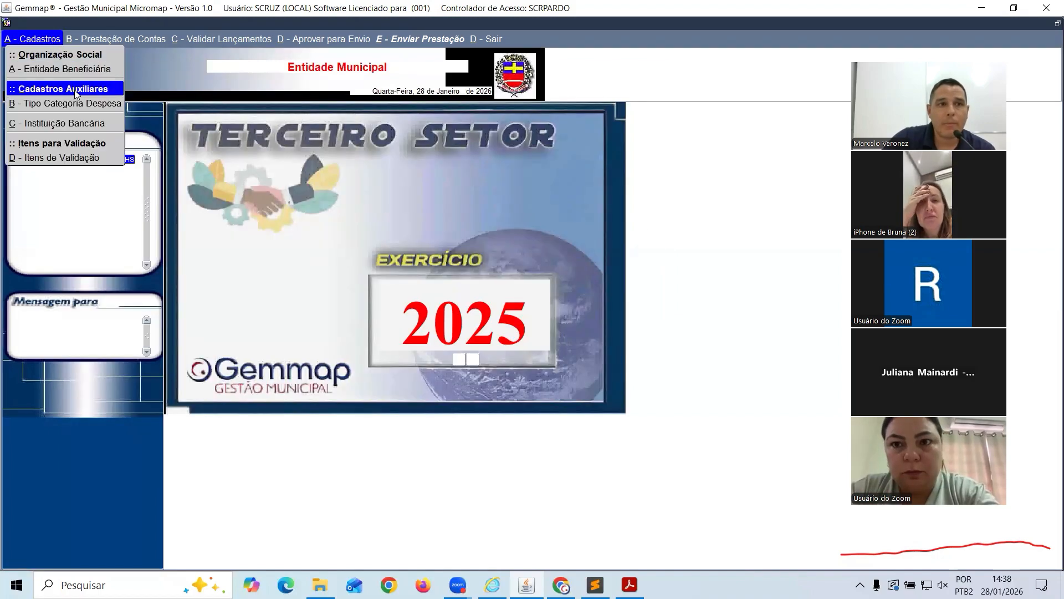
pyautogui.click(87, 124)
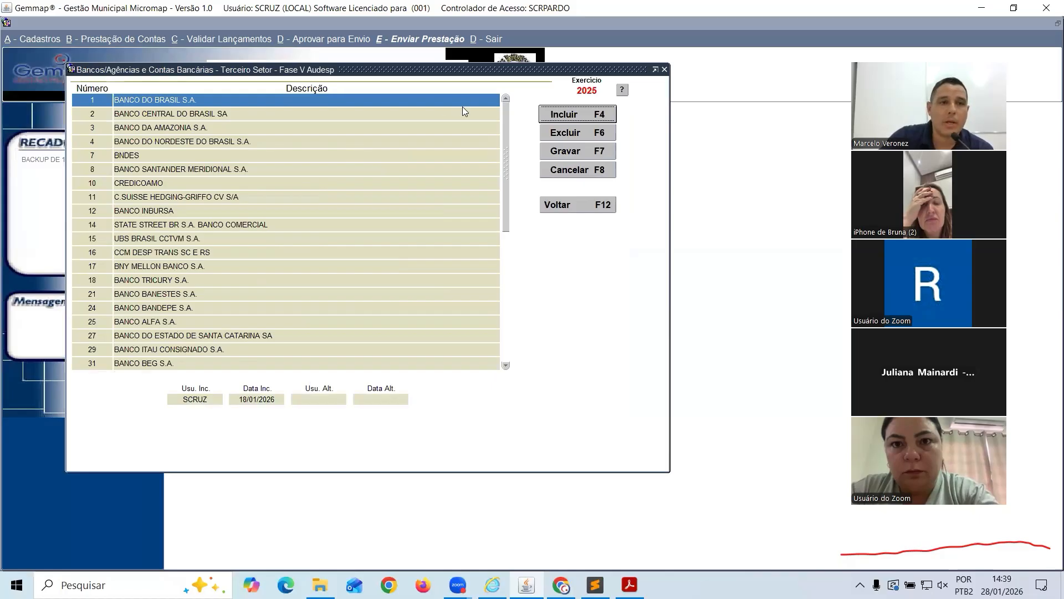
pyautogui.click(579, 206)
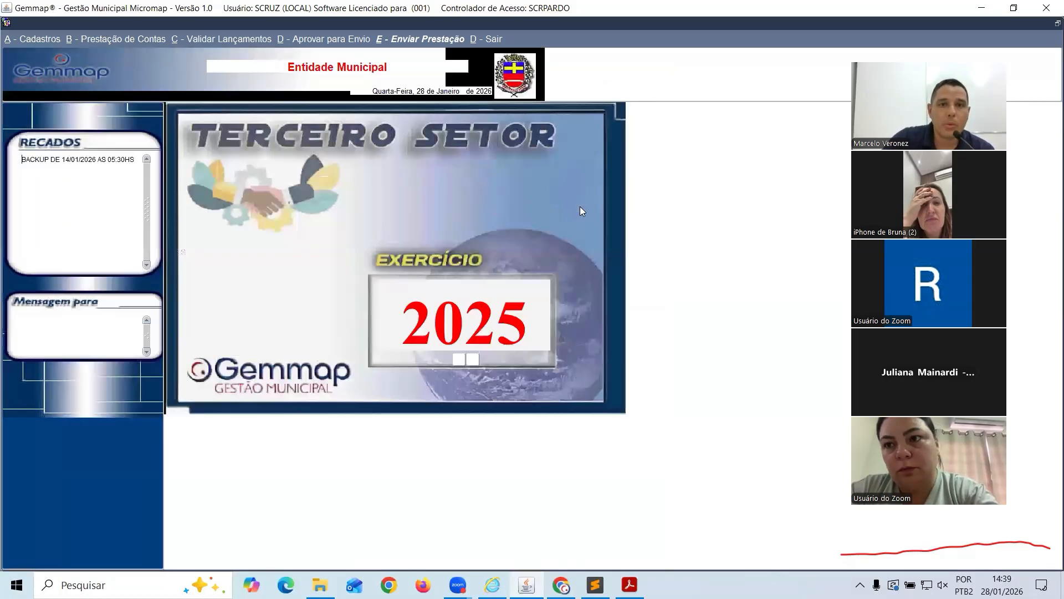
pyautogui.click(46, 38)
# Browse the expense categories, including 013 administrative travel, then bring up the contract management JSON
pyautogui.click(69, 102)
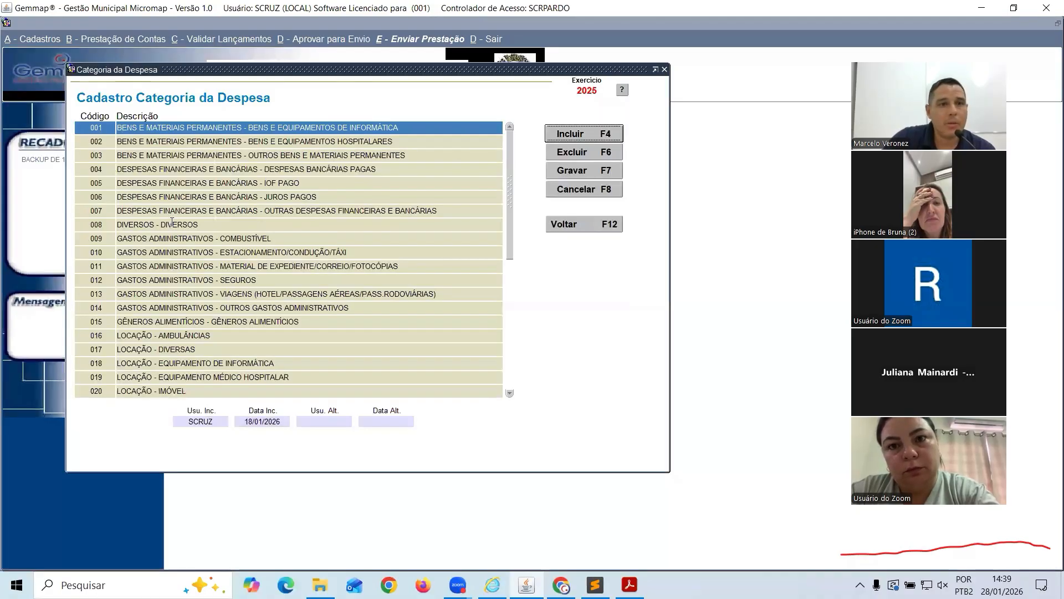
pyautogui.click(228, 289)
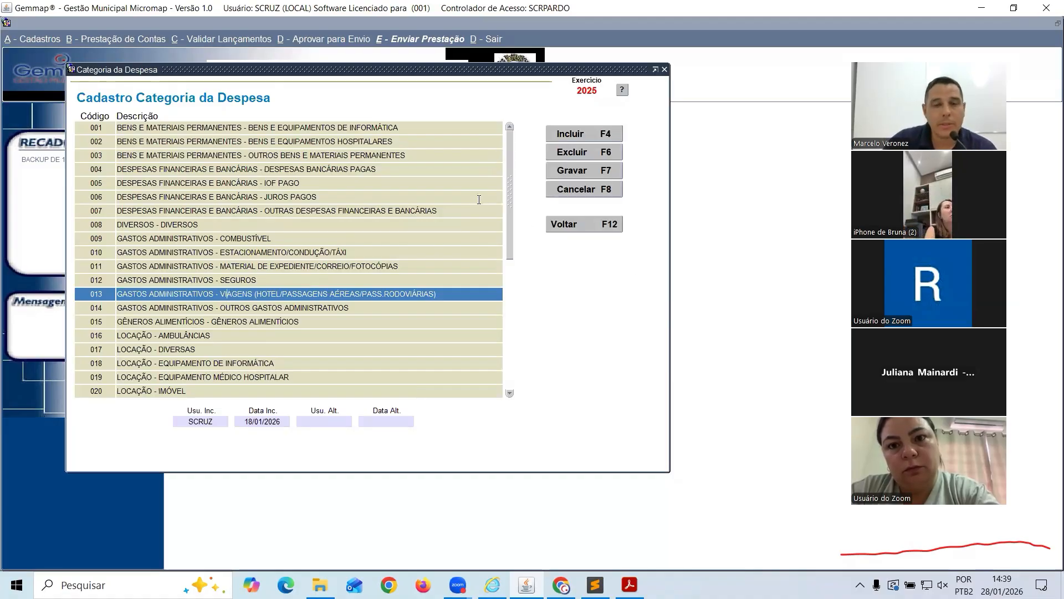
pyautogui.scroll(-2, 491, 313)
pyautogui.scroll(-14, 487, 299)
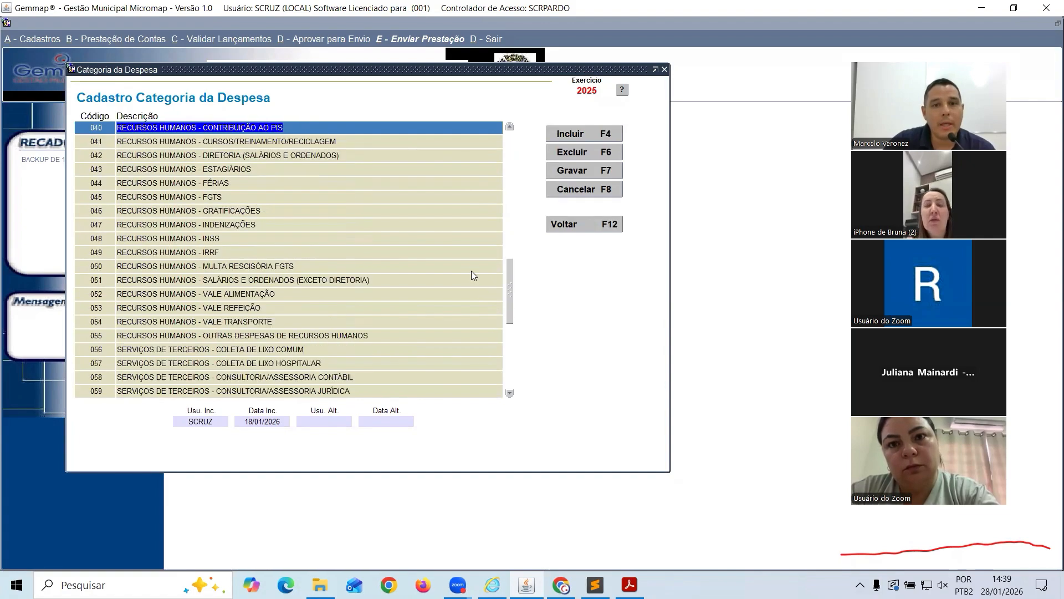
pyautogui.scroll(-13, 471, 275)
pyautogui.scroll(13, 471, 276)
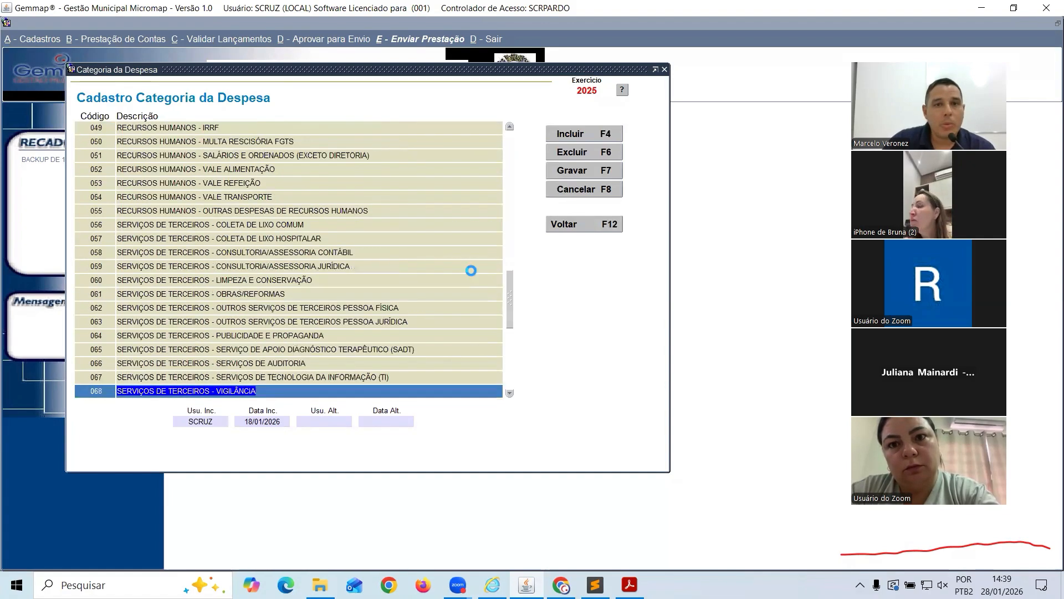
pyautogui.scroll(9, 471, 276)
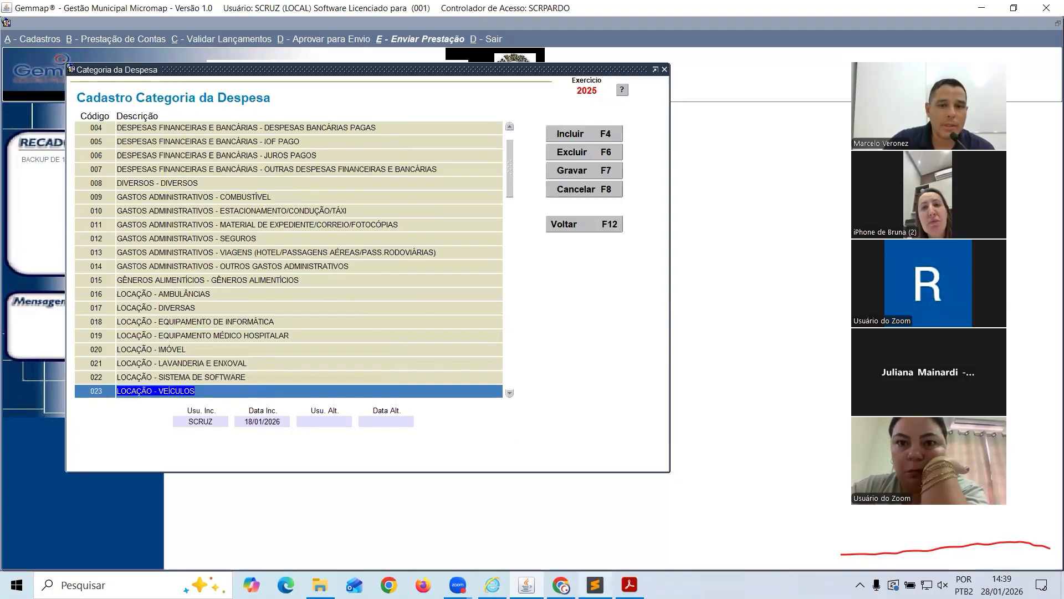
pyautogui.moveTo(595, 583)
pyautogui.click(595, 532)
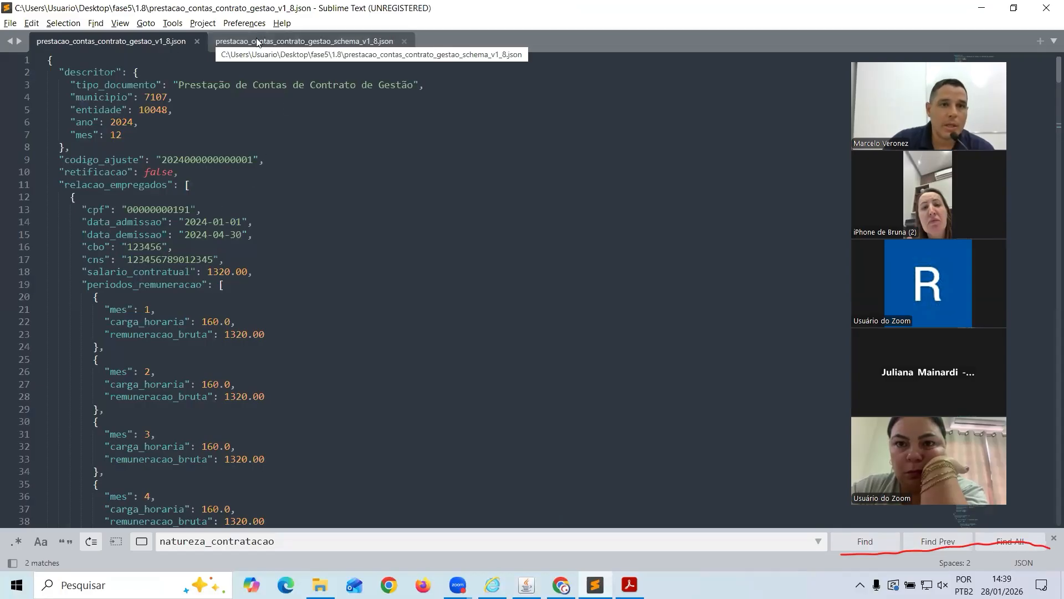
# Scroll through schema_v1_8.json's 36 natureza_contratacao codes and examples, then return to Gemmap
pyautogui.click(287, 43)
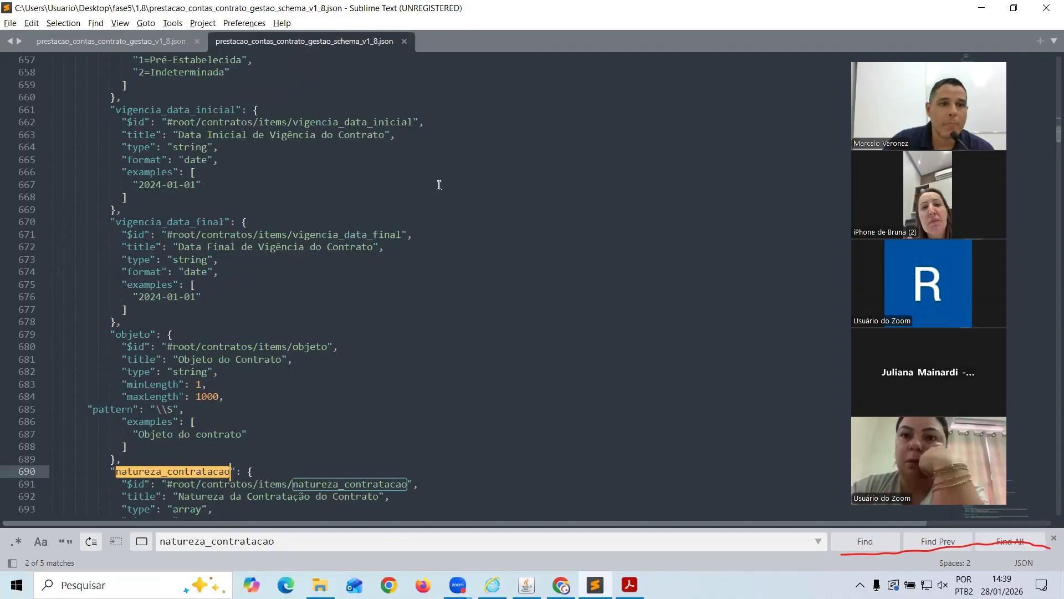
pyautogui.scroll(-5, 443, 188)
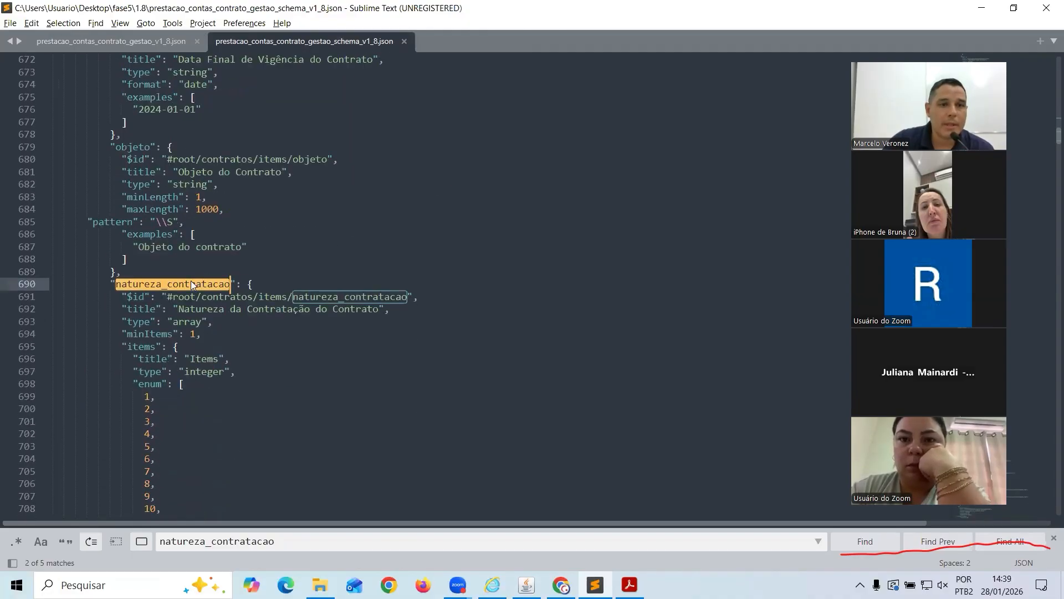
pyautogui.scroll(-5, 232, 260)
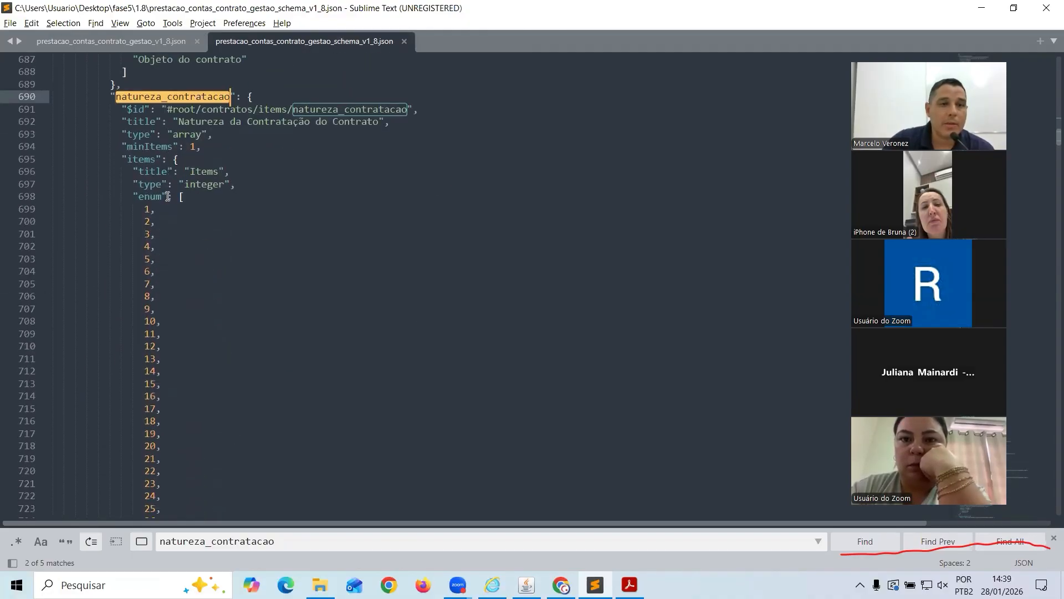
pyautogui.scroll(-3, 158, 172)
pyautogui.scroll(-9, 172, 177)
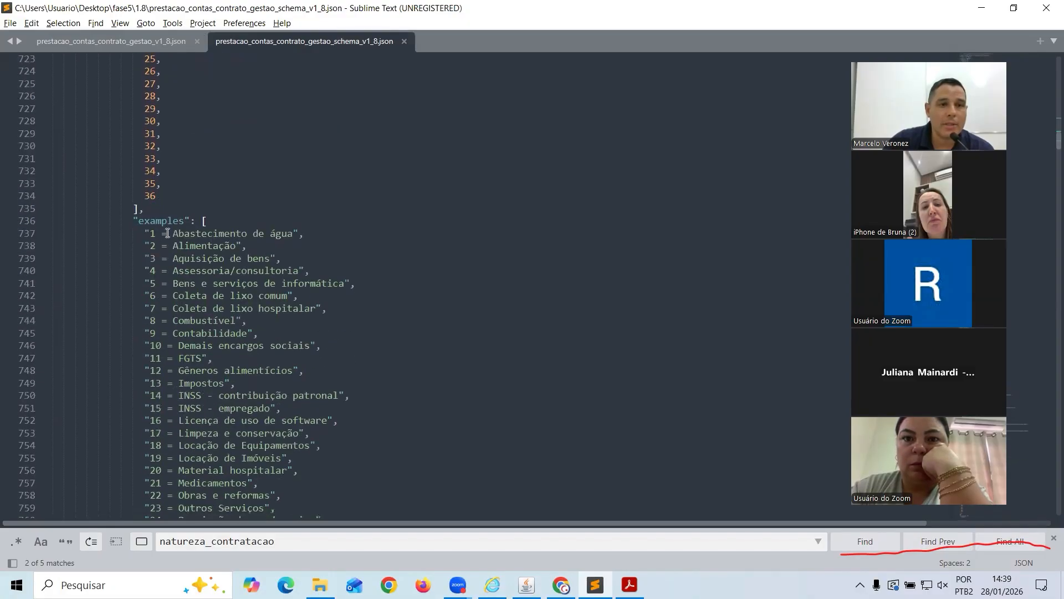
pyautogui.scroll(-7, 167, 233)
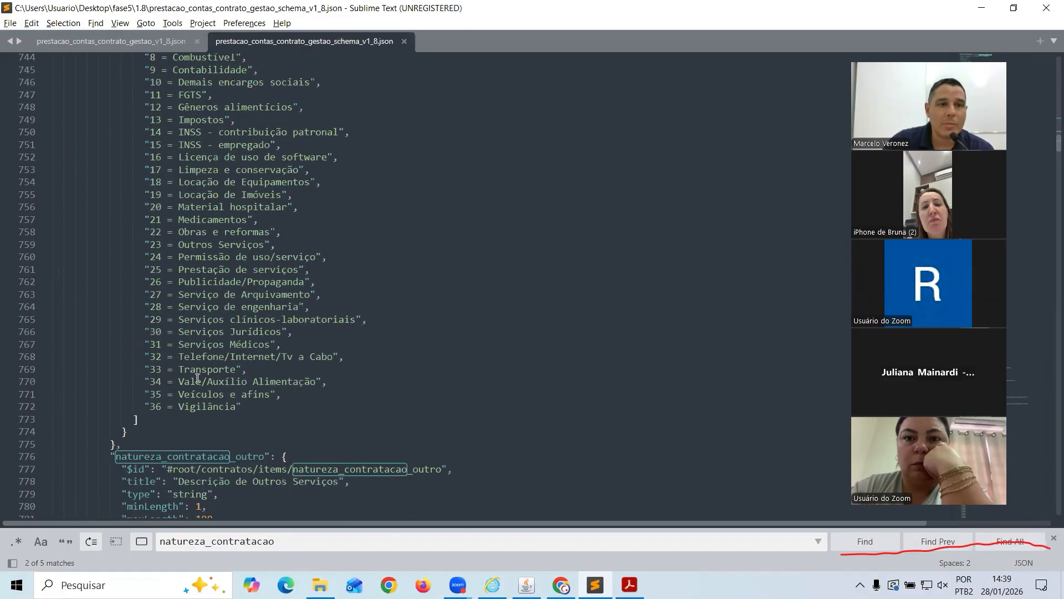
pyautogui.scroll(5, 188, 360)
pyautogui.scroll(-3, 188, 222)
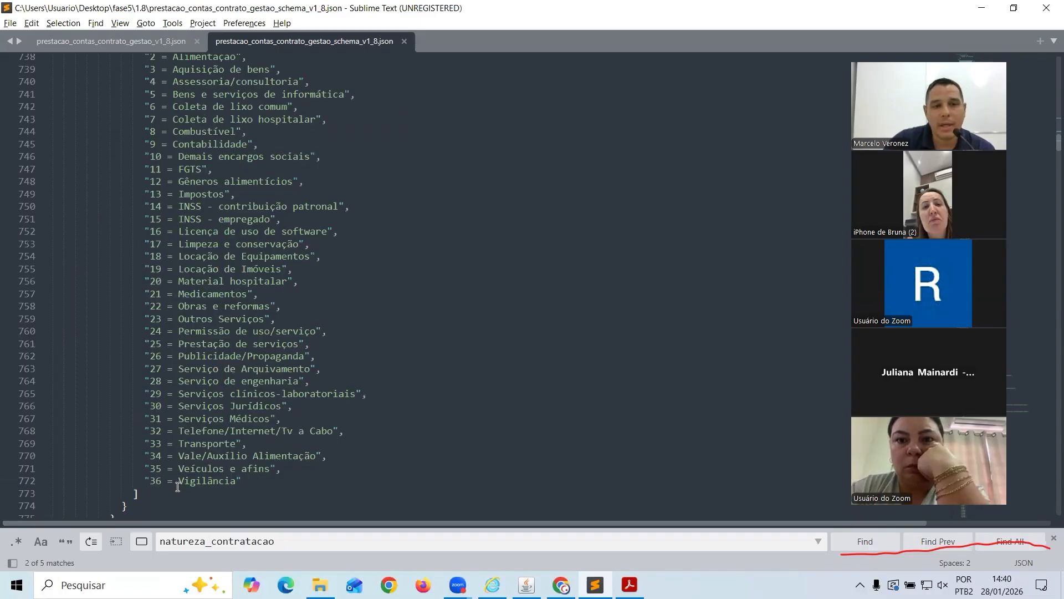
pyautogui.scroll(-1, 183, 471)
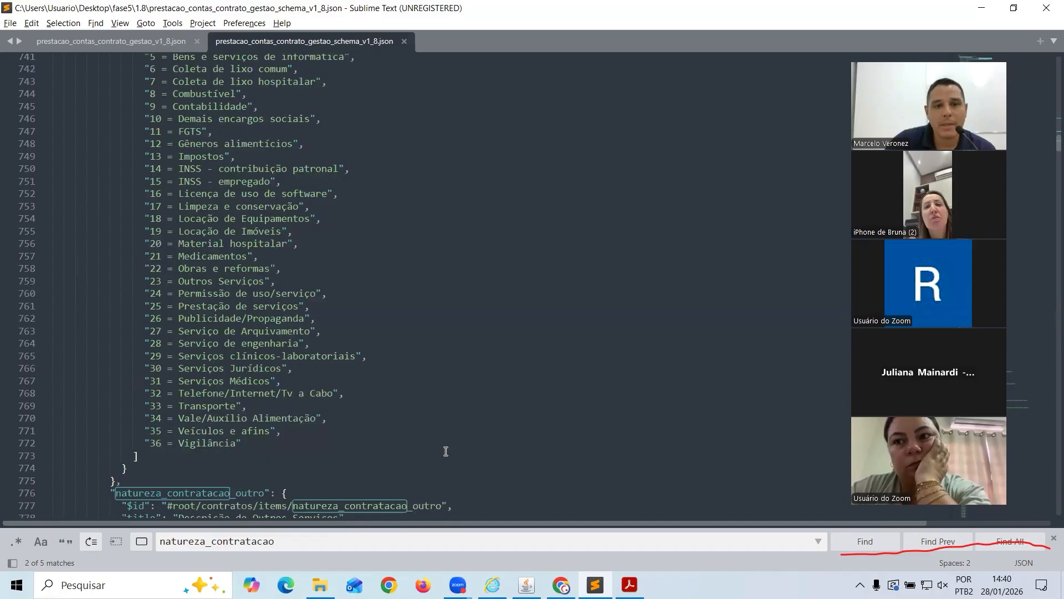
pyautogui.click(525, 585)
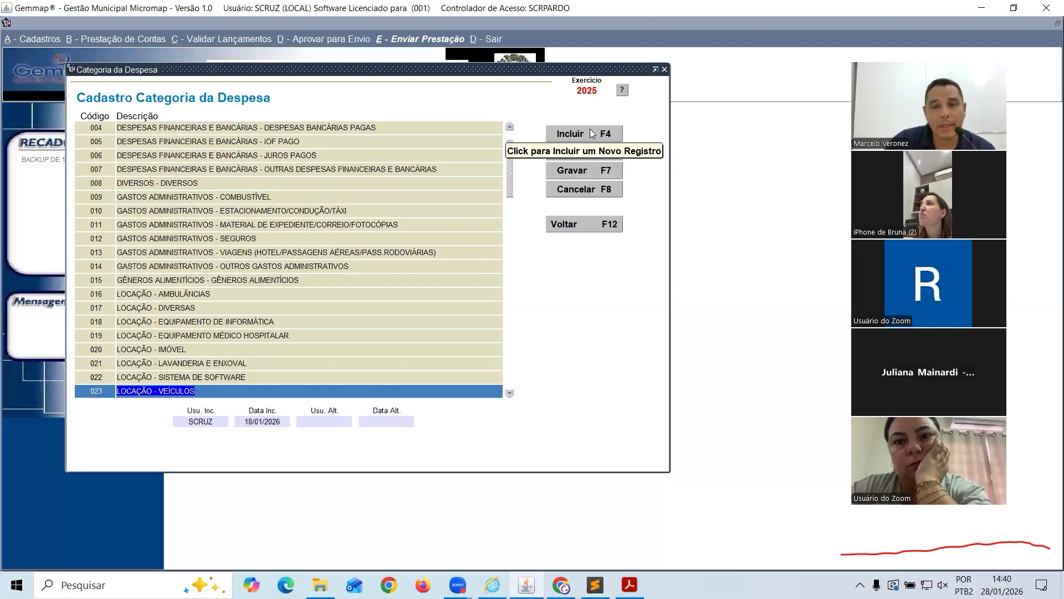
# Switch back to the schema's natureza_contratacao code list with Alt+Tab
pyautogui.hotkey('alt', 'Tab')
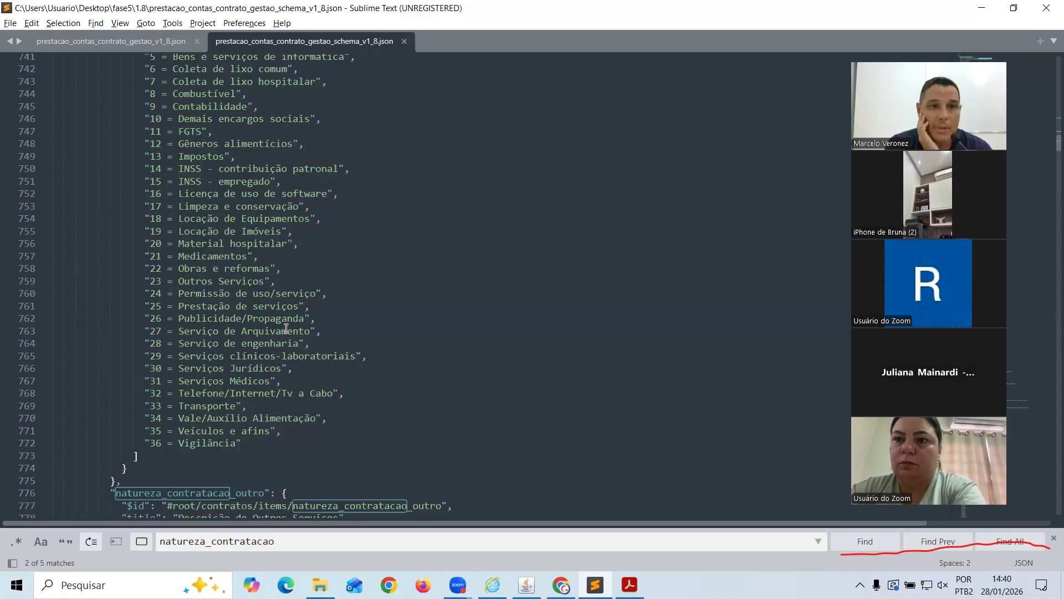
# Review natureza_contratacao codes 1–36 and their descriptions, then bring Gemmap back to front
pyautogui.scroll(9, 326, 222)
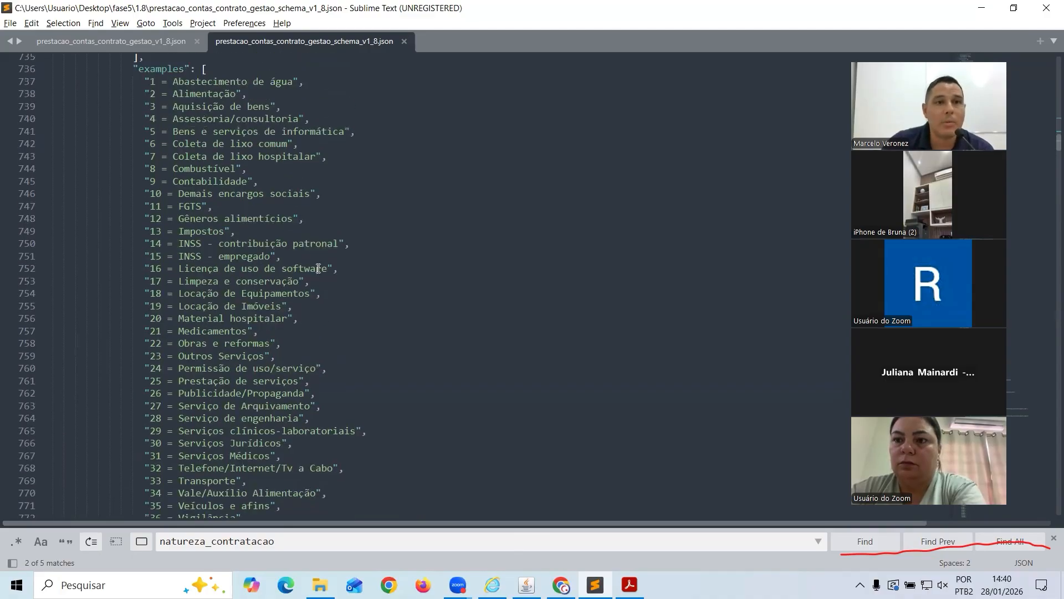
pyautogui.scroll(9, 332, 255)
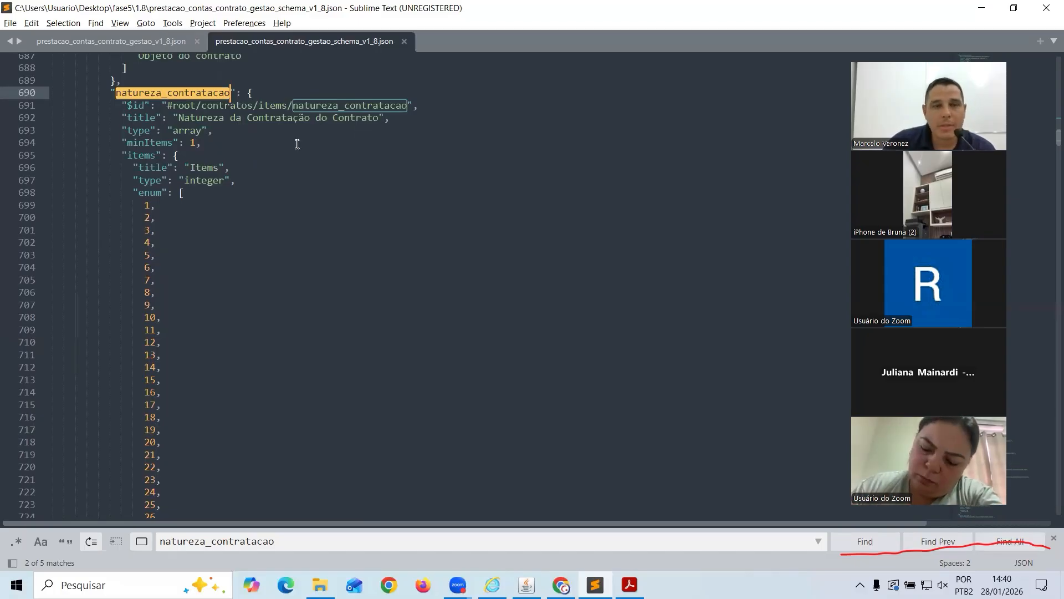
pyautogui.scroll(-10, 286, 166)
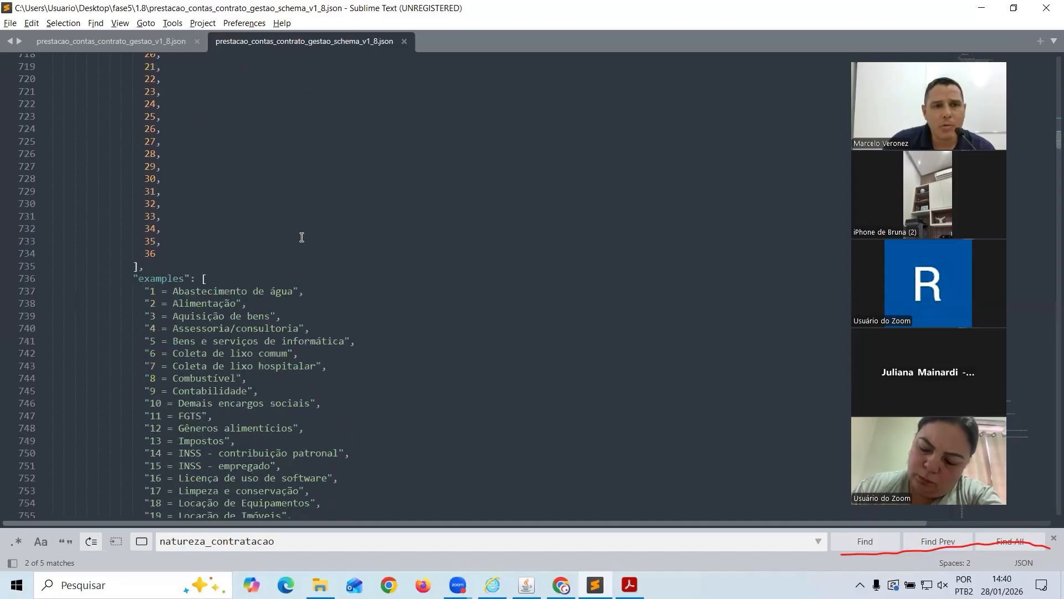
pyautogui.scroll(-3, 302, 237)
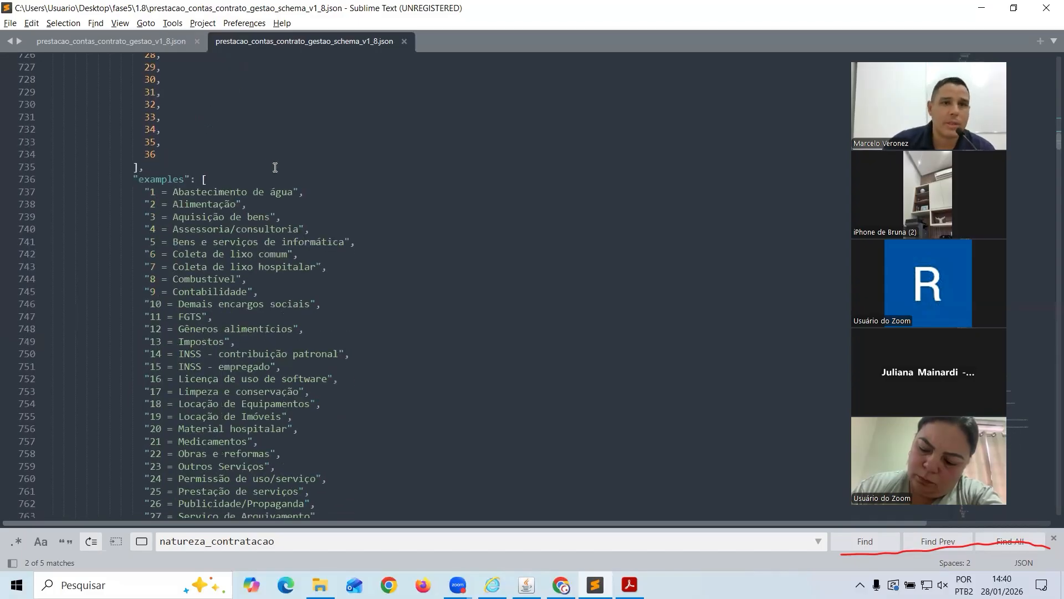
pyautogui.scroll(-1, 273, 169)
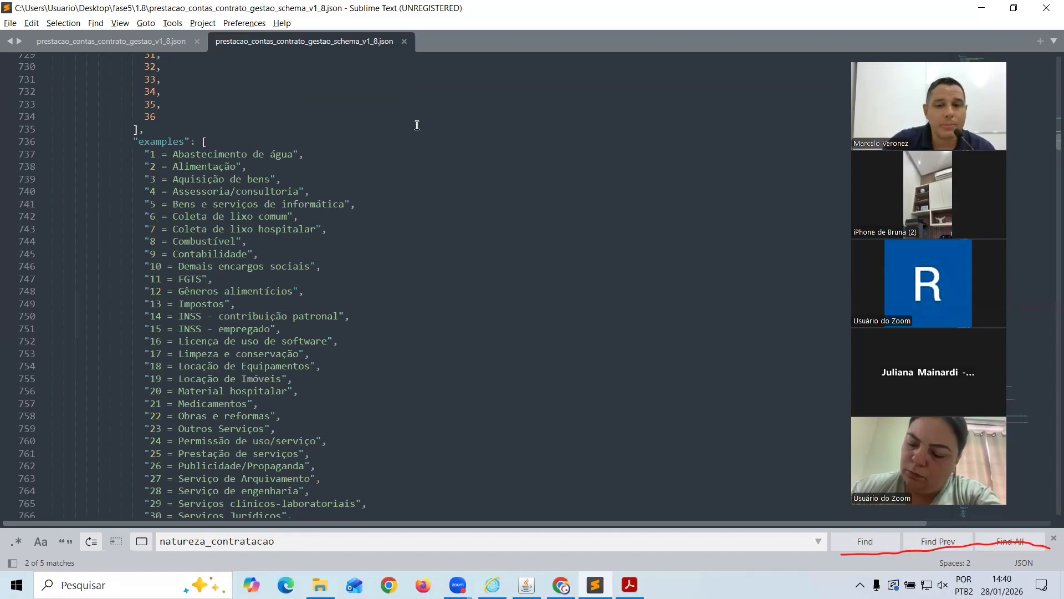
pyautogui.click(526, 585)
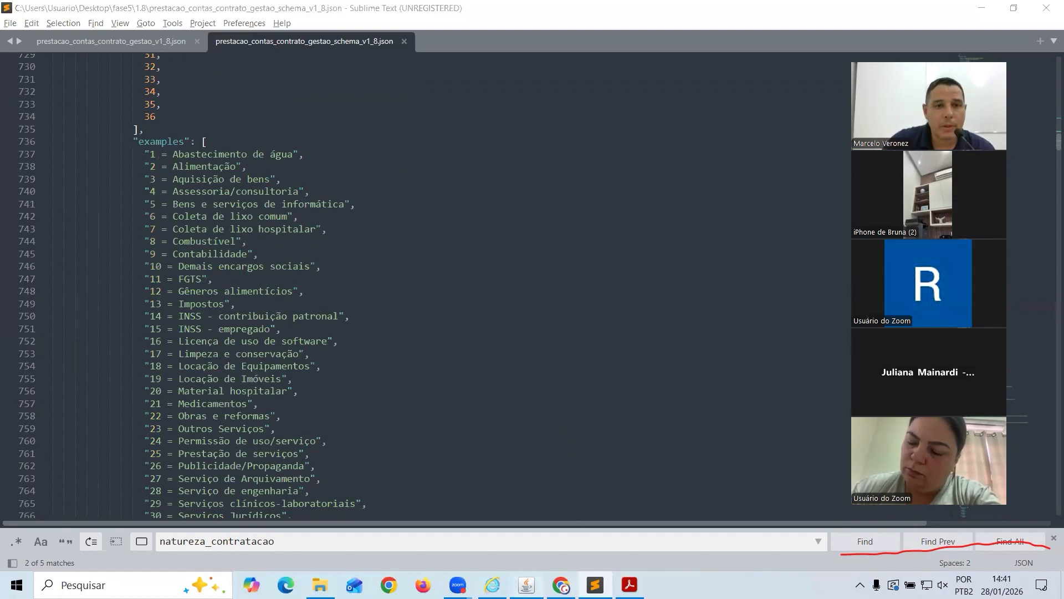
# Close the expense categories and view the Santa Casa record in the partnership adjustment form
pyautogui.click(592, 224)
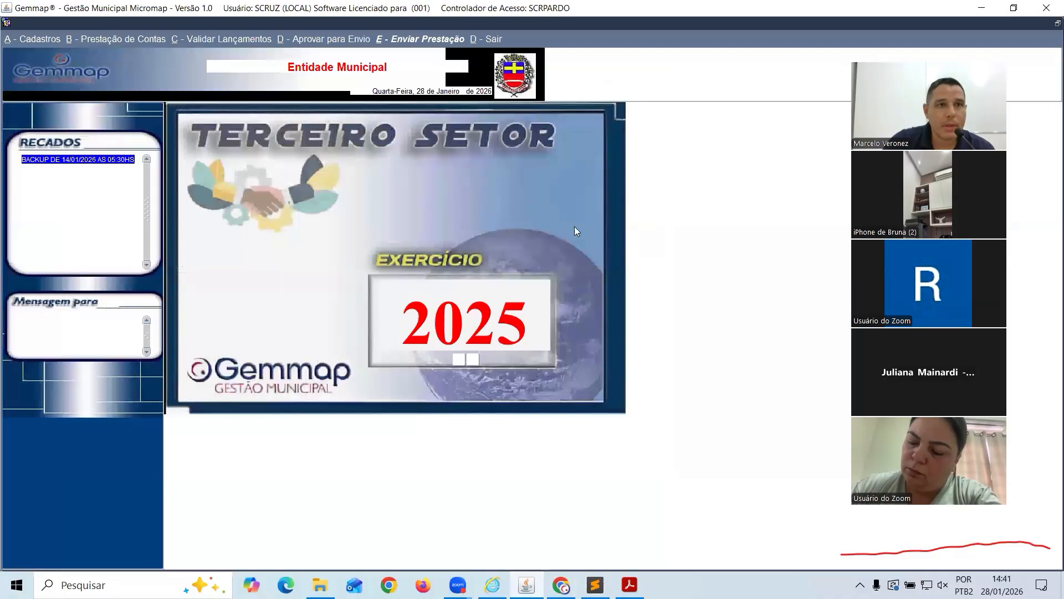
pyautogui.click(43, 36)
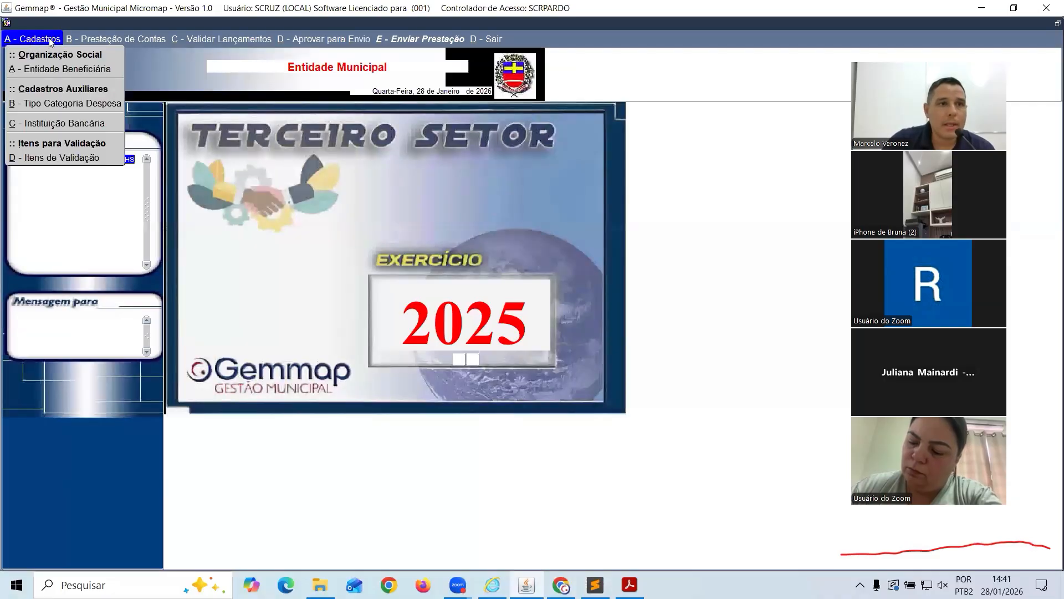
pyautogui.click(70, 69)
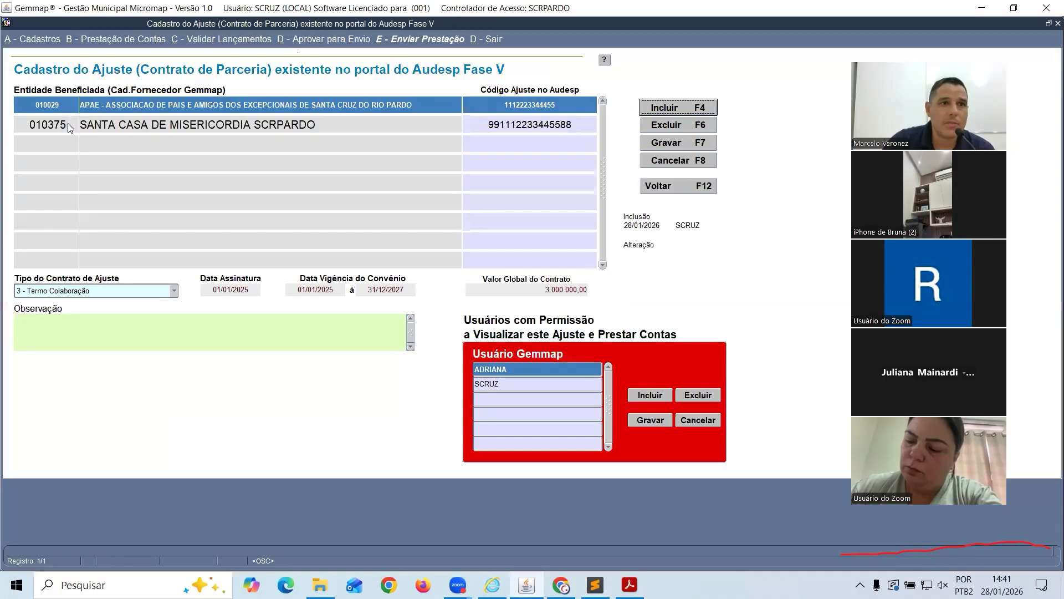
pyautogui.click(66, 116)
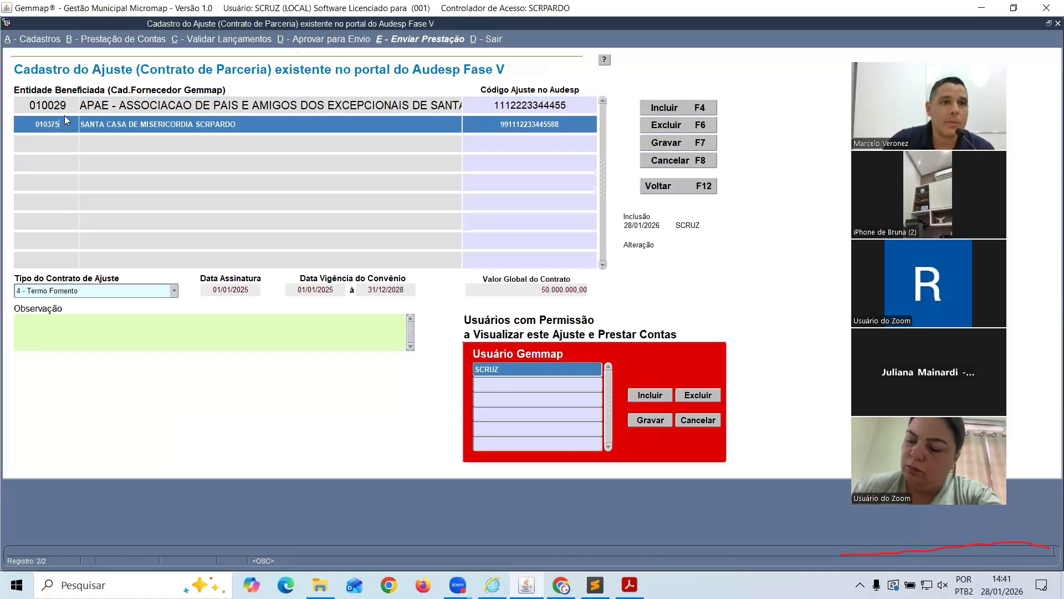
pyautogui.click(661, 187)
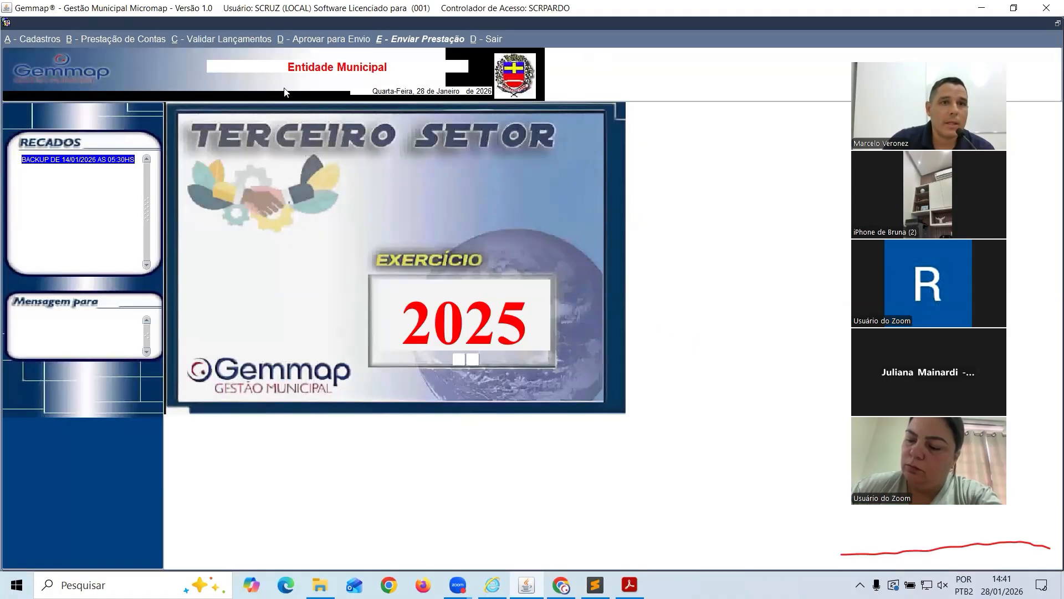
pyautogui.click(130, 39)
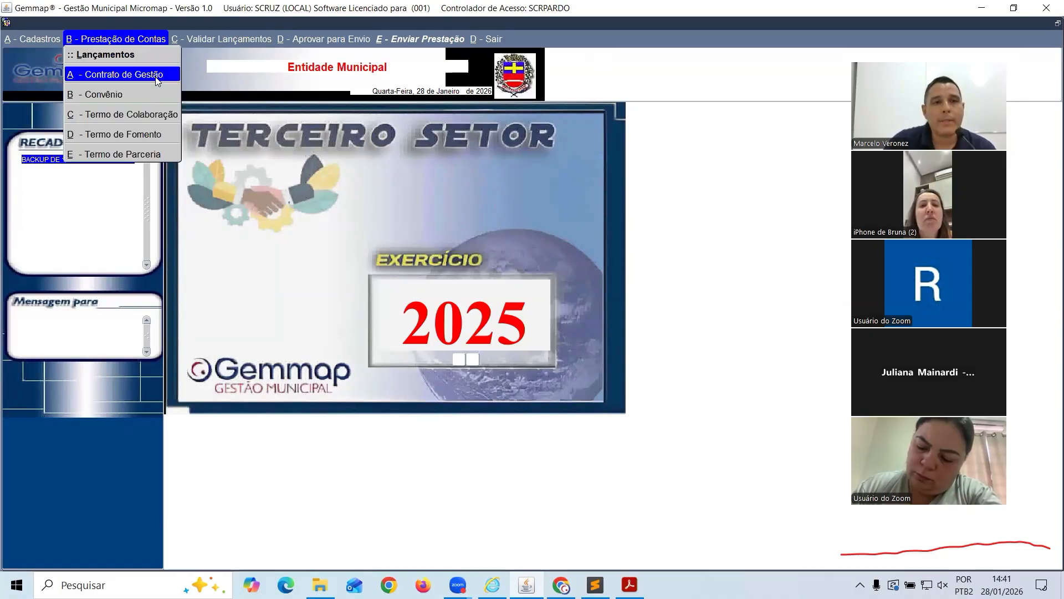
# Reopen the adjustment form, step down to Santa Casa again, then close it
pyautogui.click(46, 43)
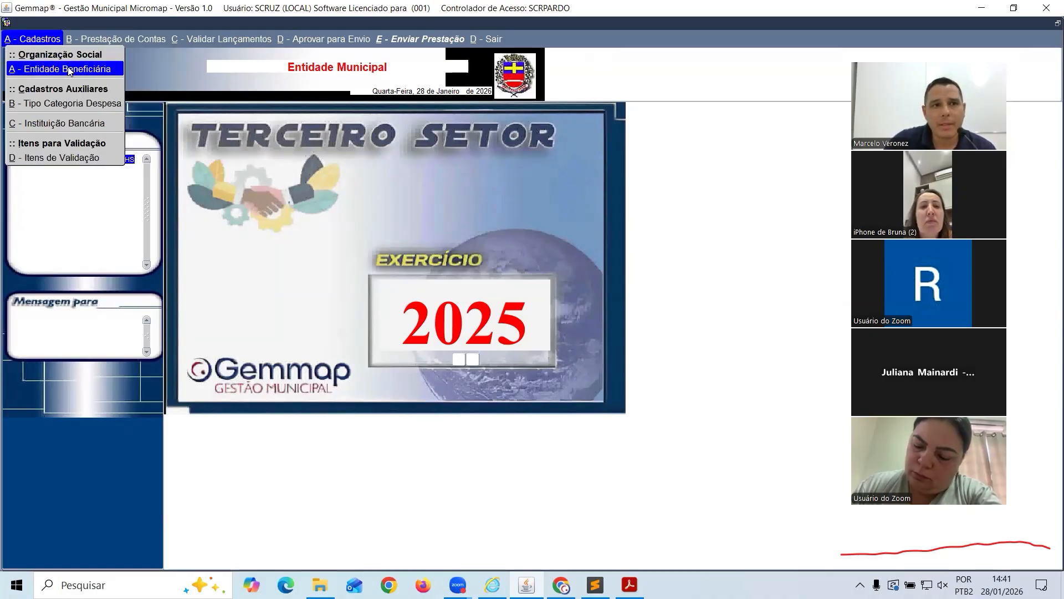
pyautogui.click(70, 69)
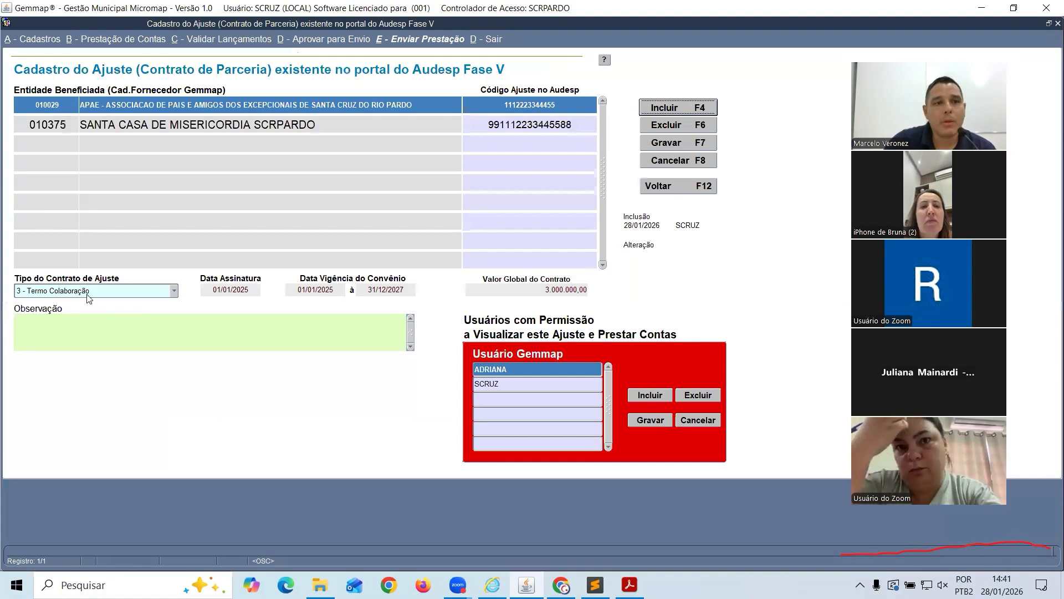
pyautogui.press('Down')
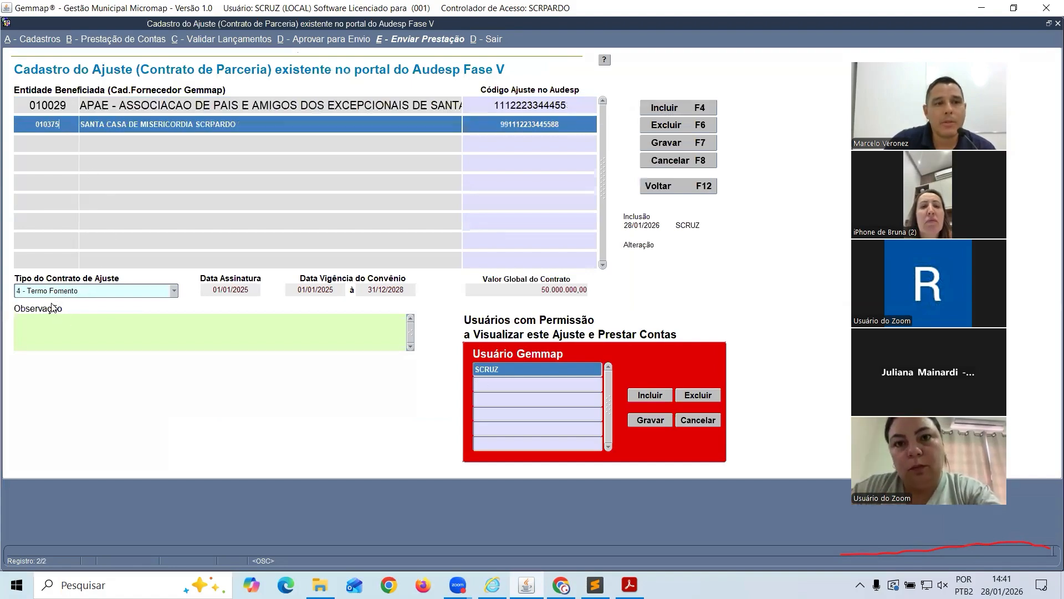
pyautogui.click(650, 186)
pyautogui.click(151, 41)
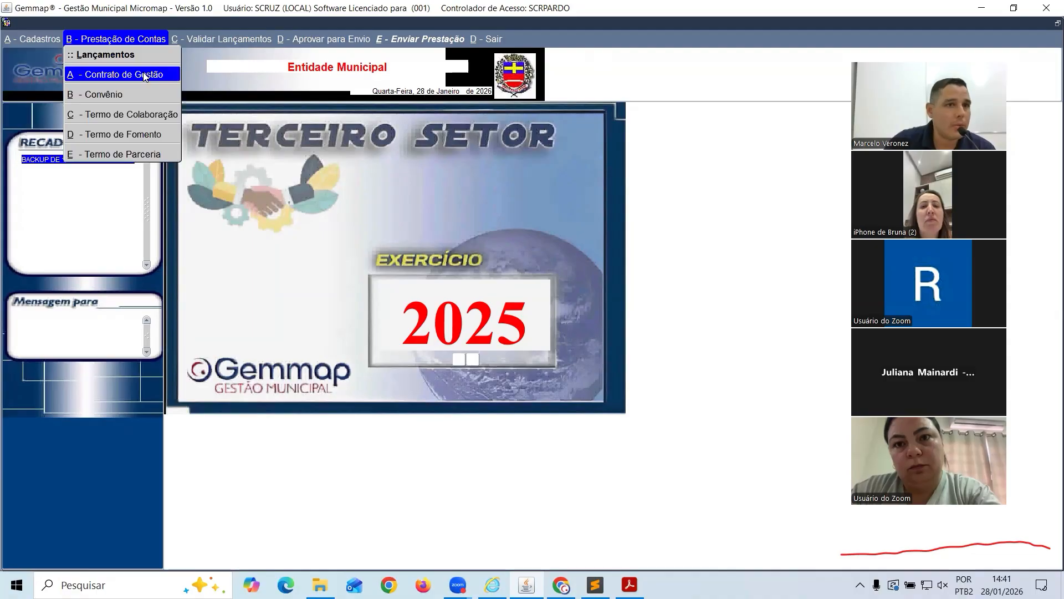
pyautogui.click(144, 76)
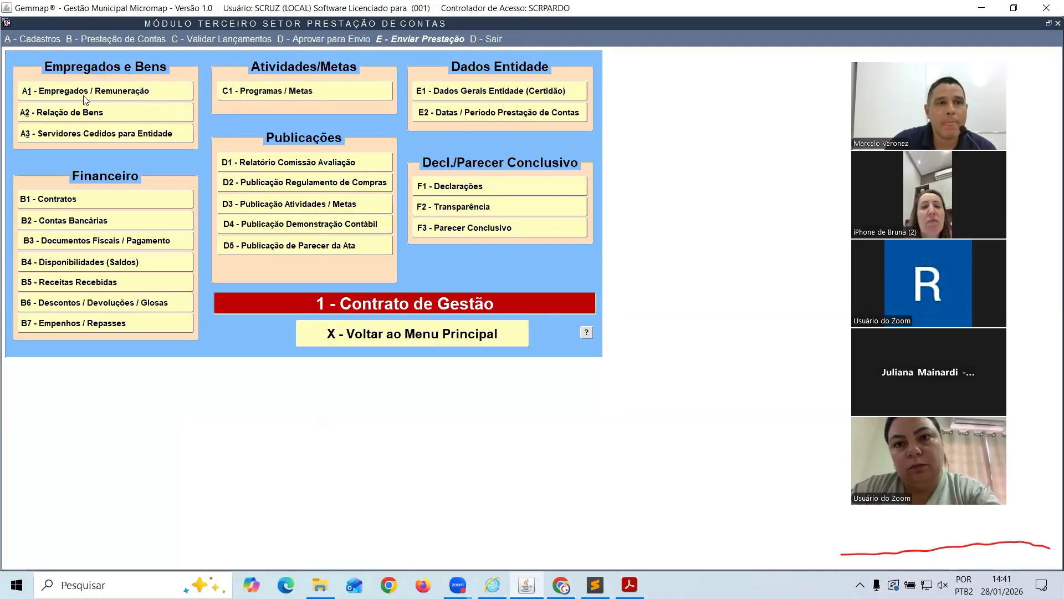
pyautogui.click(60, 93)
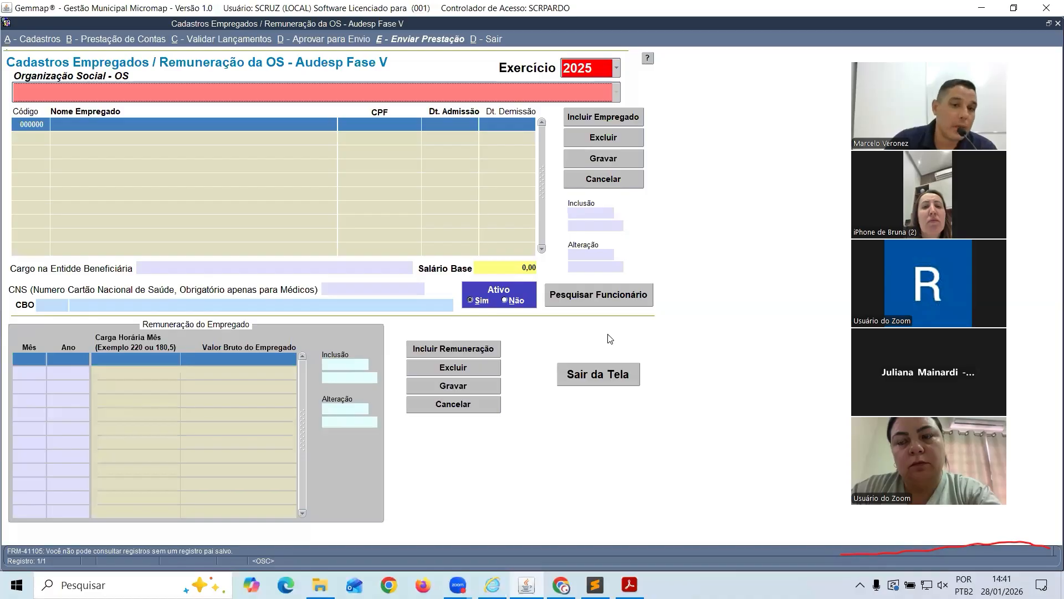
pyautogui.click(598, 375)
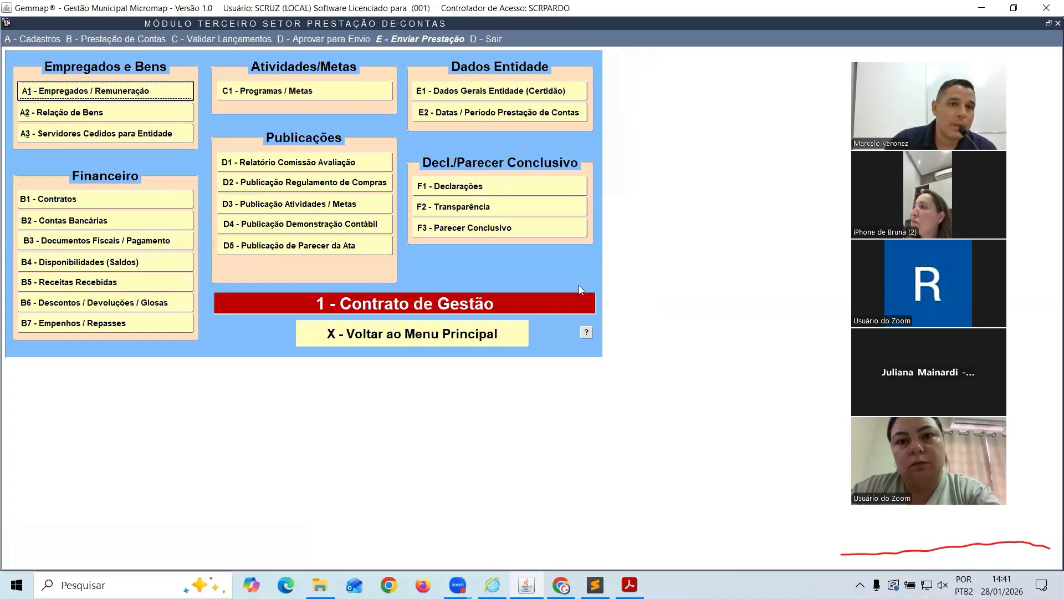
pyautogui.click(428, 335)
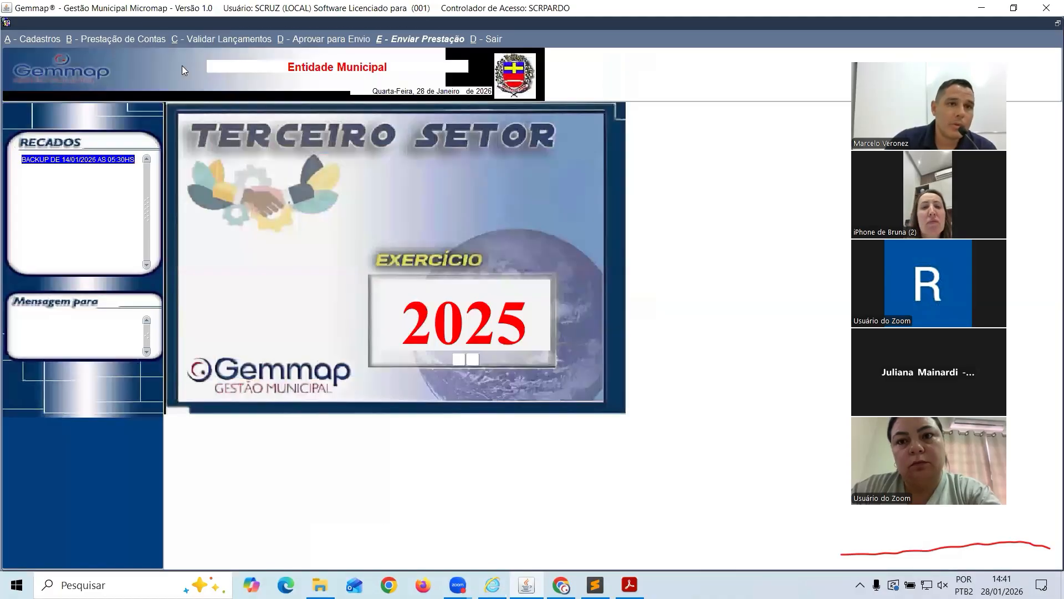
pyautogui.click(127, 39)
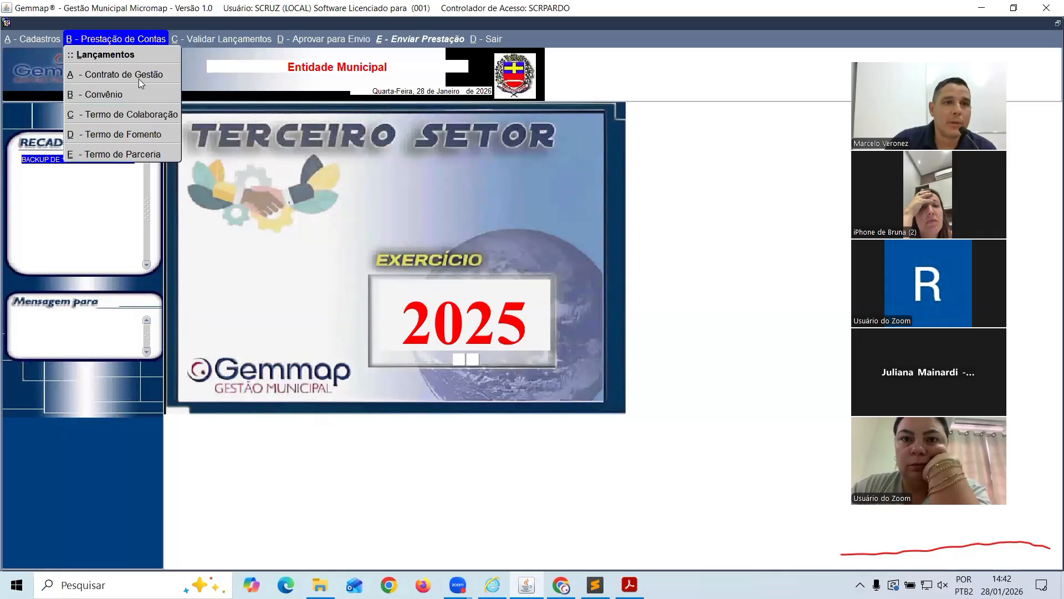
# Open the Termo de Colaboração accountability module and look over its entry types
pyautogui.click(134, 116)
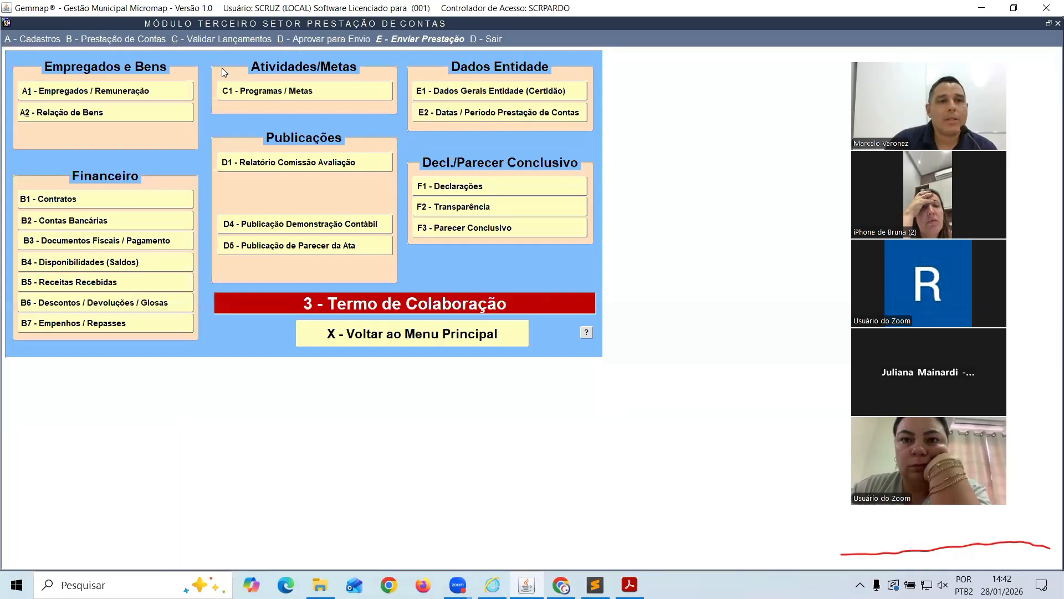
pyautogui.click(151, 39)
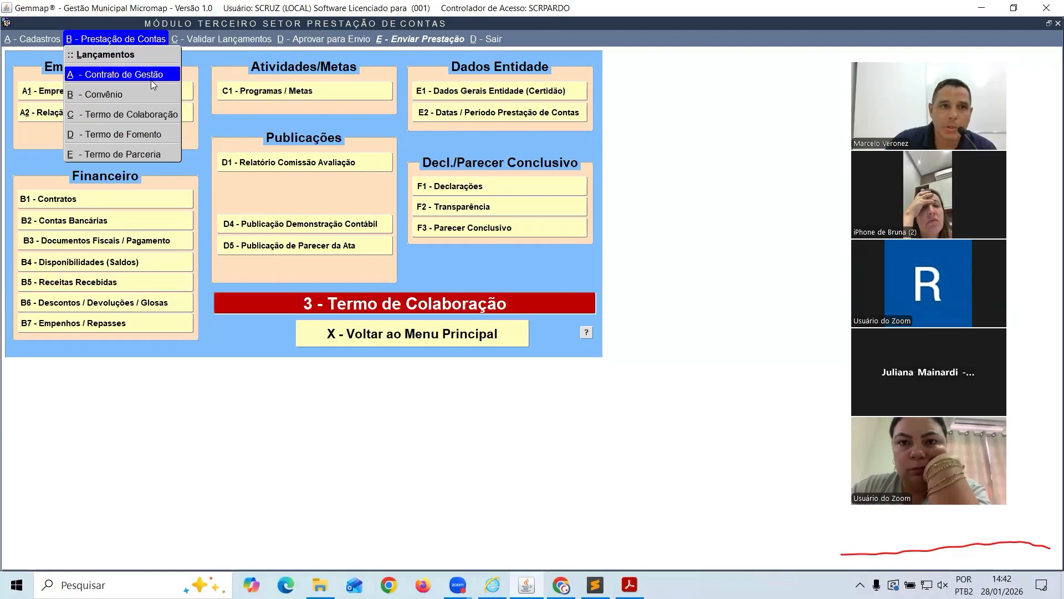
pyautogui.click(37, 127)
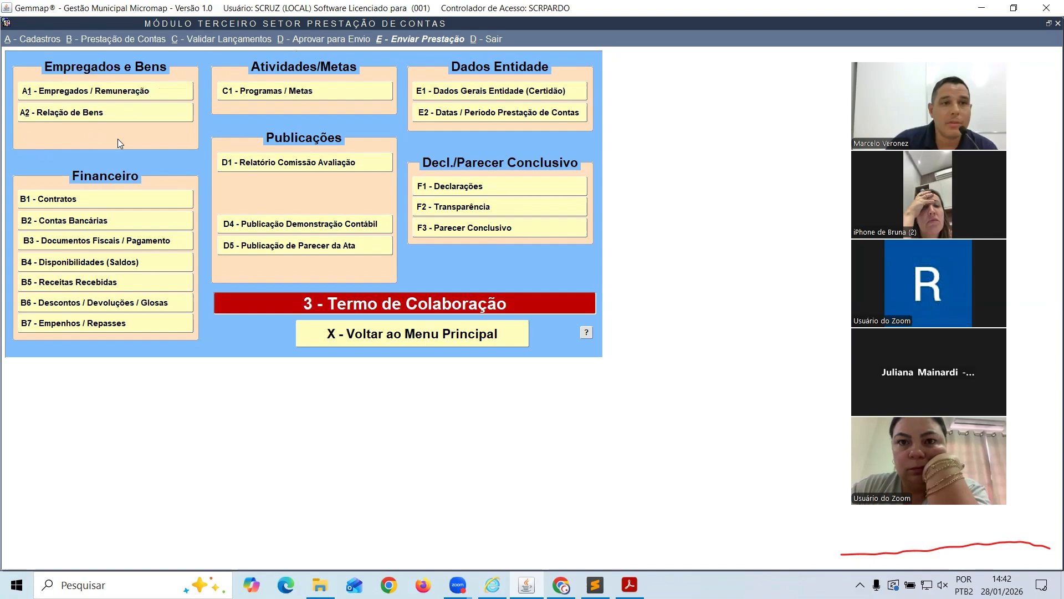
# Return to the main screen and open the Contrato de Gestão accountability module
pyautogui.click(328, 330)
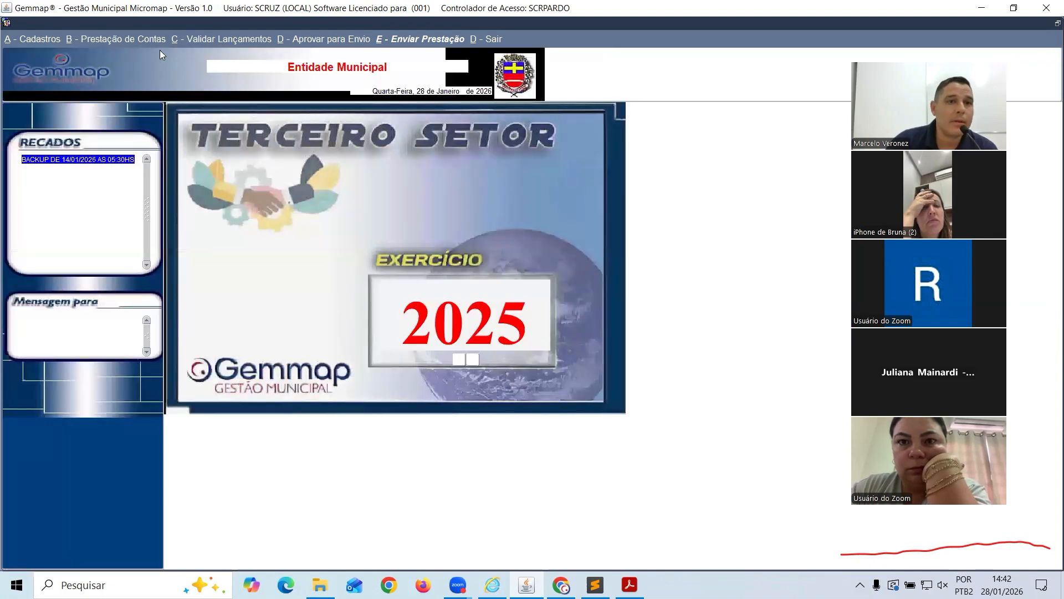
pyautogui.click(136, 42)
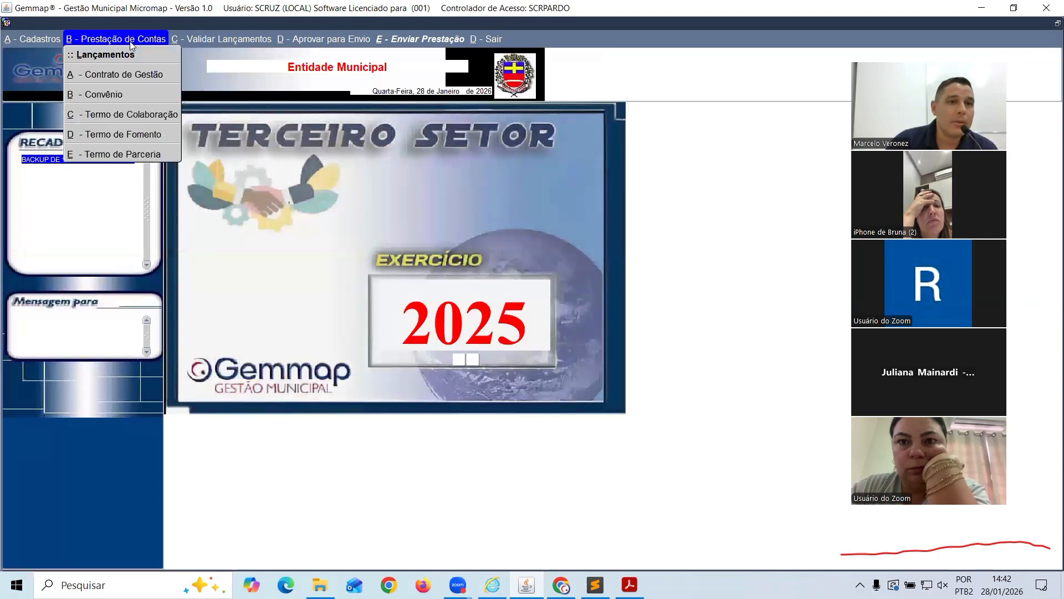
pyautogui.click(125, 74)
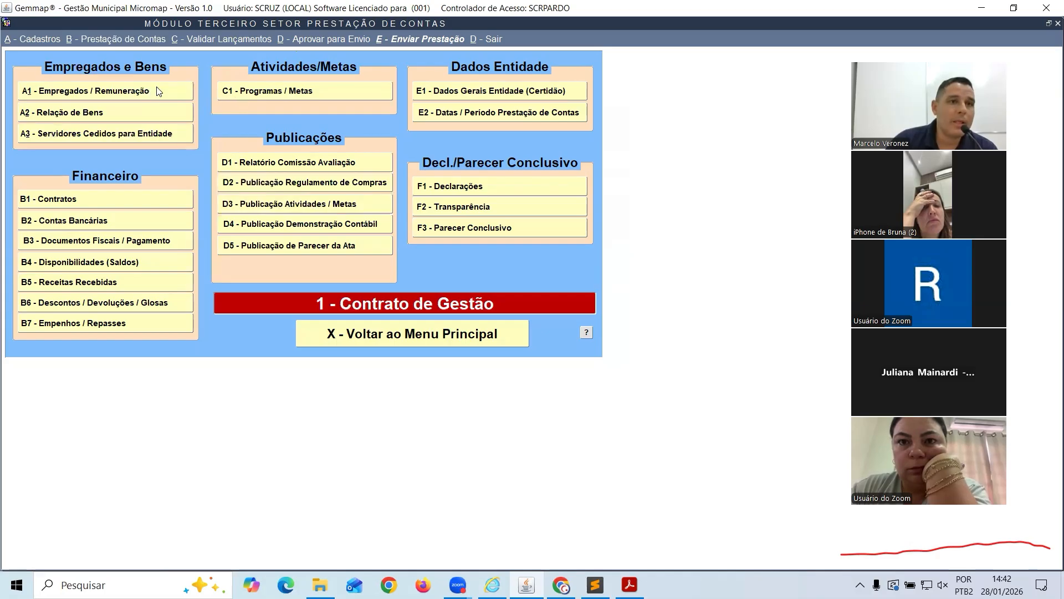
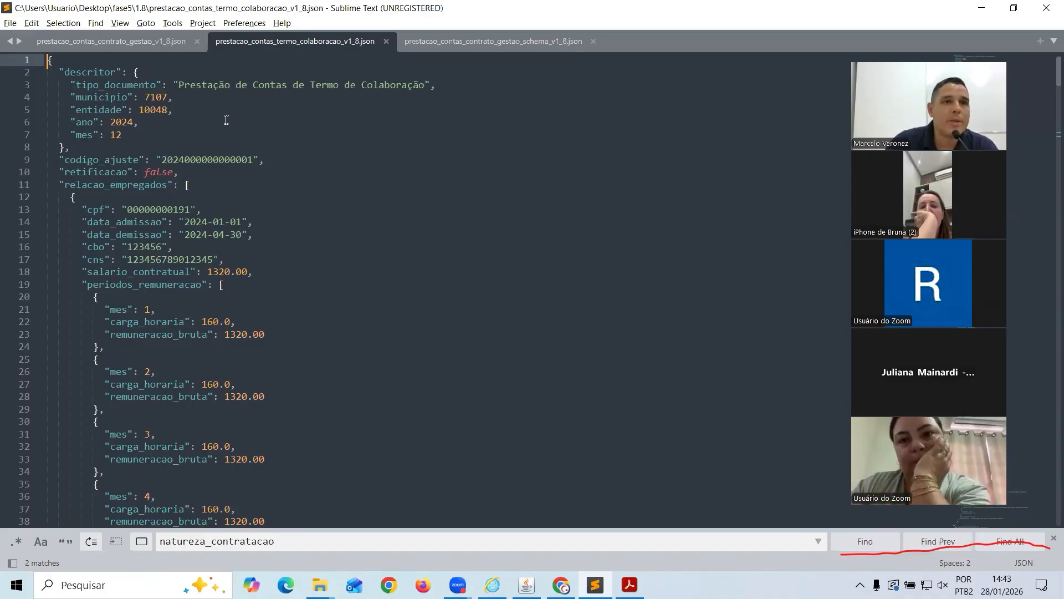
# Review the relacao_empregados fields, cpf through periodos_remuneracao, in the JSON, then return to Gemmap
pyautogui.scroll(-1, 104, 146)
pyautogui.doubleClick(104, 147)
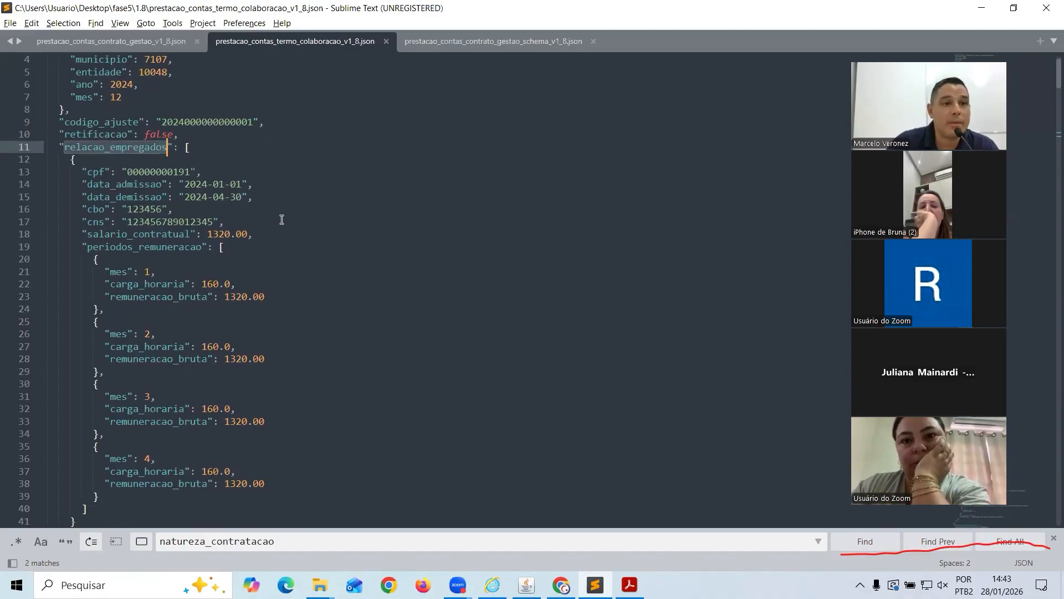
pyautogui.moveTo(88, 172); pyautogui.dragTo(146, 247)
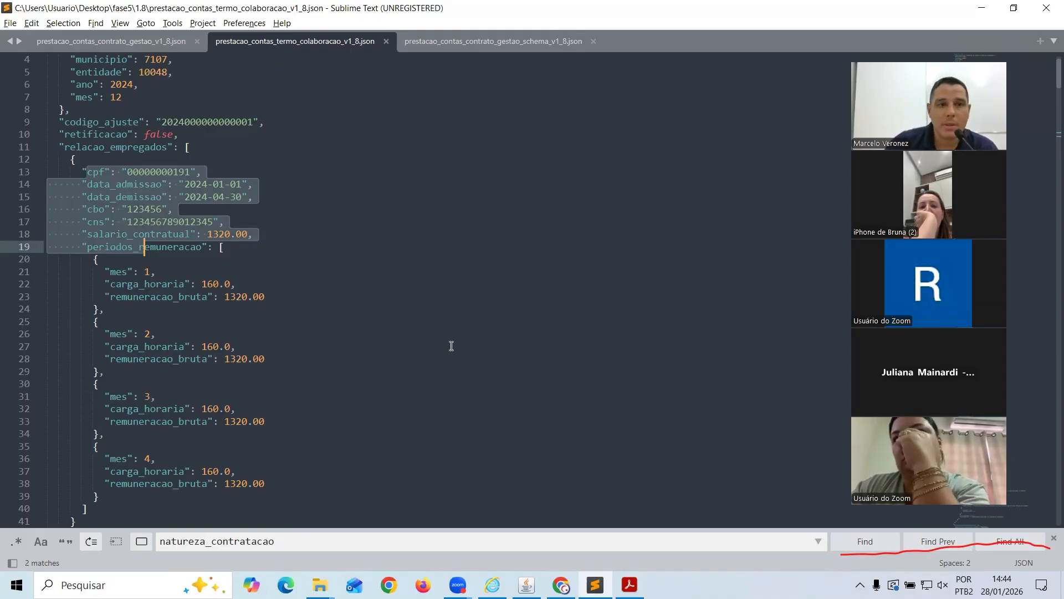
pyautogui.doubleClick(124, 147)
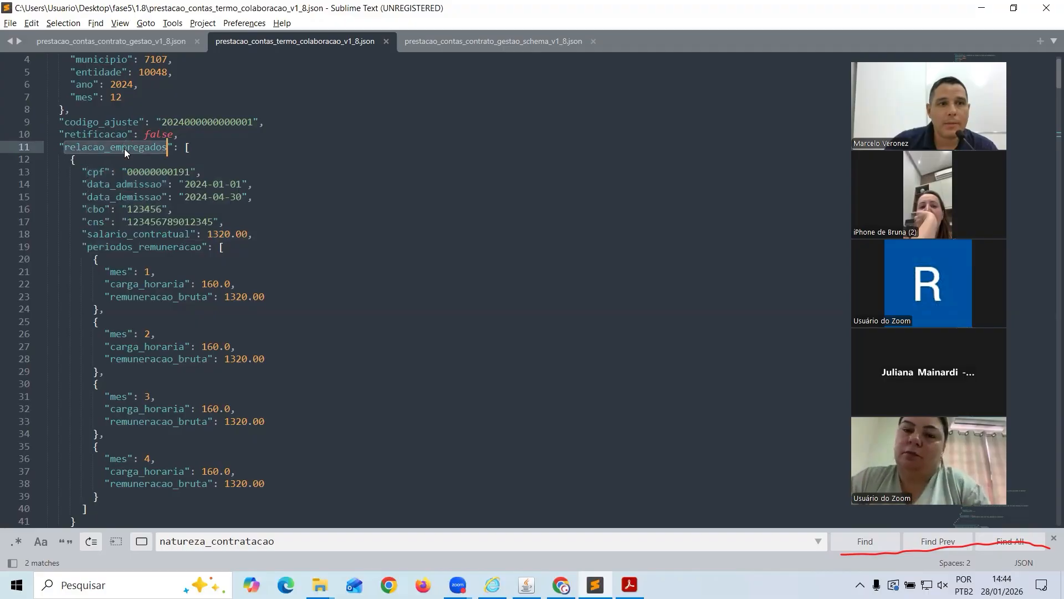
pyautogui.hotkey('alt', 'Tab')
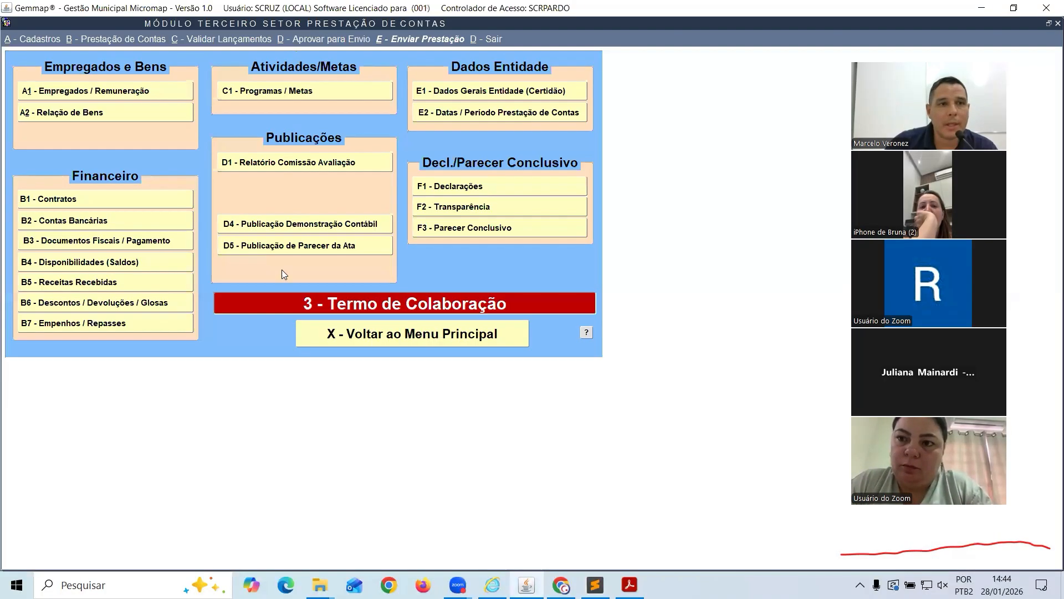
# Open A1 - Empregados / Remuneração and select the APAE organisation
pyautogui.click(80, 90)
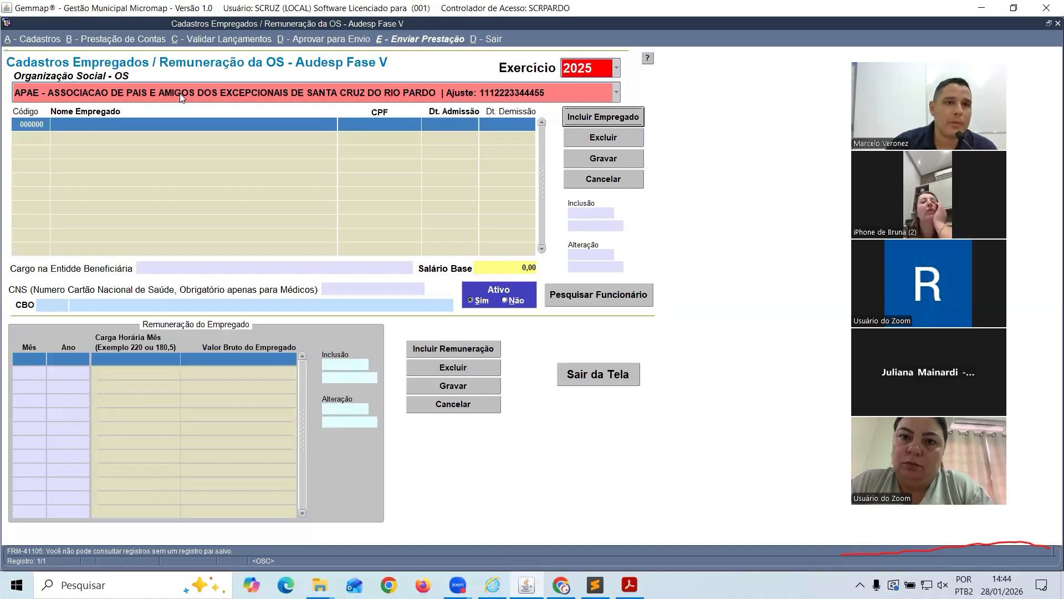
pyautogui.click(616, 94)
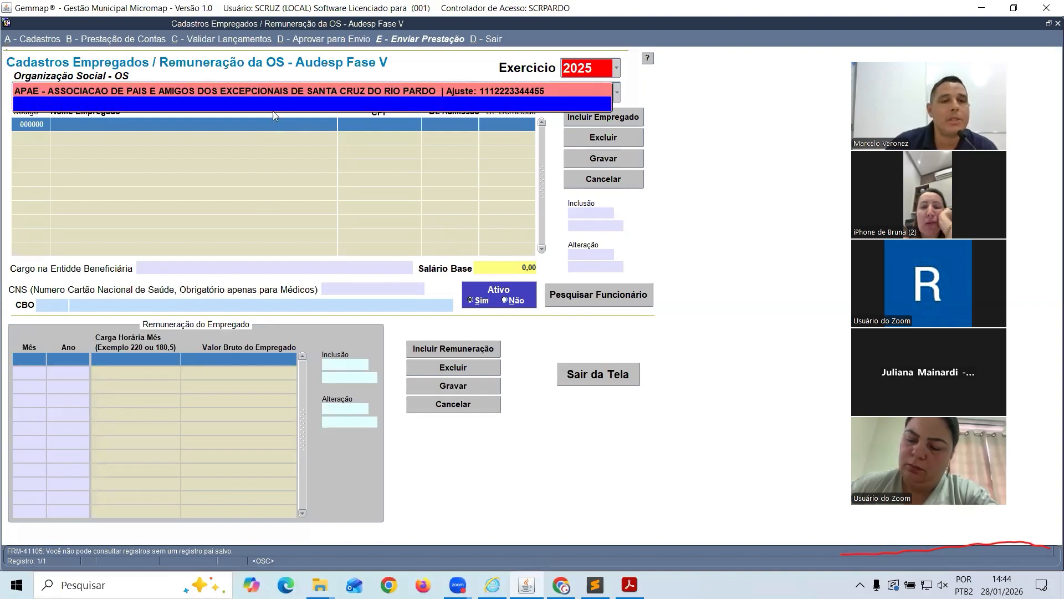
pyautogui.click(159, 89)
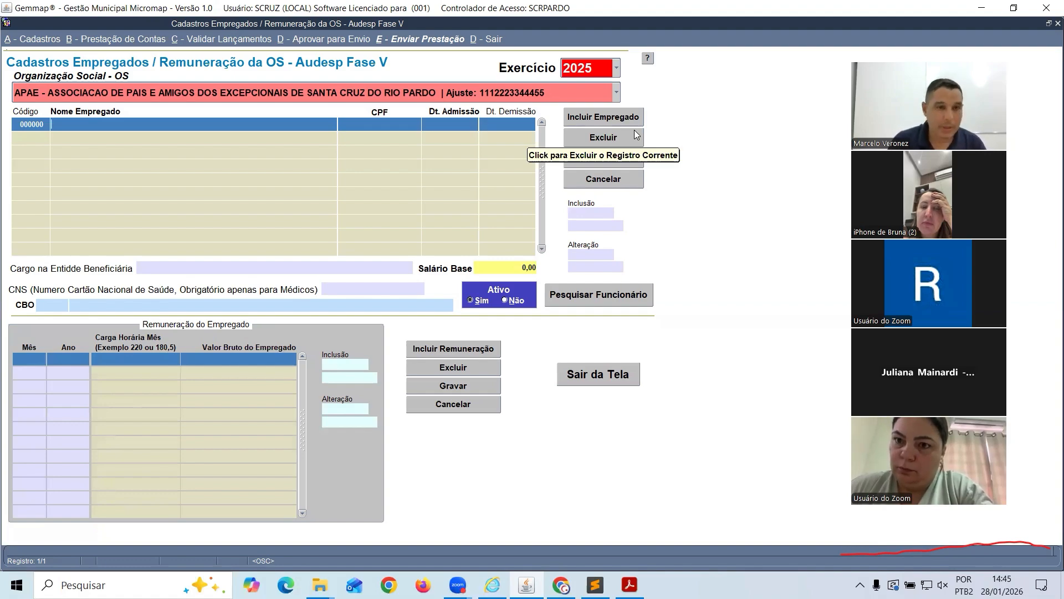
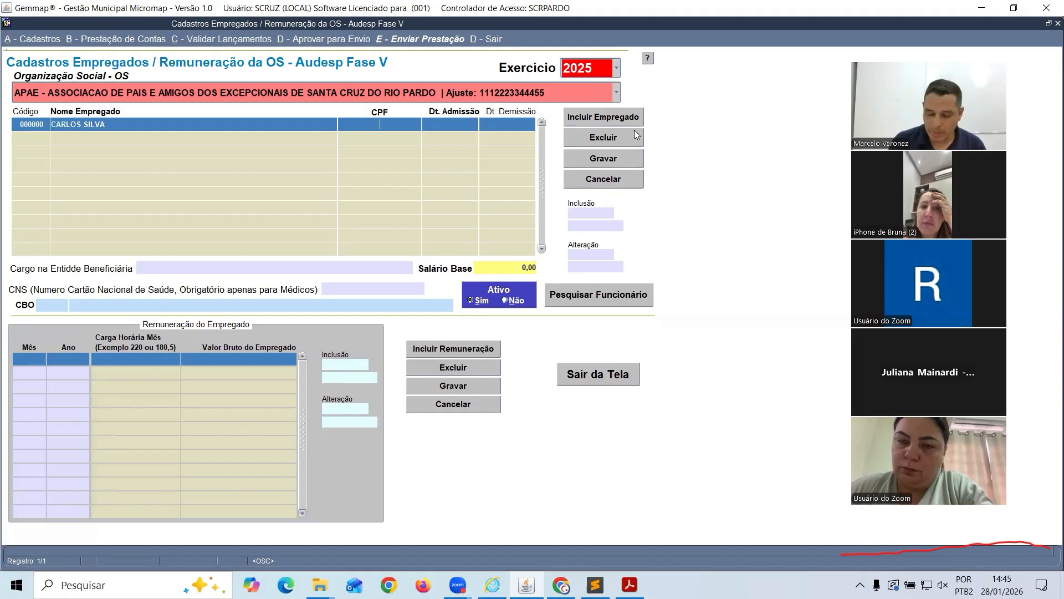
# Enter the employee's full name and CPF in a new employee row
pyautogui.write('111')
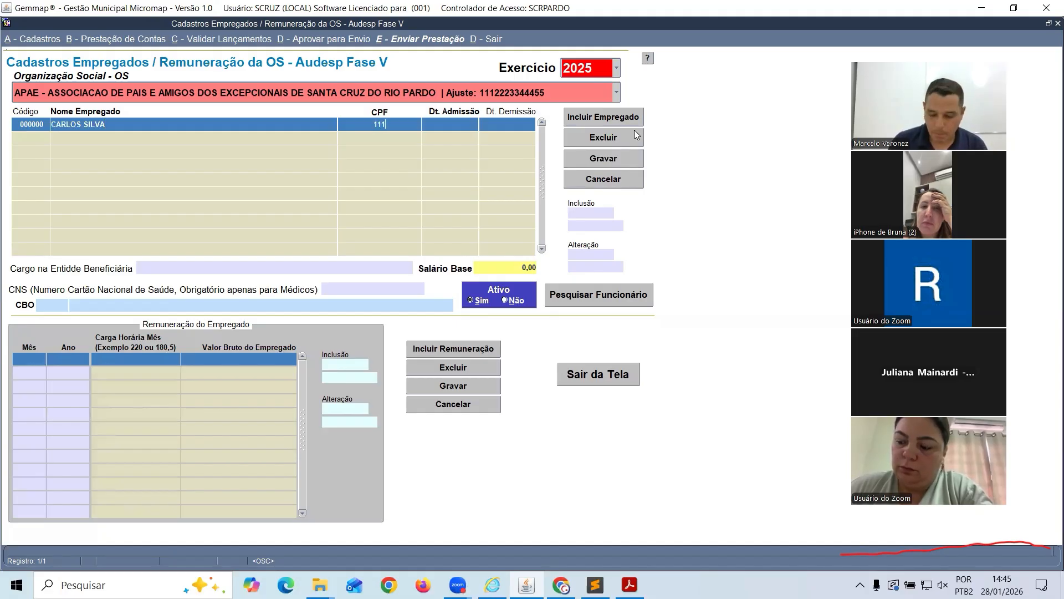
pyautogui.write('111')
pyautogui.write('111')
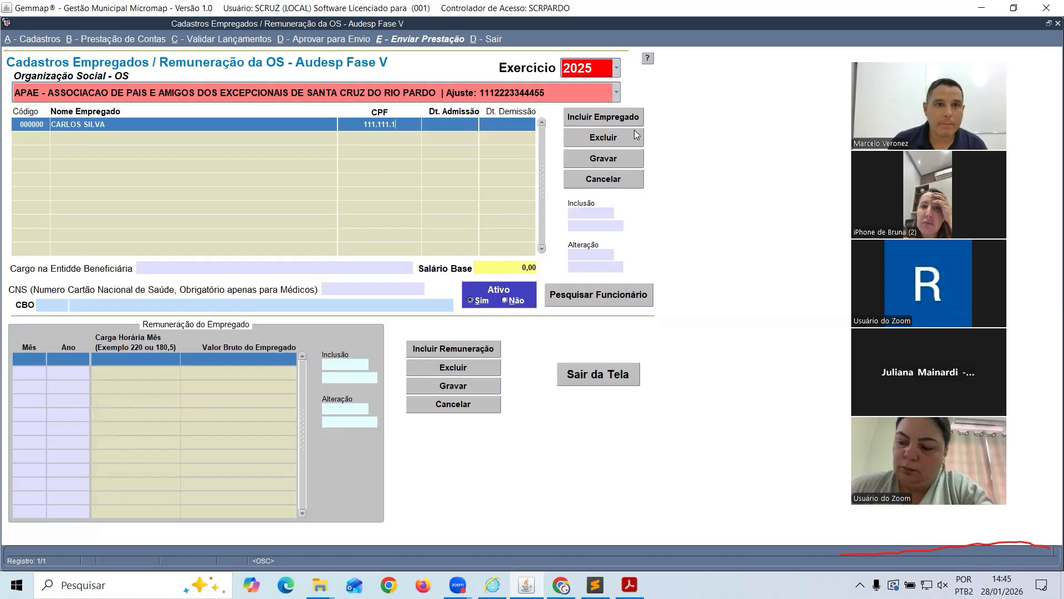
pyautogui.write('11-11')
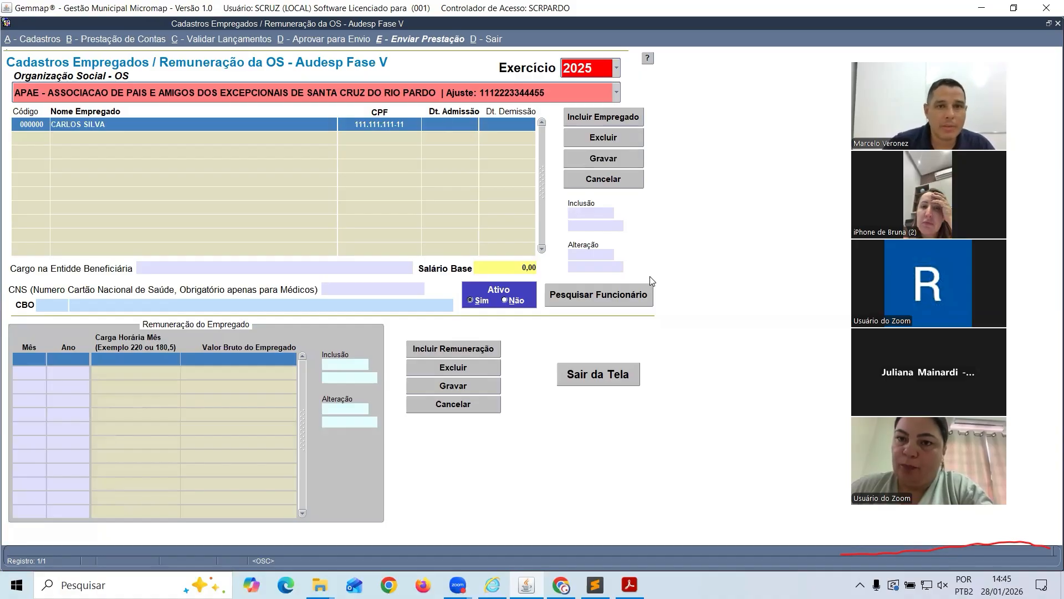
# Find data_admissao and salario_contratual in the manual's Relação de Empregados section, then return to Gemmap
pyautogui.moveTo(629, 585)
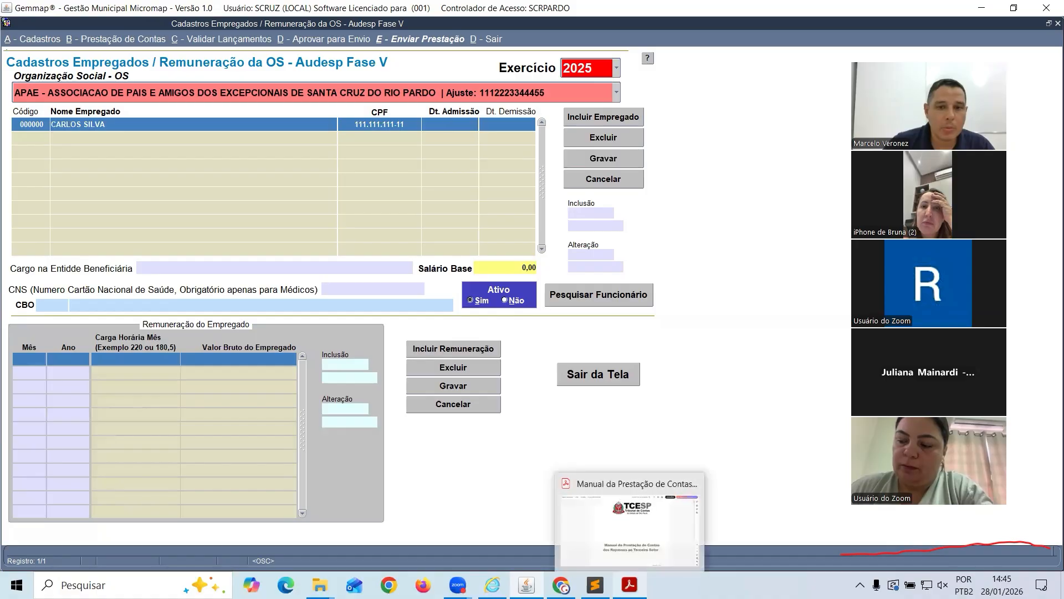
pyautogui.click(615, 511)
pyautogui.scroll(-4, 540, 313)
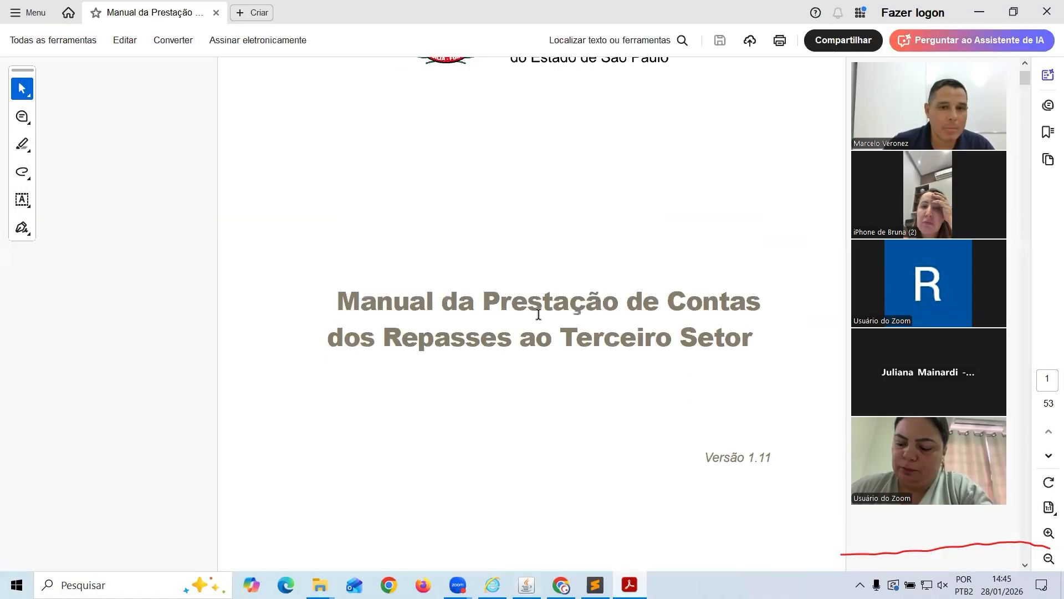
pyautogui.scroll(-10, 530, 322)
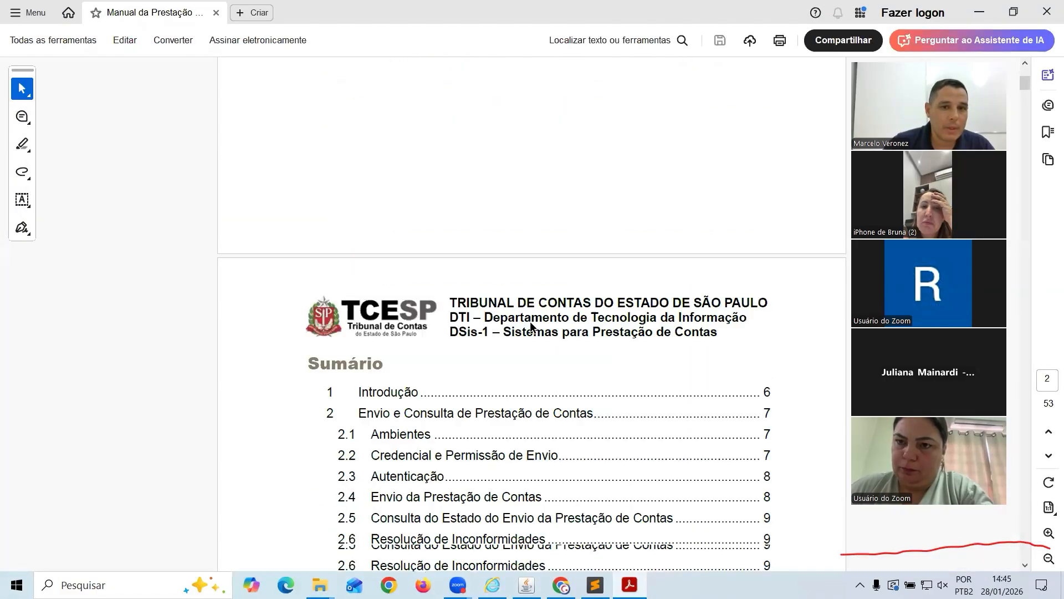
pyautogui.scroll(-14, 333, 272)
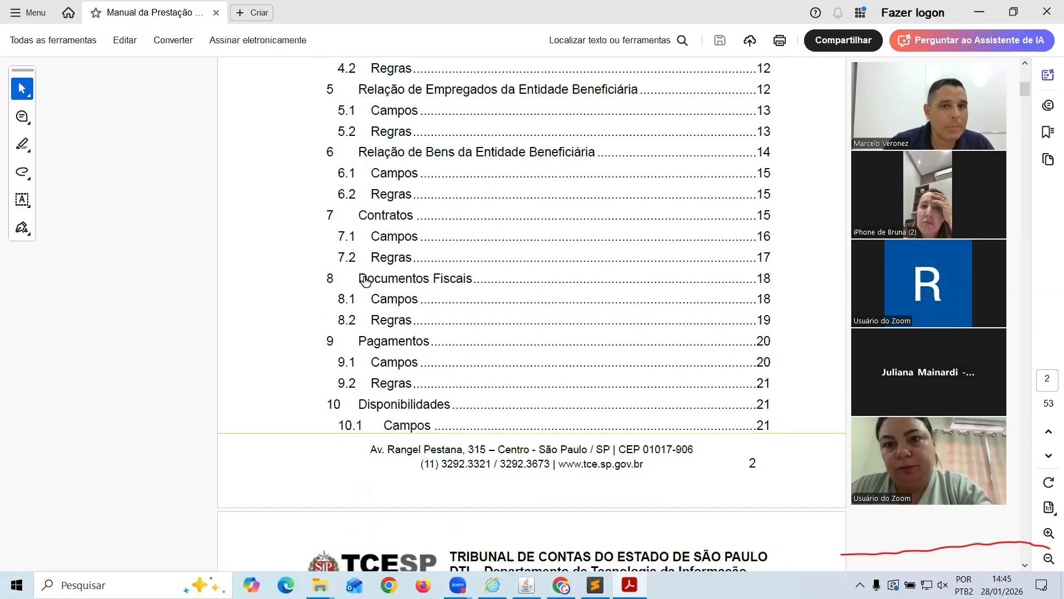
pyautogui.scroll(-15, 365, 281)
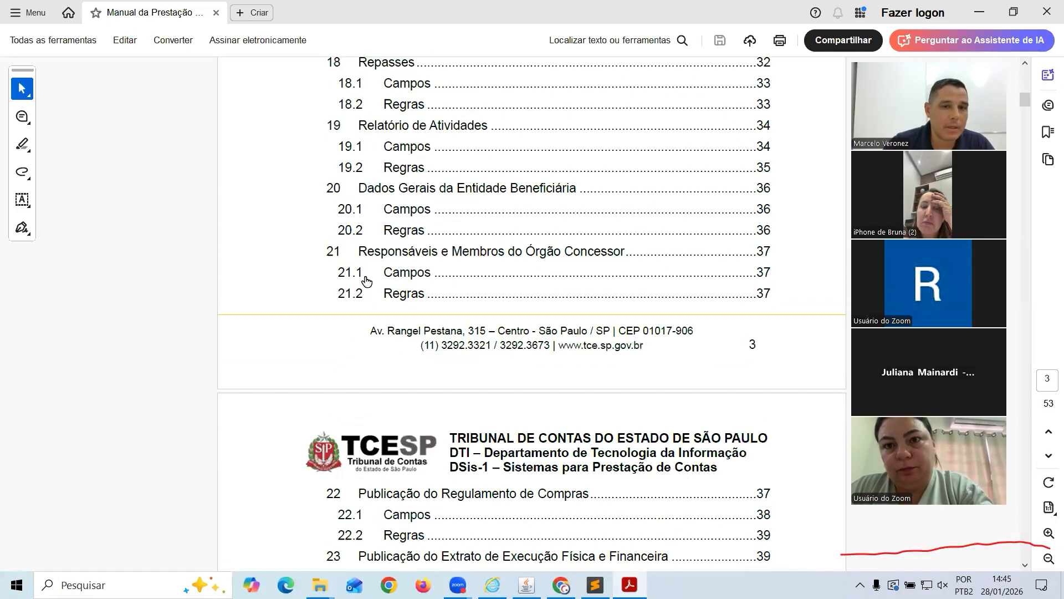
pyautogui.scroll(-20, 367, 279)
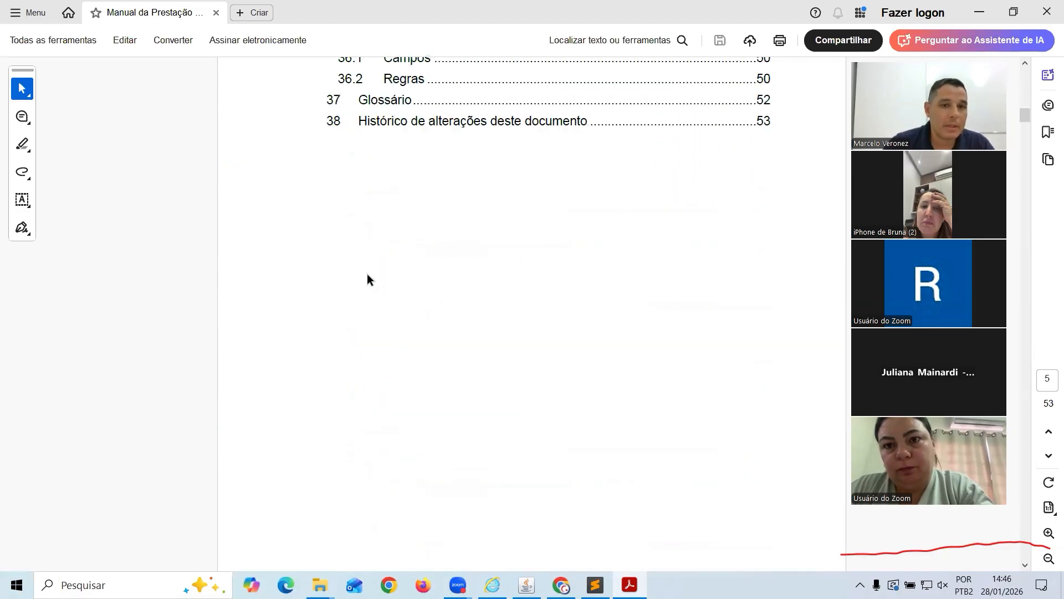
pyautogui.scroll(-20, 367, 274)
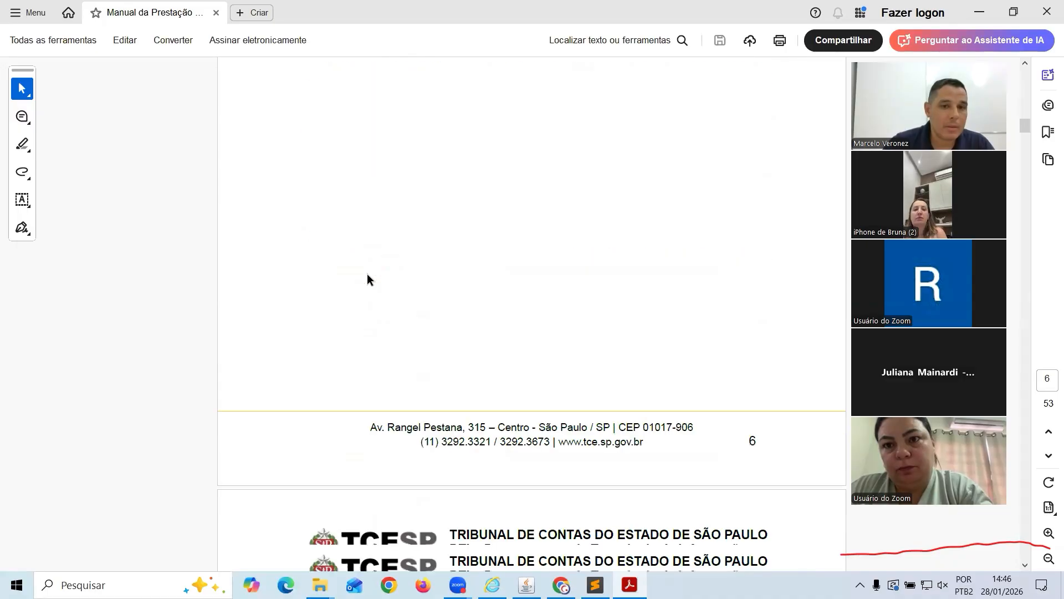
pyautogui.scroll(-20, 367, 274)
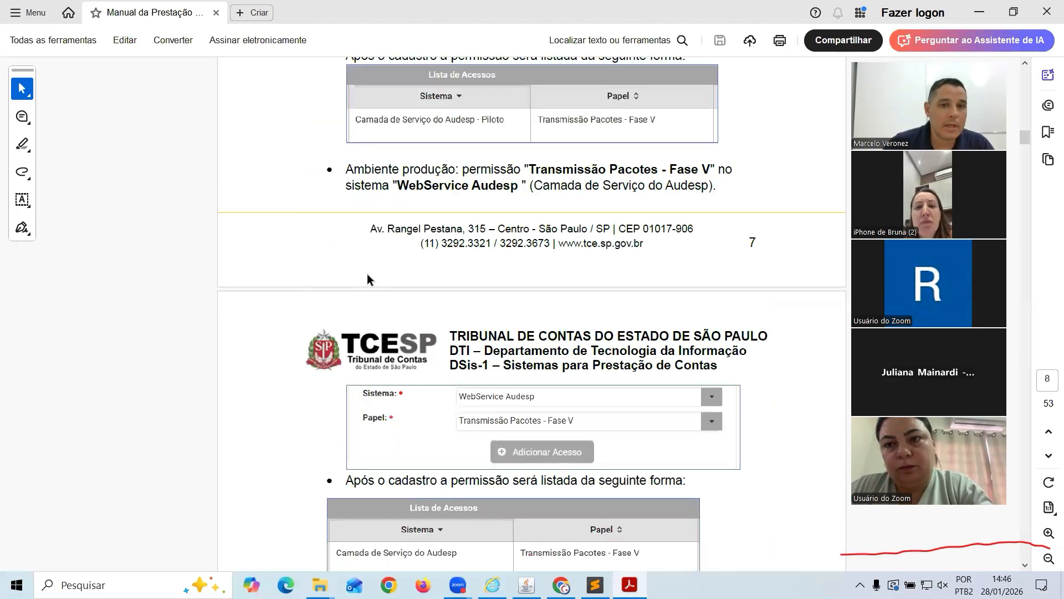
pyautogui.scroll(-20, 367, 273)
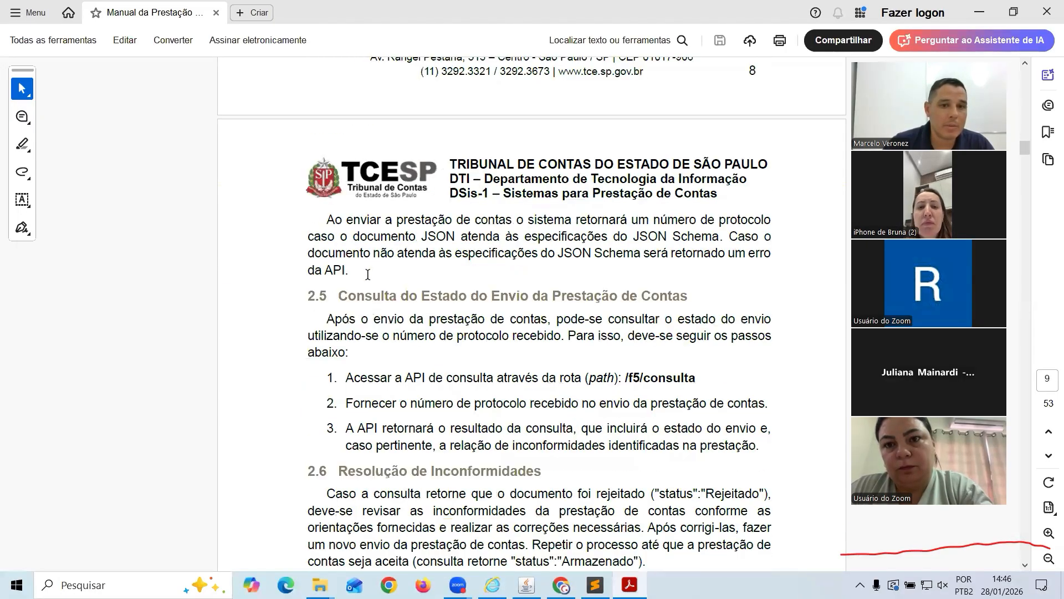
pyautogui.scroll(-20, 368, 273)
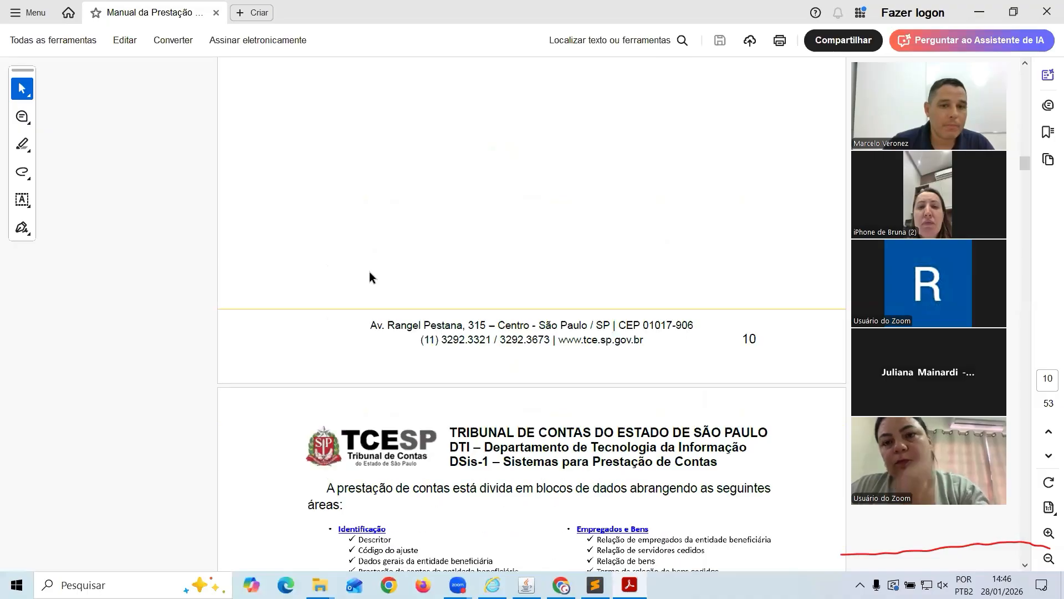
pyautogui.scroll(-15, 371, 274)
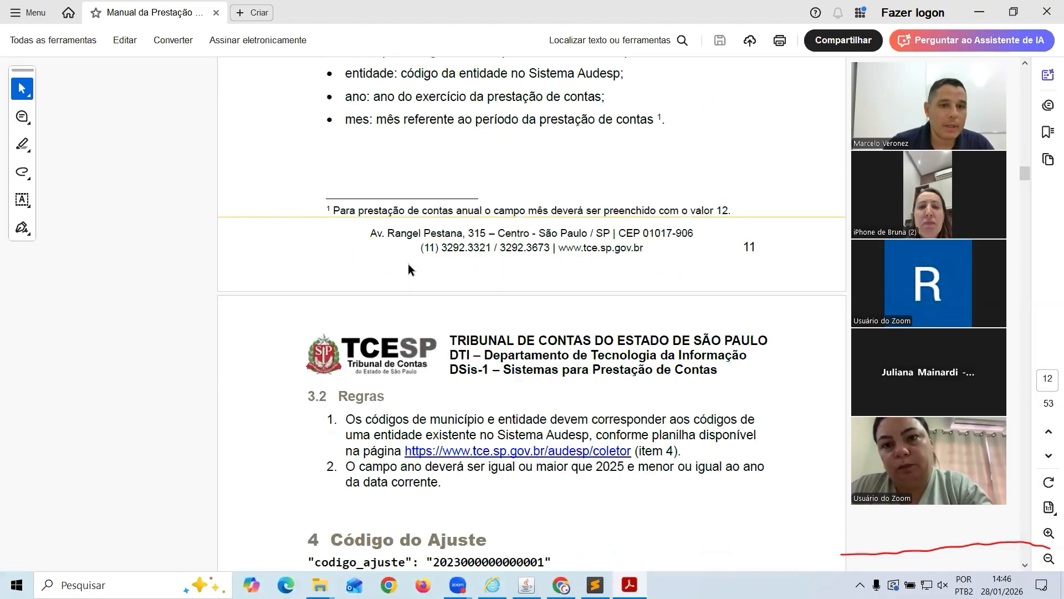
pyautogui.scroll(-10, 412, 298)
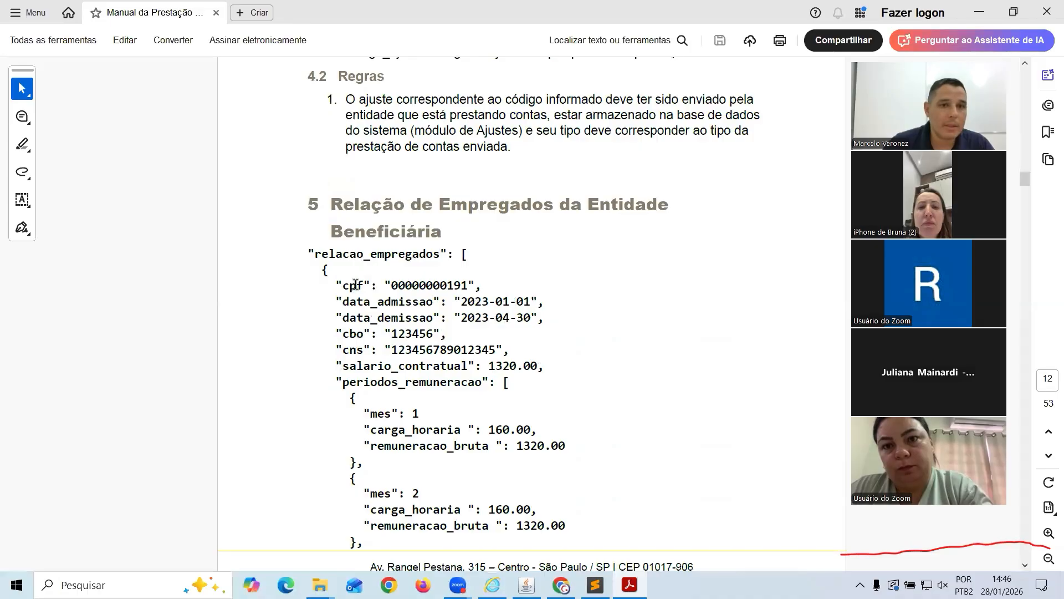
pyautogui.moveTo(342, 285); pyautogui.dragTo(370, 302)
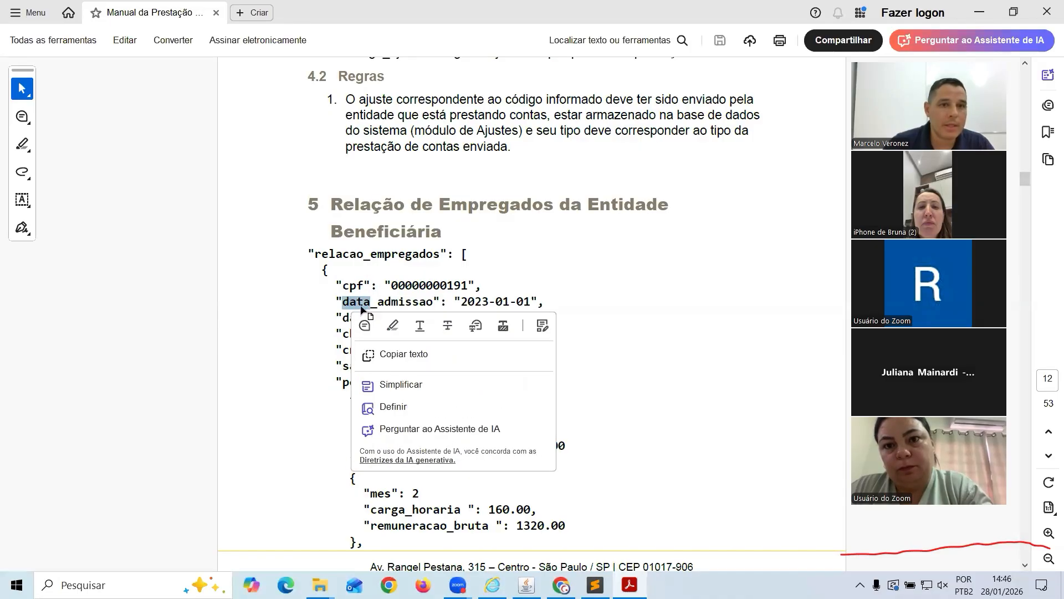
pyautogui.scroll(-2, 344, 255)
pyautogui.click(362, 279)
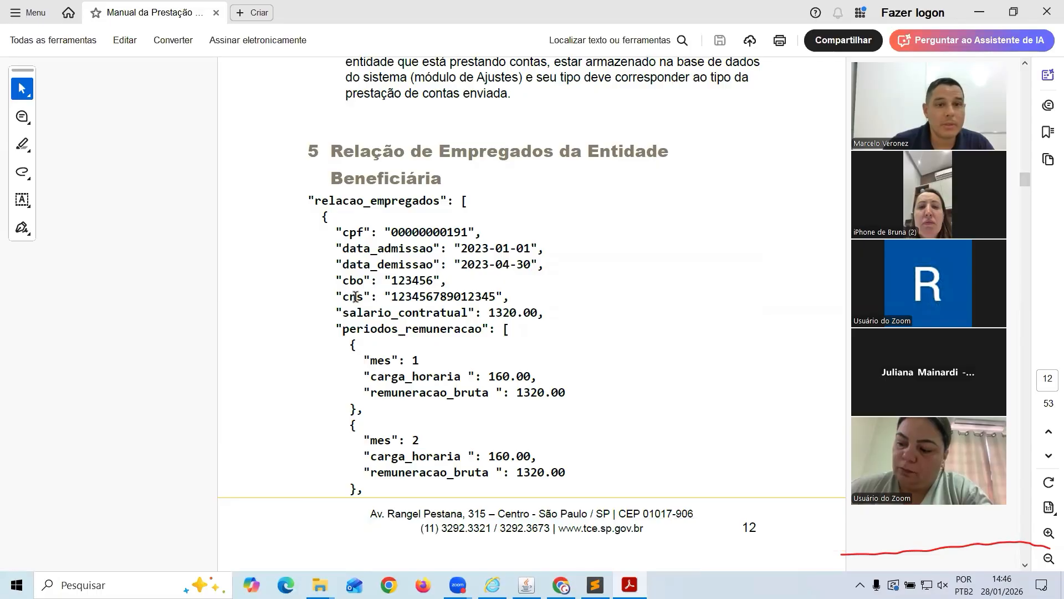
pyautogui.moveTo(342, 297); pyautogui.dragTo(391, 313)
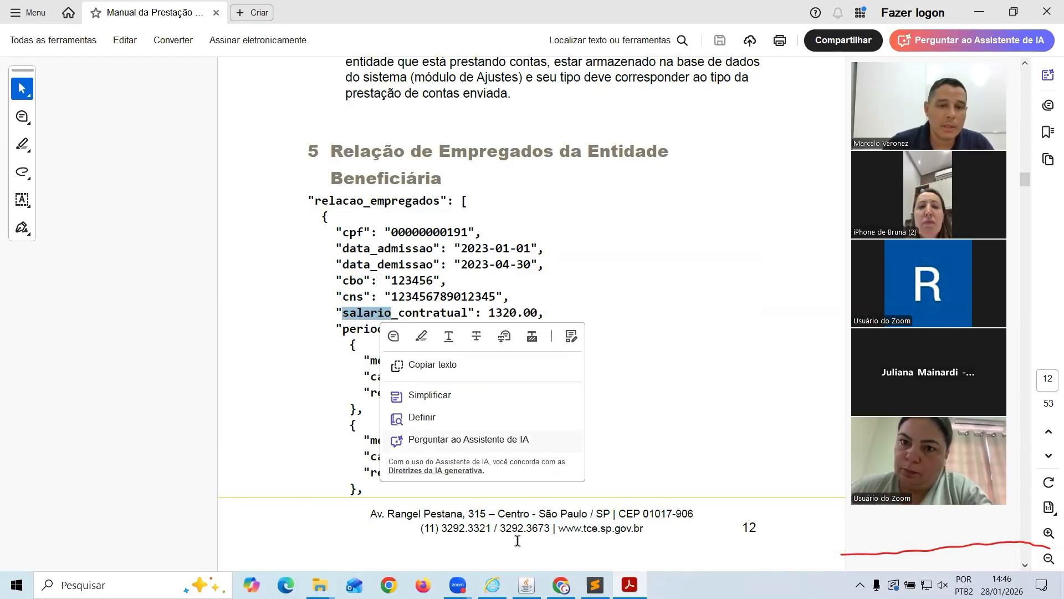
pyautogui.click(525, 584)
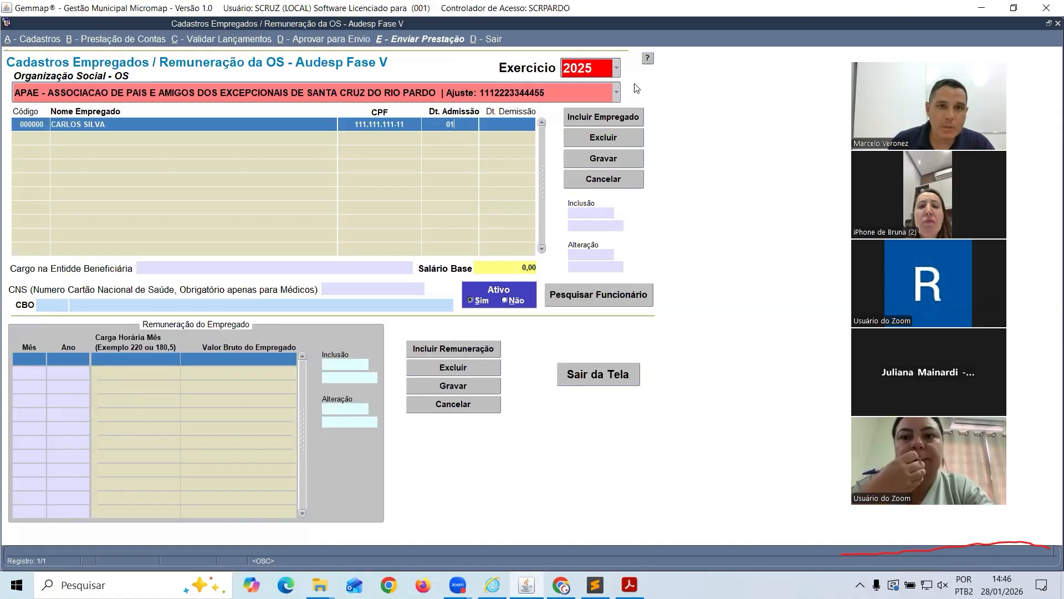
# Enter admission date 01/01/2024 and base salary 5.000,00 for the employee
pyautogui.write('012024')
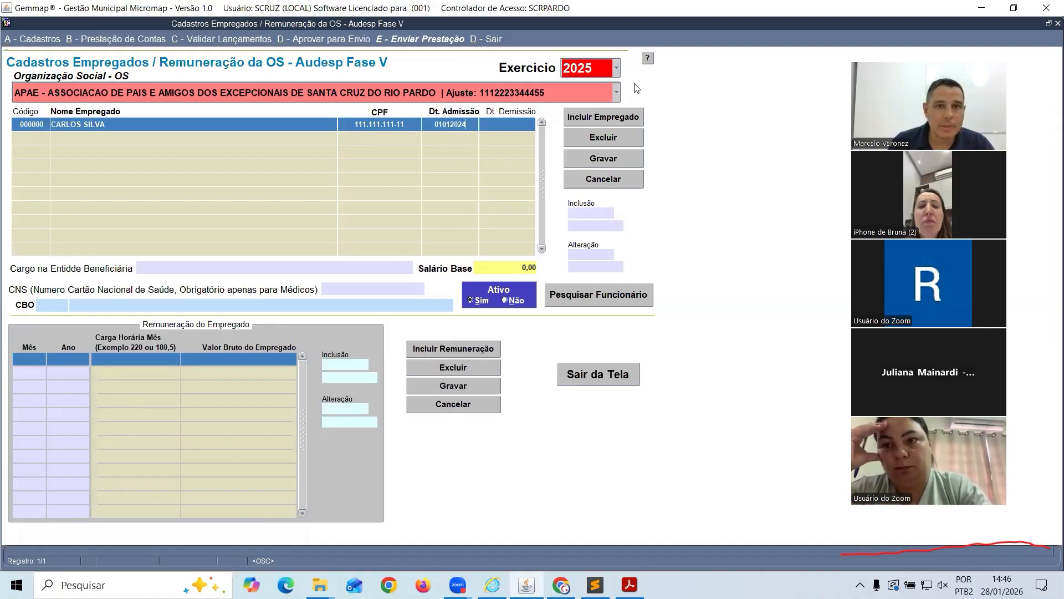
pyautogui.press('Tab')
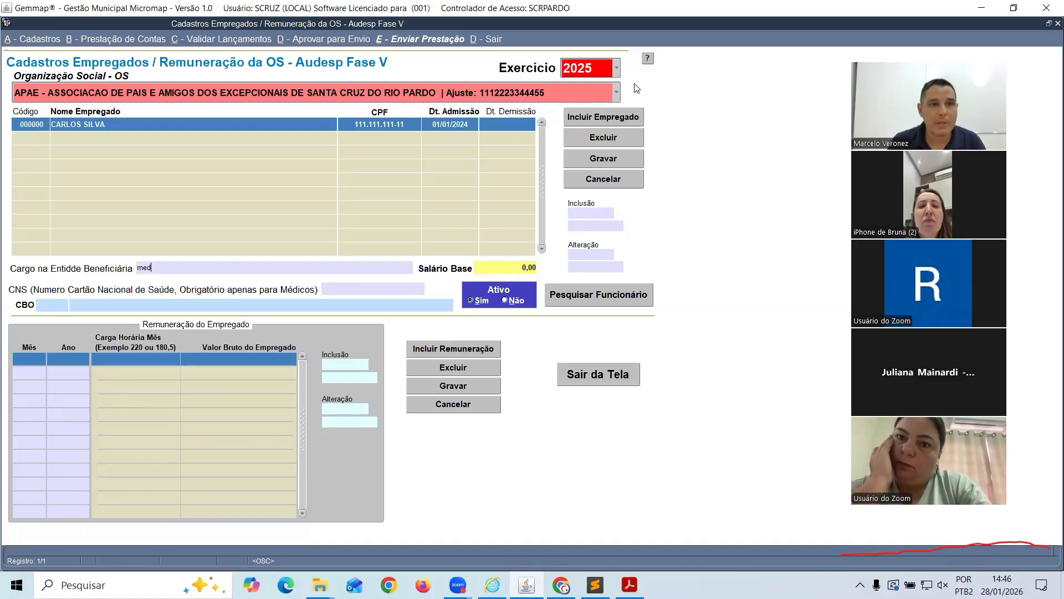
pyautogui.press('Tab')
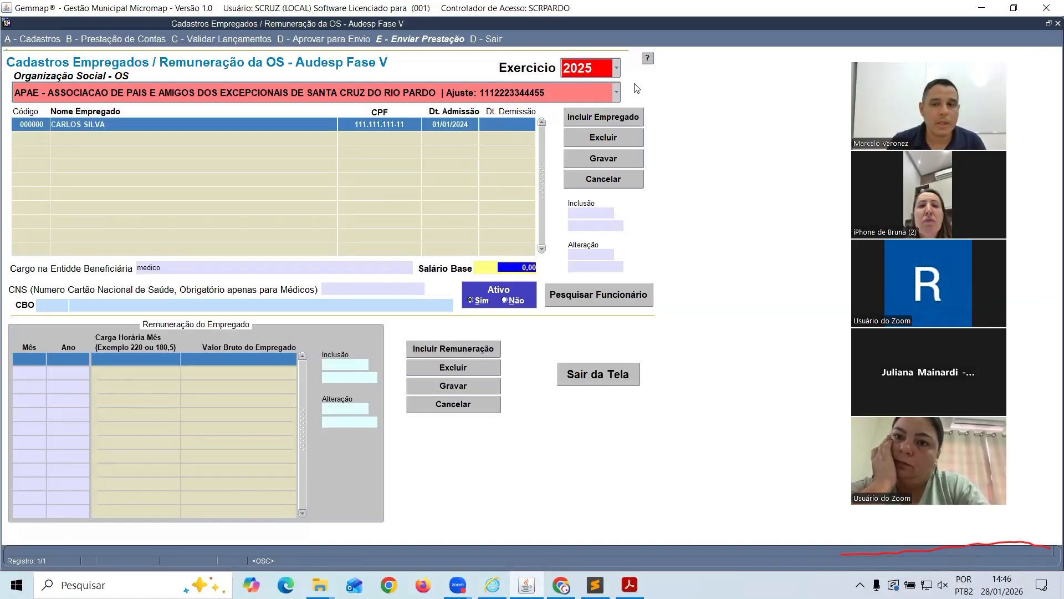
pyautogui.write('5000')
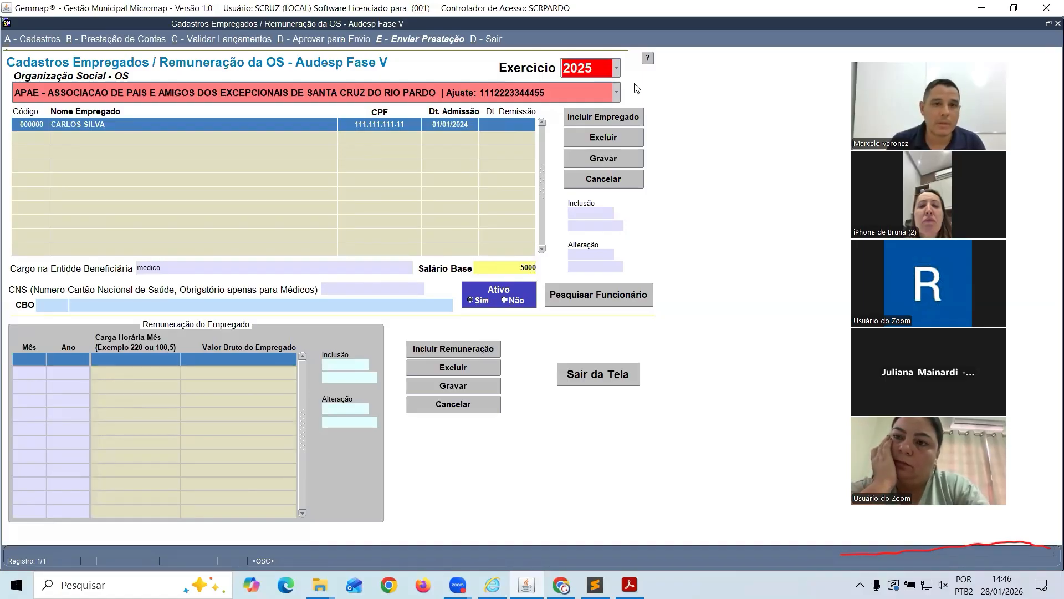
pyautogui.press('Tab')
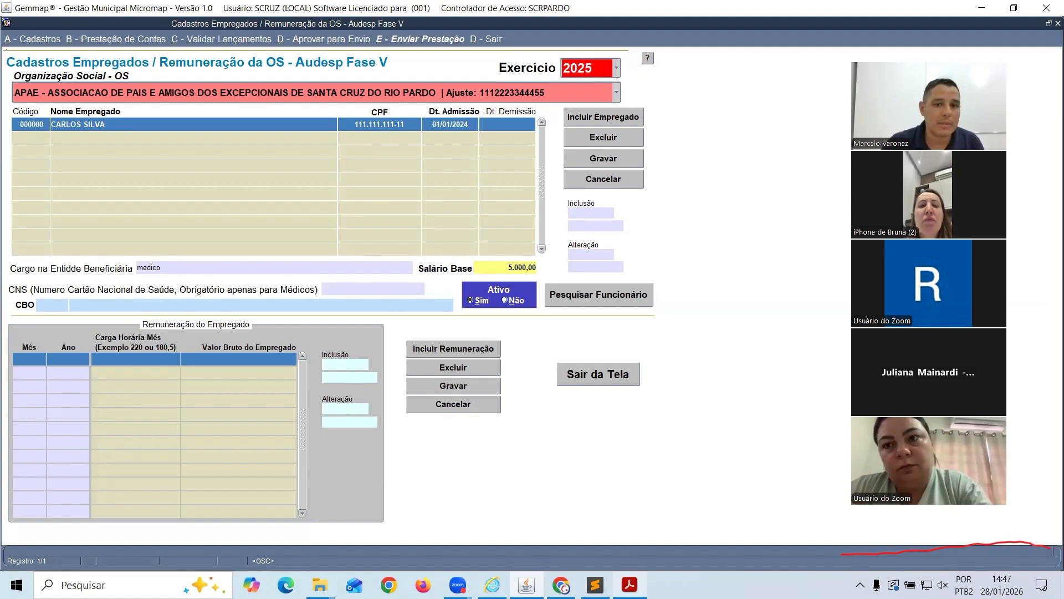
# Check the manual again, then fill in the employee's CNS health card number
pyautogui.click(629, 584)
pyautogui.scroll(-1, 573, 317)
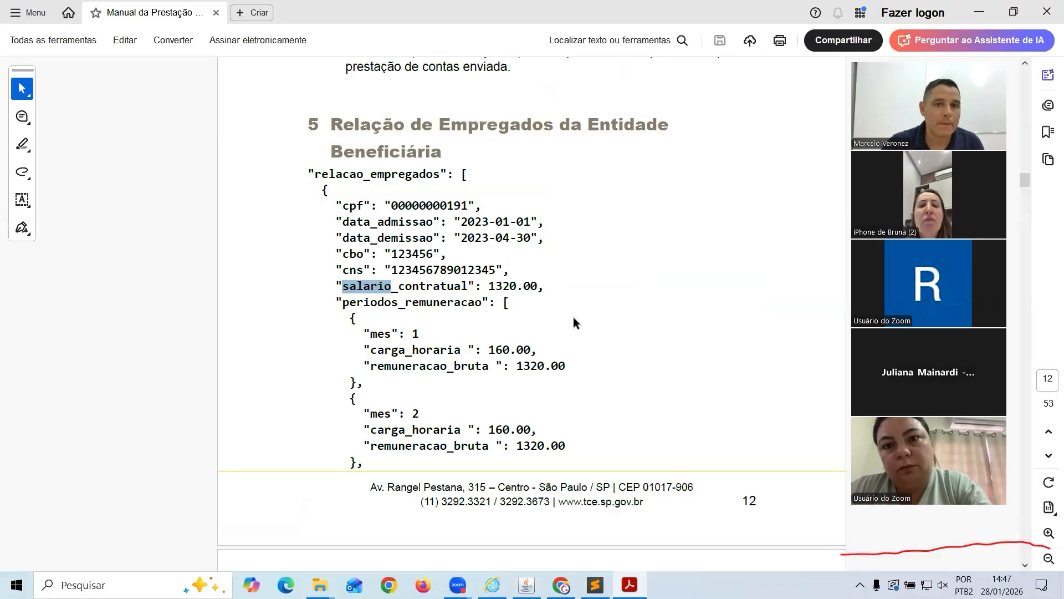
pyautogui.scroll(1, 573, 317)
pyautogui.hotkey('alt', 'Tab')
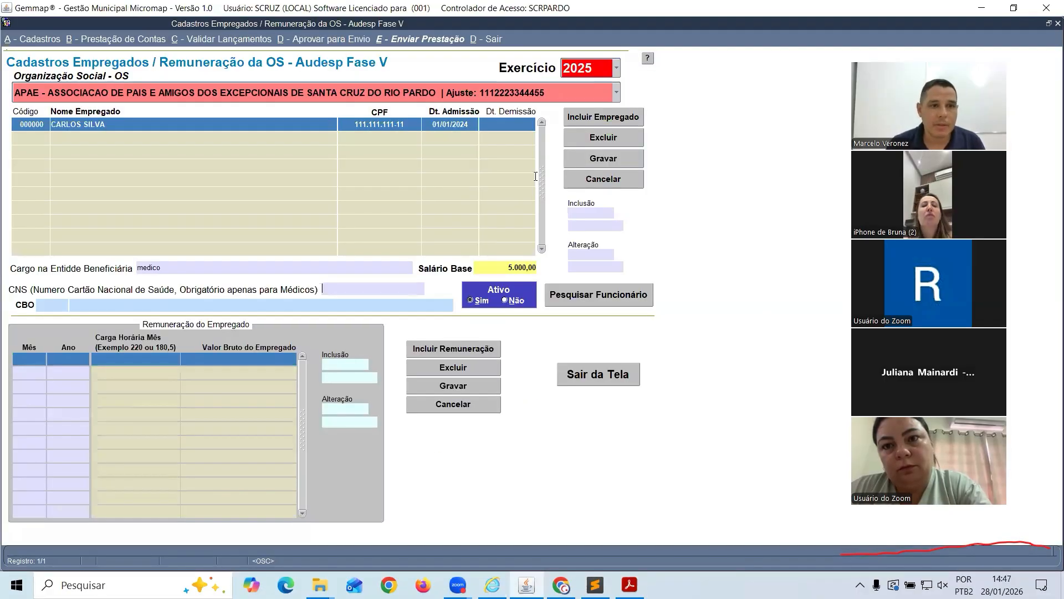
pyautogui.write('3456')
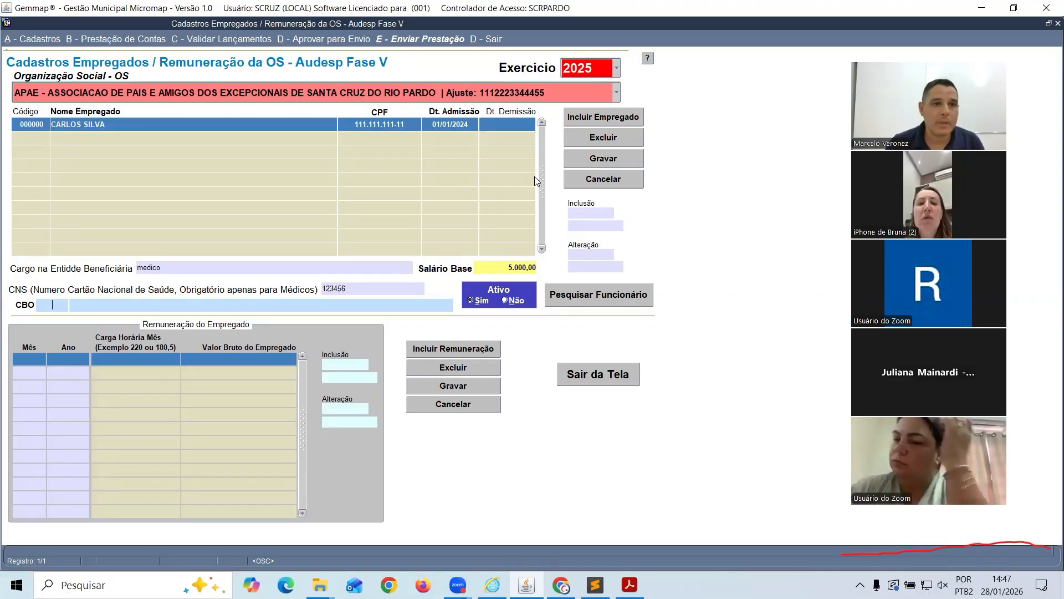
# Assign CBO 225120 MEDICO CARDIOLOGISTA via a 'me' search and save the employee record
pyautogui.press('Tab')
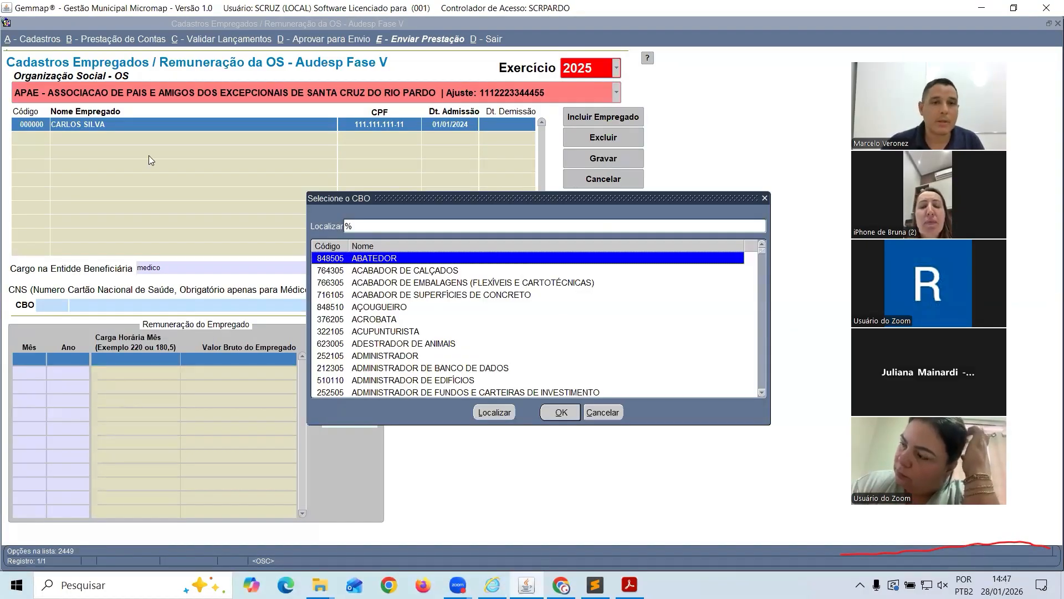
pyautogui.write('m')
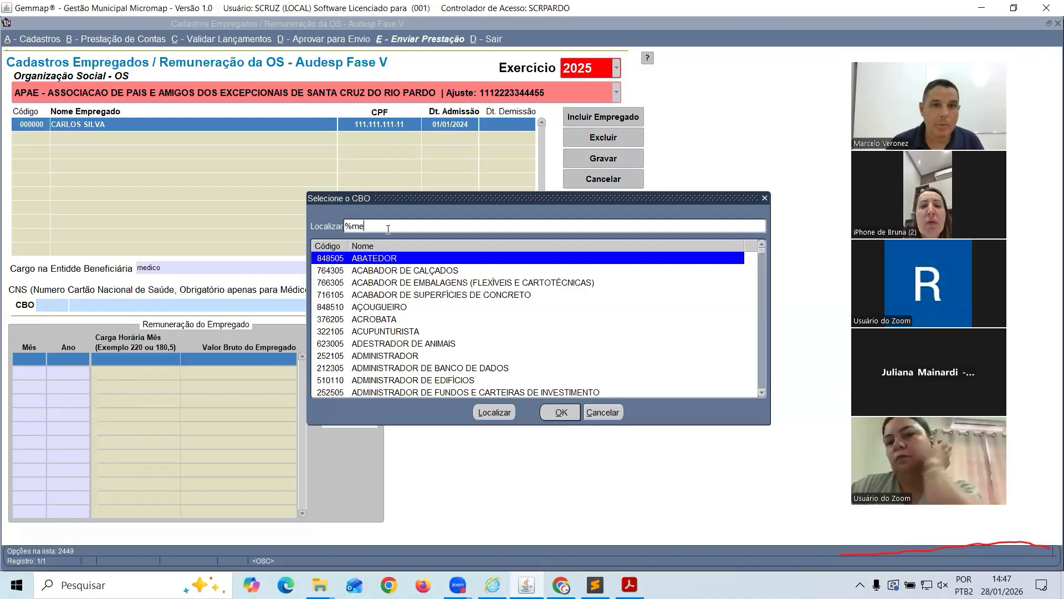
pyautogui.write('e')
pyautogui.press('Return')
pyautogui.press('Down')
pyautogui.press('Down')
pyautogui.press('Down')
pyautogui.press('Down')
pyautogui.press('Down')
pyautogui.press('Down')
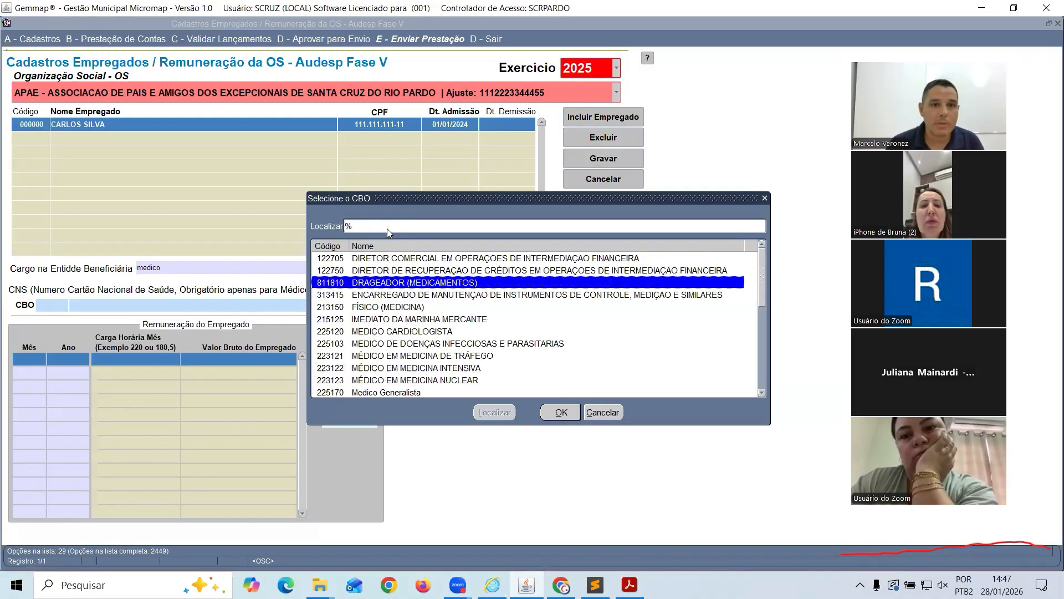
pyautogui.press('Return')
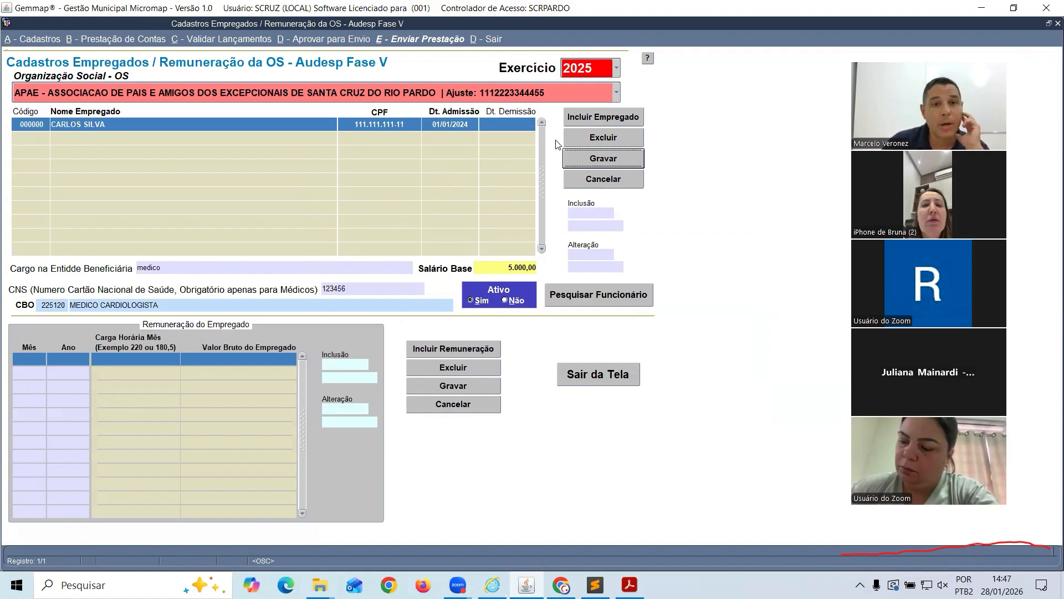
pyautogui.click(591, 159)
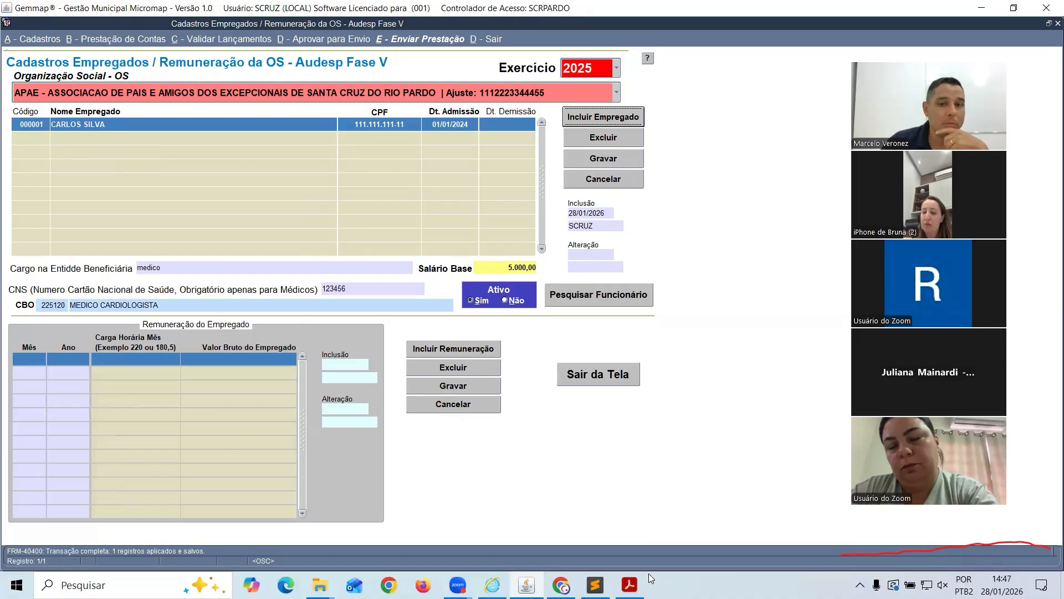
pyautogui.click(595, 585)
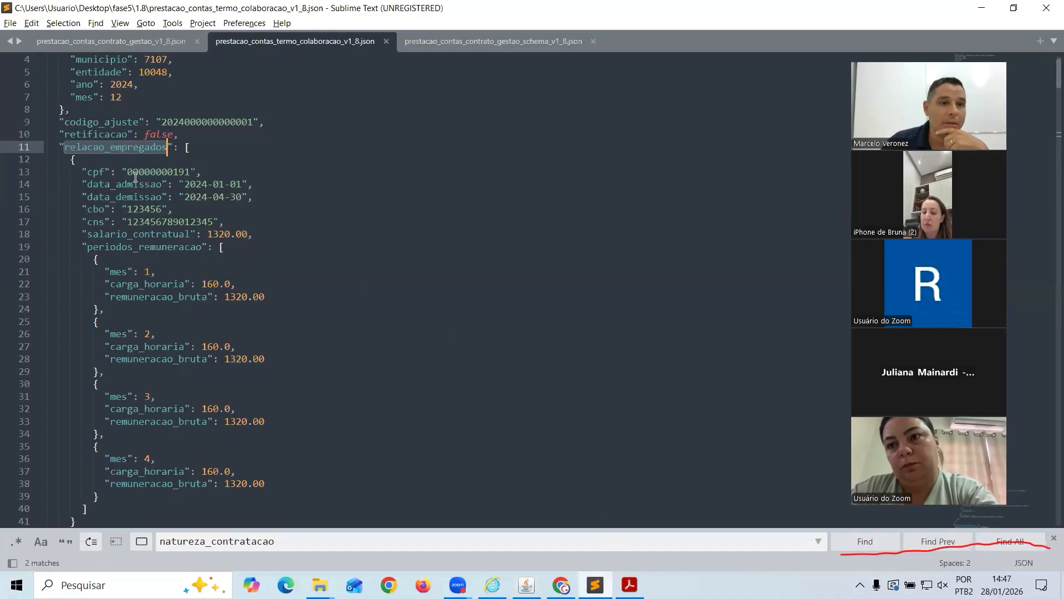
# Review the monthly periodos_remuneracao entries in the JSON sample, then return to the Gemmap form
pyautogui.scroll(-1, 135, 178)
pyautogui.moveTo(87, 134); pyautogui.dragTo(198, 198)
pyautogui.click(103, 214)
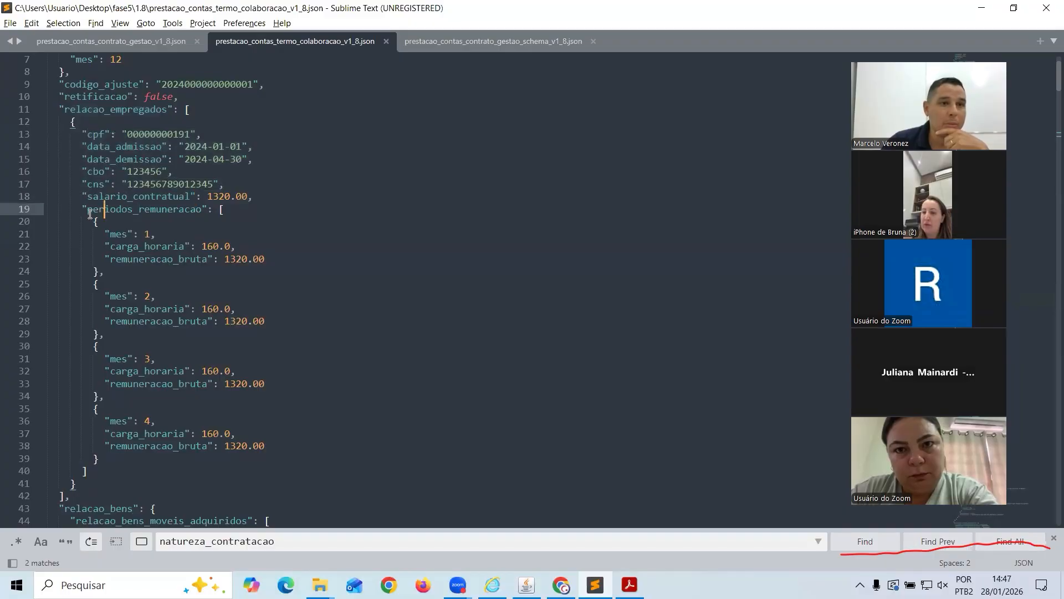
pyautogui.moveTo(90, 213); pyautogui.dragTo(150, 383)
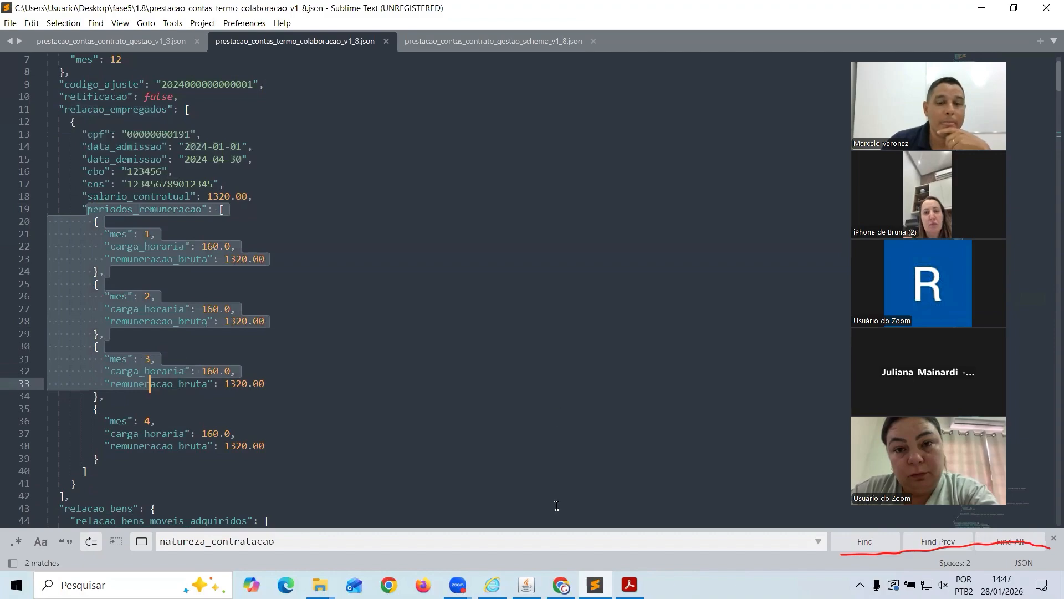
pyautogui.click(526, 584)
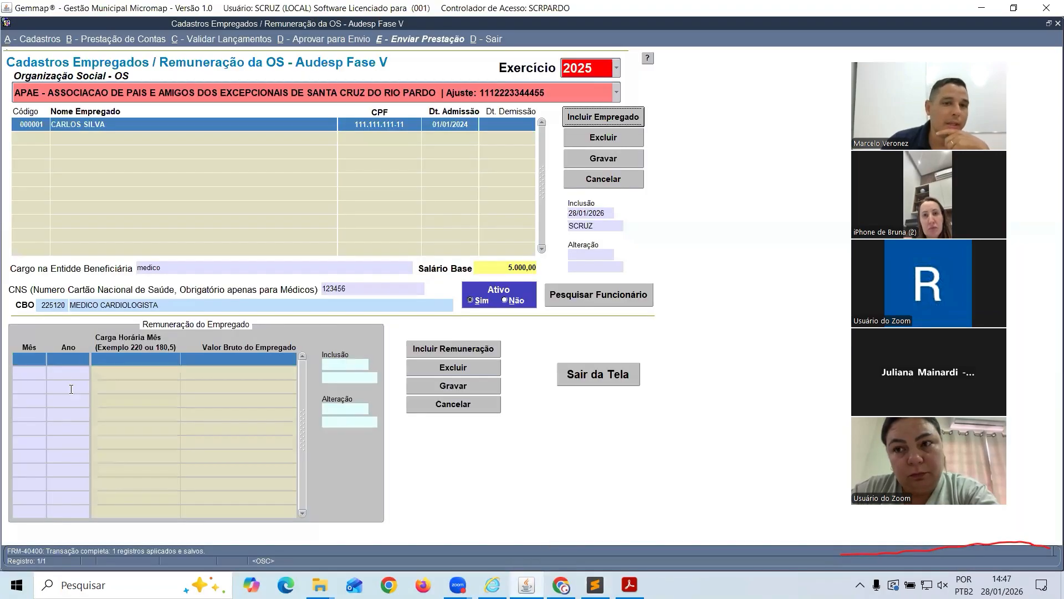
# Add and save a 01/2025 remuneration of 150,00 hours and 6.000,00 gross pay
pyautogui.click(441, 349)
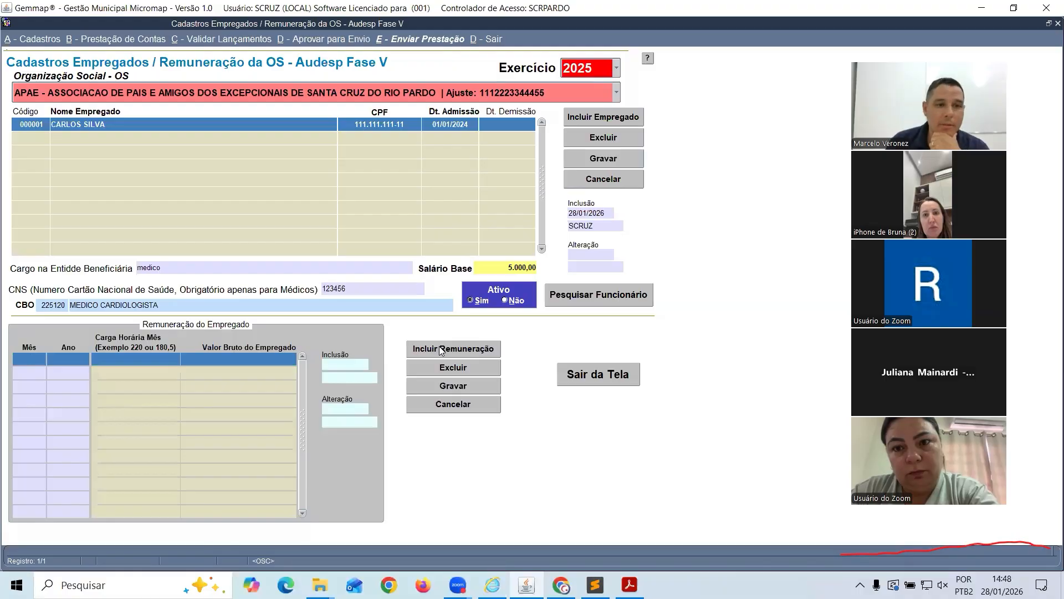
pyautogui.write('1')
pyautogui.press('Tab')
pyautogui.write('2025')
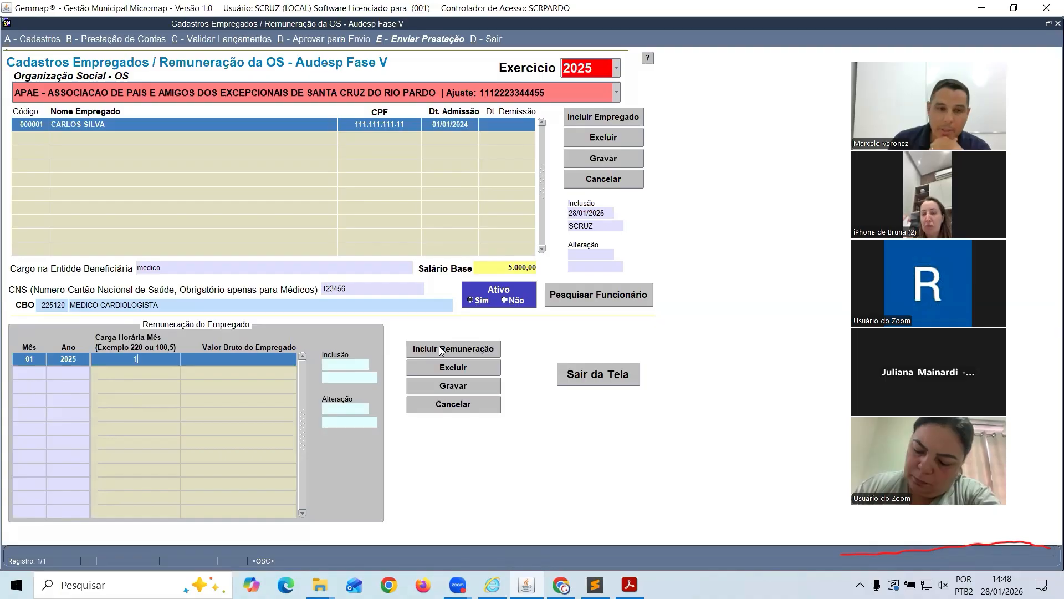
pyautogui.write('50')
pyautogui.press('Tab')
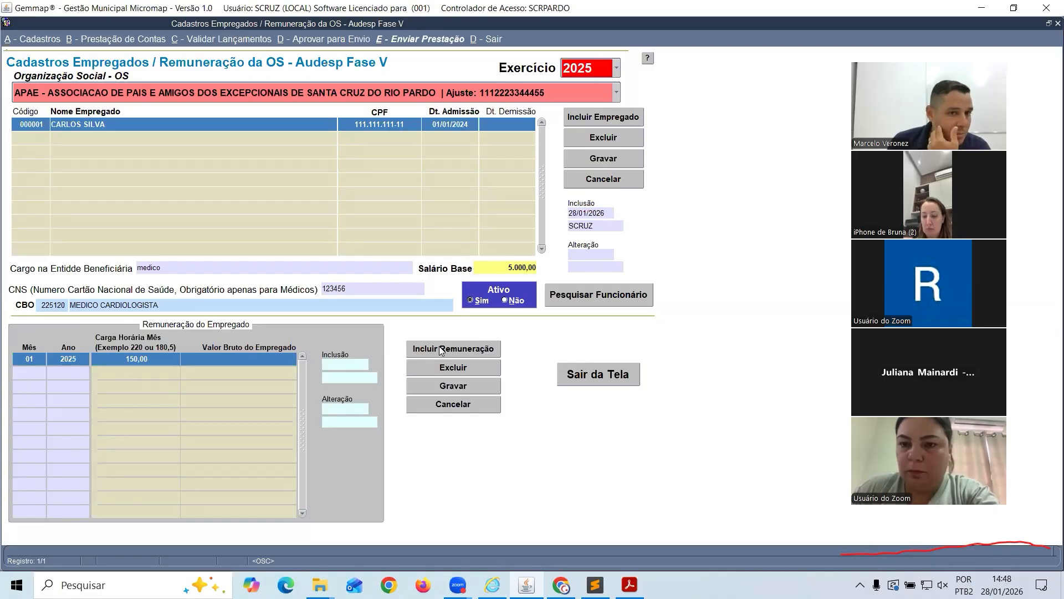
pyautogui.write('6.00')
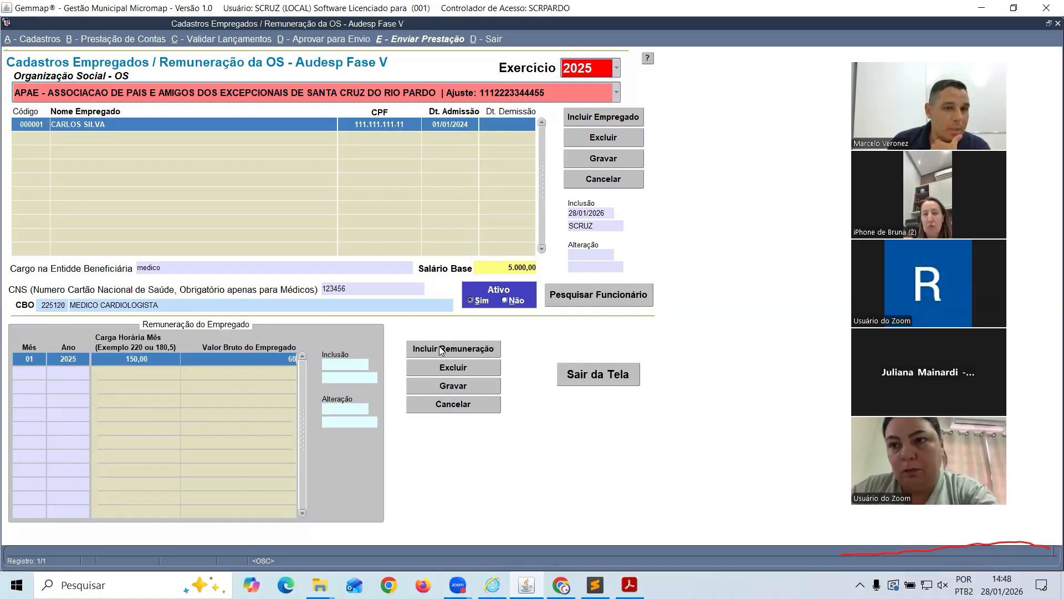
pyautogui.write('00')
pyautogui.press('Tab')
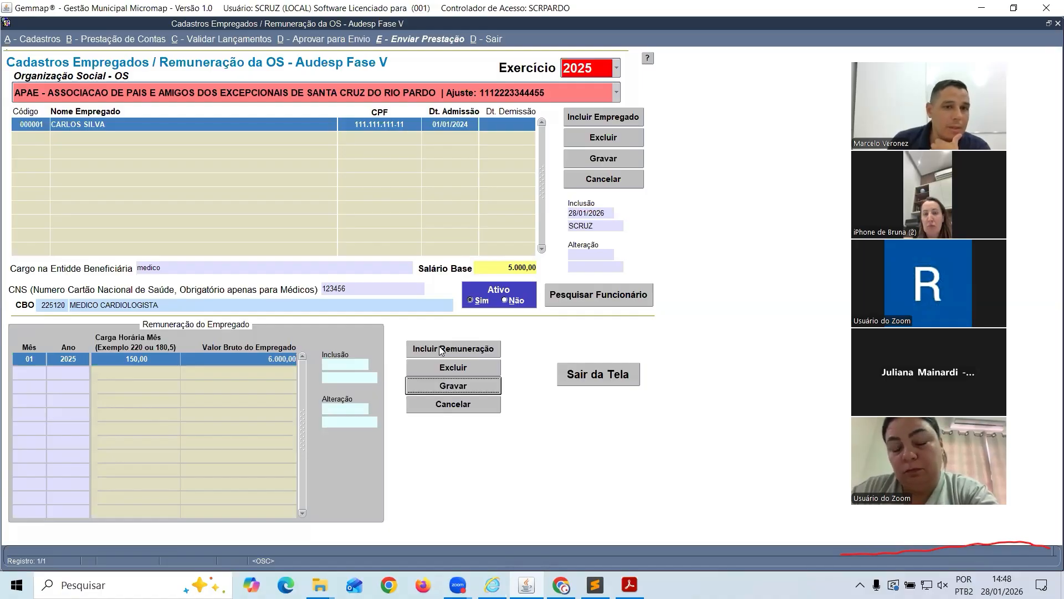
pyautogui.click(440, 349)
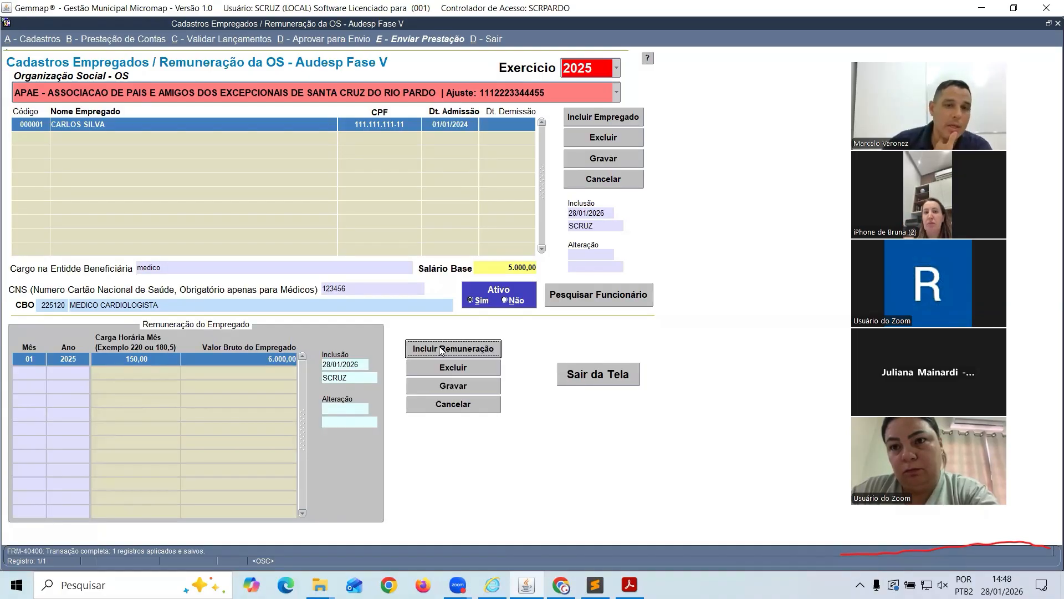
pyautogui.click(441, 349)
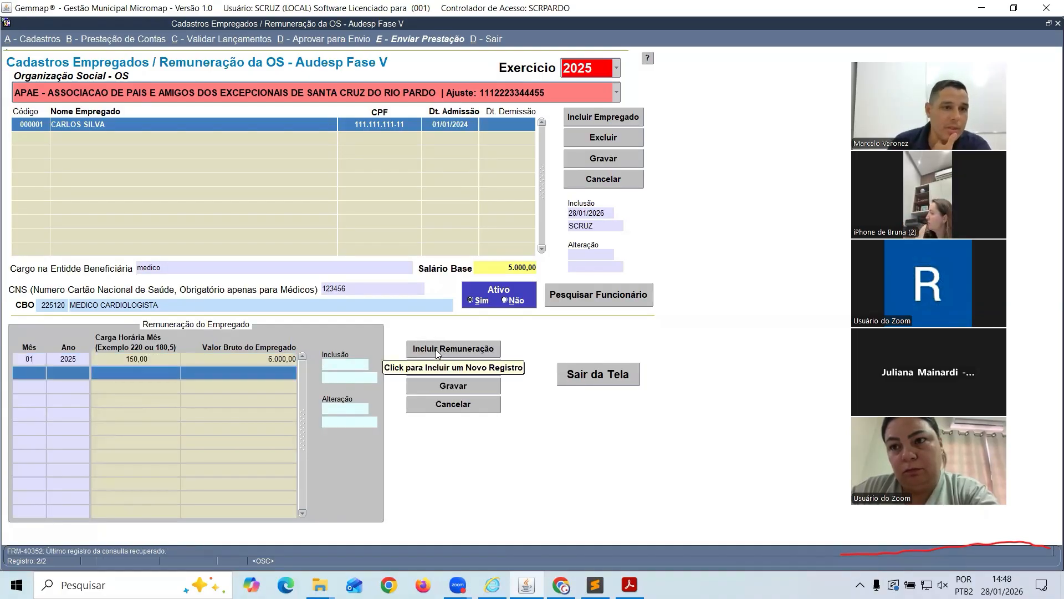
# Save the 02/2025 remuneration with 150,00 hours, correcting the gross pay to 5.500,00
pyautogui.press('Tab')
pyautogui.write('2025')
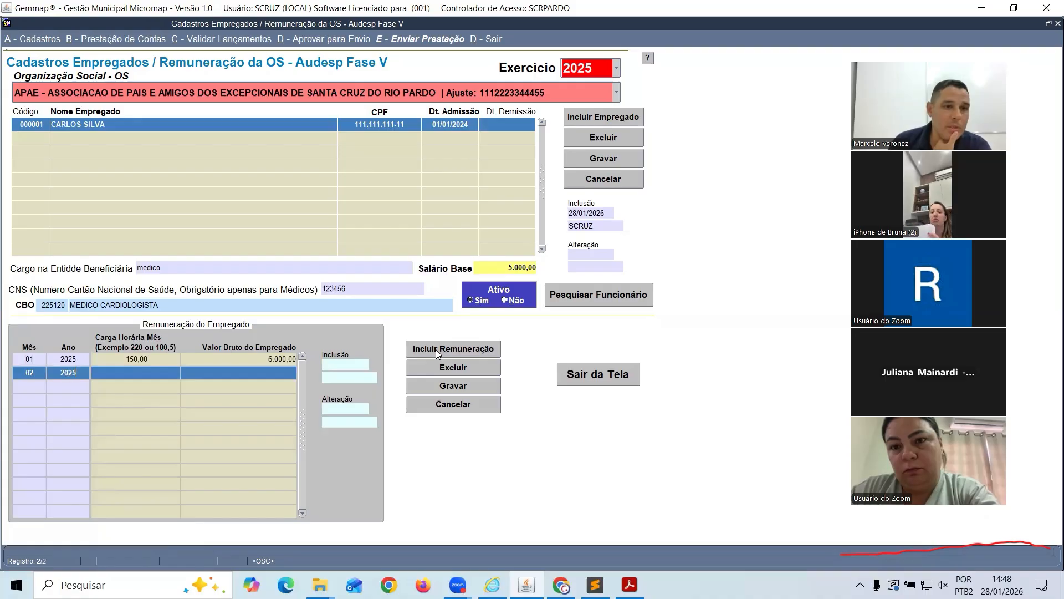
pyautogui.press('Tab')
pyautogui.write('15')
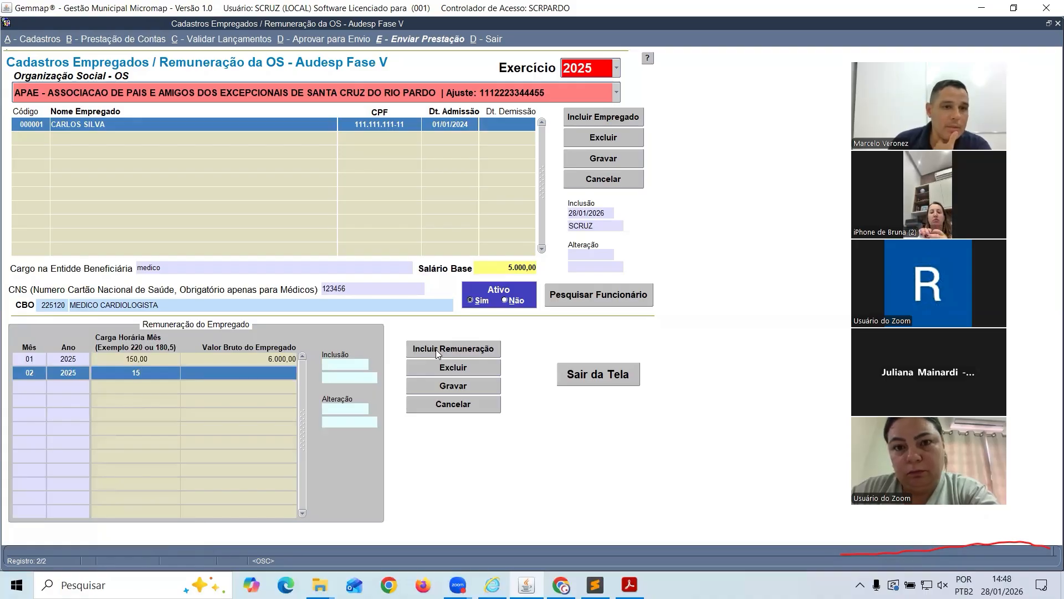
pyautogui.write('0,00 55.000')
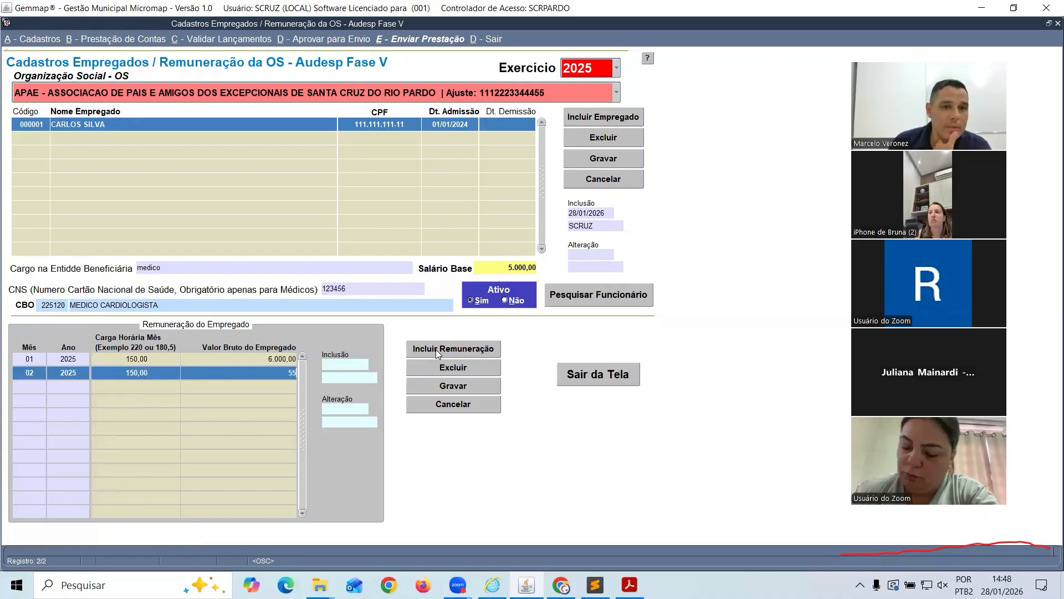
pyautogui.press('Tab')
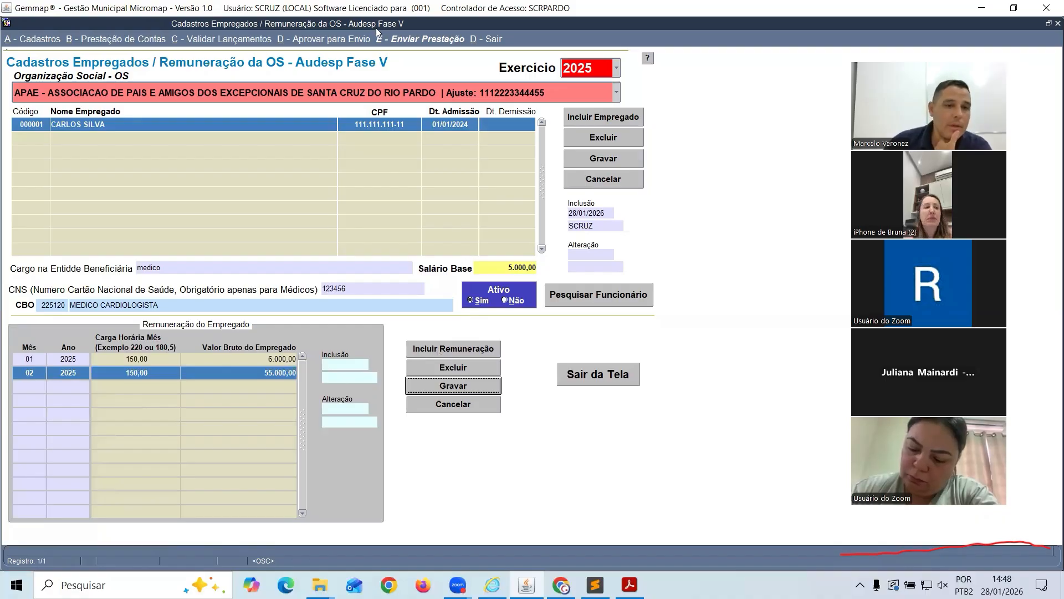
pyautogui.click(273, 373)
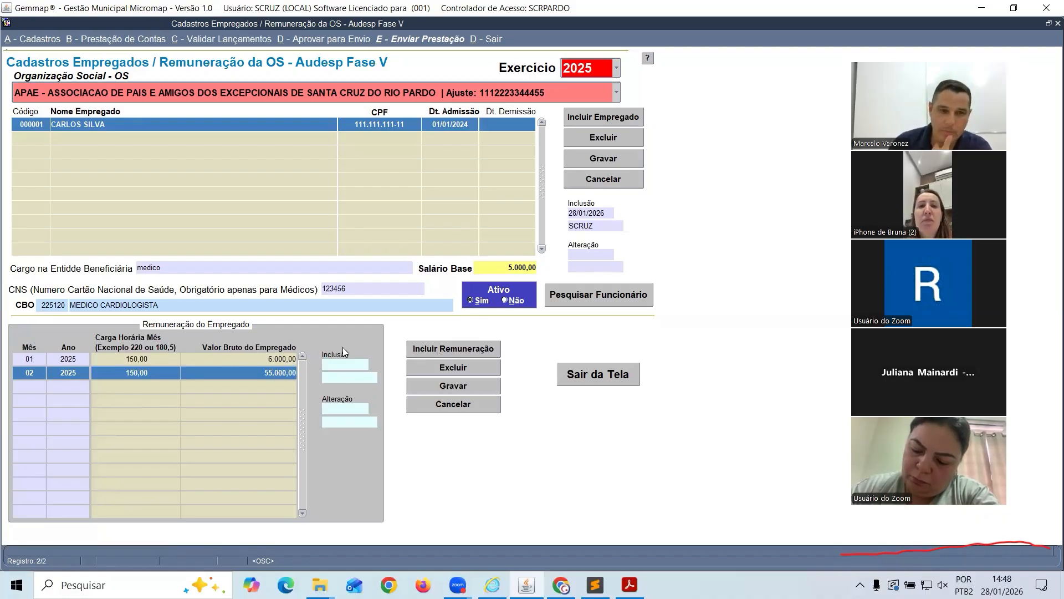
pyautogui.press('BackSpace')
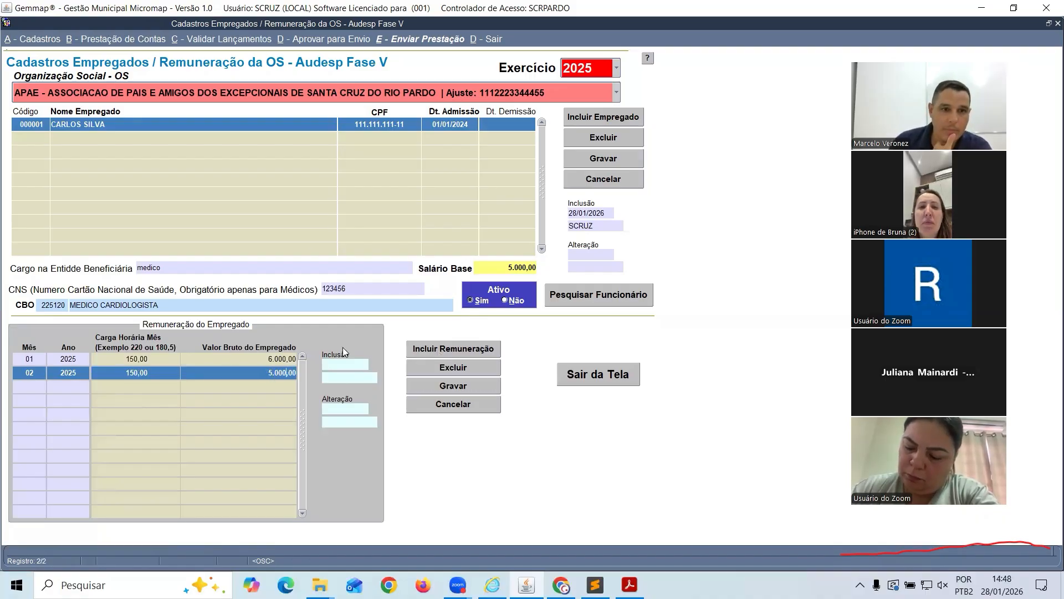
pyautogui.press('Right')
pyautogui.press('Right')
pyautogui.press('BackSpace')
pyautogui.write('5')
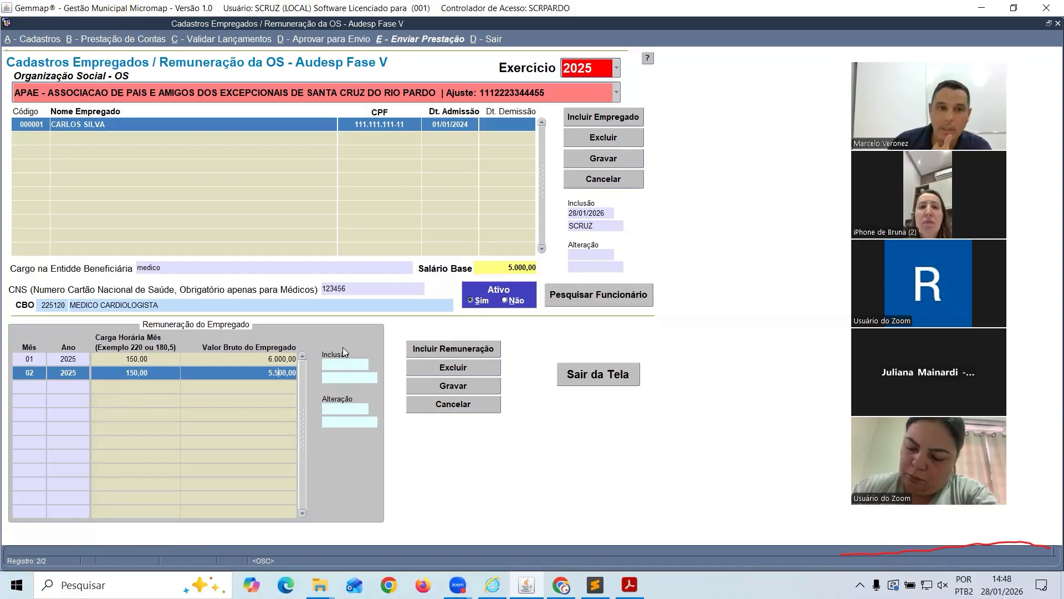
pyautogui.click(485, 391)
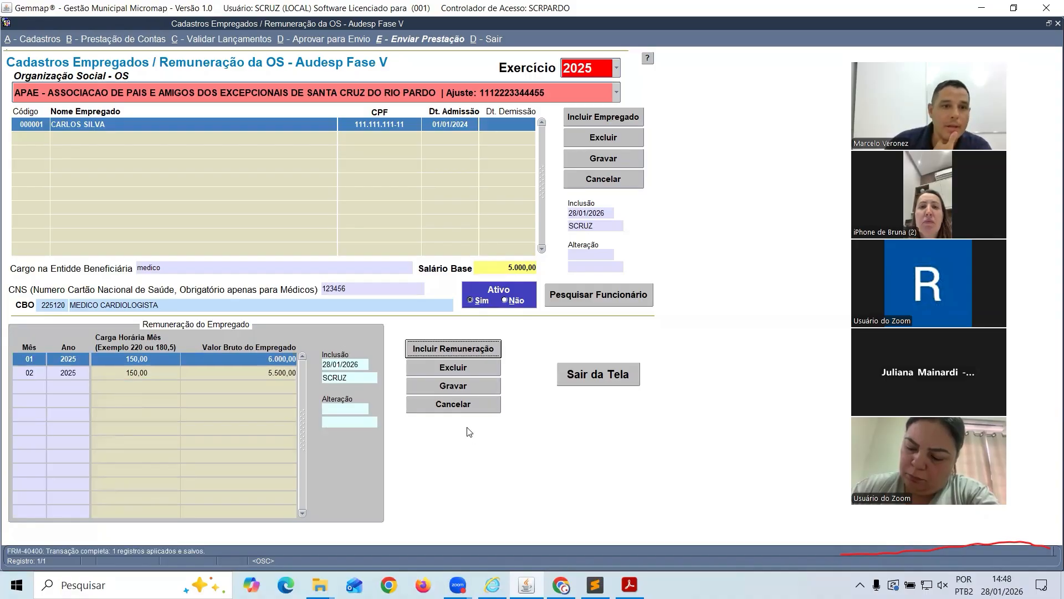
# Add and save the 03/2025 remuneration: 150,00 hours and 12.000,00 gross pay
pyautogui.click(422, 347)
pyautogui.write('0')
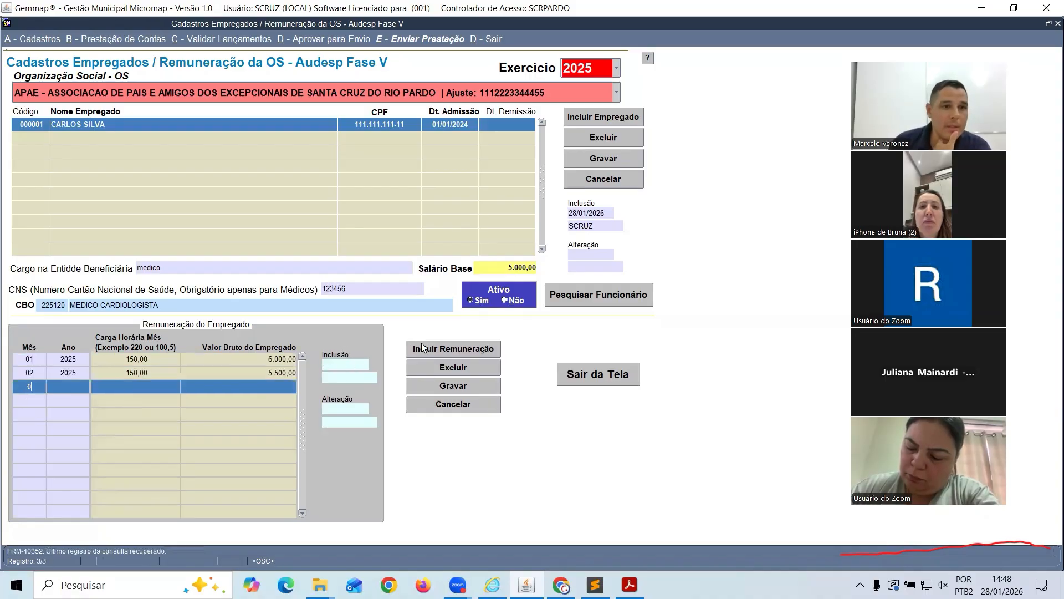
pyautogui.write('3')
pyautogui.press('Tab')
pyautogui.write('2025')
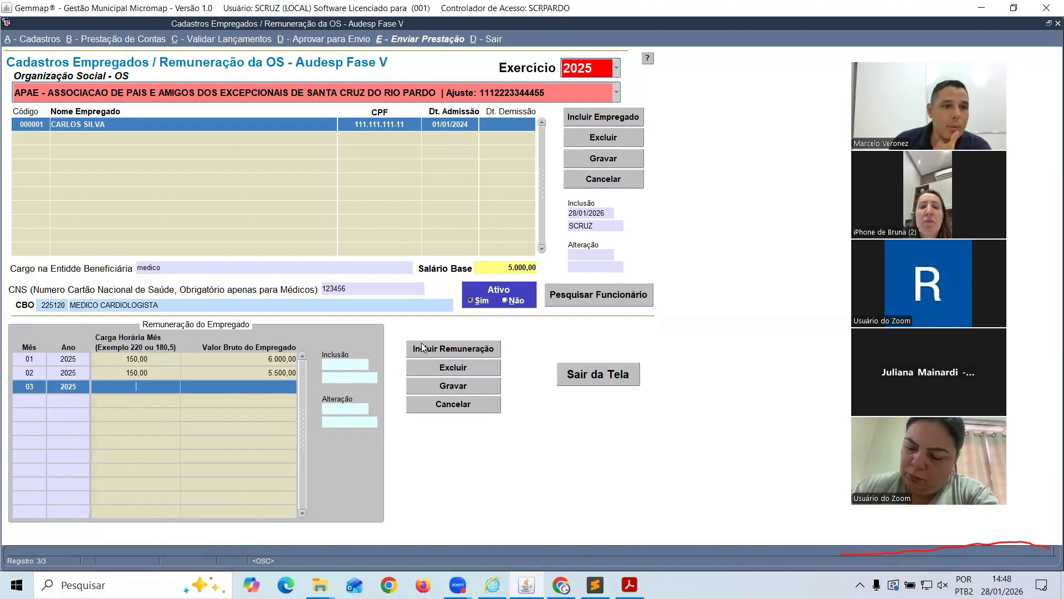
pyautogui.write('150')
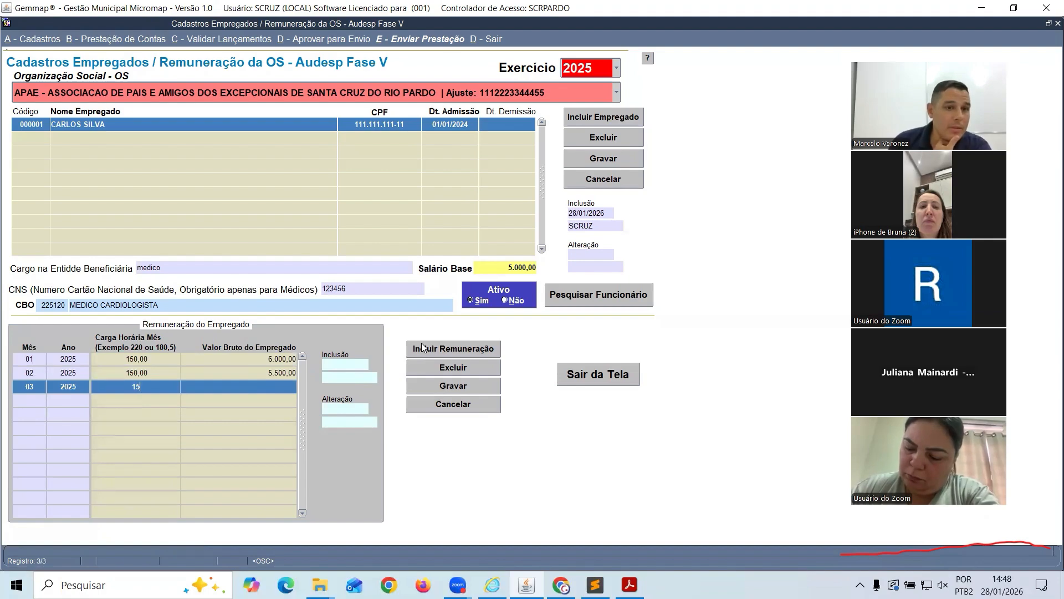
pyautogui.press('Tab')
pyautogui.write('12000')
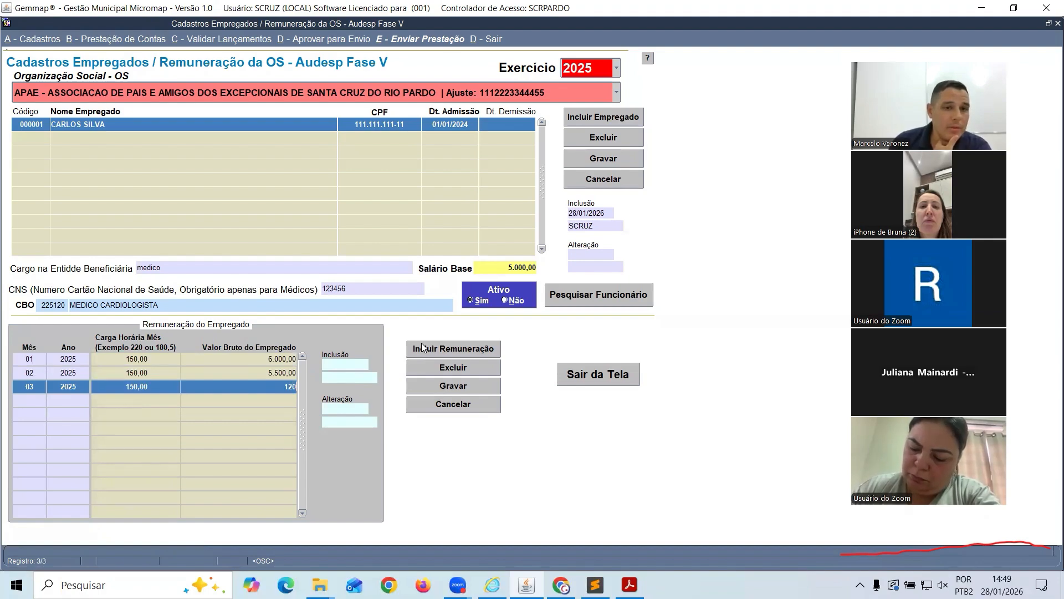
pyautogui.click(422, 347)
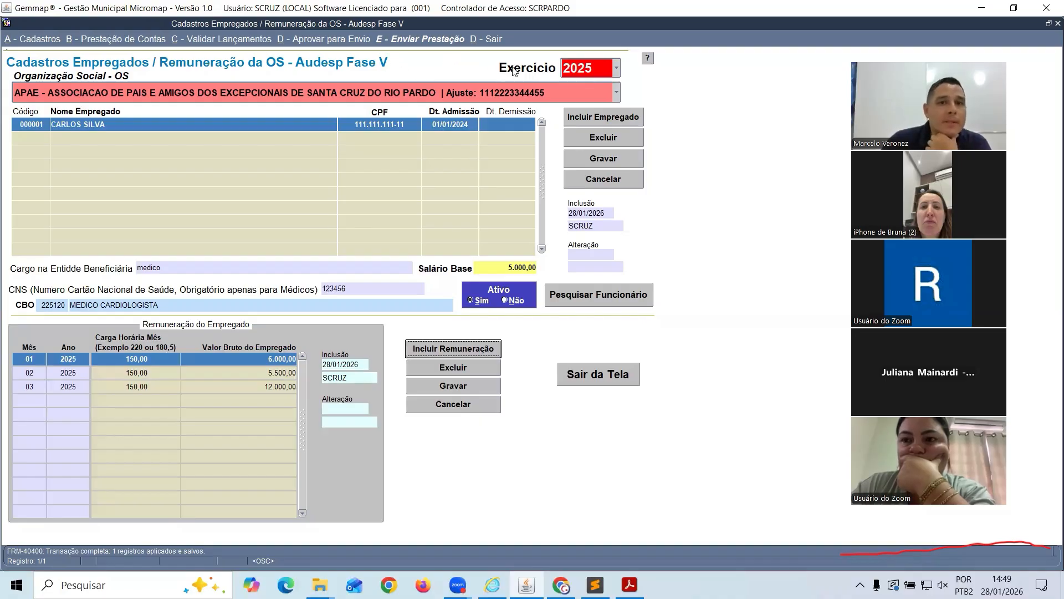
pyautogui.click(615, 68)
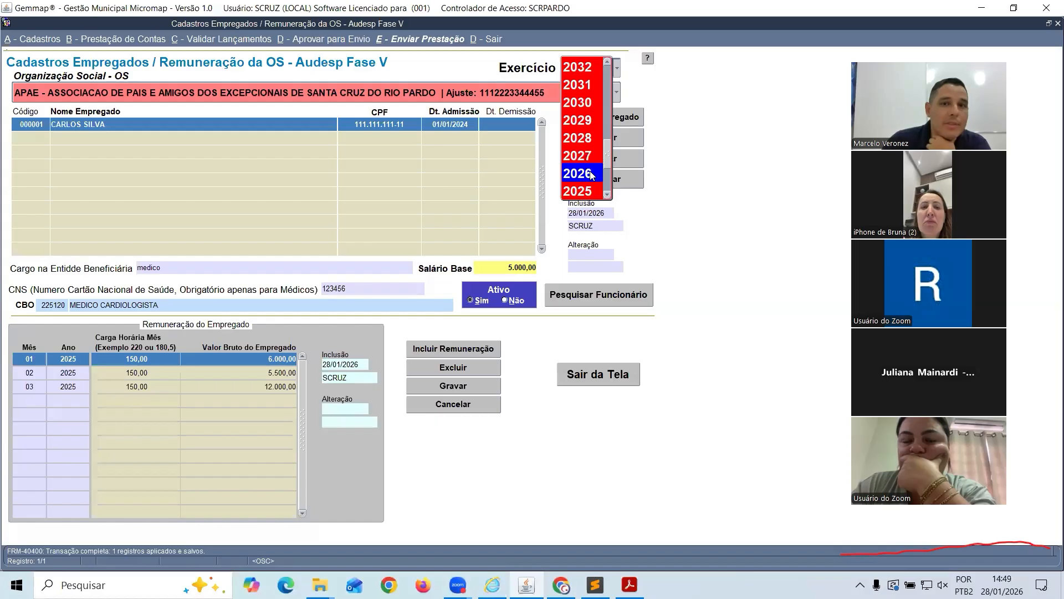
pyautogui.click(590, 175)
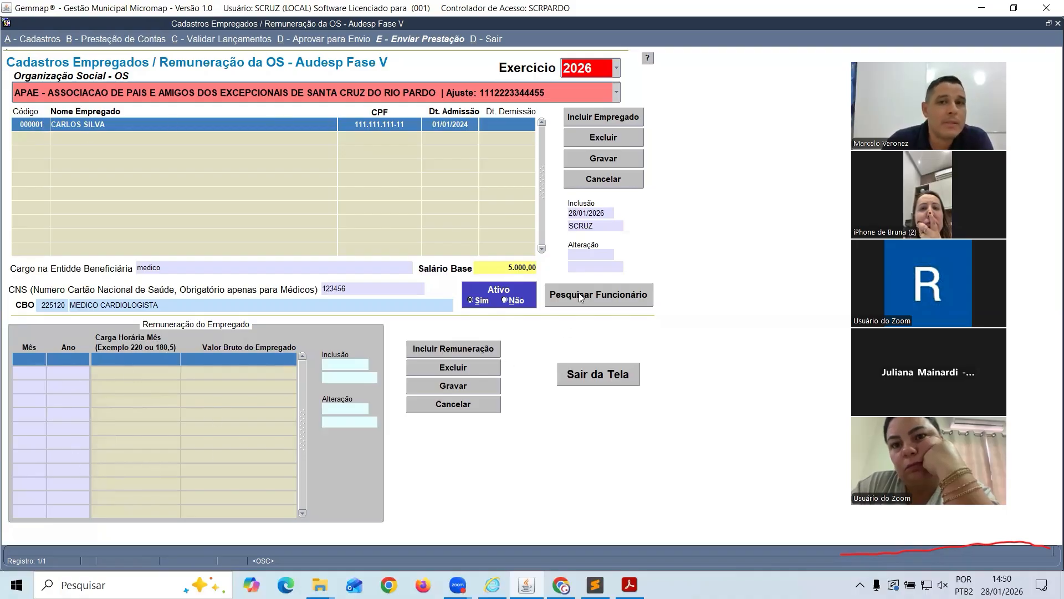
pyautogui.click(616, 68)
pyautogui.click(578, 191)
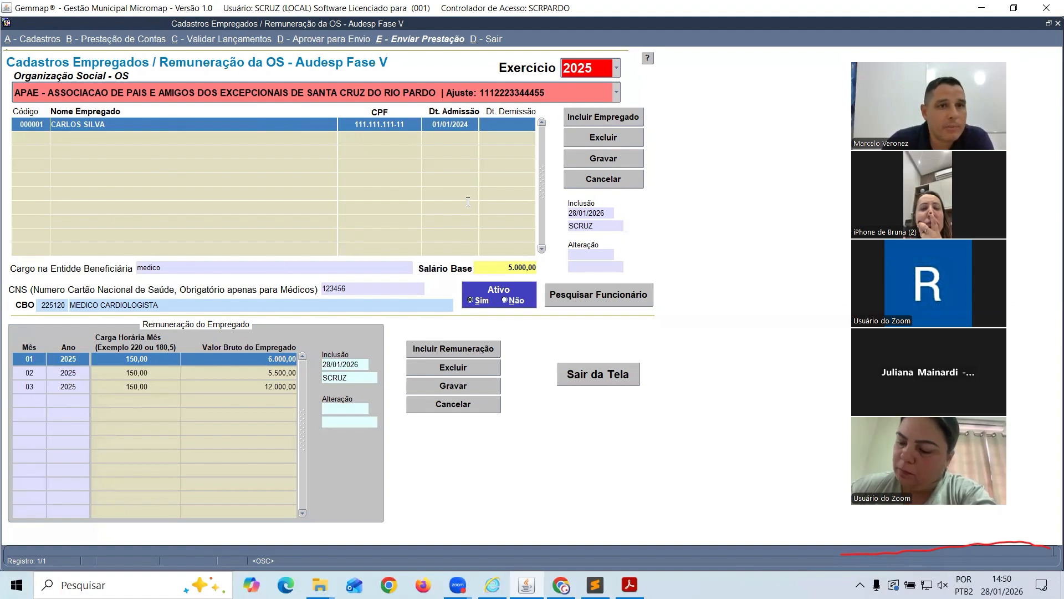
pyautogui.click(629, 585)
pyautogui.scroll(2, 506, 209)
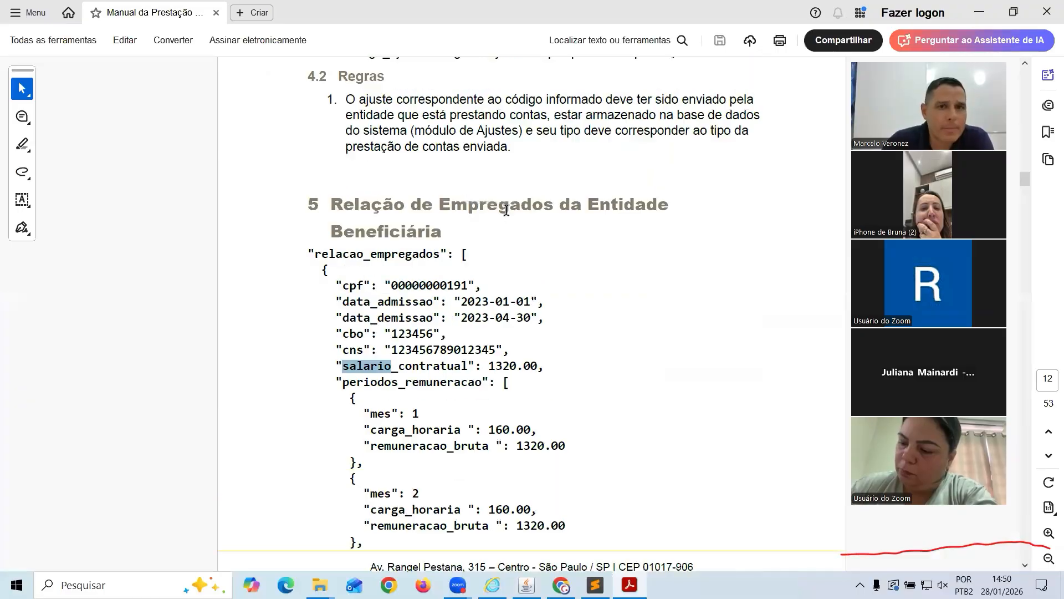
pyautogui.scroll(3, 543, 259)
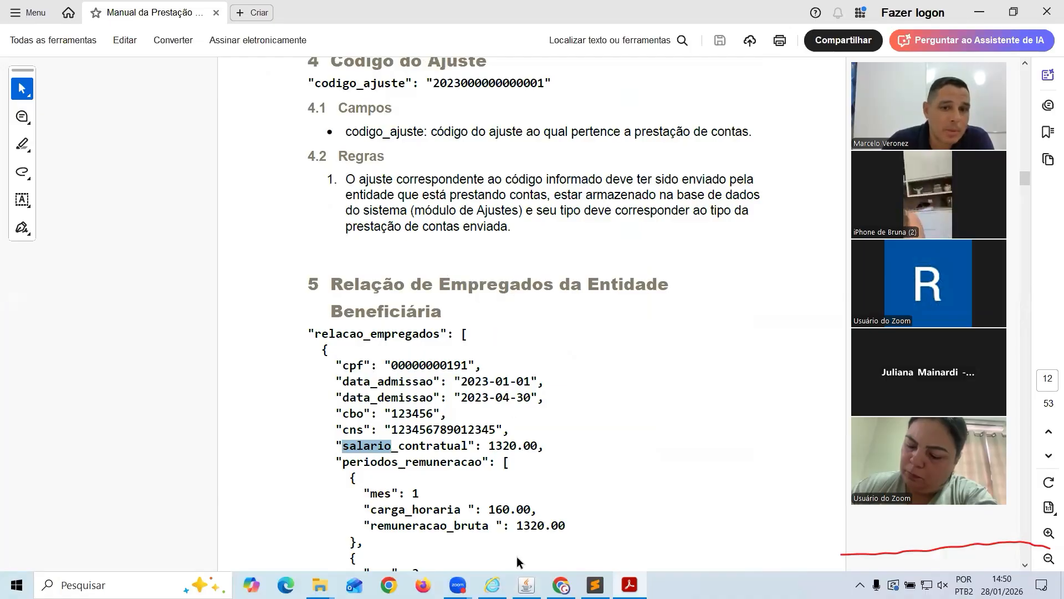
pyautogui.hotkey('alt', 'Tab')
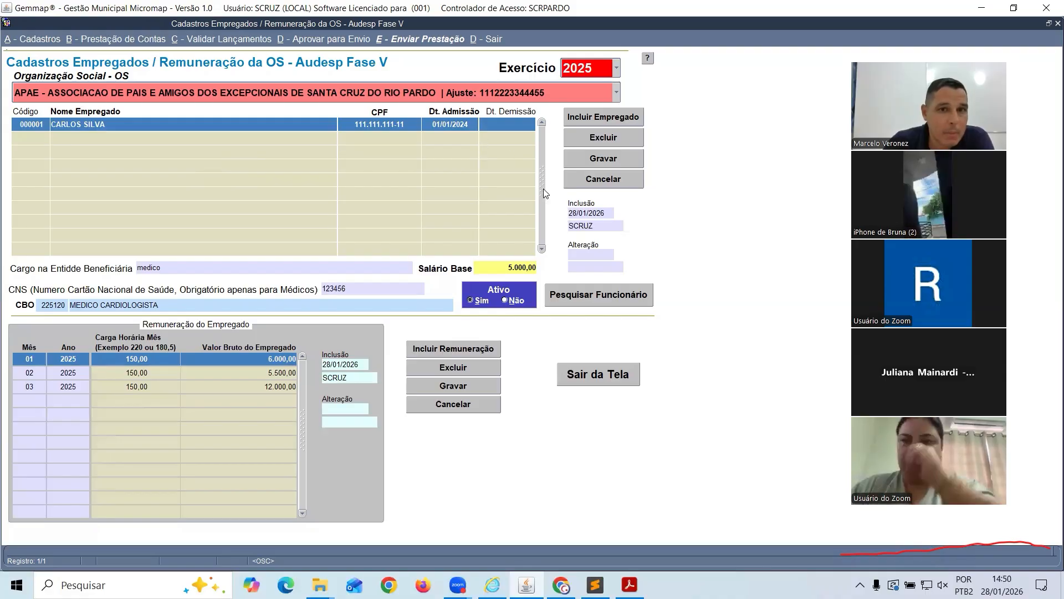
# Leave the remuneration screen and open A2 - Relação de Bens
pyautogui.click(606, 372)
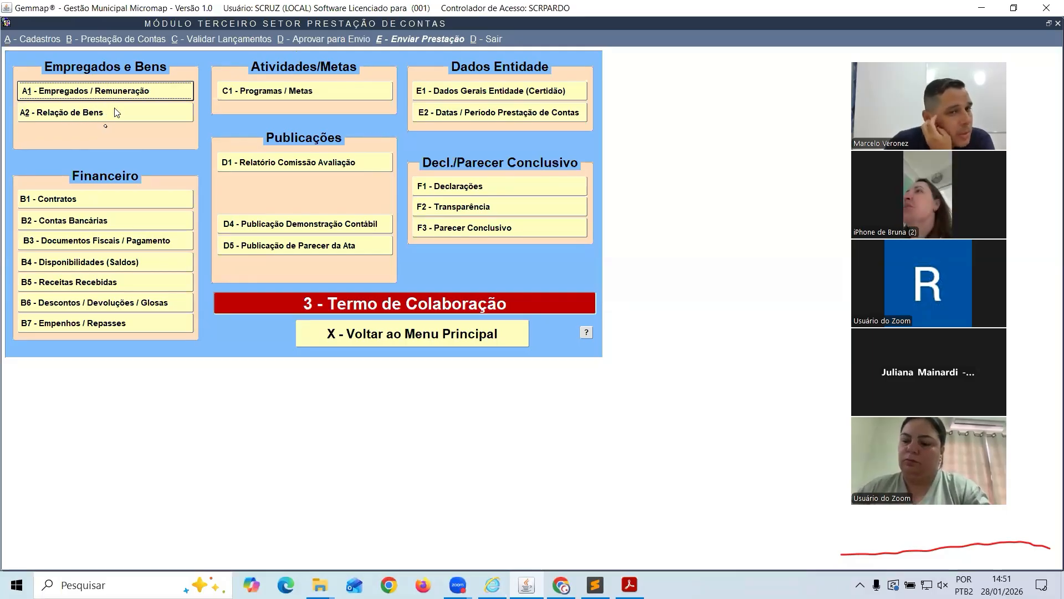
pyautogui.click(77, 115)
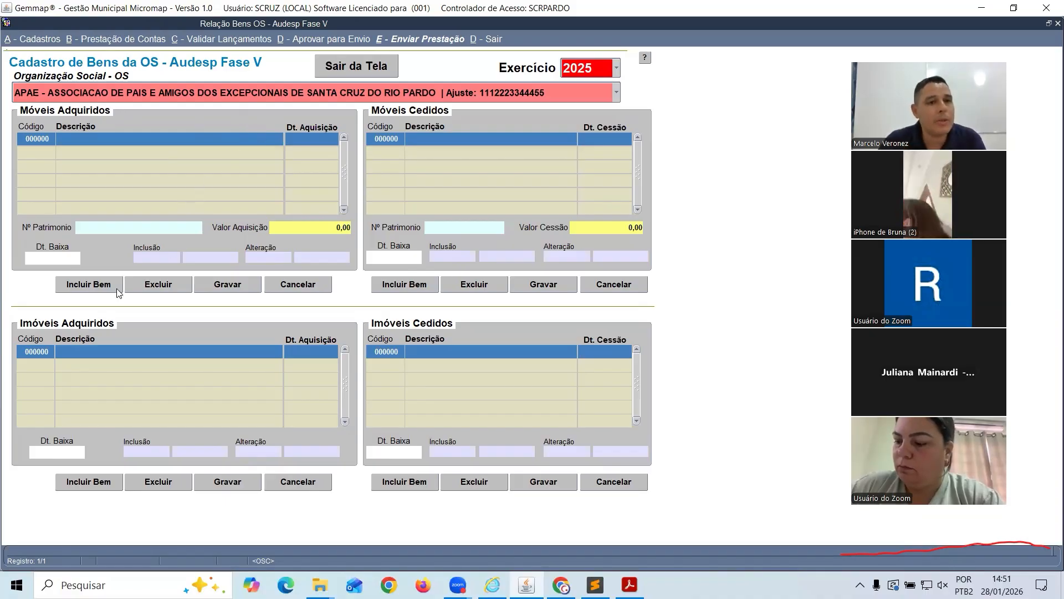
# Record and save the MESA asset: 01/01/2025, patrimônio 123155, value 600,00
pyautogui.click(78, 285)
pyautogui.write('MESA')
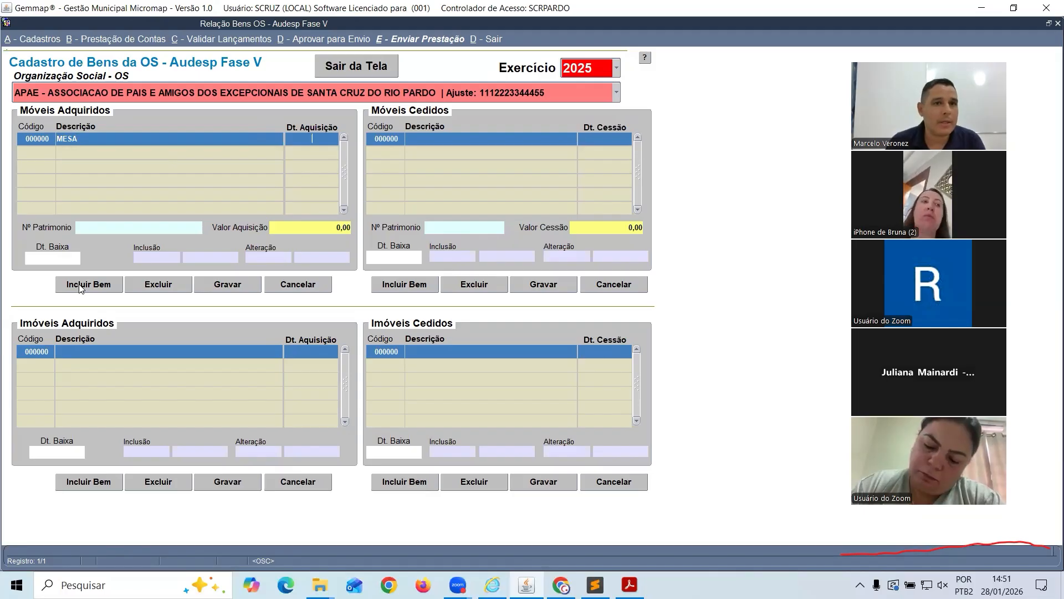
pyautogui.press('Tab')
pyautogui.write('01/01/2025')
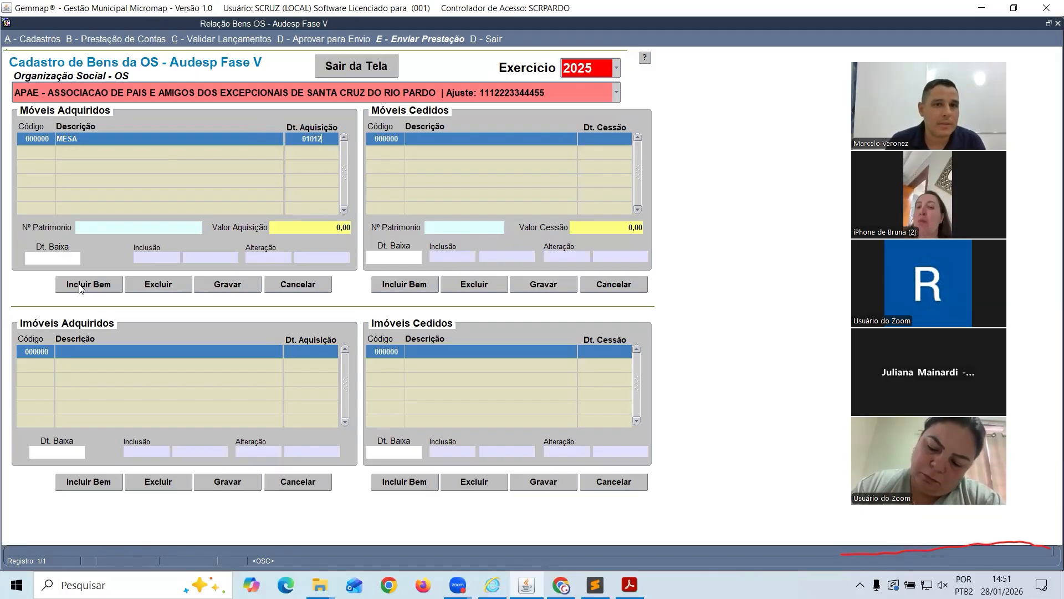
pyautogui.press('Tab')
pyautogui.write('12')
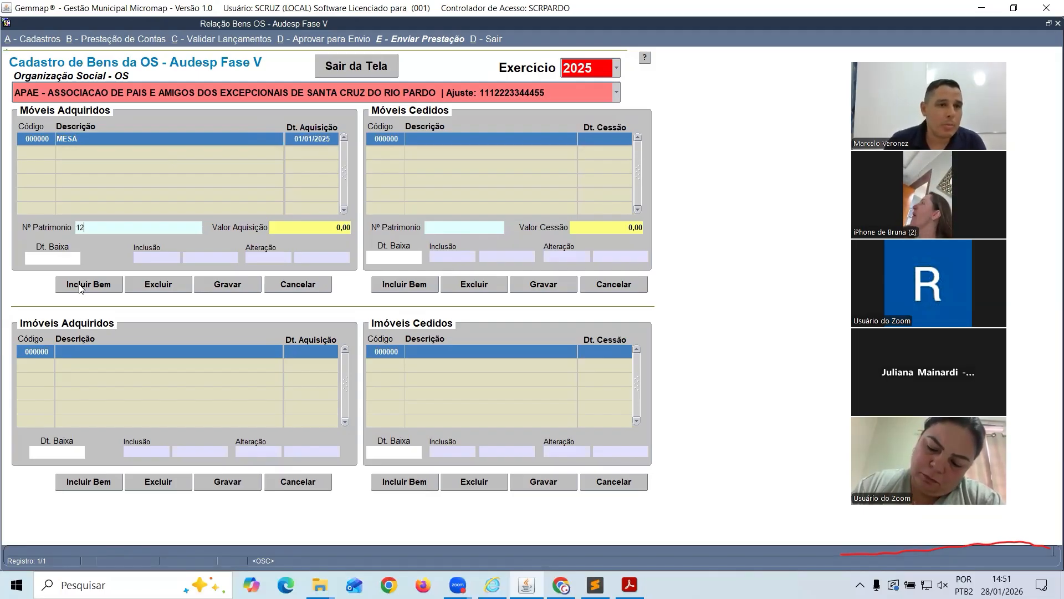
pyautogui.write('3155')
pyautogui.press('Tab')
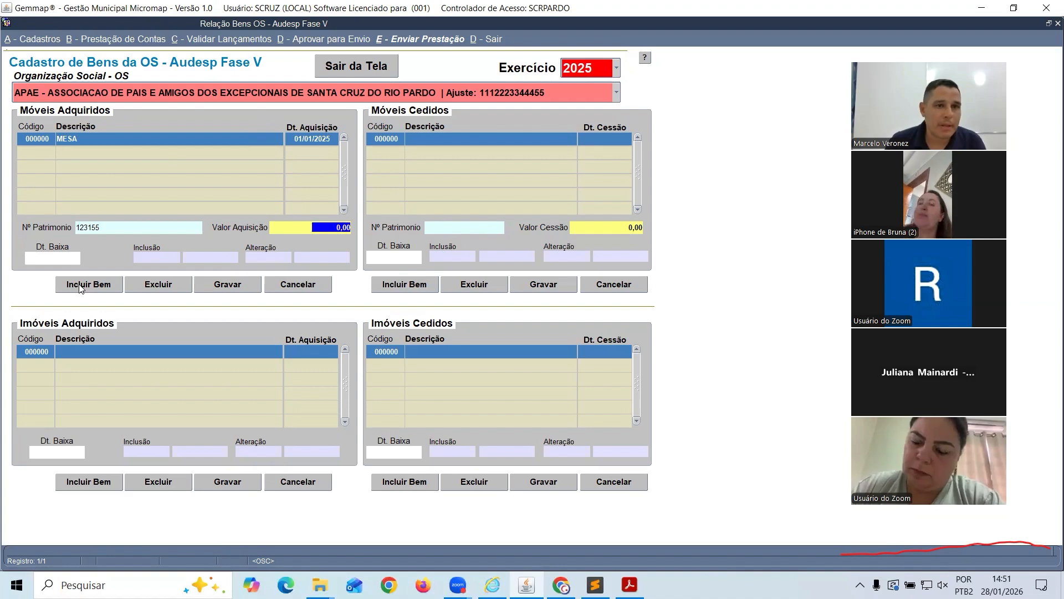
pyautogui.write('600')
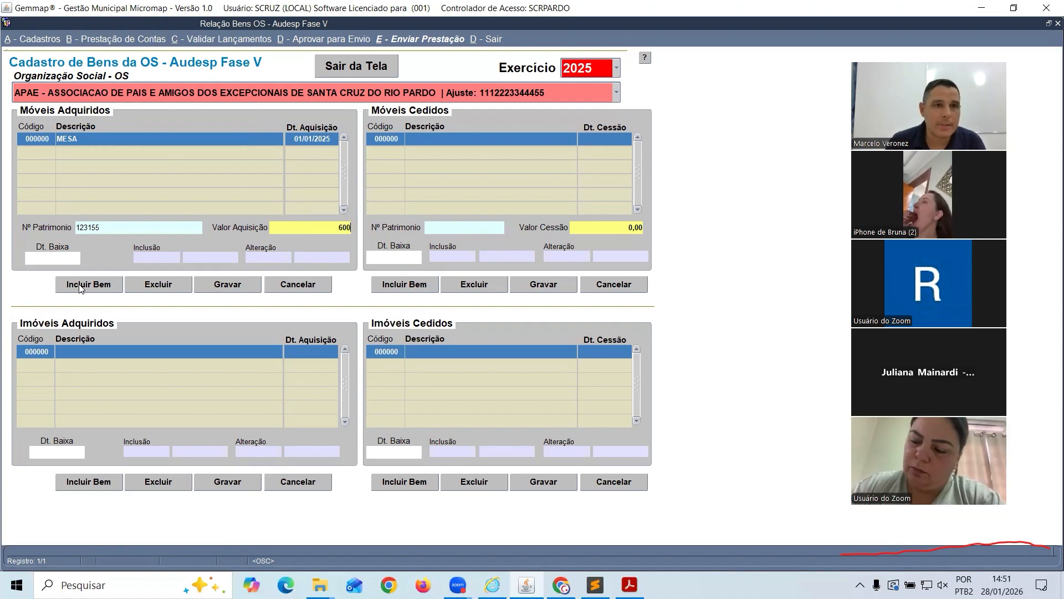
pyautogui.press('Tab')
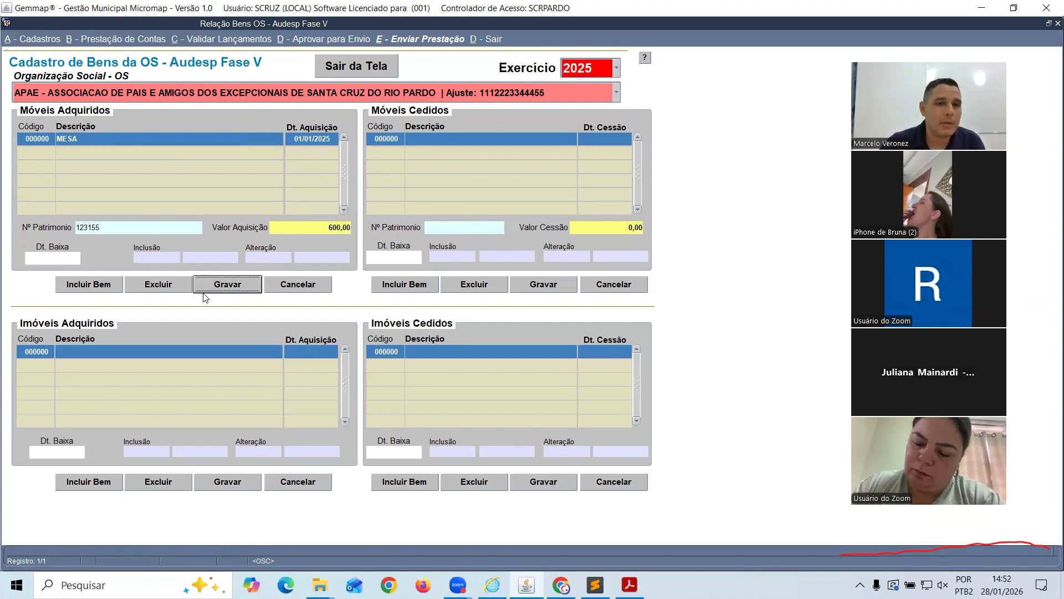
pyautogui.click(226, 286)
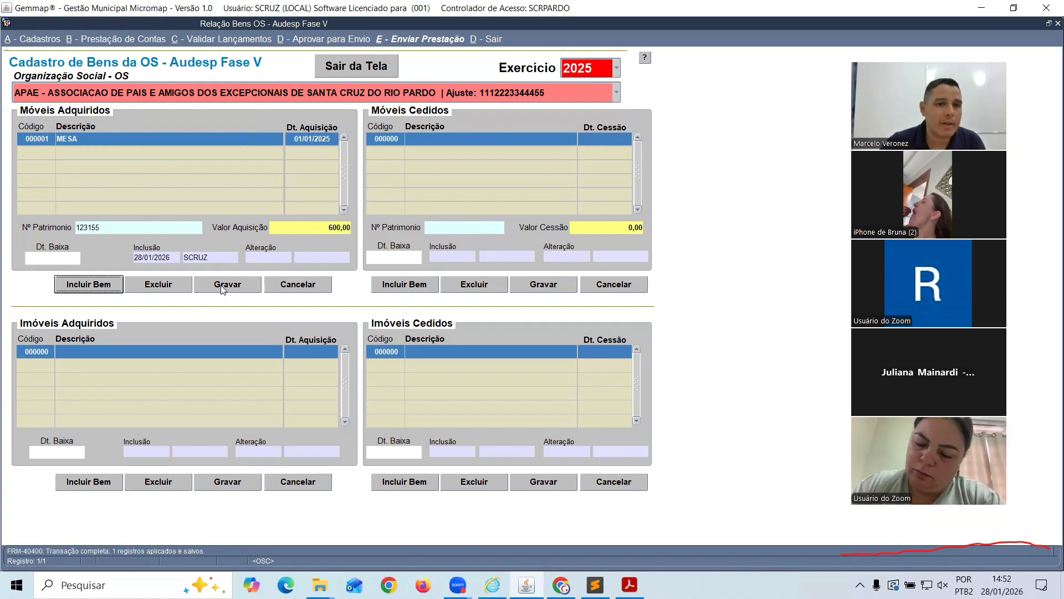
# Add and save the CADEIRA asset: 01/01/2025, patrimônio 25558, value 500,00
pyautogui.click(88, 287)
pyautogui.write('CADEIRA')
pyautogui.press('Tab')
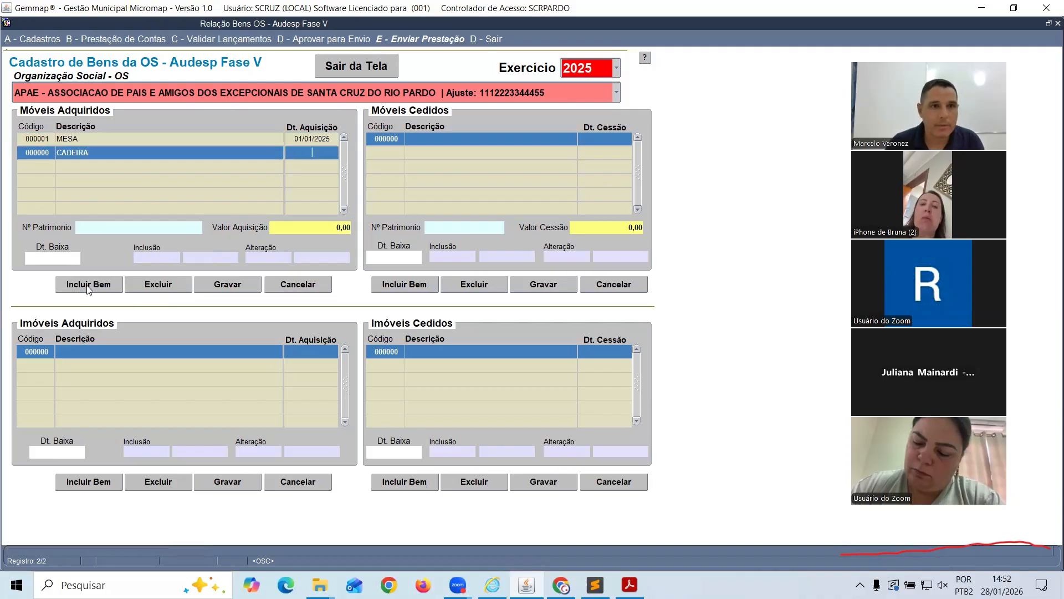
pyautogui.write('01/01/2025')
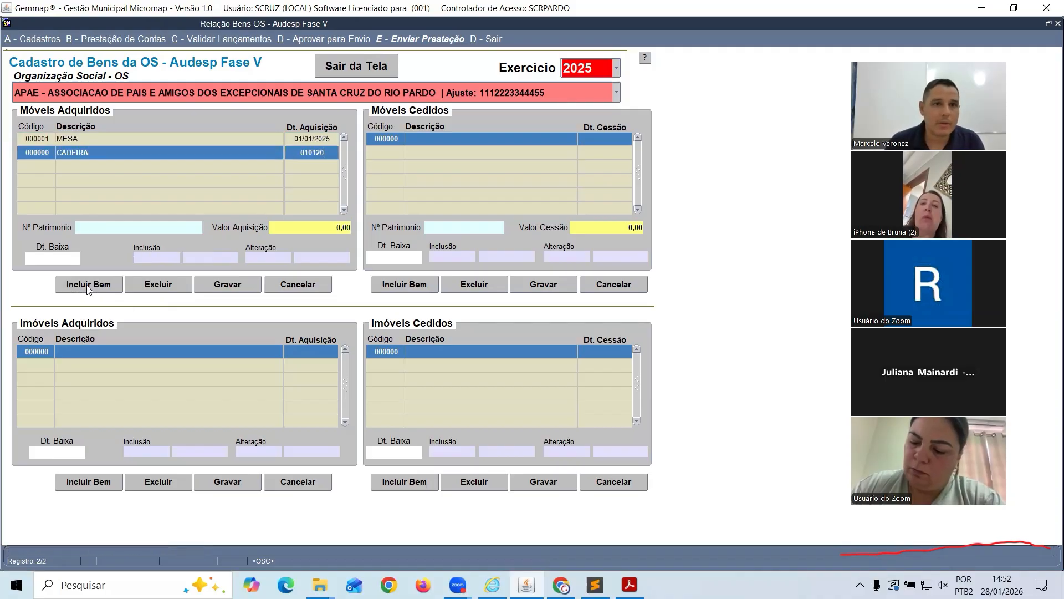
pyautogui.press('Tab')
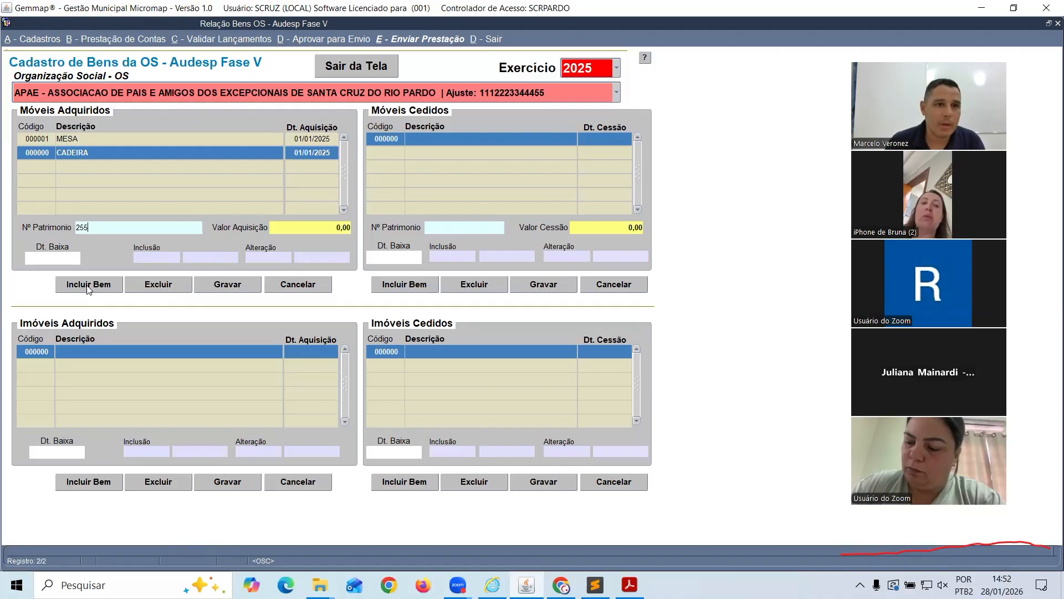
pyautogui.write('25558')
pyautogui.press('Tab')
pyautogui.write('500')
pyautogui.press('Tab')
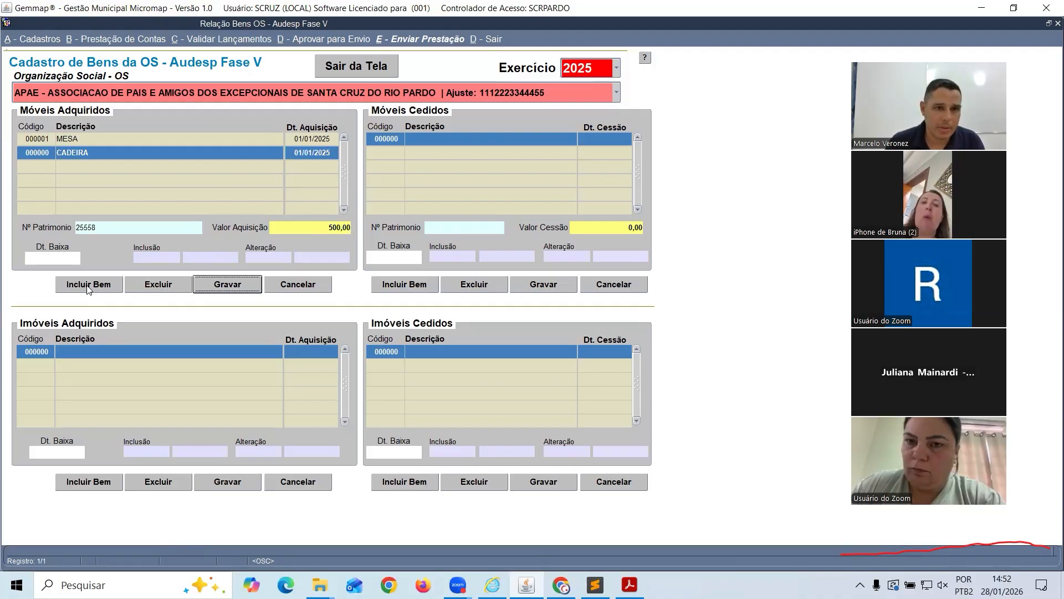
pyautogui.press('Return')
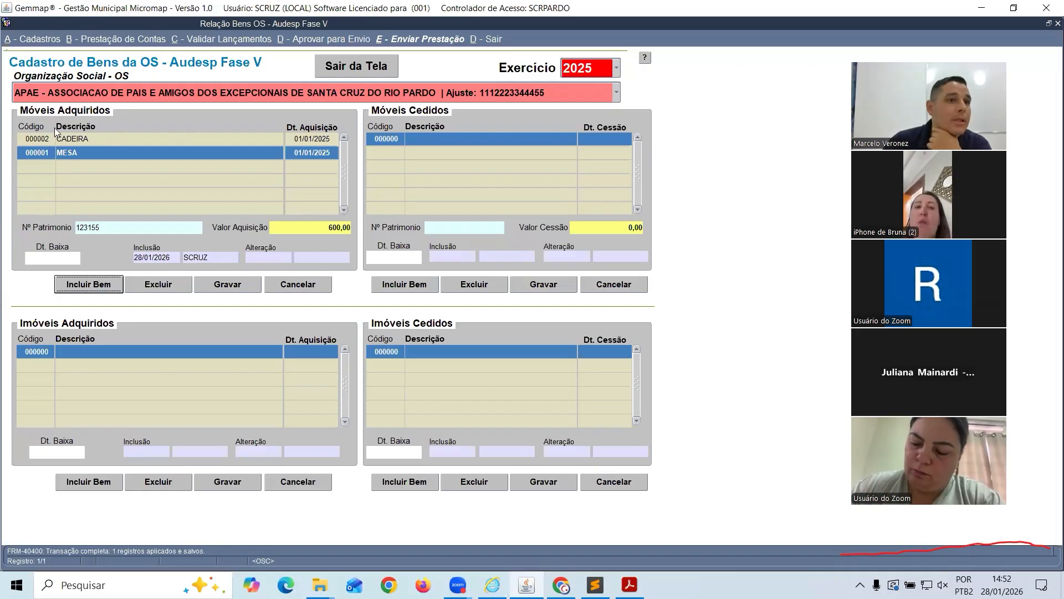
# Review the saved CADEIRA and MESA rows, then close the asset registry with Sair da Tela
pyautogui.click(38, 142)
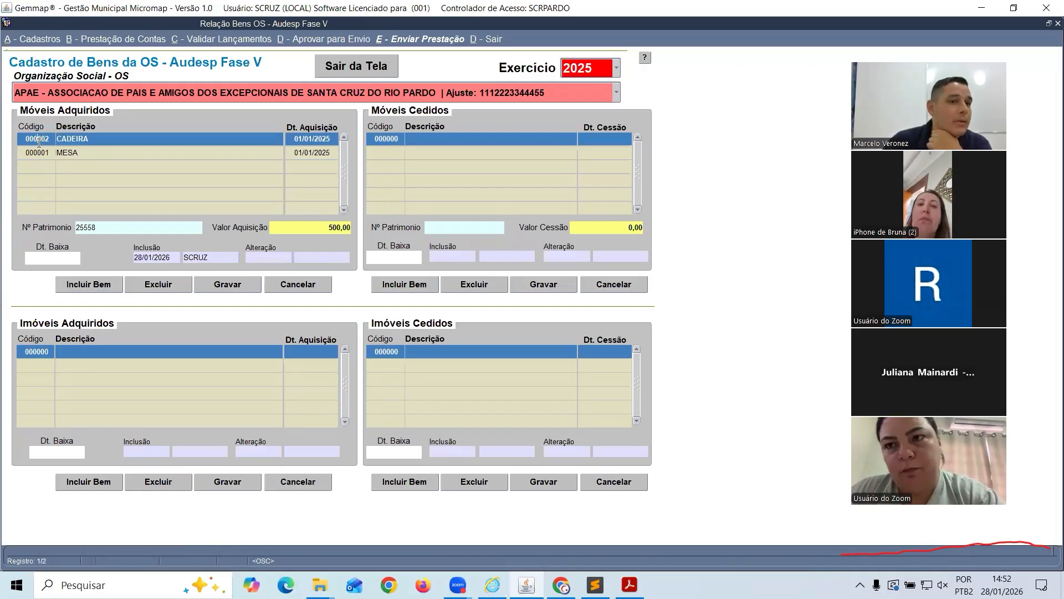
pyautogui.click(44, 151)
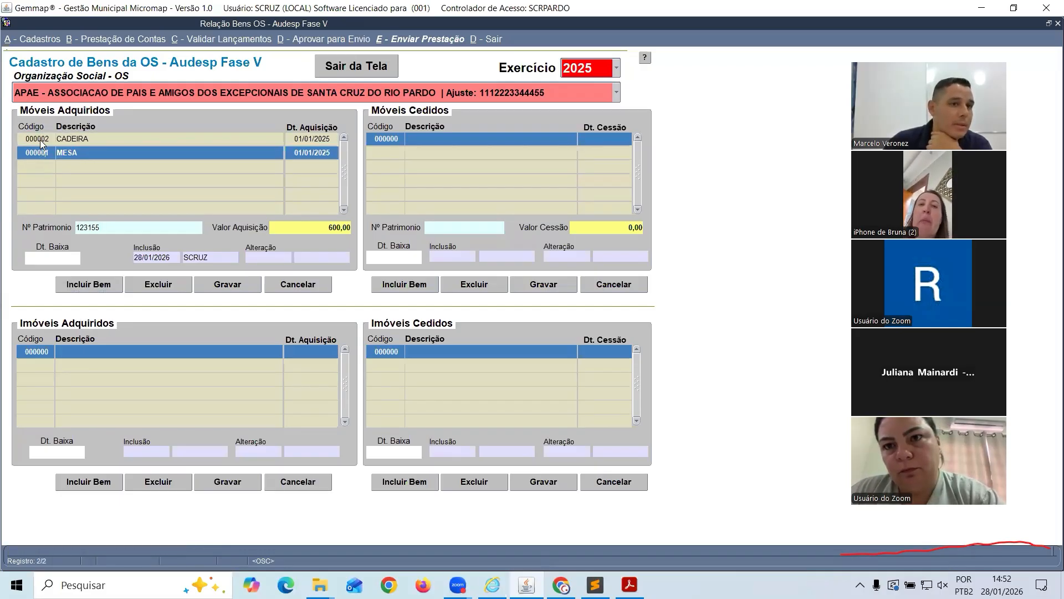
pyautogui.click(40, 140)
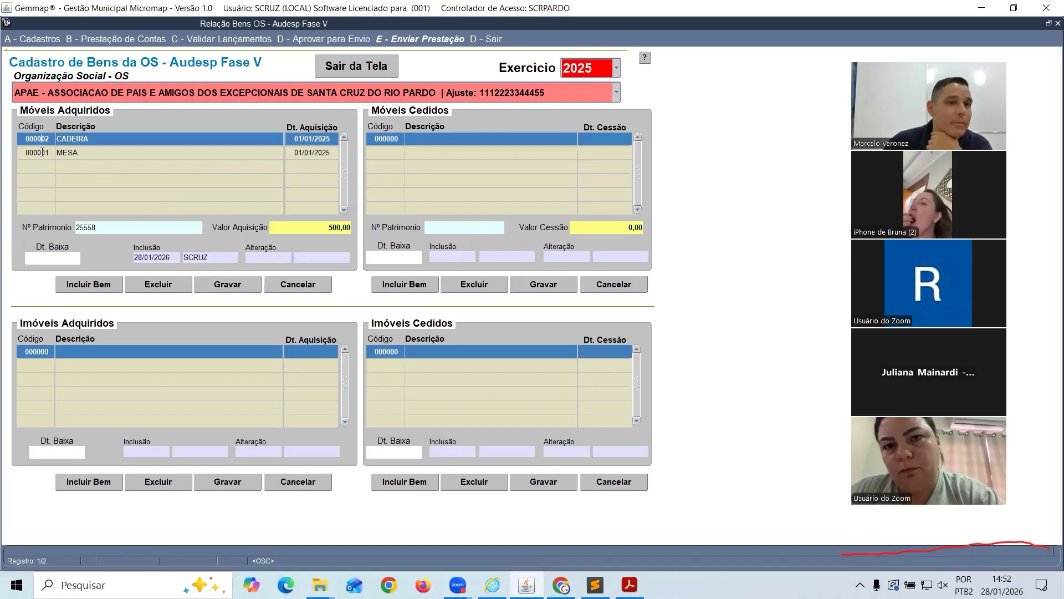
pyautogui.click(42, 152)
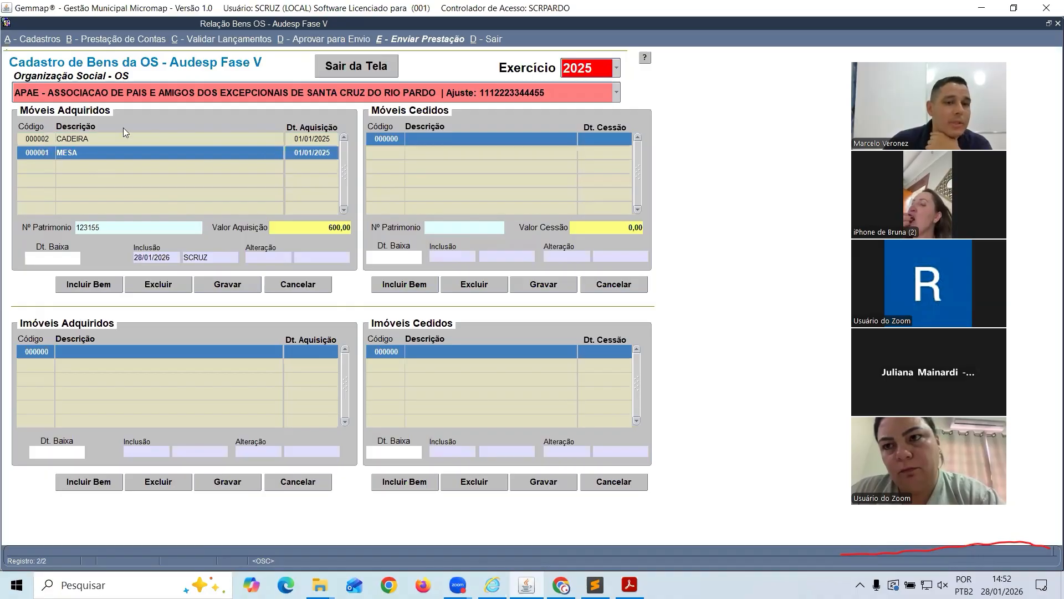
pyautogui.click(331, 68)
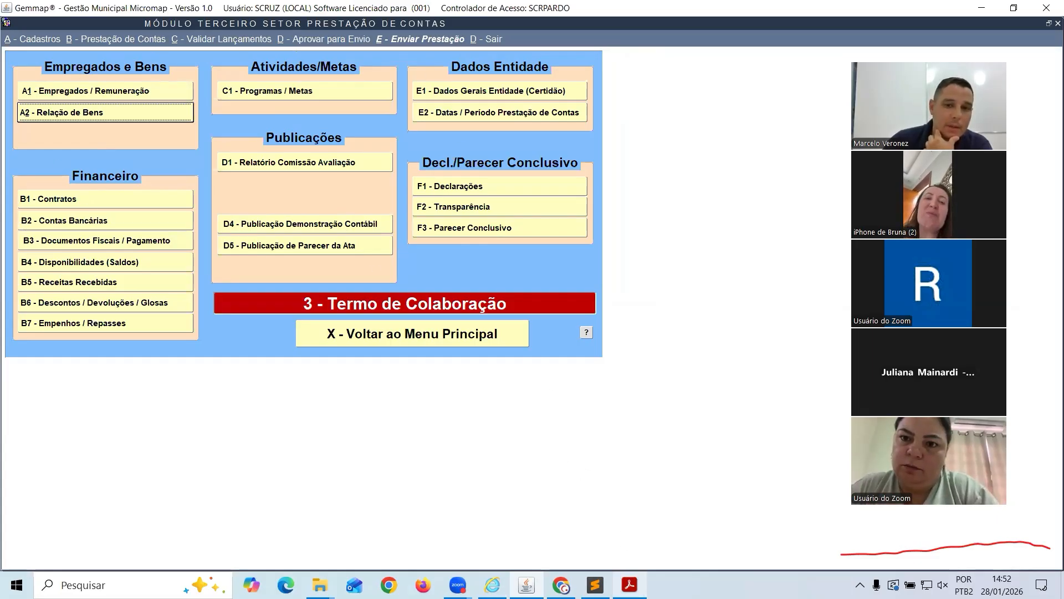
# Zoom in on the TCESP manual and scroll up to the data-block list with Empregados e Bens
pyautogui.moveTo(629, 584)
pyautogui.click(615, 515)
pyautogui.scroll(3, 573, 368)
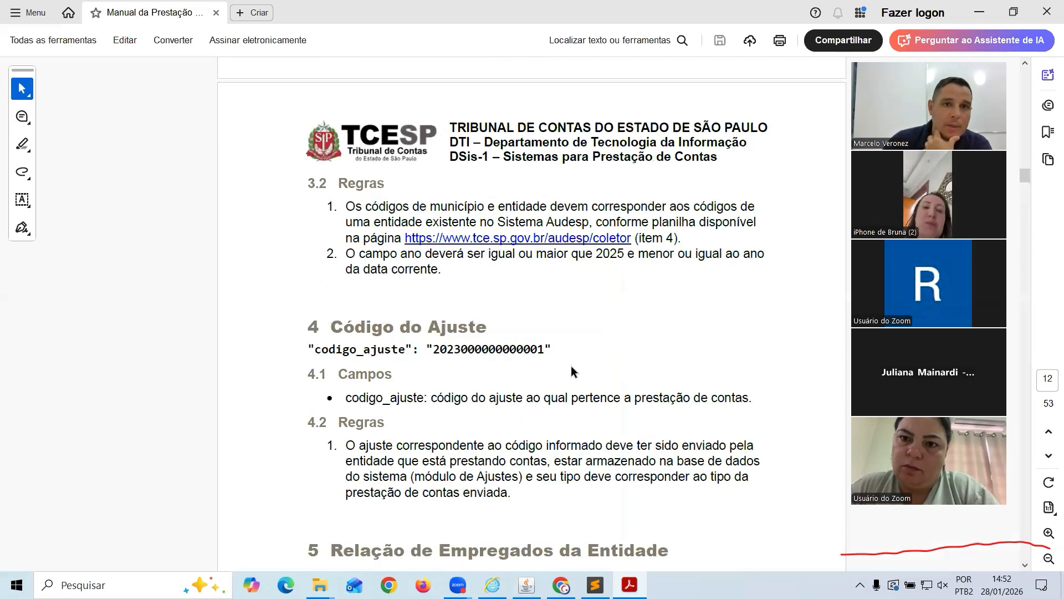
pyautogui.scroll(10, 571, 366)
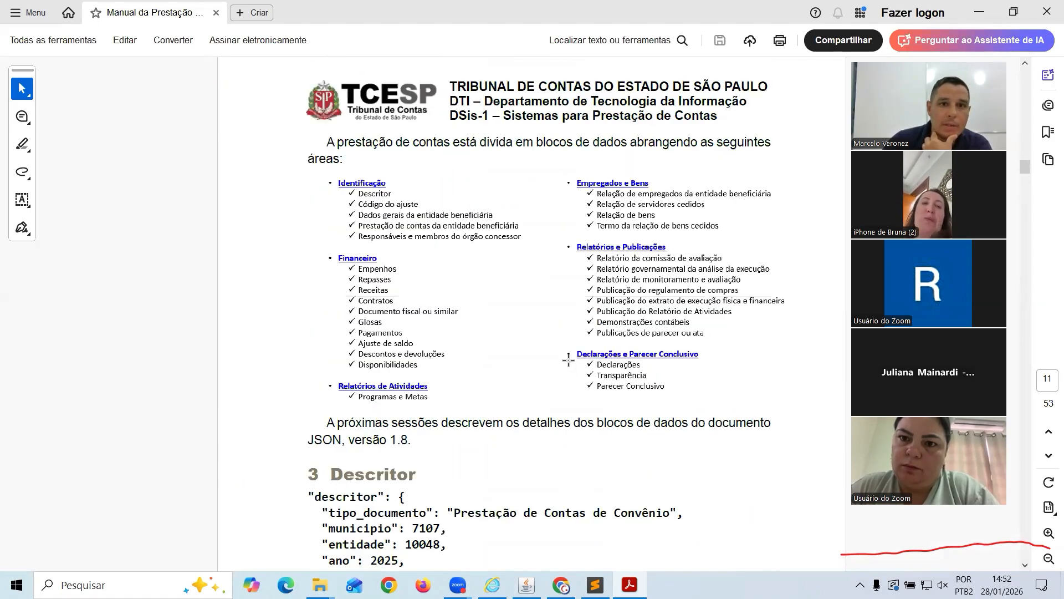
pyautogui.scroll(1, 569, 360)
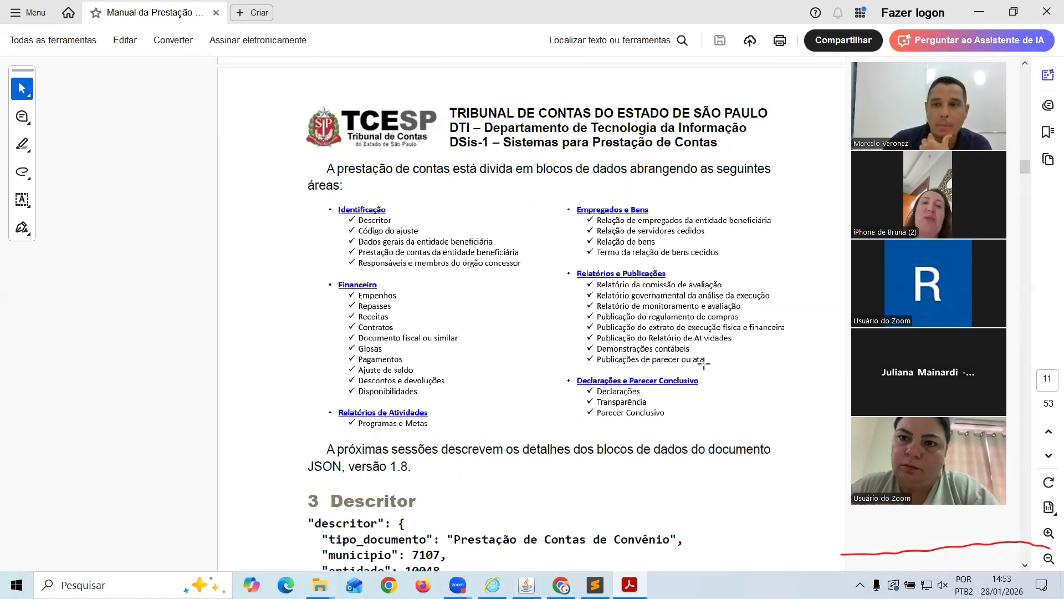
pyautogui.click(1047, 533)
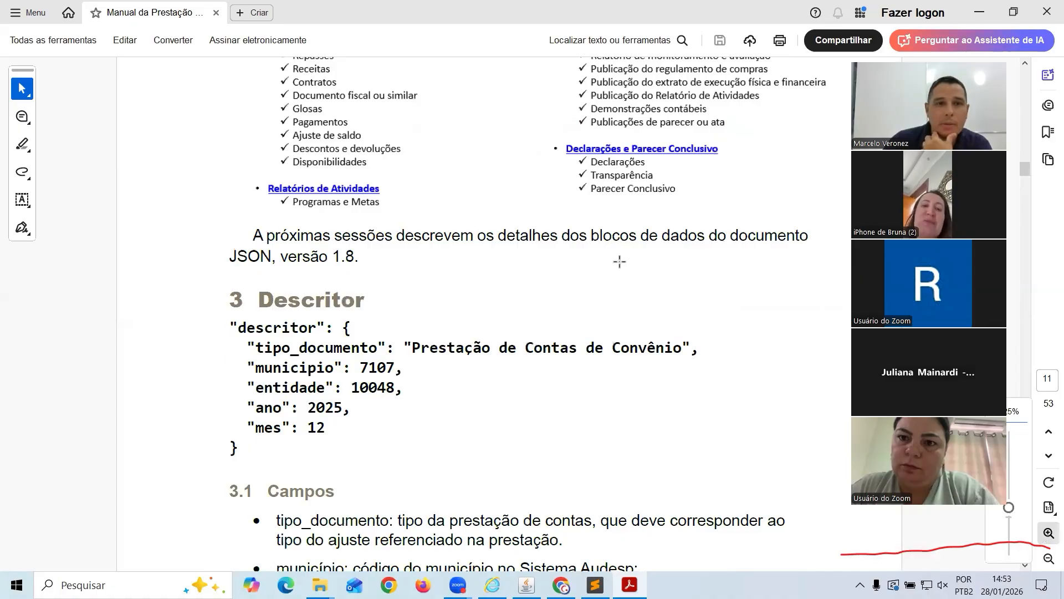
pyautogui.scroll(5, 513, 209)
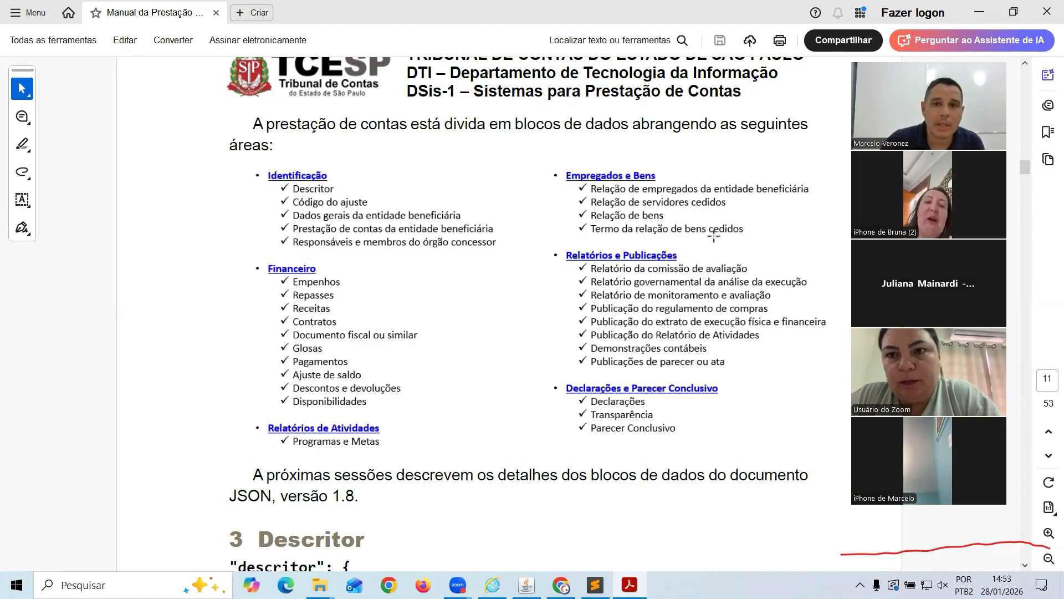
# Briefly open and close A2 - Relação de Bens, consult the manual, then return to Gemmap's menu
pyautogui.hotkey('alt', 'Tab')
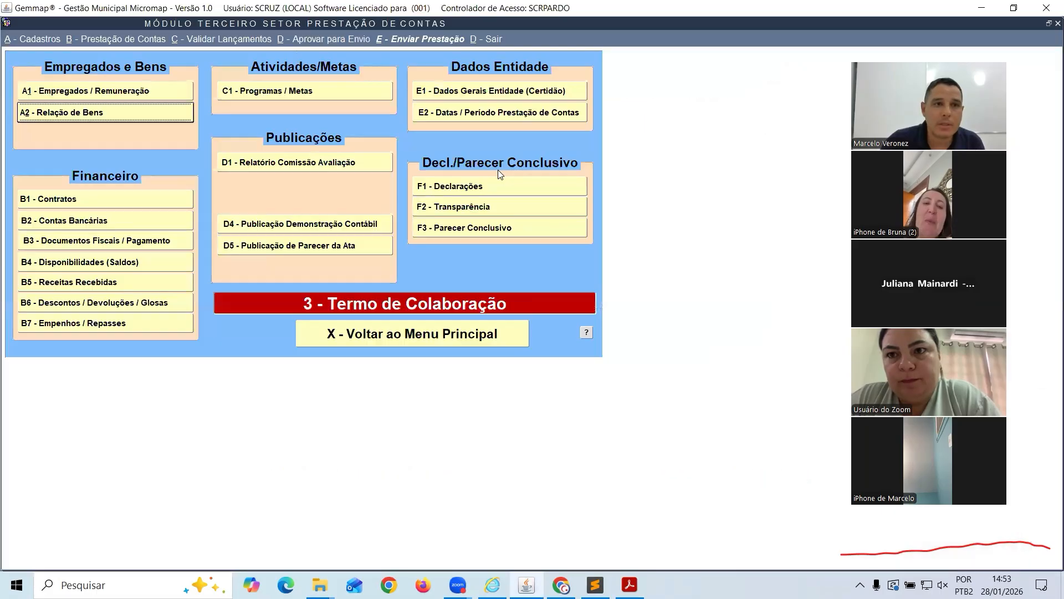
pyautogui.click(164, 116)
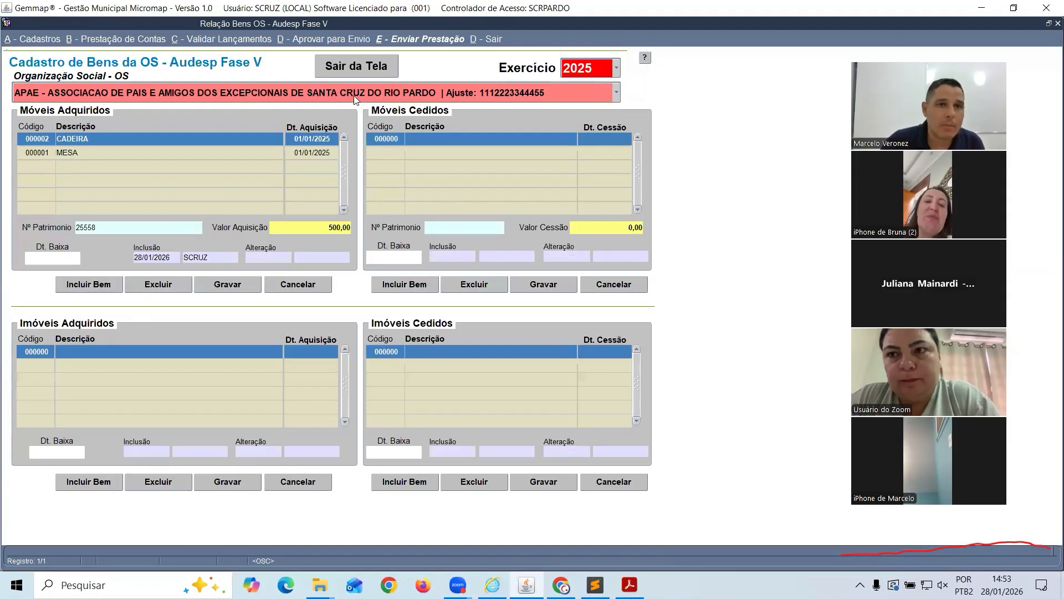
pyautogui.click(357, 69)
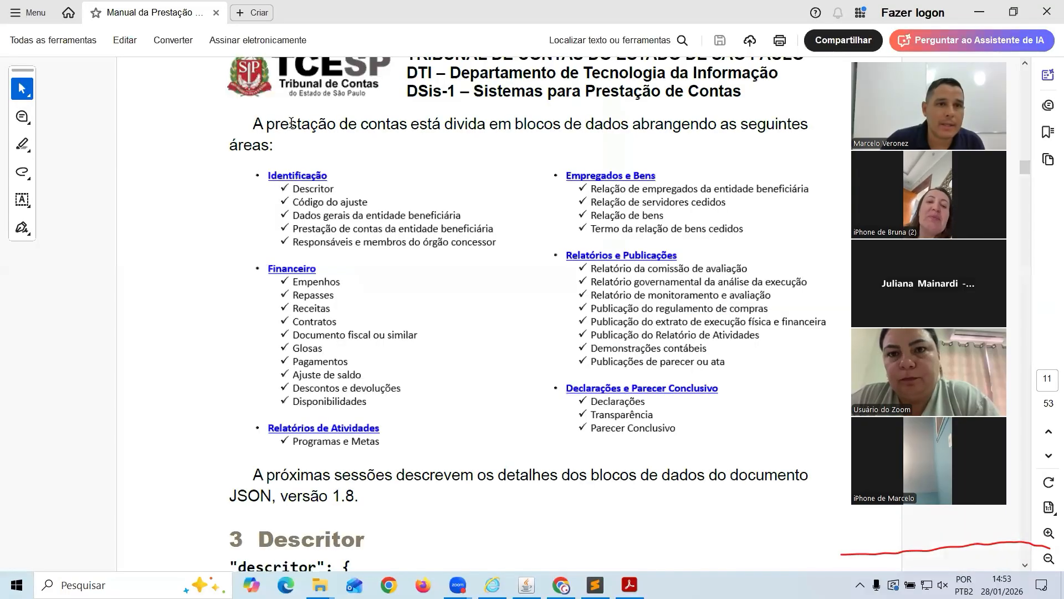
pyautogui.hotkey('alt', 'Tab')
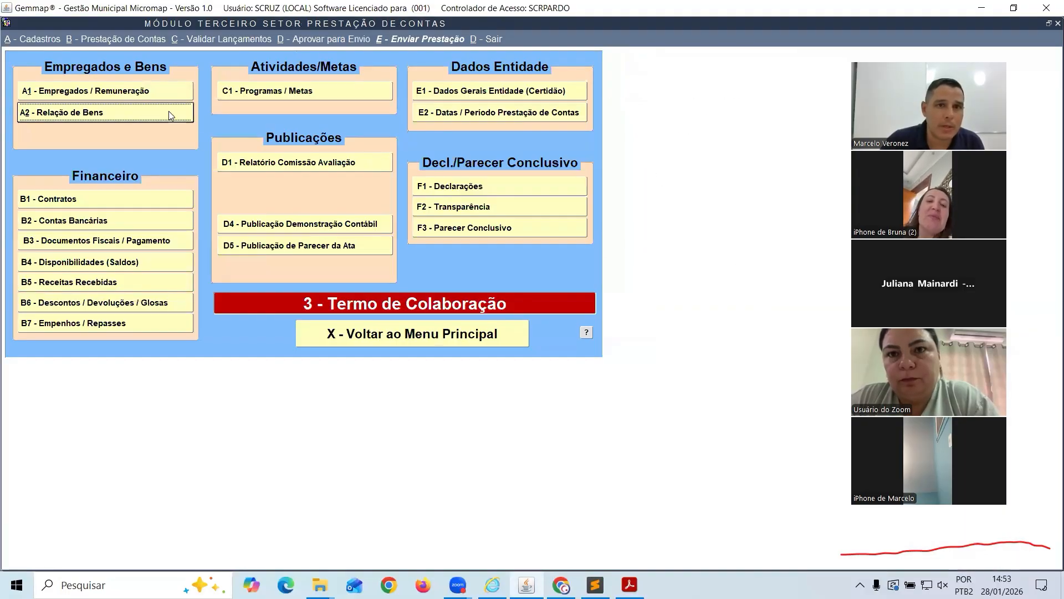
pyautogui.hotkey('alt', 'Tab')
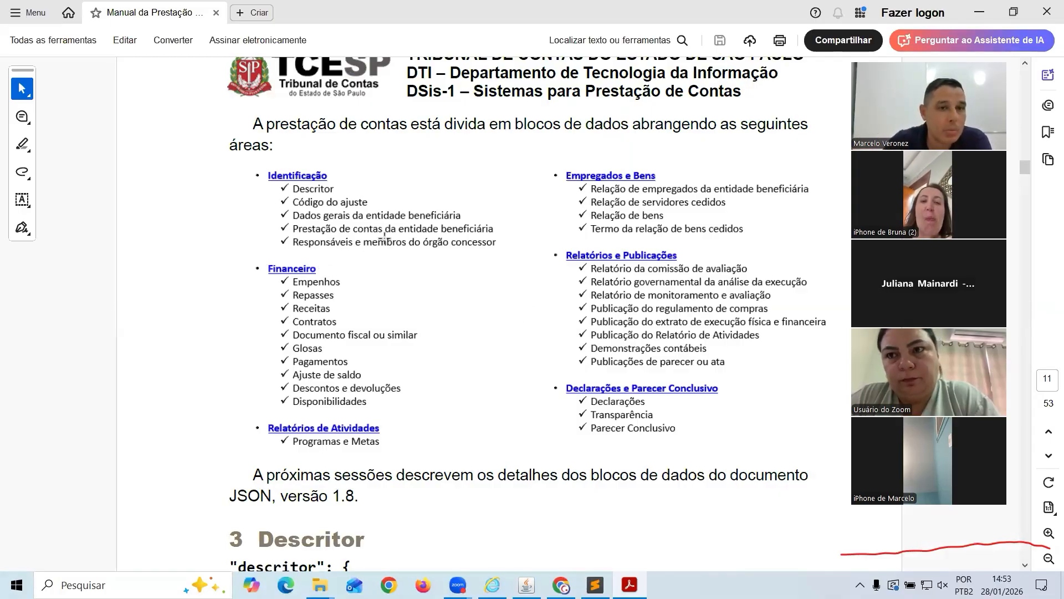
pyautogui.hotkey('alt', 'Tab')
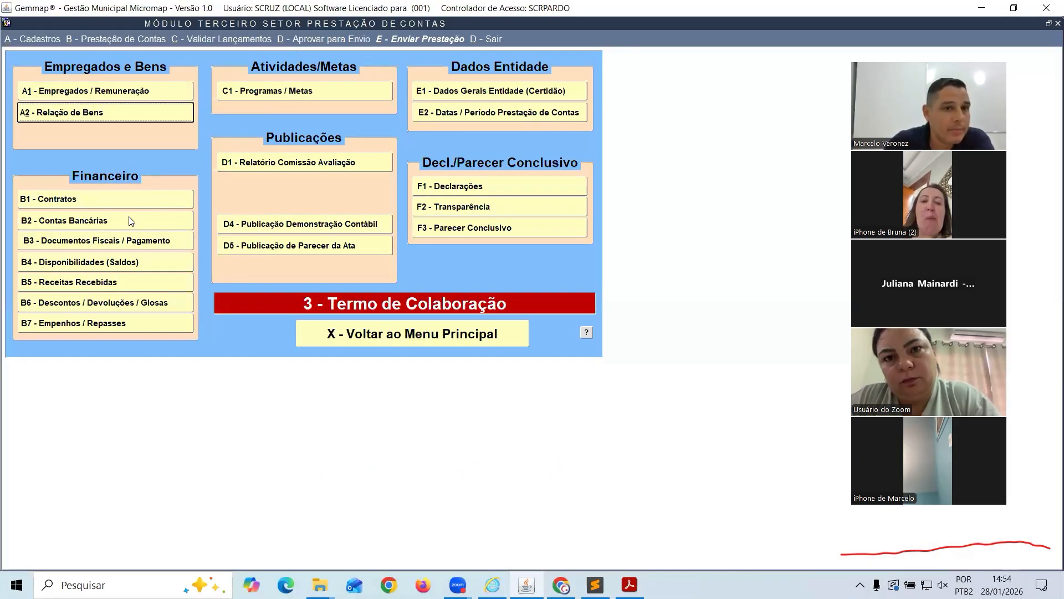
# Open B1 - Contratos and enter contract 12322588, CNPJ document 1225588, supplier EMPRESA DE INTERNET
pyautogui.click(34, 200)
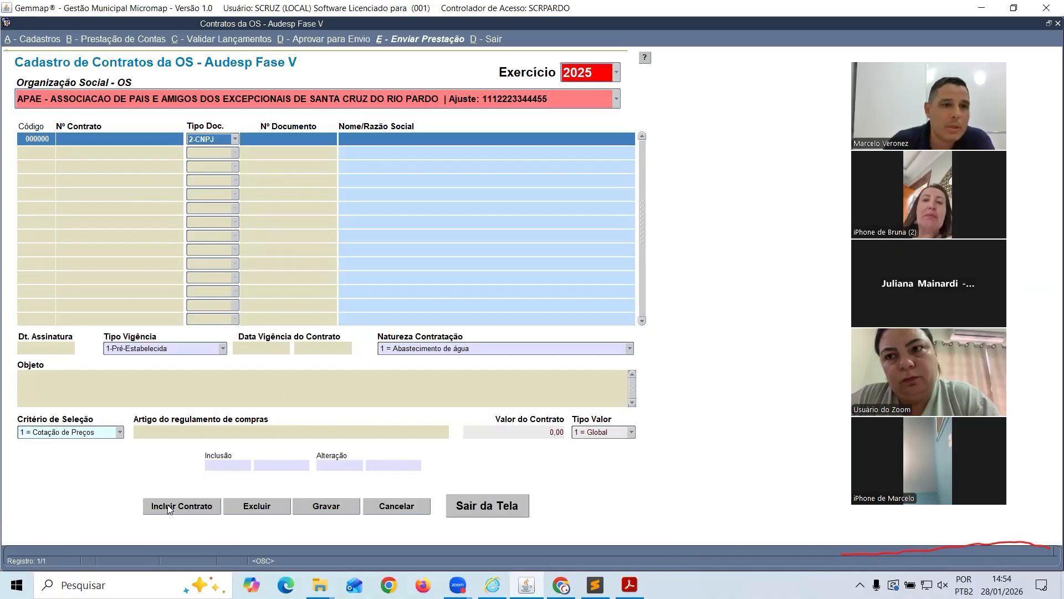
pyautogui.write('12')
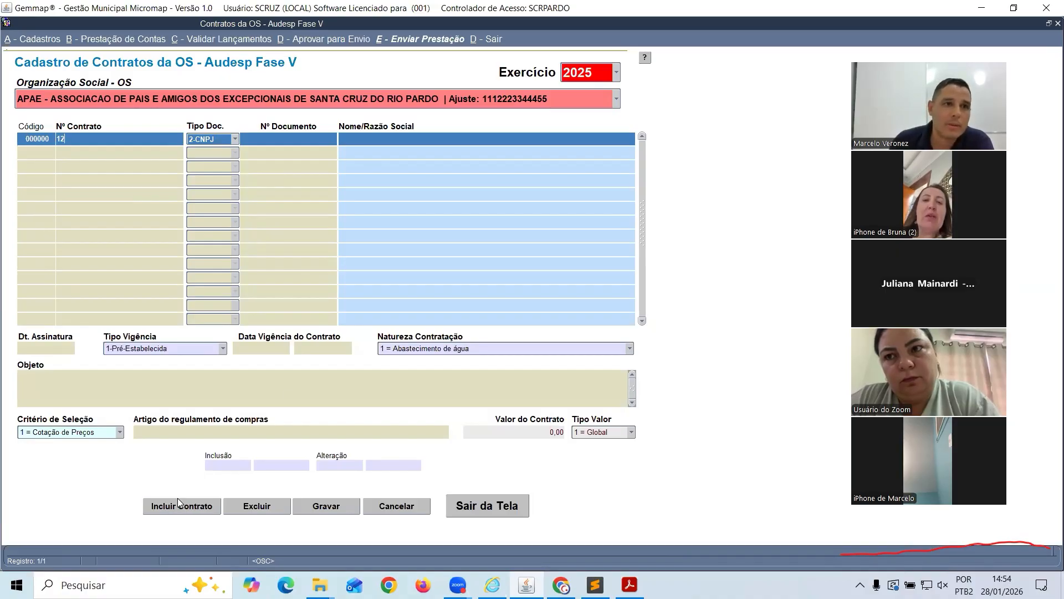
pyautogui.write('322588')
pyautogui.press('Tab')
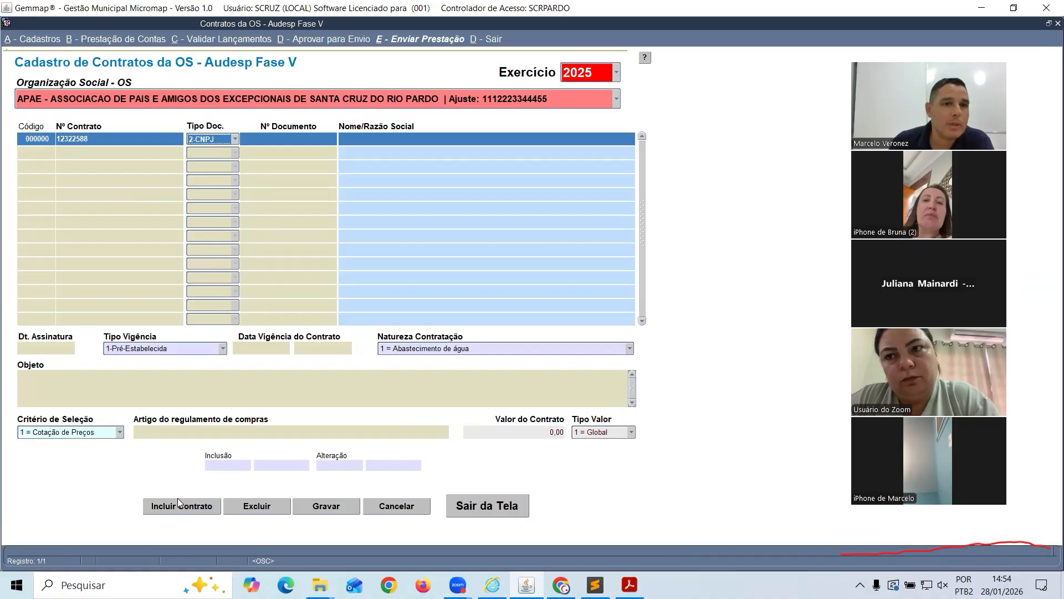
pyautogui.press('Tab')
pyautogui.write('1')
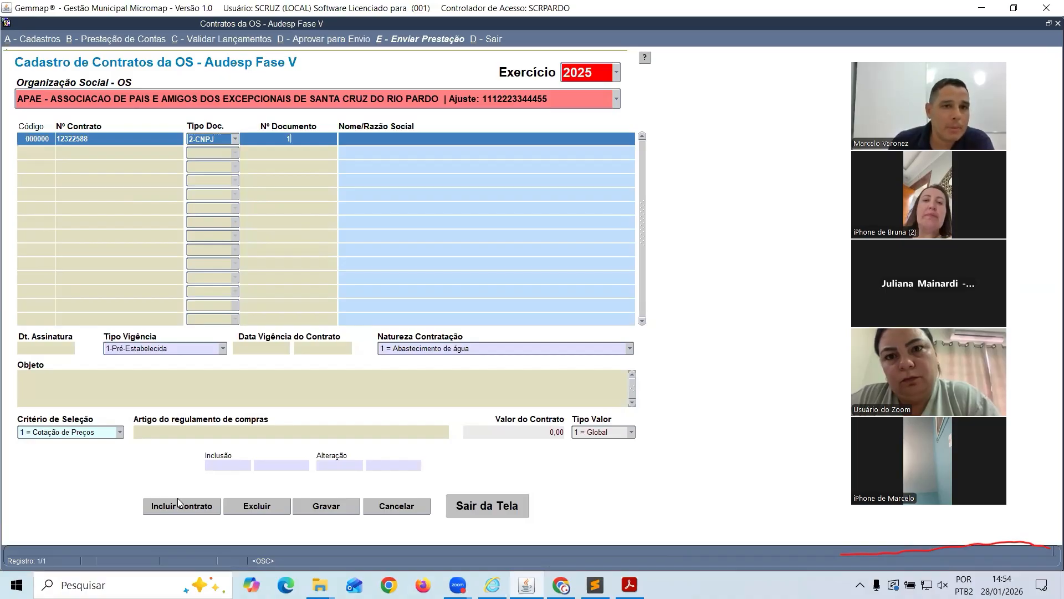
pyautogui.write('225588')
pyautogui.press('Tab')
pyautogui.write('EMPRE')
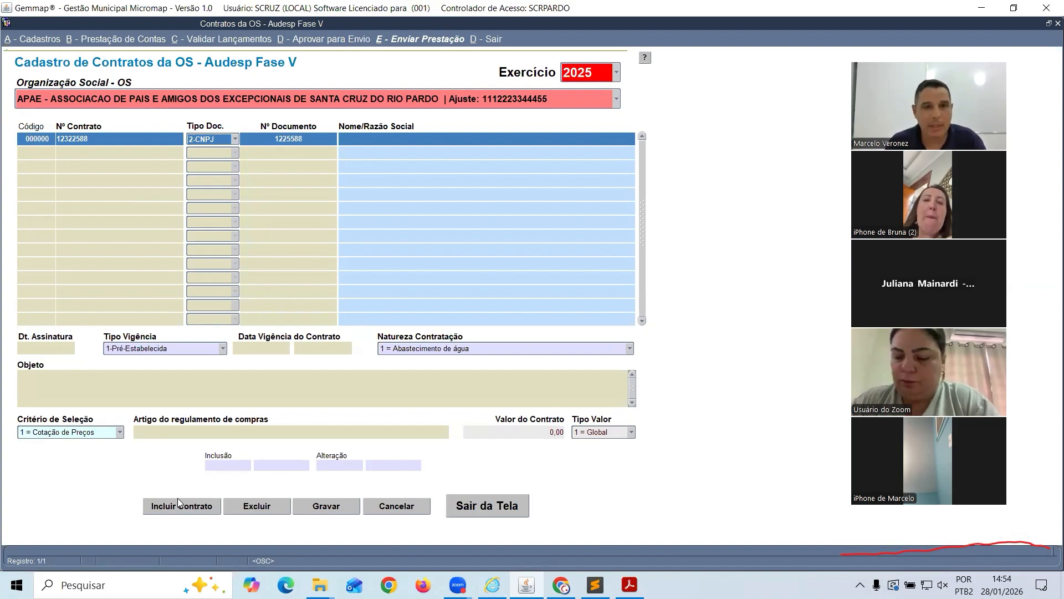
pyautogui.write('SA DE INTERNET')
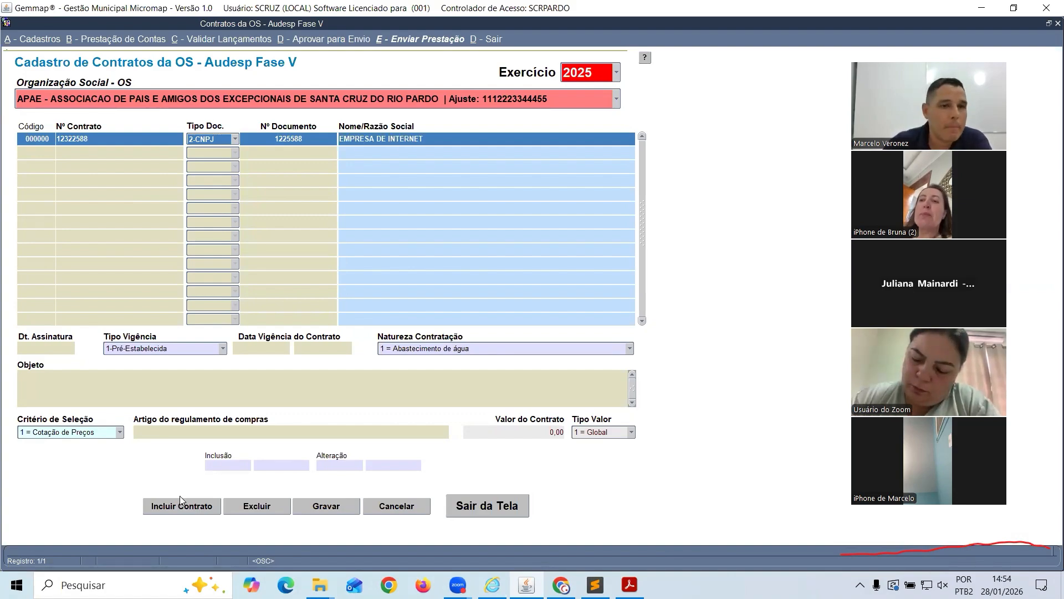
# Set signing date 01/09/2025, validity 1-Pré-Estabelecida from 01/09/2025 to 31/12/2026
pyautogui.click(47, 346)
pyautogui.write('01092025')
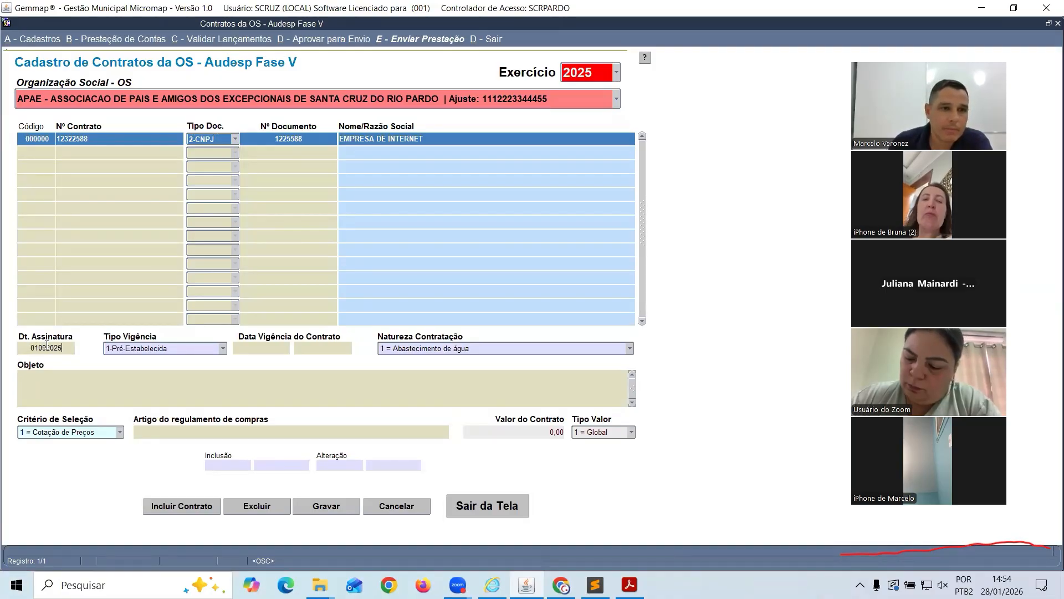
pyautogui.press('Tab')
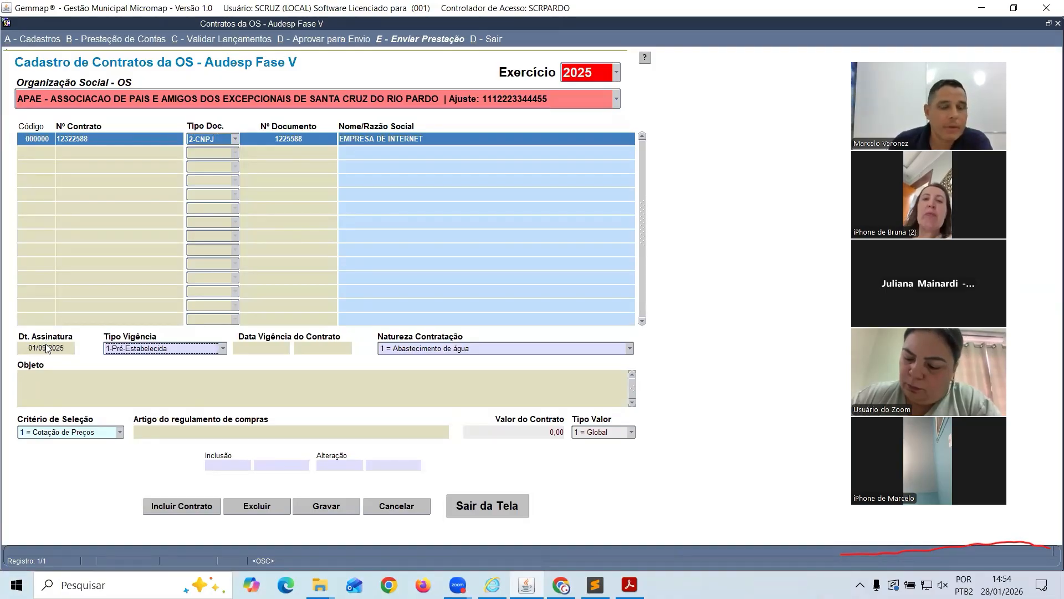
pyautogui.click(224, 351)
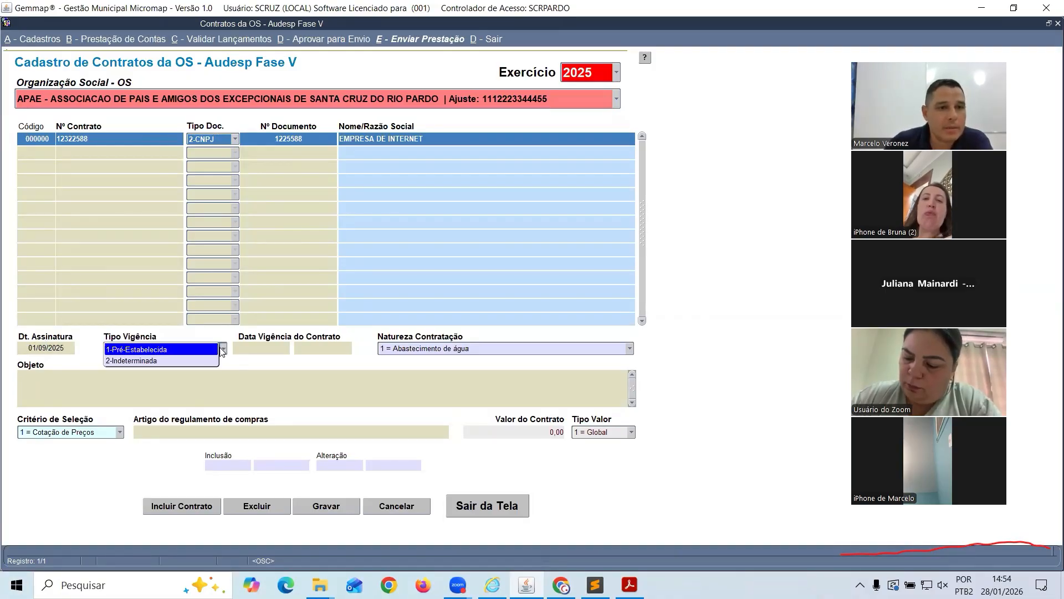
pyautogui.click(162, 351)
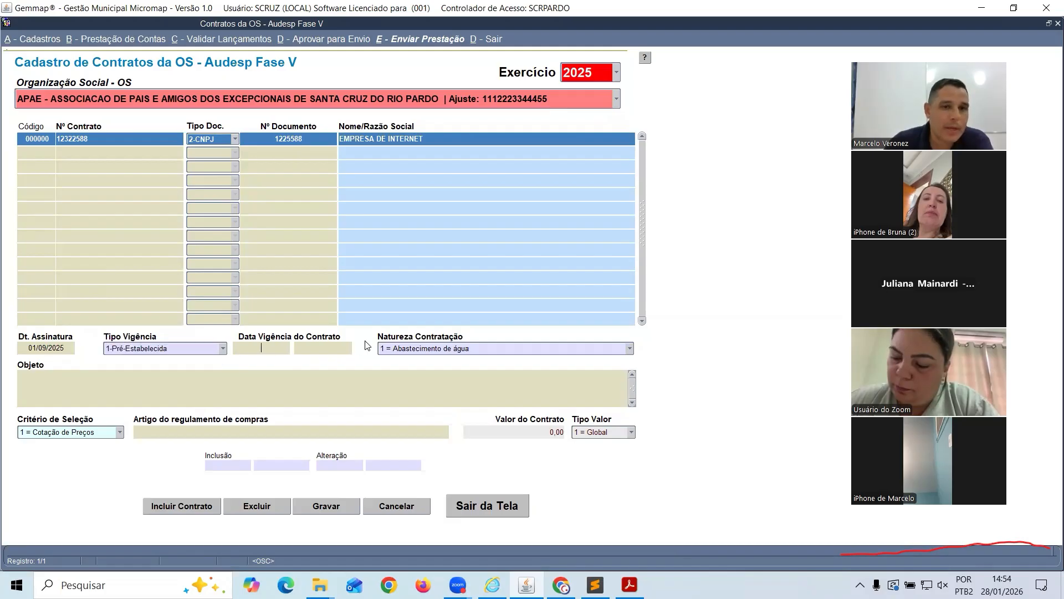
pyautogui.write('01012025')
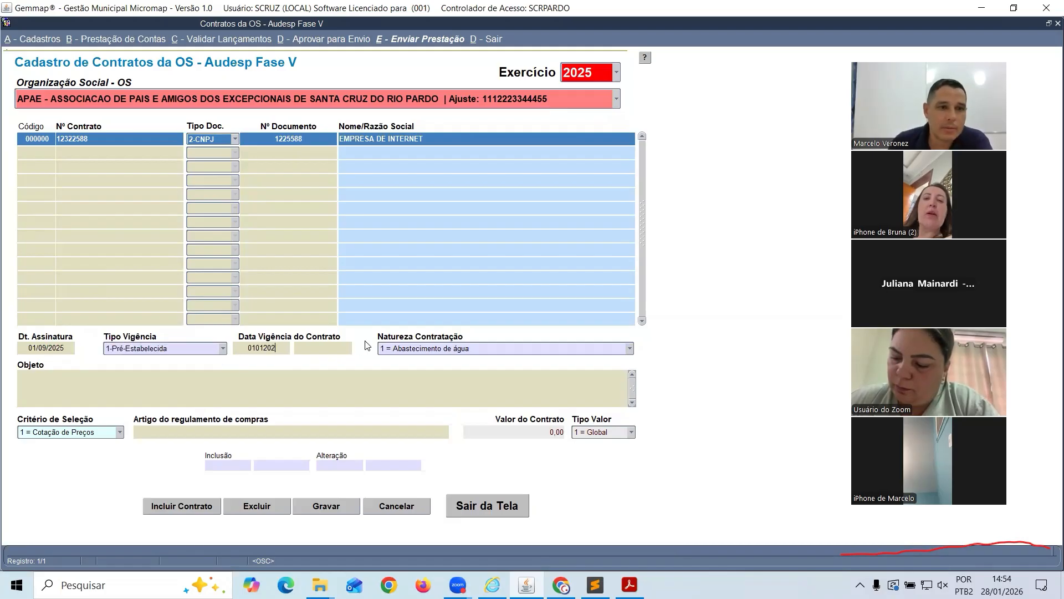
pyautogui.press('BackSpace')
pyautogui.press('BackSpace')
pyautogui.press('BackSpace')
pyautogui.press('BackSpace')
pyautogui.press('BackSpace')
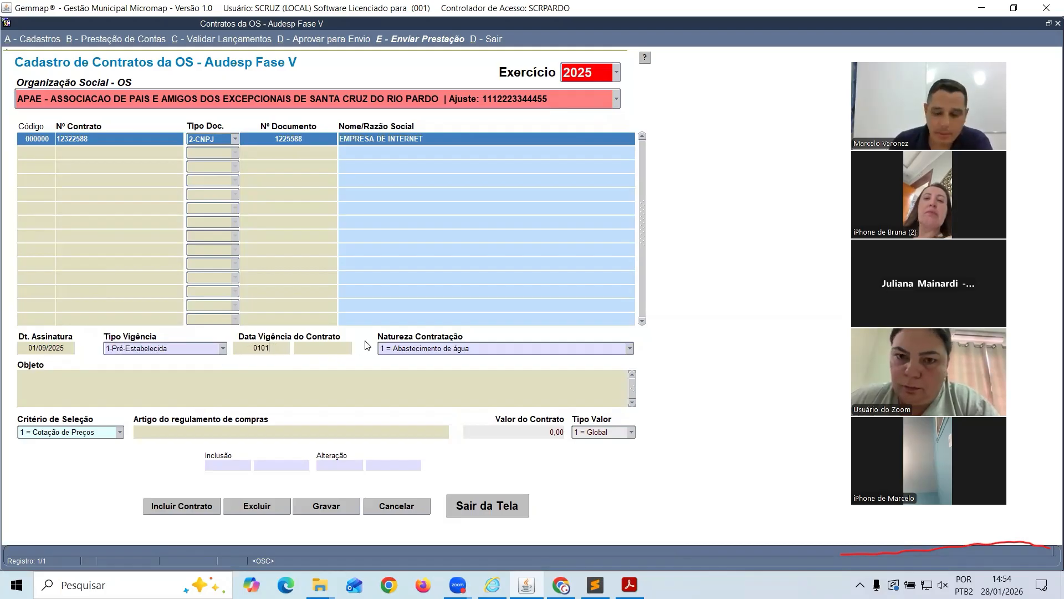
pyautogui.write('9/2025')
pyautogui.press('Tab')
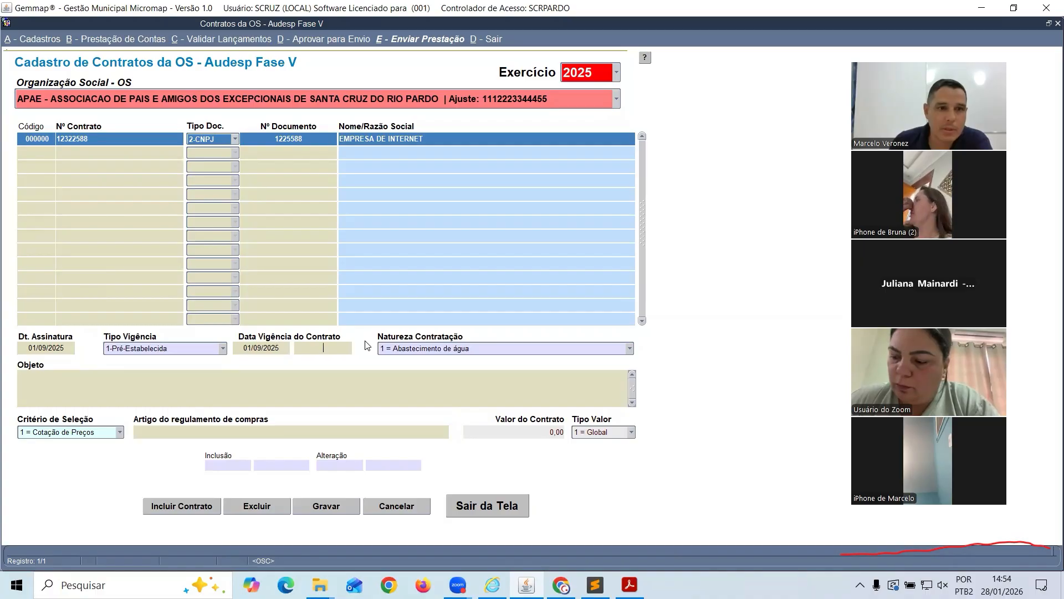
pyautogui.write('31122026')
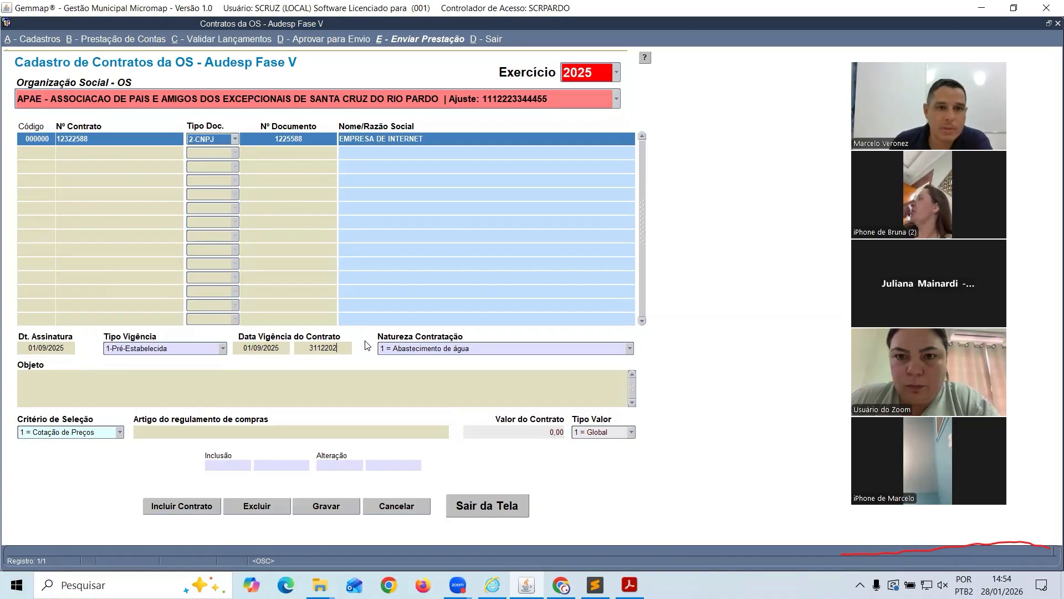
pyautogui.press('Tab')
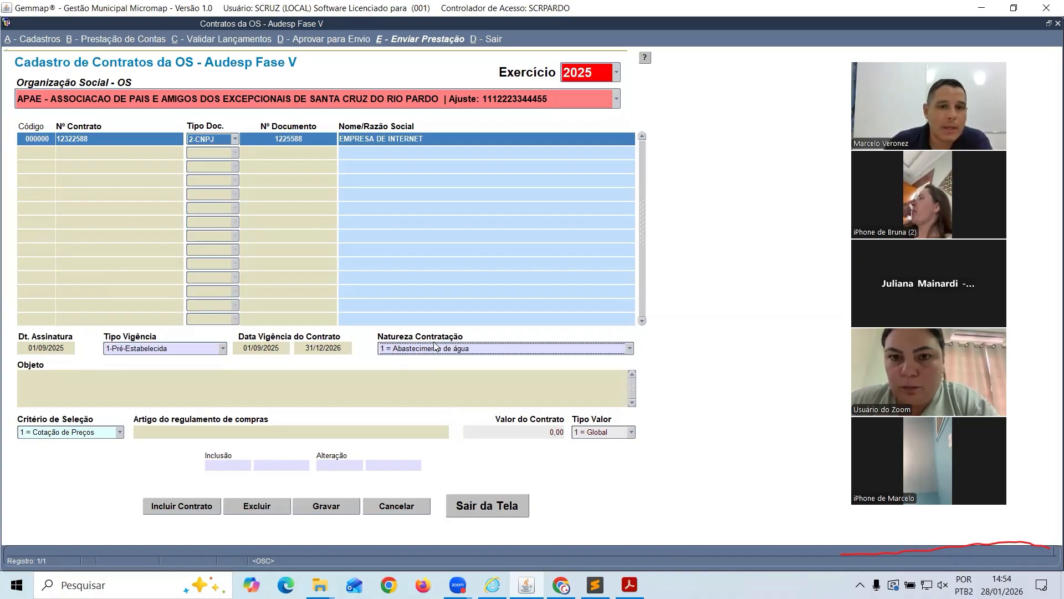
# Browse the Natureza Contratação list for the contract's nature
pyautogui.click(465, 350)
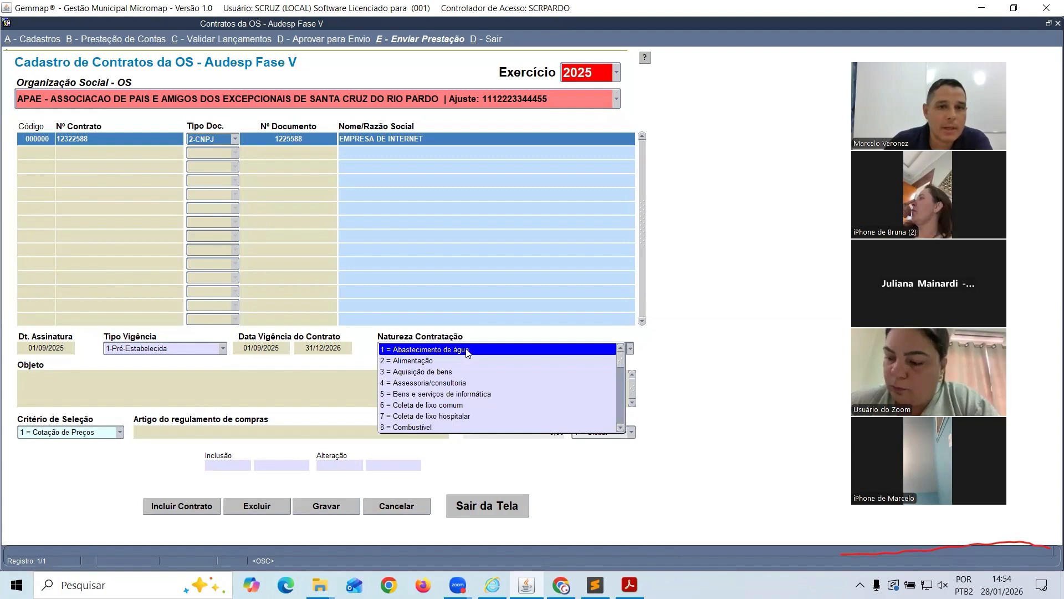
pyautogui.scroll(-1, 464, 370)
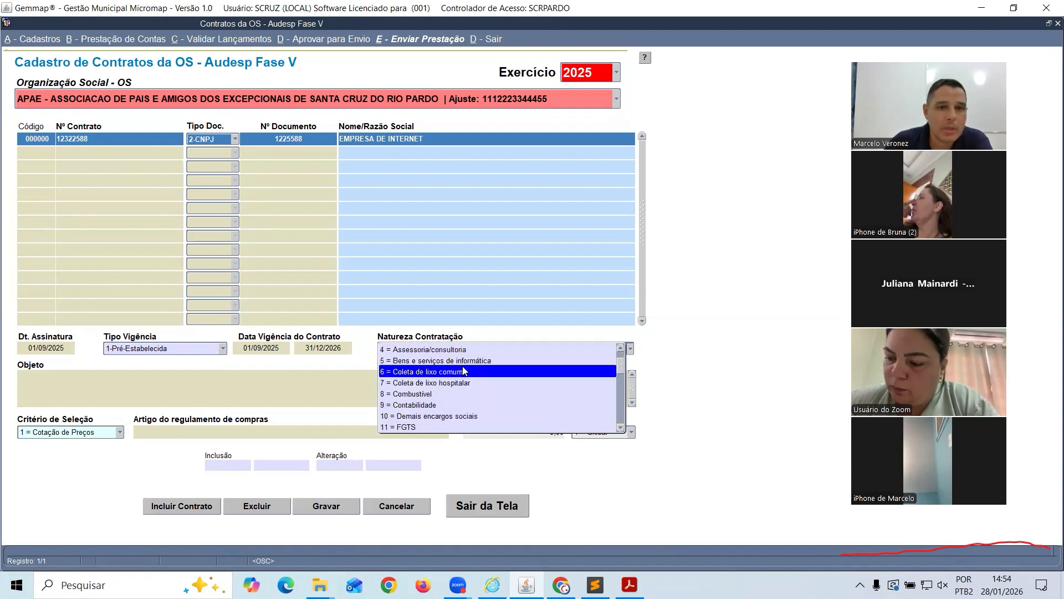
pyautogui.scroll(-2, 464, 374)
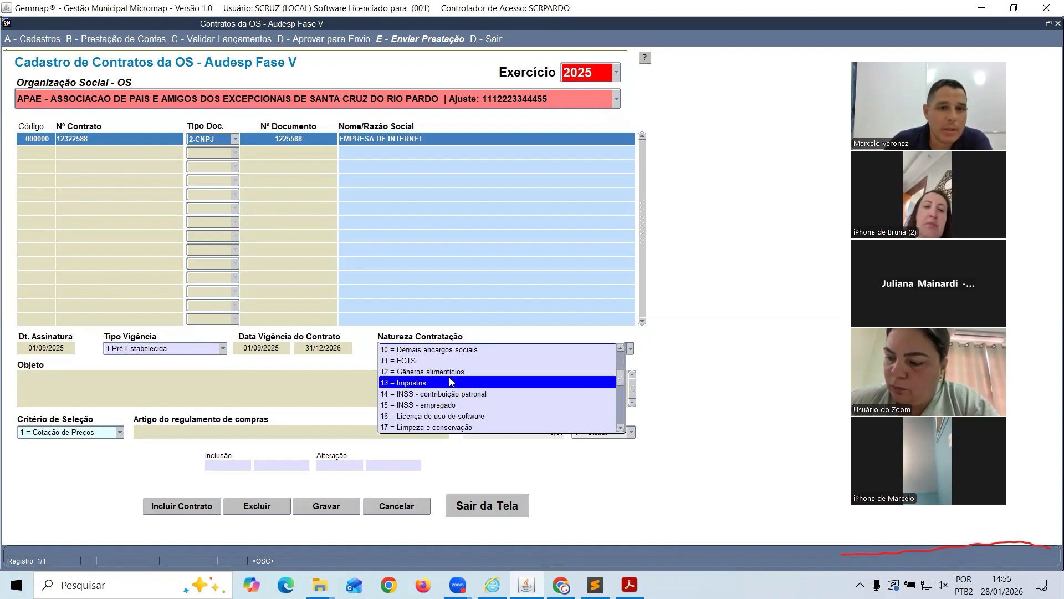
pyautogui.scroll(-1, 451, 380)
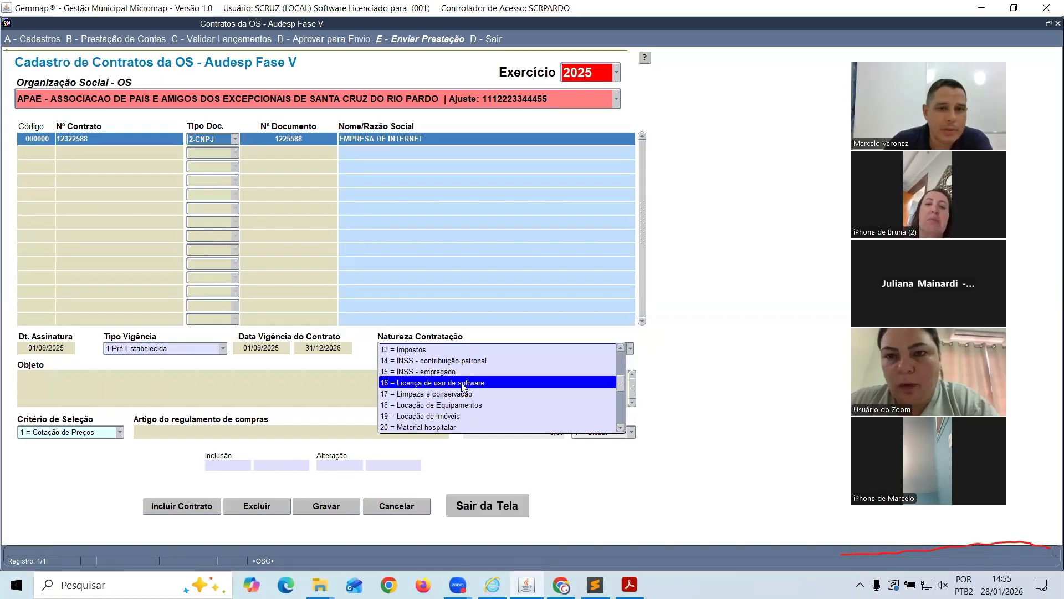
pyautogui.scroll(-2, 463, 387)
pyautogui.scroll(-3, 458, 387)
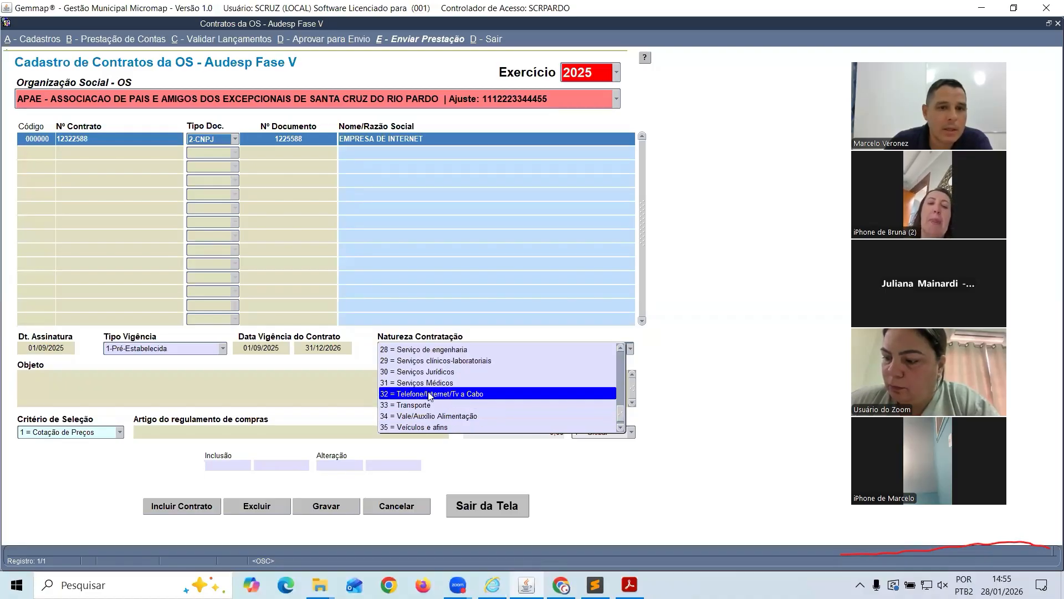
# Set the nature to 32 = Telefone/Internet/Tv a Cabo and the Objeto to 'teste'
pyautogui.click(456, 393)
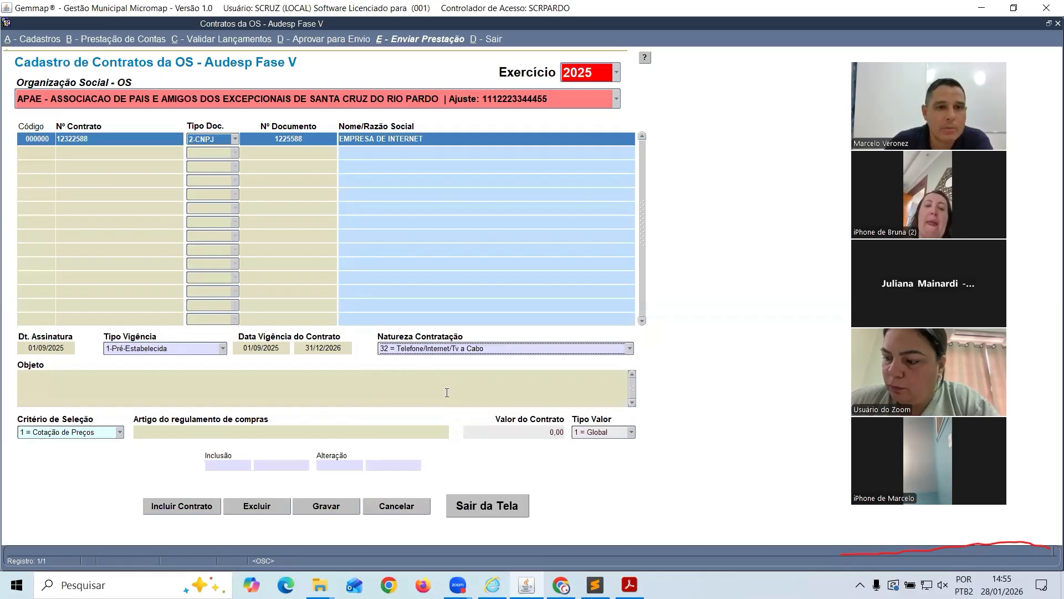
pyautogui.click(92, 378)
pyautogui.write('teste')
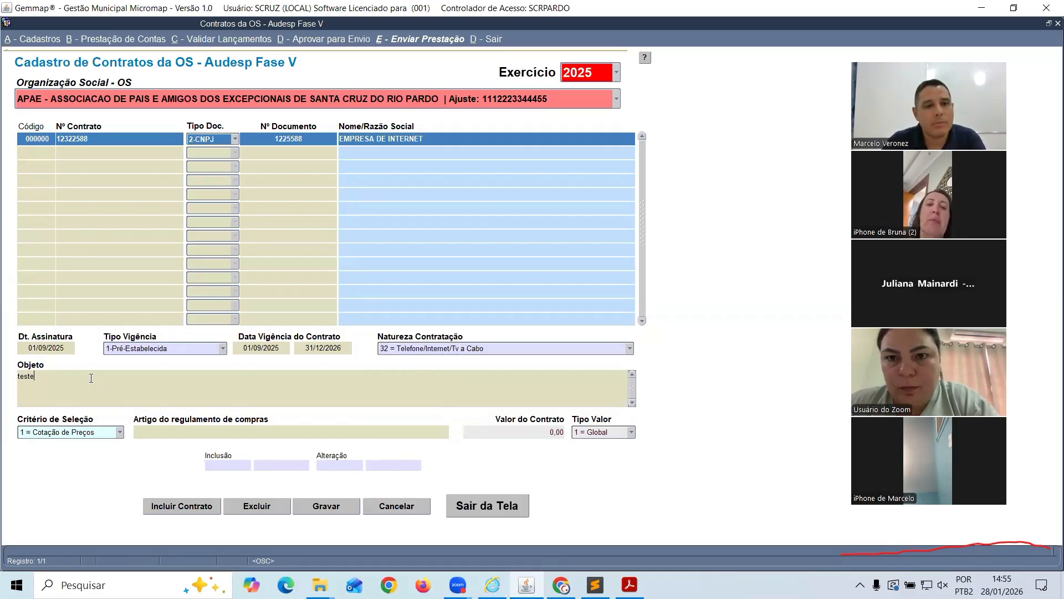
# Choose 2 = Dispensa, article 'teste', and a contract value of 12.000,00
pyautogui.click(118, 435)
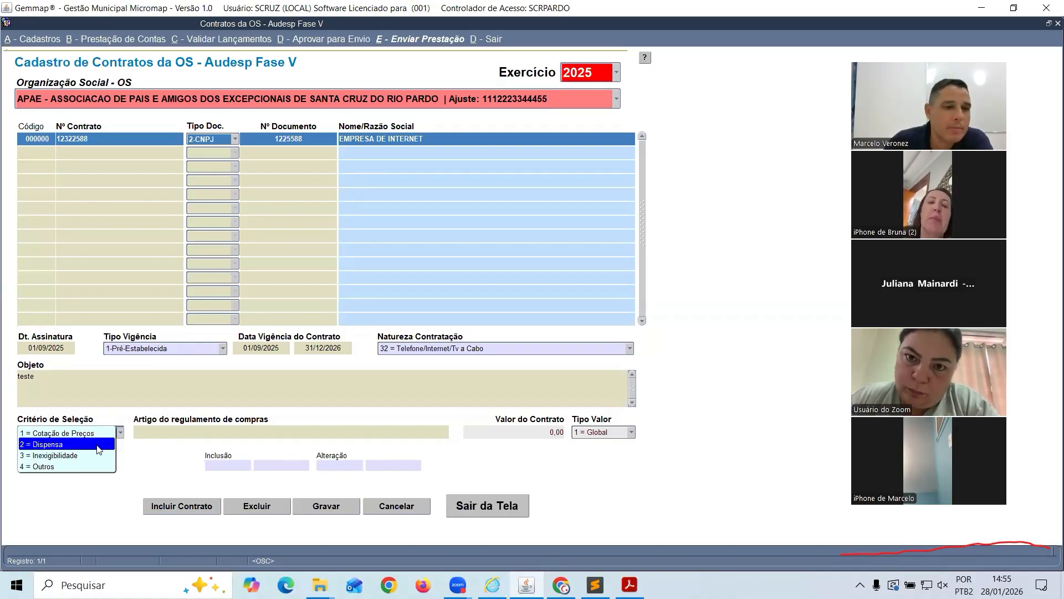
pyautogui.click(98, 448)
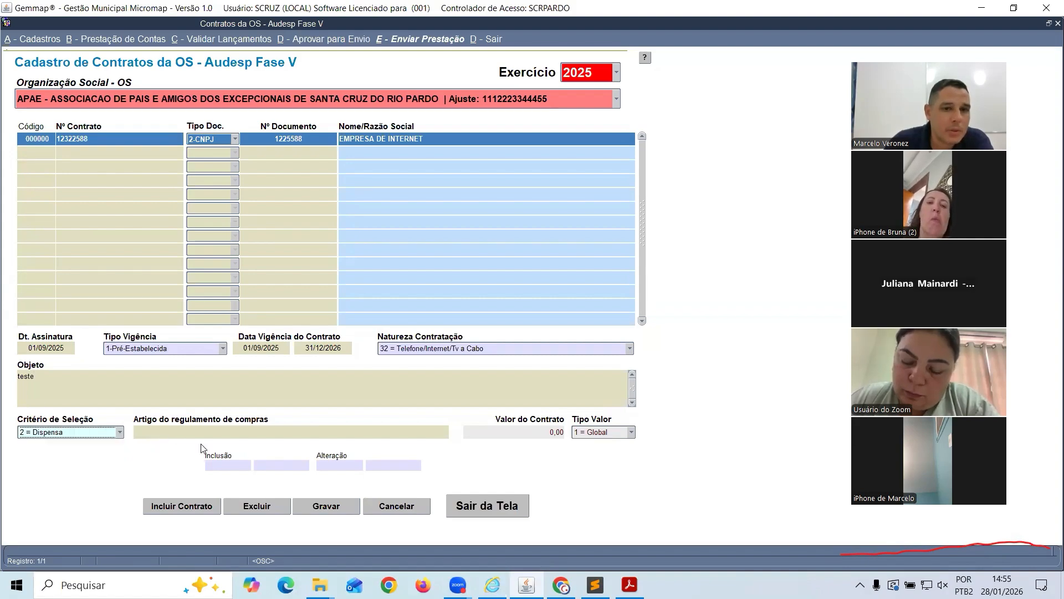
pyautogui.click(219, 437)
pyautogui.click(541, 437)
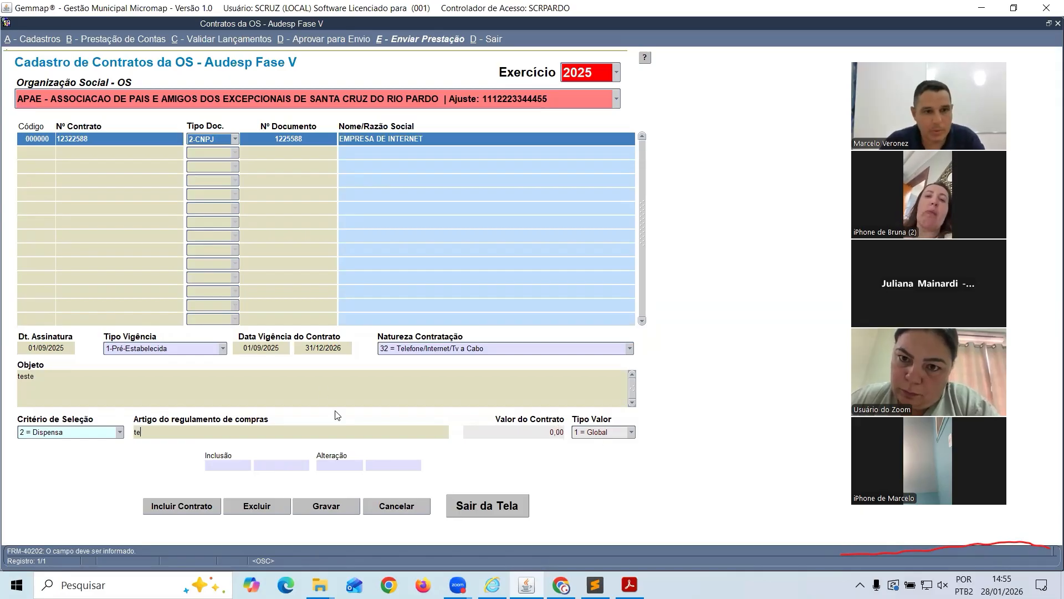
pyautogui.write('teste')
pyautogui.press('Tab')
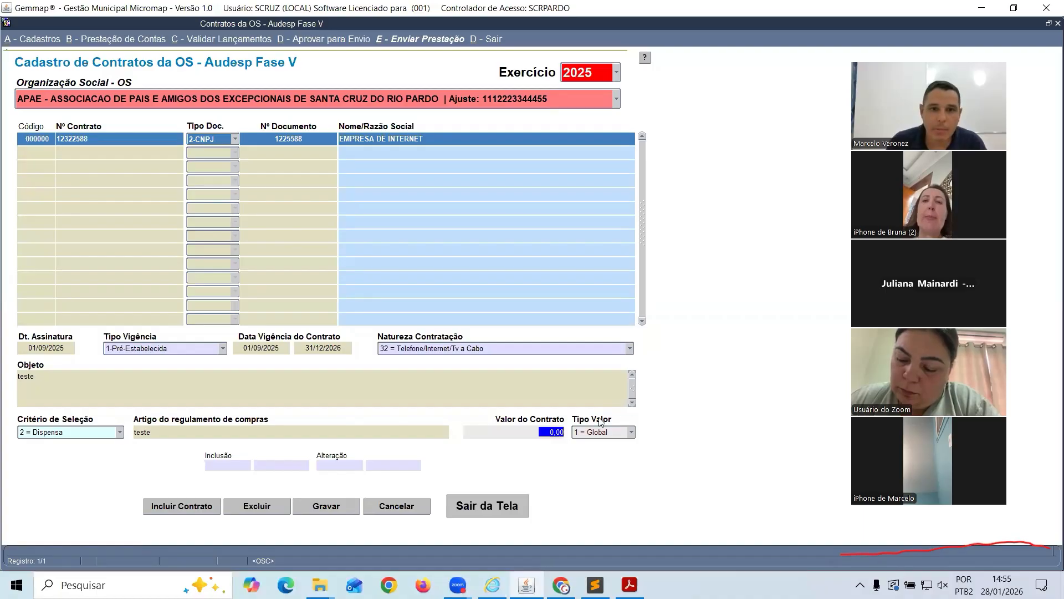
pyautogui.write('12.000')
pyautogui.press('Tab')
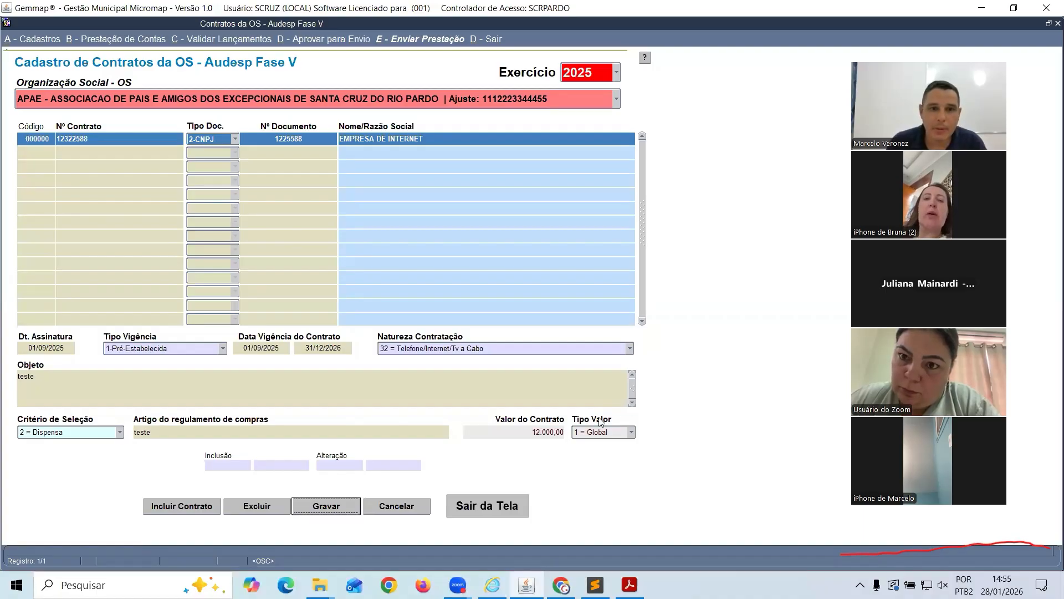
# Save contract 12322588, then reselect APAE to confirm the saved contract reloads
pyautogui.click(330, 508)
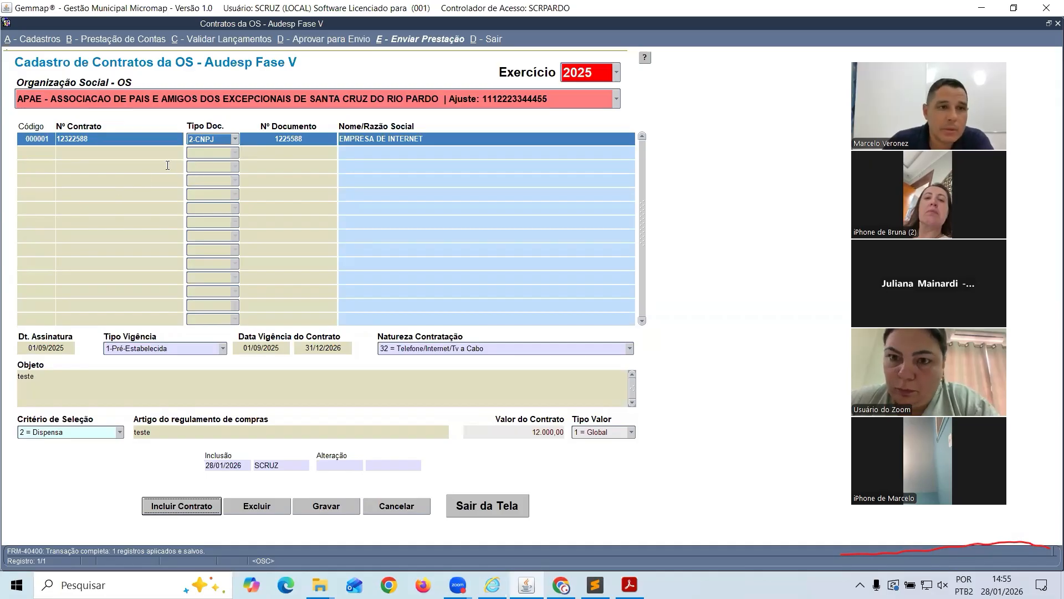
pyautogui.click(139, 97)
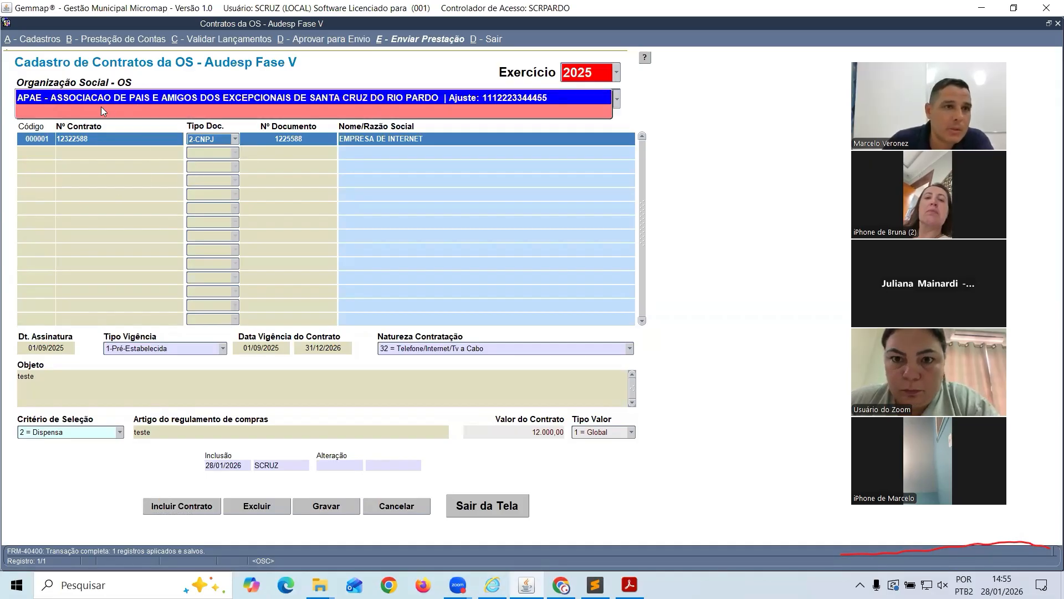
pyautogui.click(54, 114)
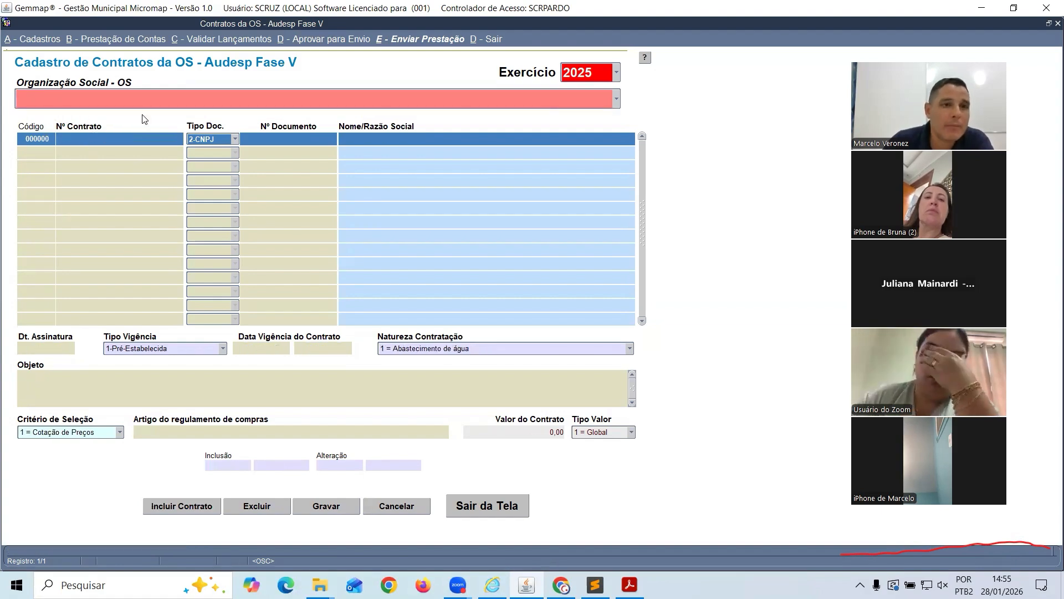
pyautogui.click(136, 99)
pyautogui.click(131, 87)
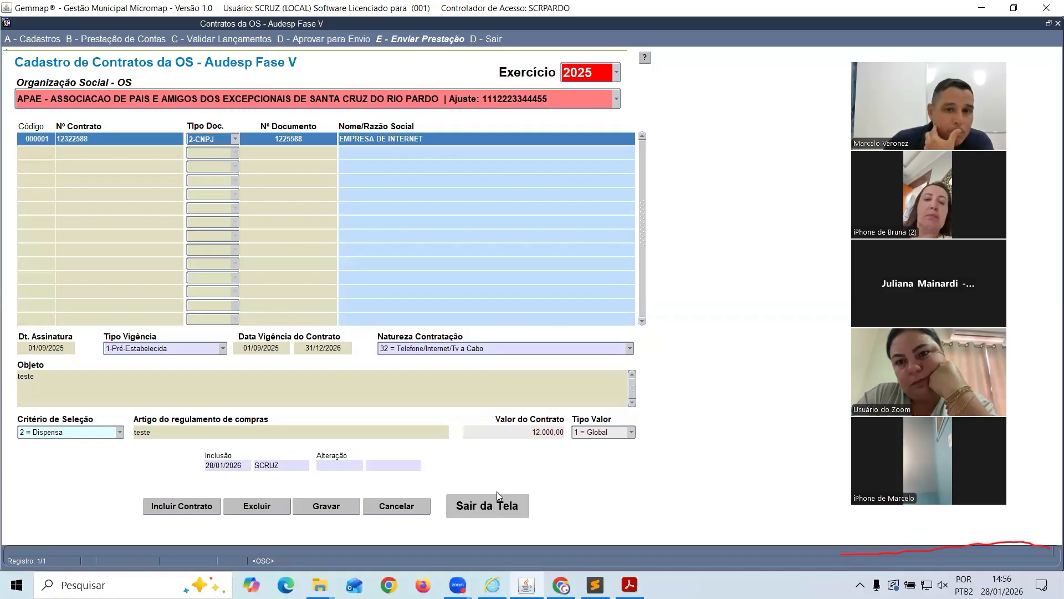
# In B2 - Contas Bancárias, enter the account number, pick 756 - BANCO SICOOB S.A., save, and exit
pyautogui.click(496, 506)
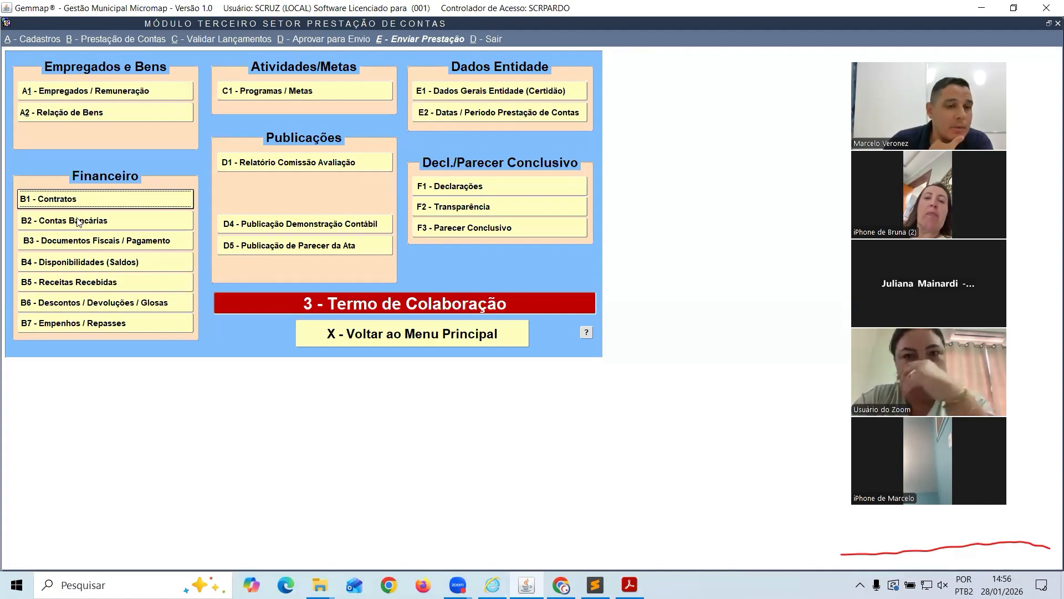
pyautogui.click(166, 220)
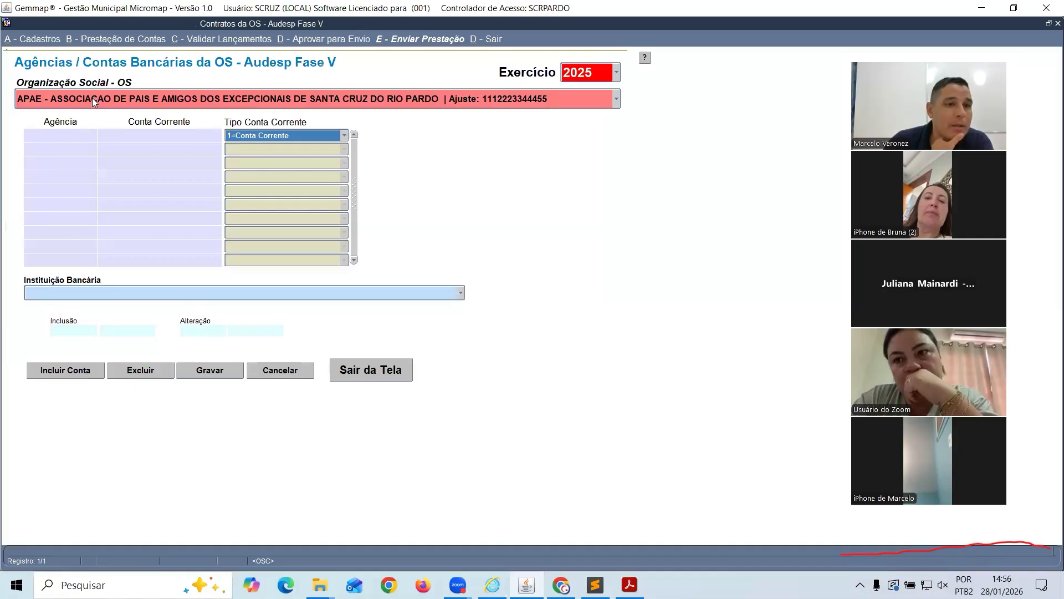
pyautogui.click(78, 372)
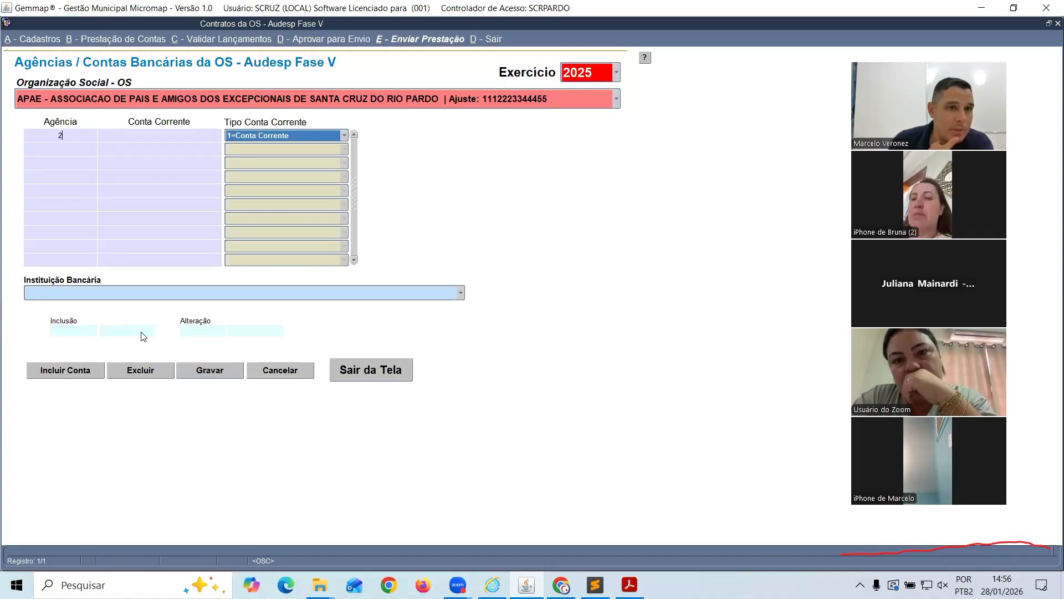
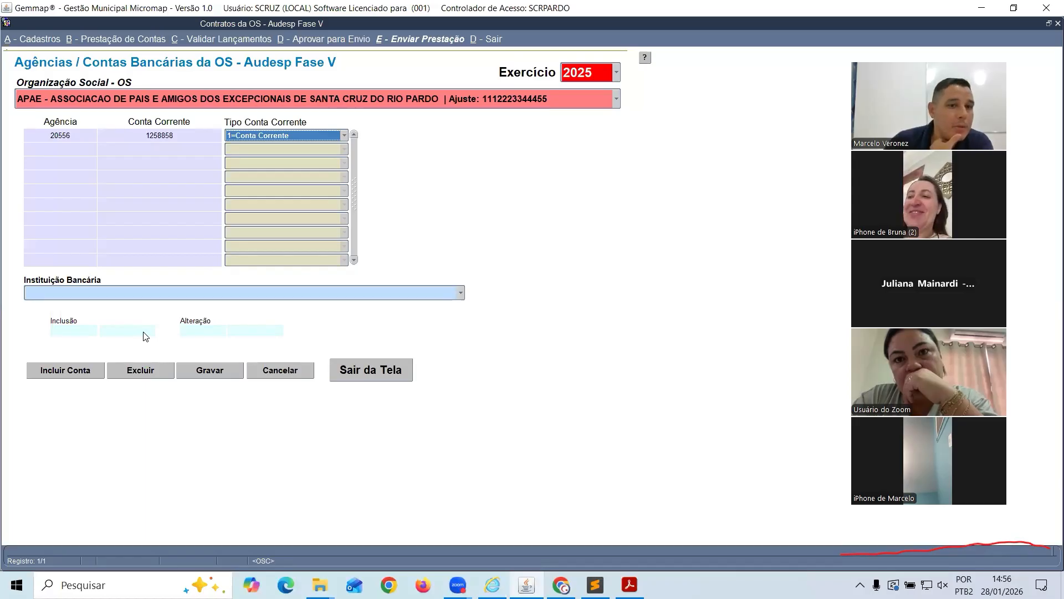
pyautogui.click(95, 296)
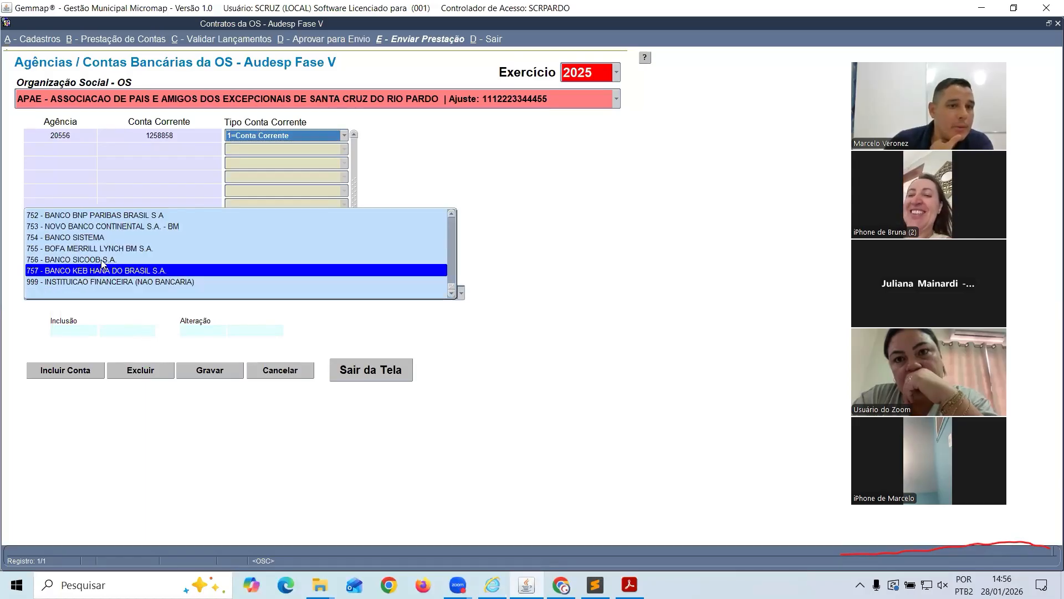
pyautogui.click(58, 260)
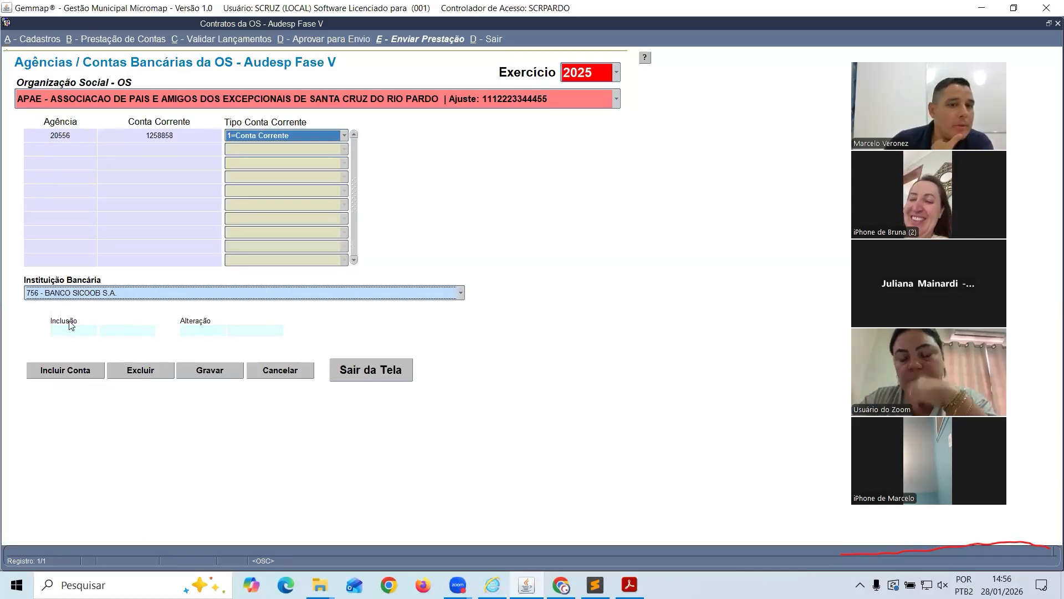
pyautogui.click(206, 370)
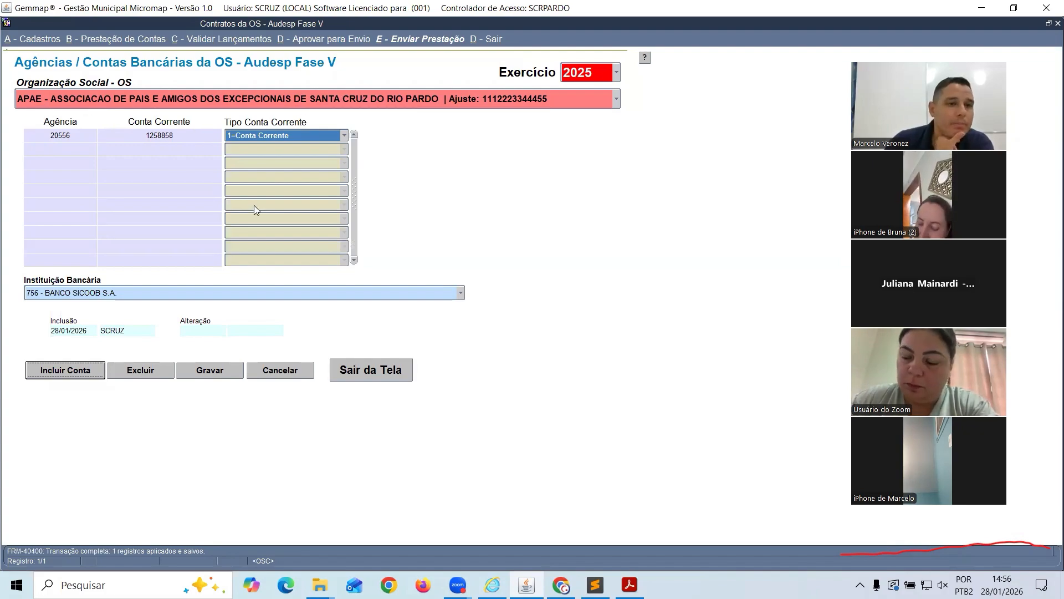
pyautogui.click(354, 368)
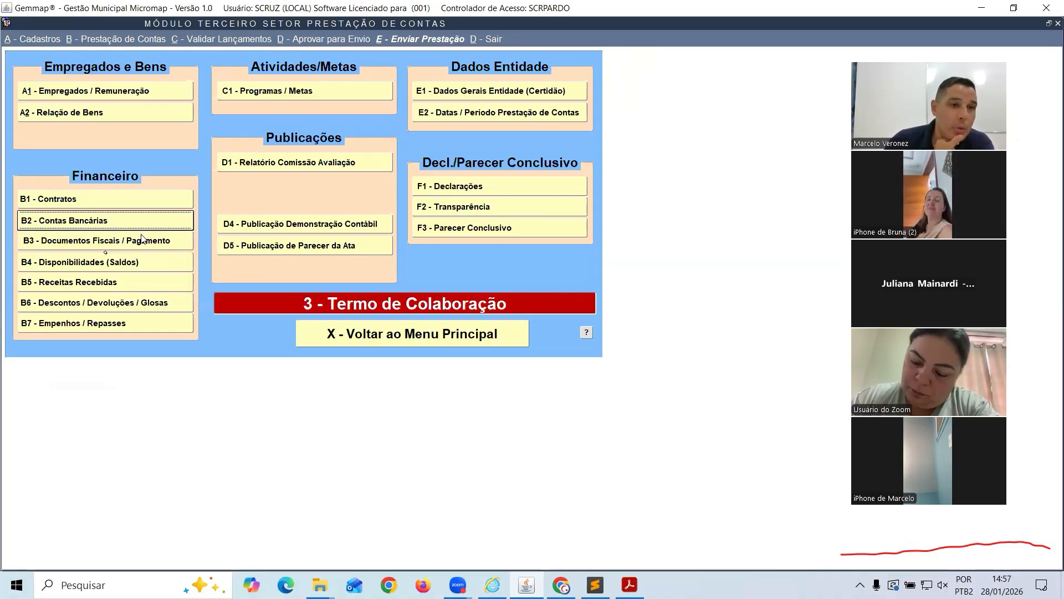
# In B3, enter MERCADO fiscal document 12584 for 'caixa de leite', dated 01/01/2025, gross 1.000,00
pyautogui.click(83, 246)
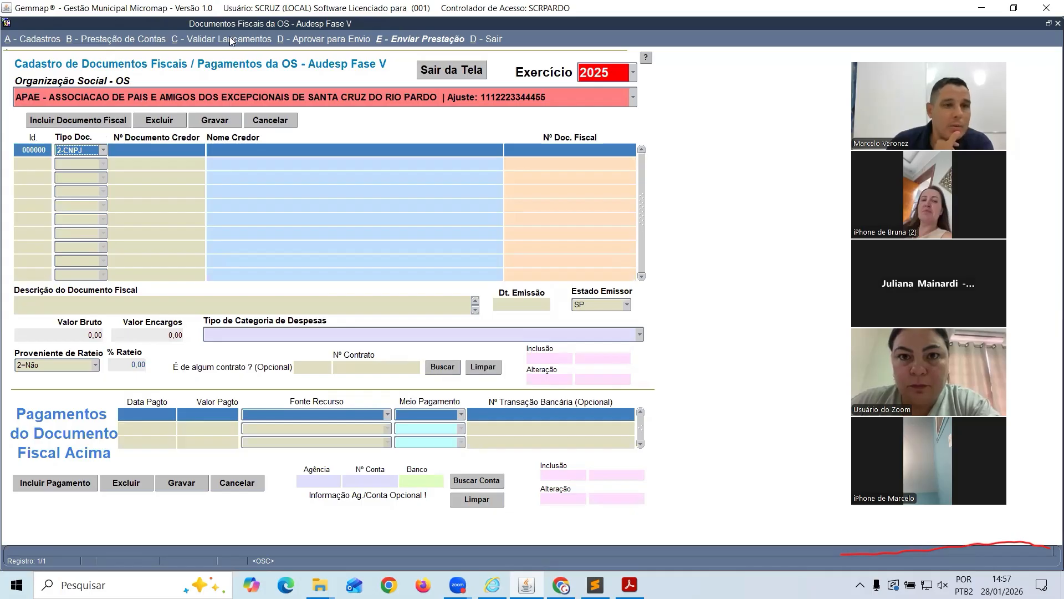
pyautogui.press('Tab')
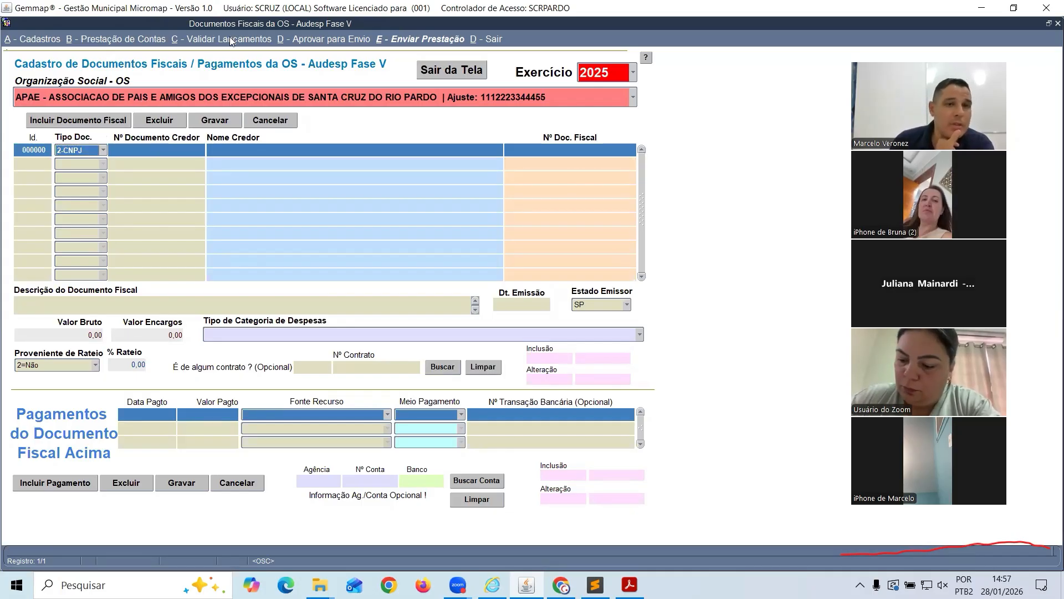
pyautogui.write('1255888888')
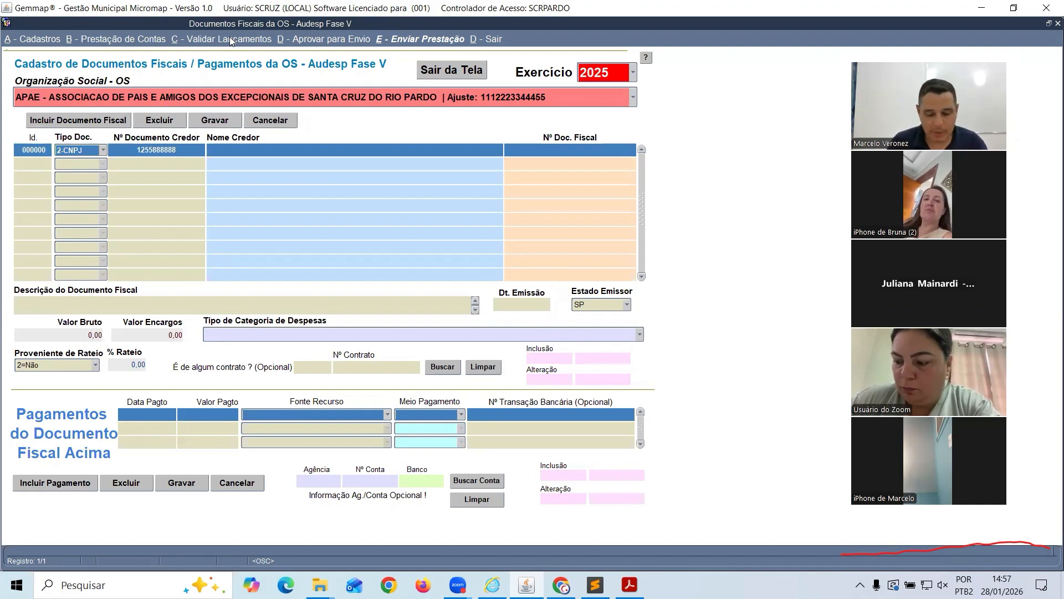
pyautogui.write('MERCADO')
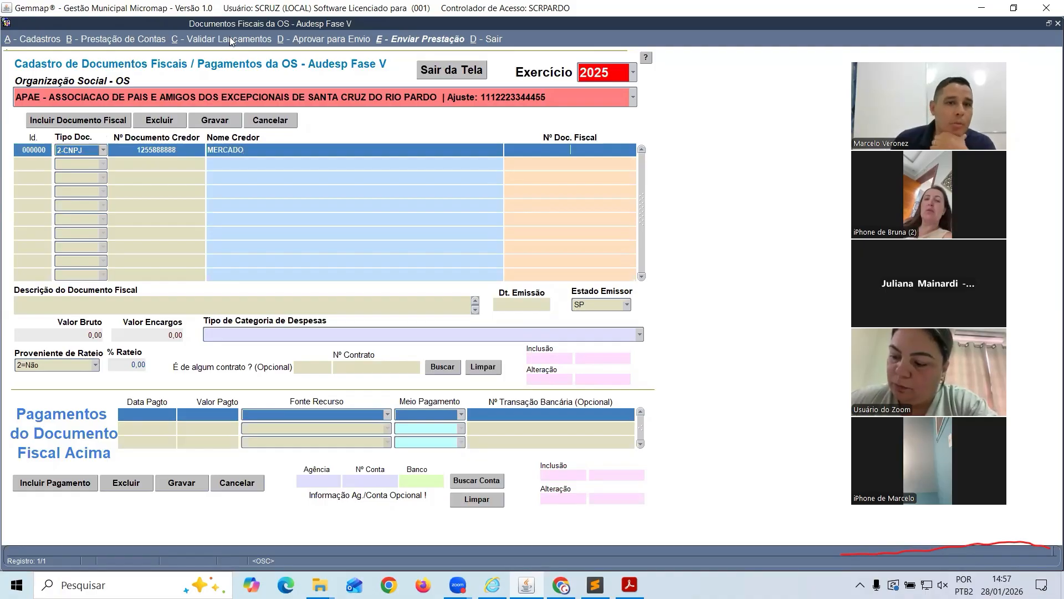
pyautogui.write('12584')
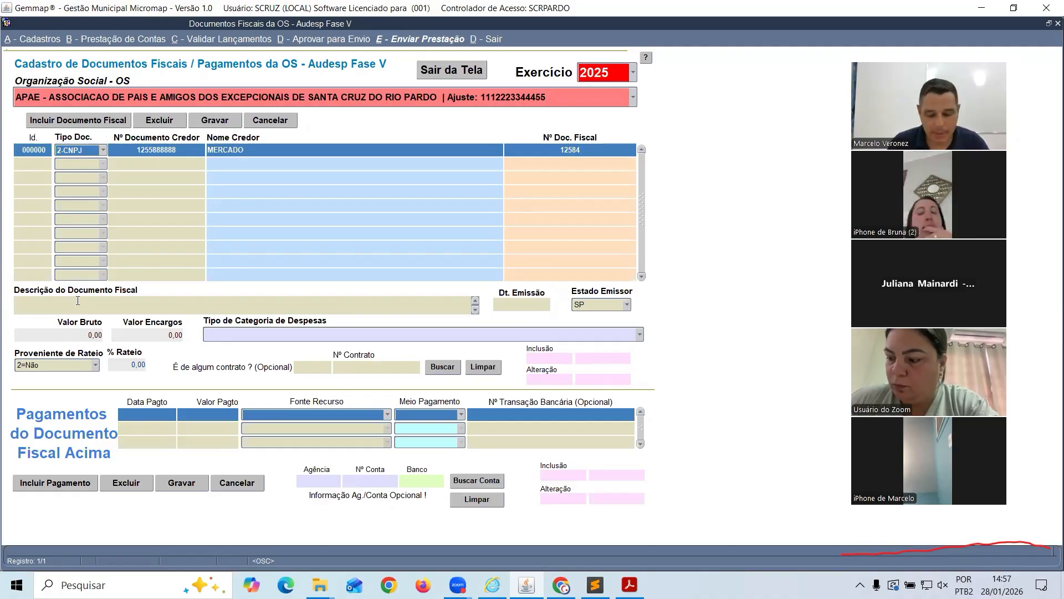
pyautogui.write('ixa de leite')
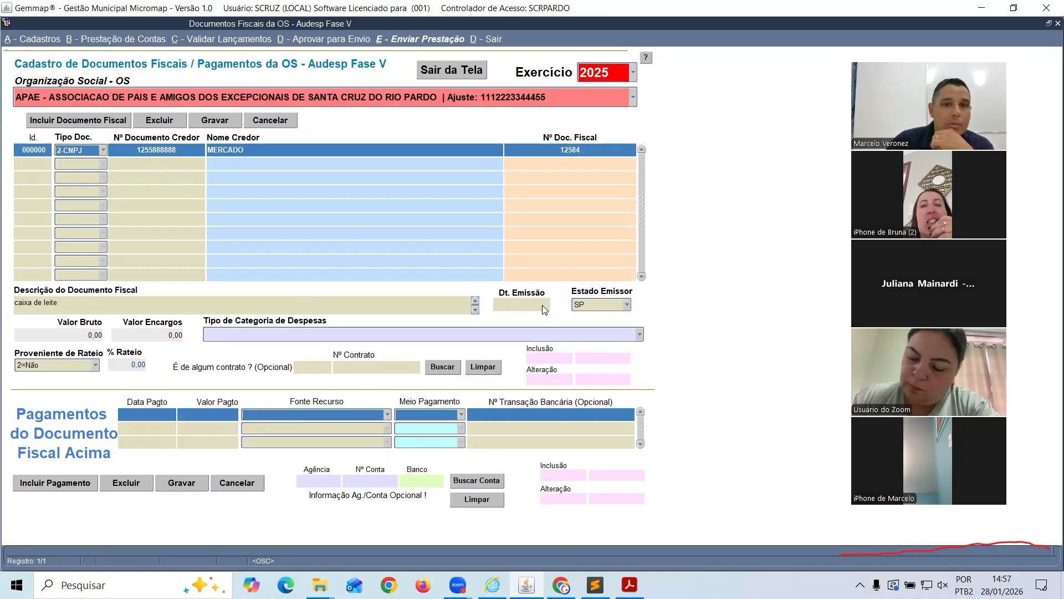
pyautogui.write('01/01/2025')
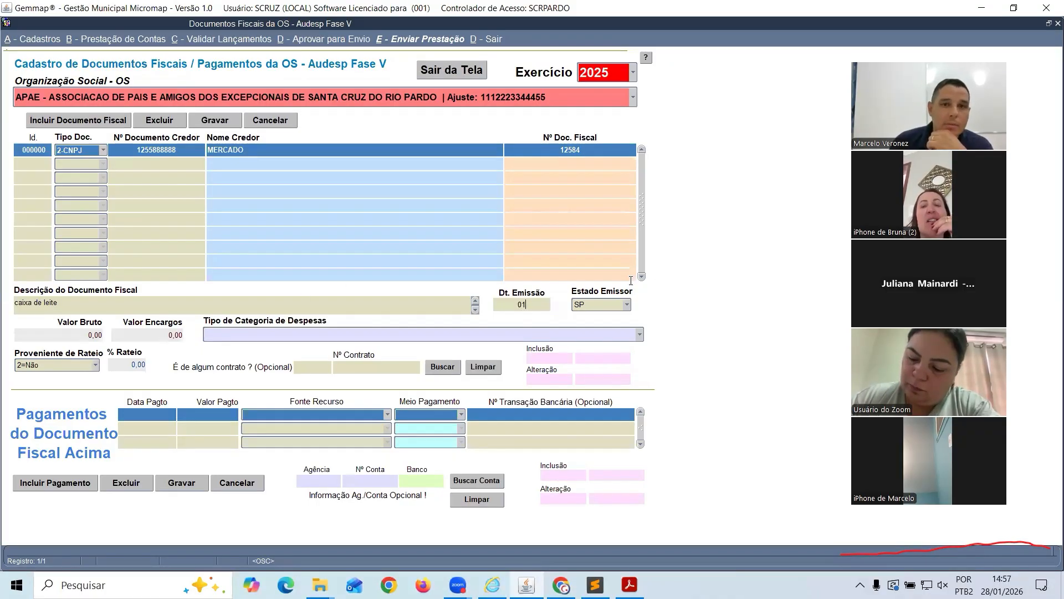
pyautogui.press('Tab')
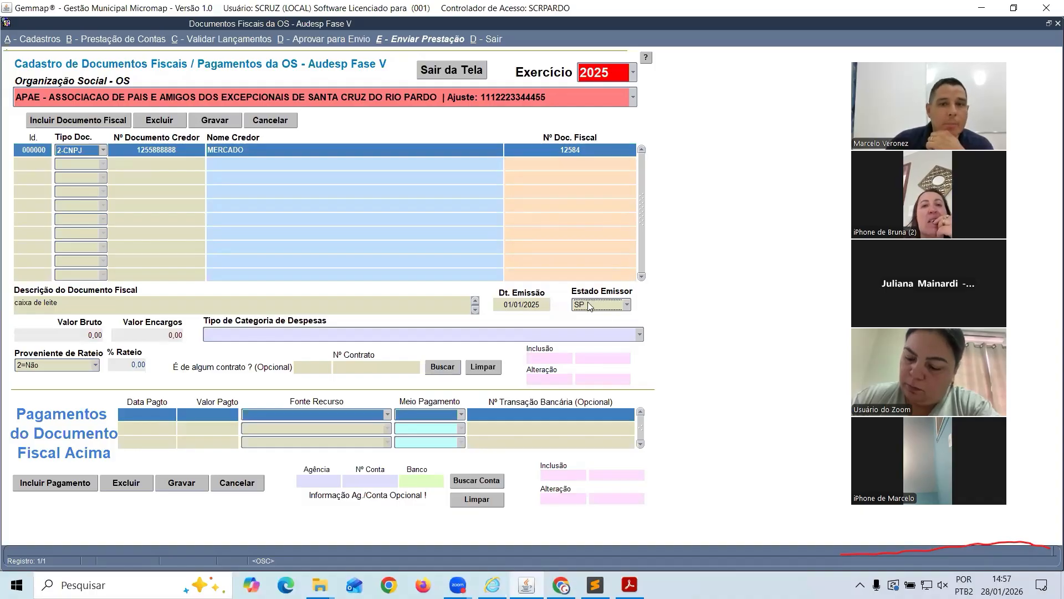
pyautogui.press('Tab')
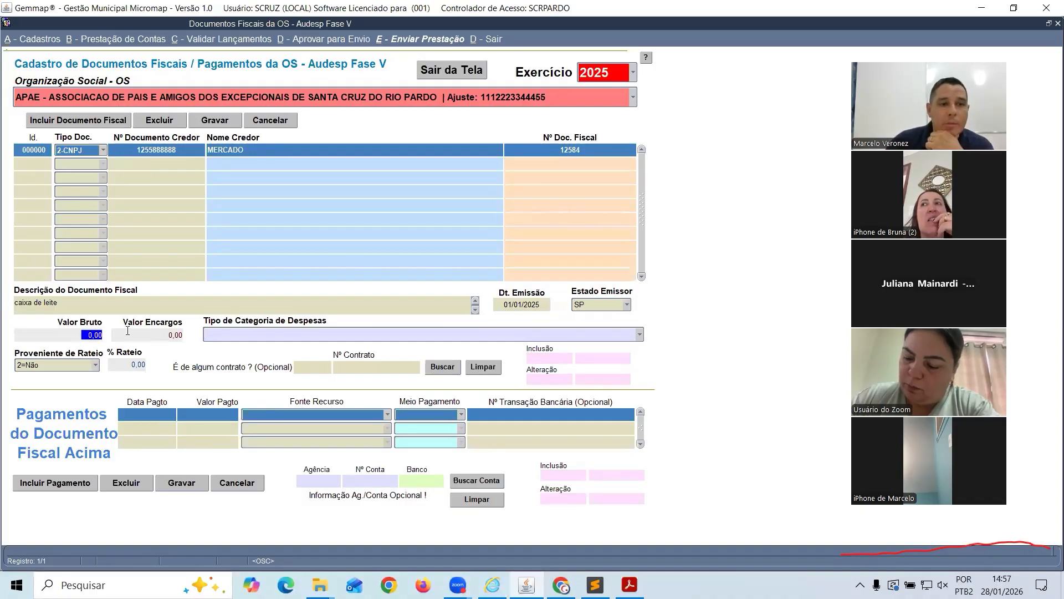
pyautogui.write('1.00')
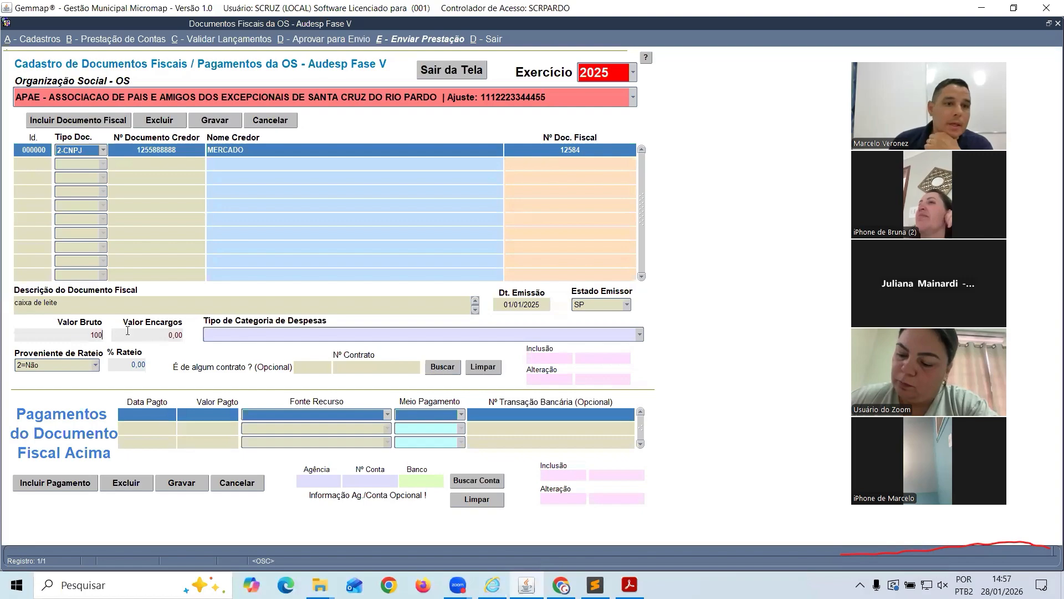
pyautogui.write('0')
pyautogui.press('Tab')
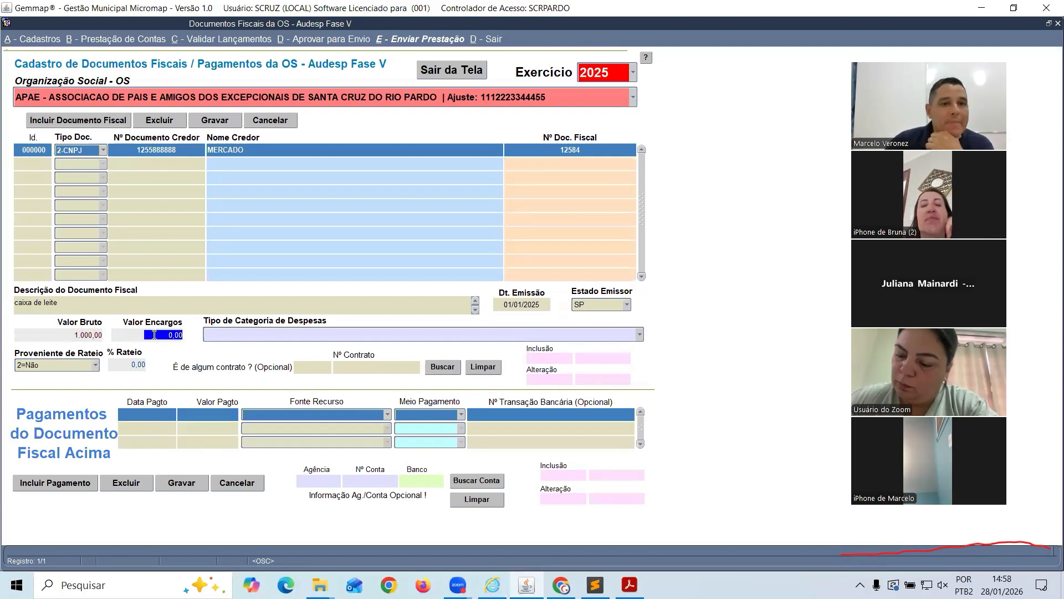
# Set the invoice's expense category to 52 - RECURSOS HUMANOS - VALE ALIMENTAÇÃO and search for a contract
pyautogui.click(268, 331)
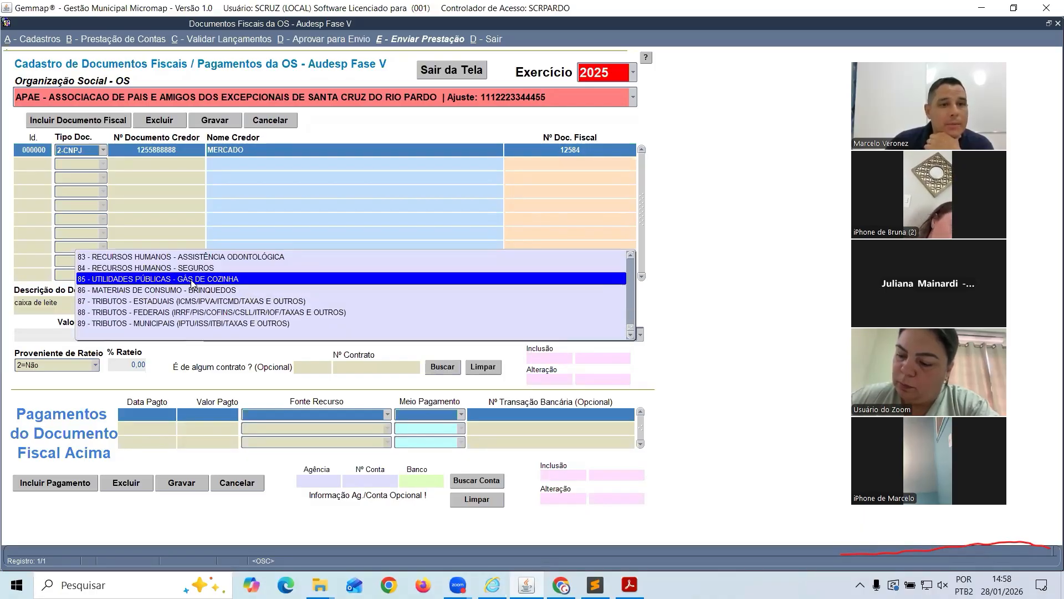
pyautogui.scroll(1, 191, 284)
pyautogui.scroll(1, 183, 288)
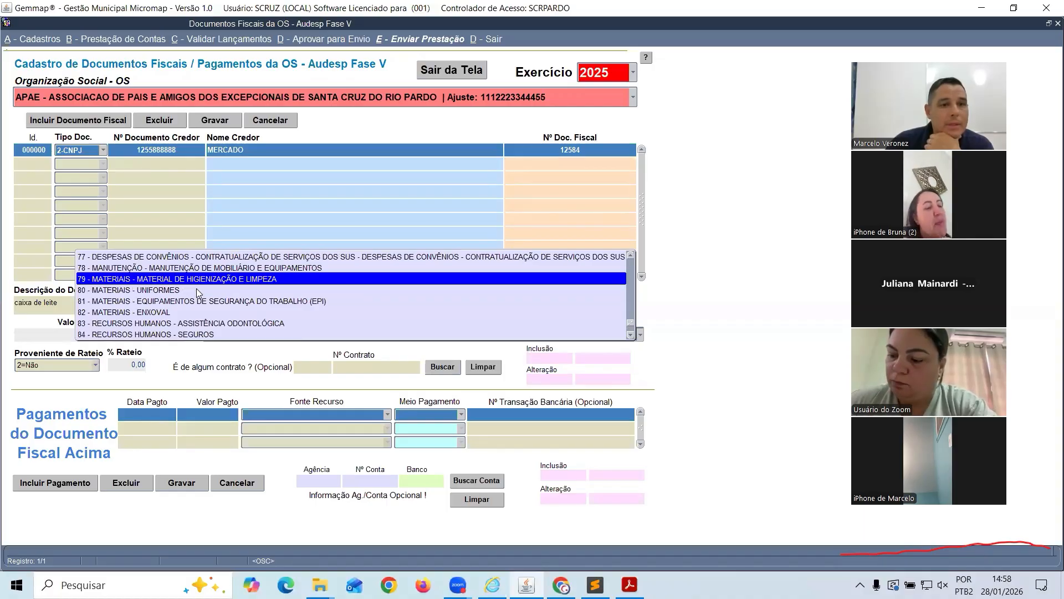
pyautogui.scroll(1, 196, 288)
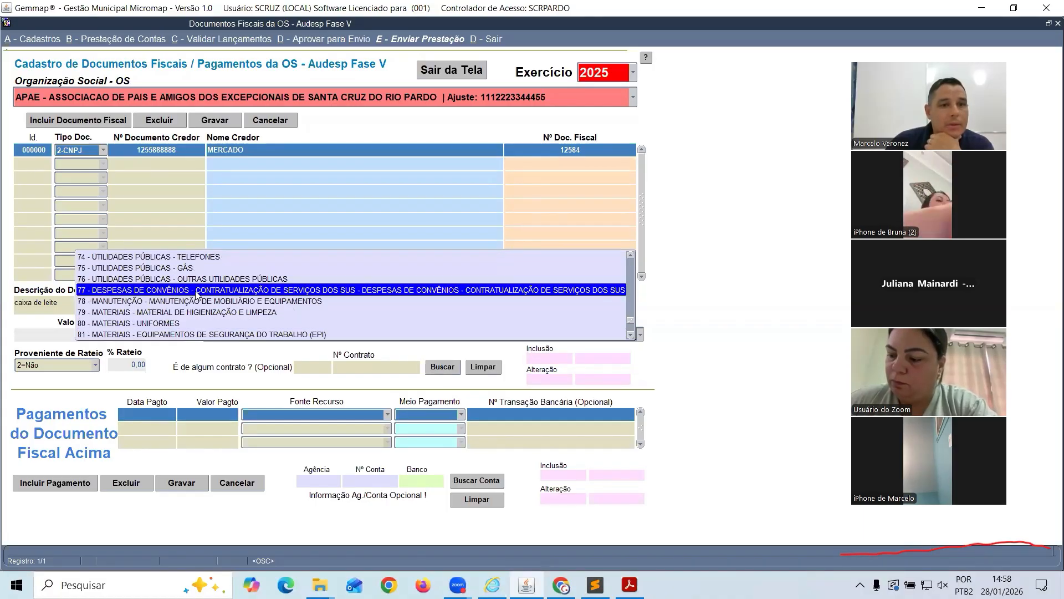
pyautogui.scroll(1, 198, 300)
pyautogui.scroll(4, 198, 299)
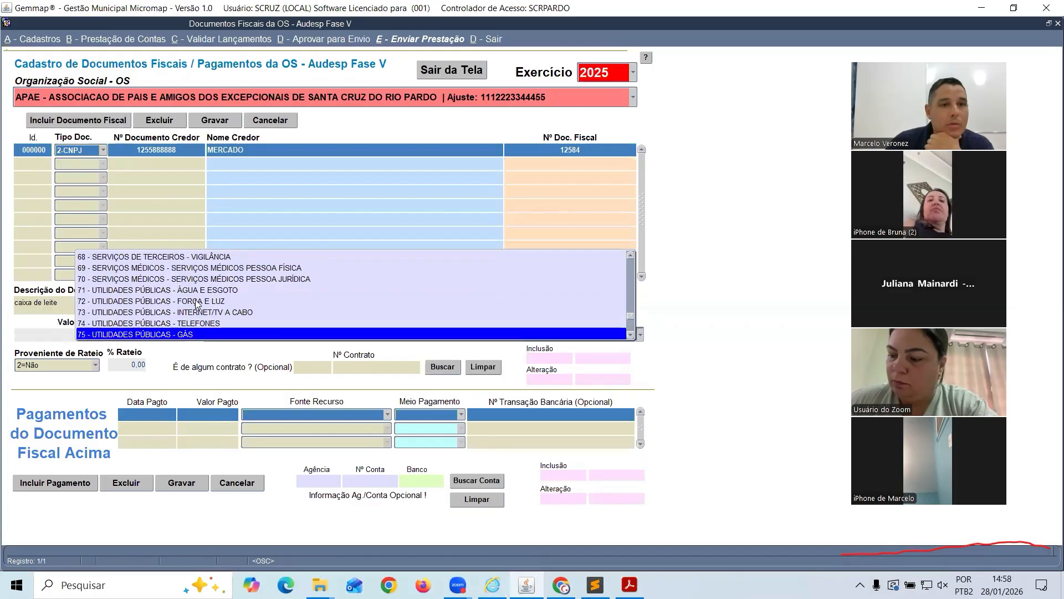
pyautogui.scroll(1, 196, 304)
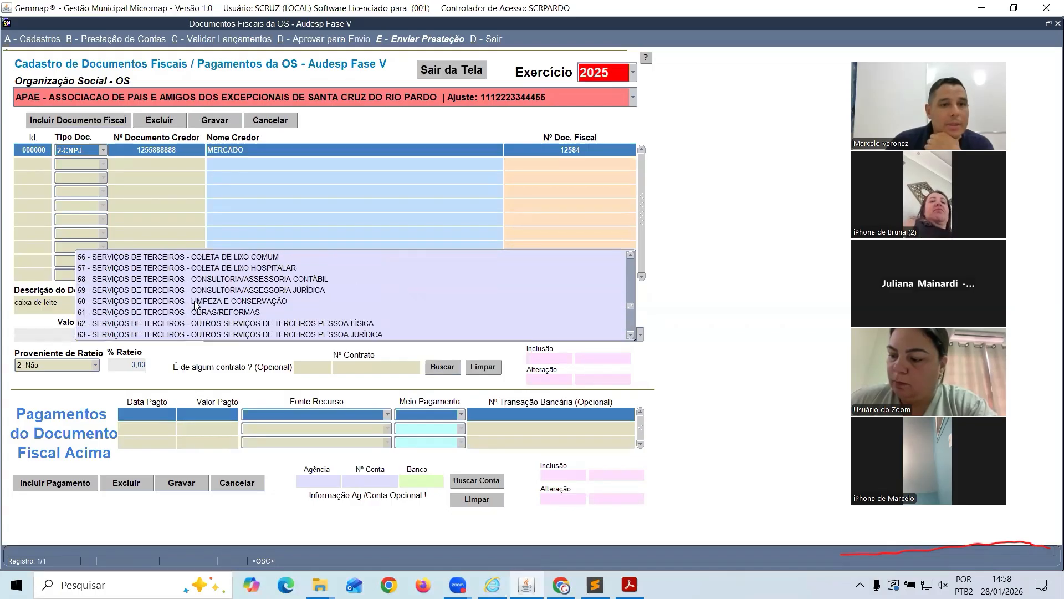
pyautogui.scroll(2, 259, 318)
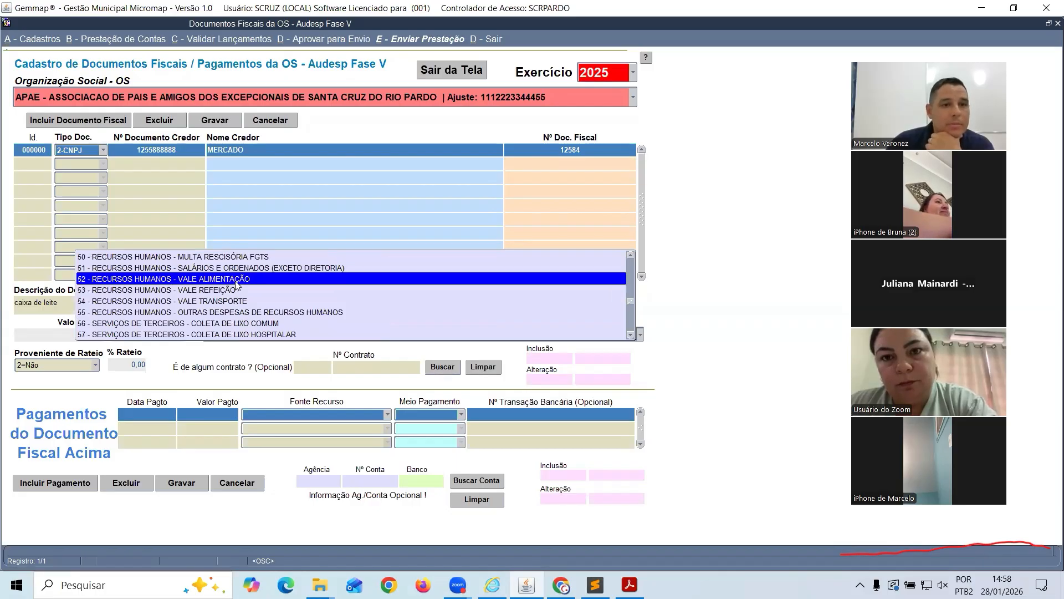
pyautogui.click(236, 279)
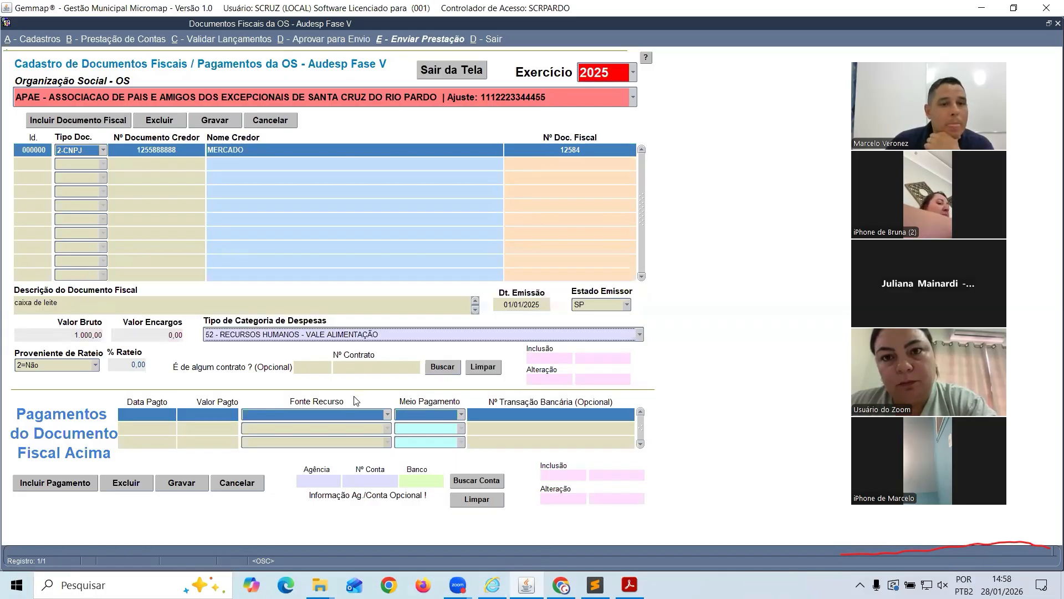
pyautogui.click(232, 337)
pyautogui.scroll(-3, 229, 348)
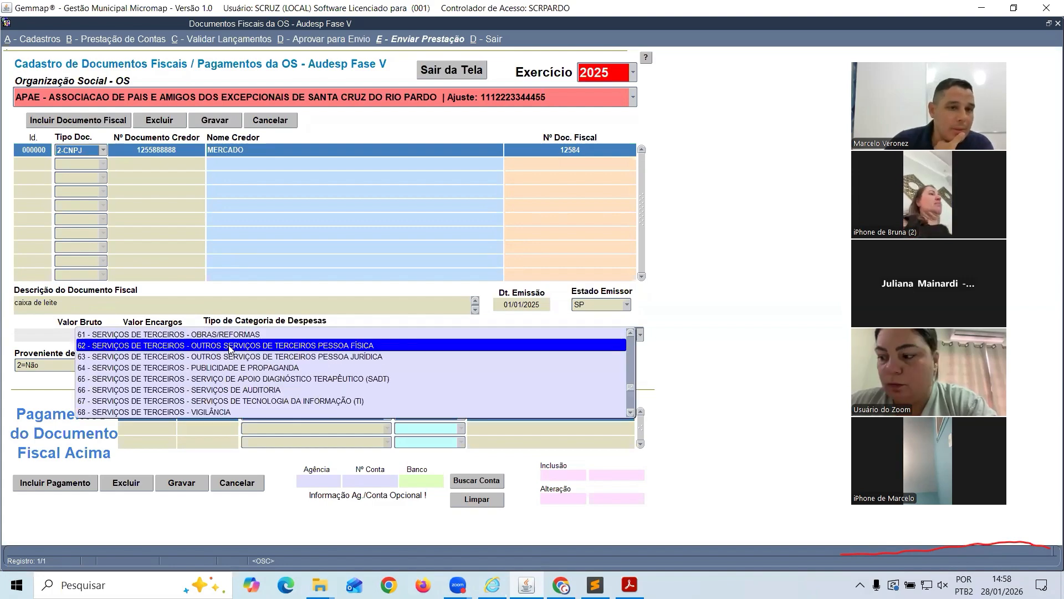
pyautogui.scroll(-7, 229, 348)
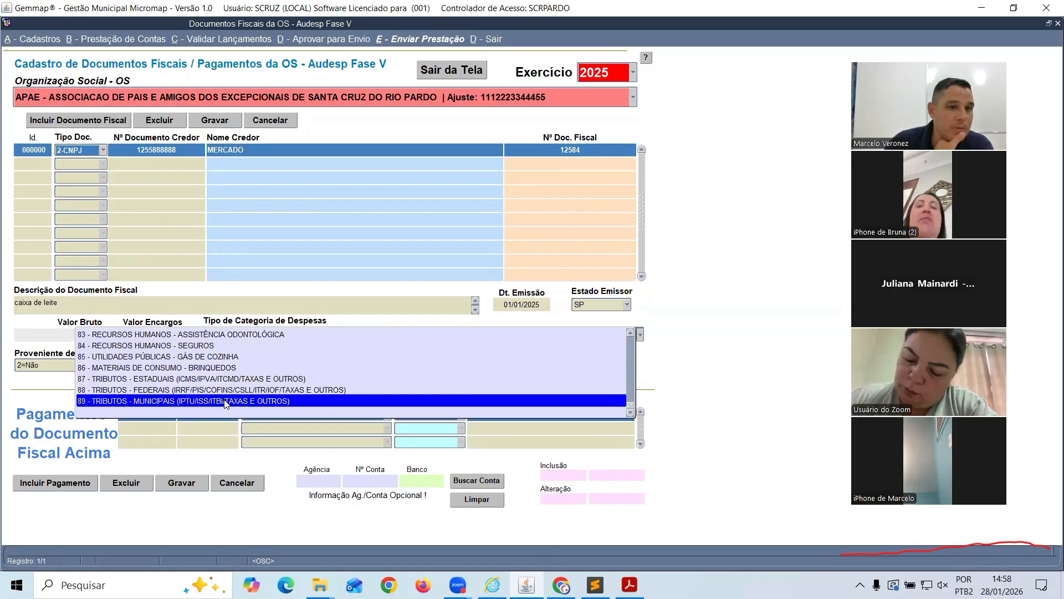
pyautogui.scroll(5, 224, 403)
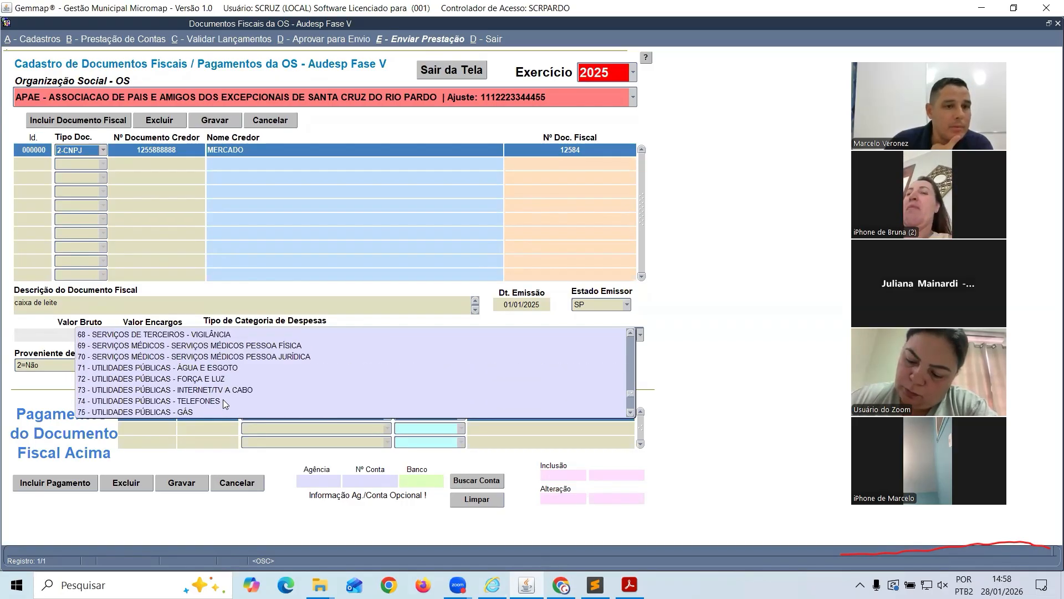
pyautogui.scroll(5, 223, 399)
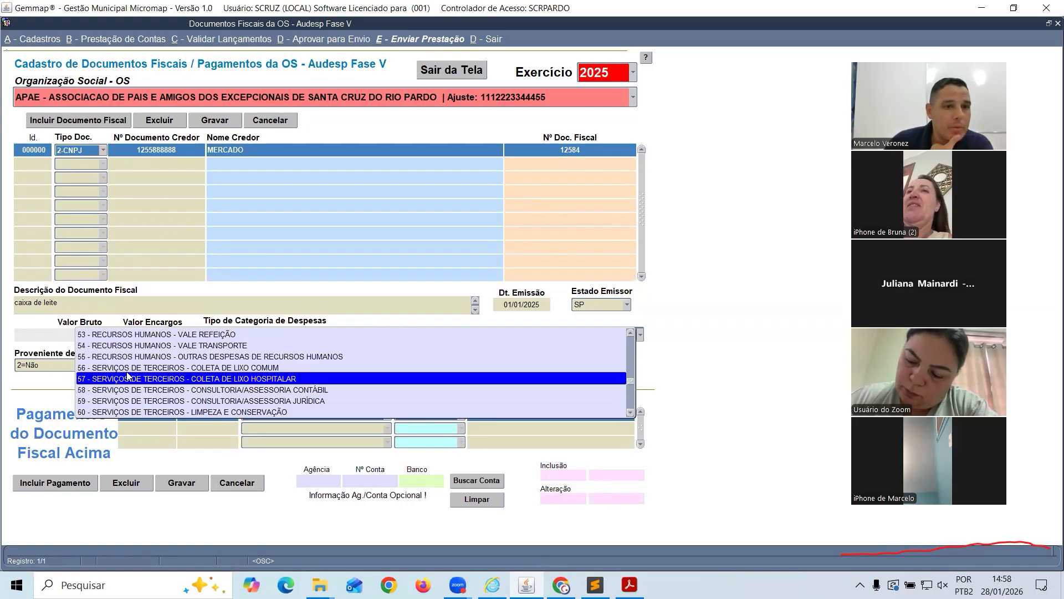
pyautogui.scroll(1, 127, 376)
pyautogui.click(182, 367)
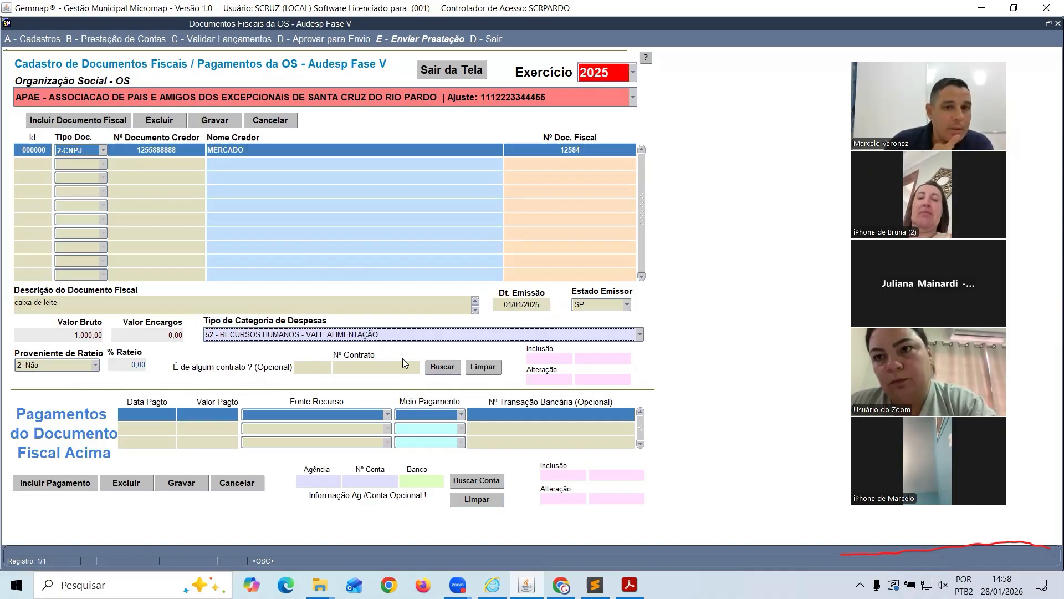
pyautogui.click(438, 368)
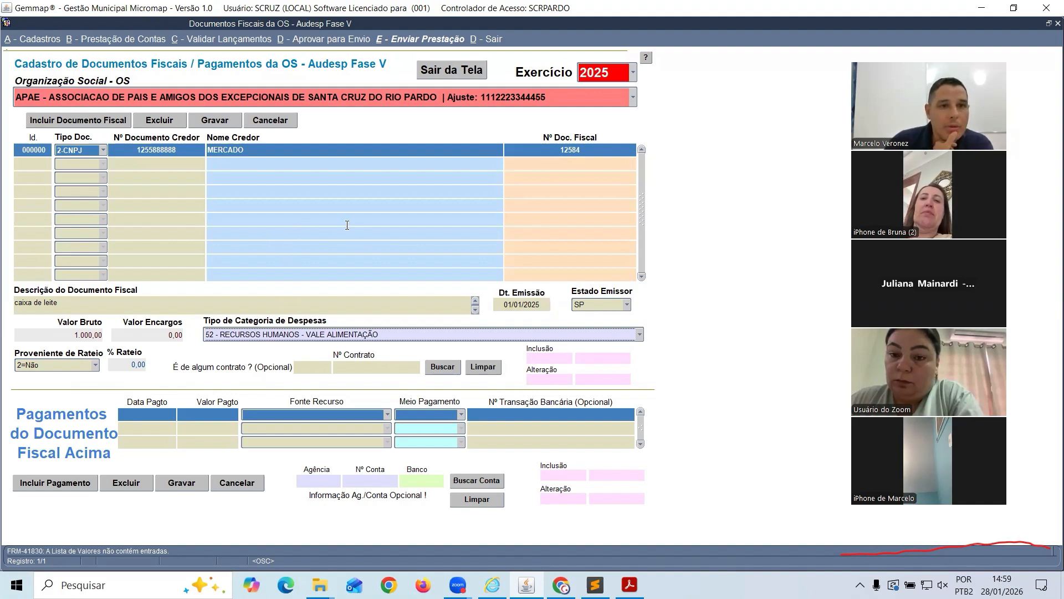
# Save the MERCADO invoice and start a 1.000,00 payment dated 01/01/2025
pyautogui.click(214, 123)
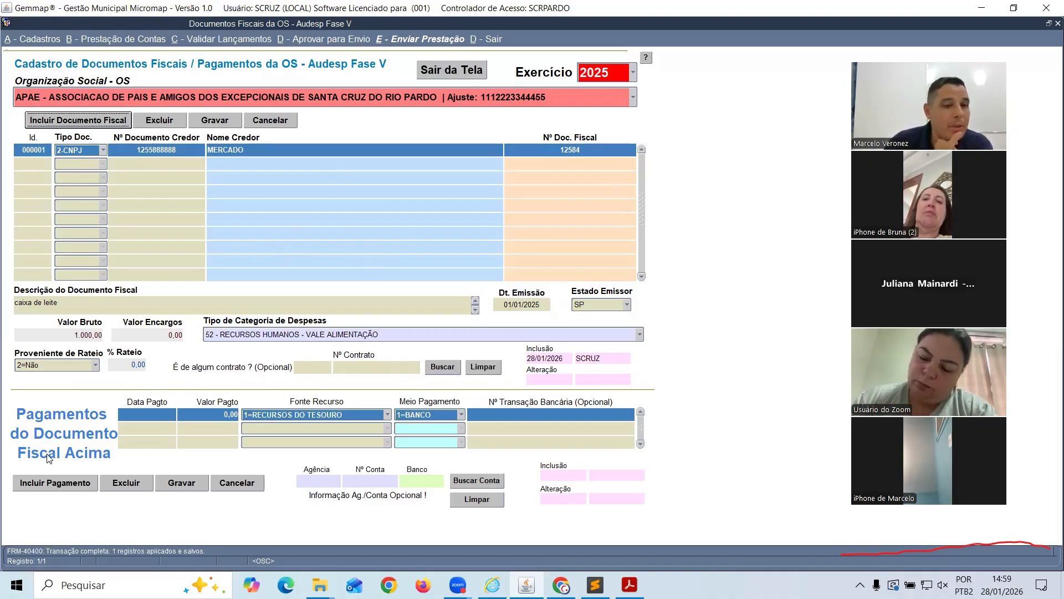
pyautogui.click(46, 483)
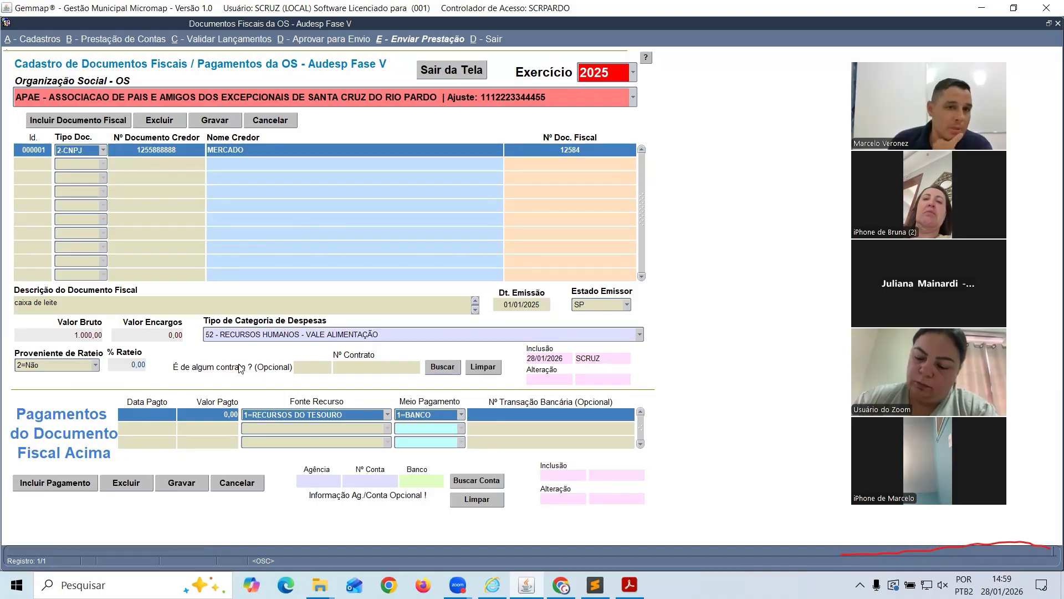
pyautogui.write('01012025')
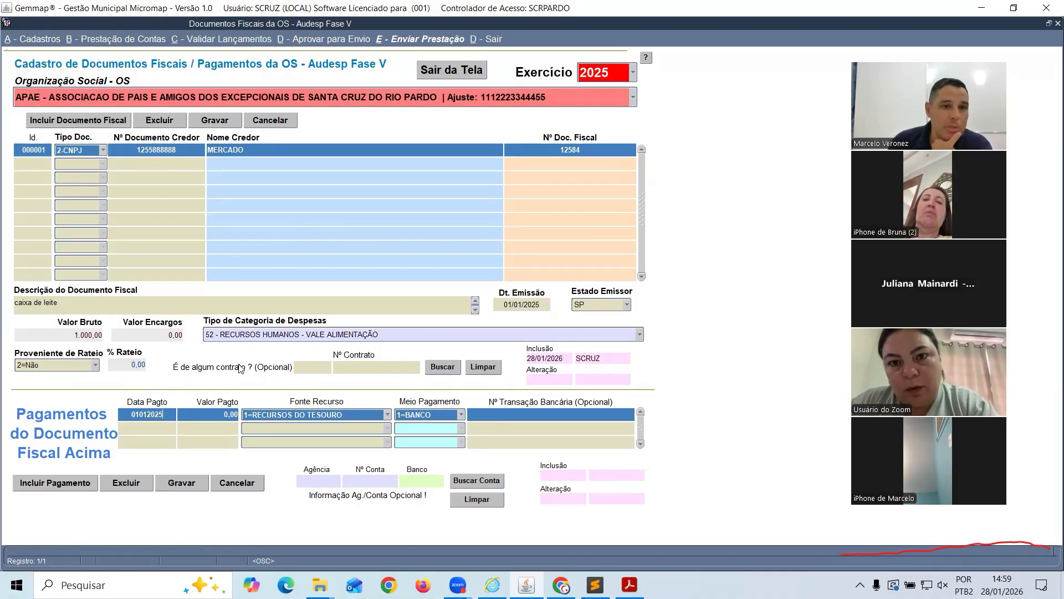
pyautogui.press('Tab')
pyautogui.write('1')
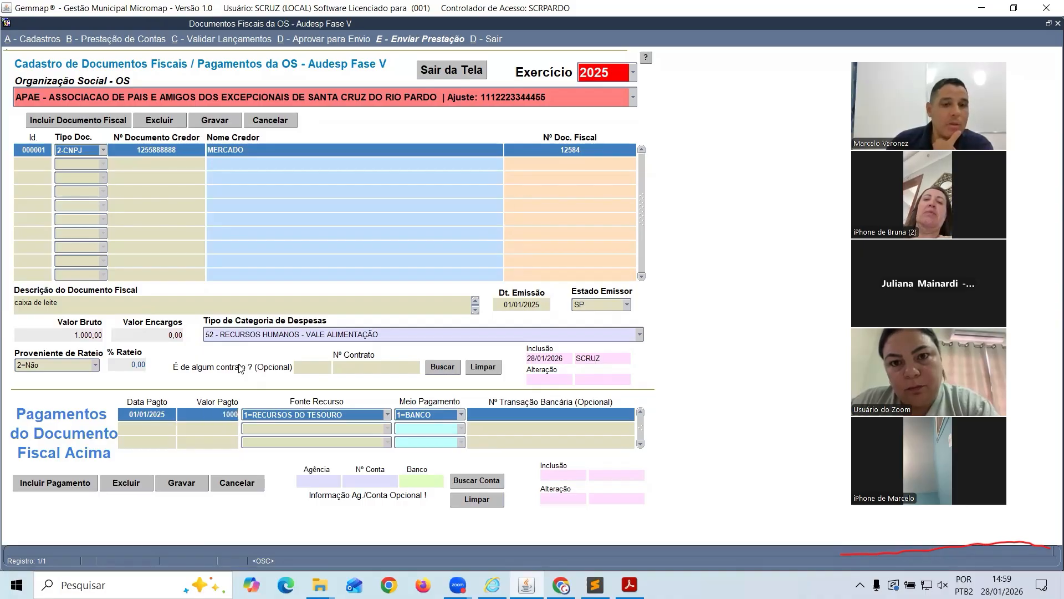
# Set the payment's funding source to 1=RECURSOS DO TESOURO and method to 1=BANCO
pyautogui.click(358, 416)
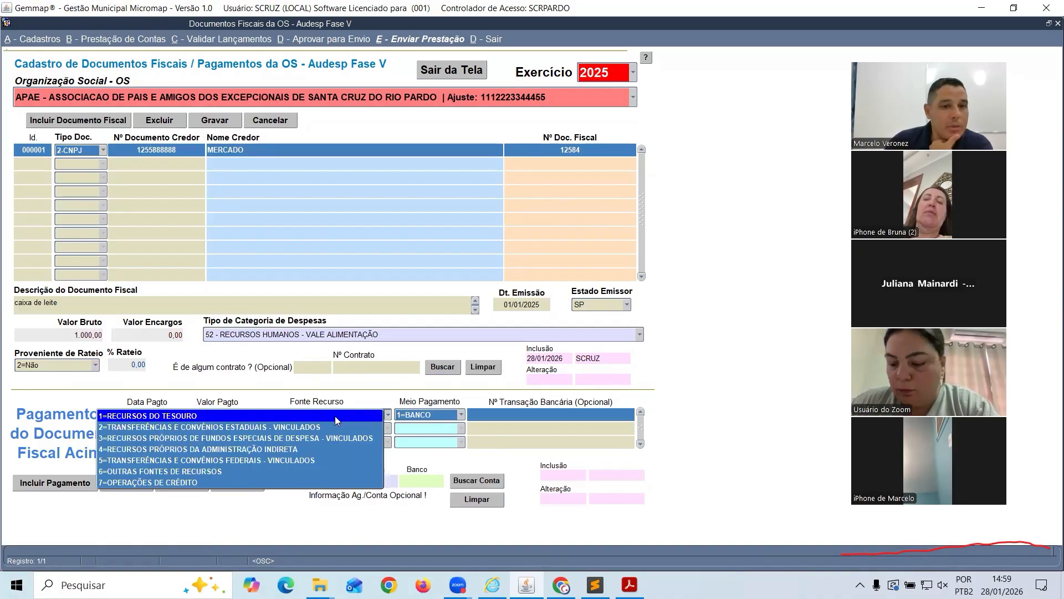
pyautogui.click(179, 419)
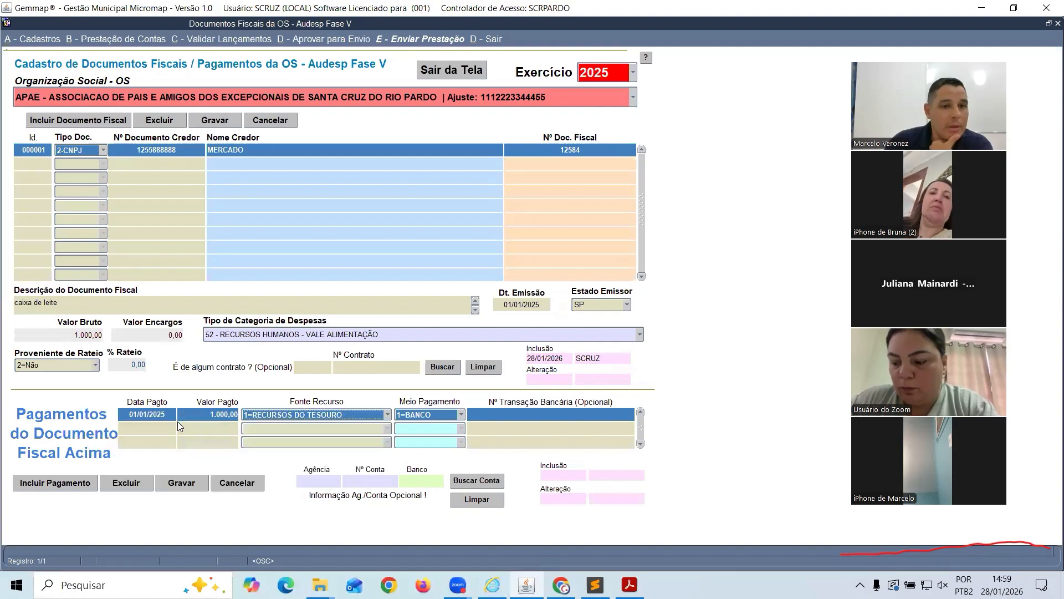
pyautogui.click(449, 416)
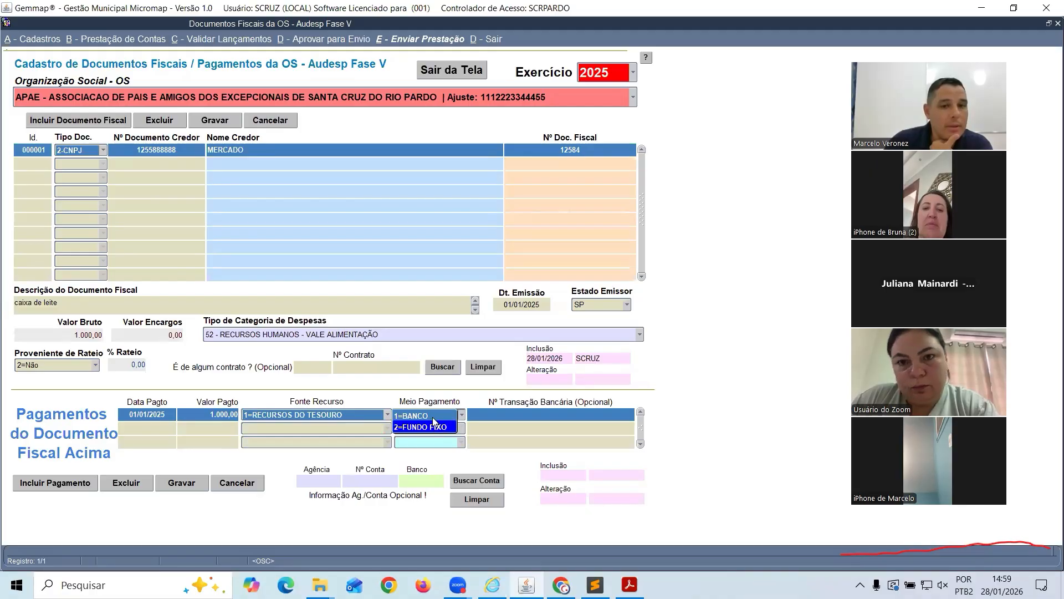
pyautogui.click(430, 415)
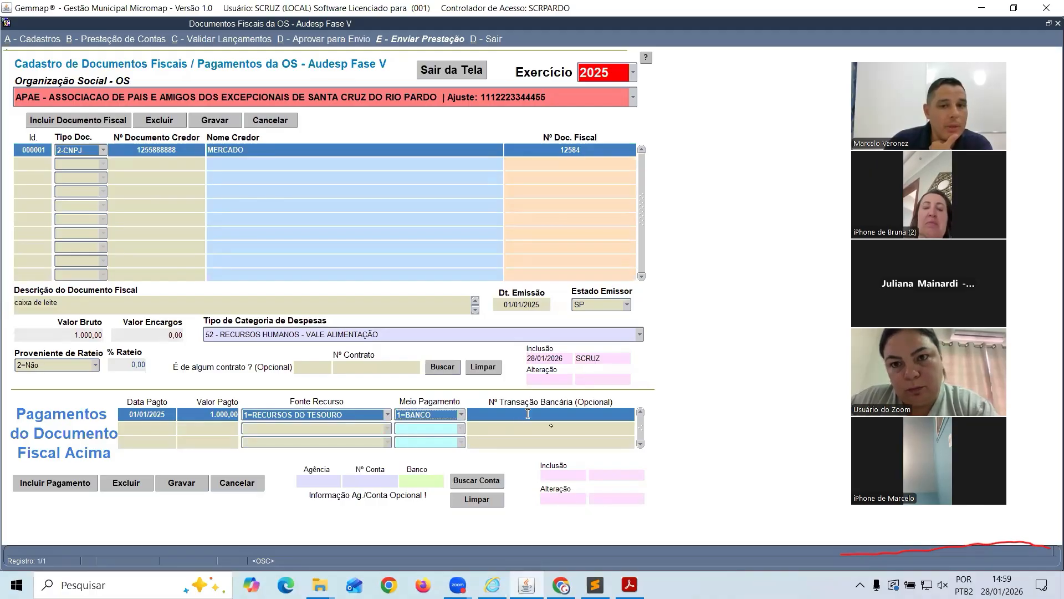
pyautogui.click(530, 414)
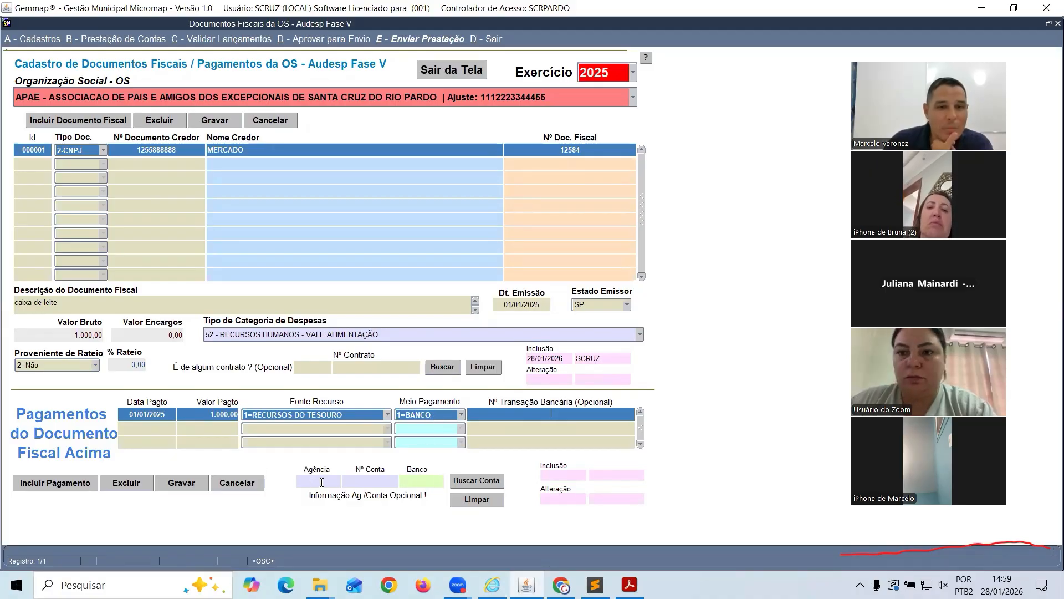
# Link the payment to the bank 756, agency 20556 account and save it
pyautogui.click(471, 481)
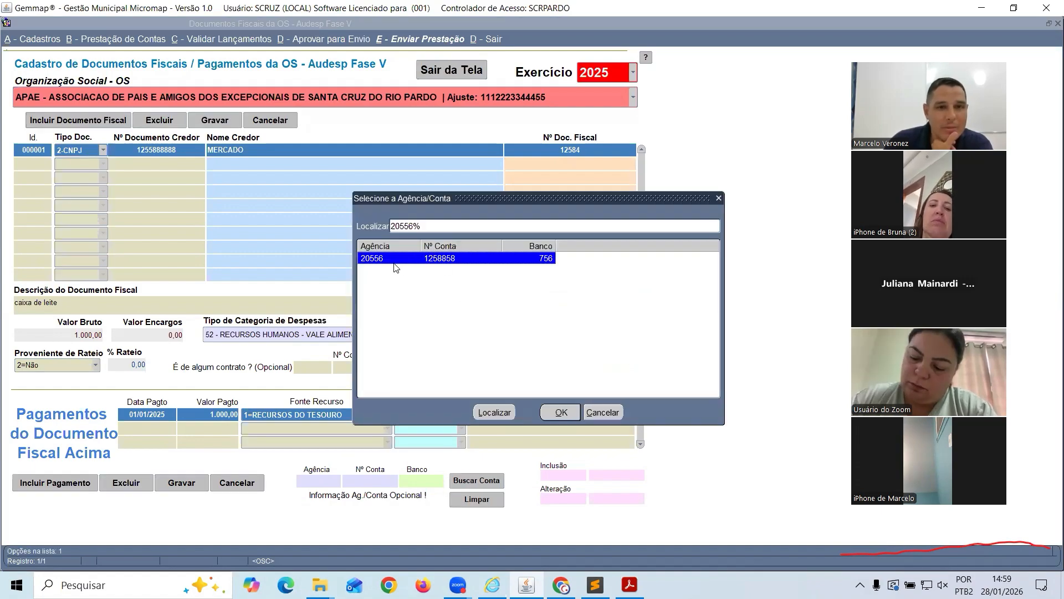
pyautogui.doubleClick(385, 258)
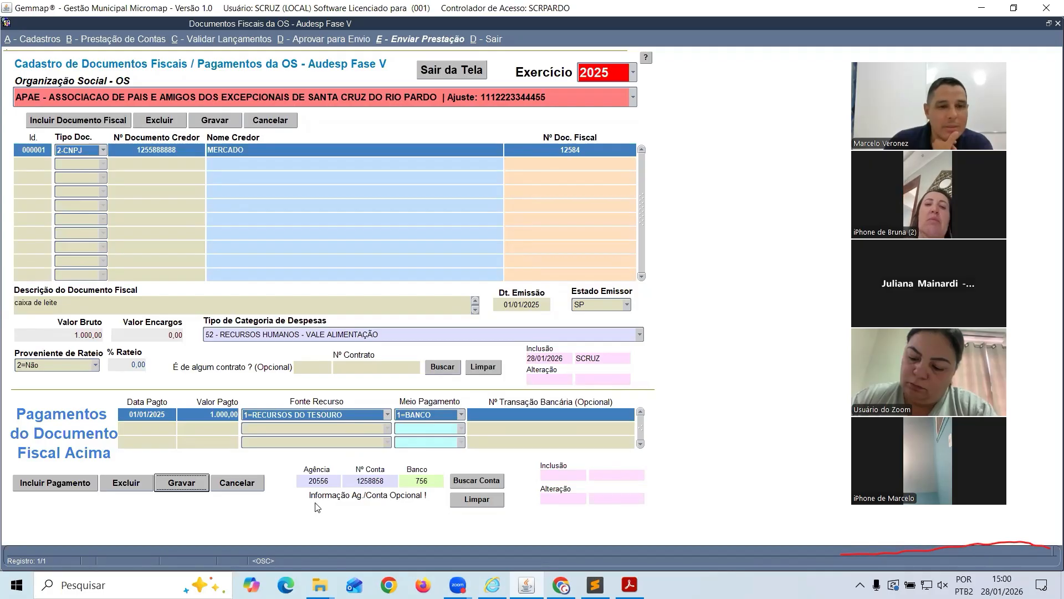
pyautogui.click(191, 480)
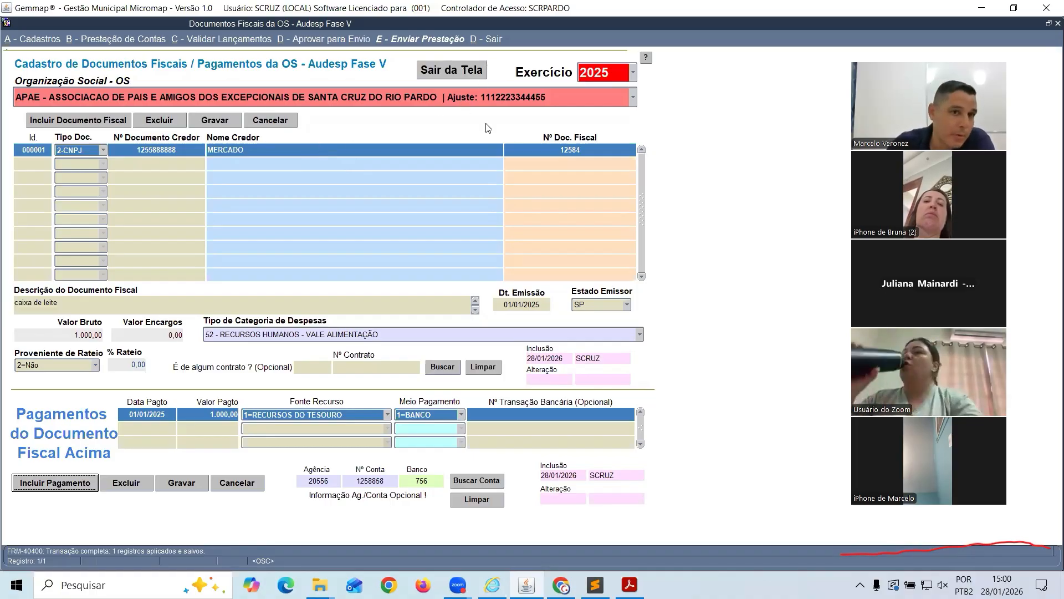
# Start a new B4 - Disponibilidades balance record for the BANCO SICOOB account
pyautogui.click(460, 70)
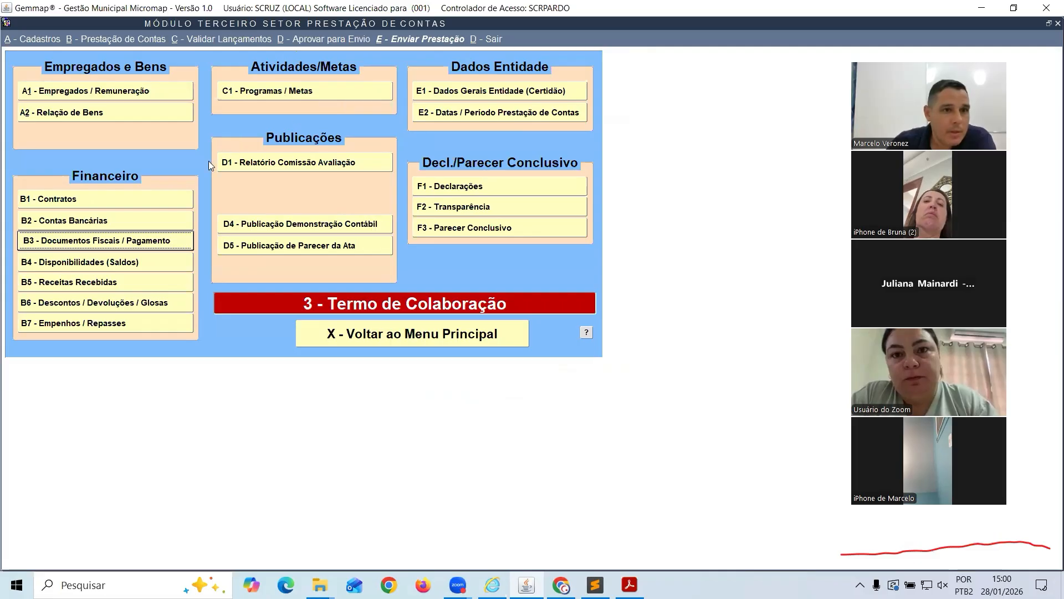
pyautogui.click(87, 267)
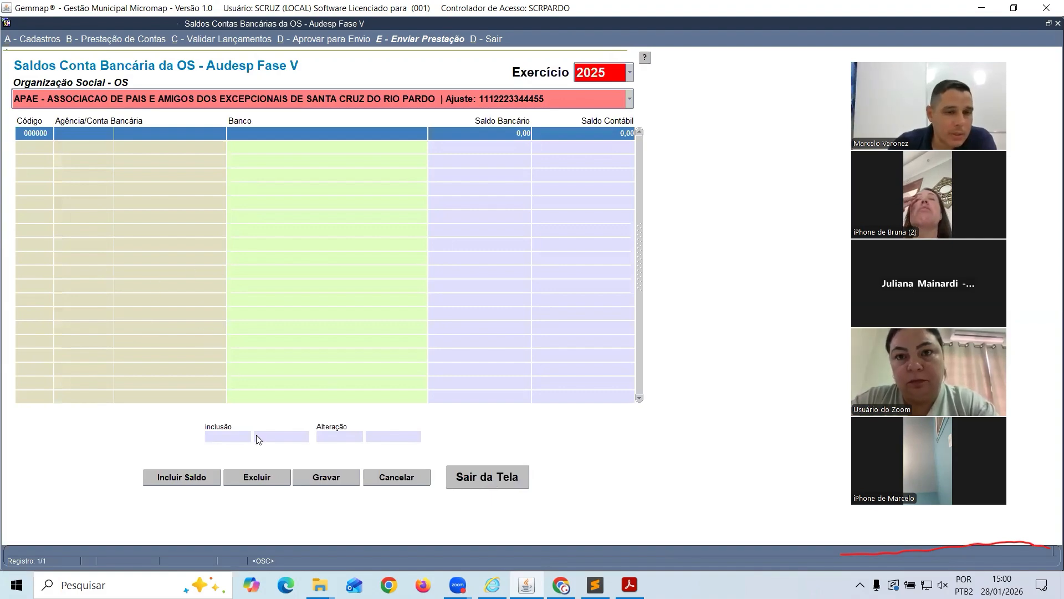
pyautogui.click(189, 478)
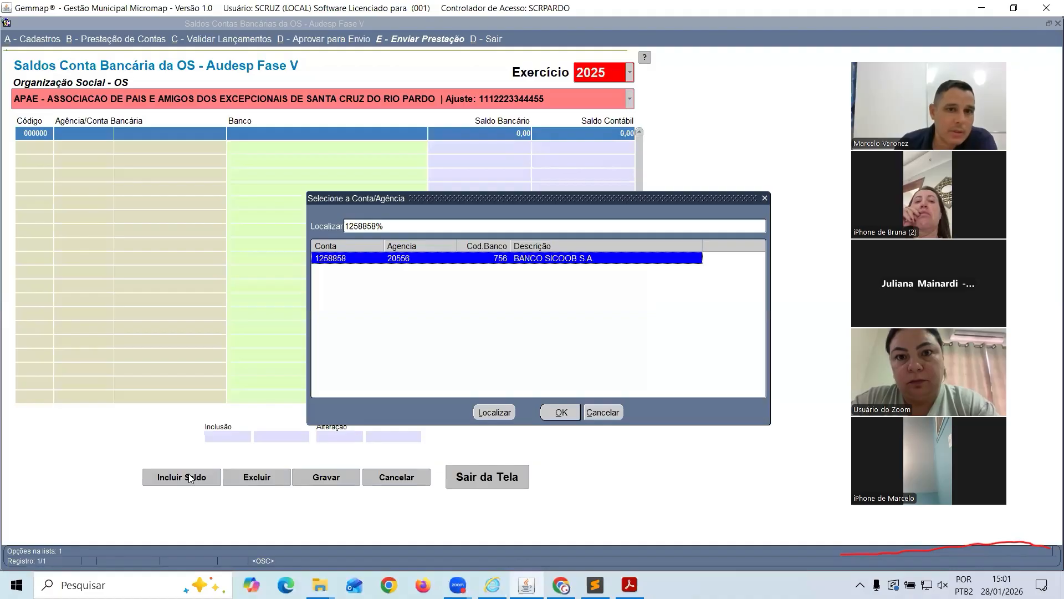
pyautogui.press('Return')
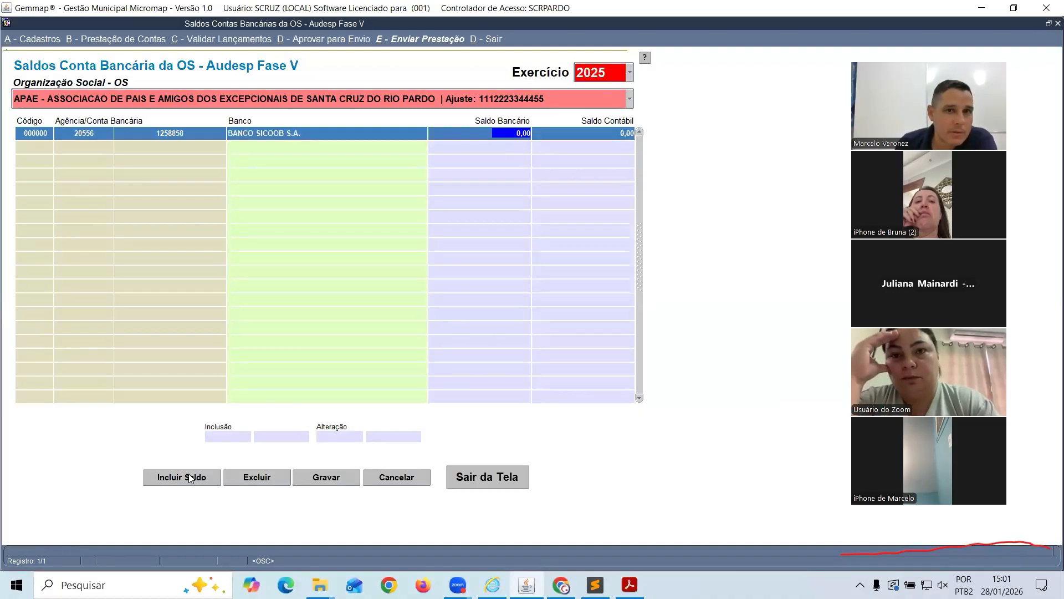
# Enter a 50.000,00 bank balance and 490.000,00 accounting balance, then save
pyautogui.write('50.0')
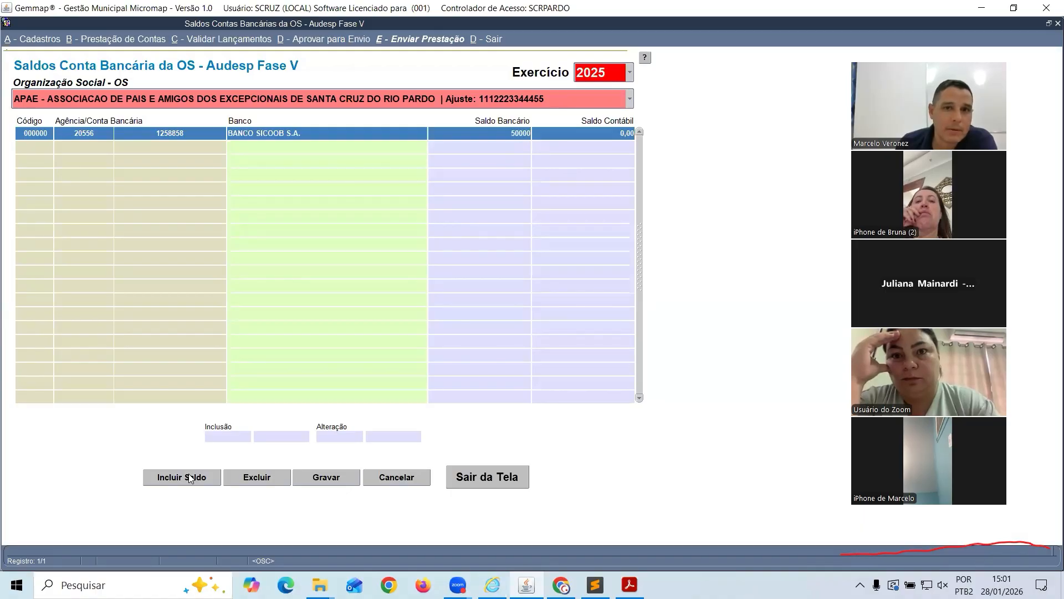
pyautogui.write('00')
pyautogui.press('Return')
pyautogui.write('490.00')
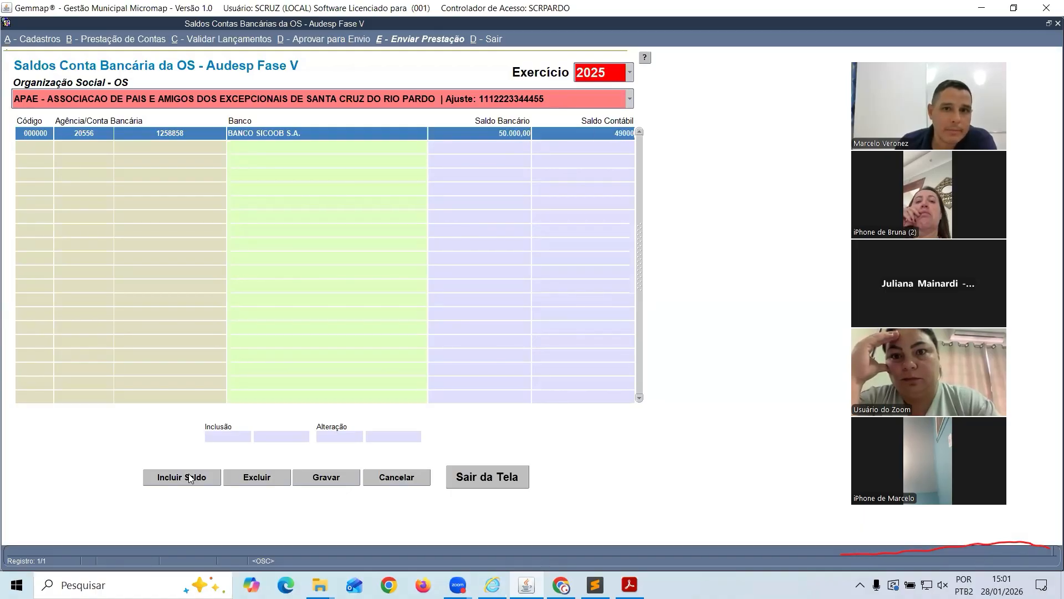
pyautogui.write('0')
pyautogui.press('Return')
pyautogui.press('Return')
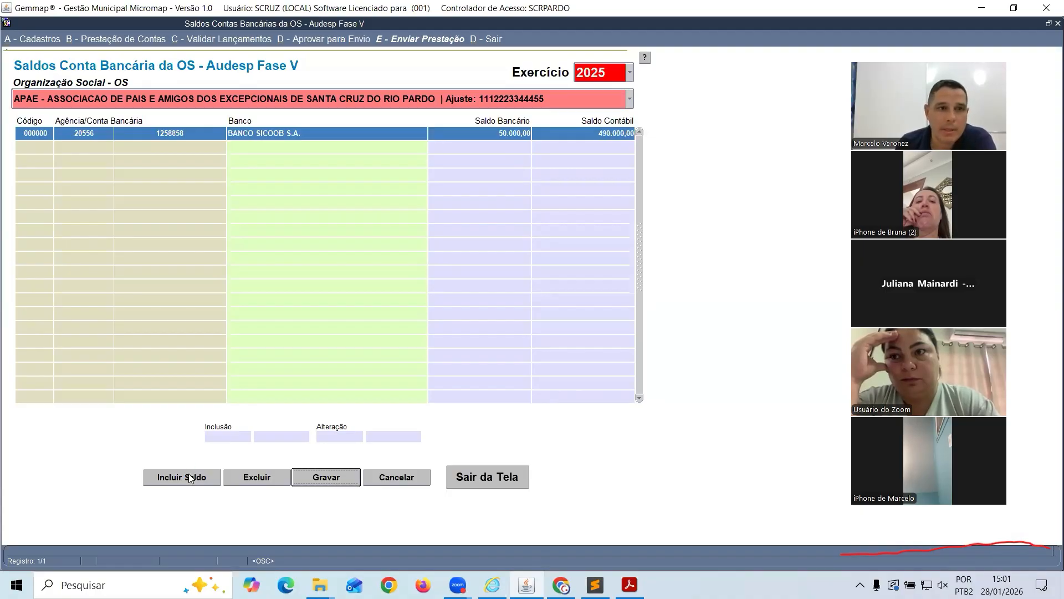
pyautogui.click(190, 479)
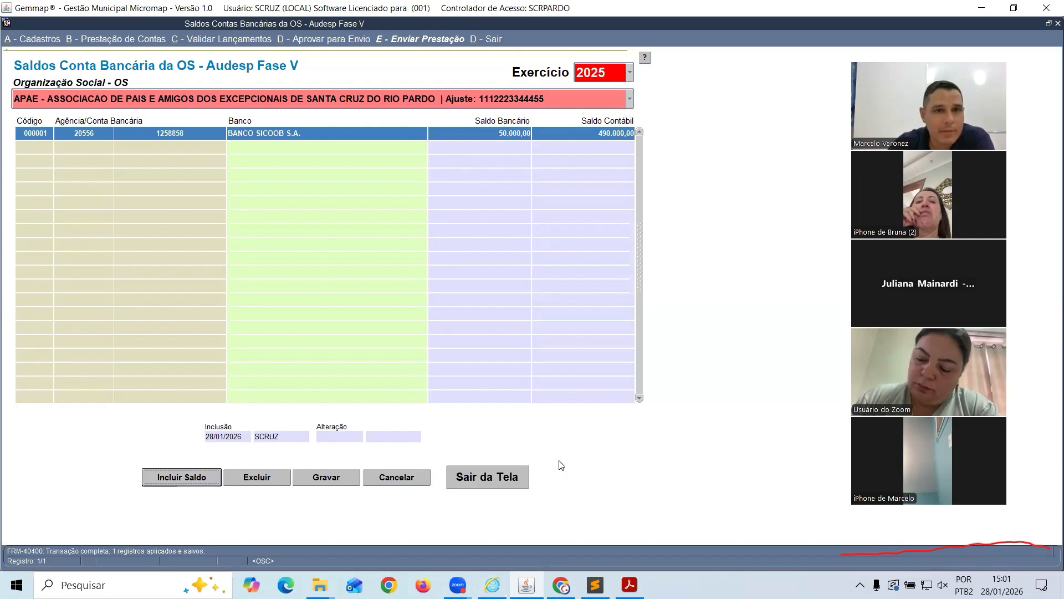
pyautogui.click(595, 584)
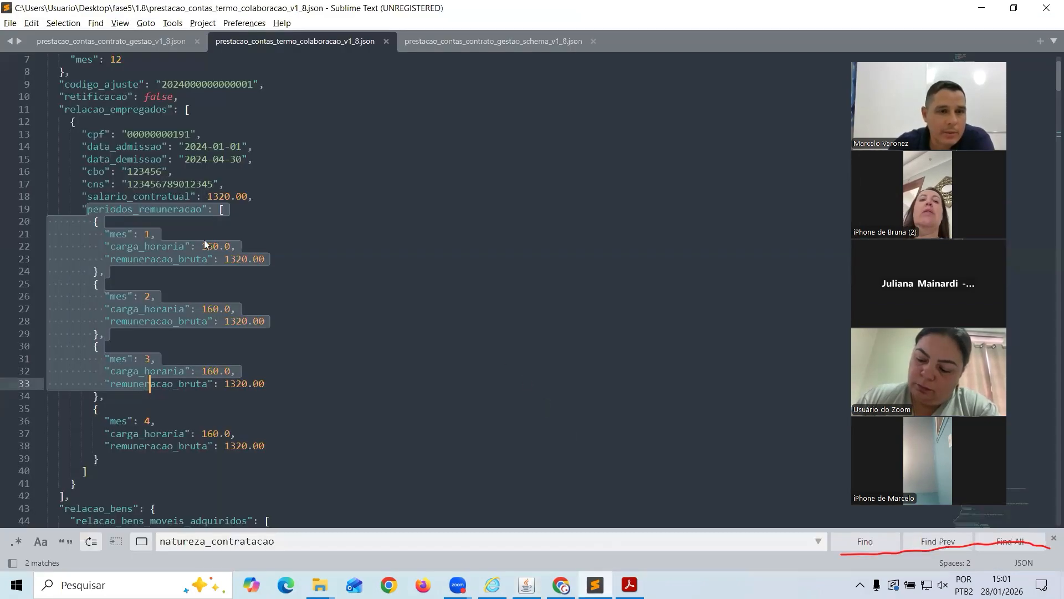
# Review the termo de colaboração JSON's contratos, documentos fiscais and pagamentos blocks, then return to Gemmap
pyautogui.scroll(-8, 201, 237)
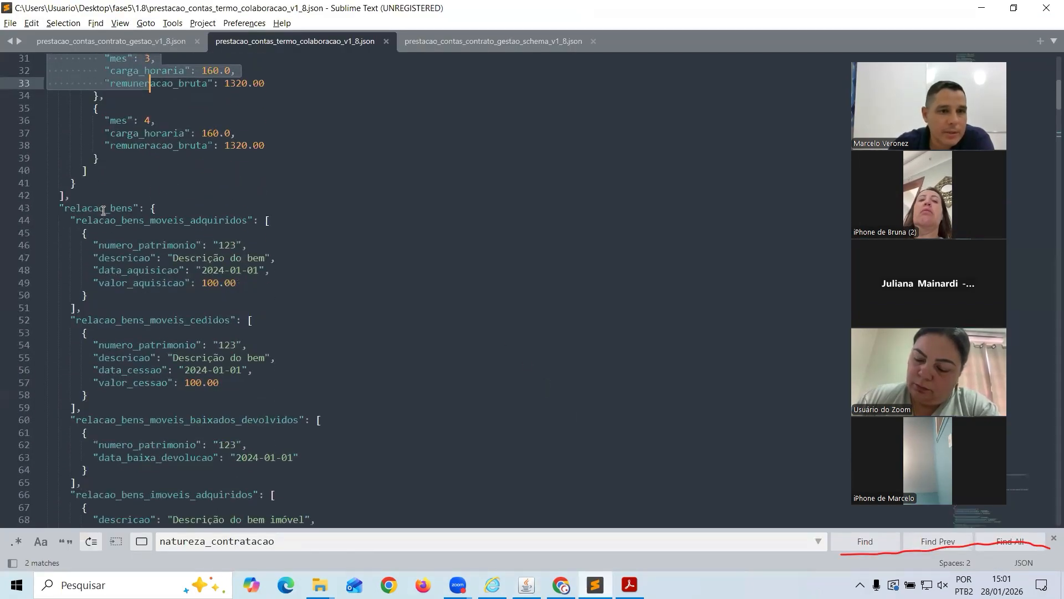
pyautogui.moveTo(161, 233); pyautogui.dragTo(235, 300)
pyautogui.scroll(-11, 238, 303)
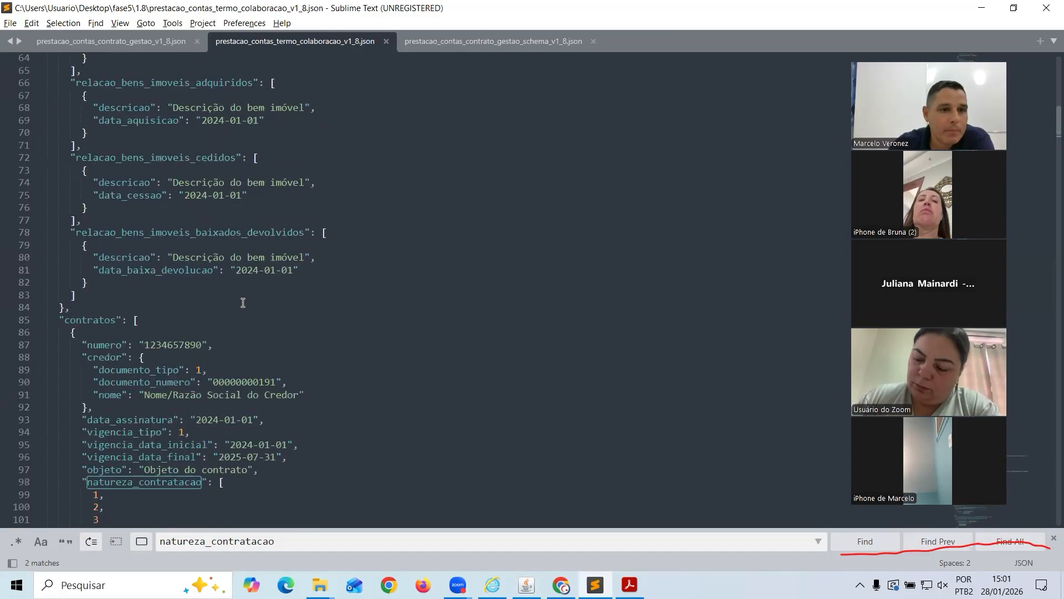
pyautogui.scroll(-4, 242, 302)
pyautogui.moveTo(65, 170); pyautogui.dragTo(182, 343)
pyautogui.scroll(-7, 206, 281)
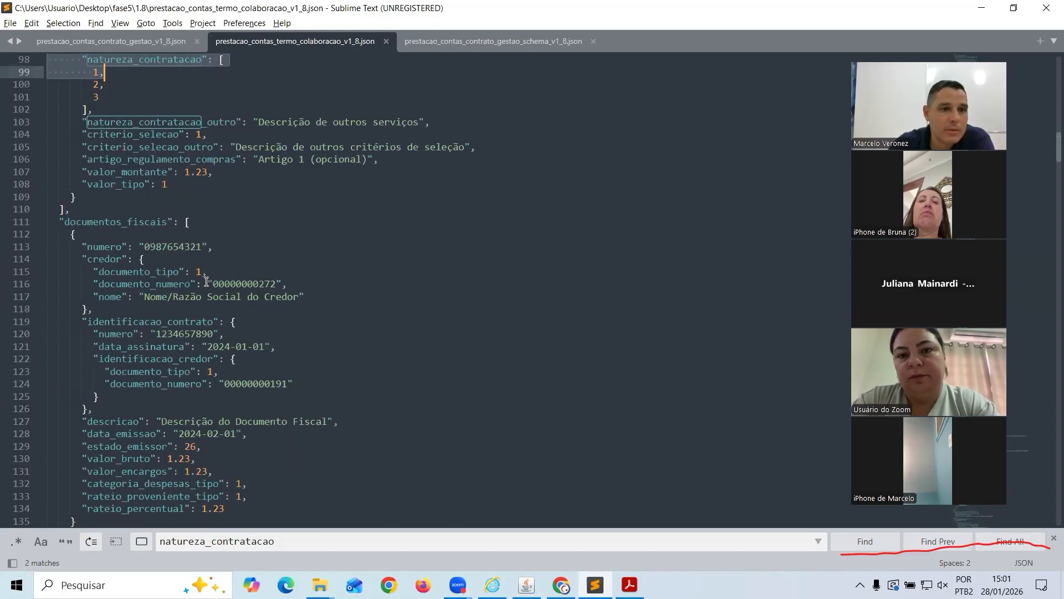
pyautogui.scroll(-2, 206, 282)
pyautogui.moveTo(80, 169); pyautogui.dragTo(209, 271)
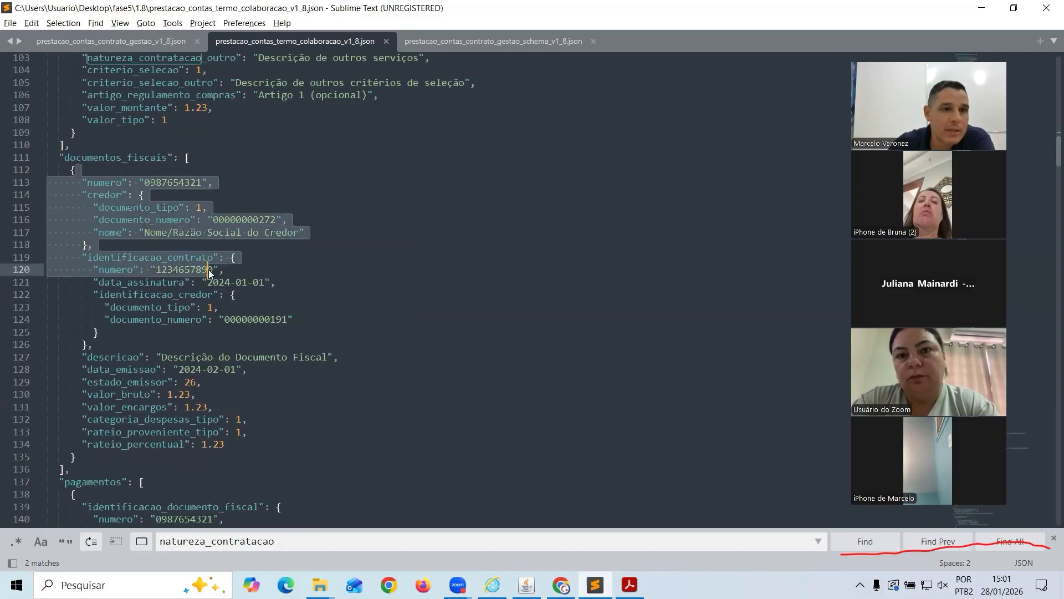
pyautogui.scroll(-2, 250, 323)
pyautogui.scroll(-2, 250, 319)
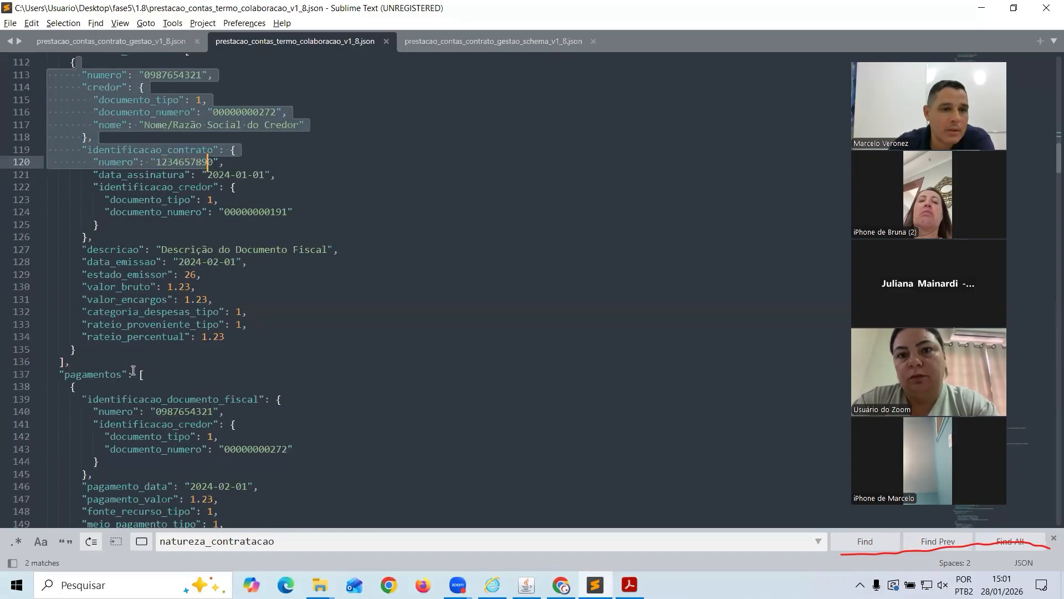
pyautogui.moveTo(76, 332); pyautogui.dragTo(156, 357)
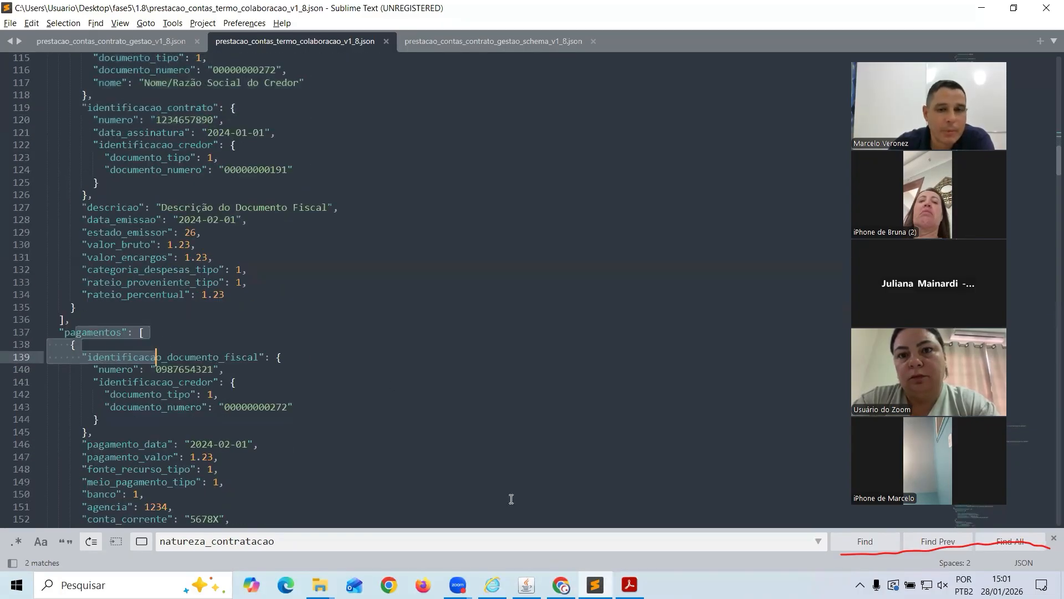
pyautogui.click(526, 585)
# In B5 - Receitas Recebidas, save month 02: 40.000,00 municipal, 60.000,00 state, 900.000,00 federal
pyautogui.click(485, 475)
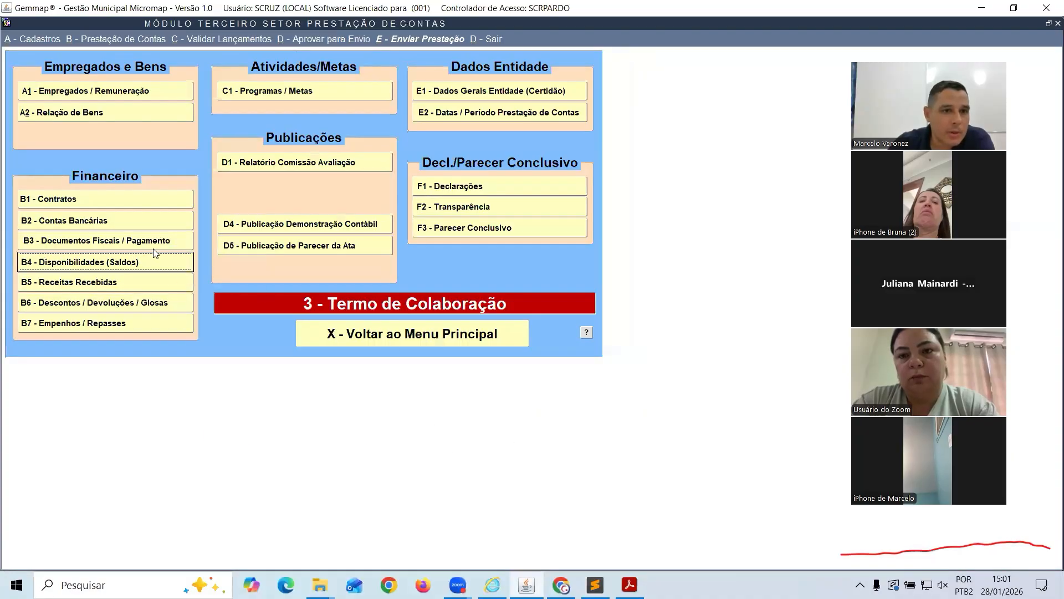
pyautogui.click(117, 282)
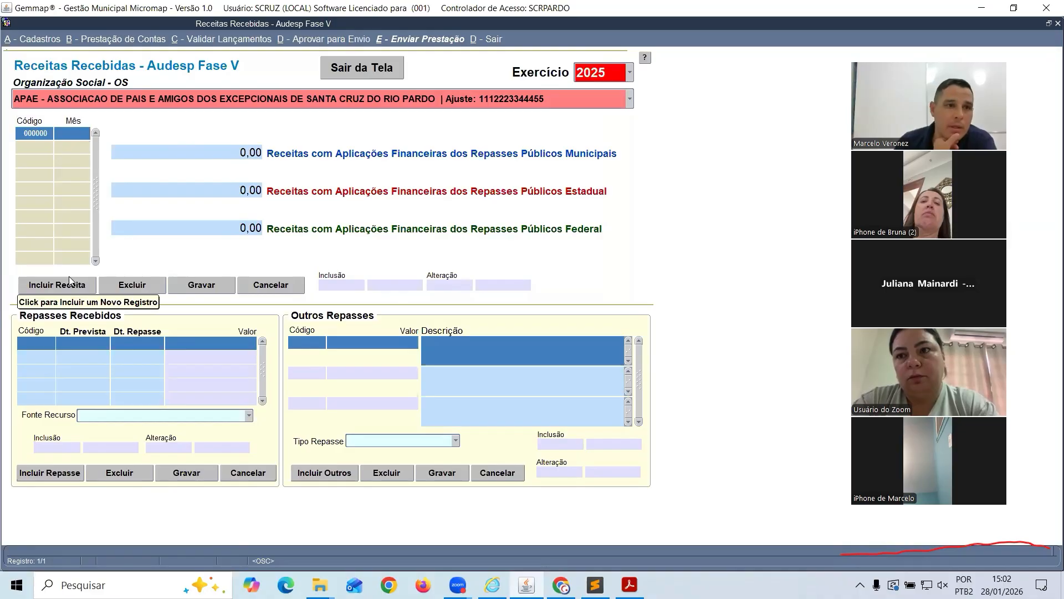
pyautogui.write('02')
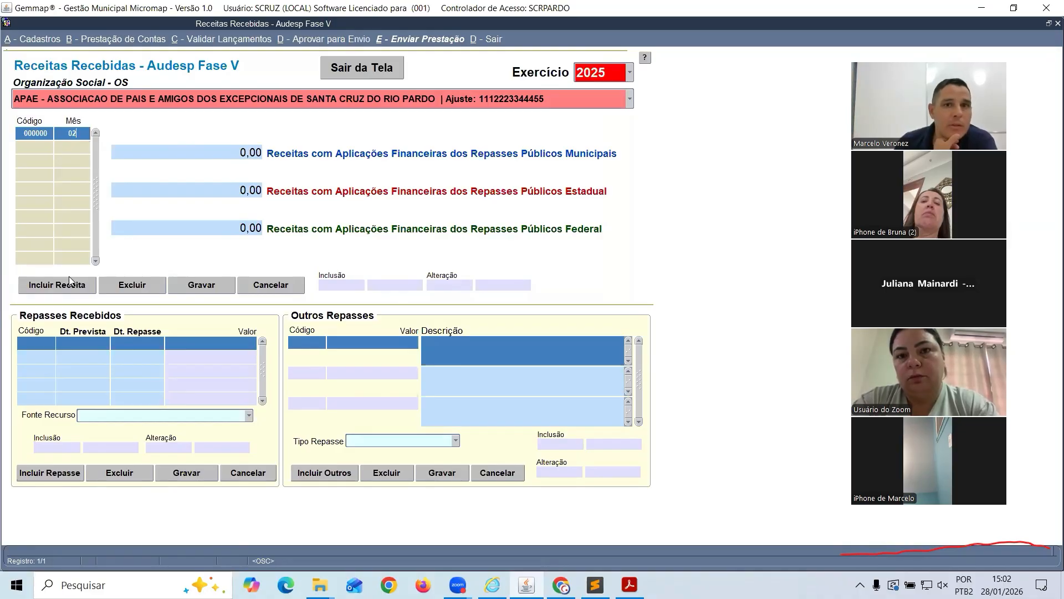
pyautogui.press('Tab')
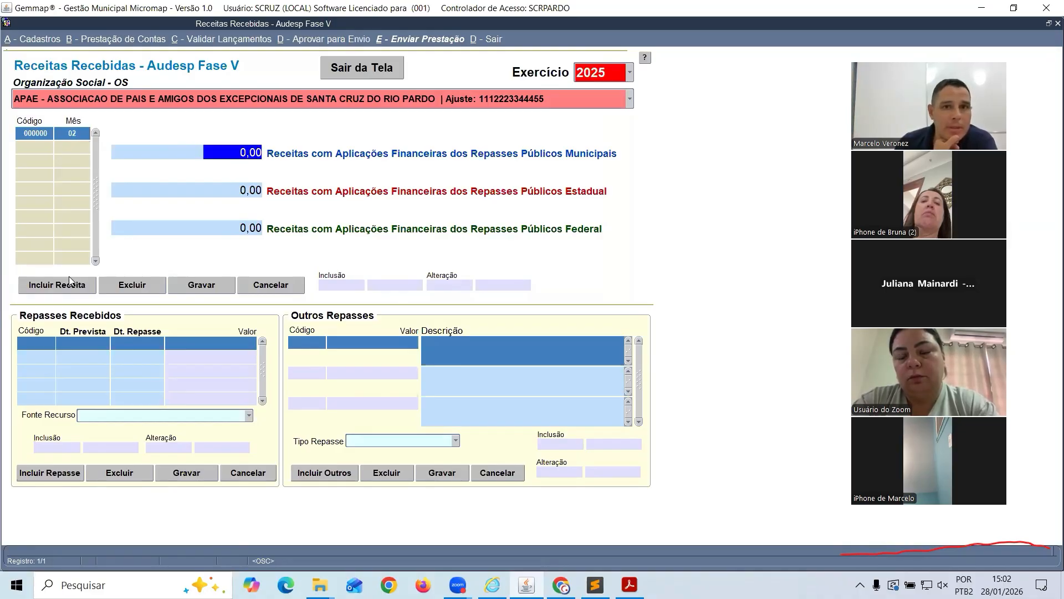
pyautogui.write('40')
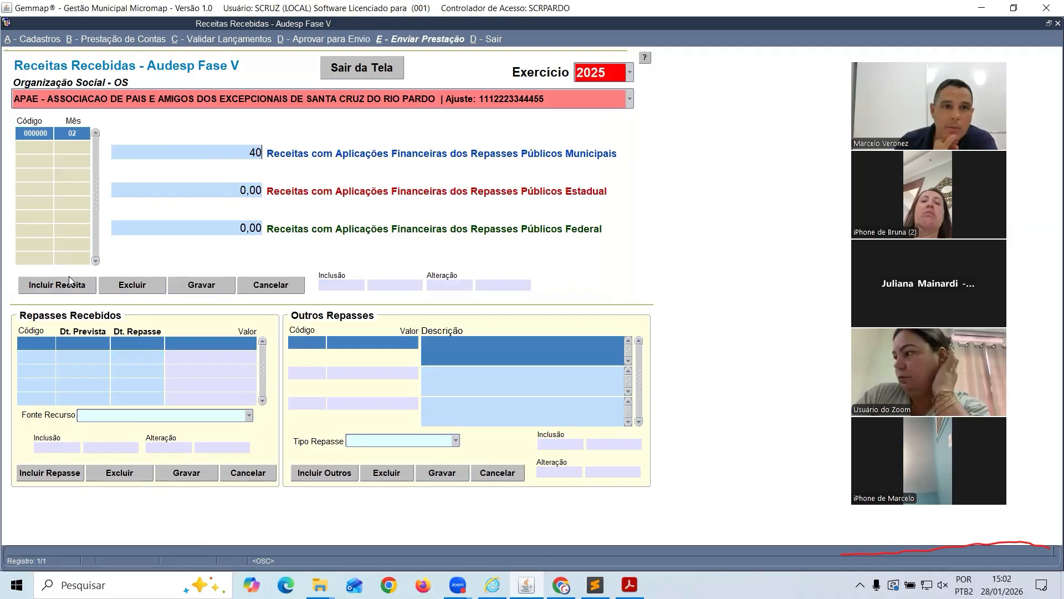
pyautogui.write('.00000')
pyautogui.press('Tab')
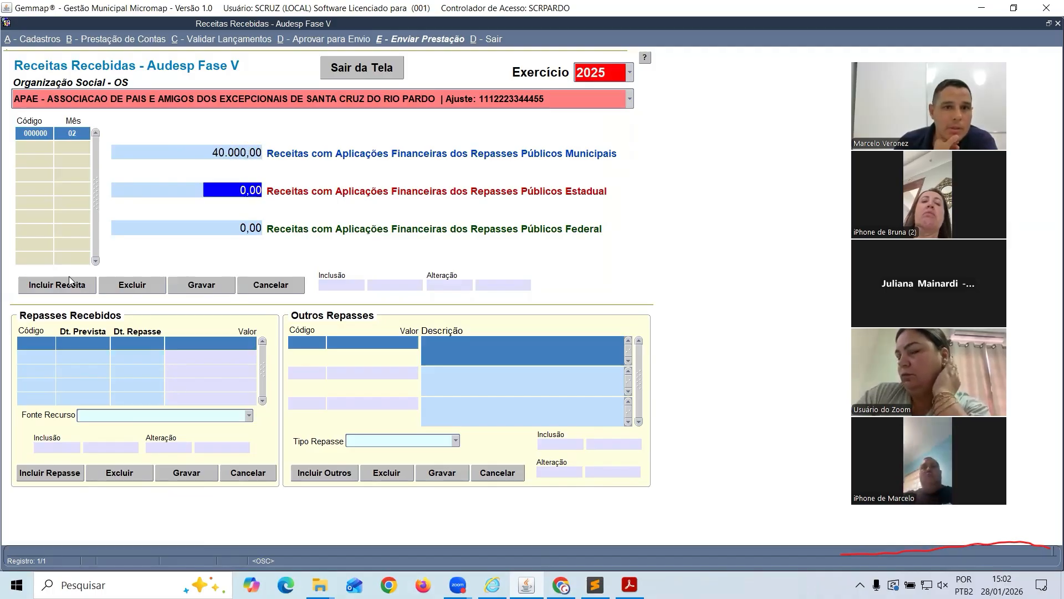
pyautogui.write('60000')
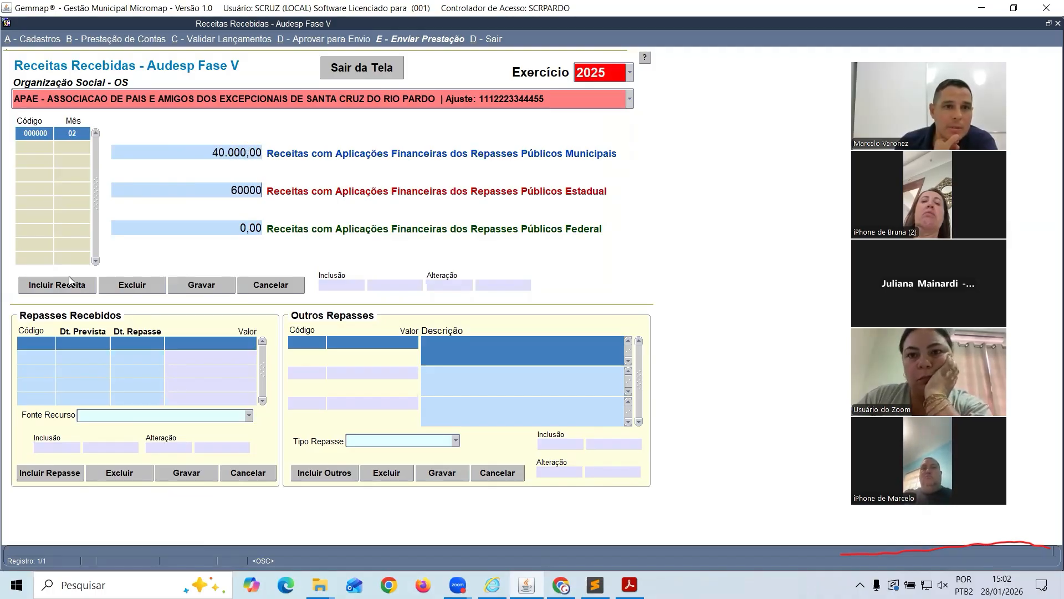
pyautogui.press('Tab')
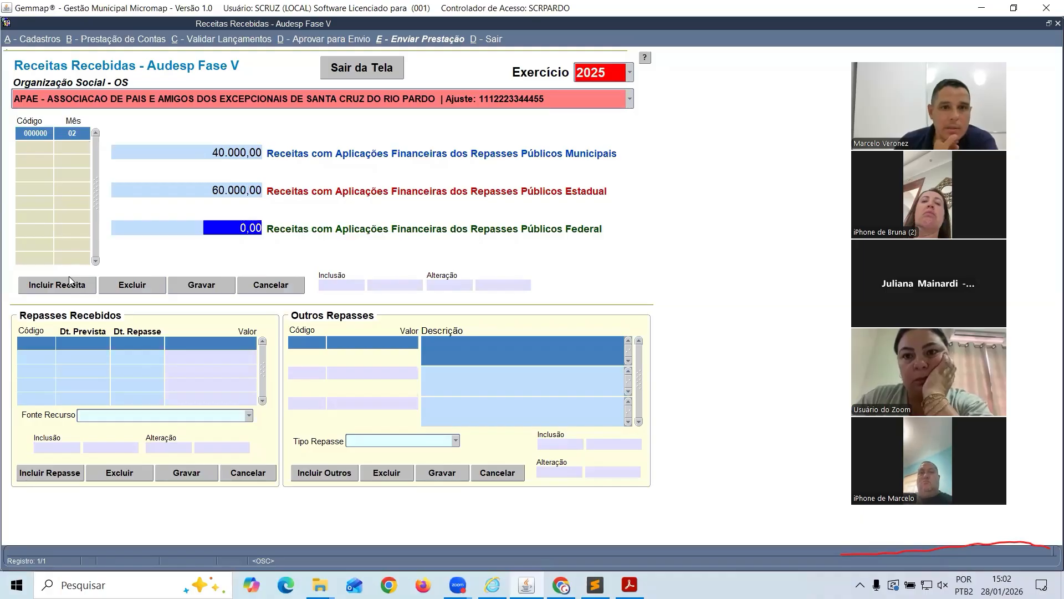
pyautogui.write('900.0')
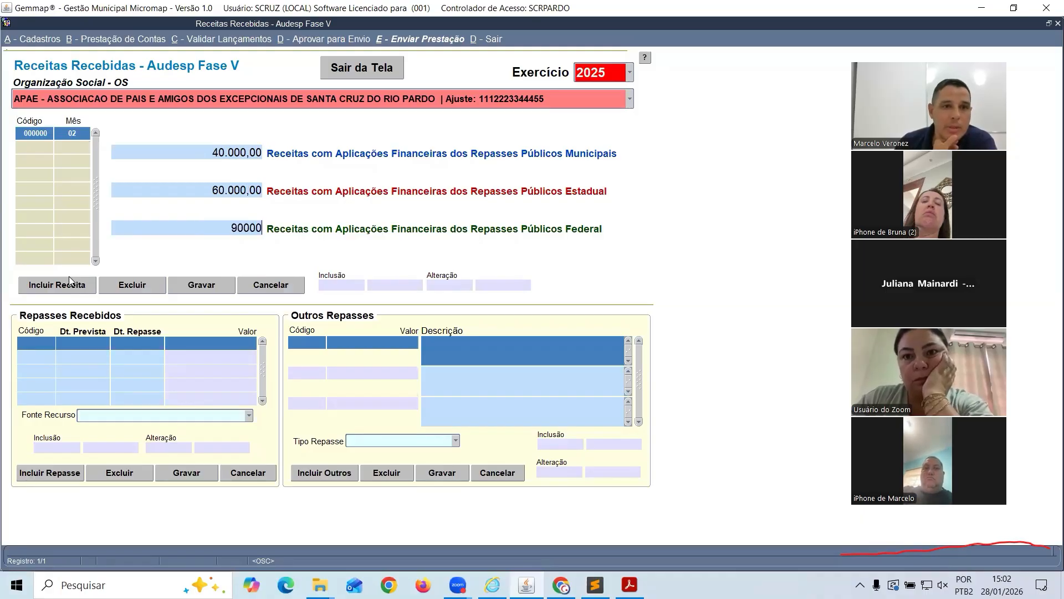
pyautogui.write('00')
pyautogui.press('Tab')
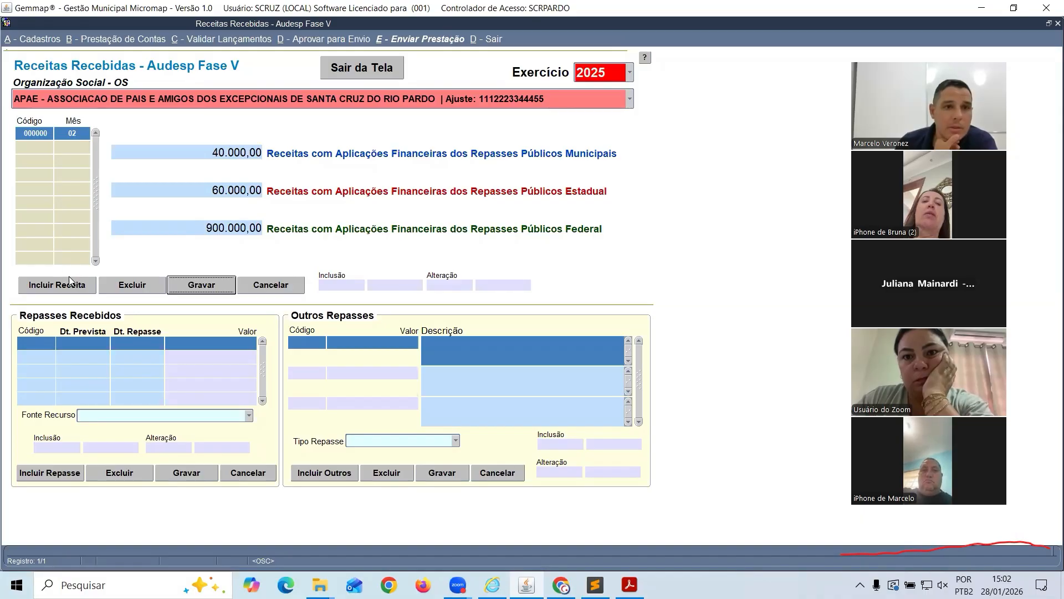
pyautogui.click(69, 281)
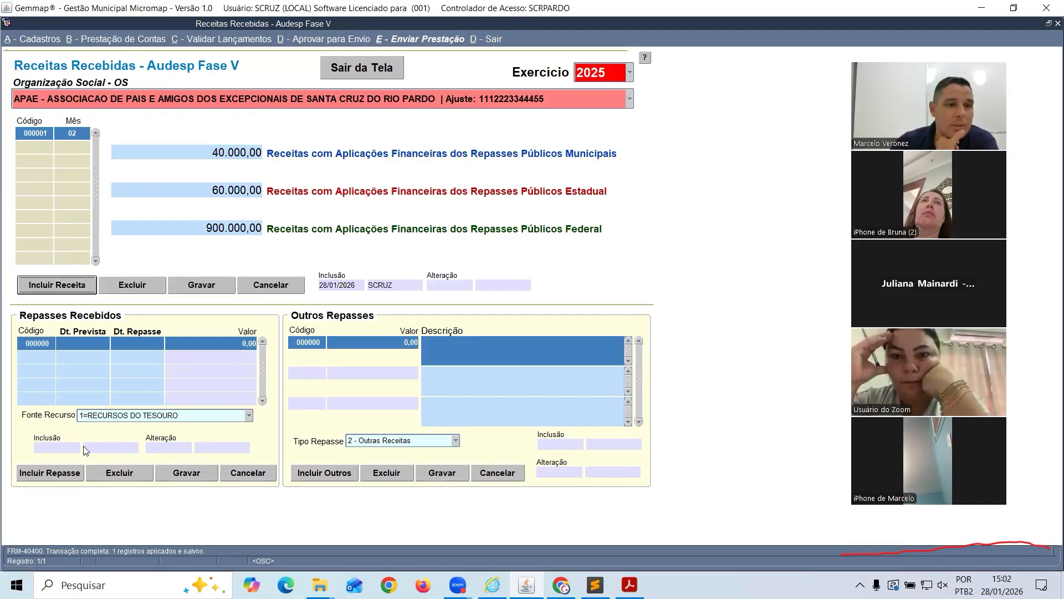
# Save a 6.000,00 repasse, planned 01/01/2025, paid 02/01/2025, from Recursos Próprios da Administração Indireta
pyautogui.click(40, 472)
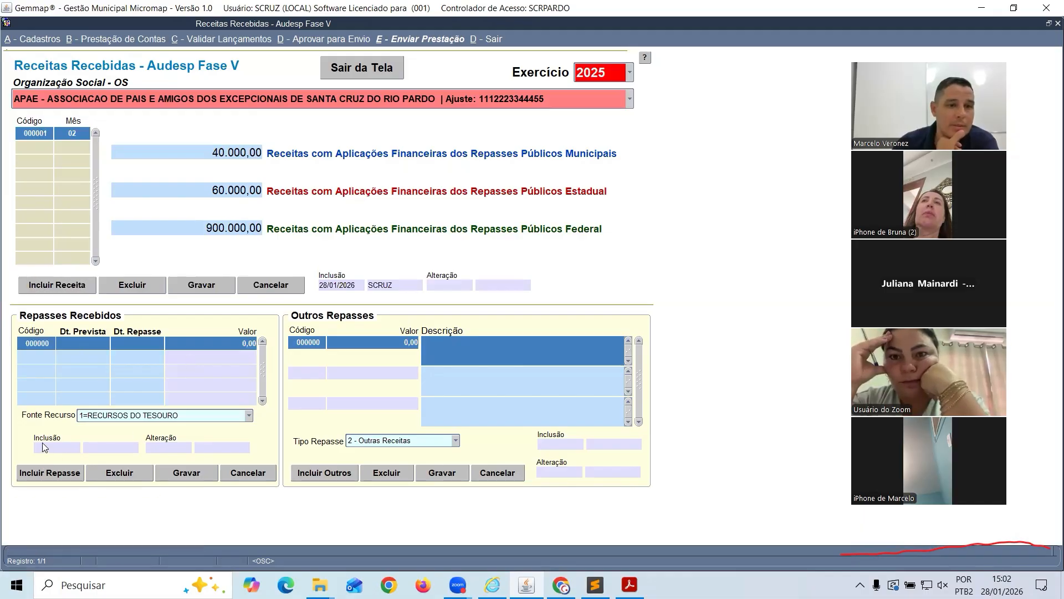
pyautogui.write('0')
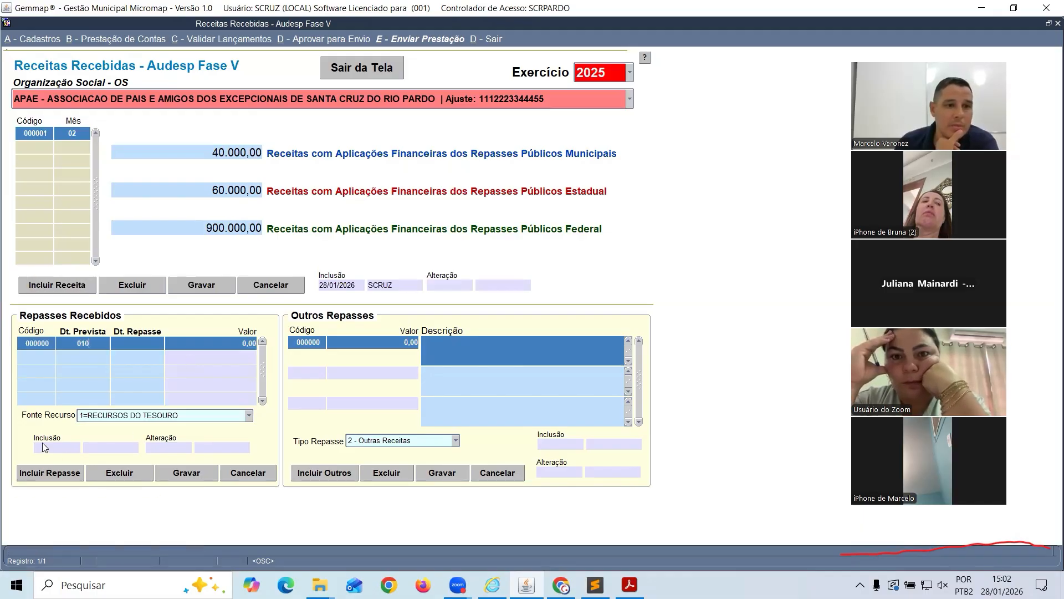
pyautogui.write('1/01/2025')
pyautogui.press('Tab')
pyautogui.write('02/01/2025')
pyautogui.press('Tab')
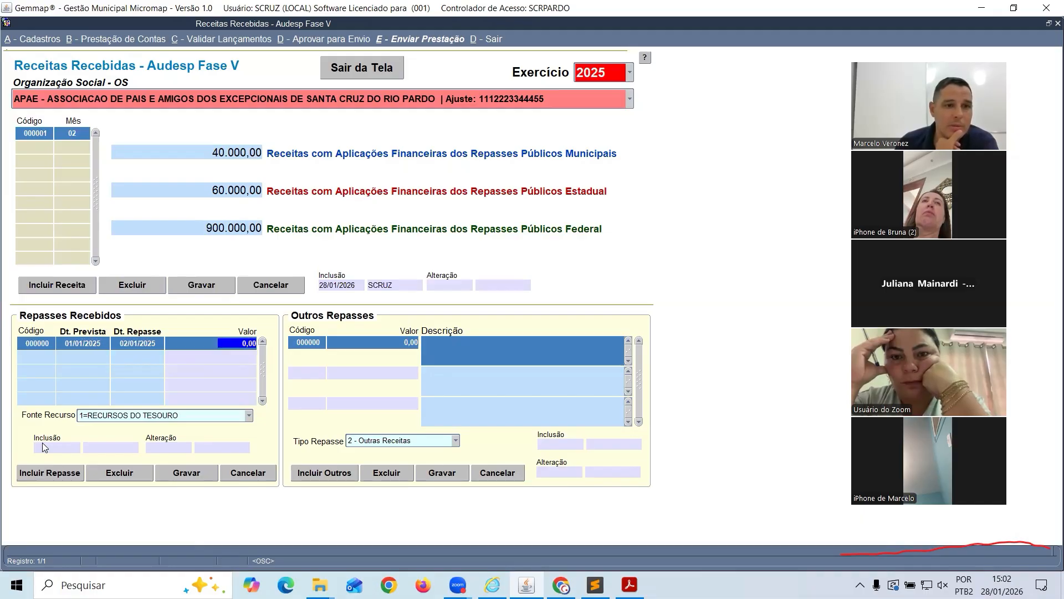
pyautogui.write('6000')
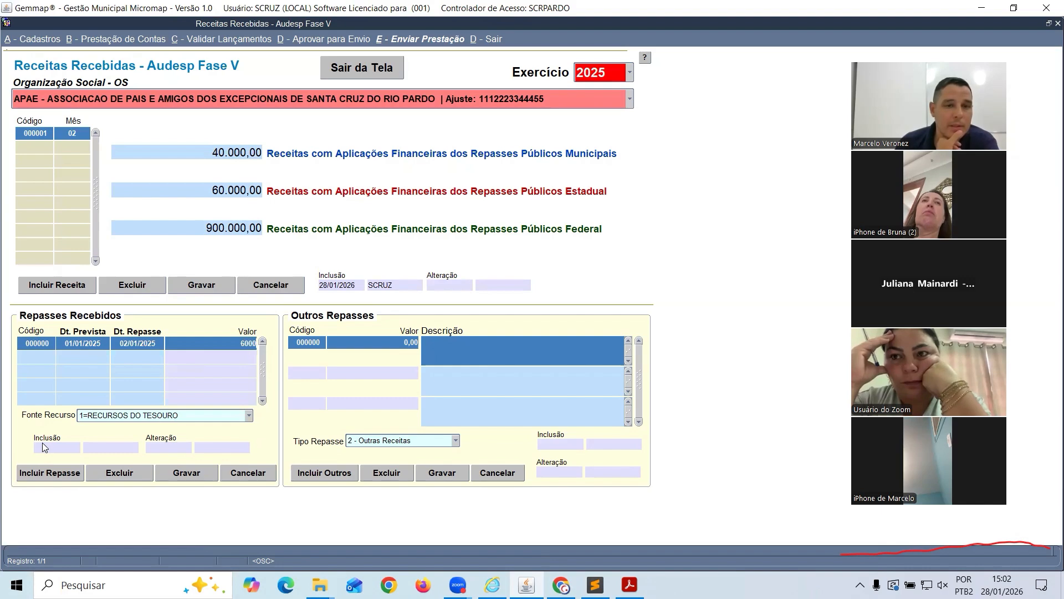
pyautogui.press('Tab')
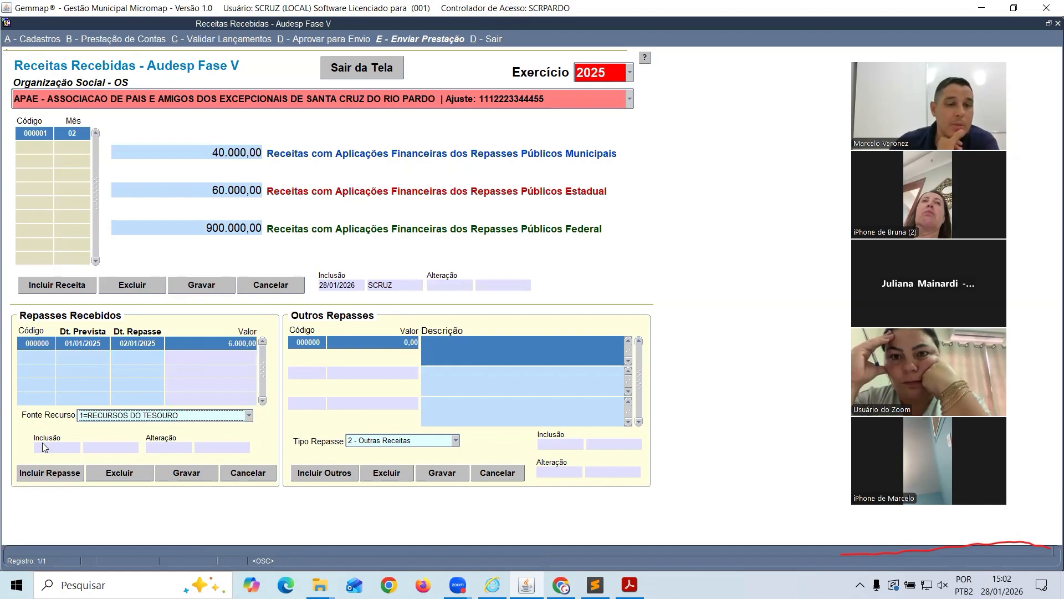
pyautogui.click(124, 417)
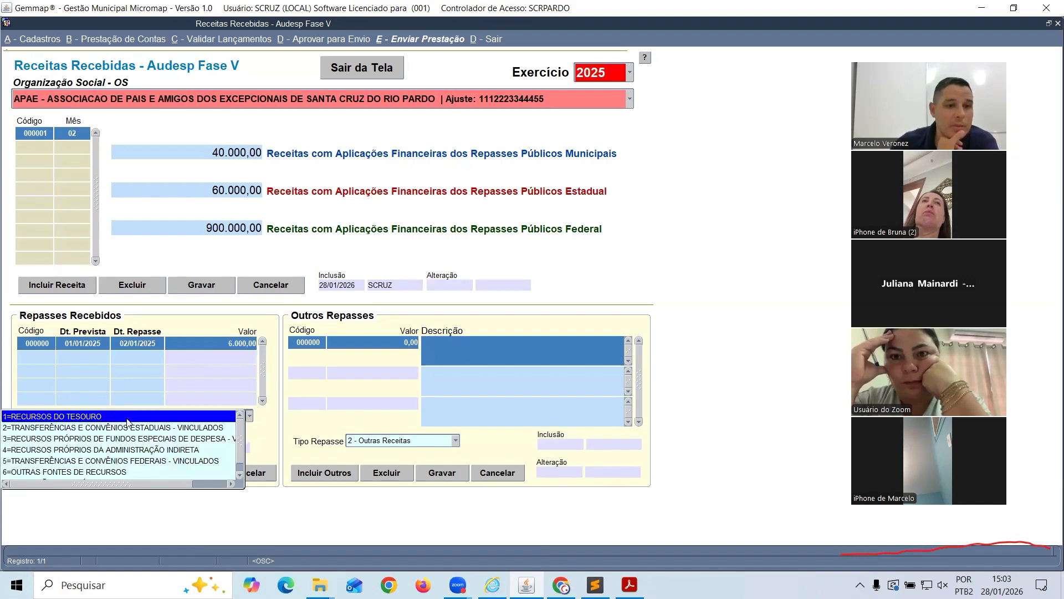
pyautogui.scroll(-1, 128, 432)
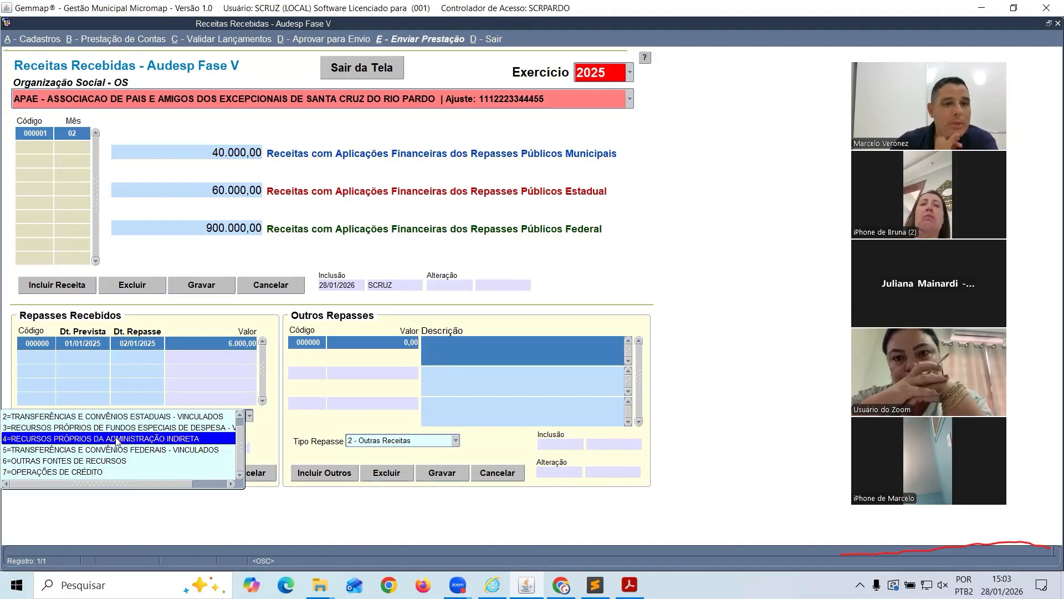
pyautogui.click(118, 440)
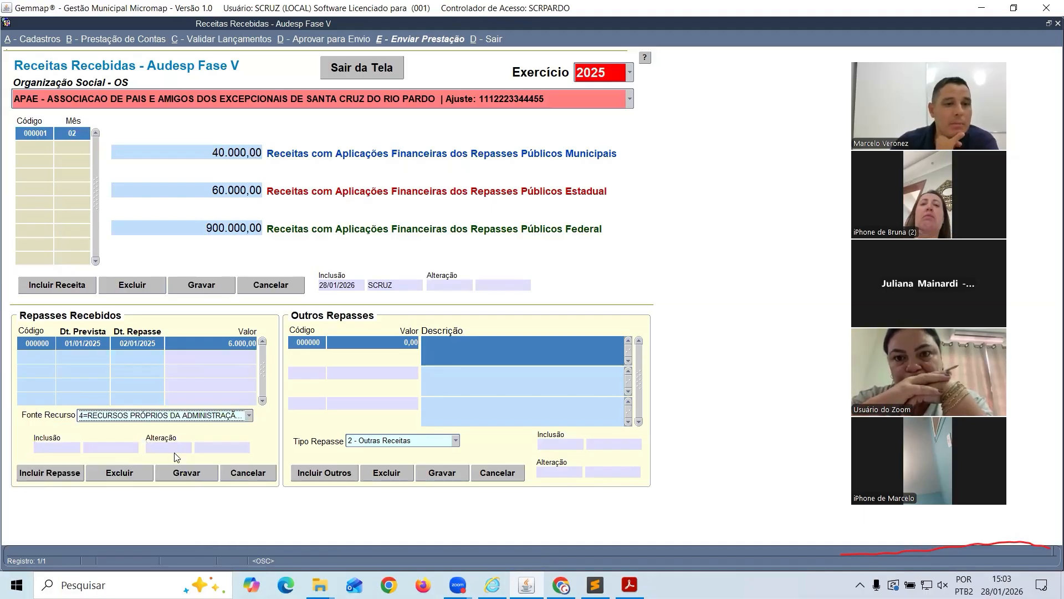
pyautogui.click(195, 474)
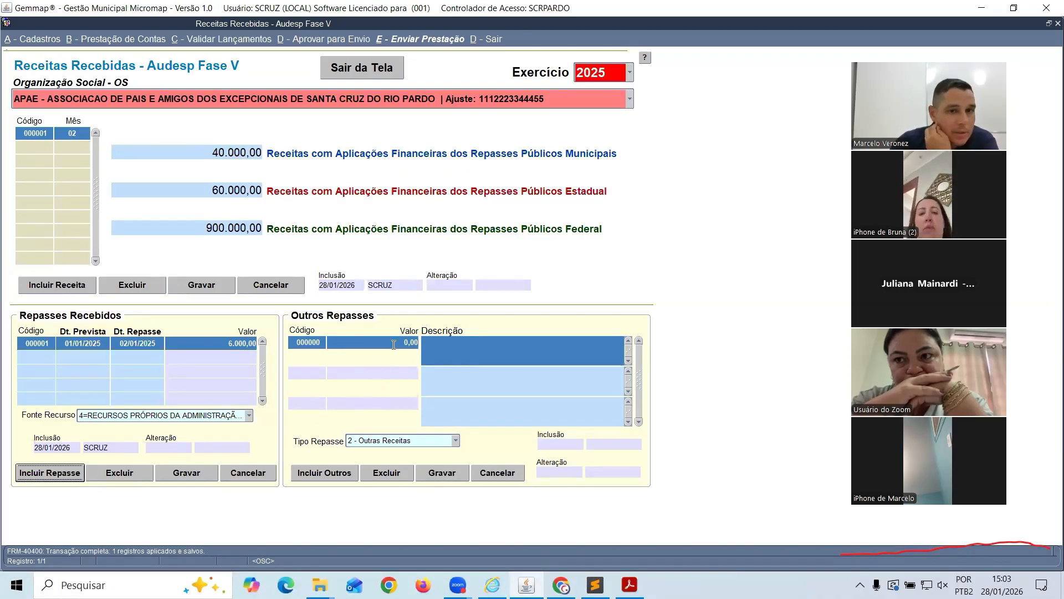
# Save a 50.000,00 'empresa x' repasse as 2 - Outras Receitas, then exit to the menu
pyautogui.click(333, 472)
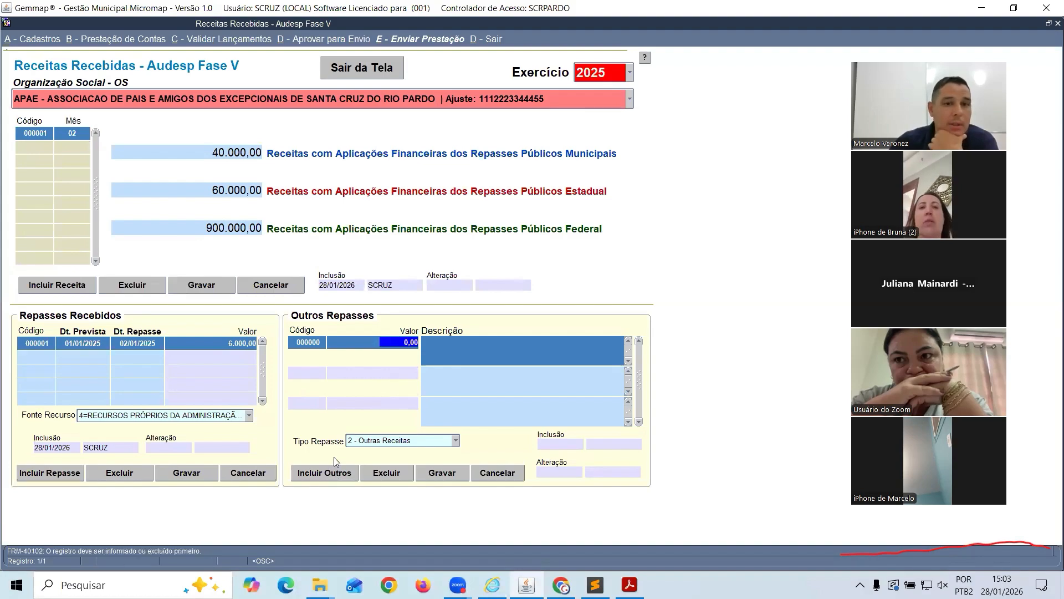
pyautogui.write('50000')
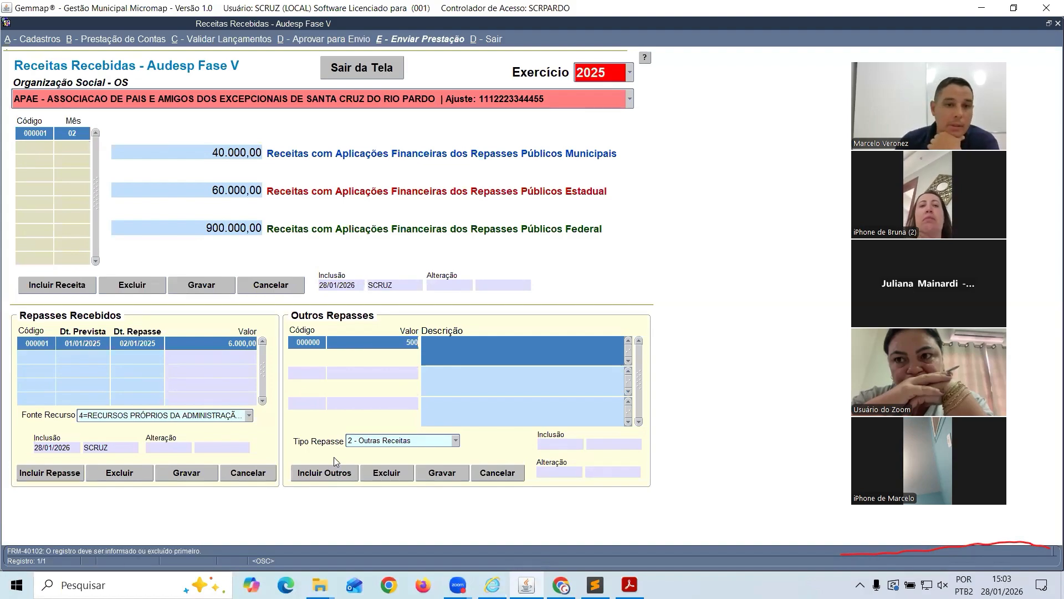
pyautogui.press('Tab')
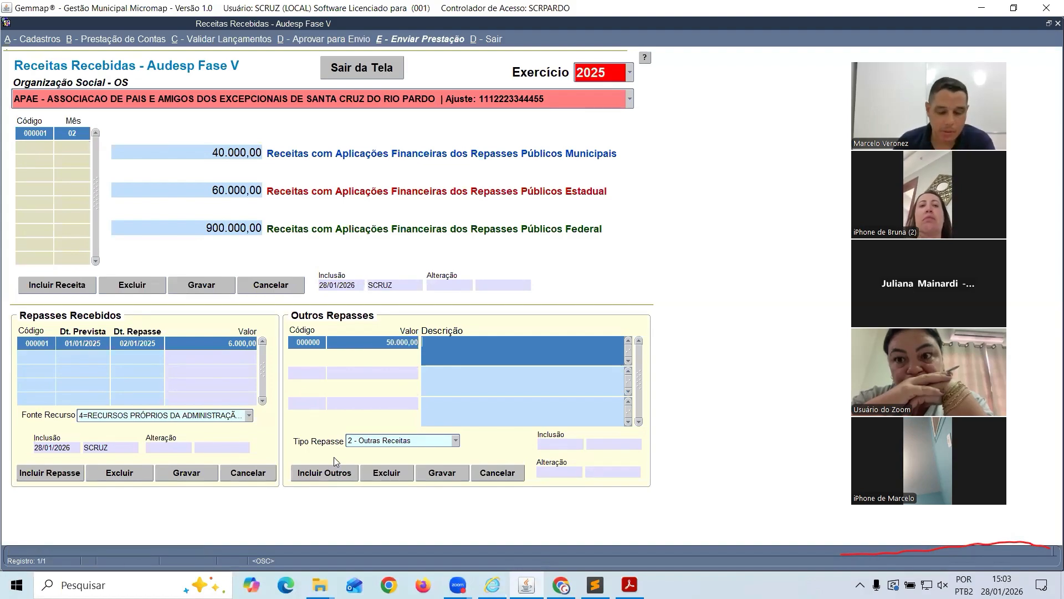
pyautogui.write('empresa x')
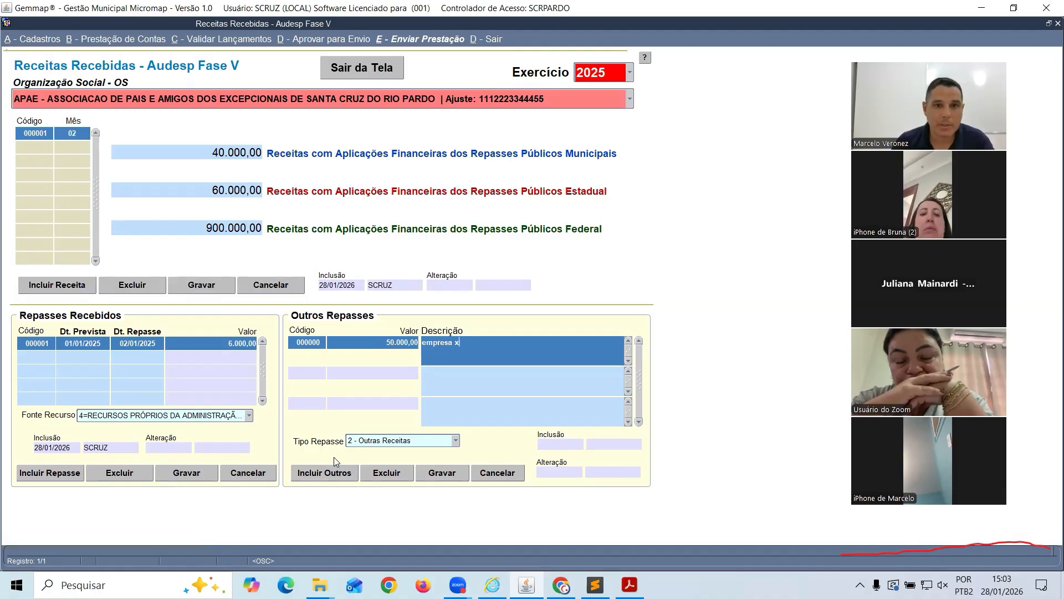
pyautogui.click(455, 443)
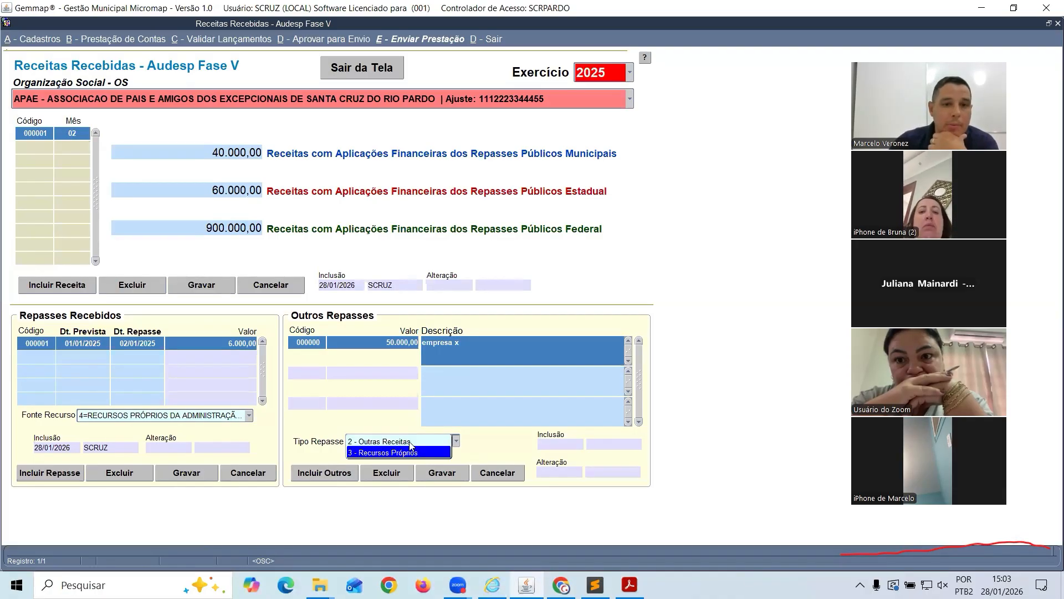
pyautogui.click(448, 461)
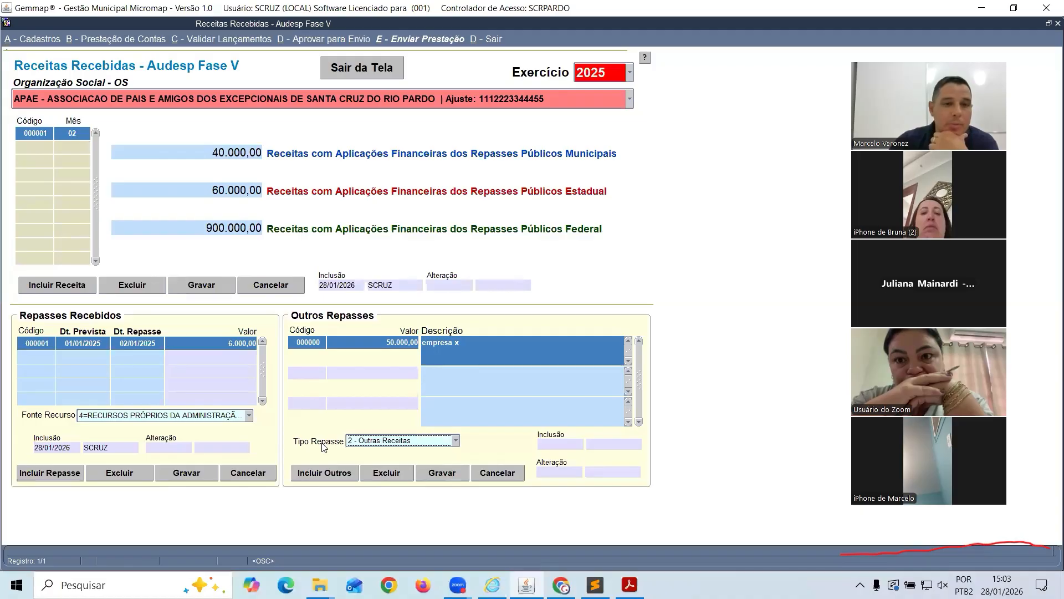
pyautogui.click(442, 475)
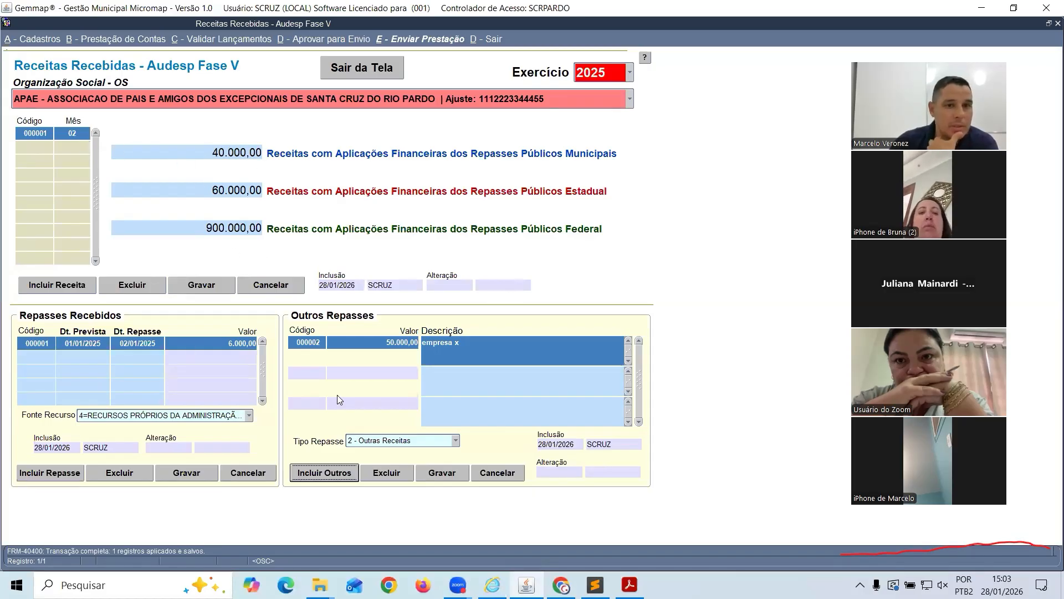
pyautogui.click(382, 72)
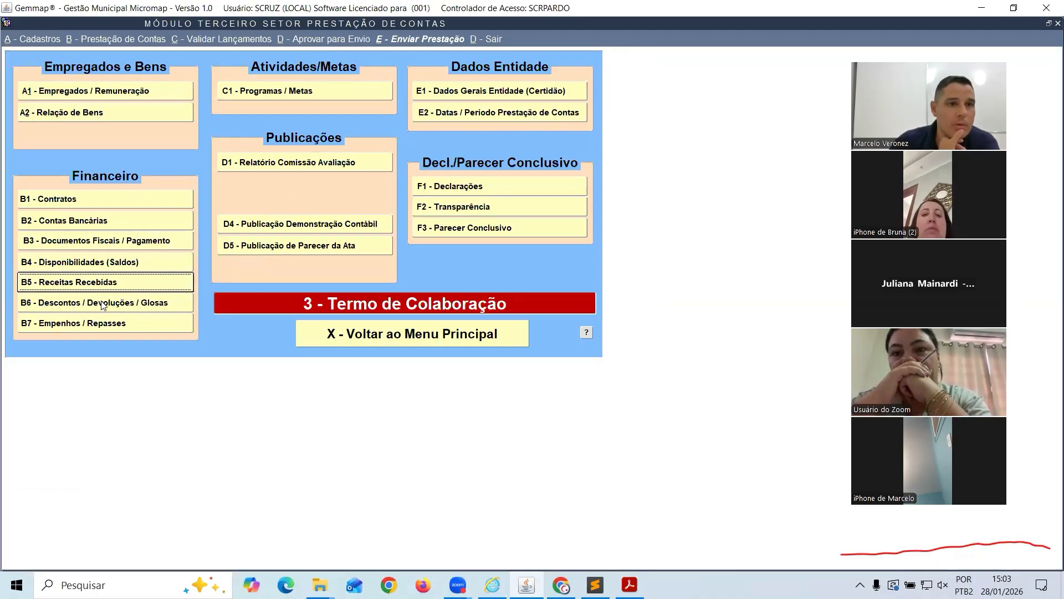
# Open the B6 - Descontos / Devoluções / Glosas screen, then bring up the TCESP manual PDF
pyautogui.click(51, 300)
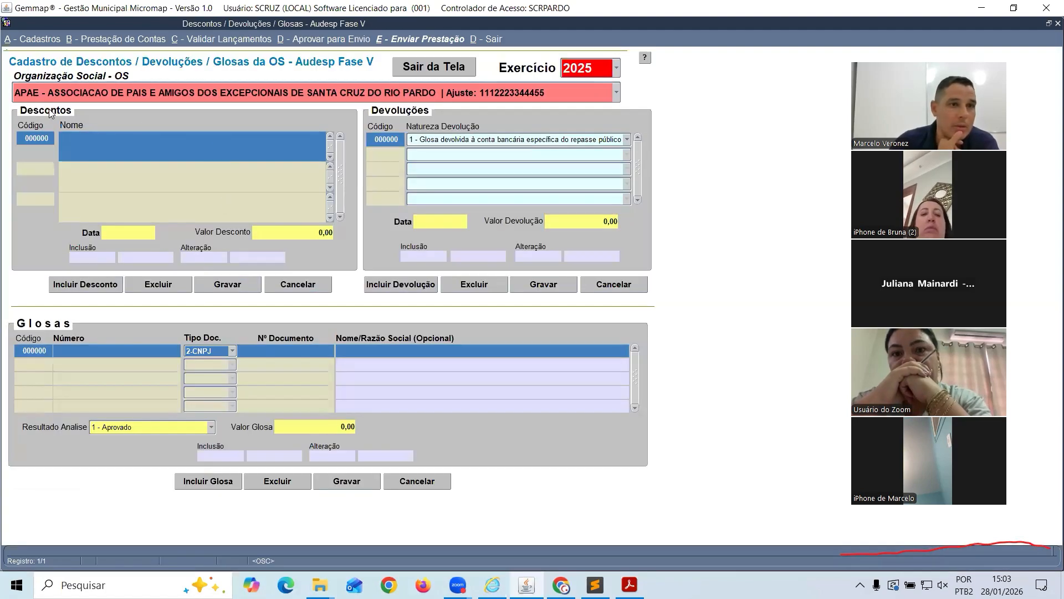
pyautogui.click(630, 585)
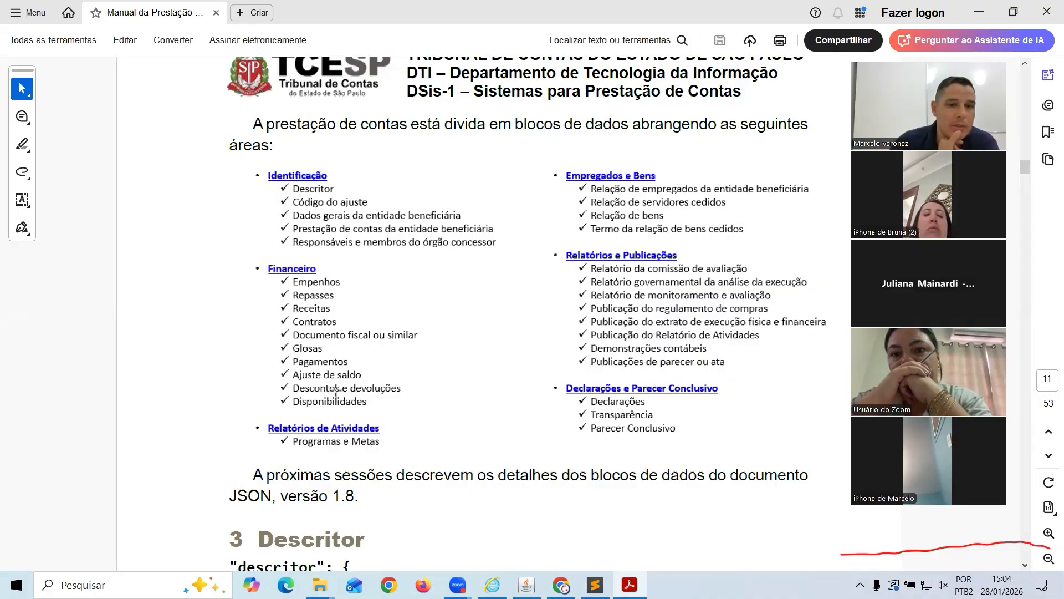
# Go back from the TCESP manual to the Gemmap glosas form
pyautogui.click(527, 585)
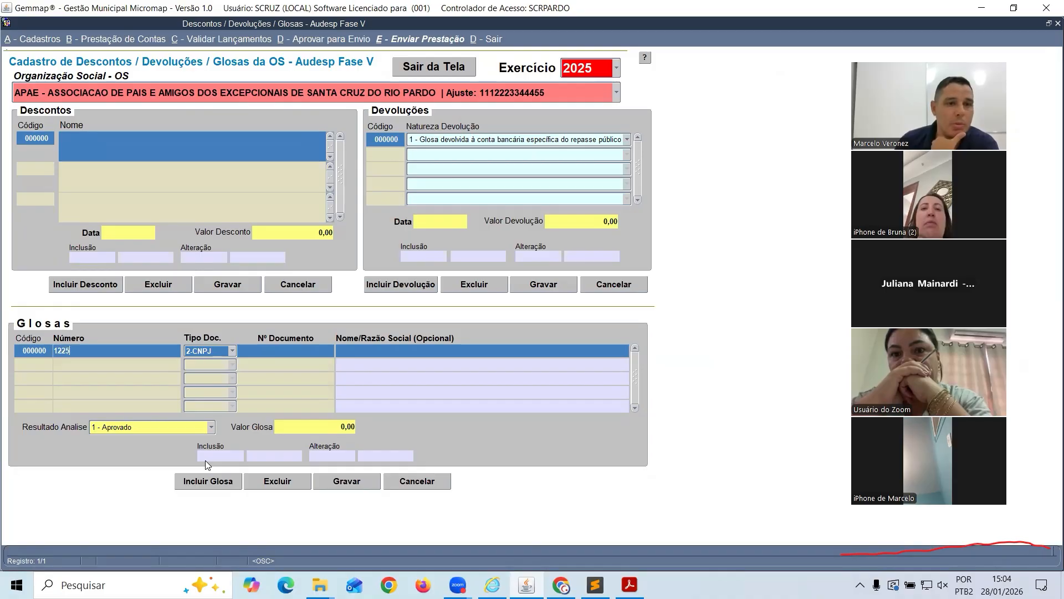
# Enter glosa number 12255, document number 122155 and name EMPRESA
pyautogui.write('5')
pyautogui.press('Tab')
pyautogui.press('Tab')
pyautogui.write('122155')
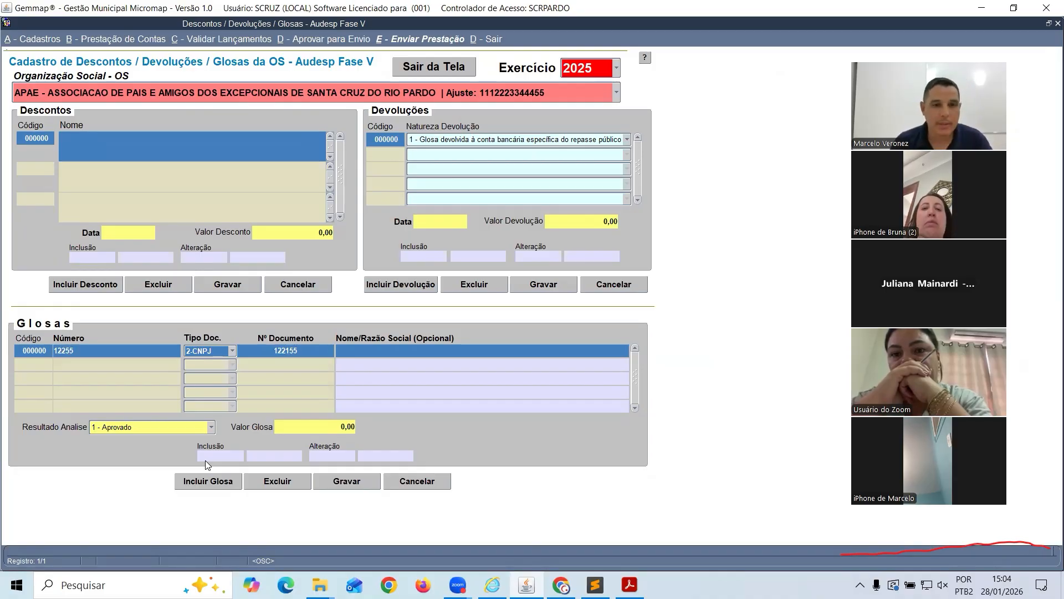
pyautogui.write('W')
pyautogui.press('BackSpace')
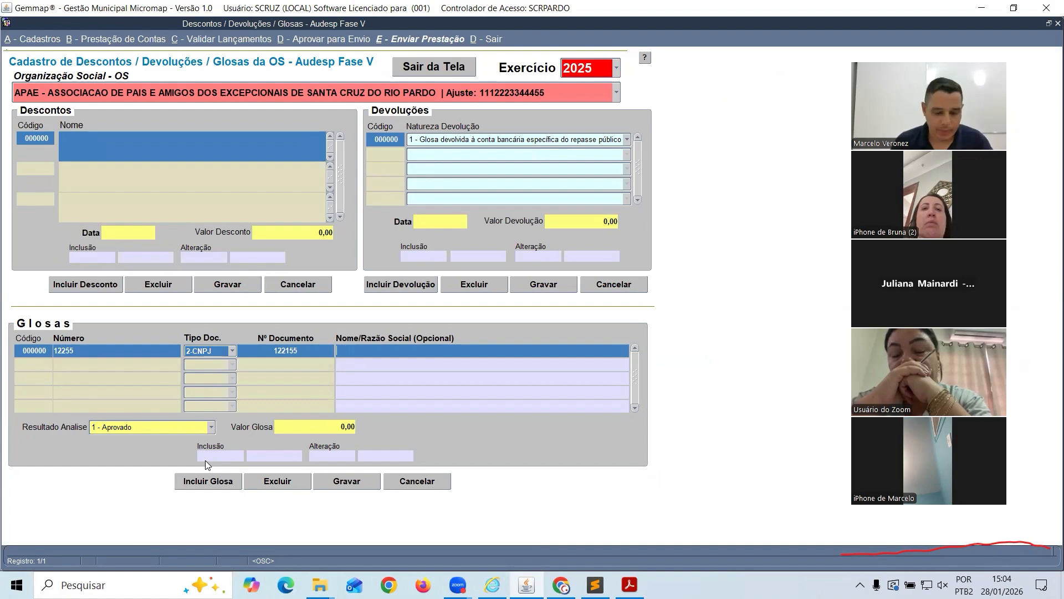
pyautogui.write('EMPRESA')
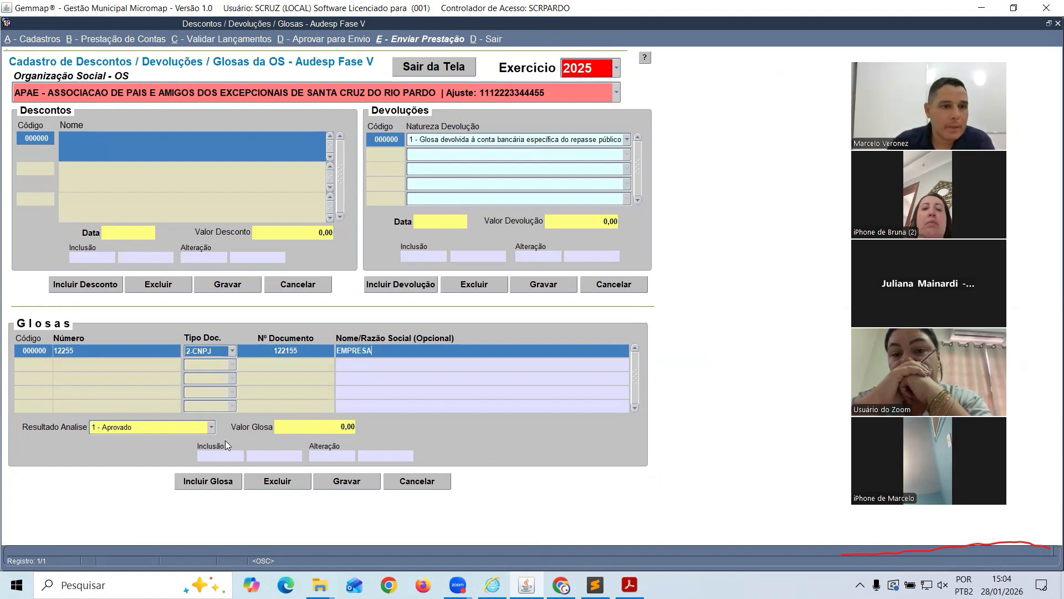
# Set result '2 - Aprovado parcialmente' with glosa value 500, save, and exit to the menu
pyautogui.click(209, 427)
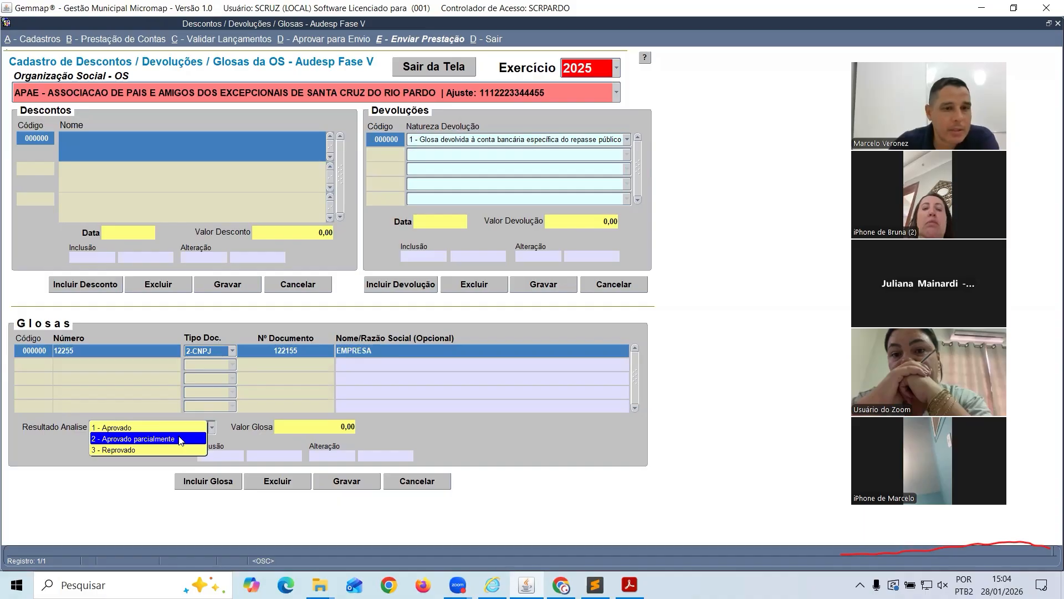
pyautogui.click(179, 438)
pyautogui.press('Tab')
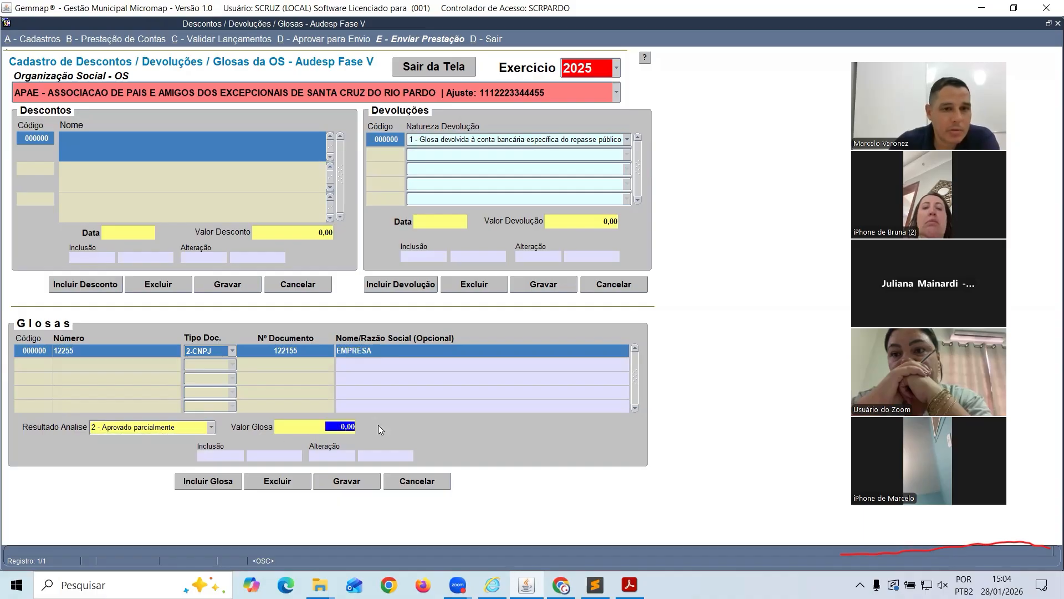
pyautogui.write('500')
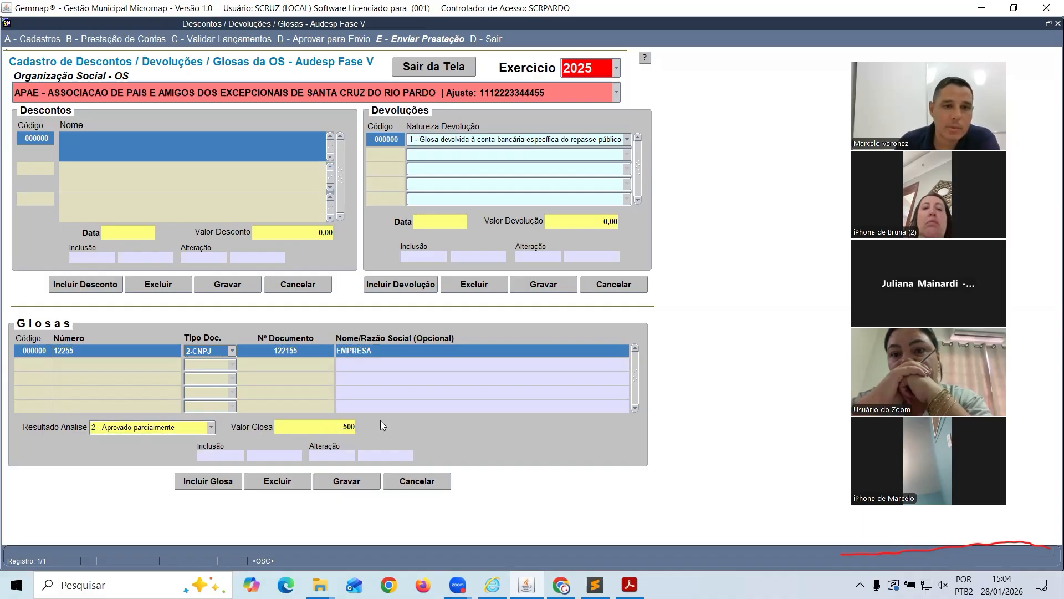
pyautogui.press('Tab')
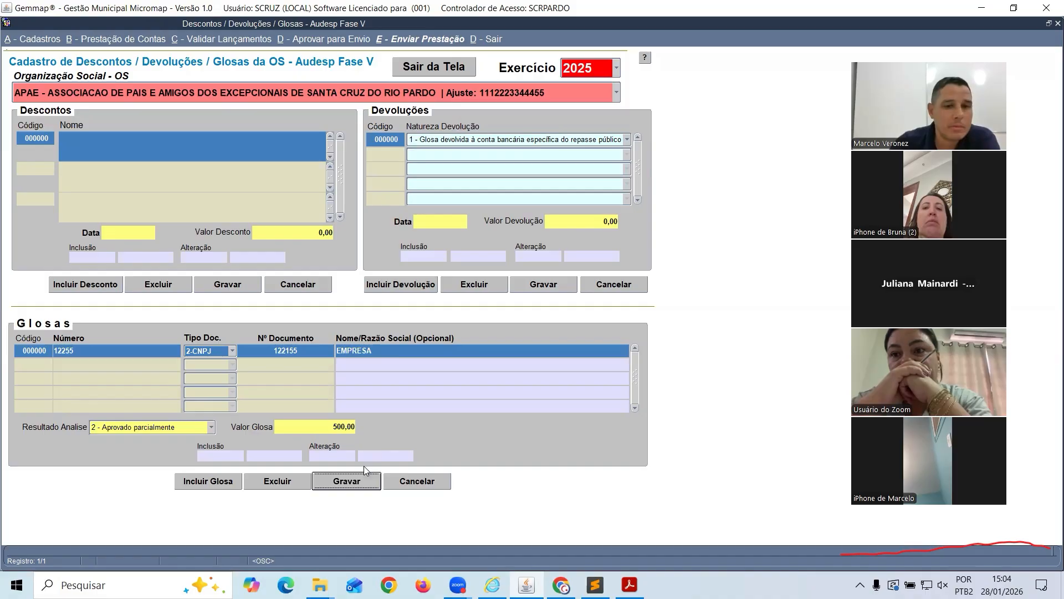
pyautogui.click(359, 480)
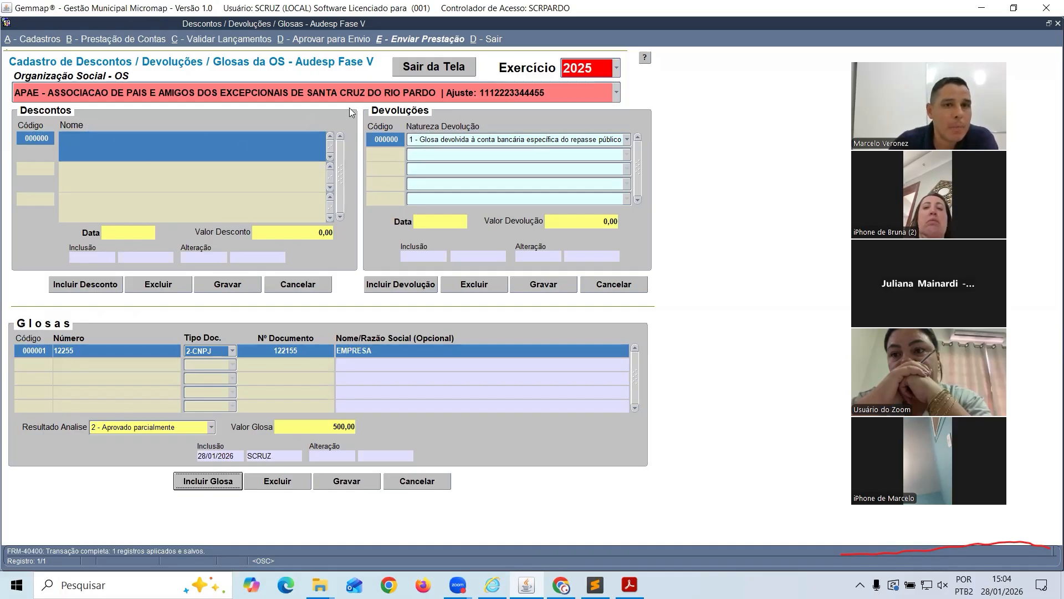
pyautogui.click(409, 69)
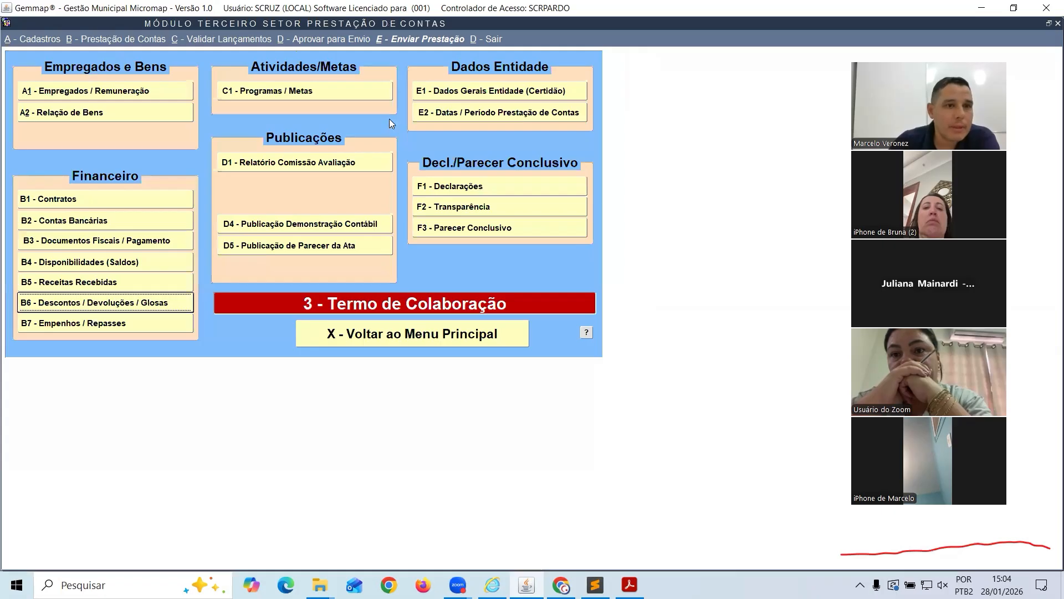
# In B7 - Empenhos / Repasses, enter empenho 1225588, date 01/07/2025, class 33902224, source 1=RECURSOS DO TESOURO
pyautogui.click(84, 327)
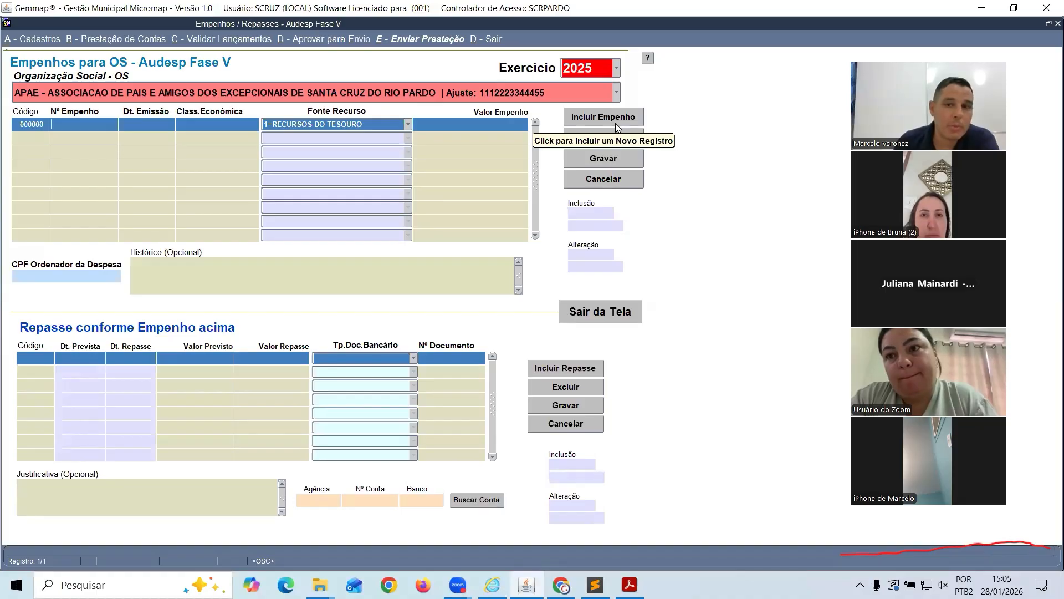
pyautogui.write('1225588')
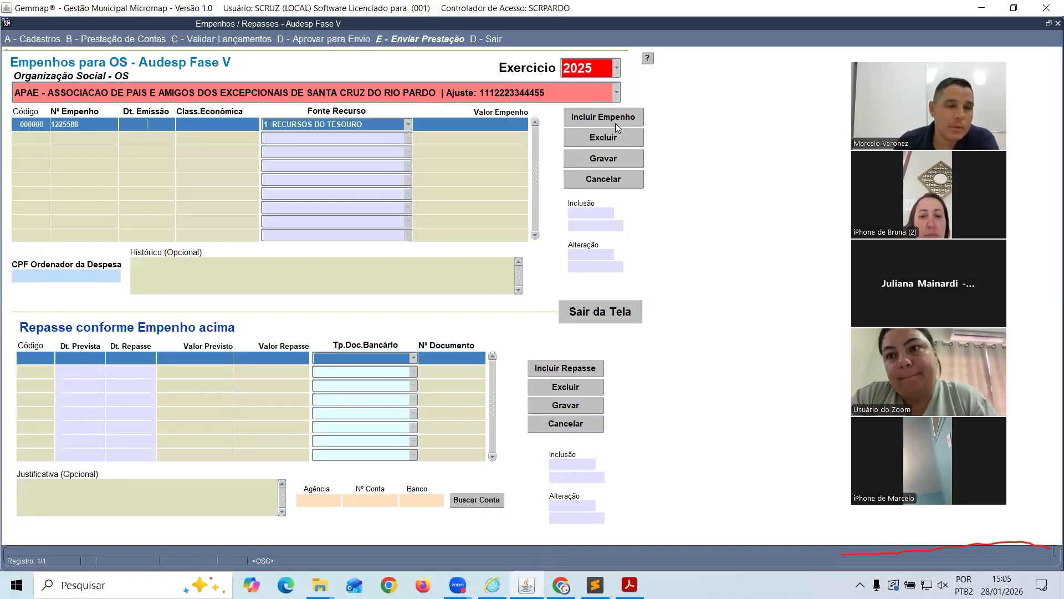
pyautogui.write('010')
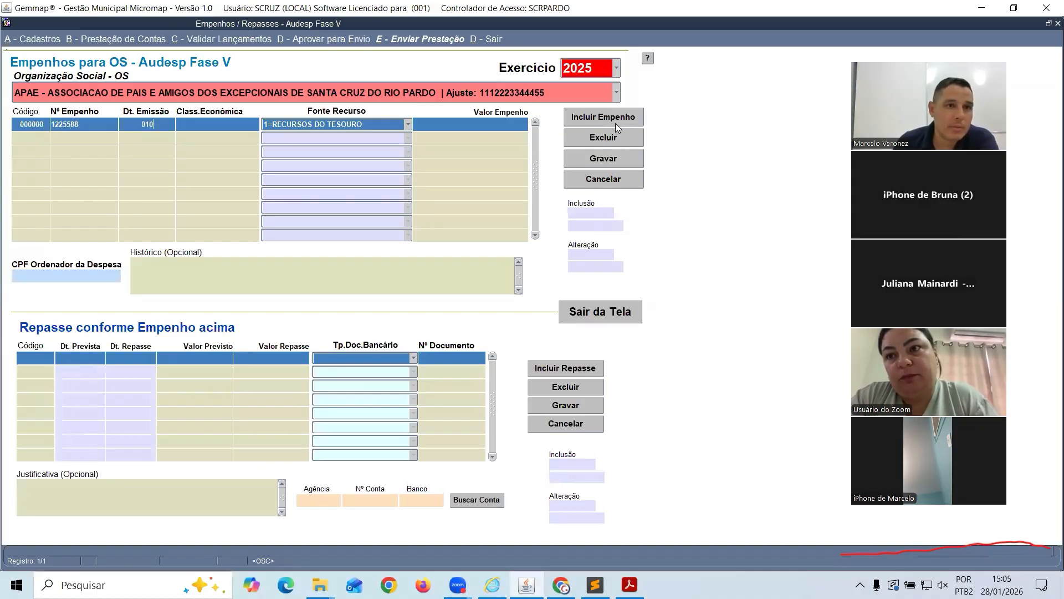
pyautogui.write('72025')
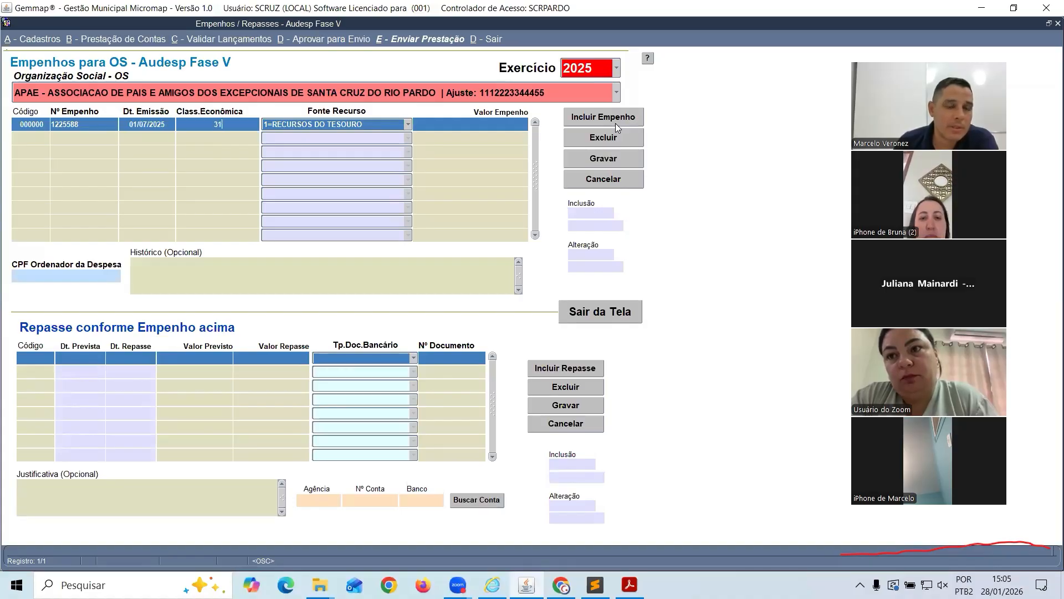
pyautogui.write('33')
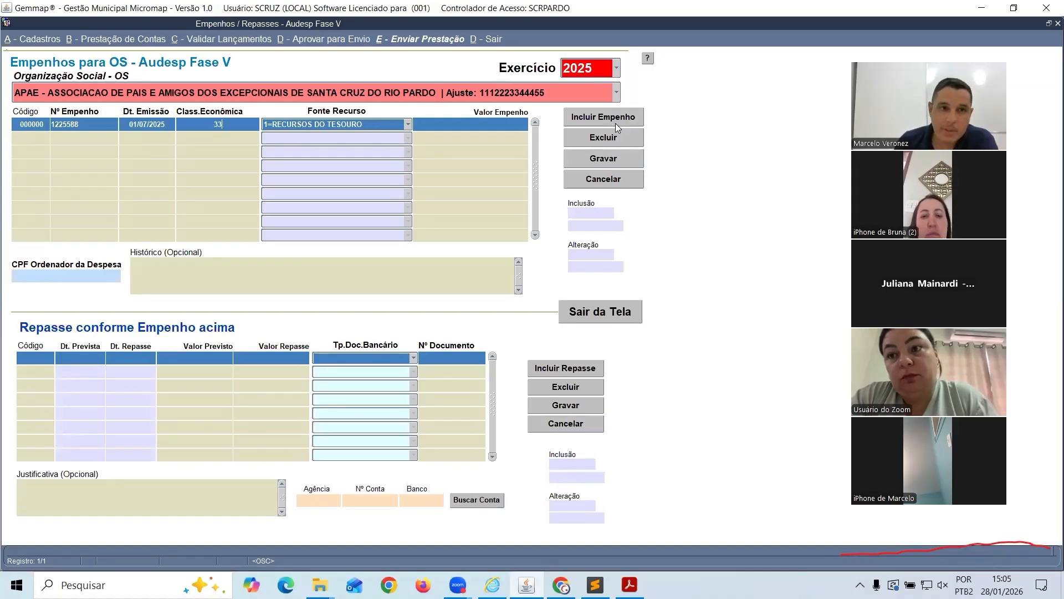
pyautogui.write('90')
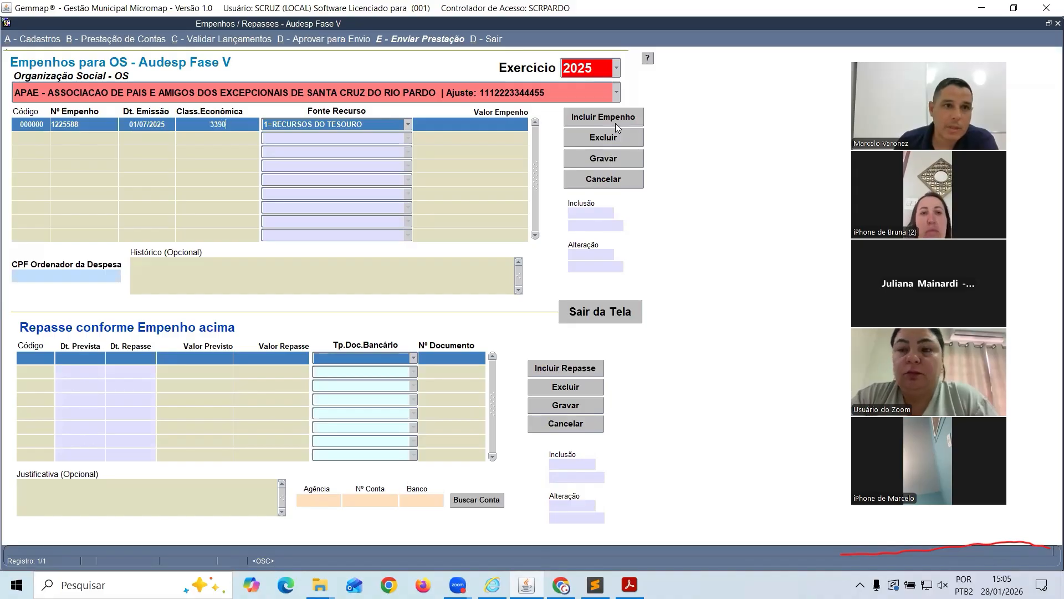
pyautogui.write('2224')
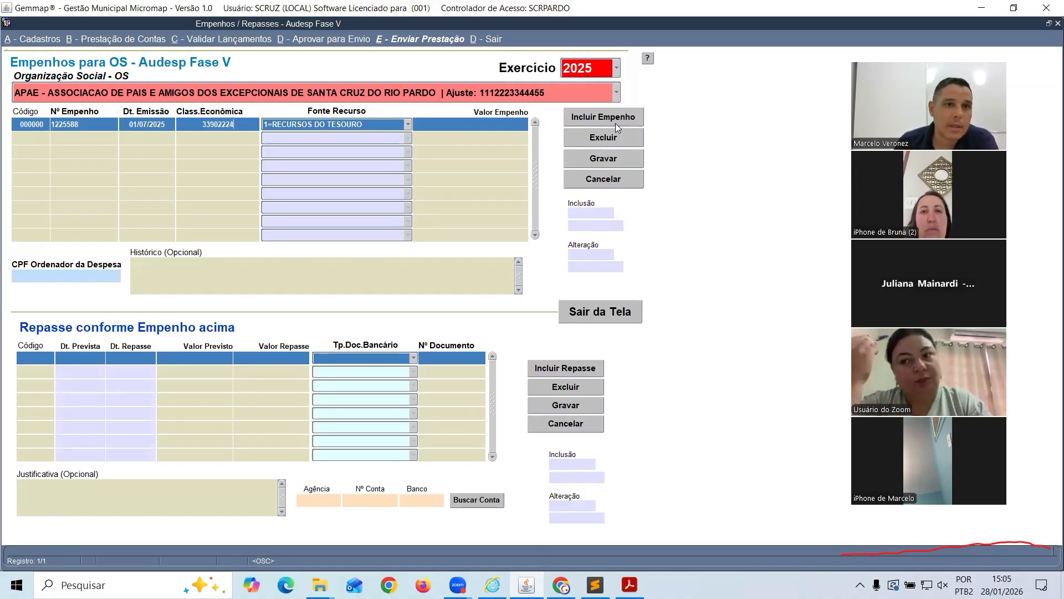
pyautogui.press('Tab')
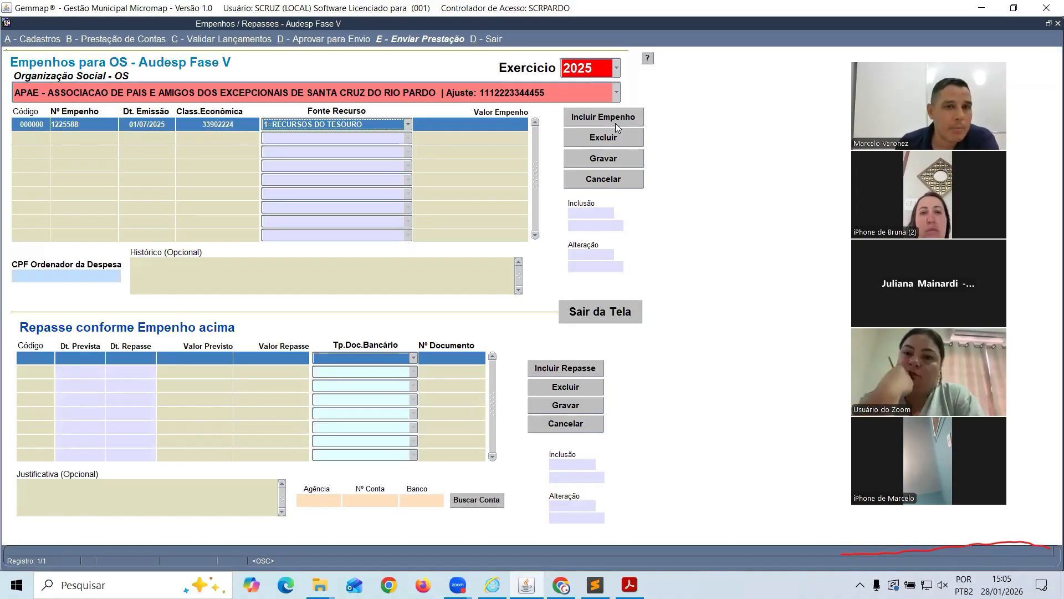
pyautogui.click(402, 127)
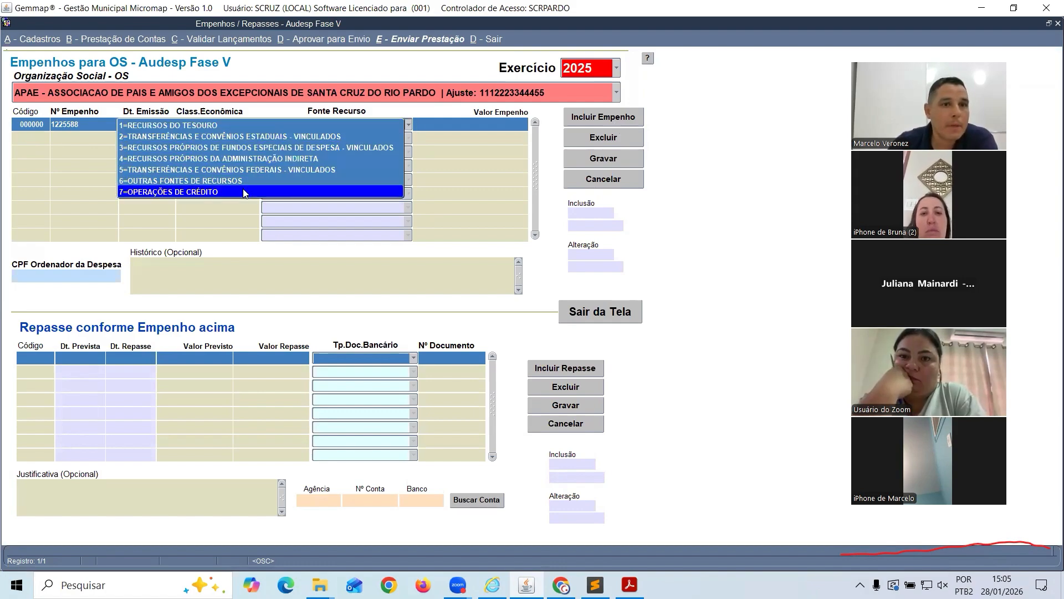
pyautogui.click(233, 126)
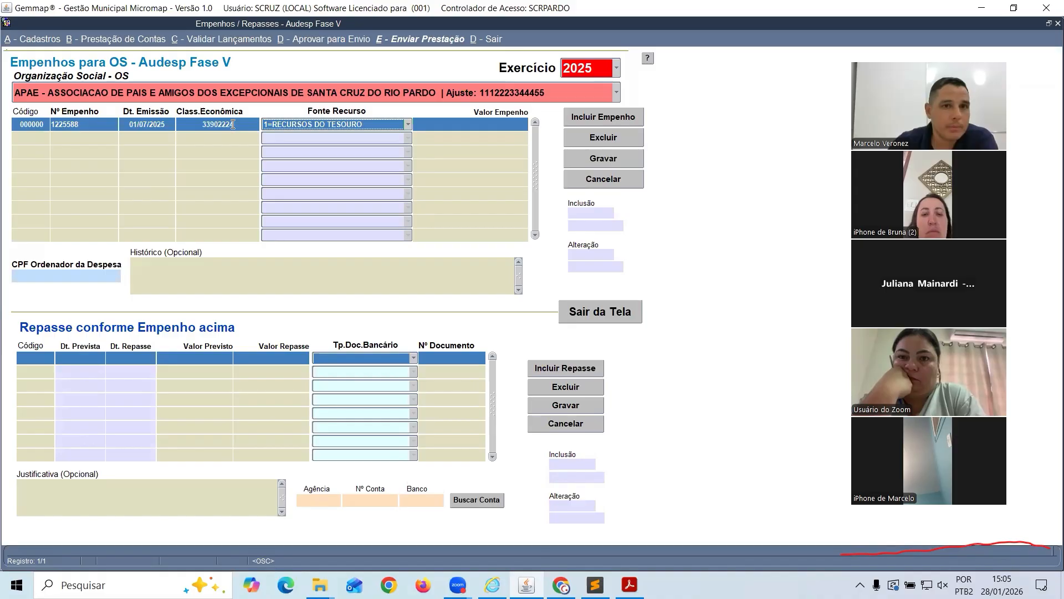
pyautogui.click(445, 133)
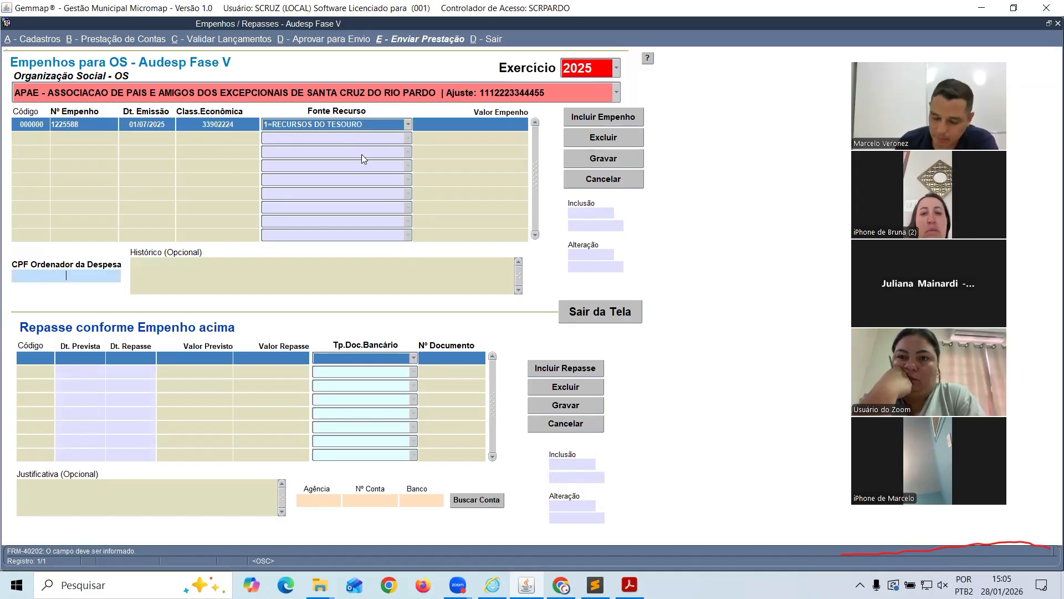
# Enter the expense authorizer's CPF and an empenho value of 50.000,00, then try saving
pyautogui.write('.1')
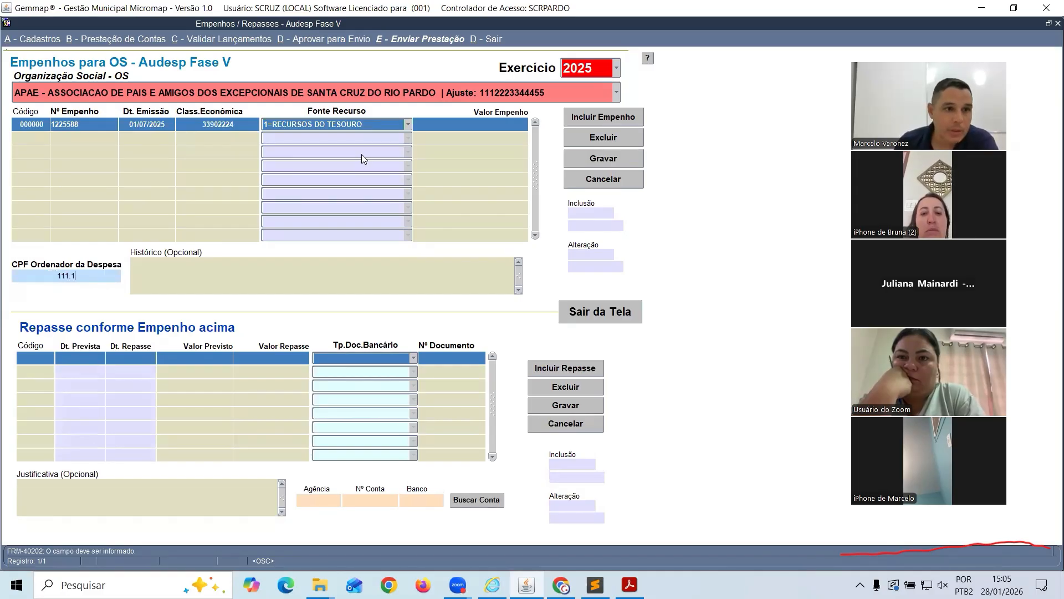
pyautogui.write('11.111.11')
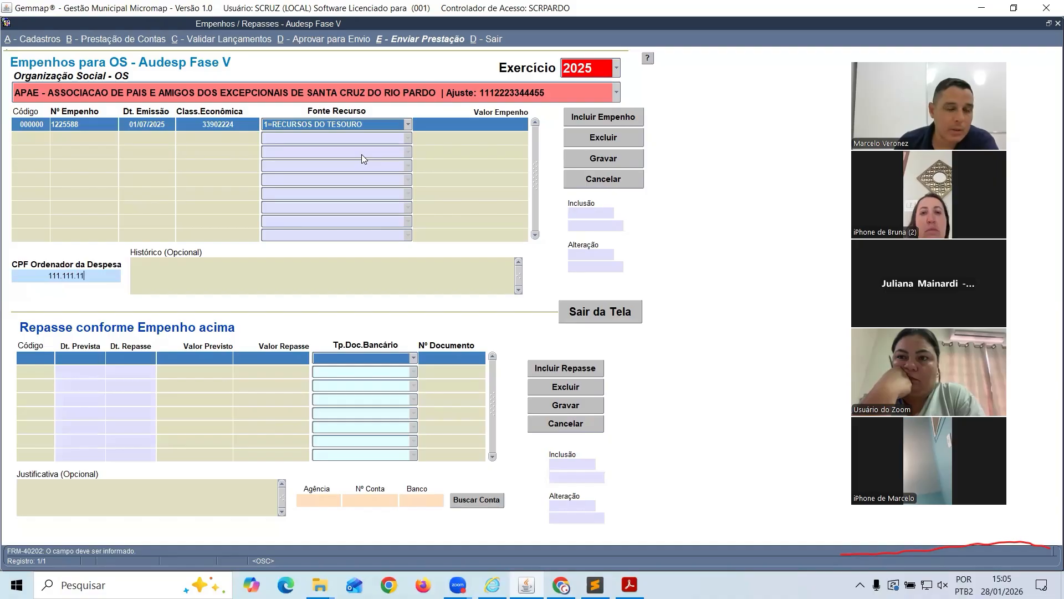
pyautogui.write('-11')
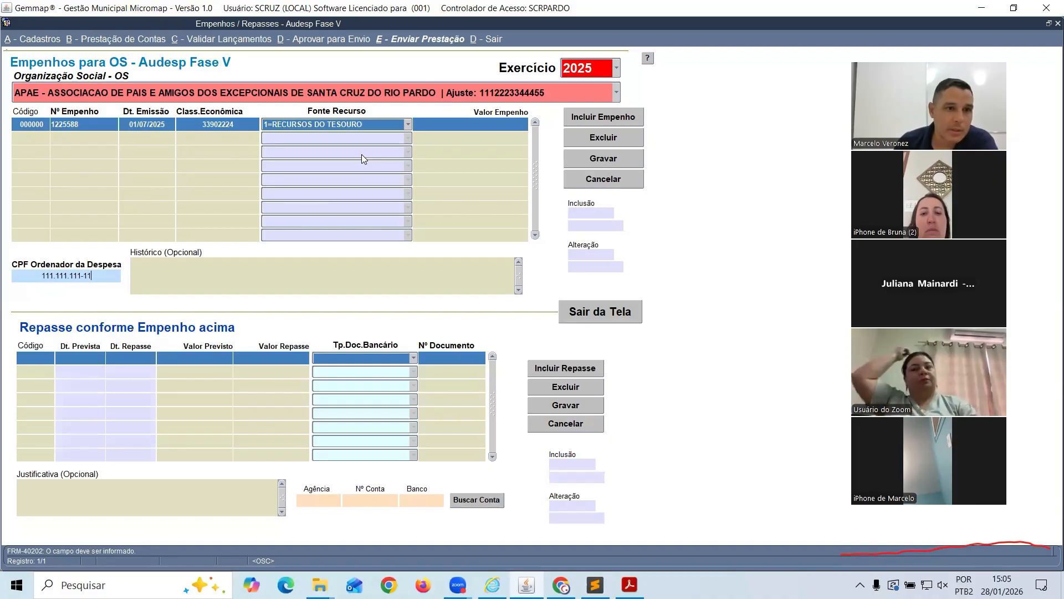
pyautogui.press('Tab')
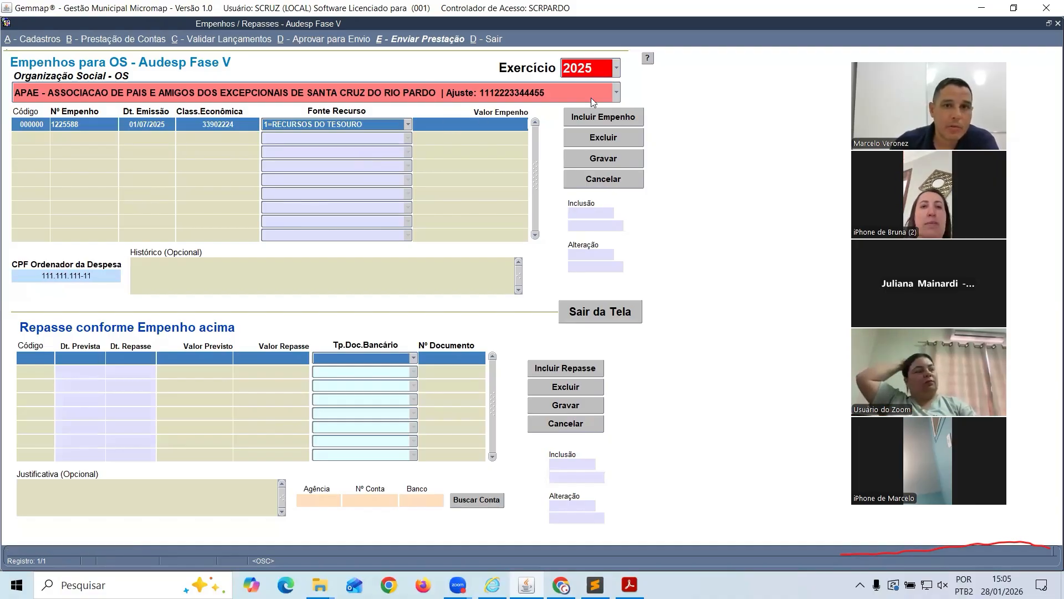
pyautogui.write('50000')
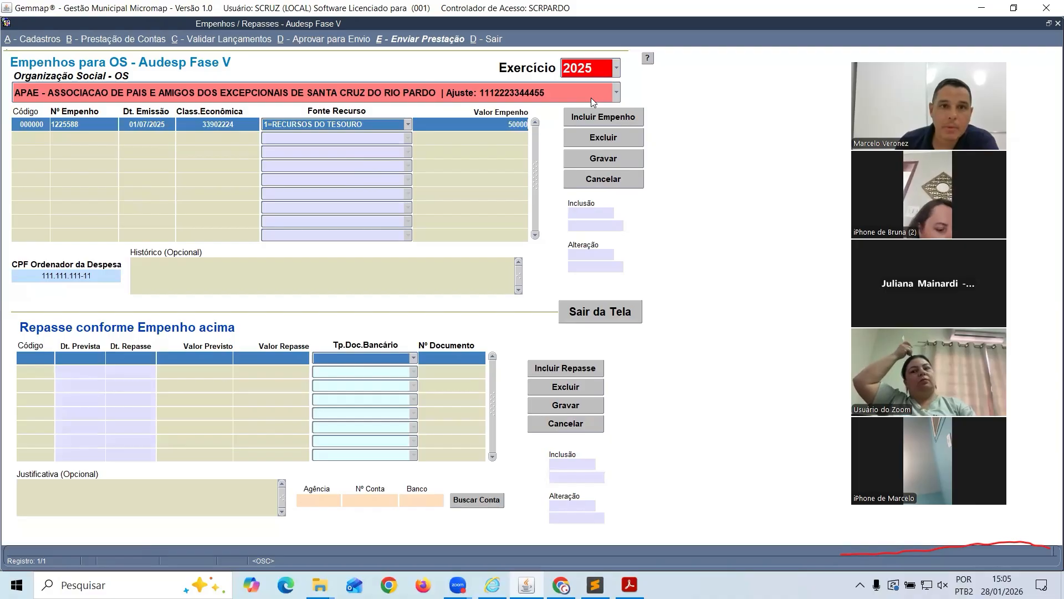
pyautogui.press('Tab')
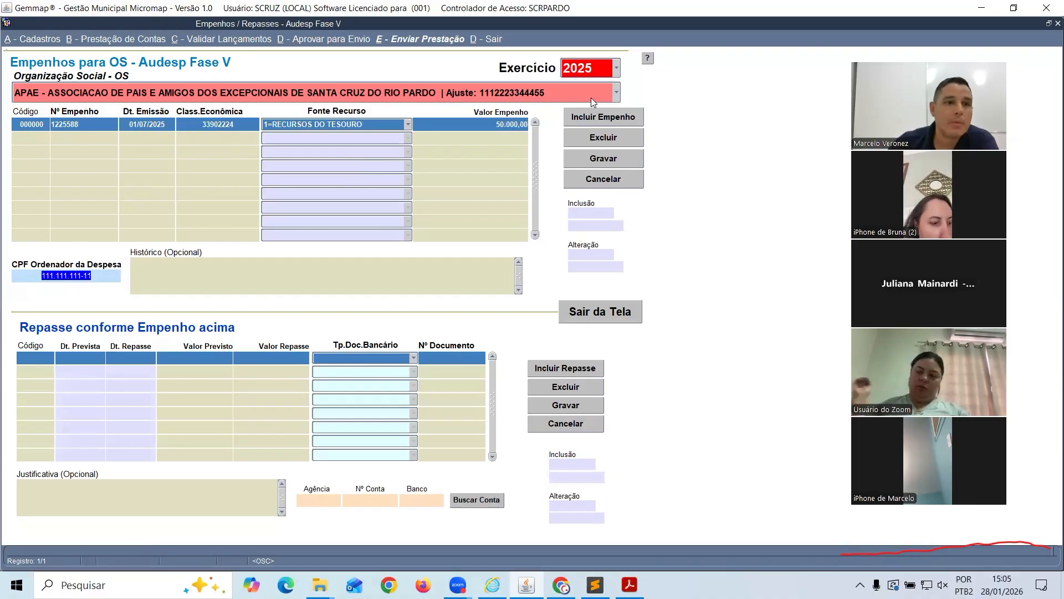
pyautogui.click(214, 273)
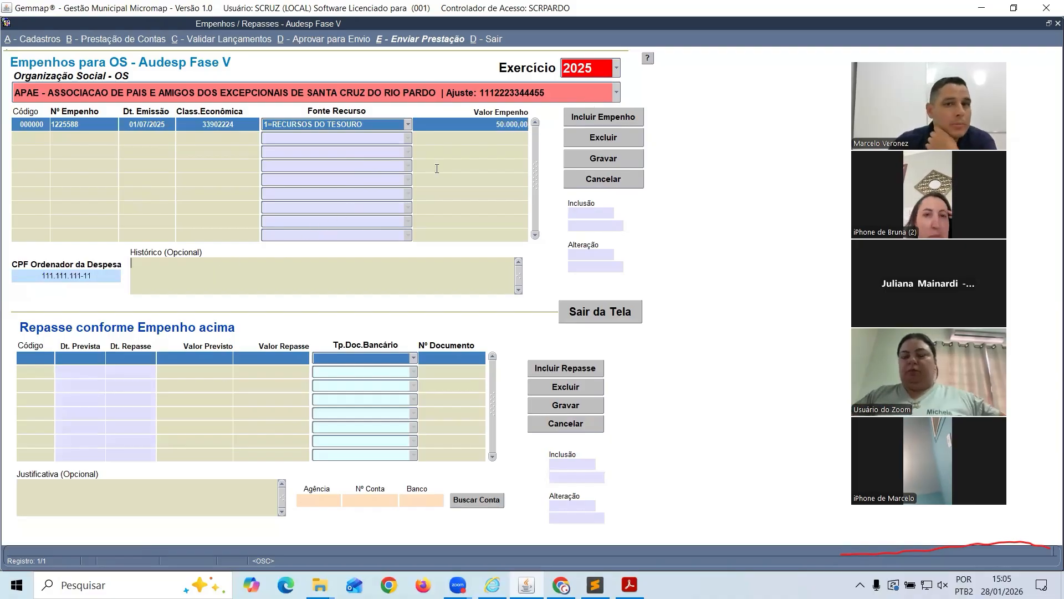
pyautogui.click(579, 160)
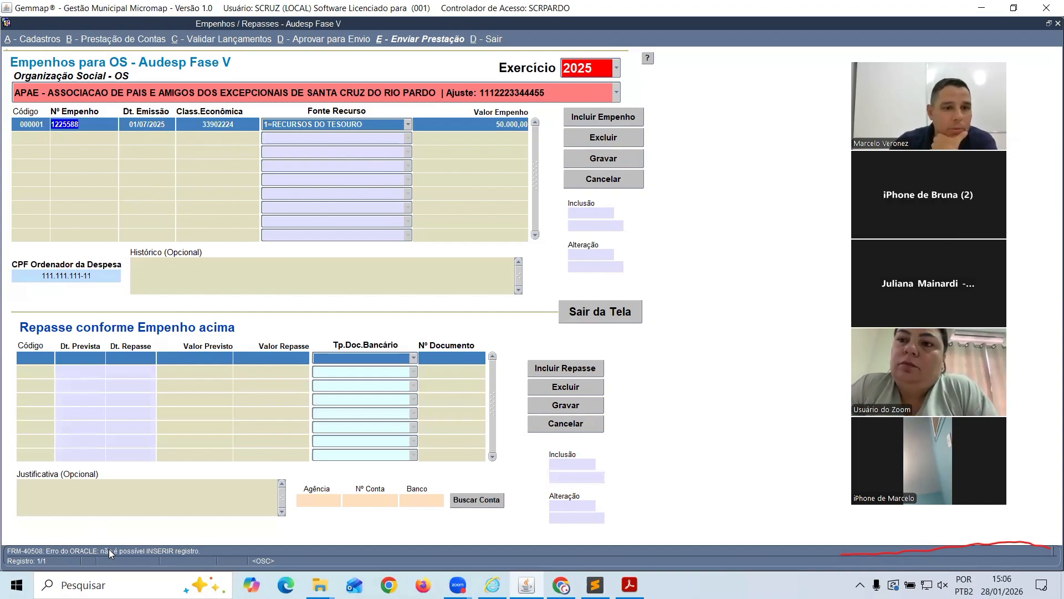
# Dismiss the database error and save the empenho again from the Histórico field
pyautogui.hotkey('shift', 'F1')
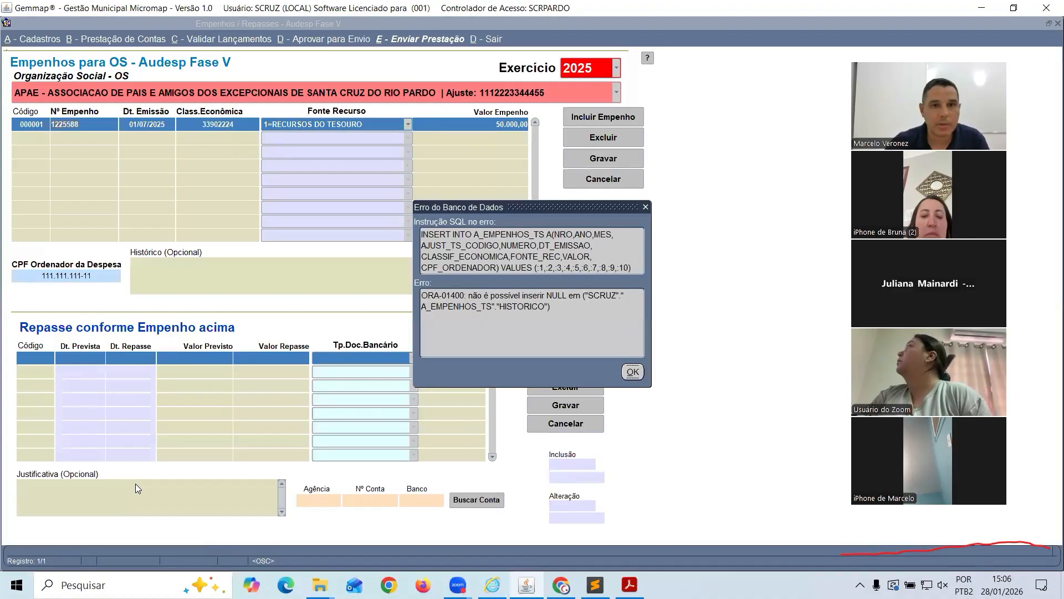
pyautogui.click(632, 372)
pyautogui.click(192, 264)
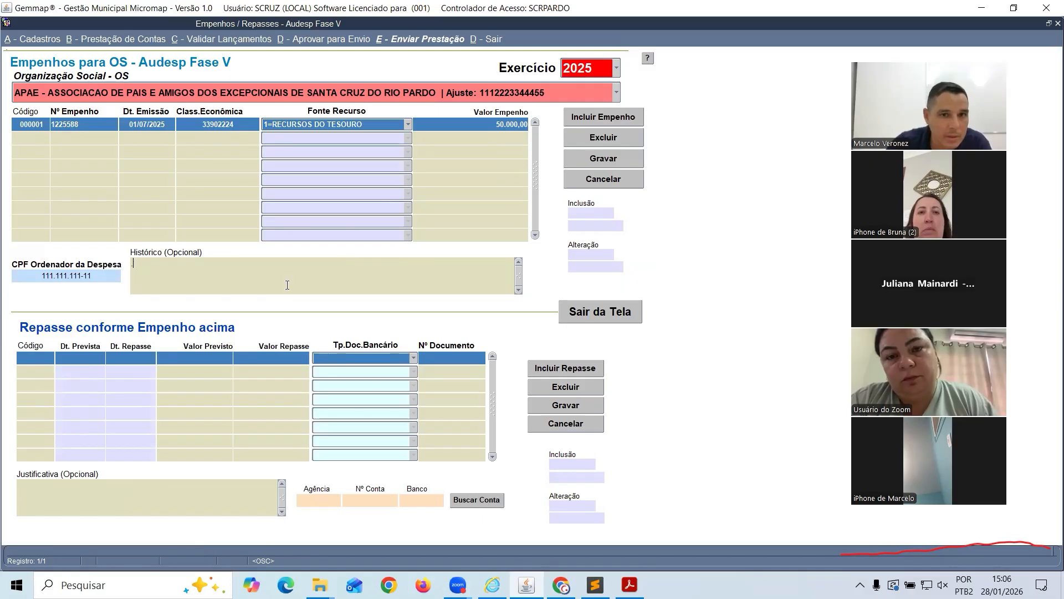
pyautogui.click(579, 161)
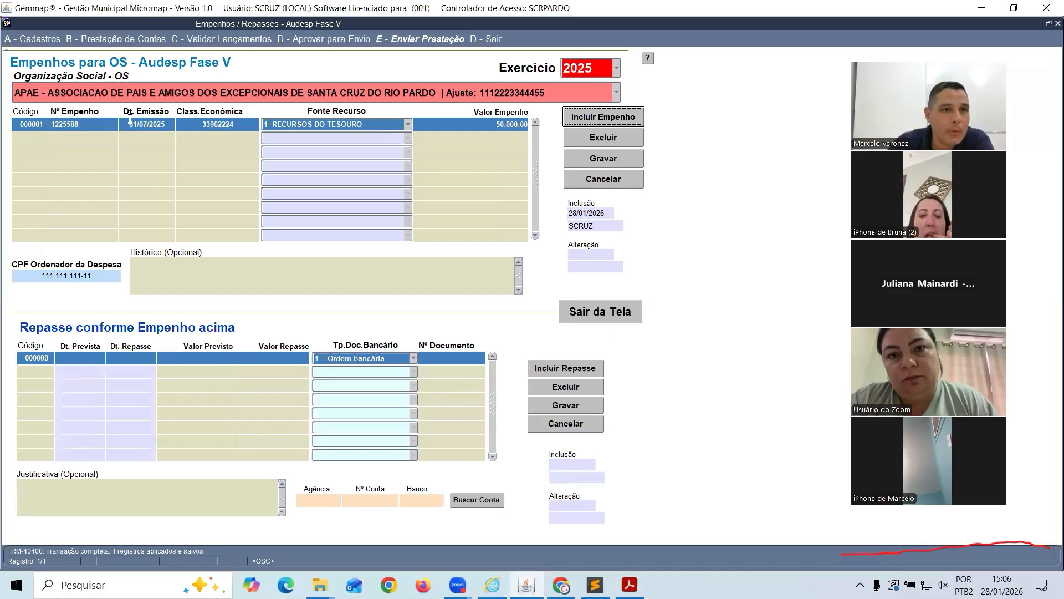
# Add a repasse line with expected and transfer dates both 01/08/2025
pyautogui.doubleClick(60, 274)
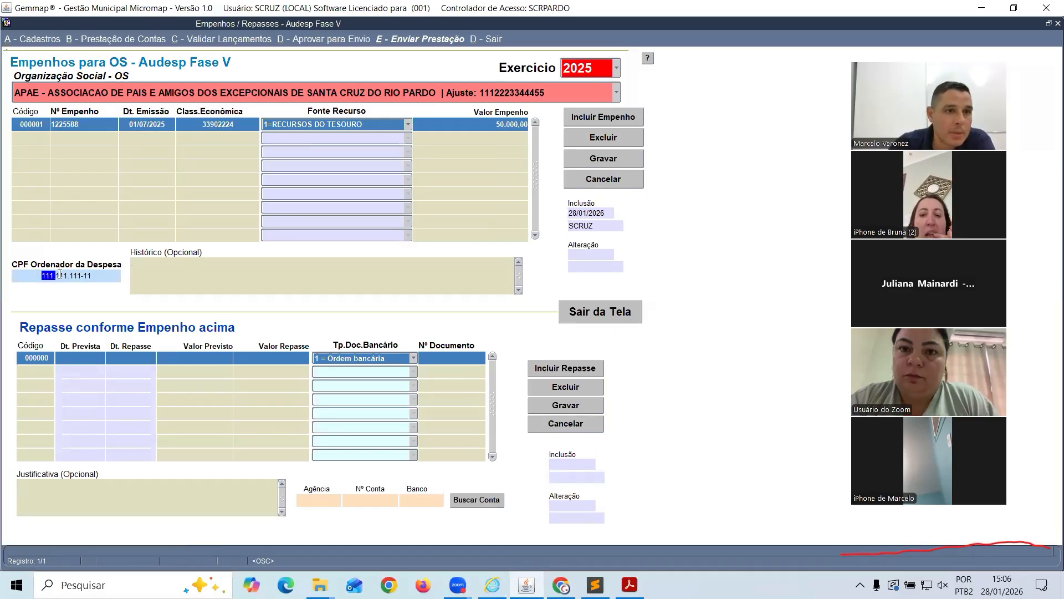
pyautogui.moveTo(60, 274); pyautogui.dragTo(110, 281)
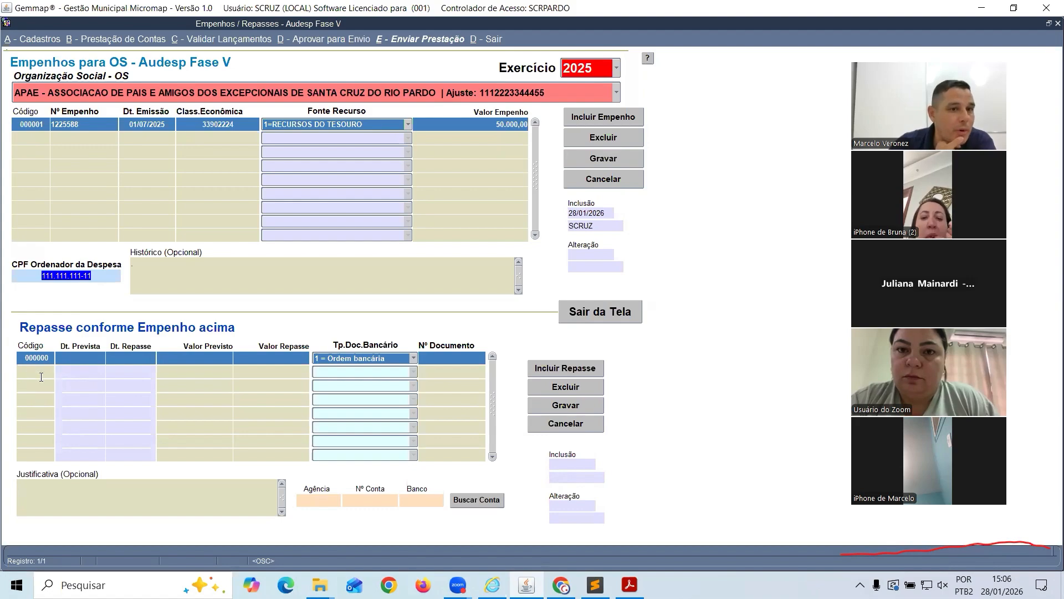
pyautogui.click(548, 370)
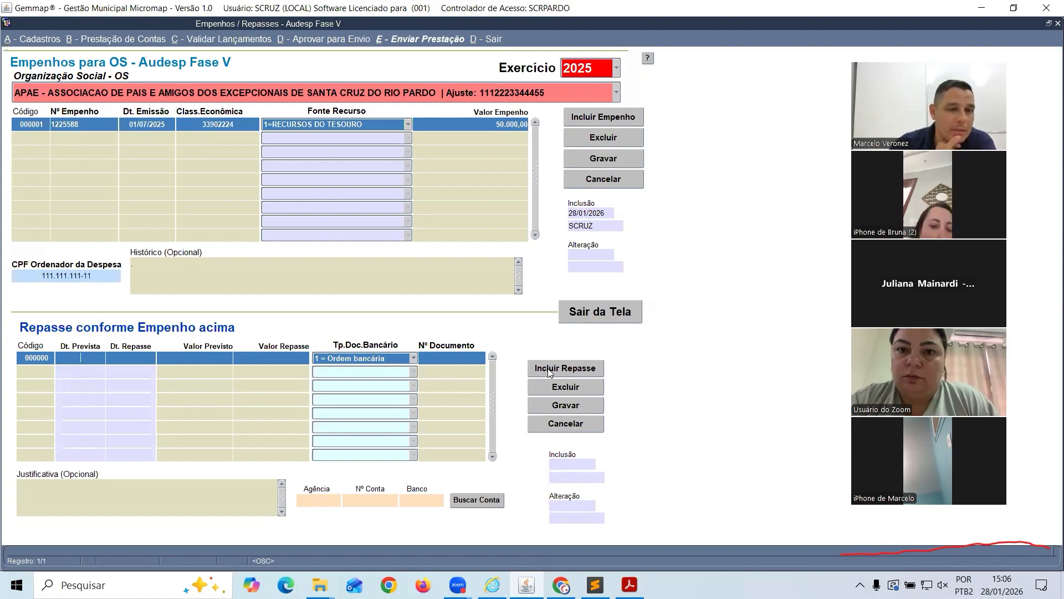
pyautogui.write('01')
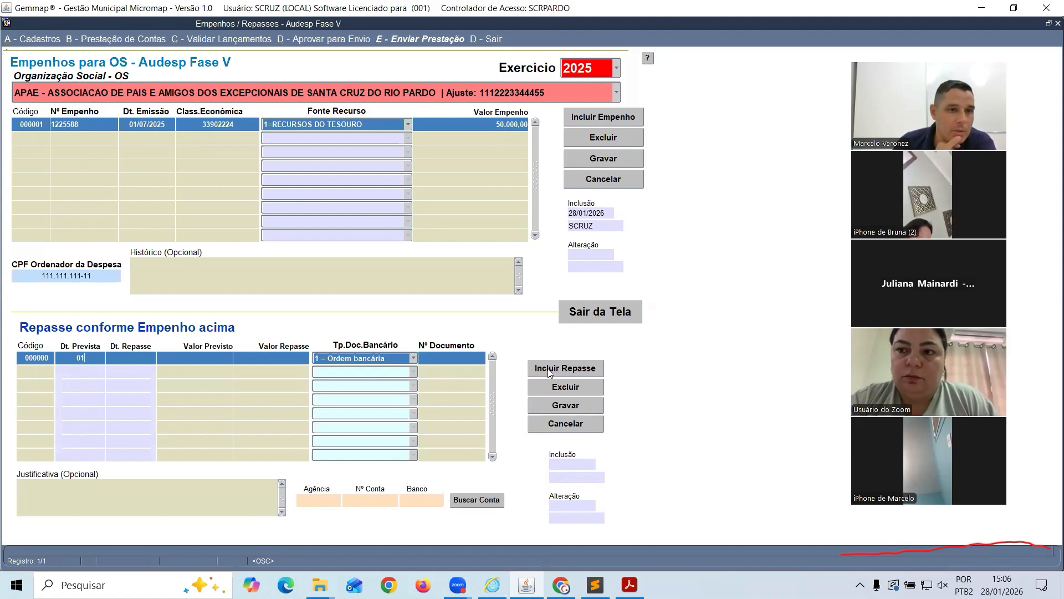
pyautogui.write('082025')
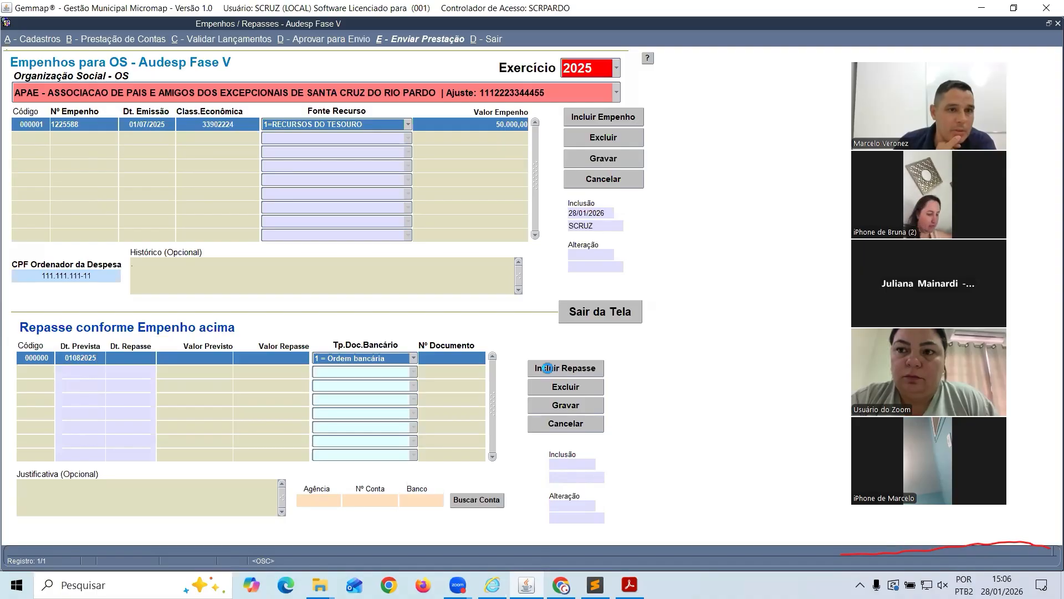
pyautogui.press('Tab')
pyautogui.write('01/08/')
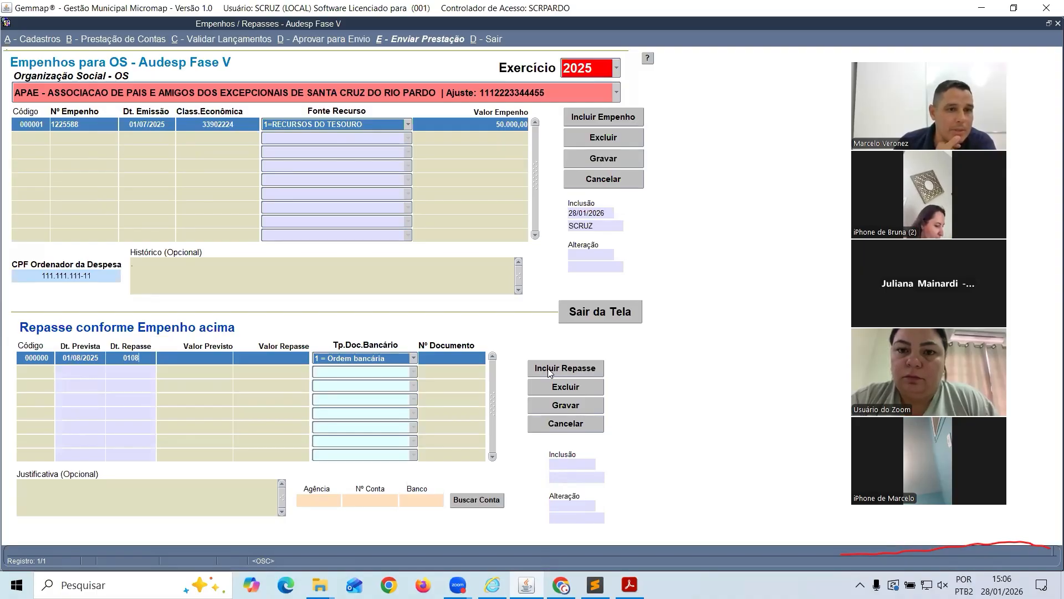
pyautogui.write('2025')
pyautogui.press('Tab')
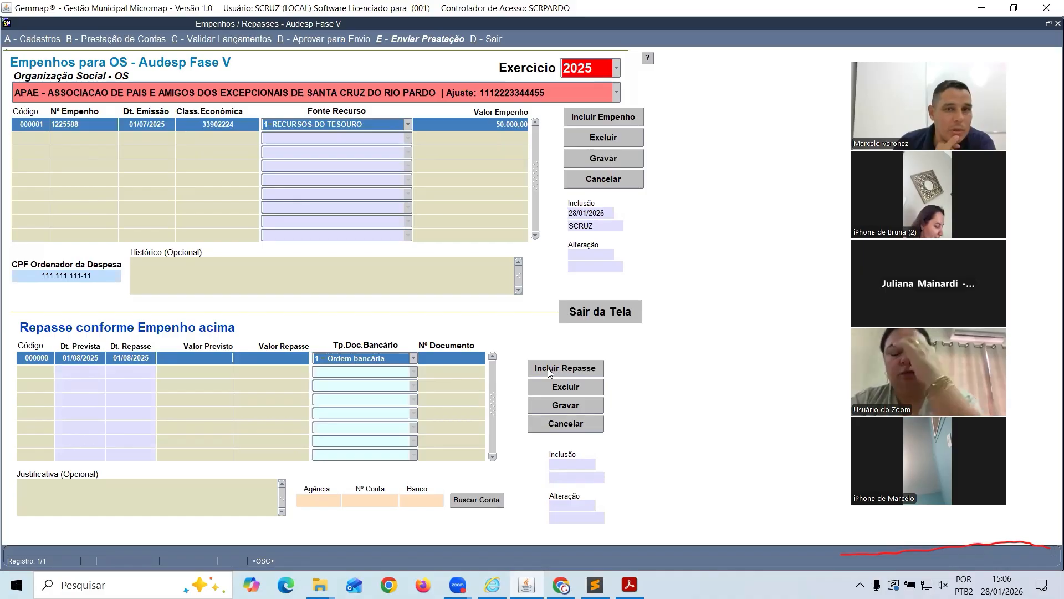
# Enter planned and transferred amounts of 50.000,00, keep Ordem bancária, and document number 122552
pyautogui.write('50.0')
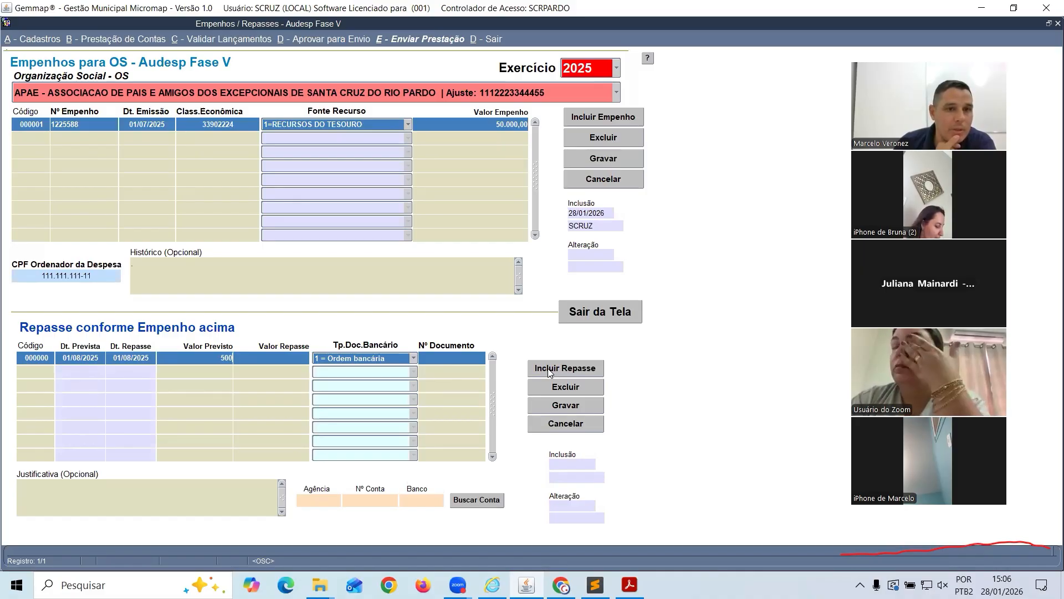
pyautogui.write('00')
pyautogui.press('Tab')
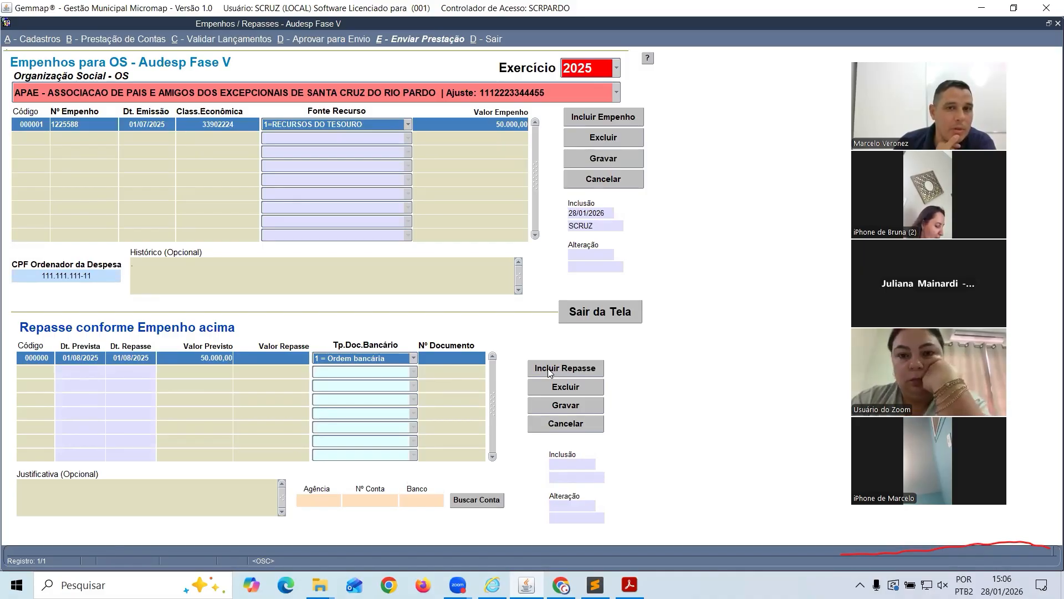
pyautogui.write('50000')
pyautogui.press('Tab')
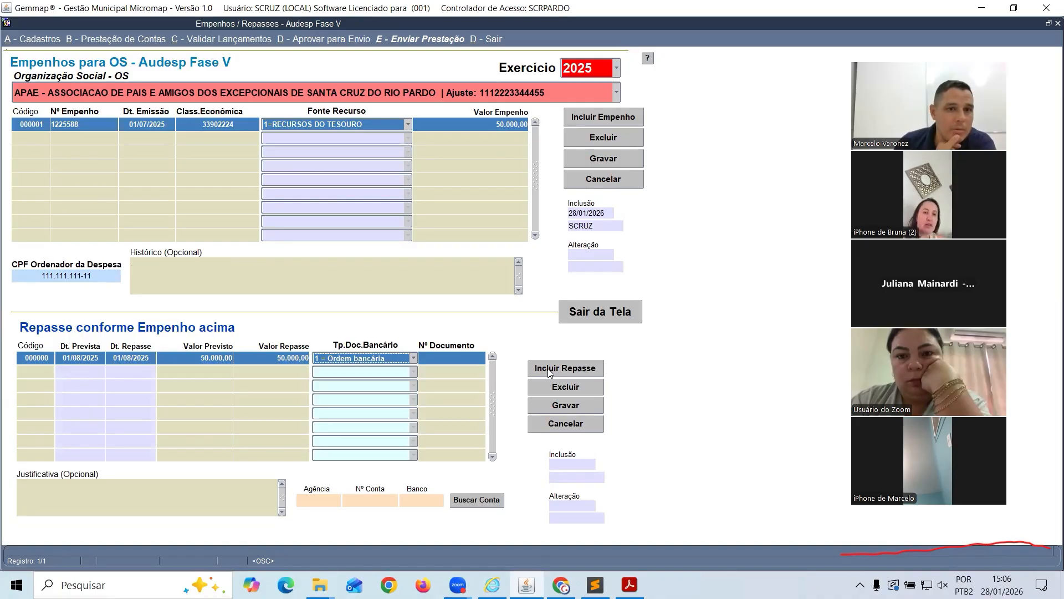
pyautogui.click(415, 361)
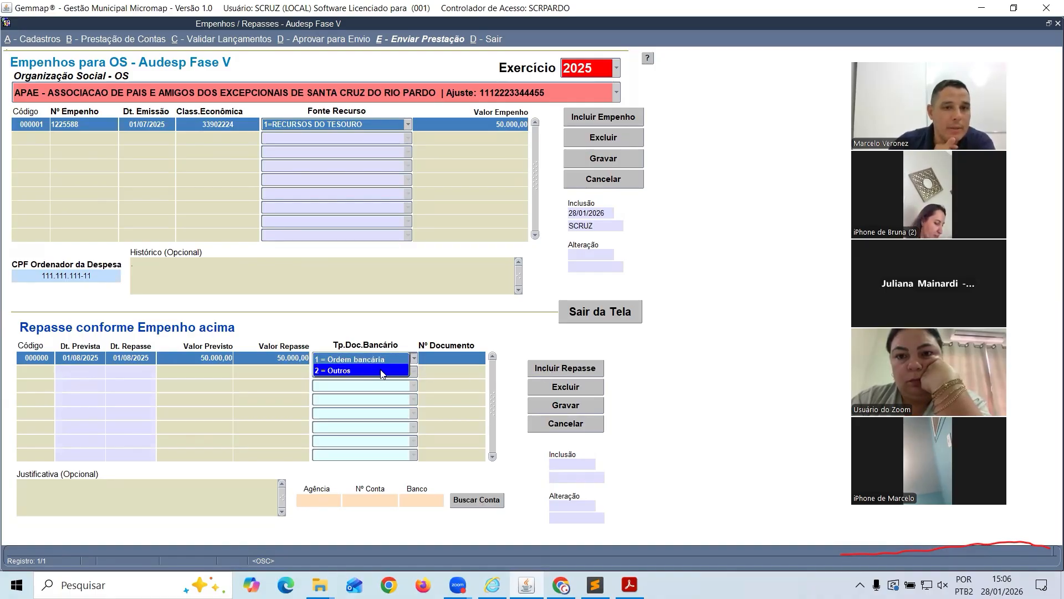
pyautogui.click(380, 362)
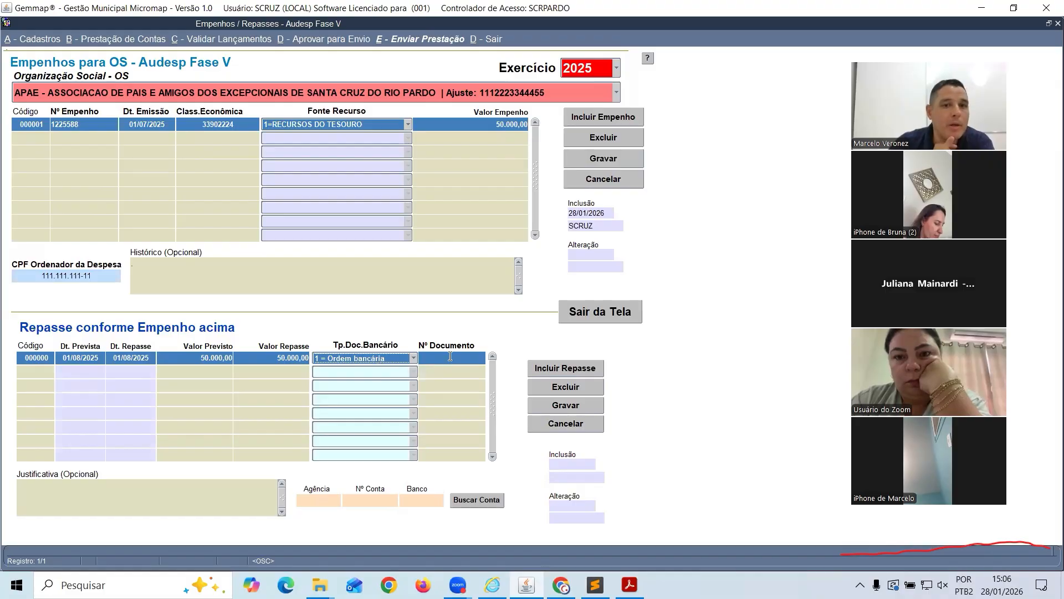
pyautogui.press('Tab')
pyautogui.write('122552')
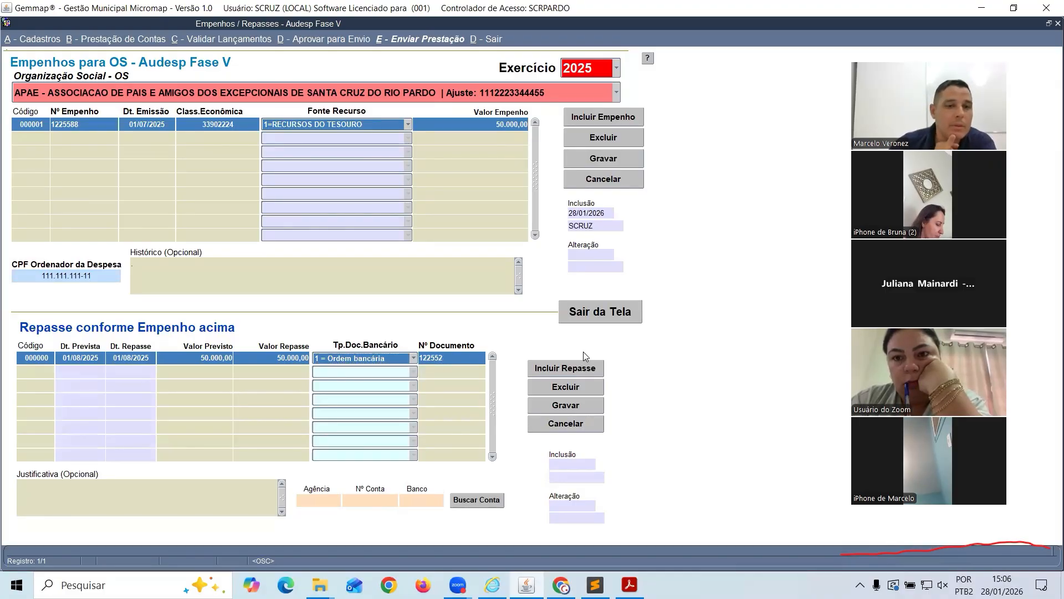
pyautogui.click(120, 497)
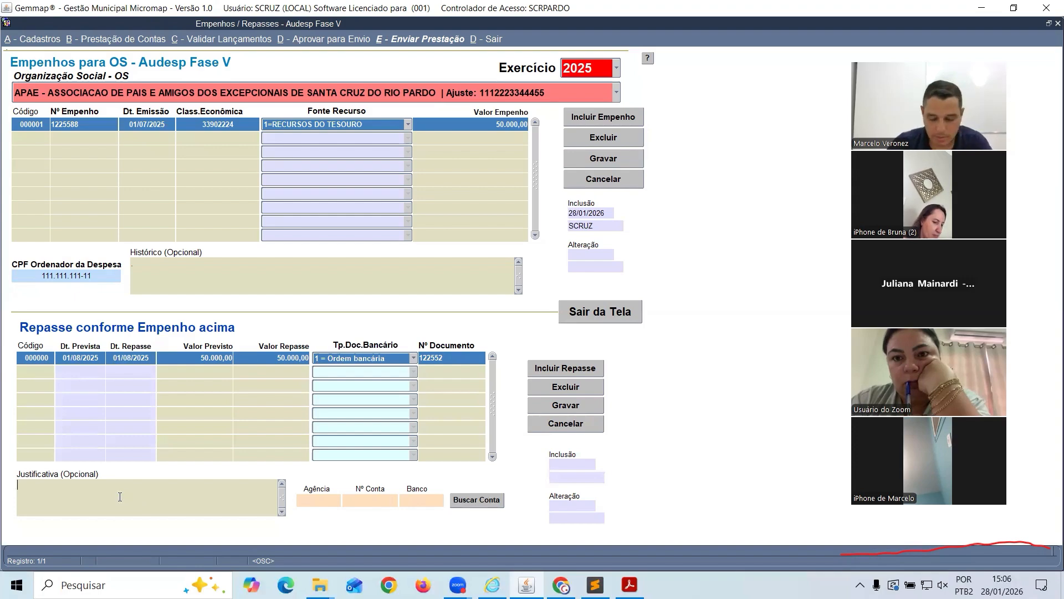
# Link the repasse to the agency 20556, bank 756 account and save it as repasse 000001
pyautogui.click(474, 499)
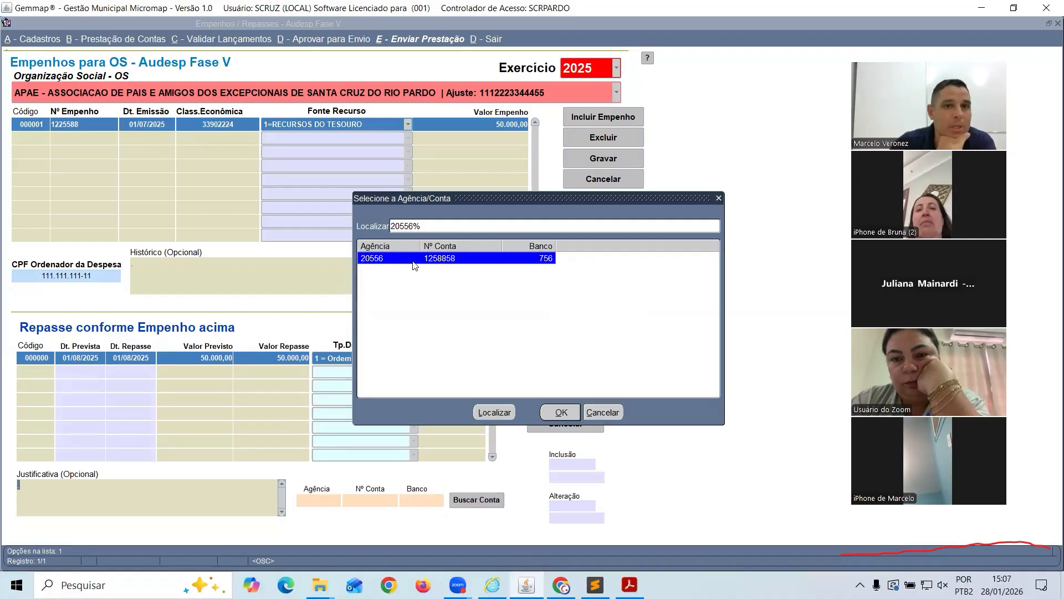
pyautogui.doubleClick(376, 262)
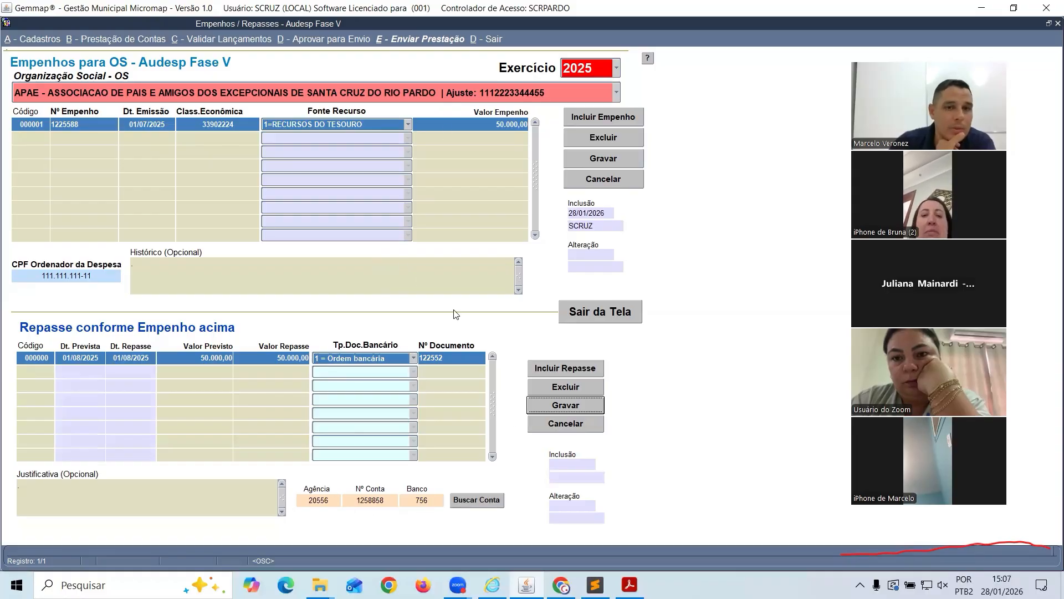
pyautogui.click(580, 407)
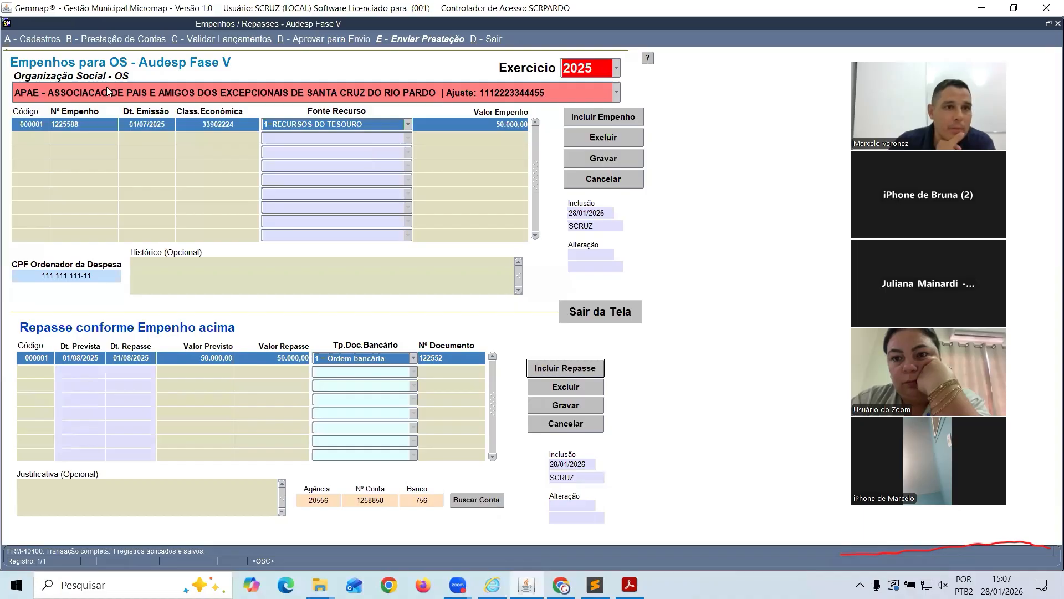
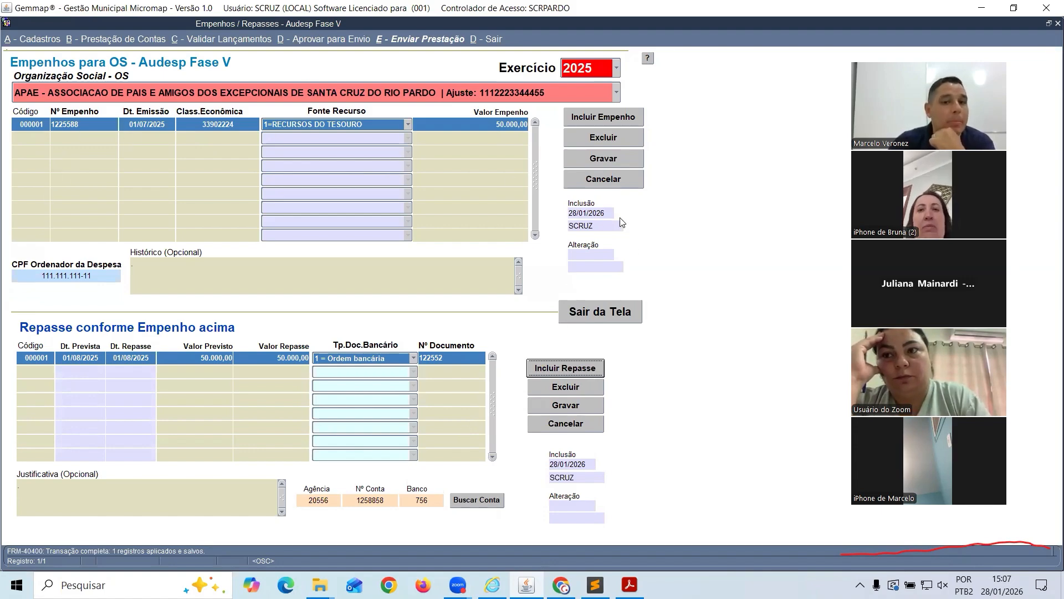
# Close the Empenhos/Repasses screen and switch to the AUDESP Fase V adjustments page
pyautogui.click(608, 309)
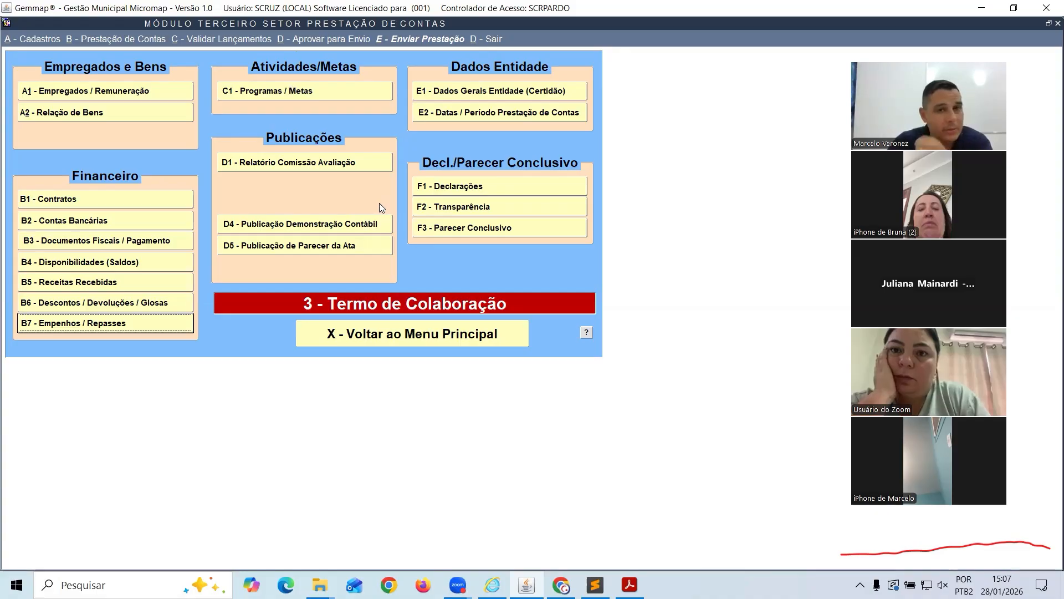
pyautogui.hotkey('alt', 'Tab')
pyautogui.hotkey('alt', 'Tab')
pyautogui.hotkey('alt', 'Tab')
pyautogui.hotkey('alt', 'Tab')
pyautogui.hotkey('alt', 'Tab')
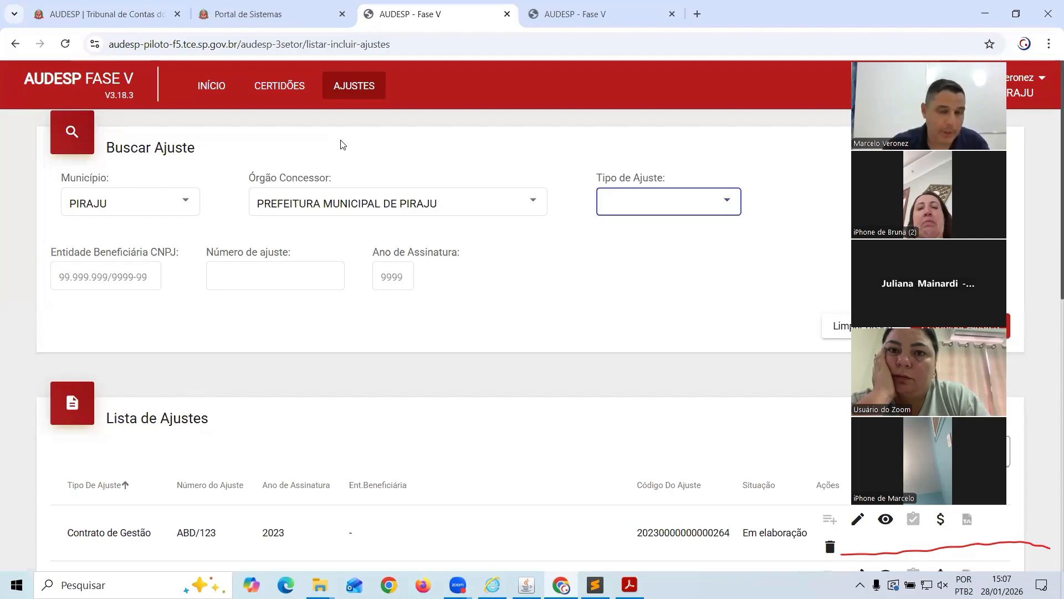
# Switch back to Gemmap's Termo de Colaboração accountability menu
pyautogui.hotkey('alt', 'Tab')
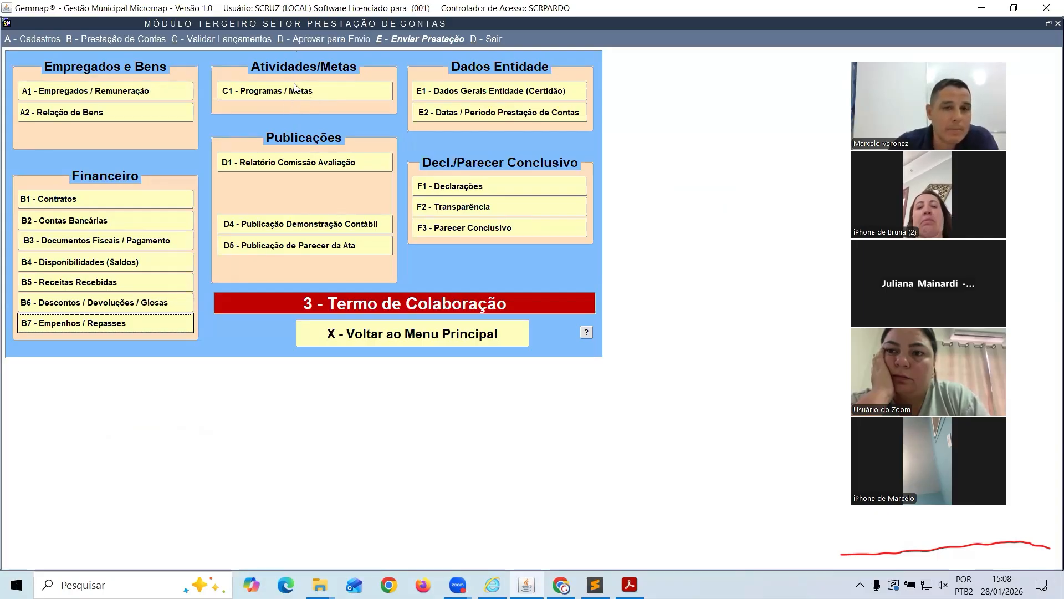
# Create program 000001 named 'ABC' in the C1 Programas/Metas schedule
pyautogui.click(283, 92)
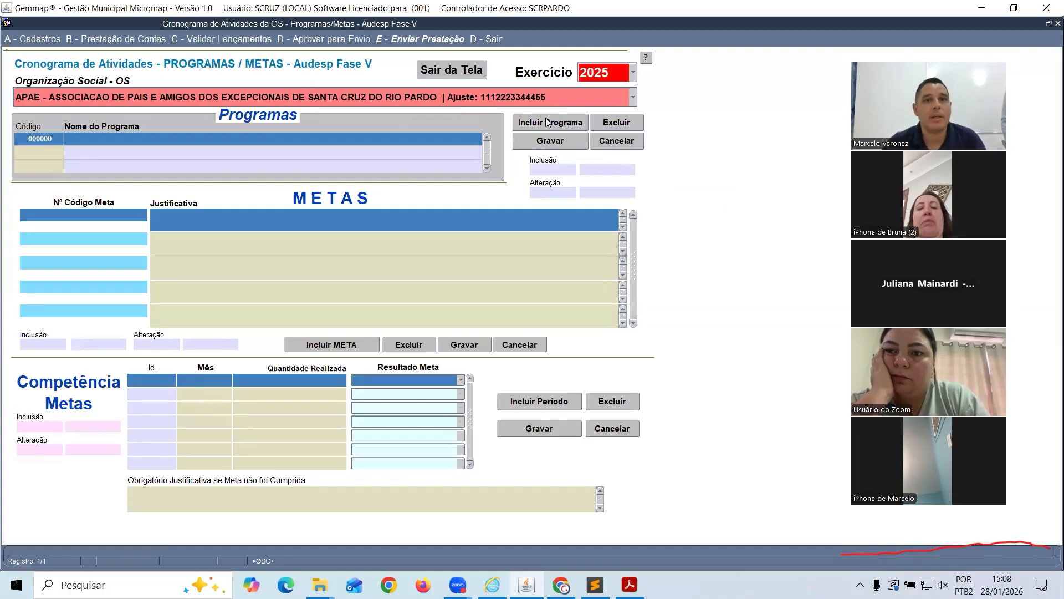
pyautogui.write('ABC')
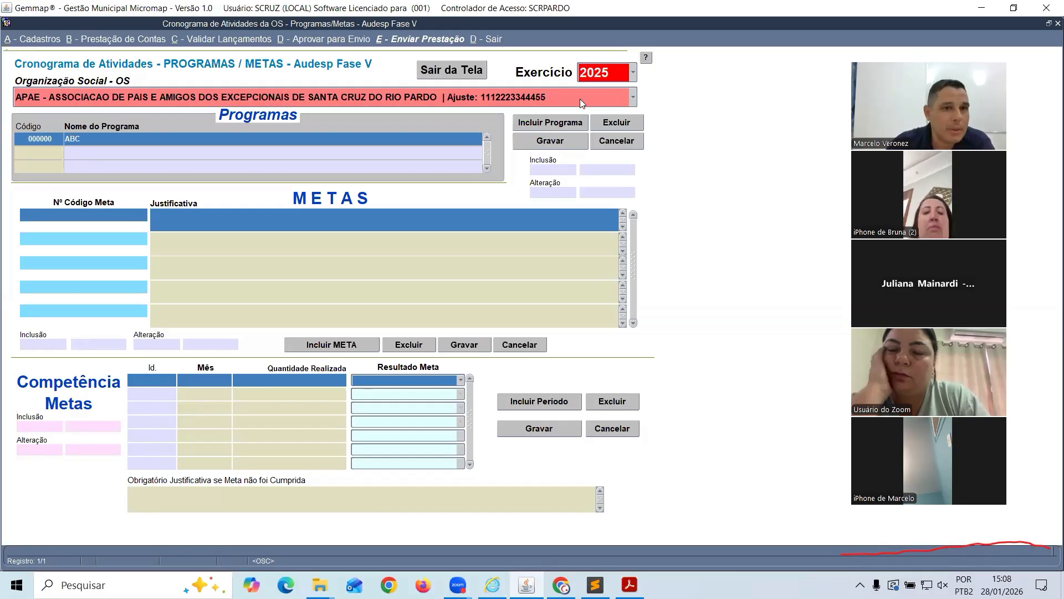
pyautogui.click(542, 142)
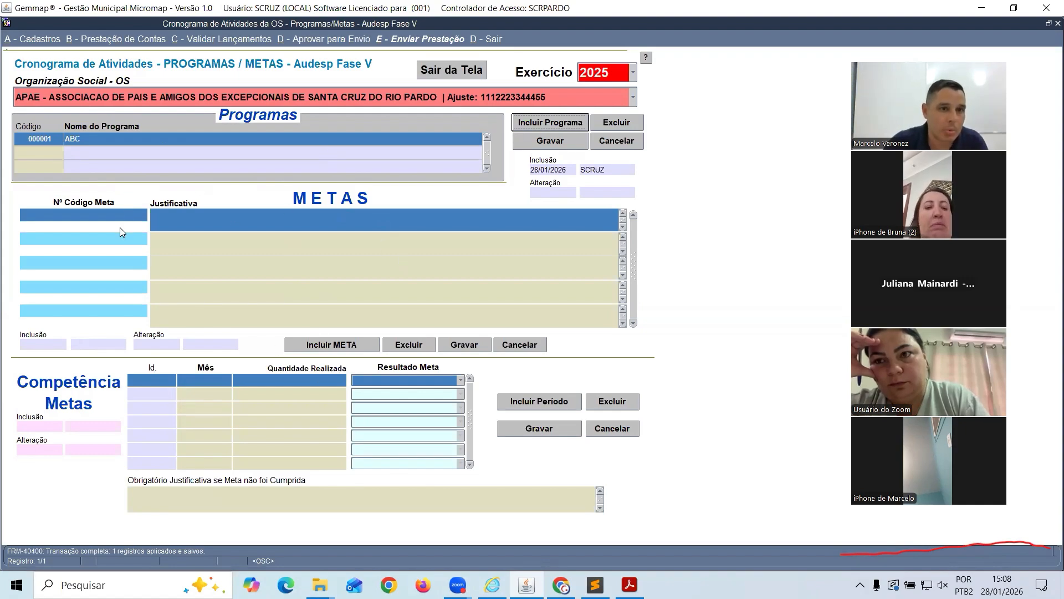
# Check the AUDESP page and return to the Programas/Metas schedule
pyautogui.hotkey('alt', 'Tab')
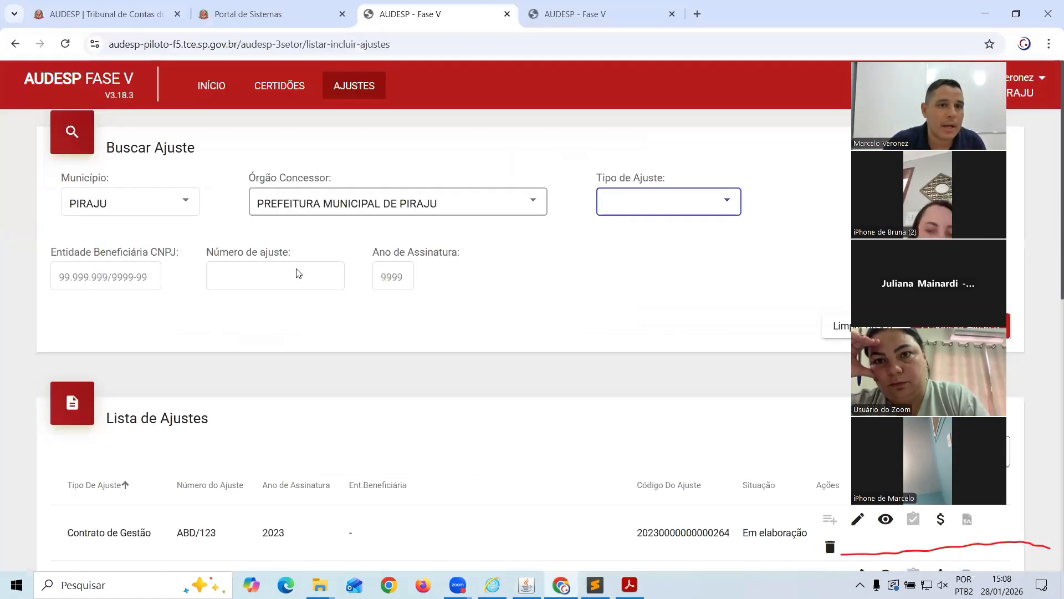
pyautogui.hotkey('alt', 'Tab')
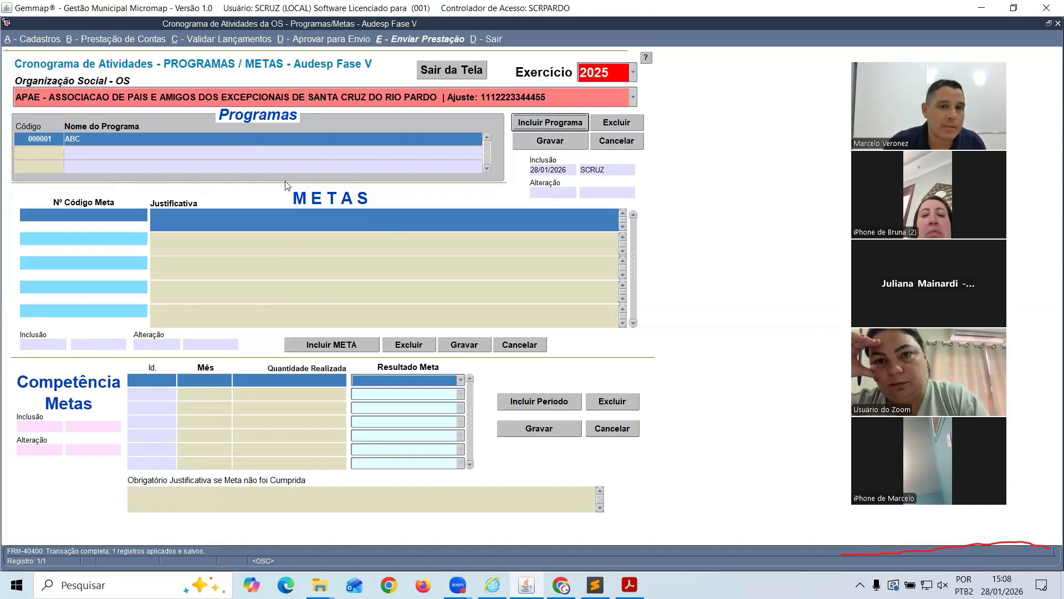
pyautogui.hotkey('alt', 'Tab')
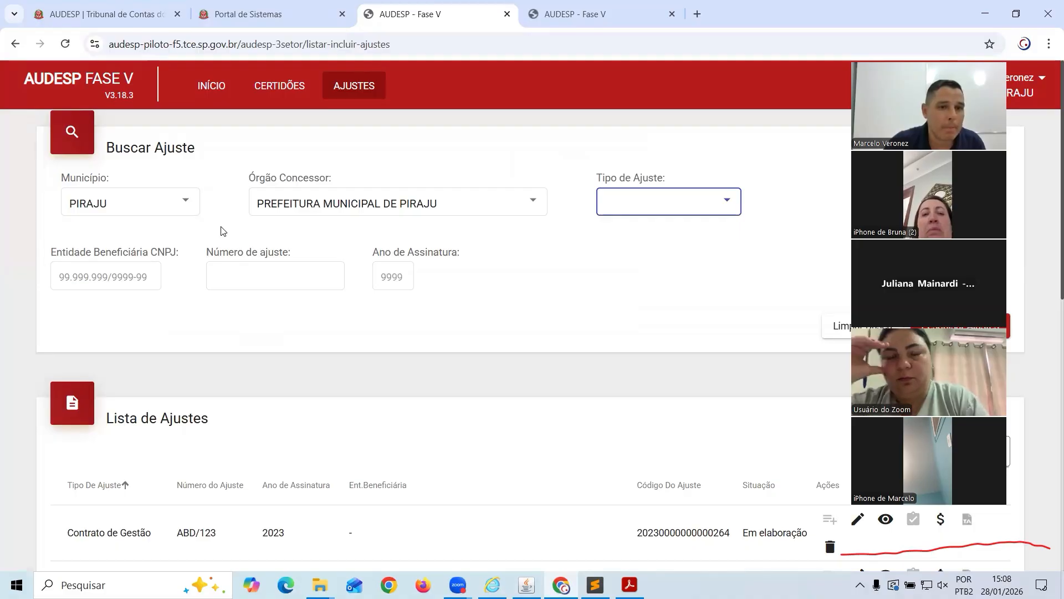
pyautogui.hotkey('alt', 'Tab')
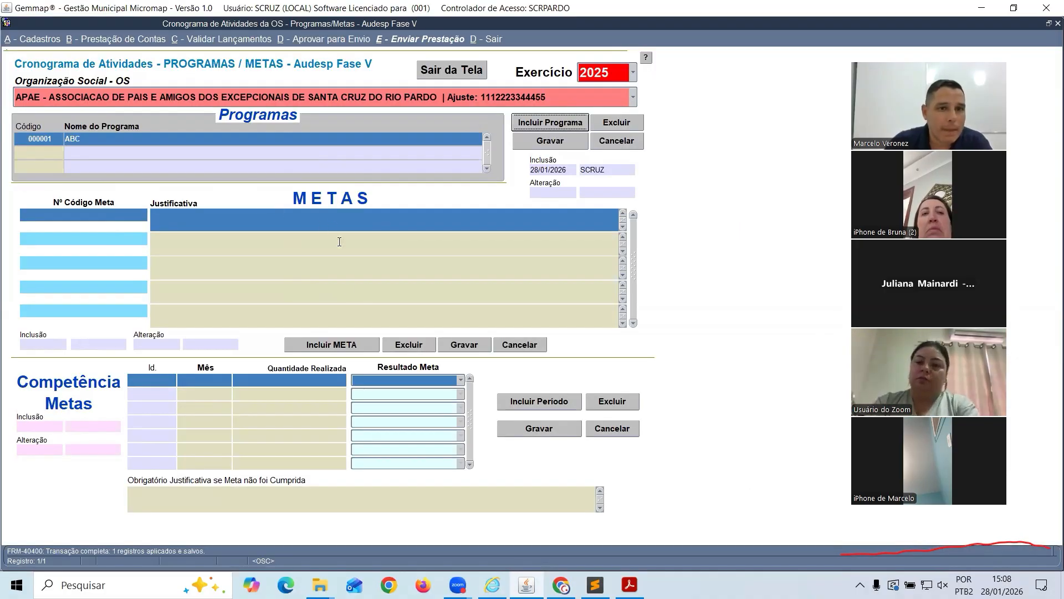
# Add goals 1234 ('teste') and 552233 ('teste 2') under program ABC
pyautogui.click(331, 344)
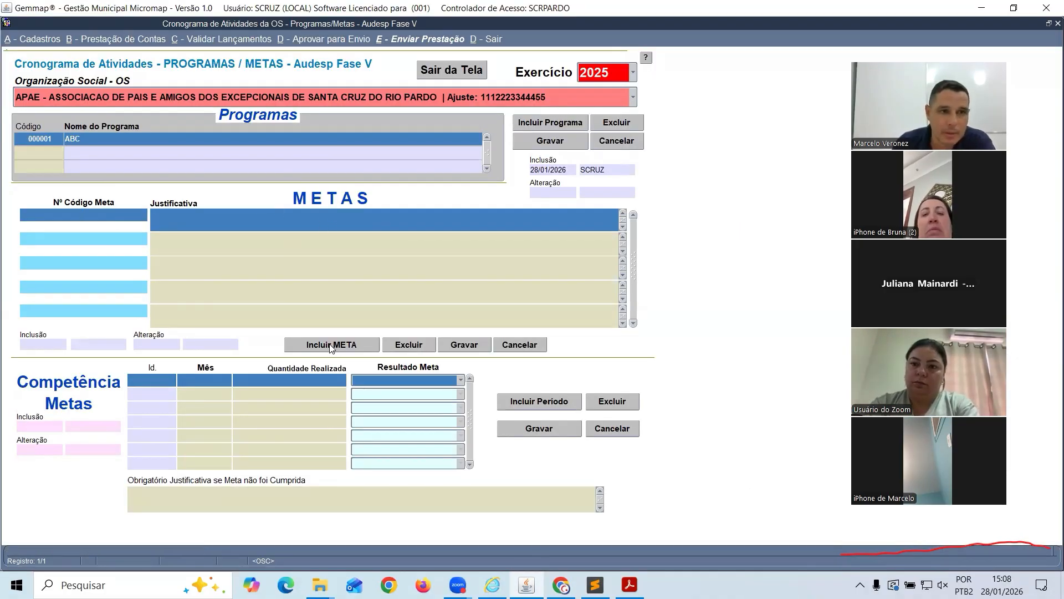
pyautogui.write('1234')
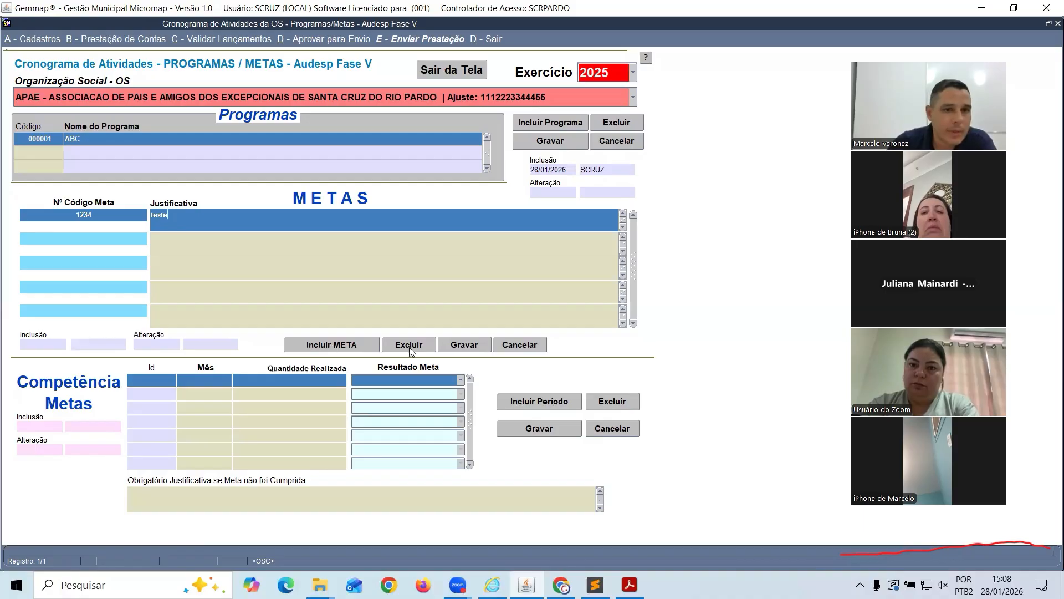
pyautogui.click(473, 346)
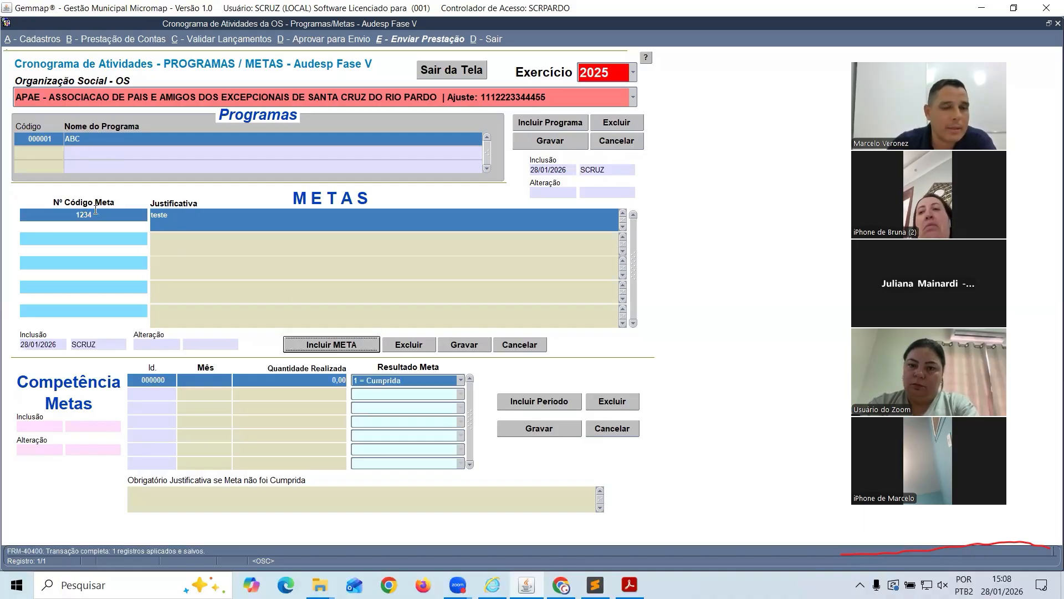
pyautogui.click(307, 346)
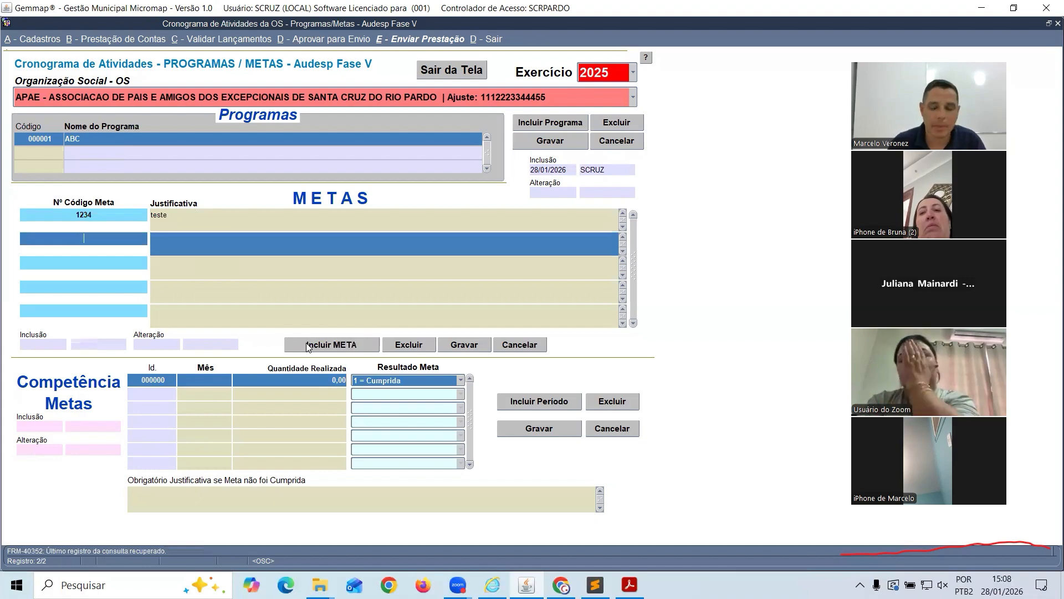
pyautogui.write('552233')
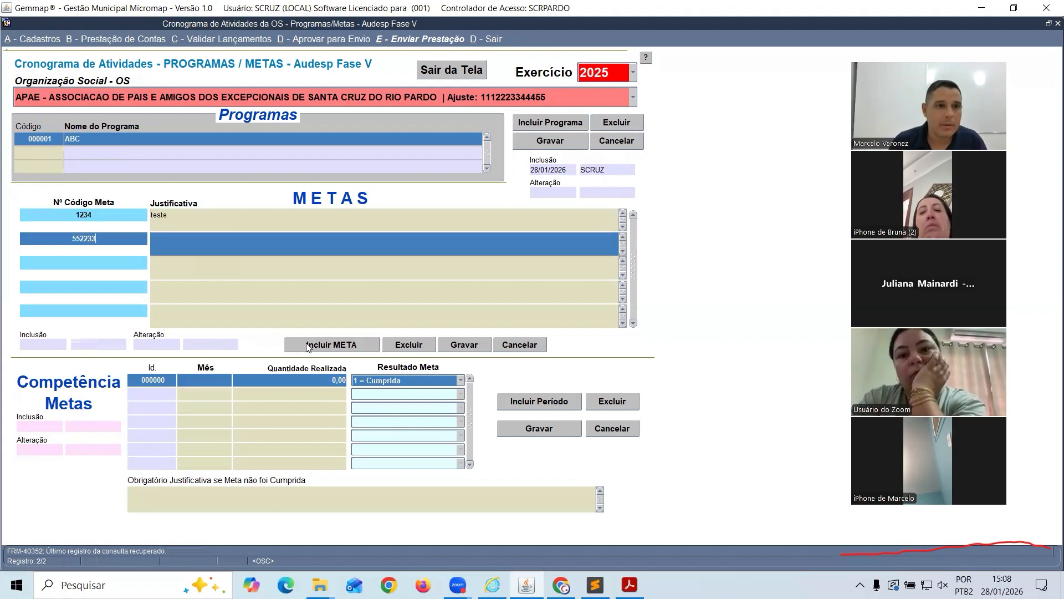
pyautogui.press('Tab')
pyautogui.write('teste 2')
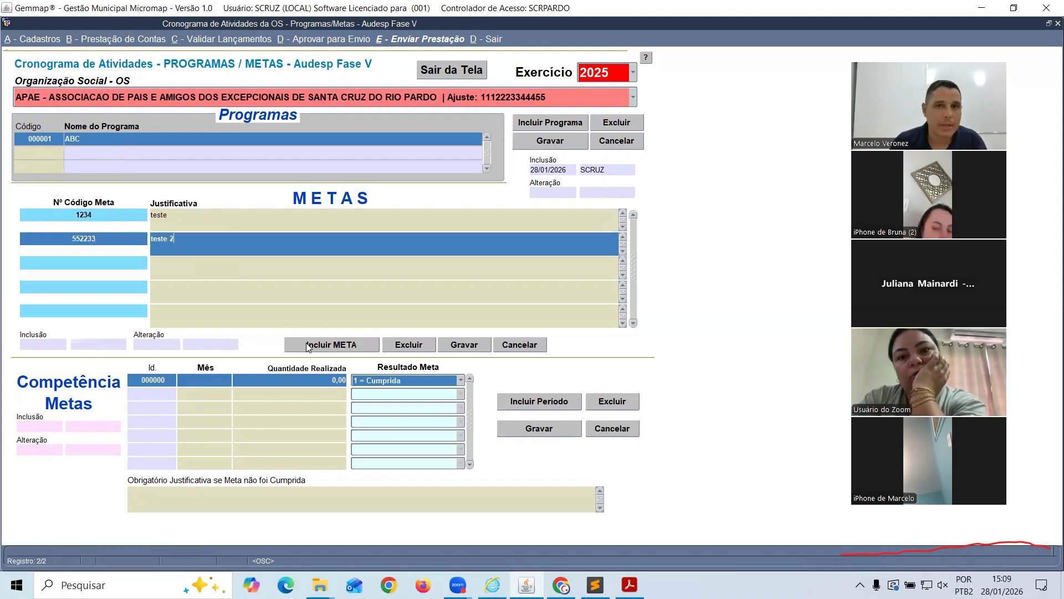
pyautogui.click(465, 348)
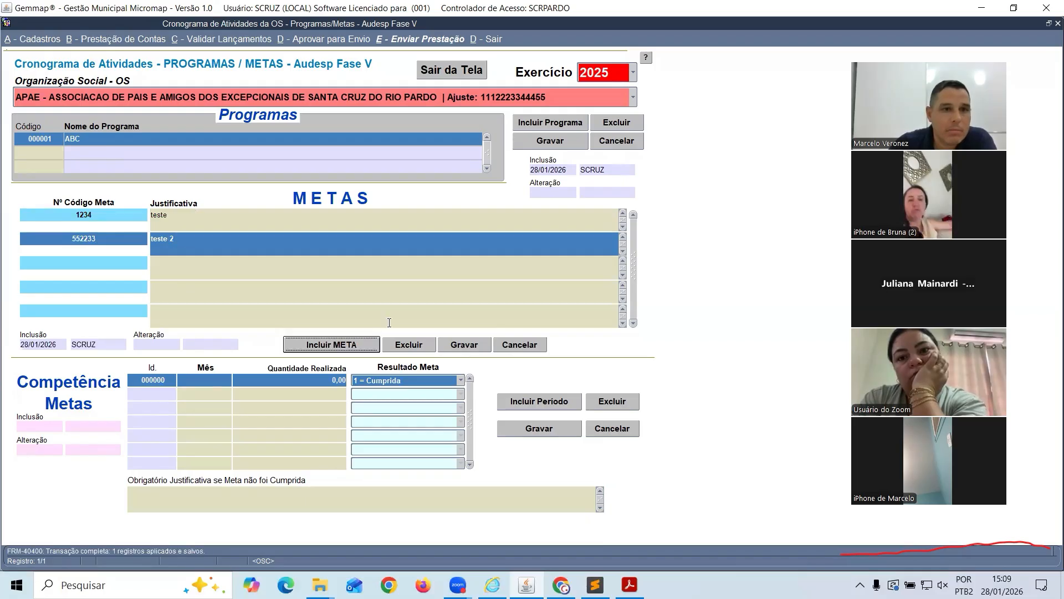
pyautogui.click(112, 216)
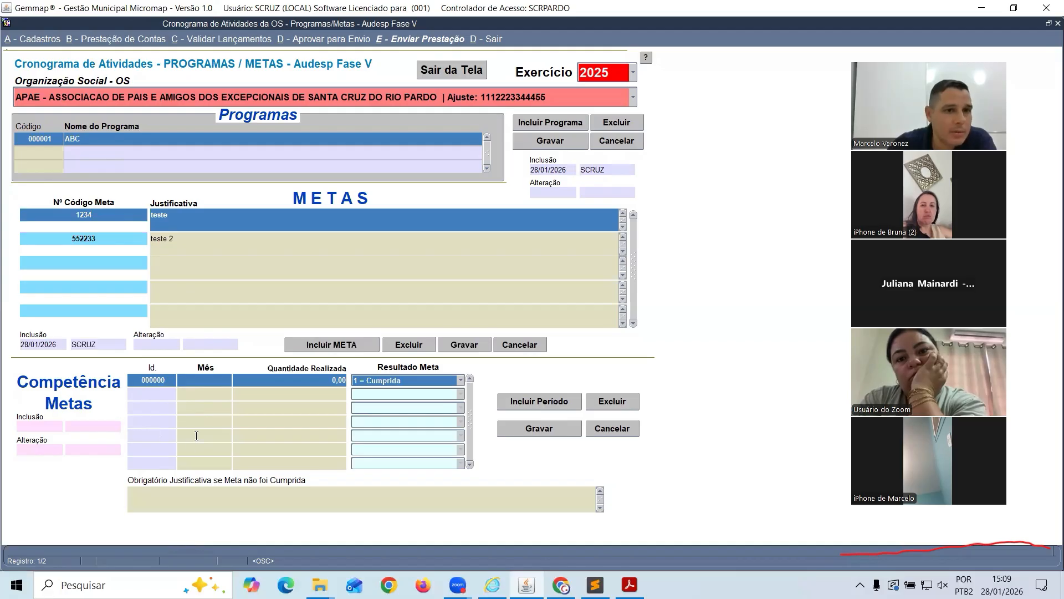
# Record month 1 for meta 1234 with quantity 50 and result Cumprida
pyautogui.click(532, 399)
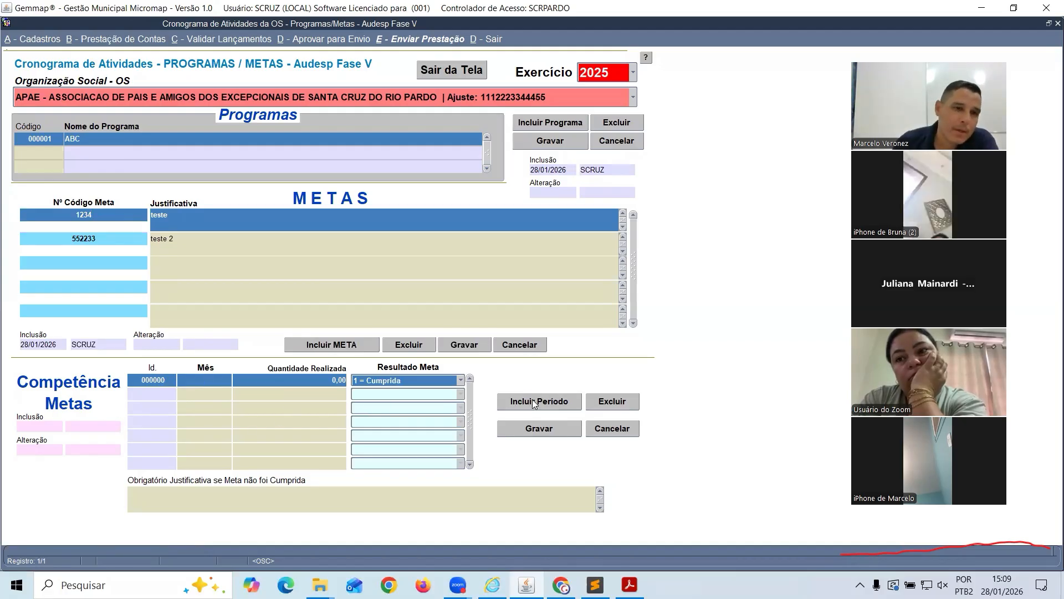
pyautogui.write('1')
pyautogui.press('Tab')
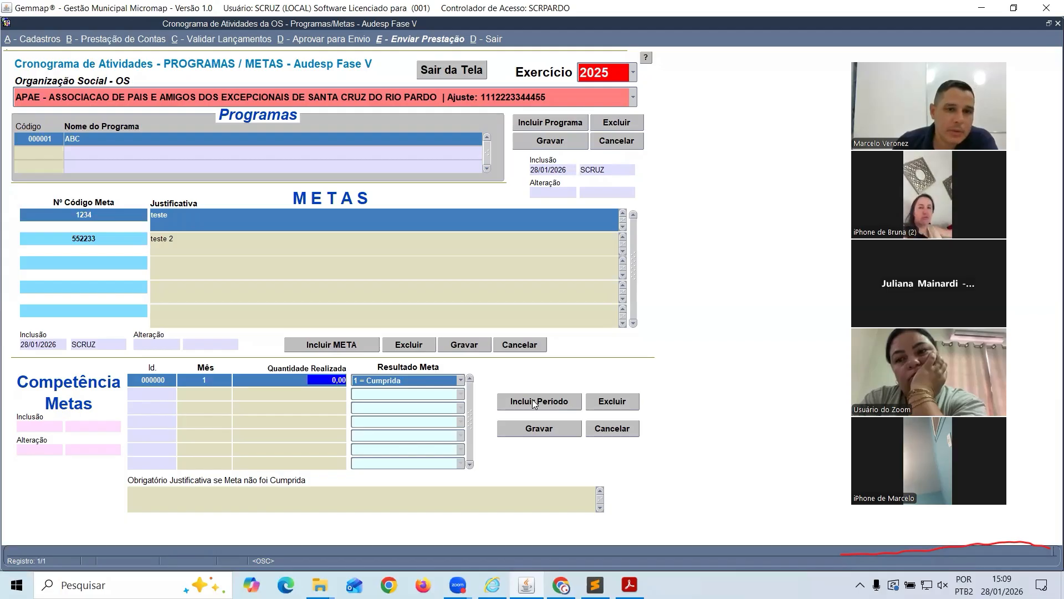
pyautogui.write('50')
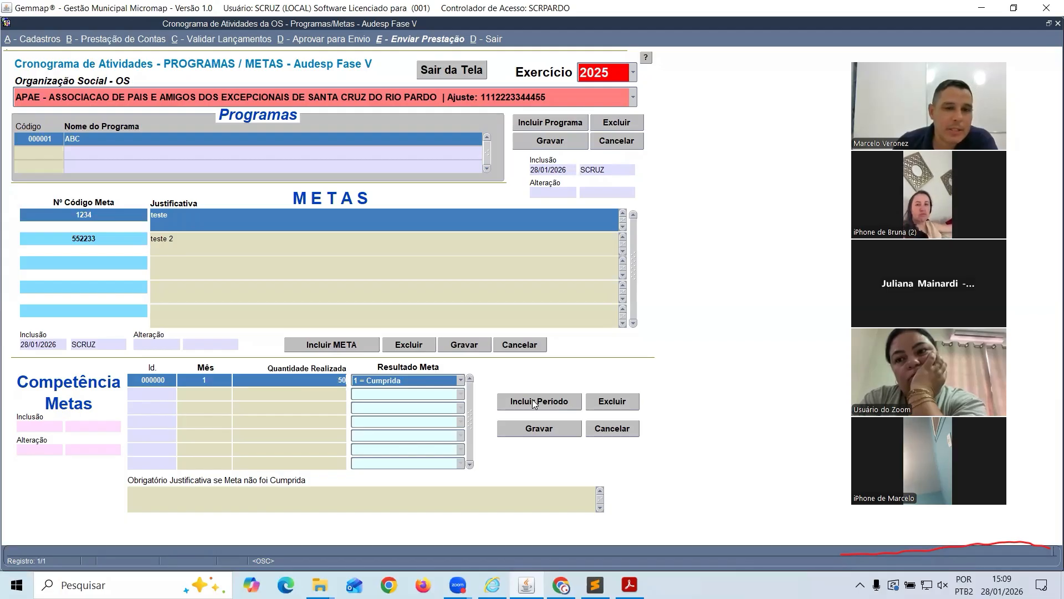
pyautogui.press('Tab')
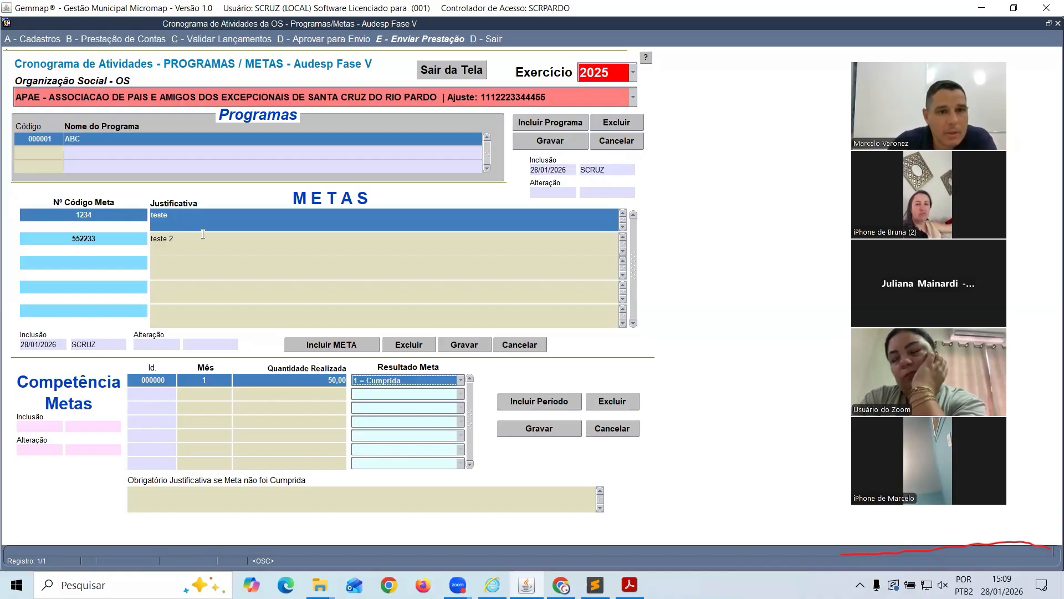
pyautogui.click(403, 379)
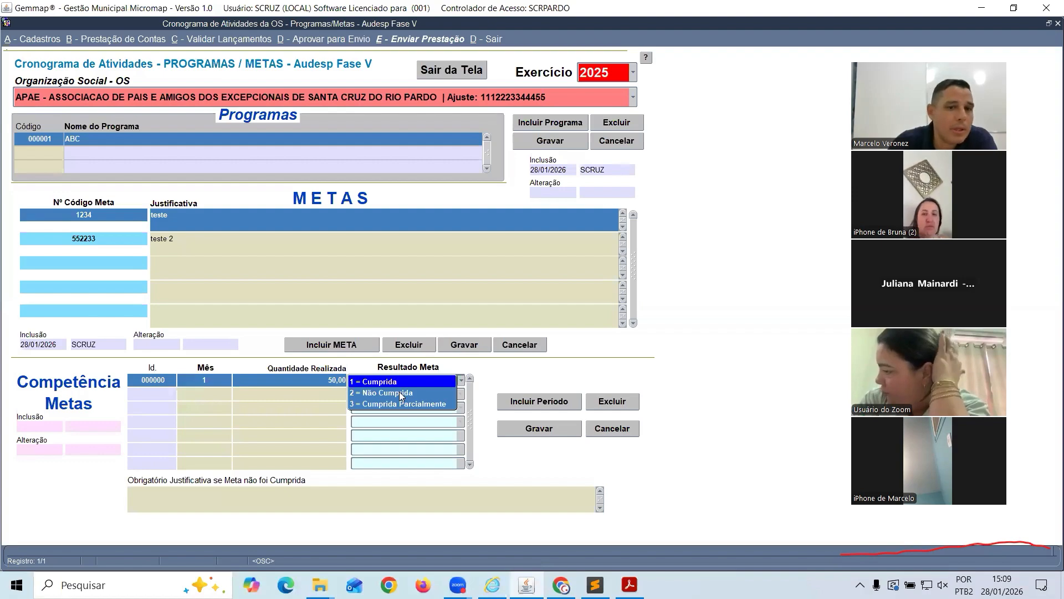
pyautogui.press('Down')
pyautogui.press('Down')
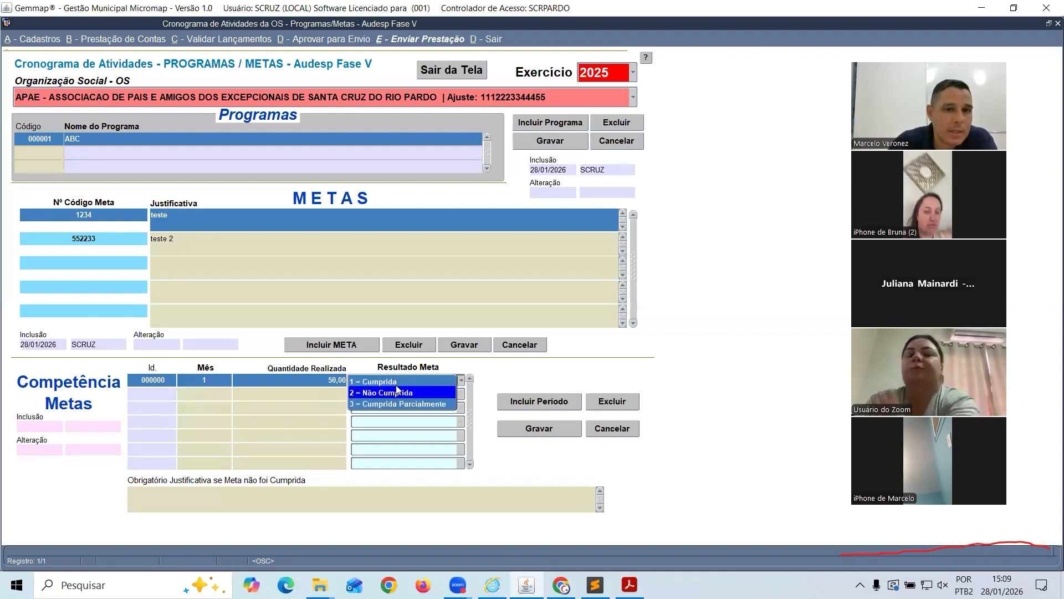
pyautogui.click(394, 382)
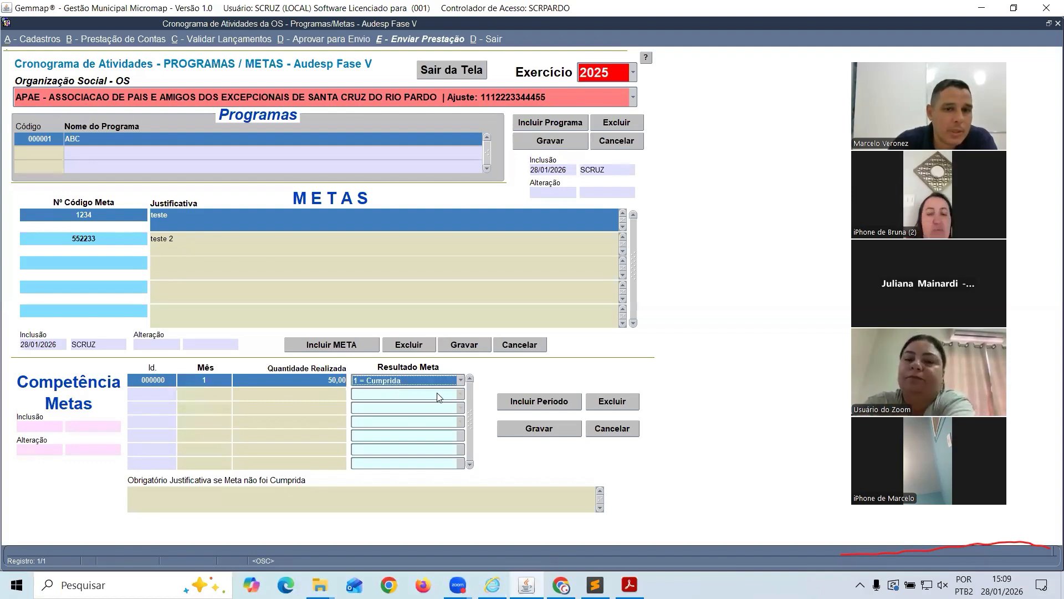
pyautogui.click(550, 430)
# Record month 2 for meta 1234 with quantity 45 and result Cumprida Parcialmente
pyautogui.click(535, 403)
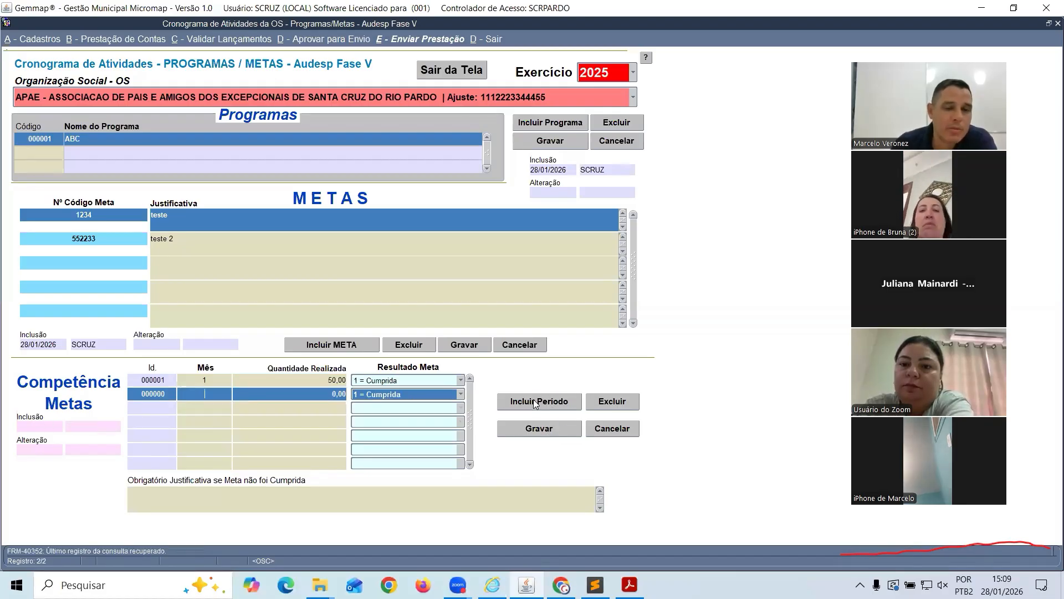
pyautogui.write('2')
pyautogui.press('Tab')
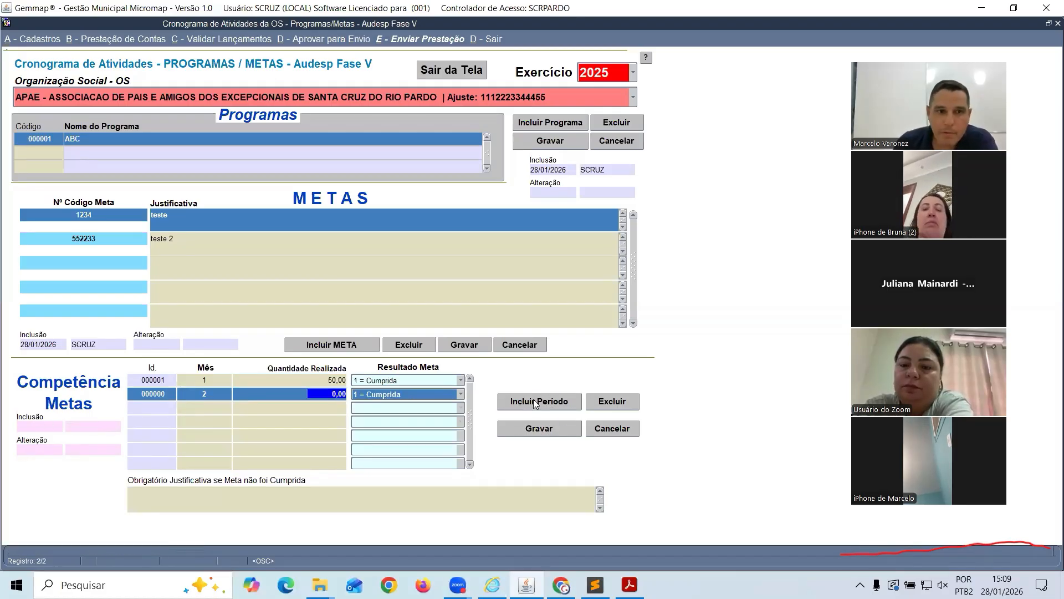
pyautogui.write('45')
pyautogui.press('Tab')
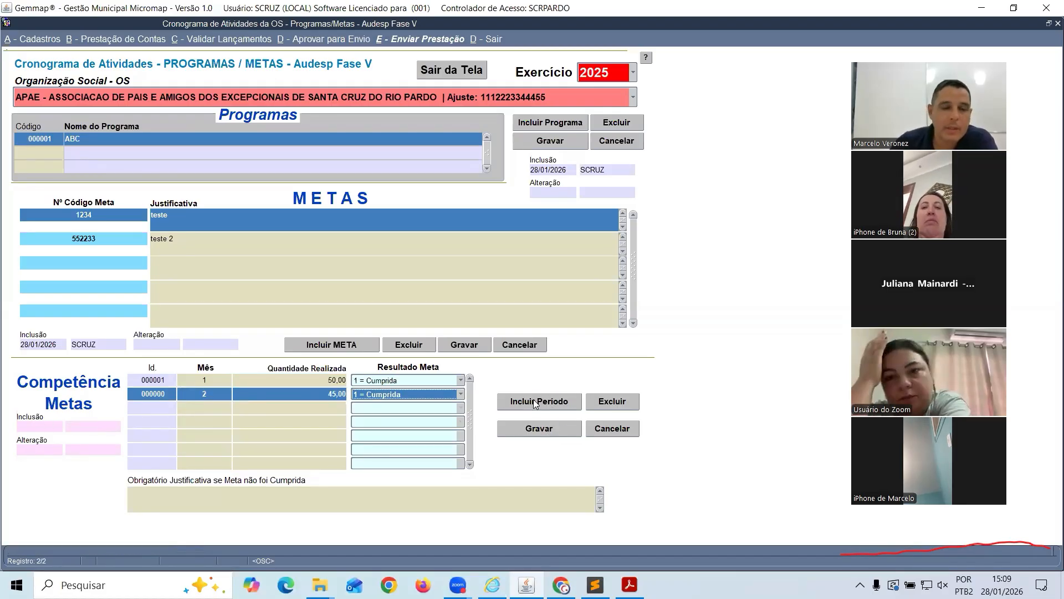
pyautogui.click(460, 394)
pyautogui.click(418, 420)
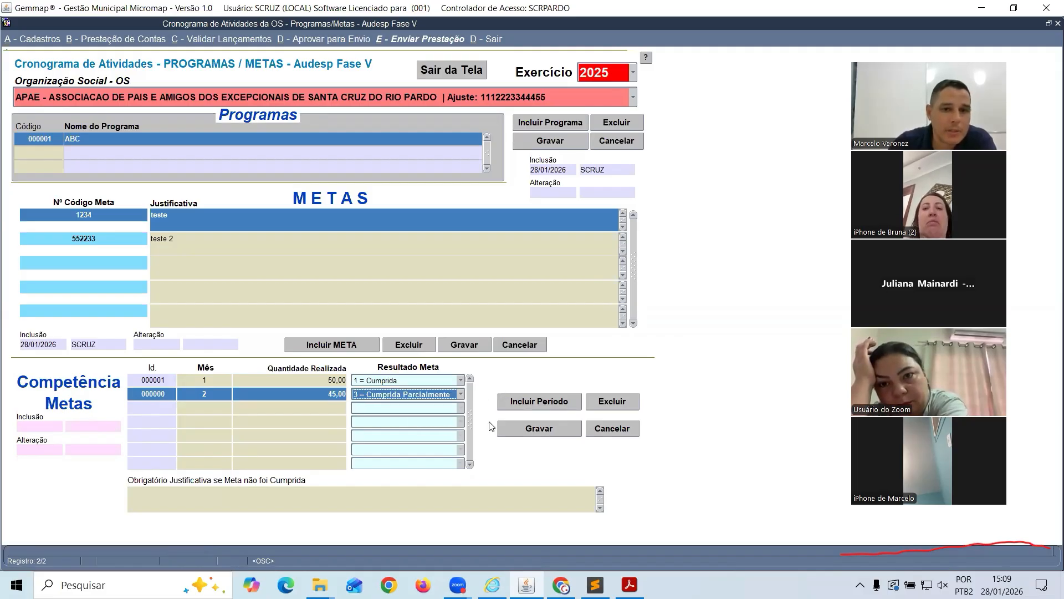
pyautogui.click(540, 428)
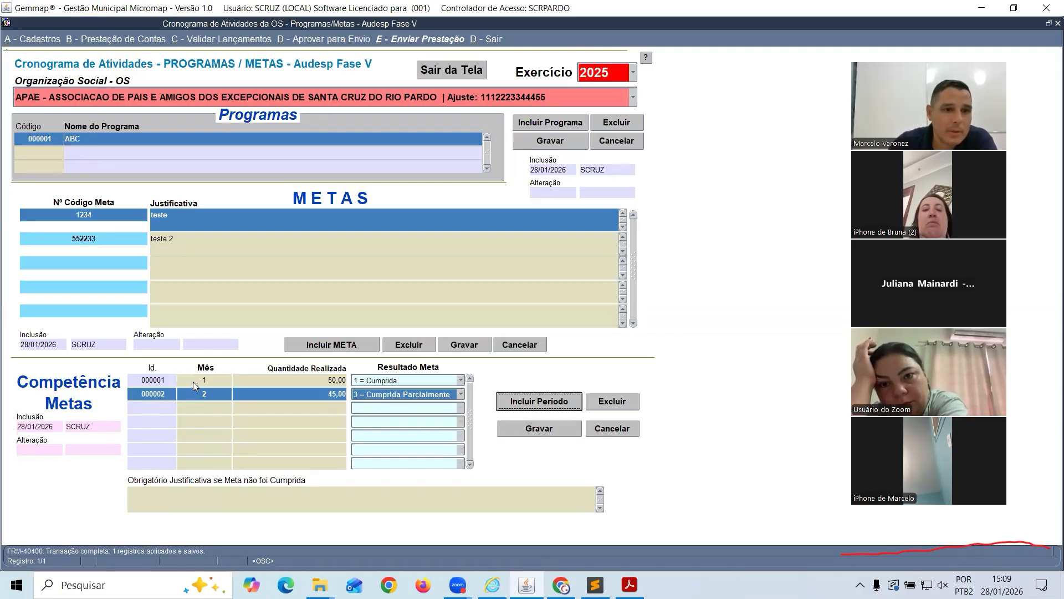
pyautogui.click(193, 381)
pyautogui.click(201, 393)
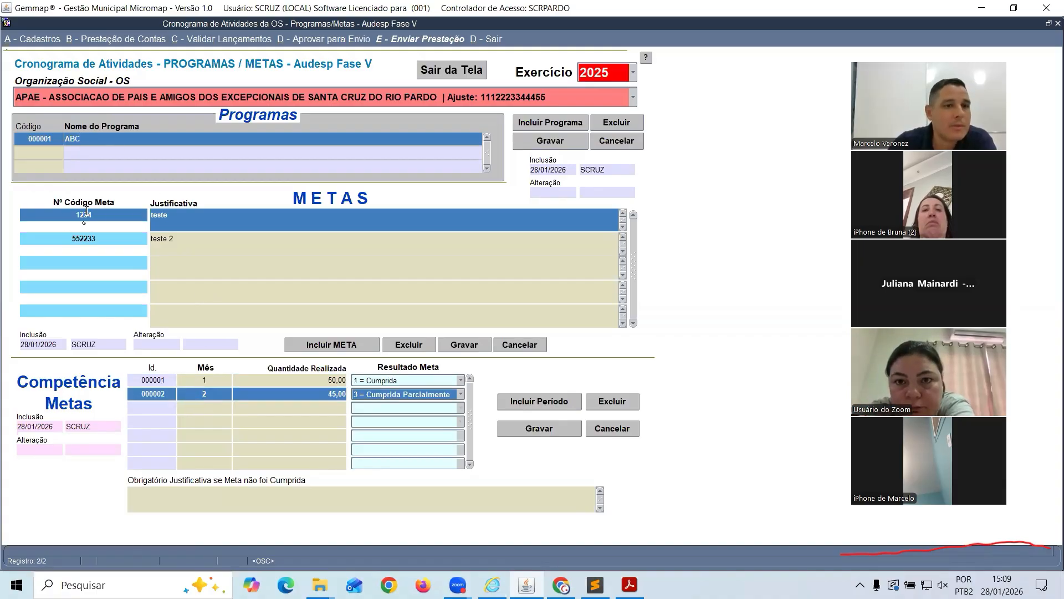
pyautogui.click(93, 237)
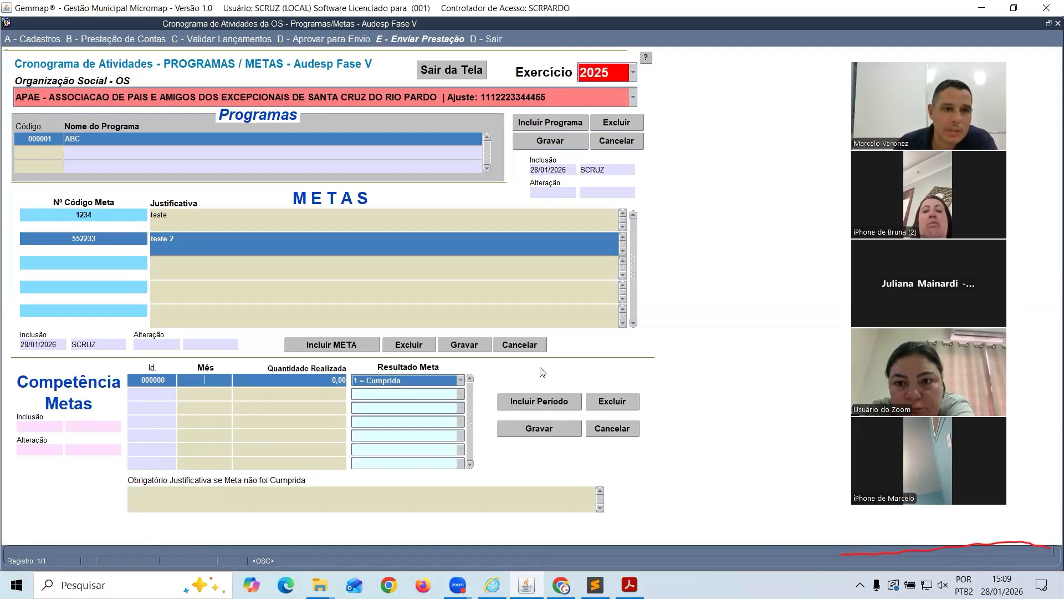
# Record month 1 for meta 552233 with quantity 10 and result Cumprida
pyautogui.write('1')
pyautogui.press('Tab')
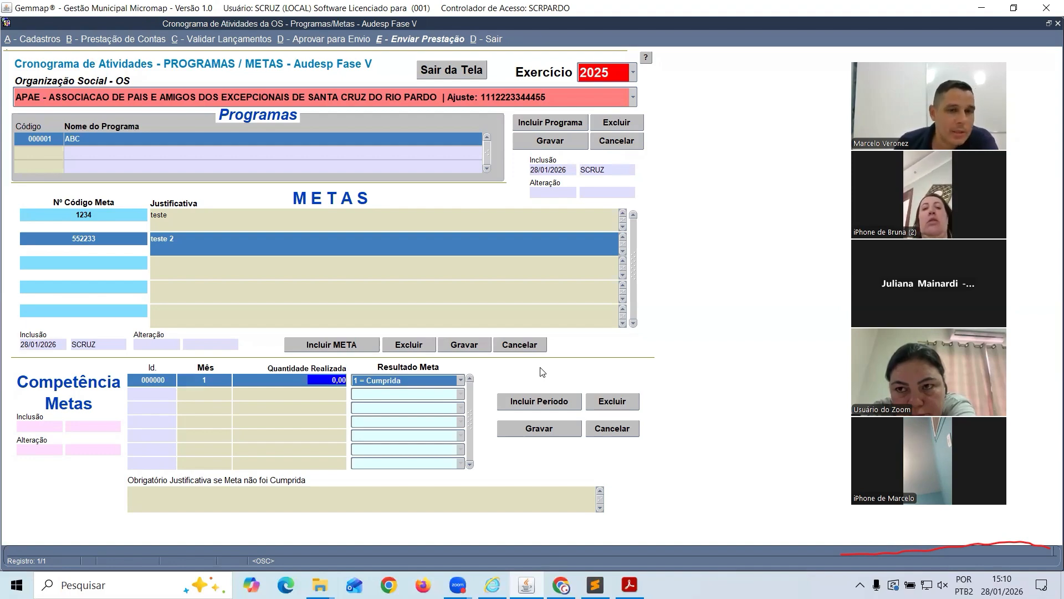
pyautogui.write('10')
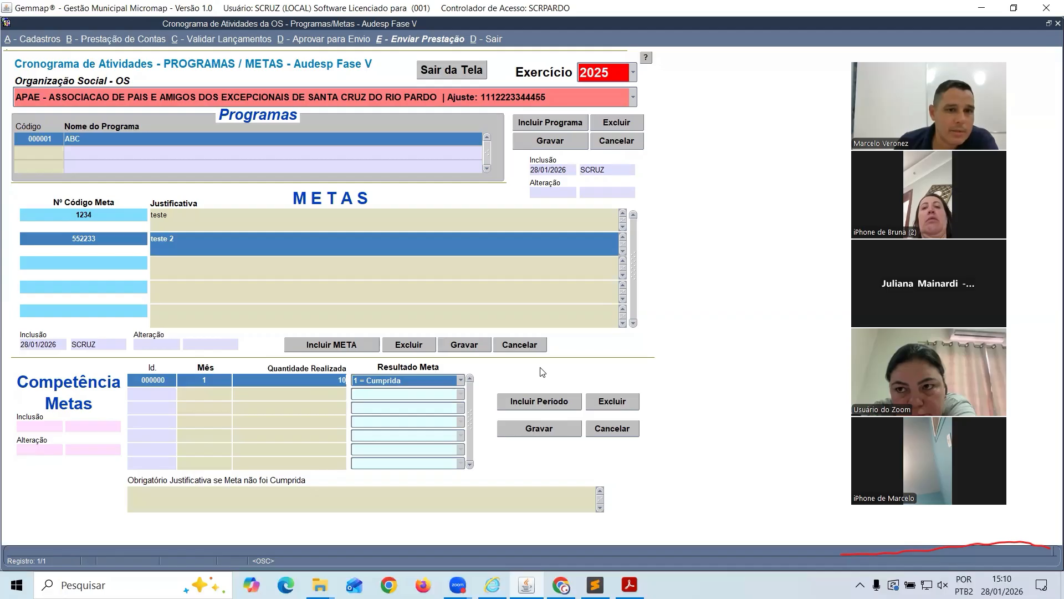
pyautogui.press('Tab')
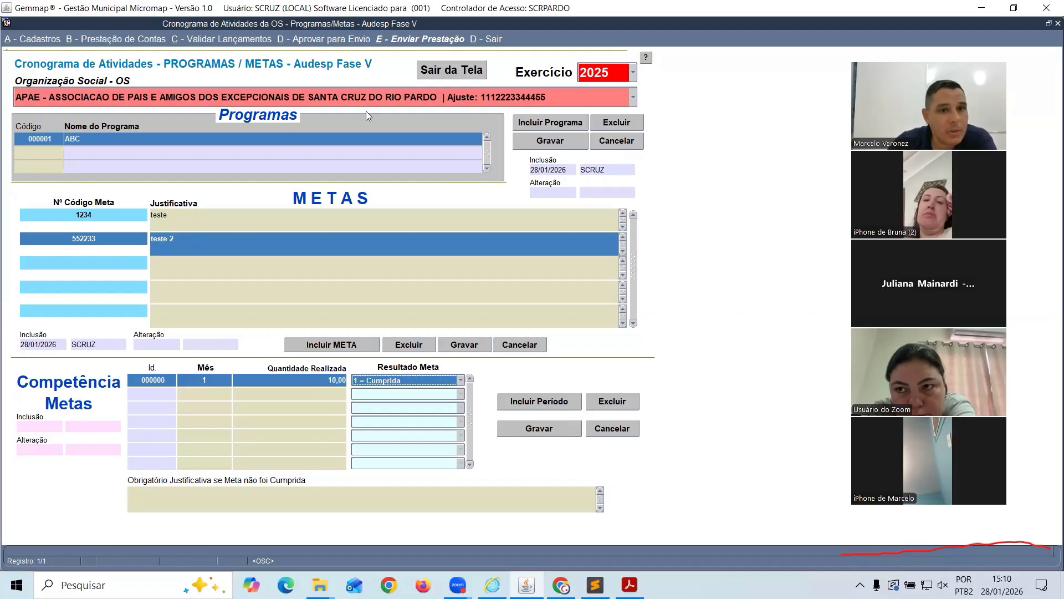
pyautogui.click(395, 382)
pyautogui.click(395, 382)
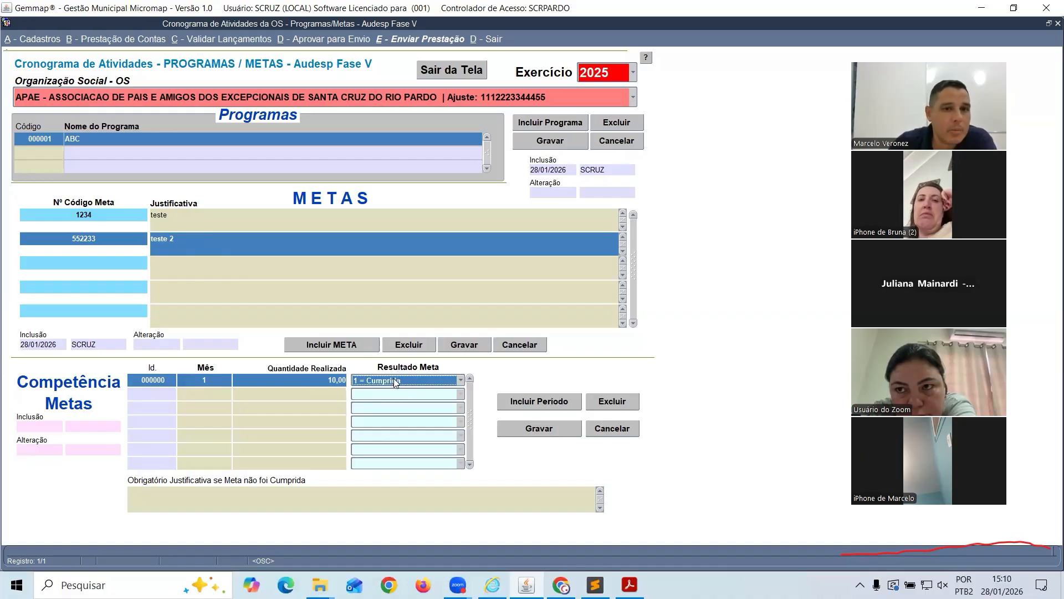
pyautogui.click(539, 430)
# Record month 2 for meta 552233 with quantity 9, Cumprida Parcialmente, then view AUDESP
pyautogui.click(539, 400)
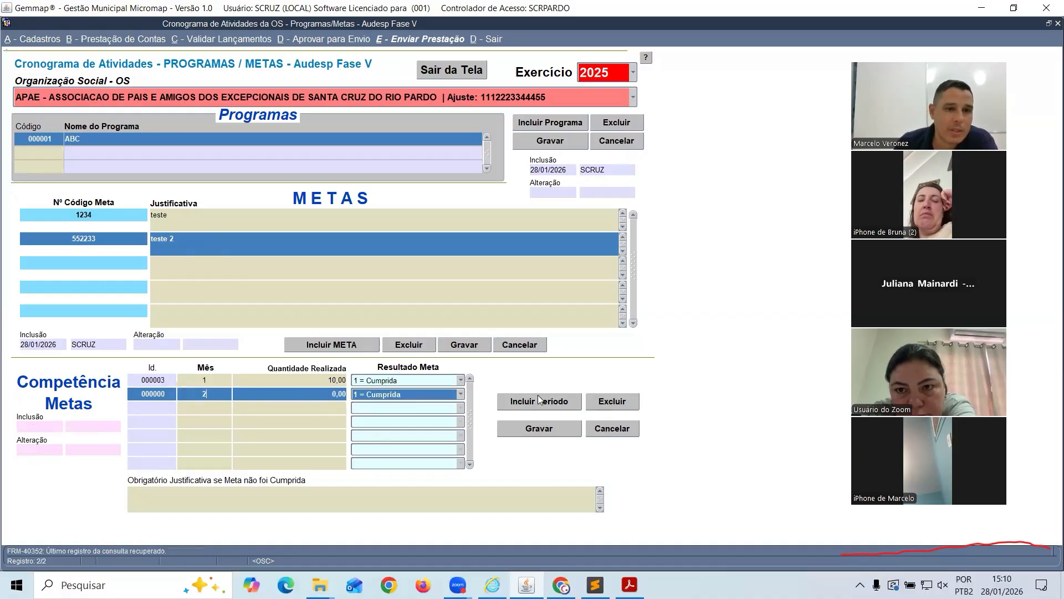
pyautogui.press('Tab')
pyautogui.write('9')
pyautogui.press('Tab')
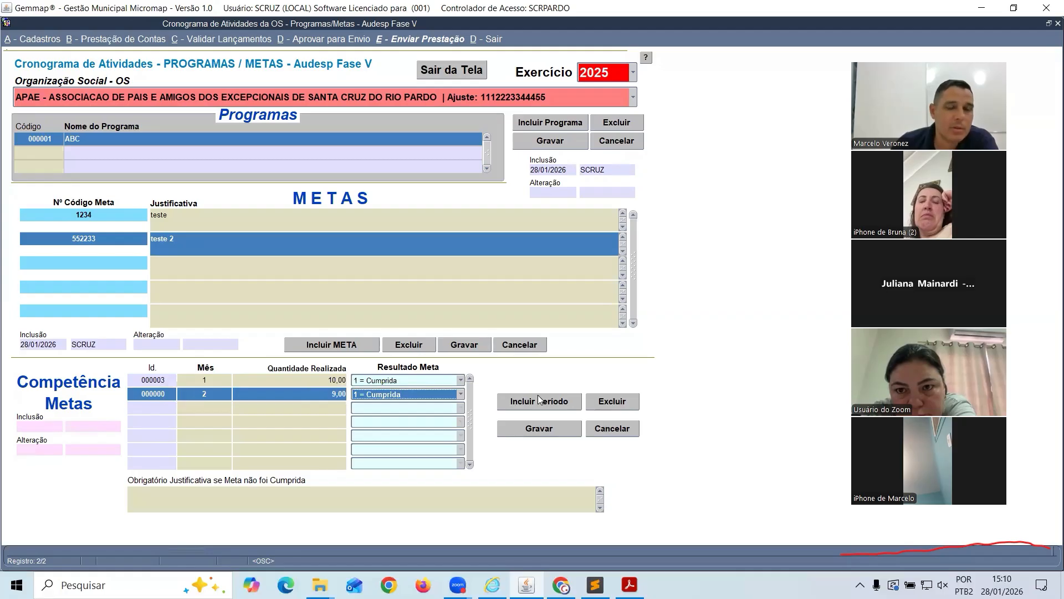
pyautogui.click(461, 395)
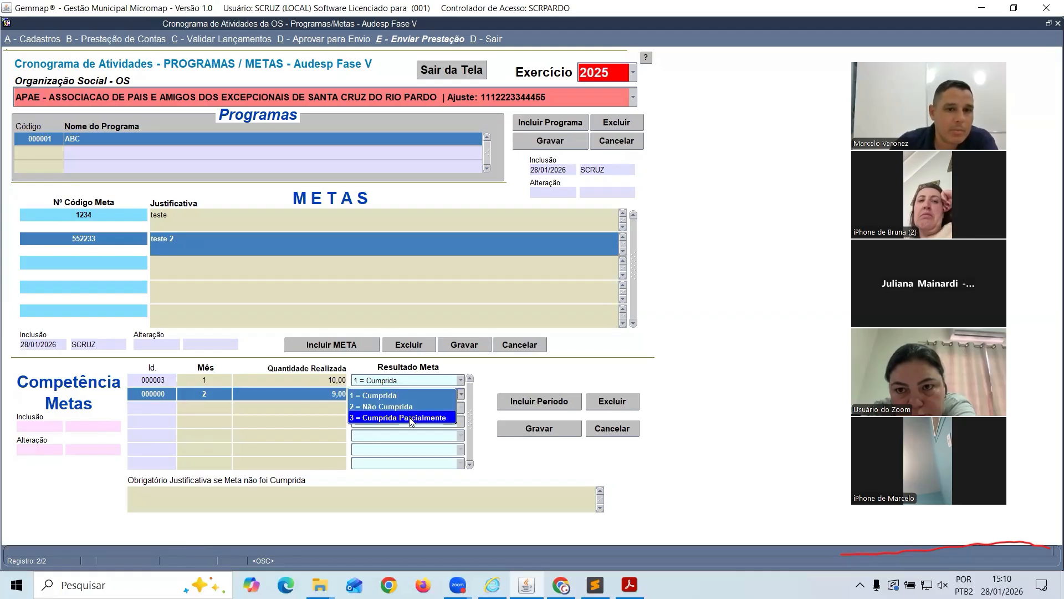
pyautogui.click(417, 418)
pyautogui.click(527, 431)
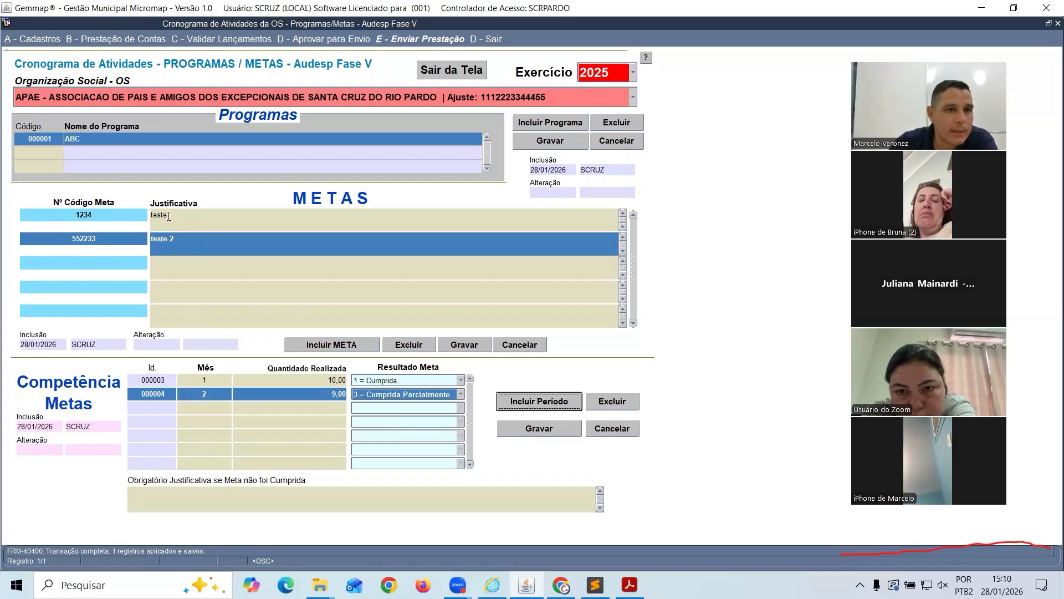
pyautogui.click(168, 216)
pyautogui.click(163, 236)
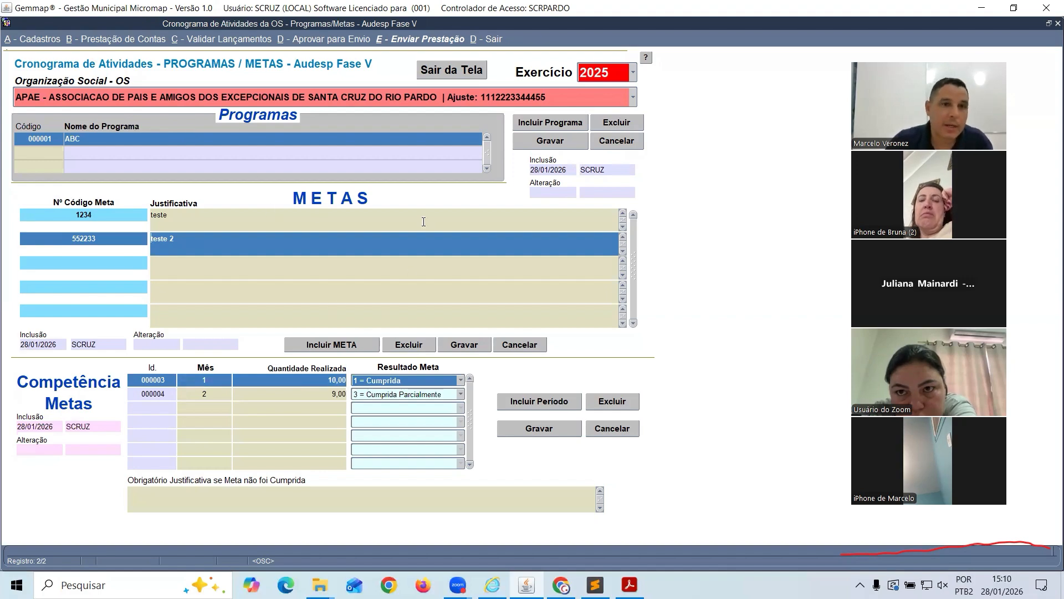
pyautogui.hotkey('alt', 'Tab')
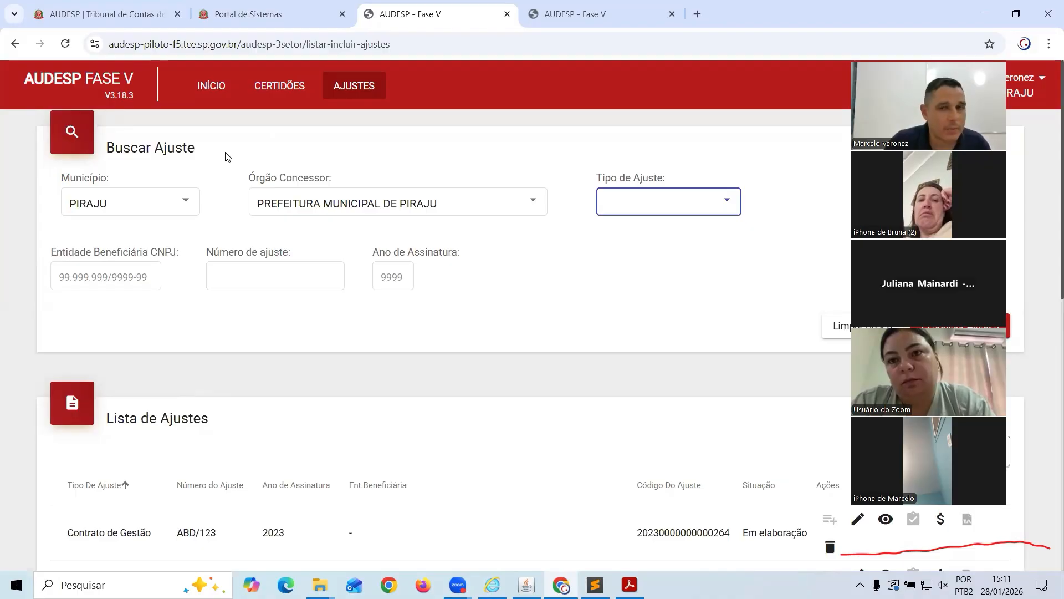
# Return from AUDESP to the Gemmap Programas/Metas schedule
pyautogui.hotkey('alt', 'Tab')
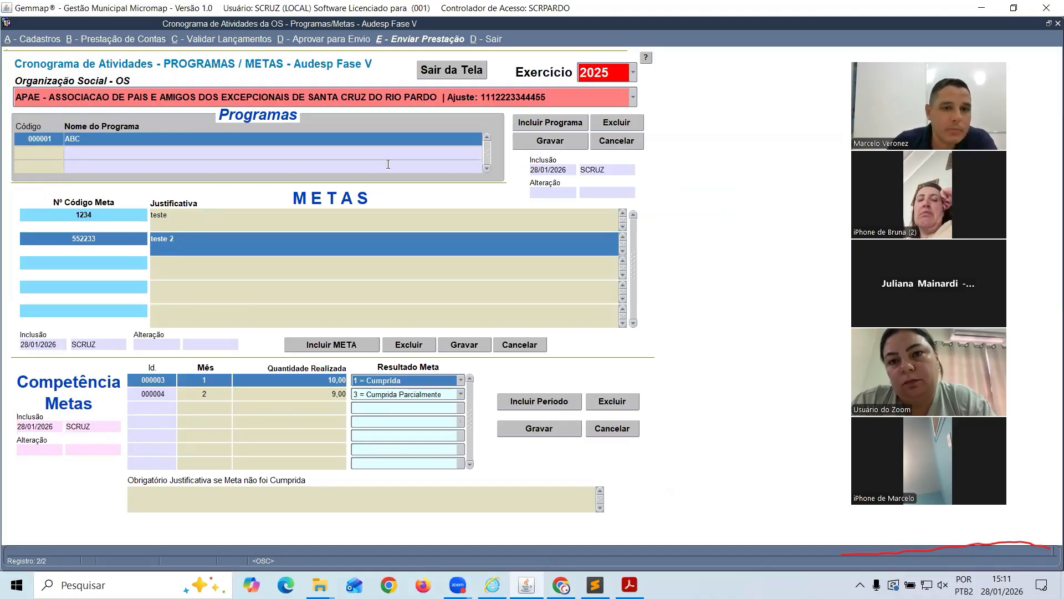
# Close the Programas/Metas schedule to return to the Terceiro Setor menu
pyautogui.click(480, 72)
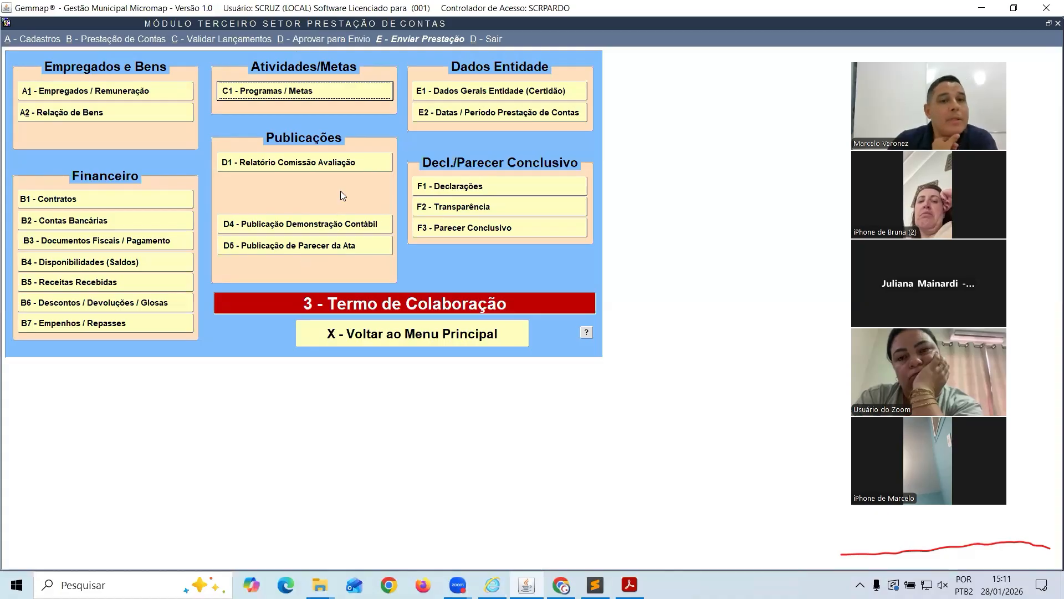
# Save the D1 committee report: final report Sim, Favorável com Ressalvas, justification 'teste'
pyautogui.click(312, 164)
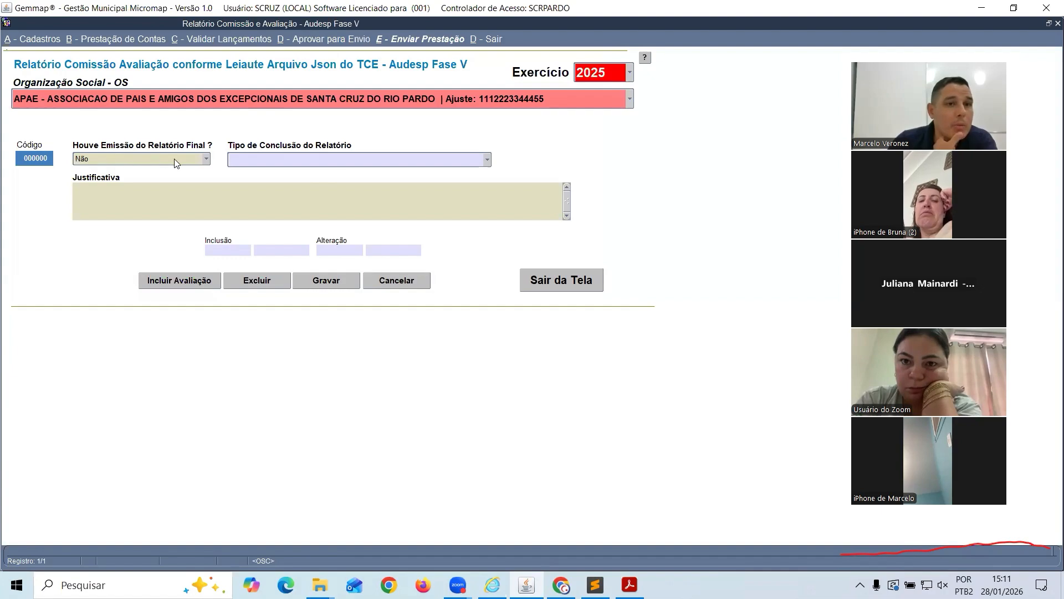
pyautogui.click(203, 159)
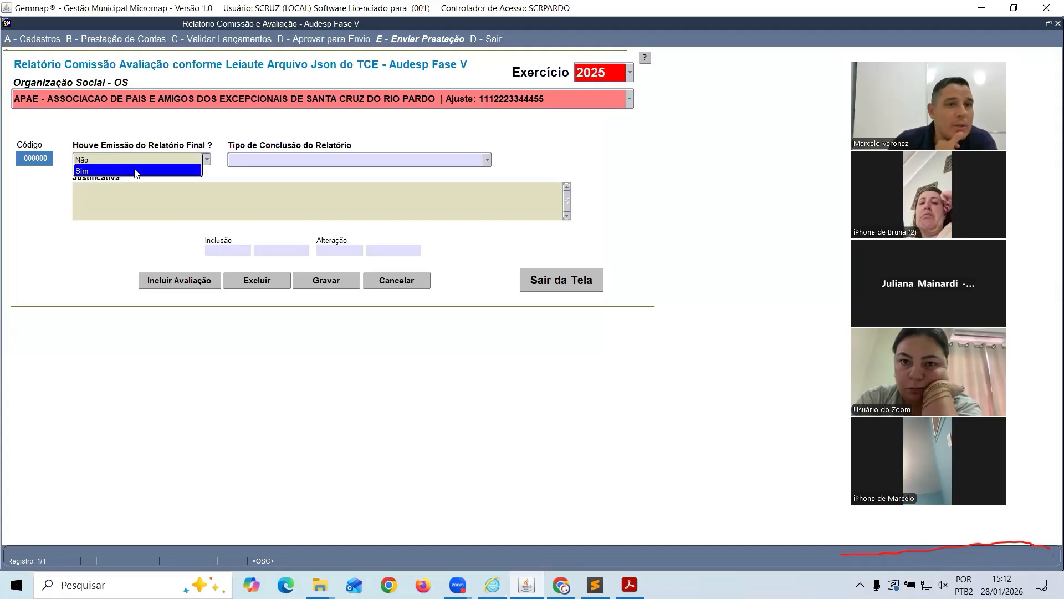
pyautogui.click(253, 158)
pyautogui.click(253, 157)
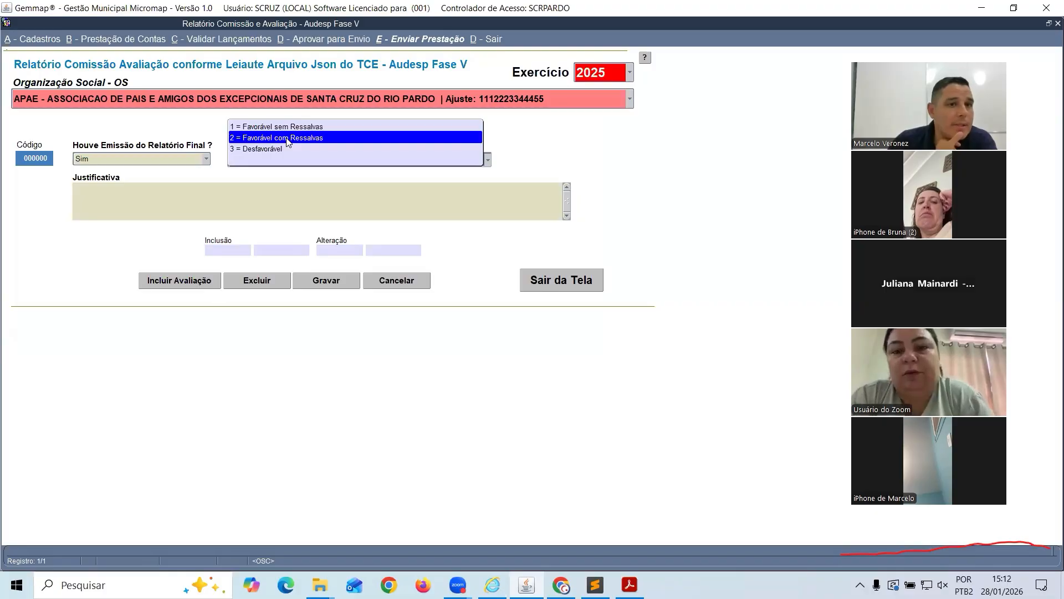
pyautogui.click(142, 209)
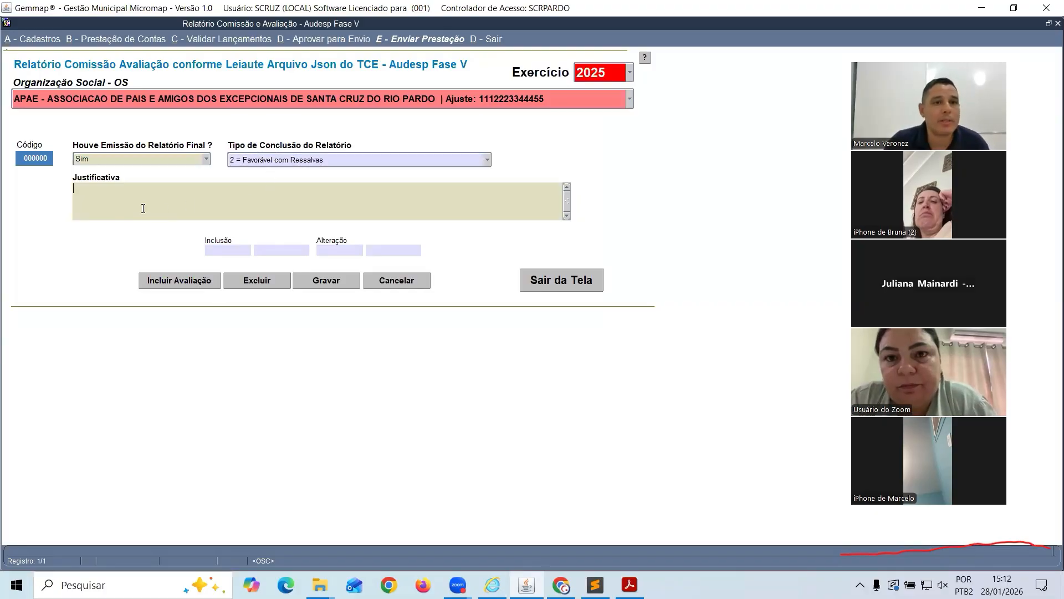
pyautogui.write('r')
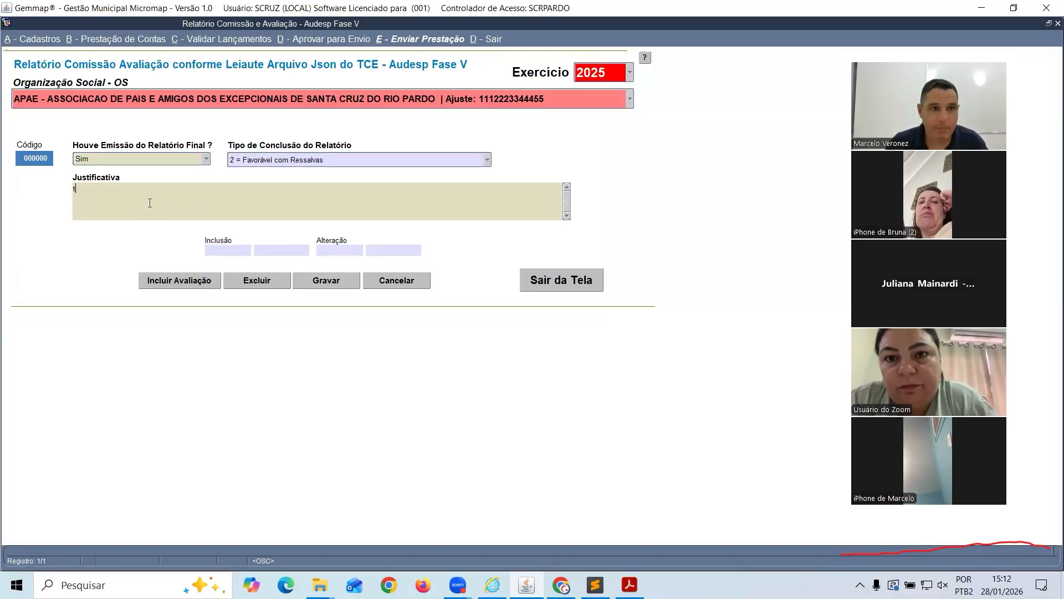
pyautogui.write('este')
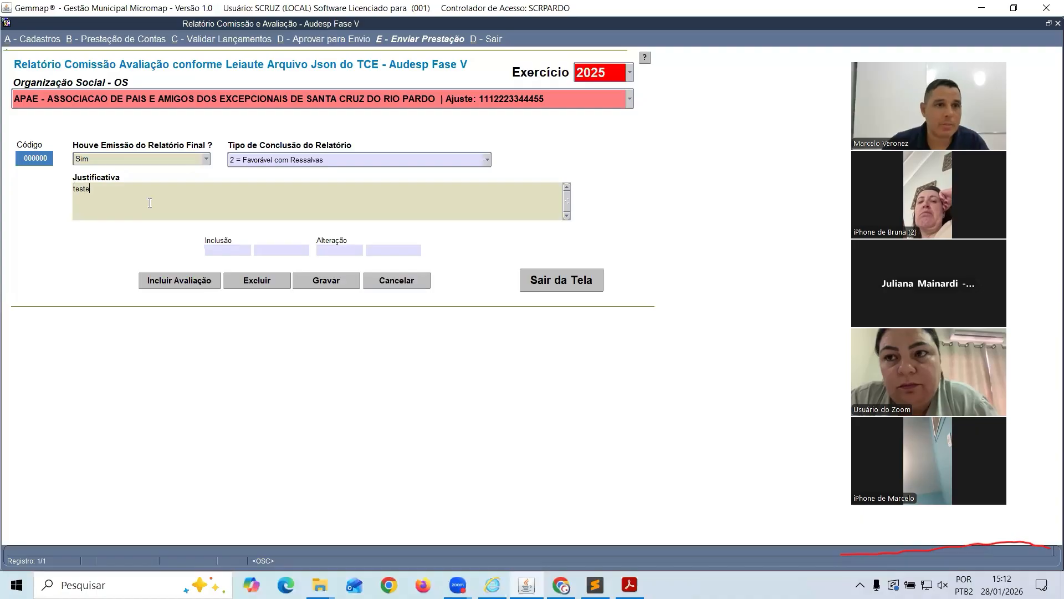
pyautogui.click(331, 283)
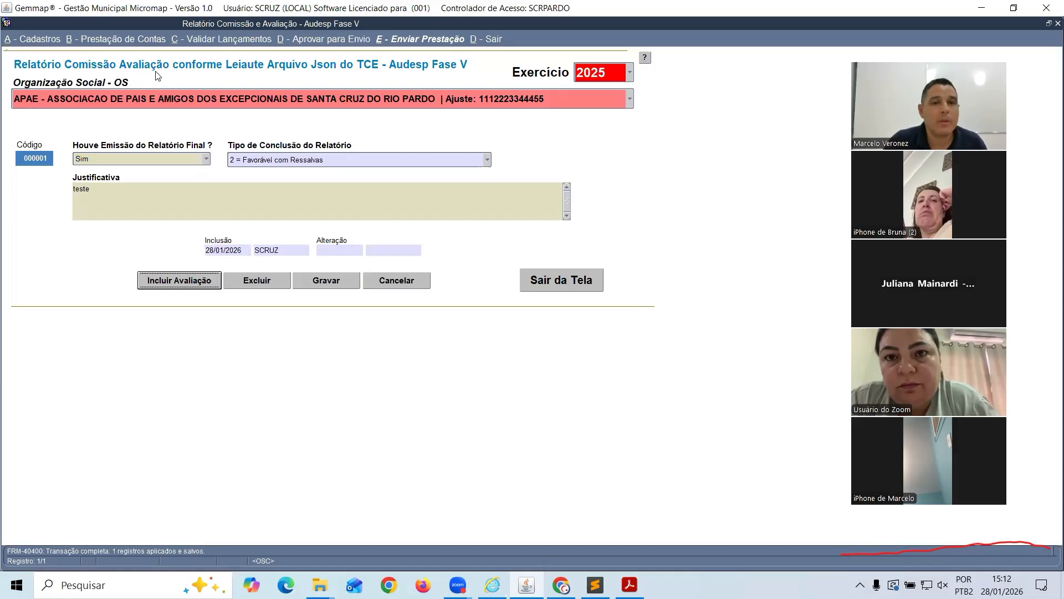
pyautogui.hotkey('alt', 'Tab')
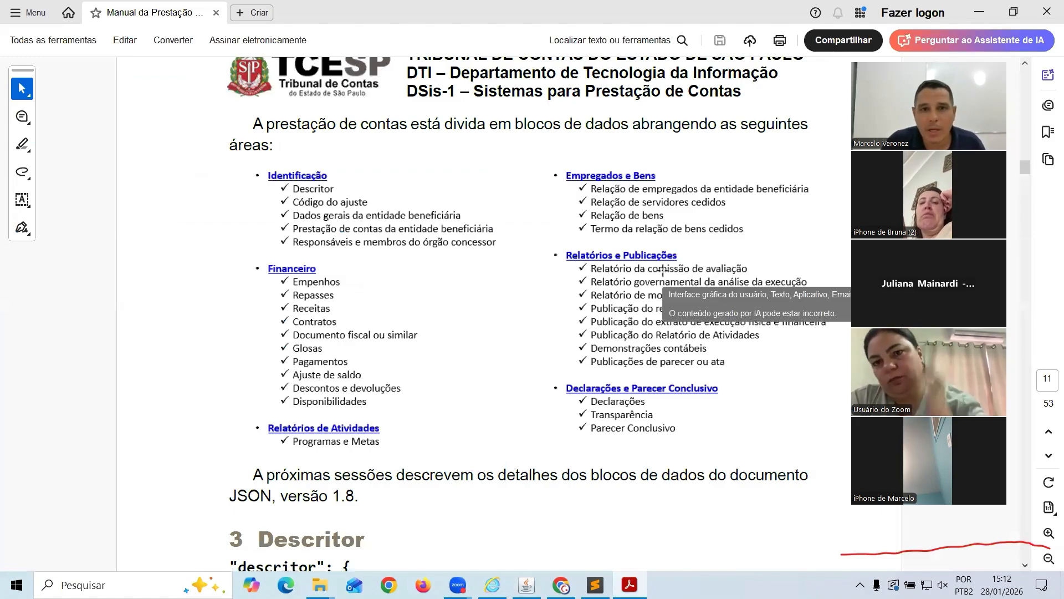
pyautogui.hotkey('alt', 'Tab')
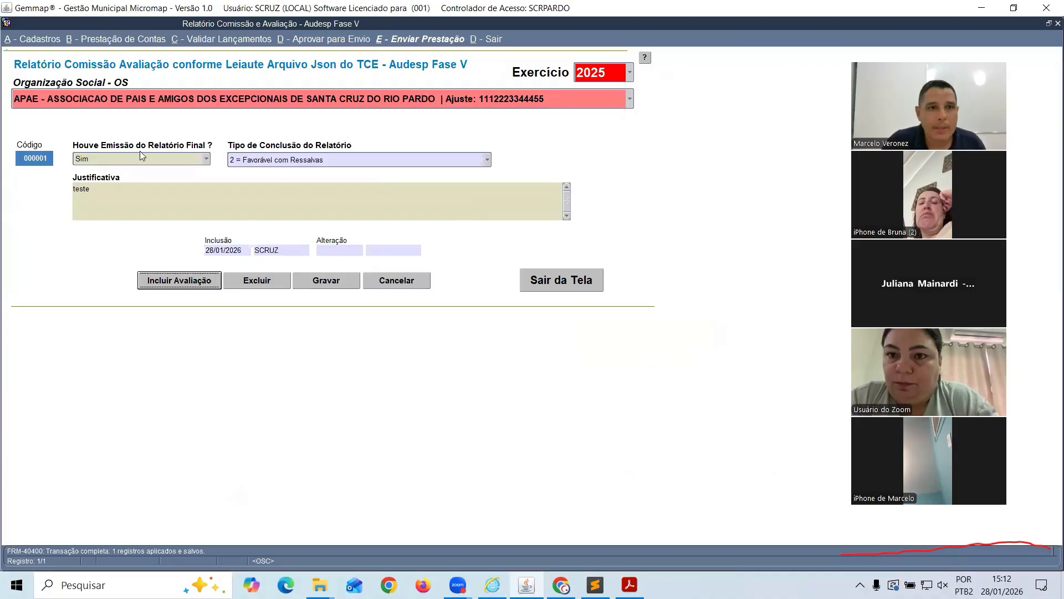
# Close the committee report and open D4 - Publicação Demonstração Contábil
pyautogui.click(547, 280)
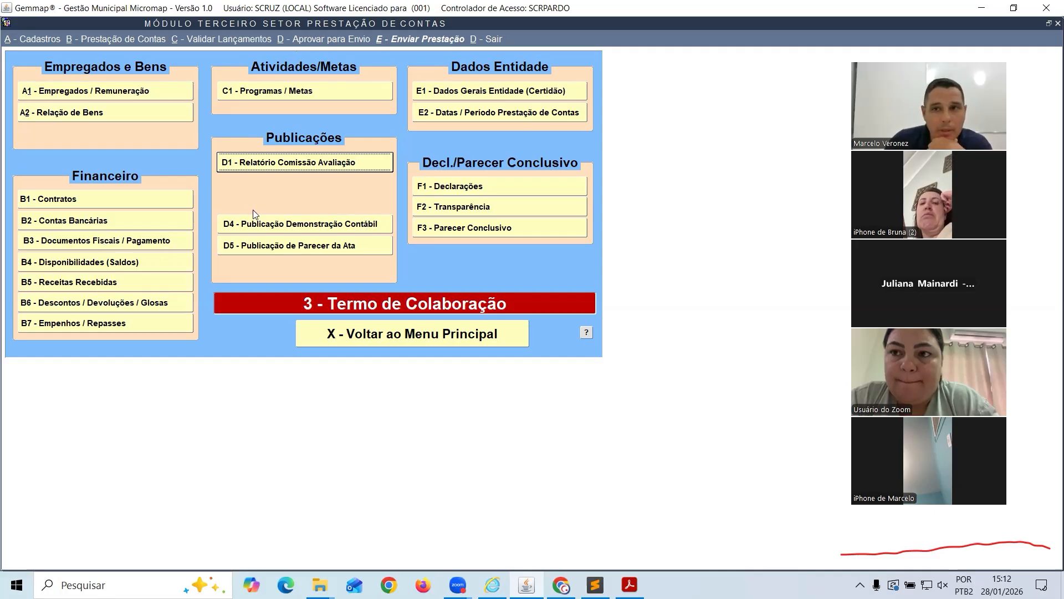
pyautogui.click(276, 229)
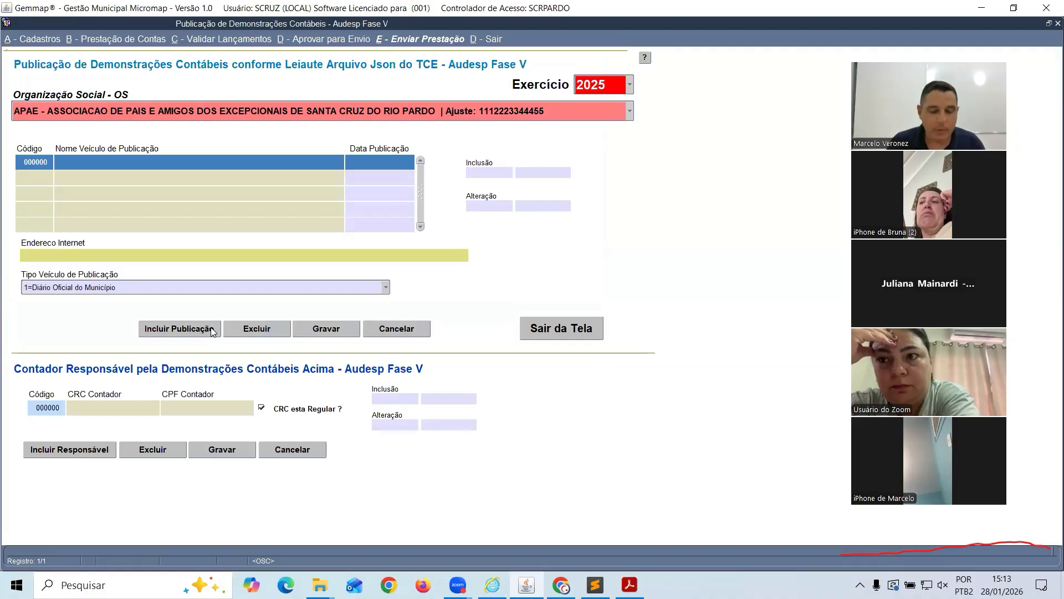
pyautogui.write('DA PREFEITURA')
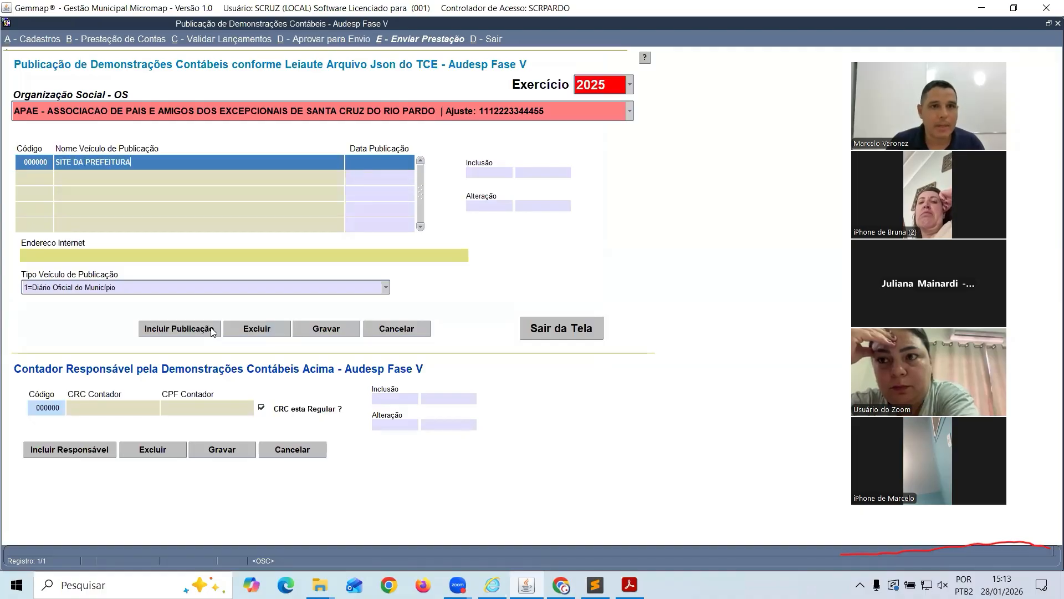
pyautogui.press('Tab')
pyautogui.write('01')
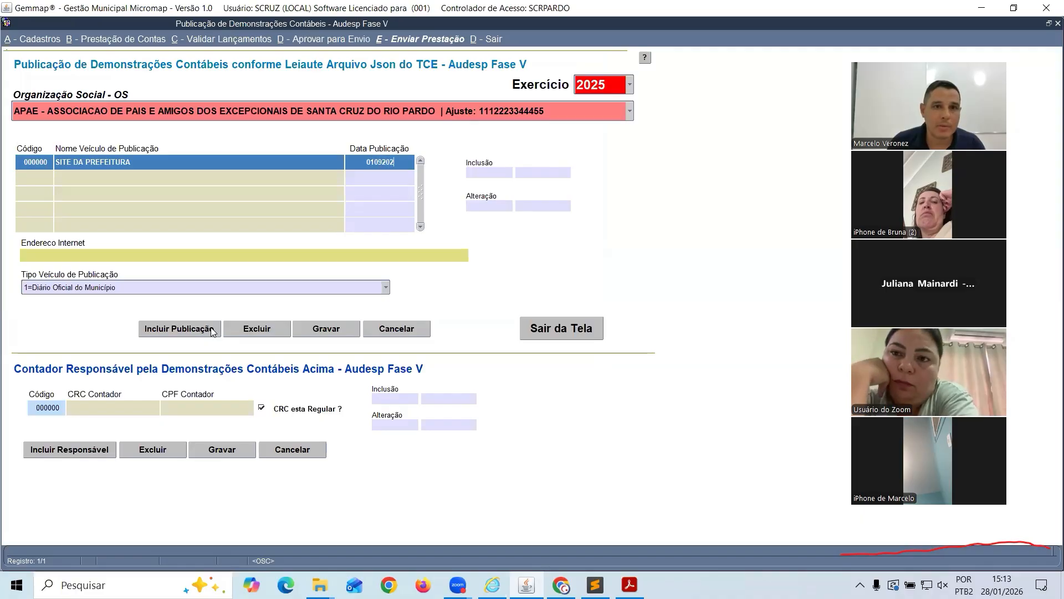
pyautogui.write('/09/2025')
pyautogui.press('Tab')
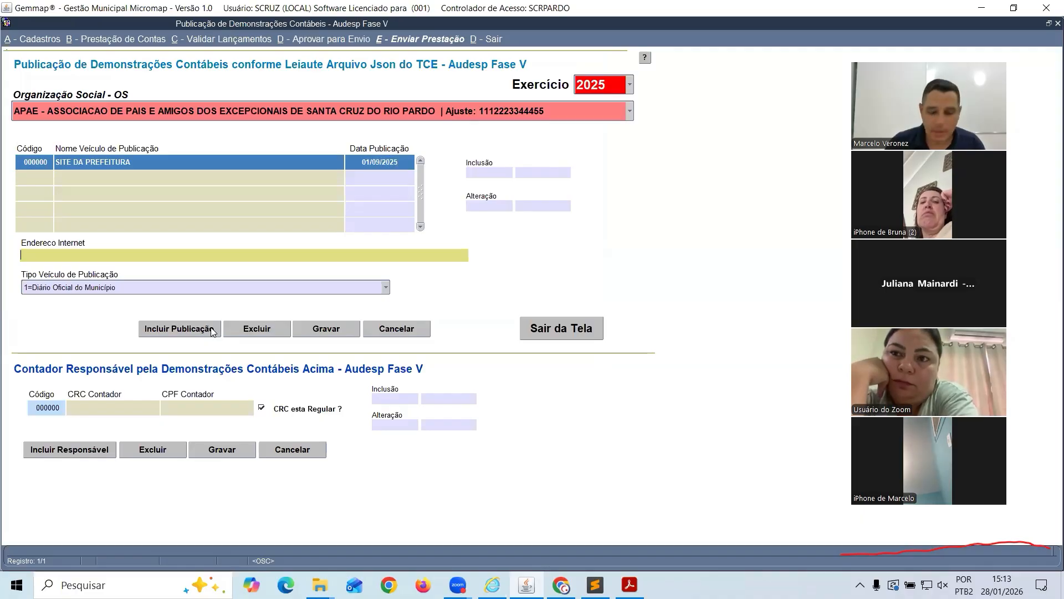
pyautogui.write('wwww.')
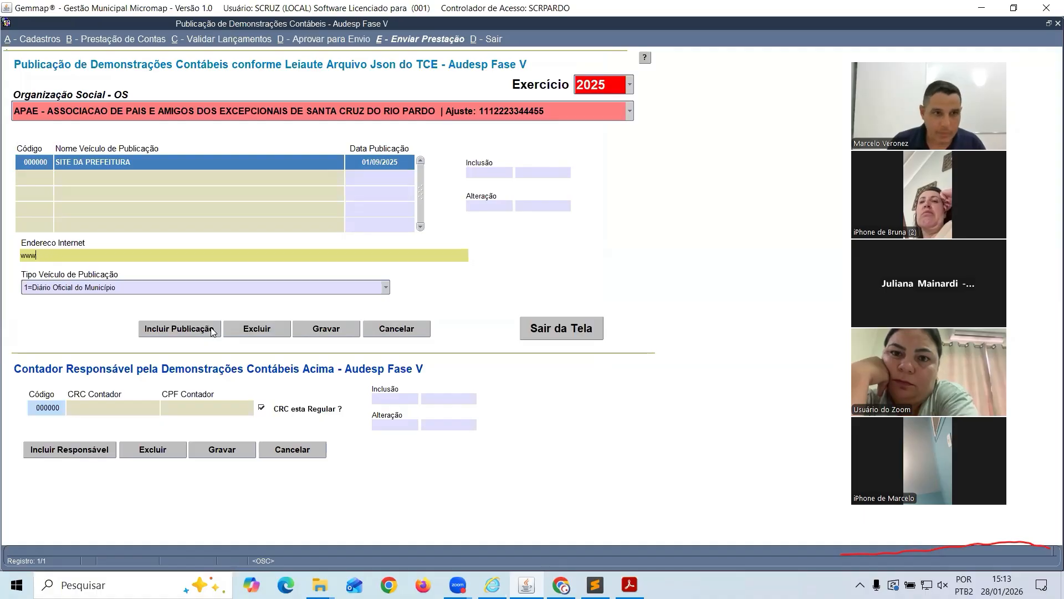
pyautogui.write('teste.com.br')
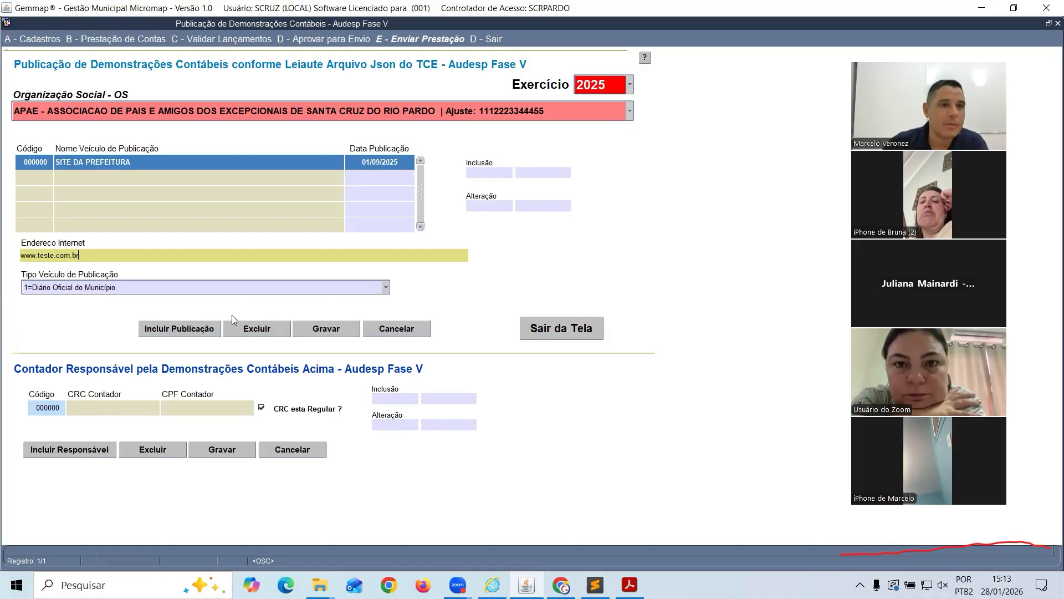
pyautogui.click(101, 288)
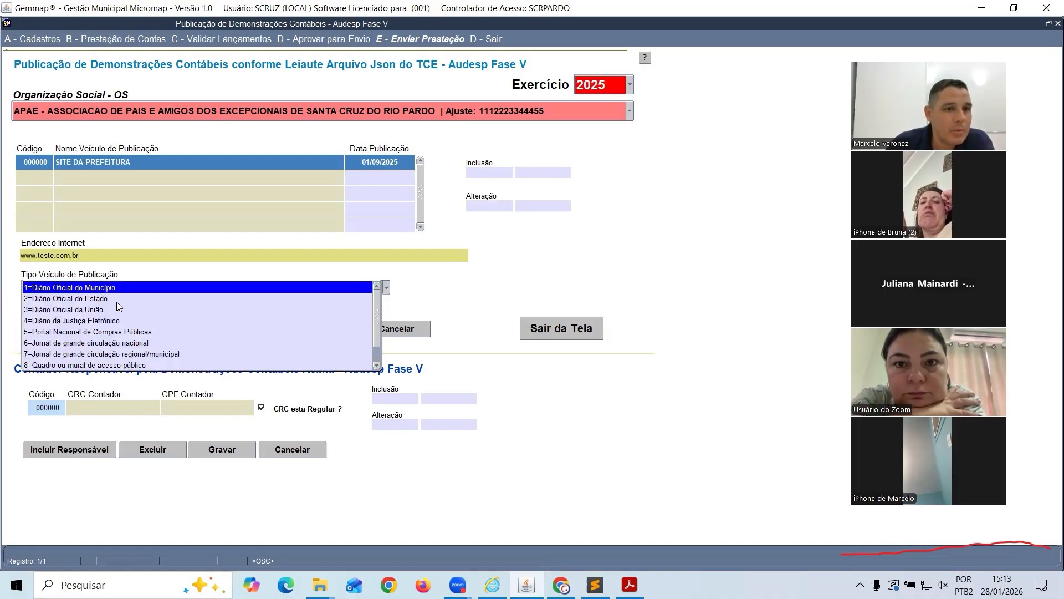
pyautogui.scroll(-1, 115, 311)
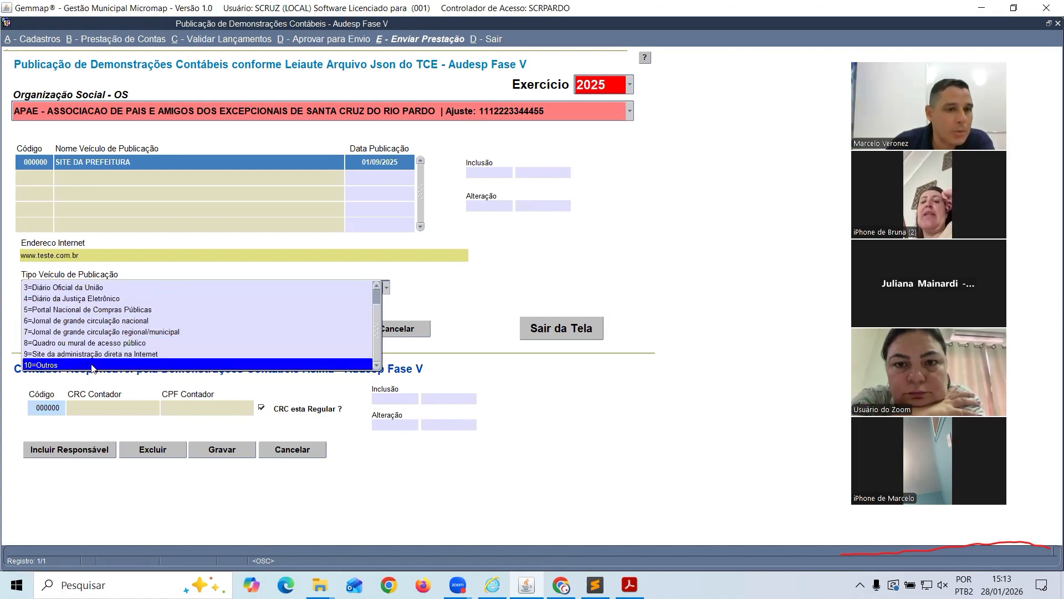
# Save the publication as vehicle type 10=Outros and close the publication screen
pyautogui.click(337, 334)
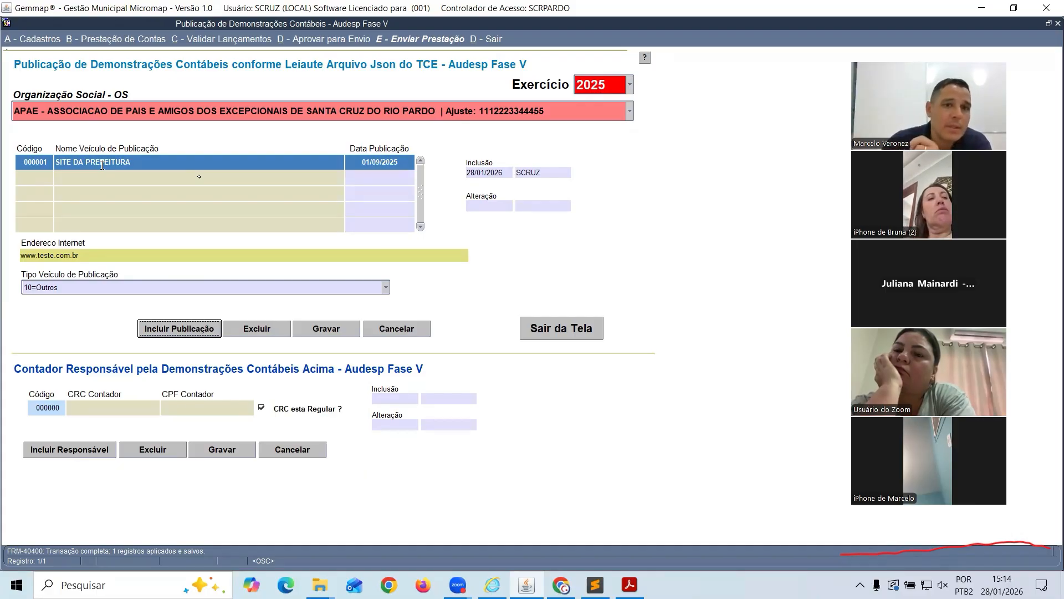
pyautogui.click(570, 332)
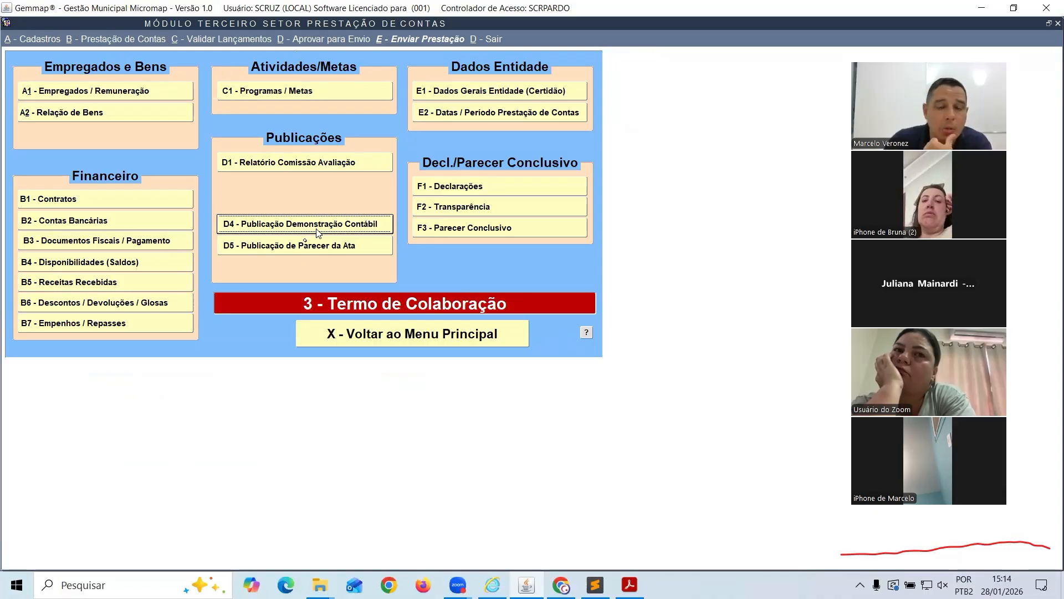
# Open D5 - Publicação de Parecer da Ata from the Publicações group
pyautogui.click(268, 249)
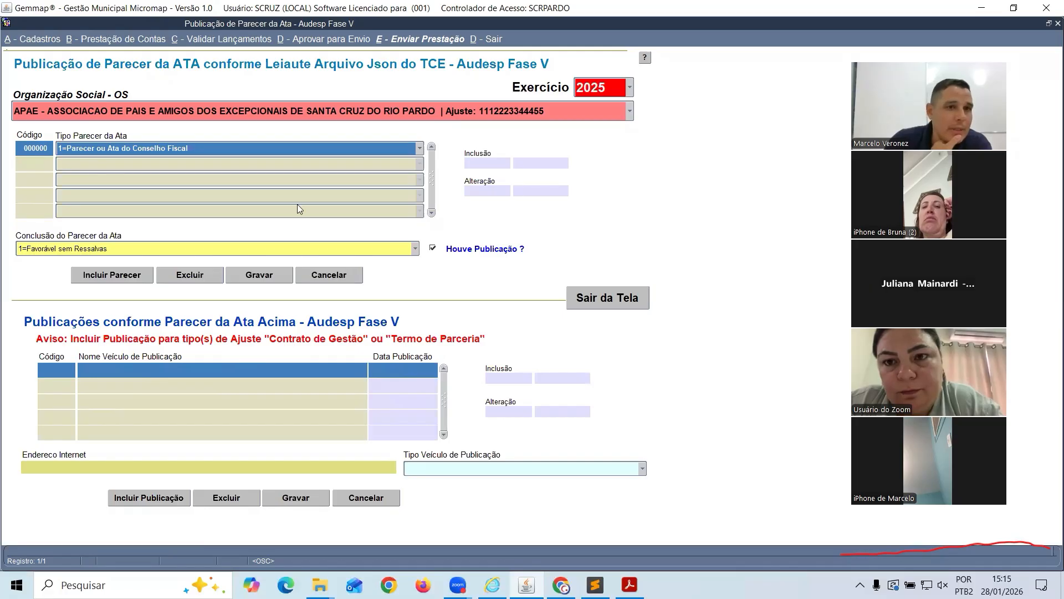
# Dismiss the no-publication warning and set Tipo Parecer da Ata to 2=Conselho de Administração
pyautogui.click(133, 496)
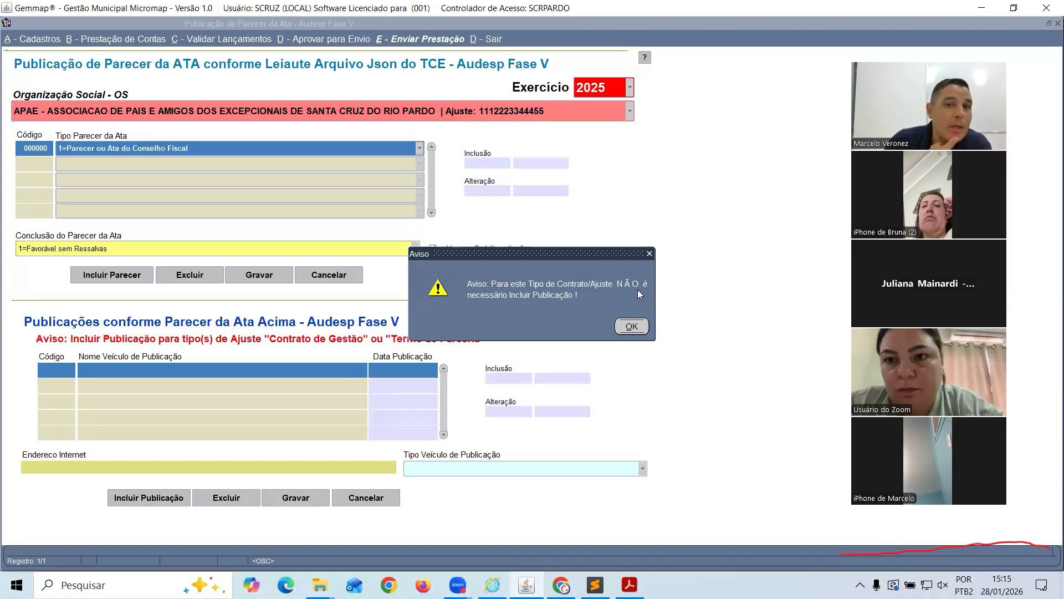
pyautogui.click(631, 326)
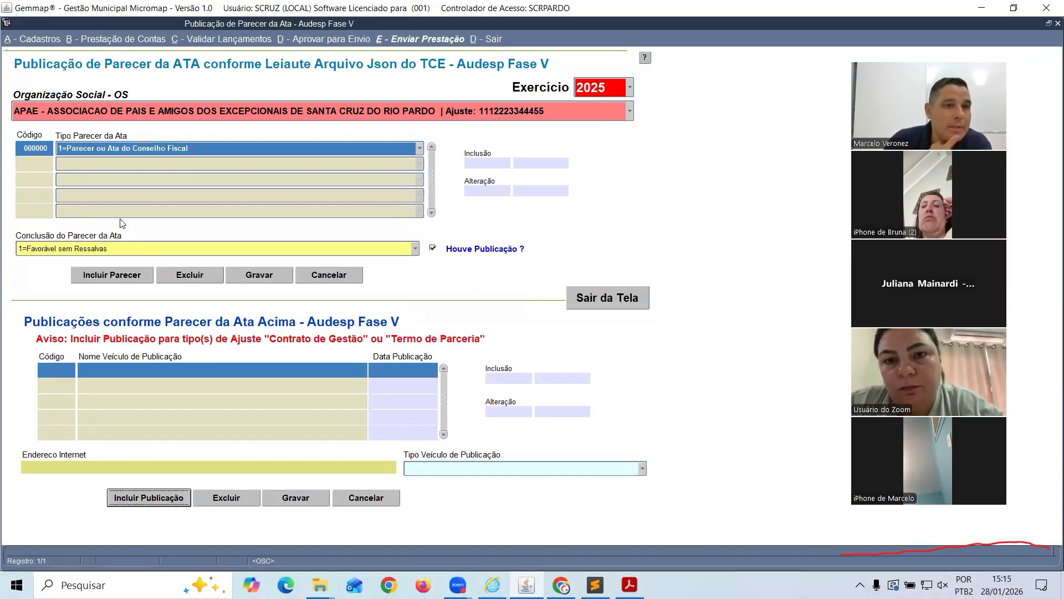
pyautogui.click(106, 274)
pyautogui.click(137, 149)
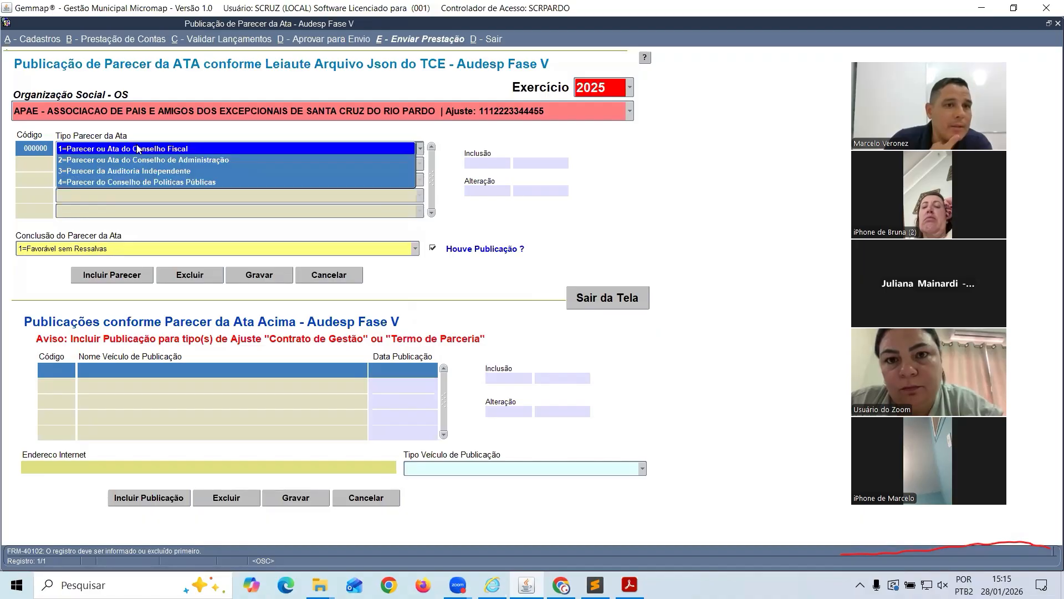
pyautogui.click(212, 159)
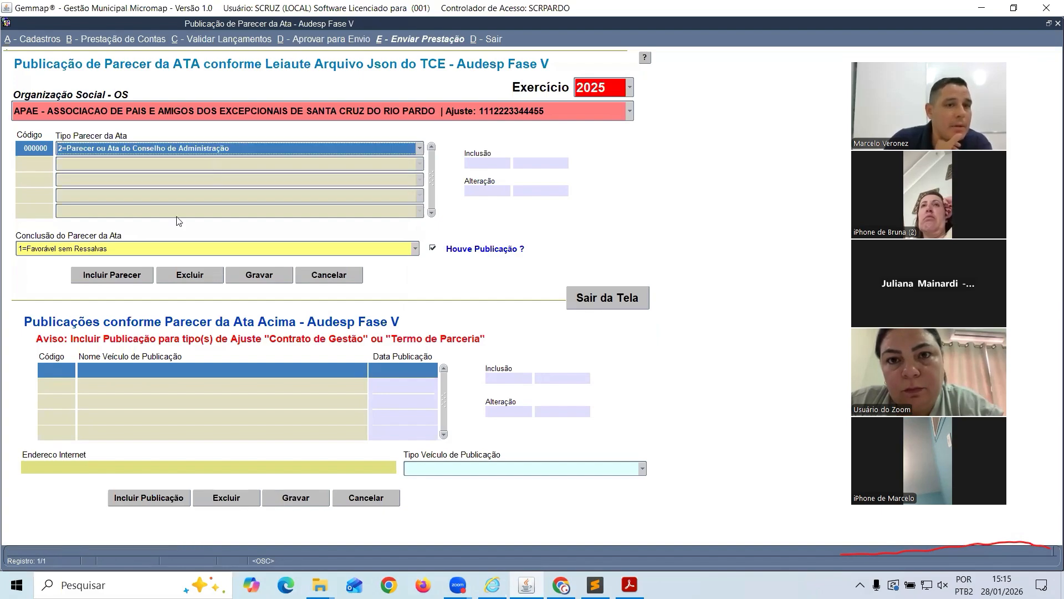
# Keep the conclusion 1=Favorável sem Ressalvas and save the opinion record, checking the TCE manual
pyautogui.click(113, 250)
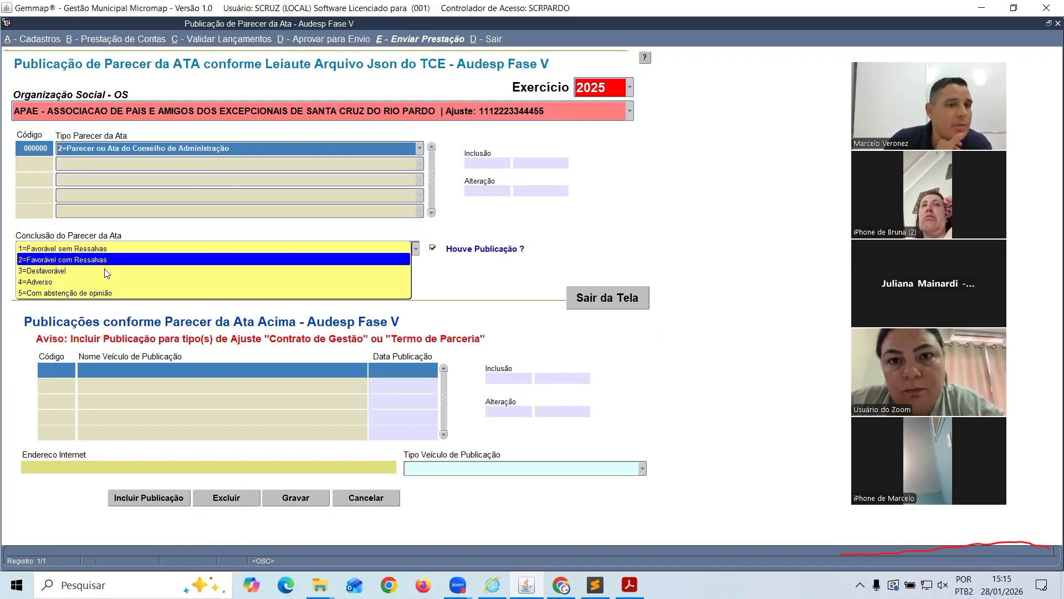
pyautogui.click(99, 253)
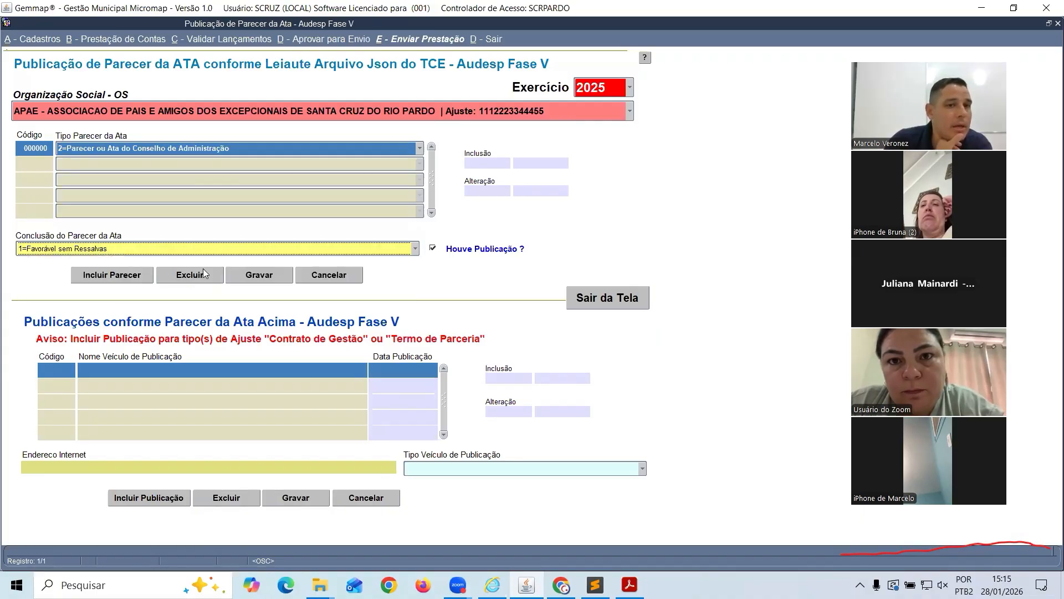
pyautogui.click(261, 275)
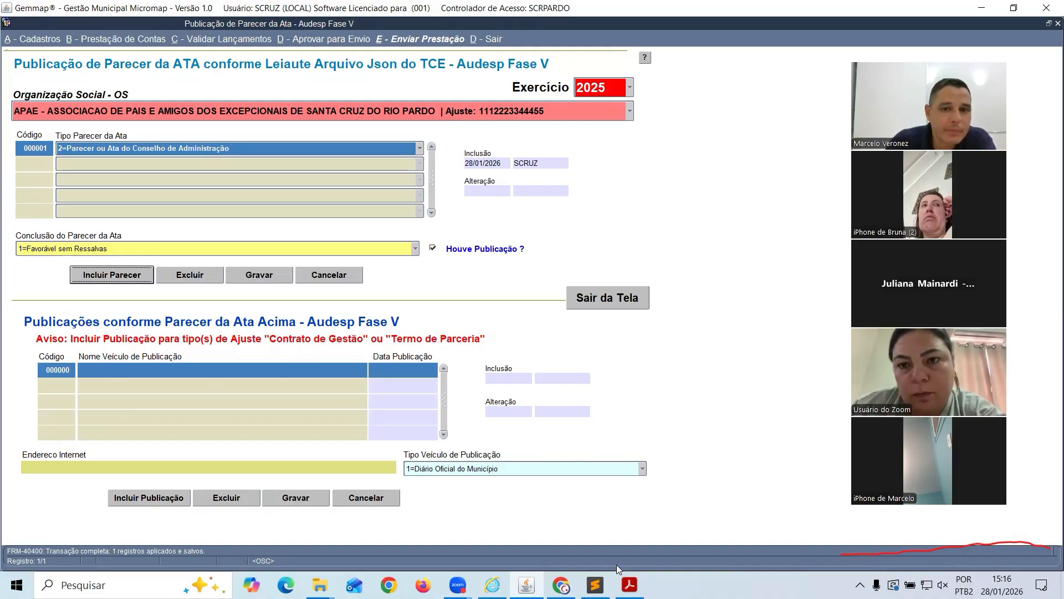
pyautogui.click(629, 584)
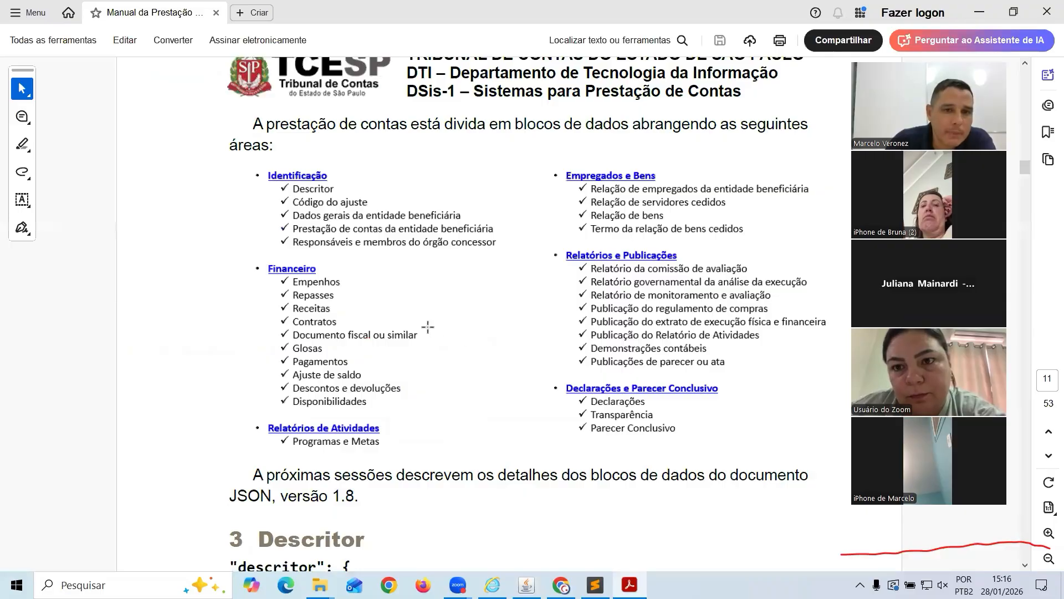
pyautogui.hotkey('alt', 'Tab')
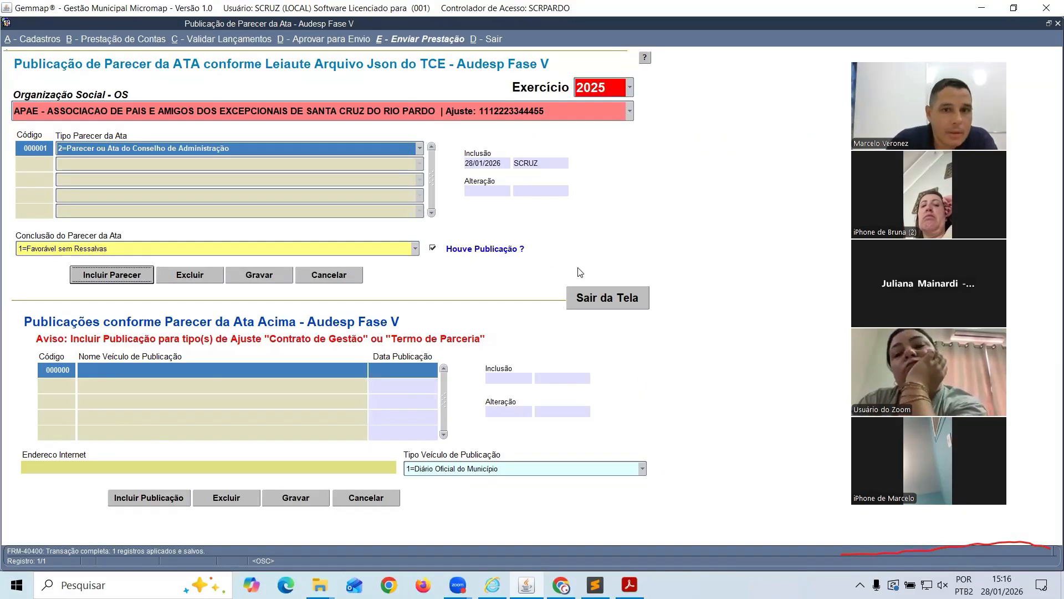
# Close the Parecer da Ata form and open the Contrato de Gestão accountability module for comparison
pyautogui.click(590, 298)
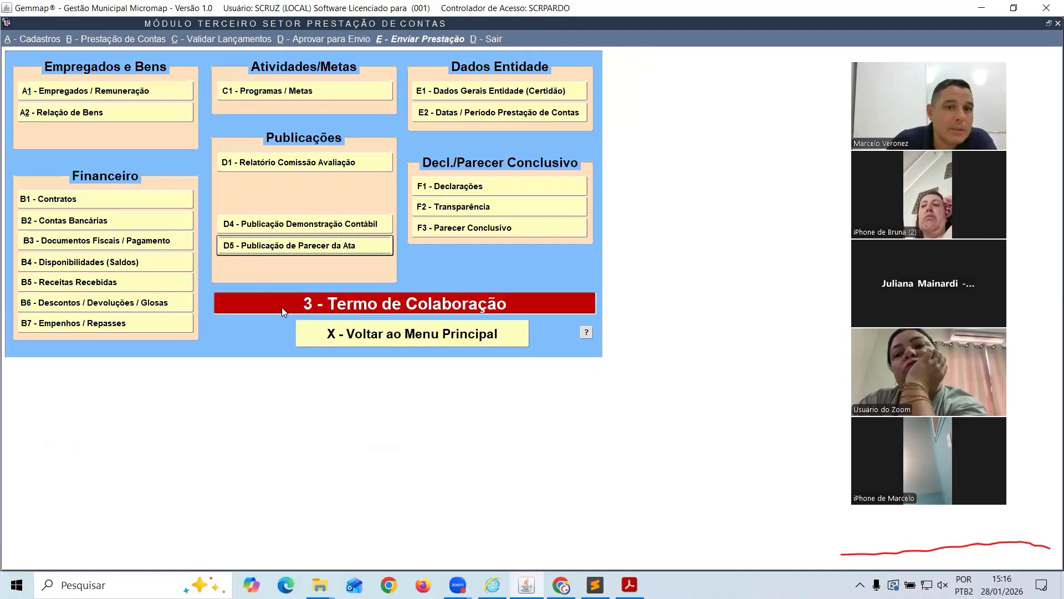
pyautogui.click(323, 339)
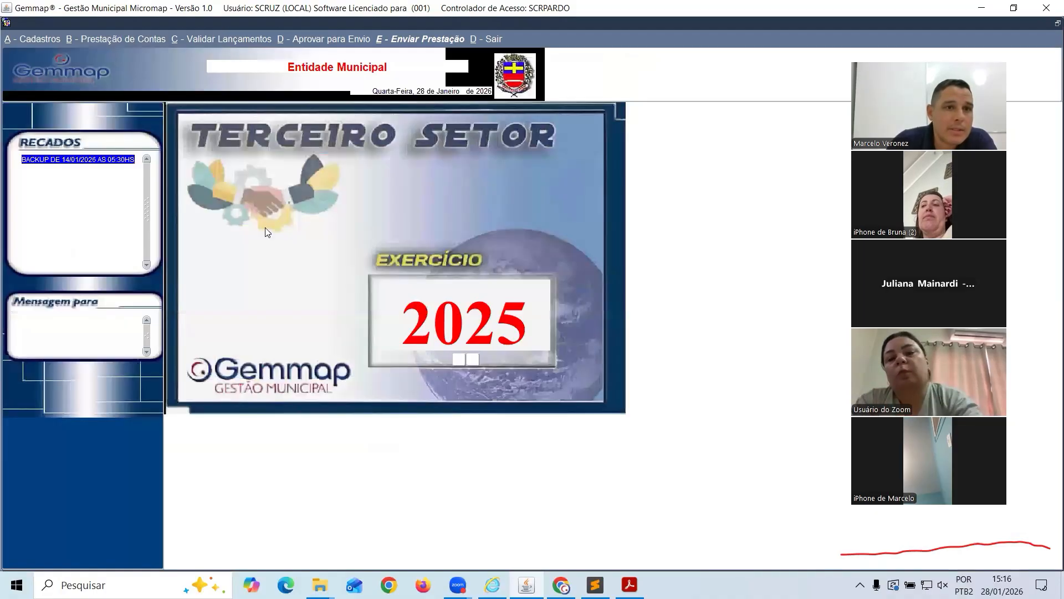
pyautogui.click(144, 39)
pyautogui.click(138, 74)
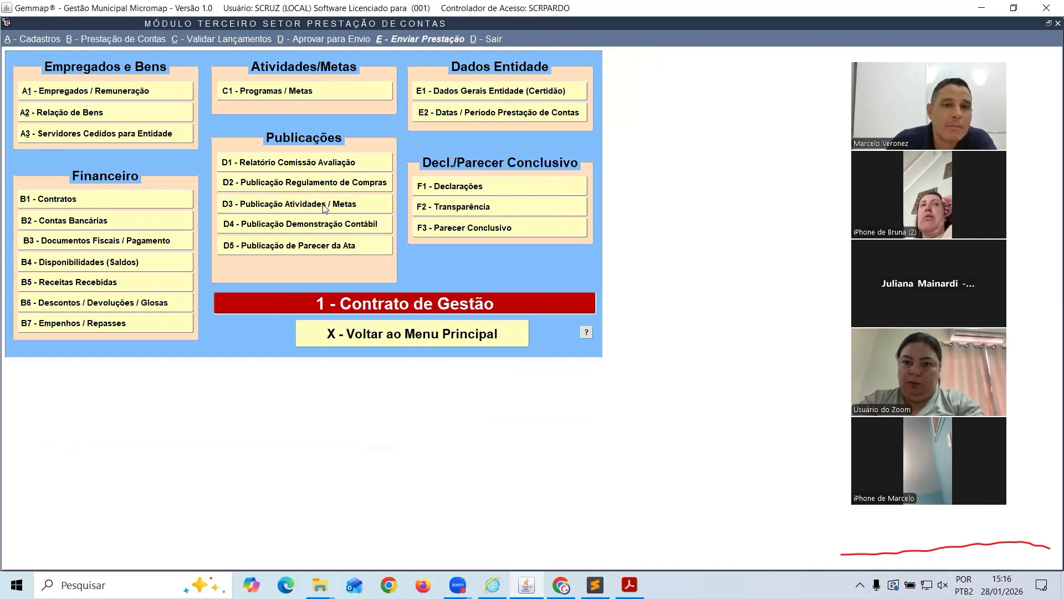
# Go back and reopen the Termo de Colaboração accountability module, glancing at the AUDESP Fase V page
pyautogui.click(379, 333)
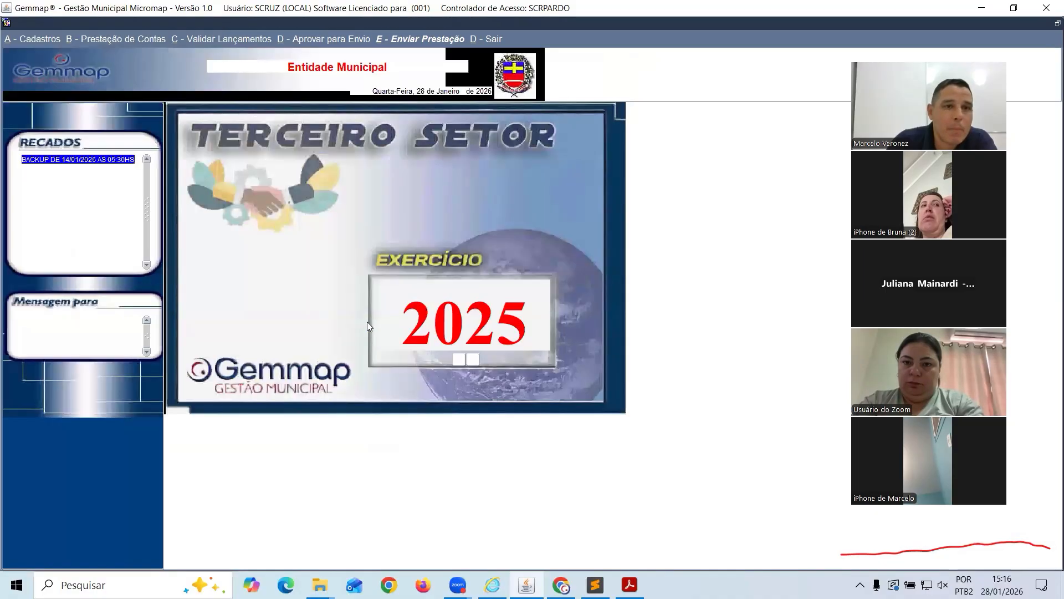
pyautogui.click(146, 40)
pyautogui.click(146, 111)
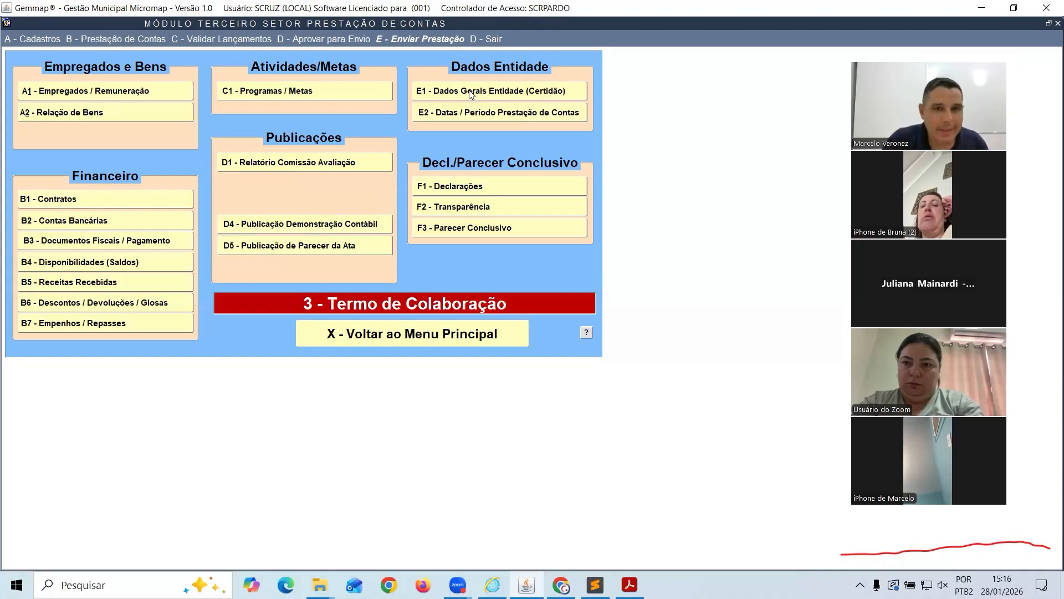
pyautogui.hotkey('alt', 'Tab')
pyautogui.hotkey('alt', 'Tab')
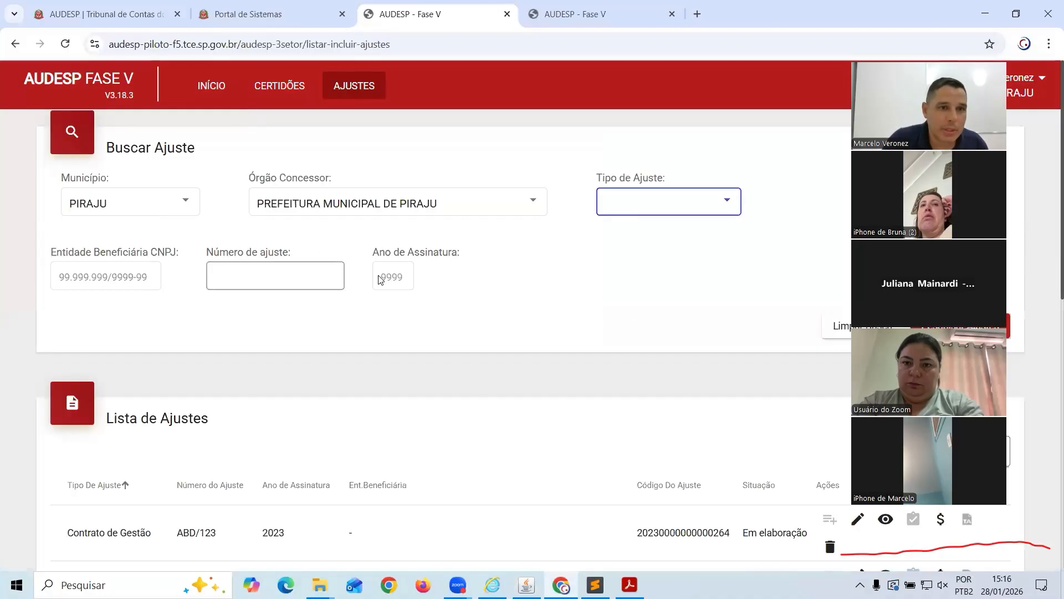
pyautogui.hotkey('alt', 'Tab')
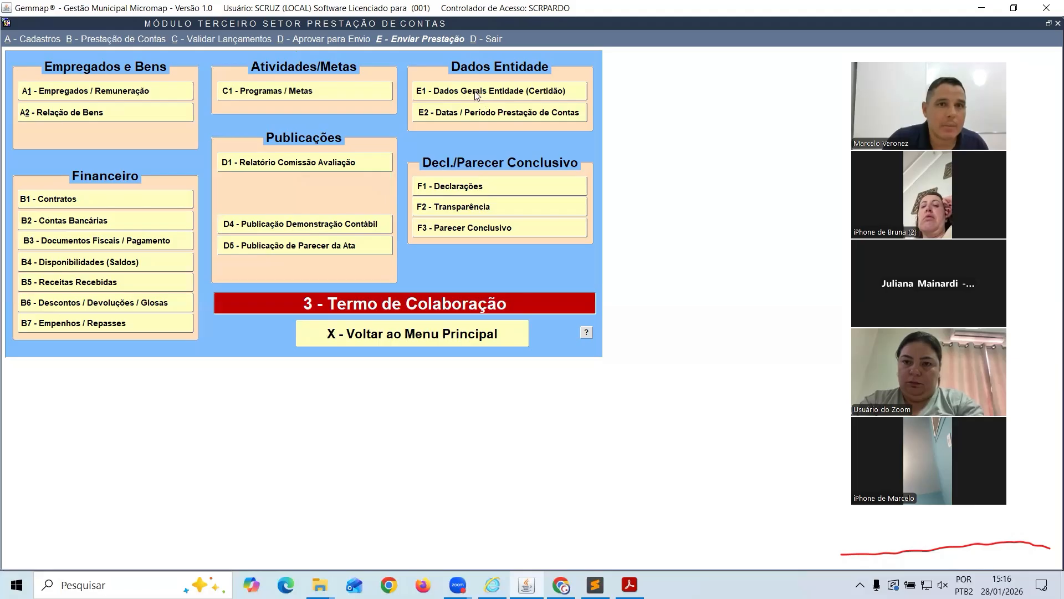
# Enter certidão numbers 123 (Responsáveis), 1235547 (evaluation committee) and 885544 (internal control)
pyautogui.click(475, 92)
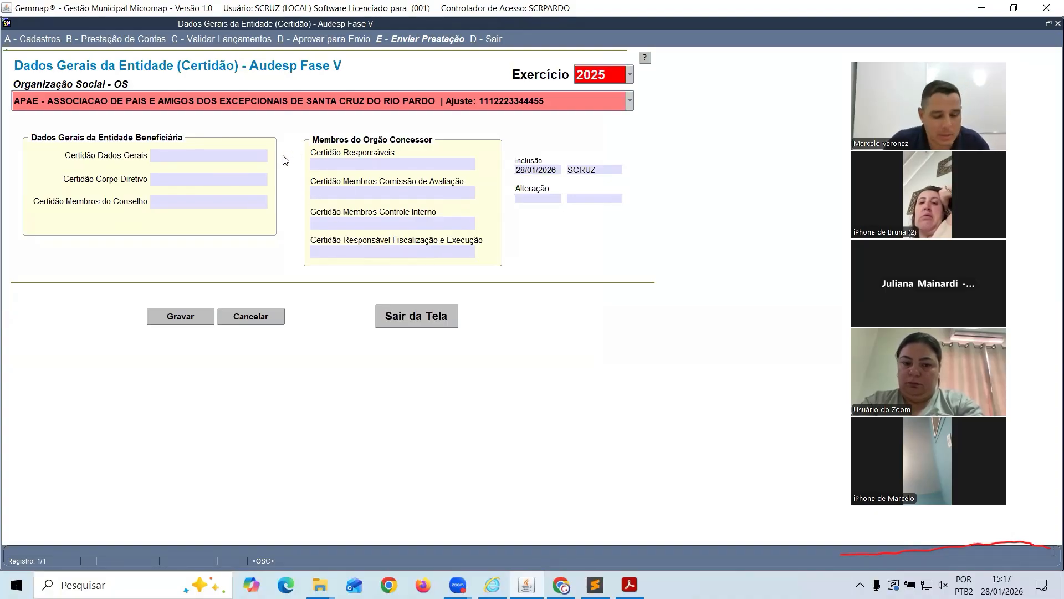
pyautogui.hotkey('alt', 'Tab')
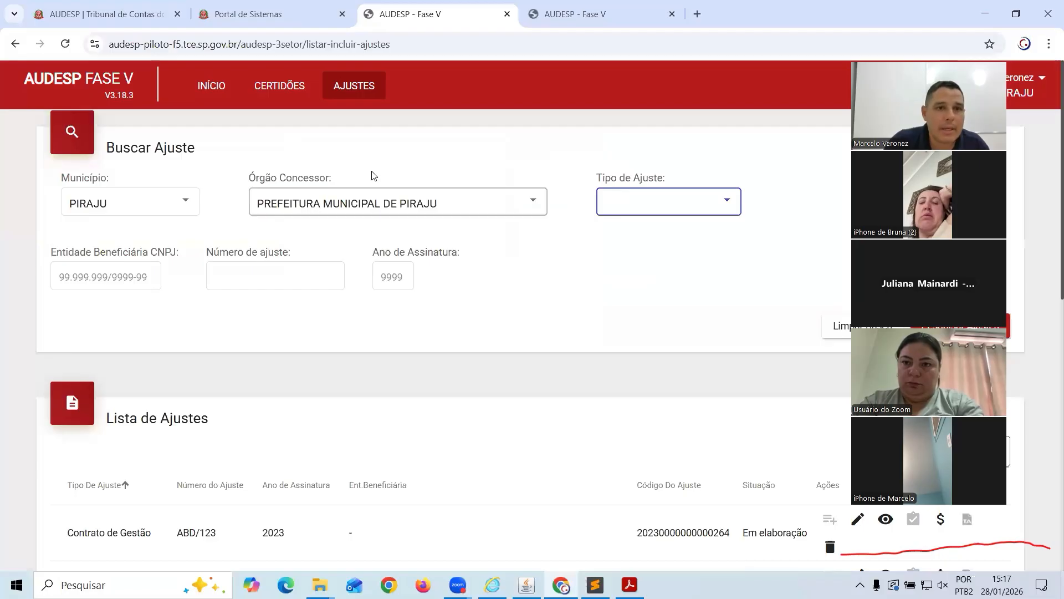
pyautogui.hotkey('alt', 'Tab')
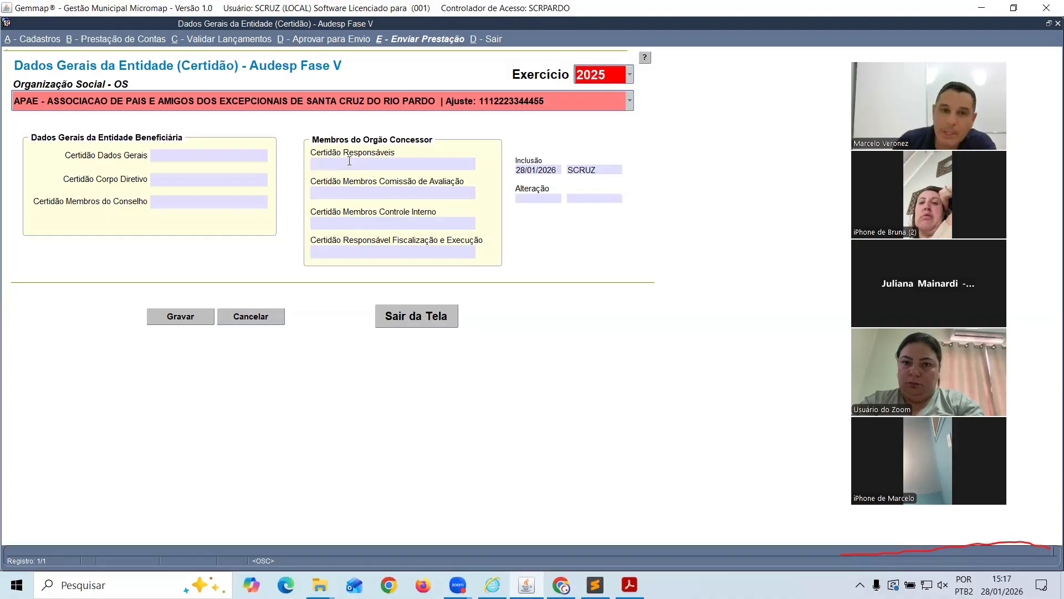
pyautogui.click(350, 162)
pyautogui.write('1235')
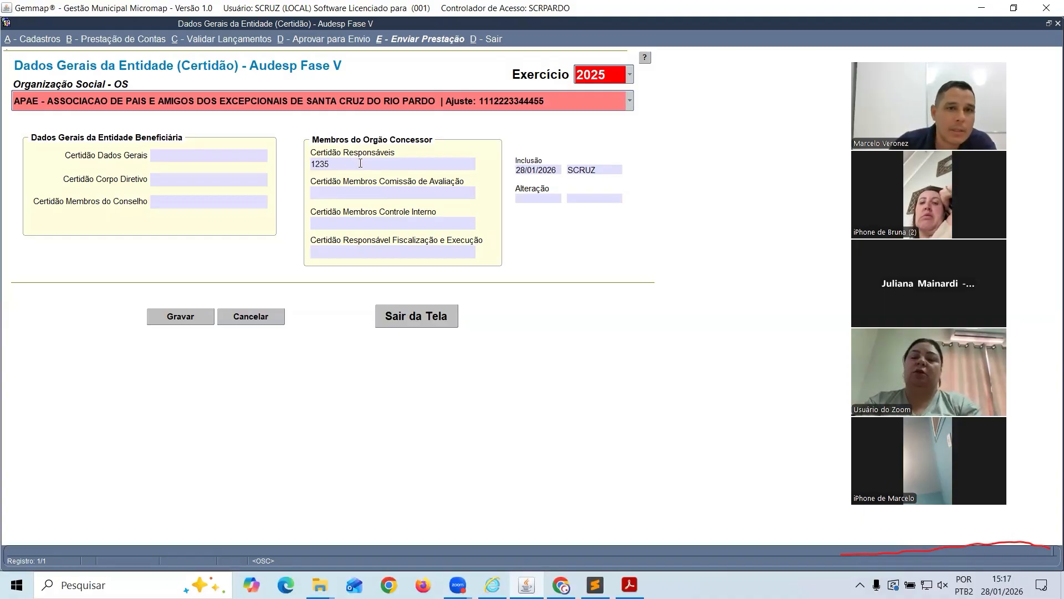
pyautogui.click(349, 191)
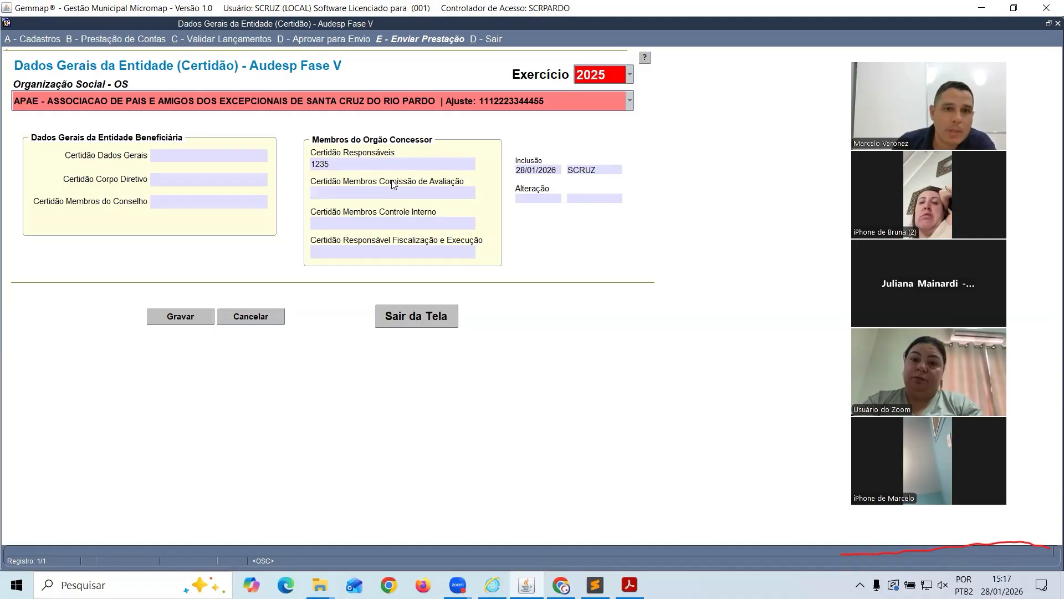
pyautogui.write('123554')
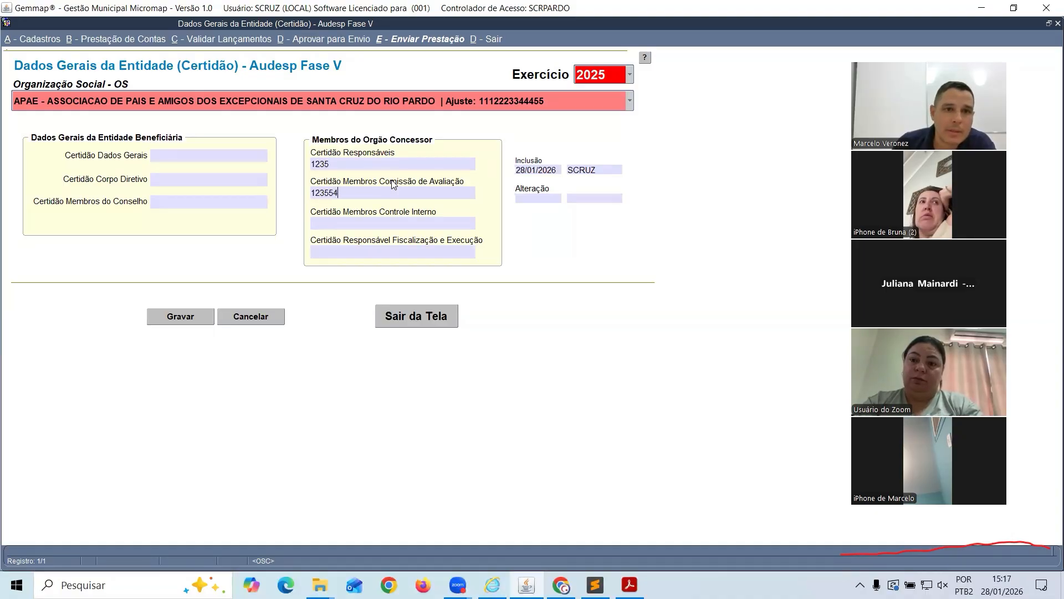
pyautogui.write('7')
pyautogui.click(353, 221)
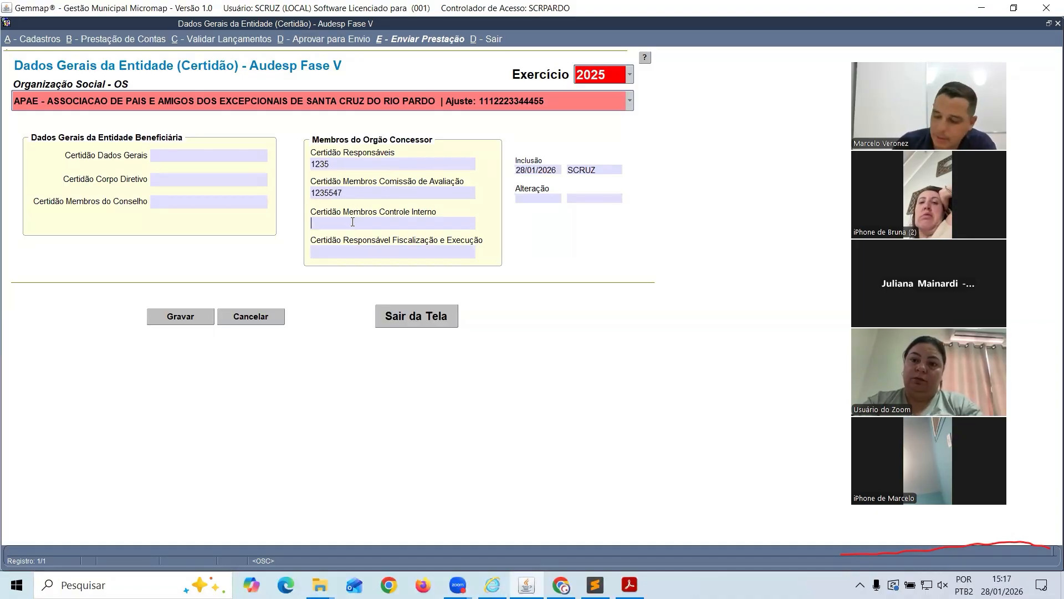
pyautogui.write('885544')
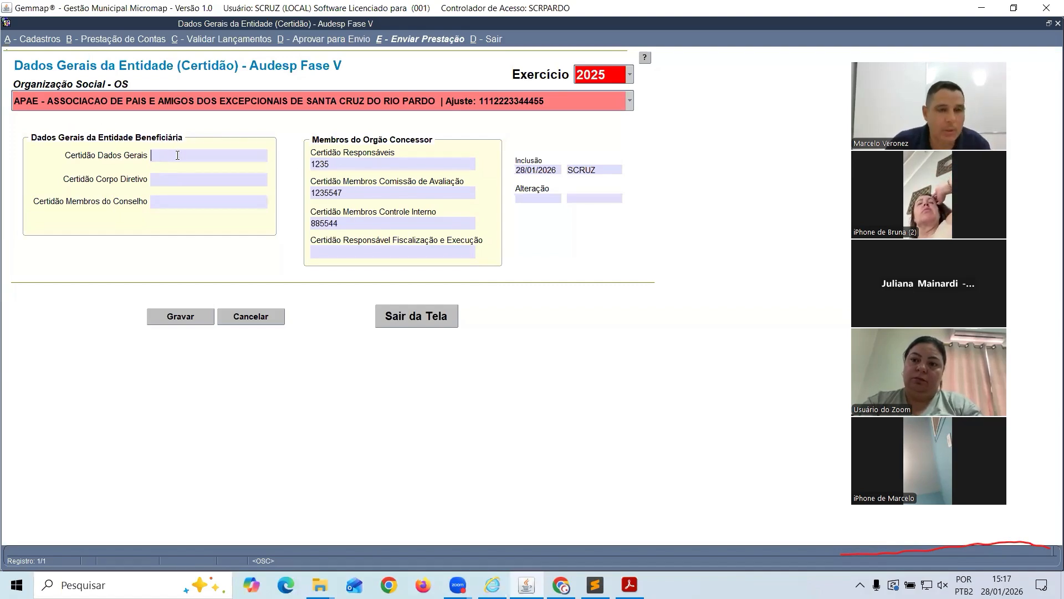
# Enter certidões 1232 (Dados Gerais), 1234 (Corpo Diretivo), 122445 (Conselho), 6543 (fiscalização), then save
pyautogui.write('1232')
pyautogui.click(195, 179)
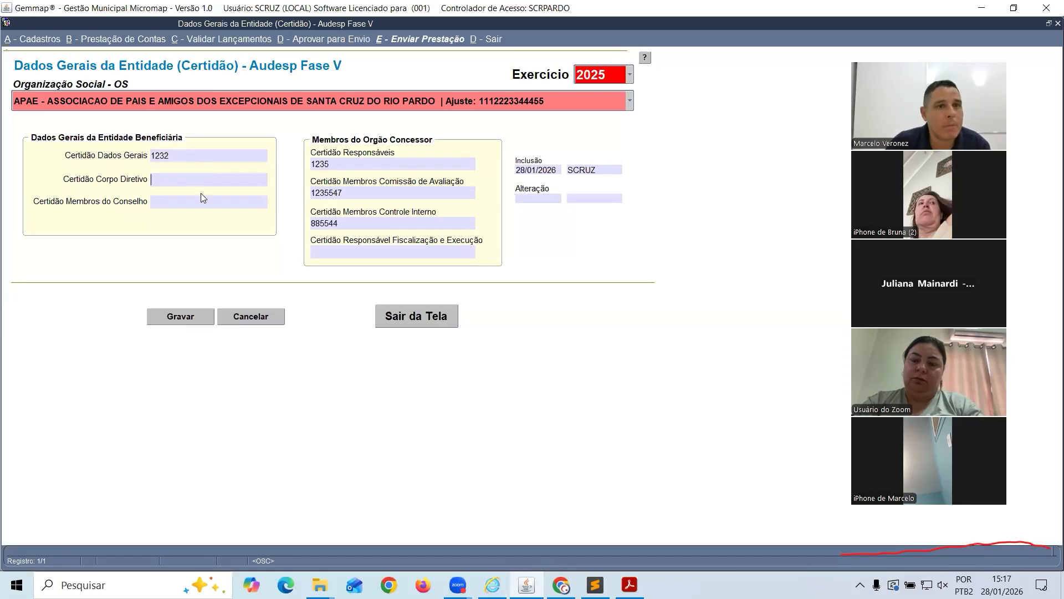
pyautogui.write('1234')
pyautogui.click(198, 198)
pyautogui.write('122445')
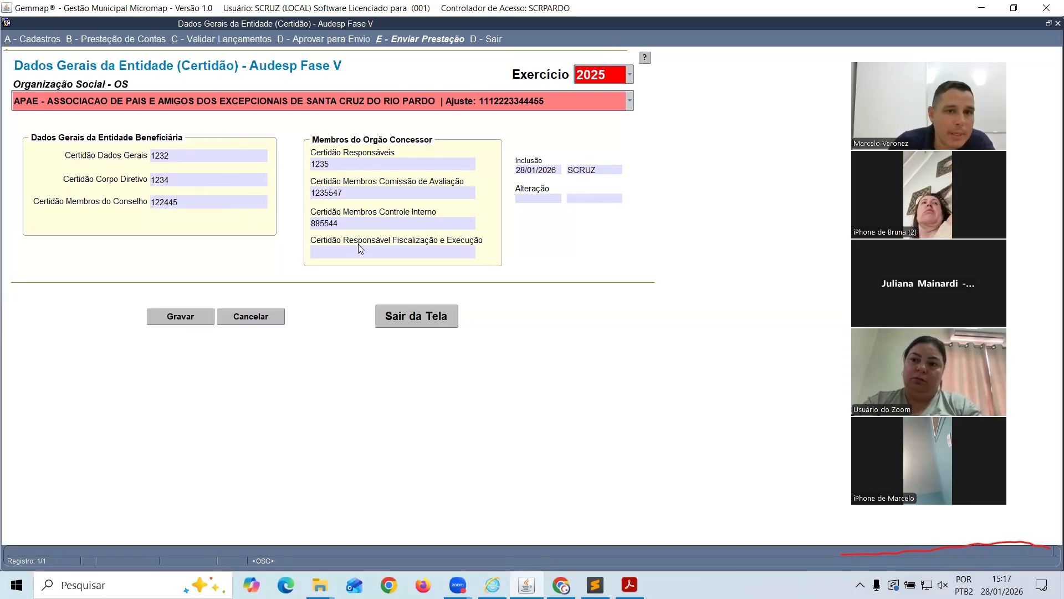
pyautogui.click(374, 254)
pyautogui.write('6543')
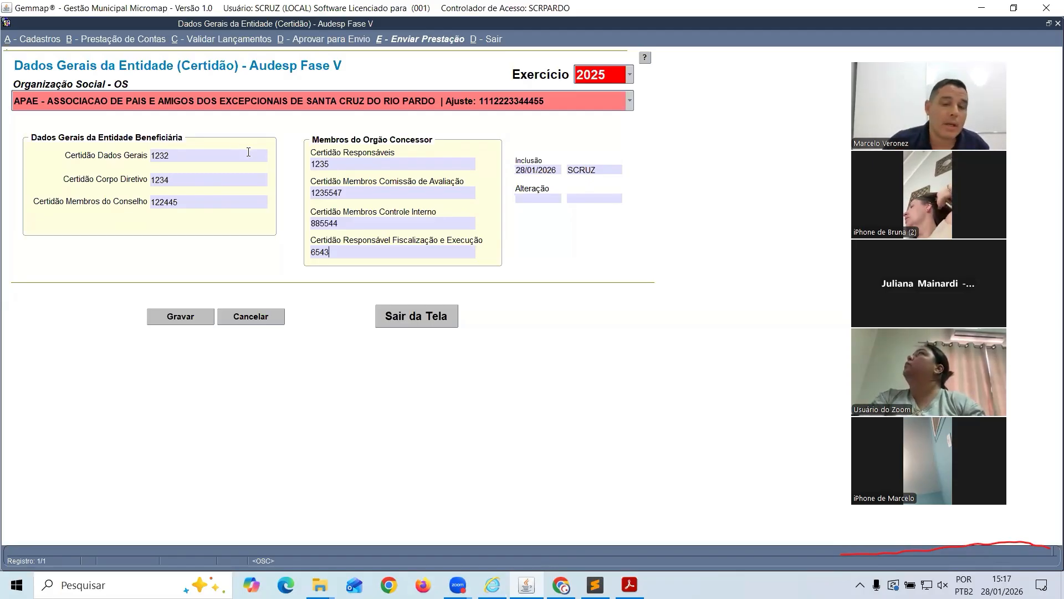
pyautogui.hotkey('alt', 'Tab')
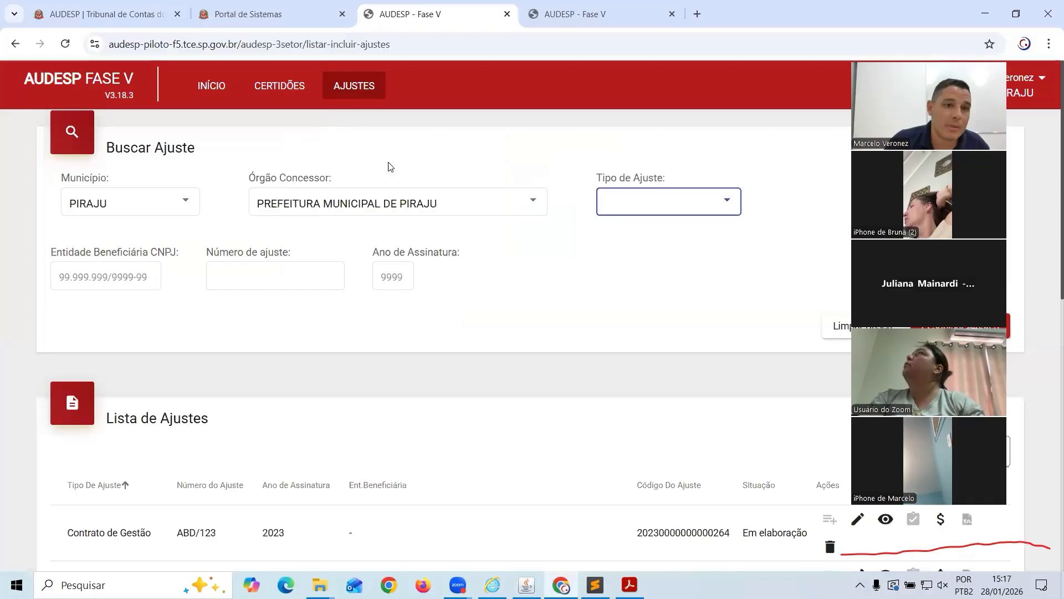
pyautogui.hotkey('alt', 'Tab')
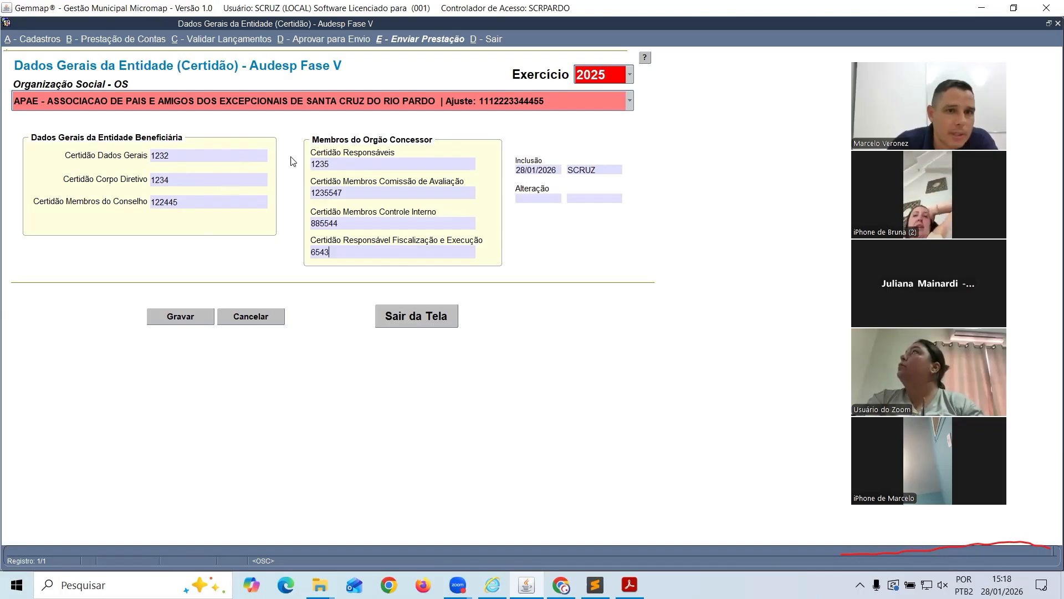
pyautogui.click(176, 314)
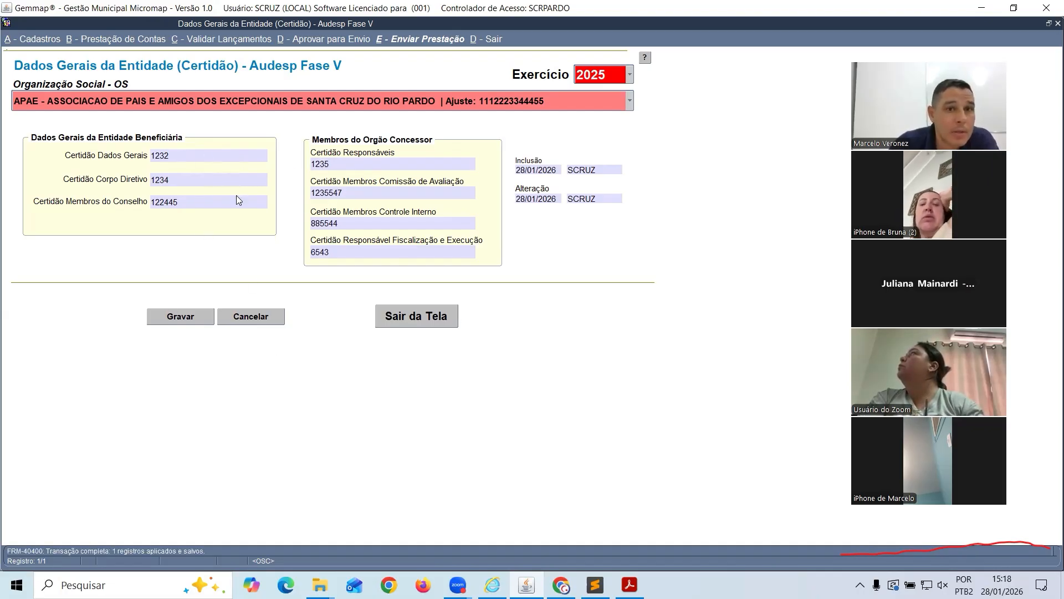
# Check the second agreement in Cadastro do Ajuste, review the saved certidão numbers, and close the form
pyautogui.click(48, 37)
pyautogui.click(42, 65)
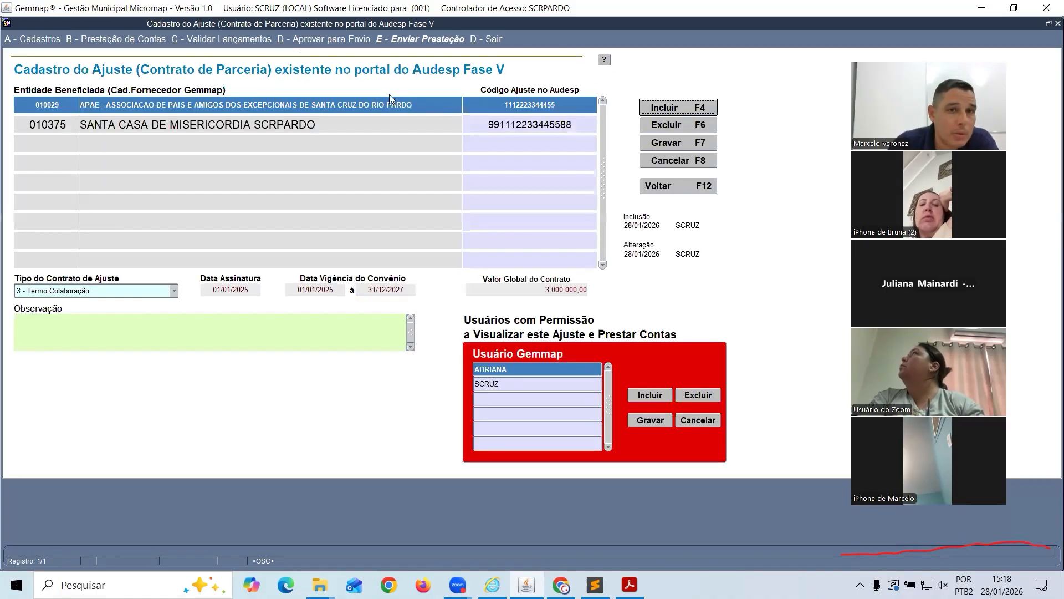
pyautogui.click(506, 103)
pyautogui.click(491, 126)
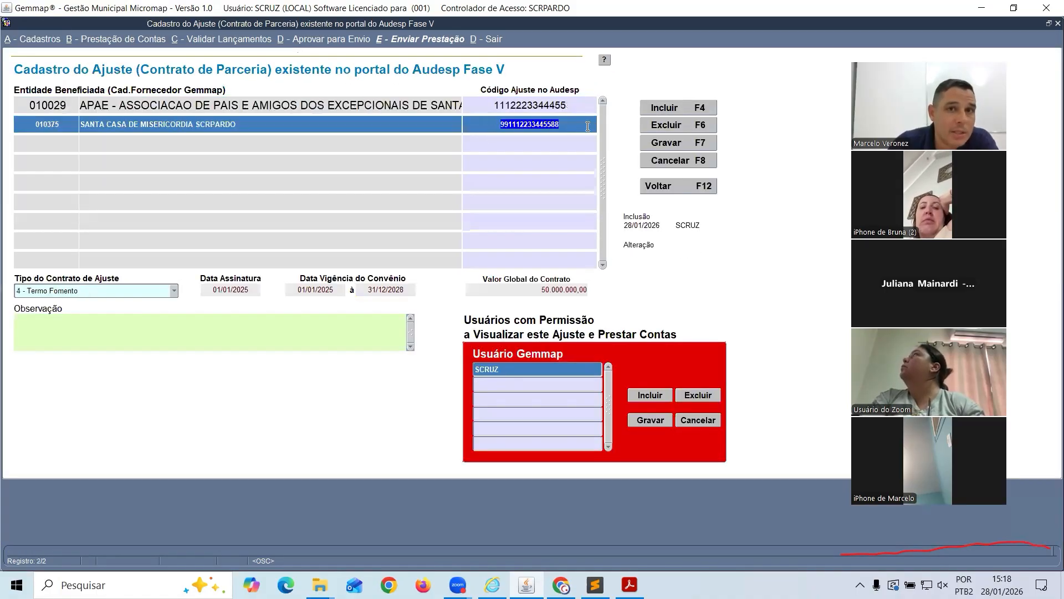
pyautogui.click(675, 185)
pyautogui.click(169, 157)
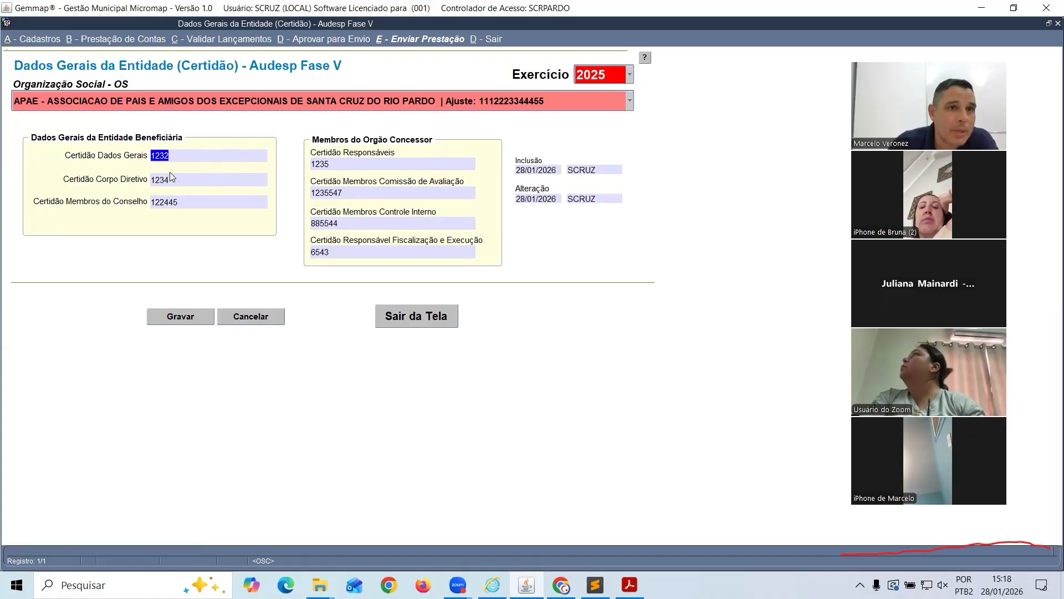
pyautogui.click(164, 180)
pyautogui.moveTo(155, 202); pyautogui.dragTo(179, 202)
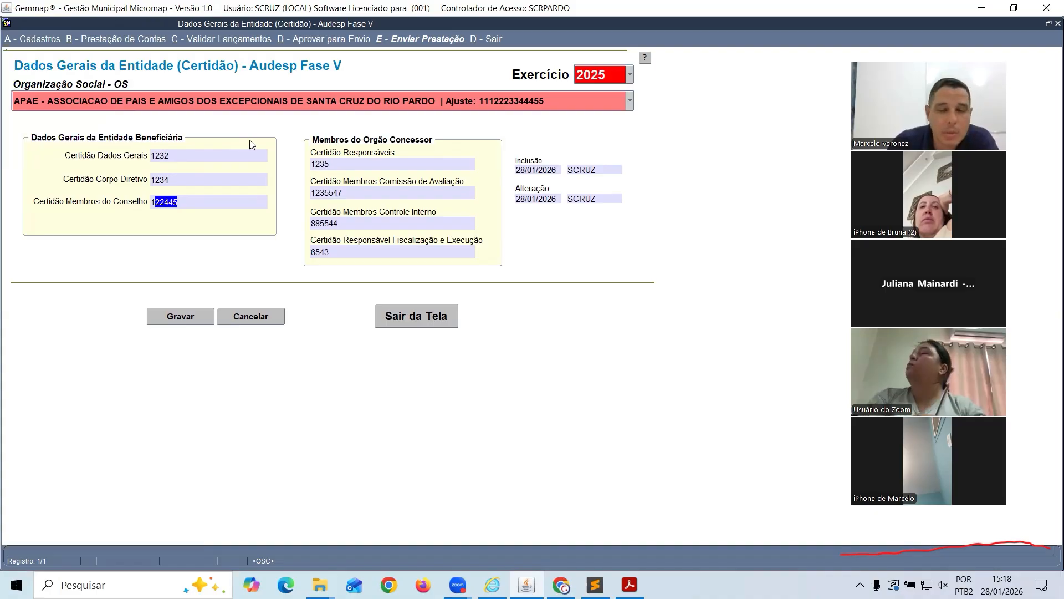
pyautogui.click(444, 320)
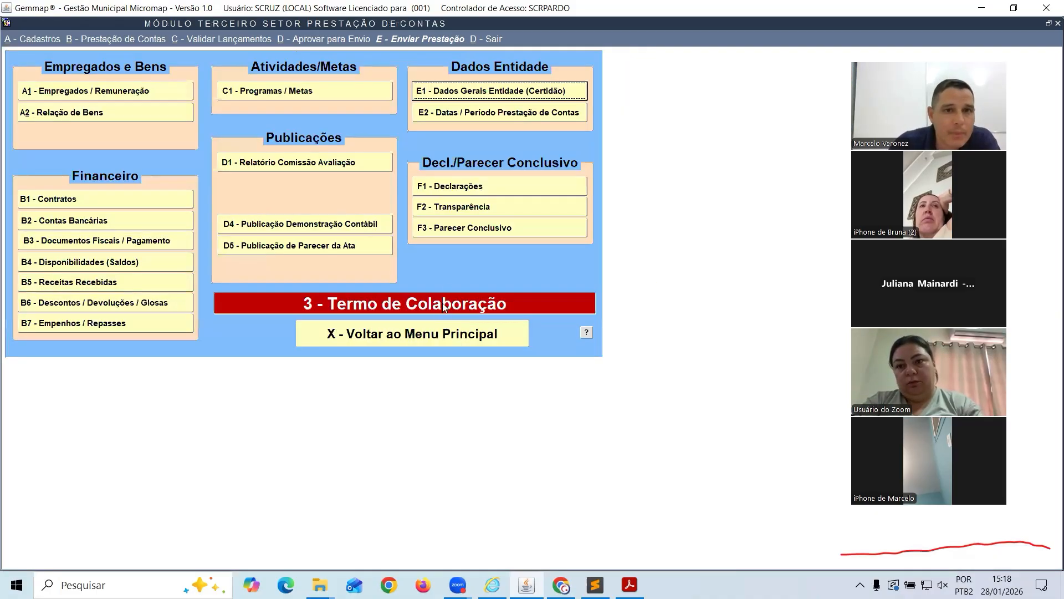
# In E2 - Datas / Período, add and save Data Prestação 30/04/2026 for 01/01/2025 to 31/12/2025
pyautogui.click(456, 115)
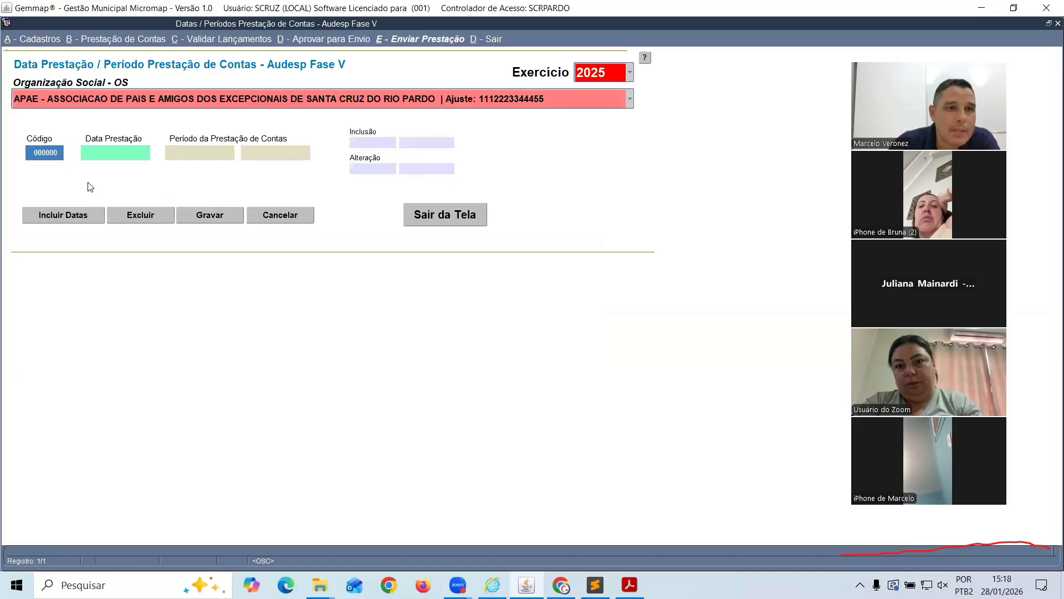
pyautogui.click(59, 216)
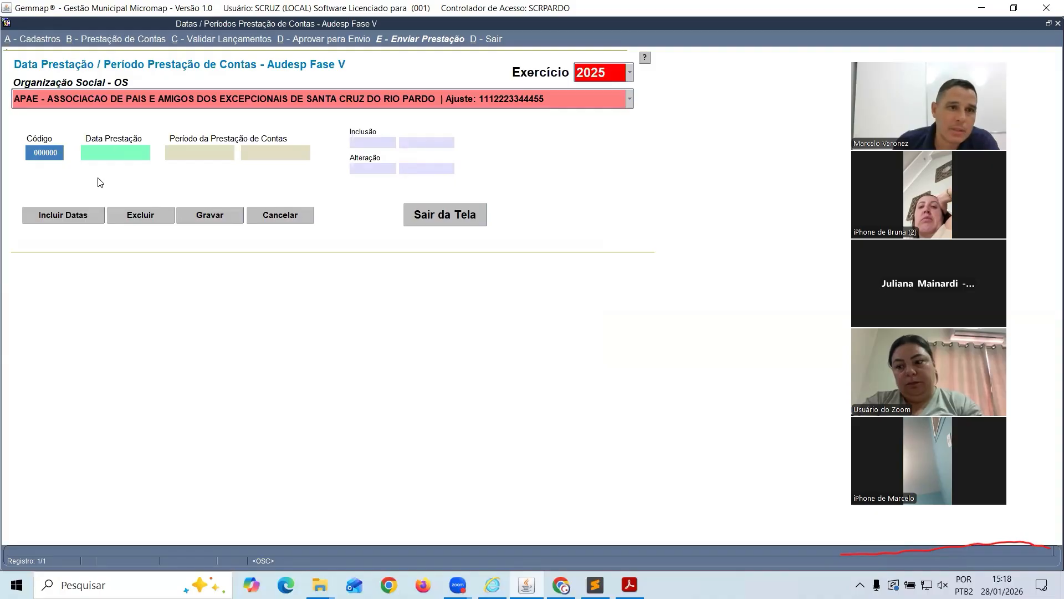
pyautogui.write('30/04/2026')
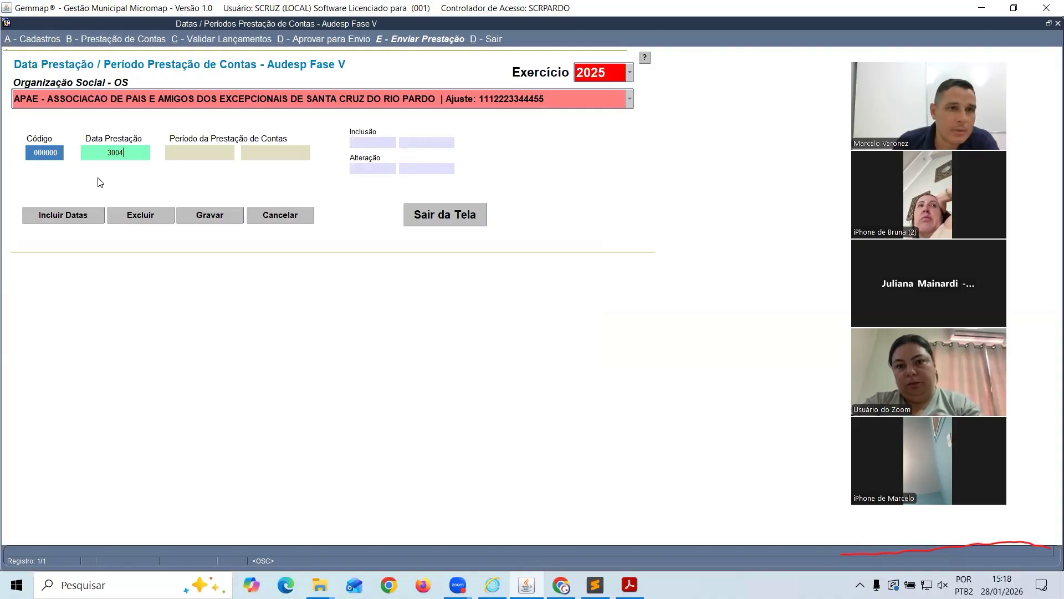
pyautogui.press('Tab')
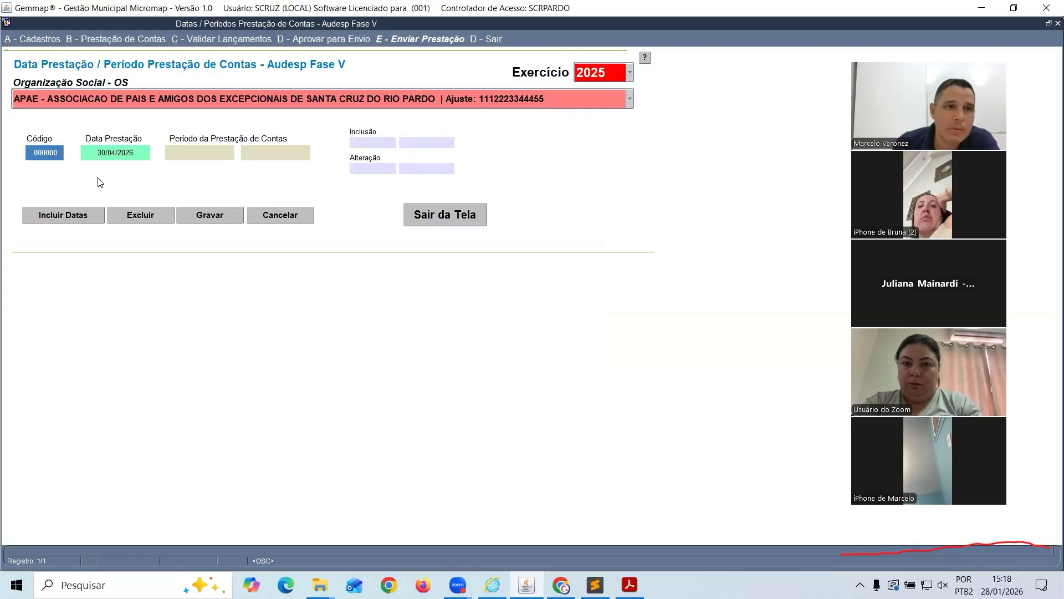
pyautogui.write('01/01/2025')
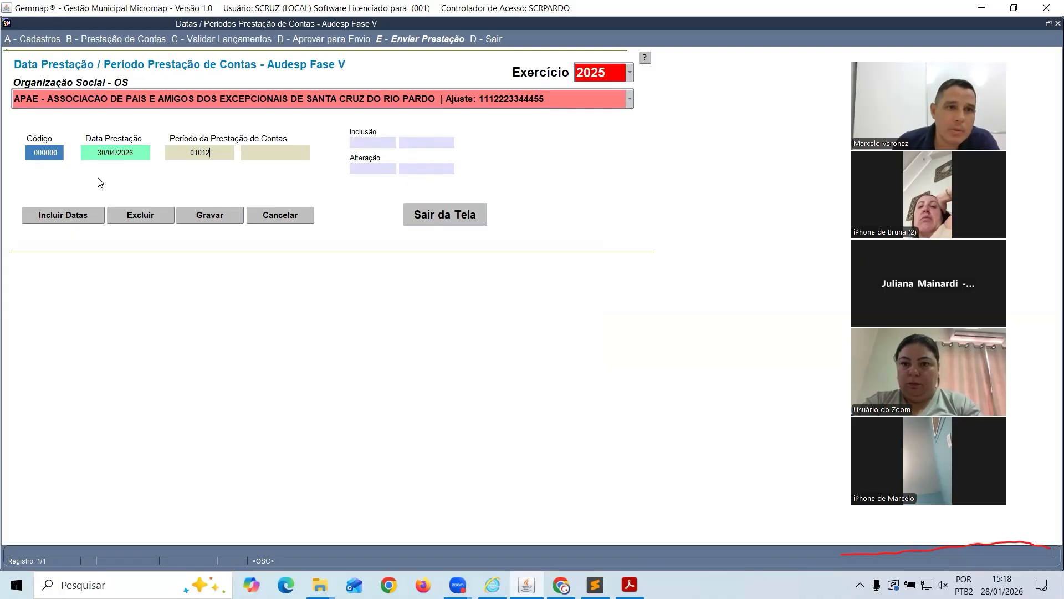
pyautogui.press('Tab')
pyautogui.write('31/12/20')
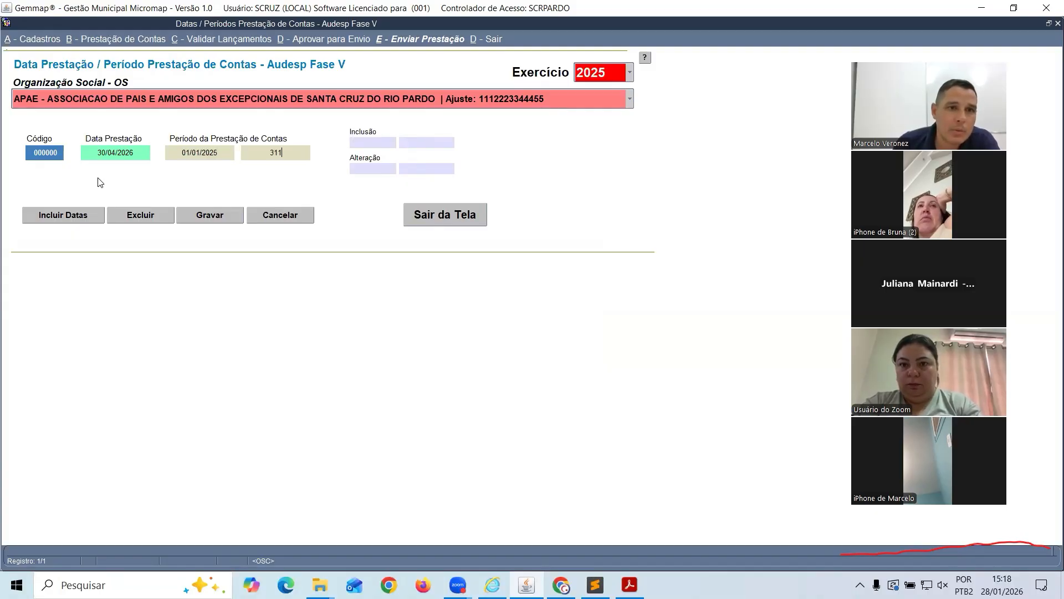
pyautogui.write('2202')
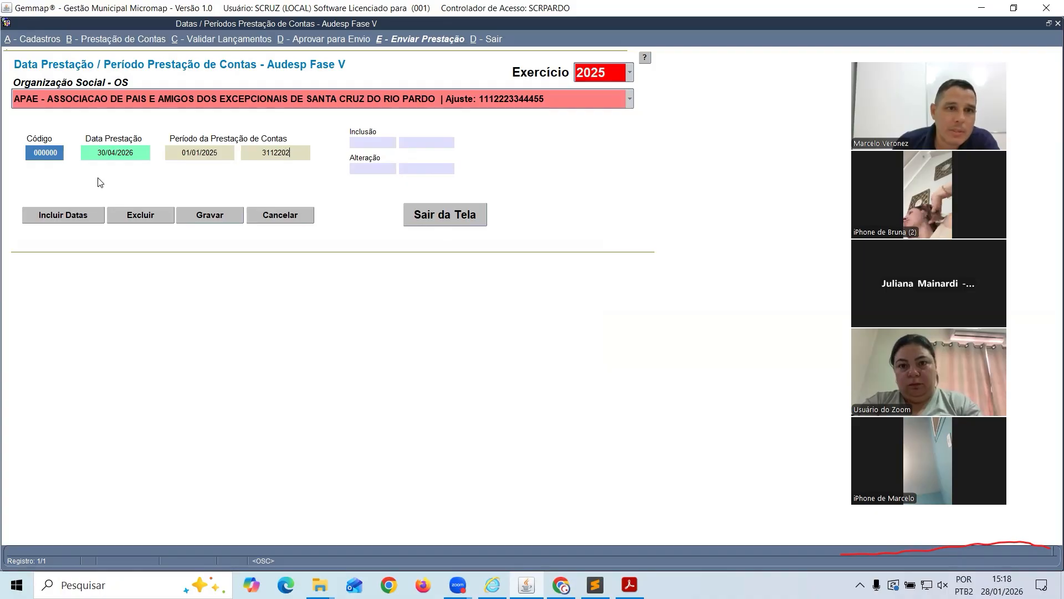
pyautogui.write('5')
pyautogui.press('Tab')
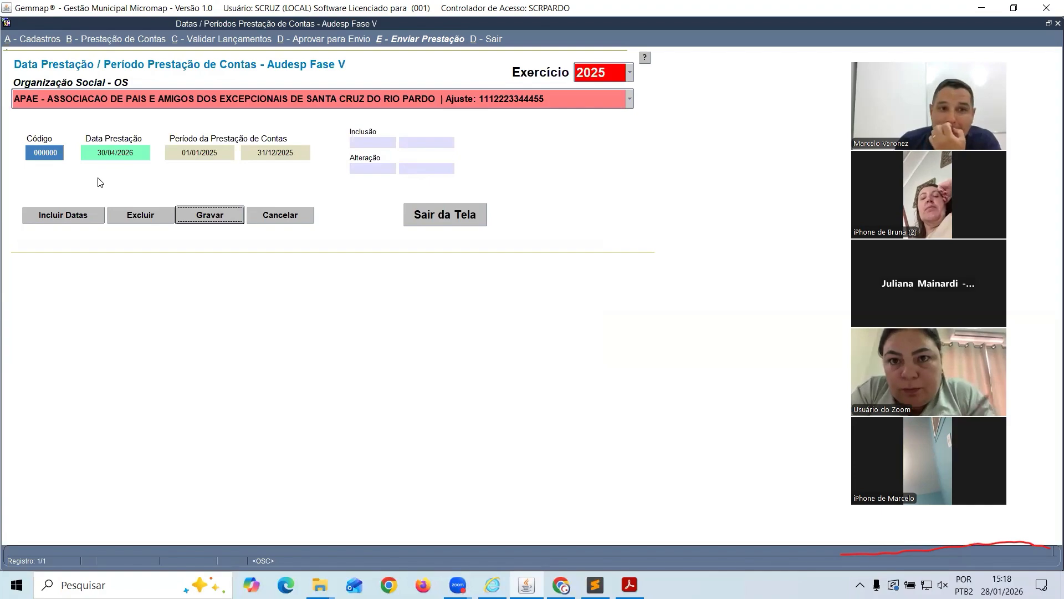
pyautogui.press('Return')
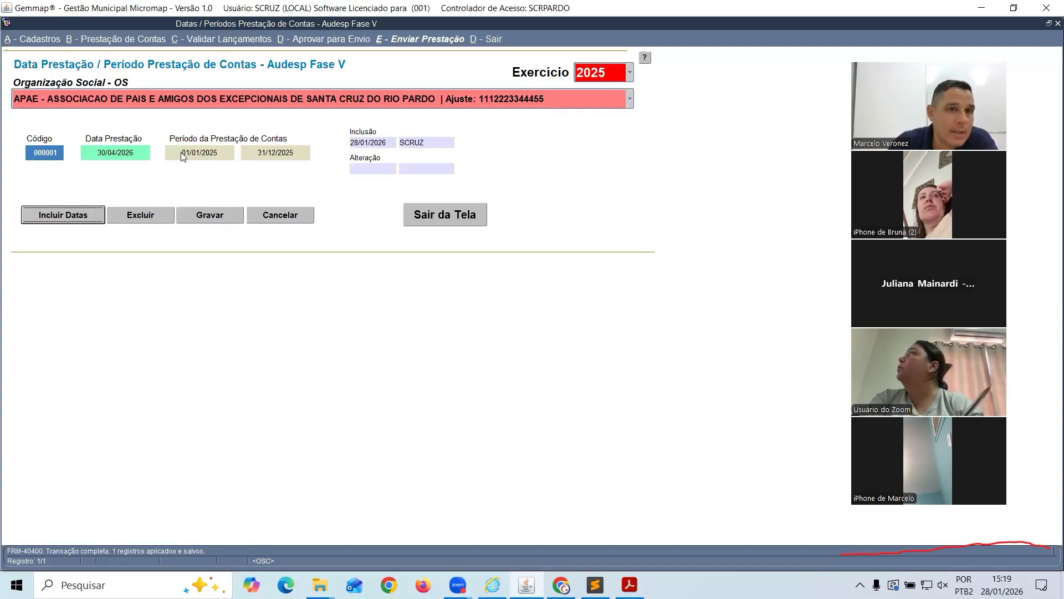
# Review the saved dates 30/04/2026, 01/01/2025 and 31/12/2025, then save again without changes
pyautogui.moveTo(183, 153); pyautogui.dragTo(306, 157)
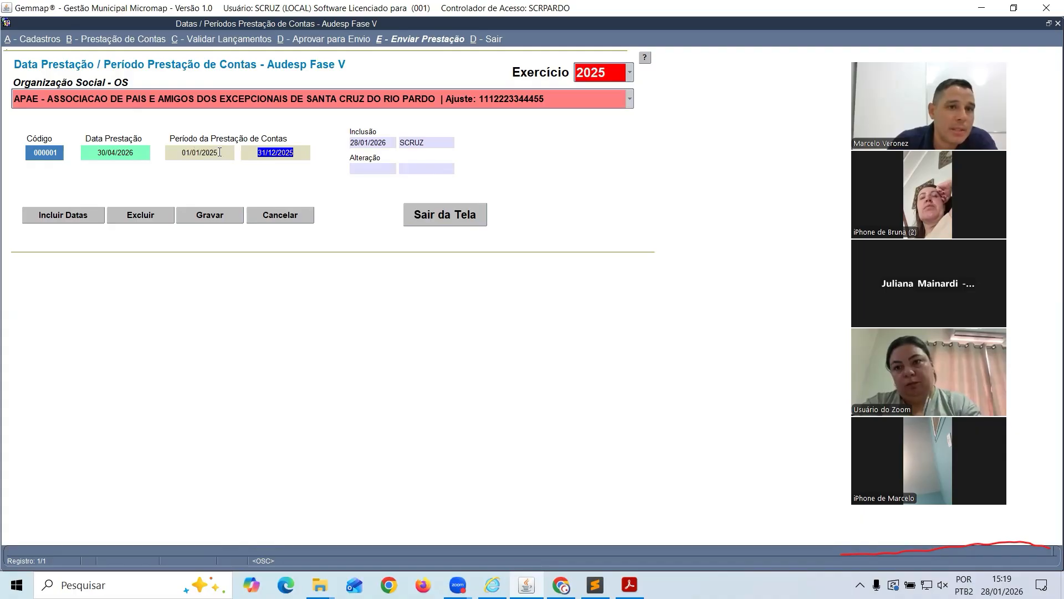
pyautogui.moveTo(221, 152); pyautogui.dragTo(160, 155)
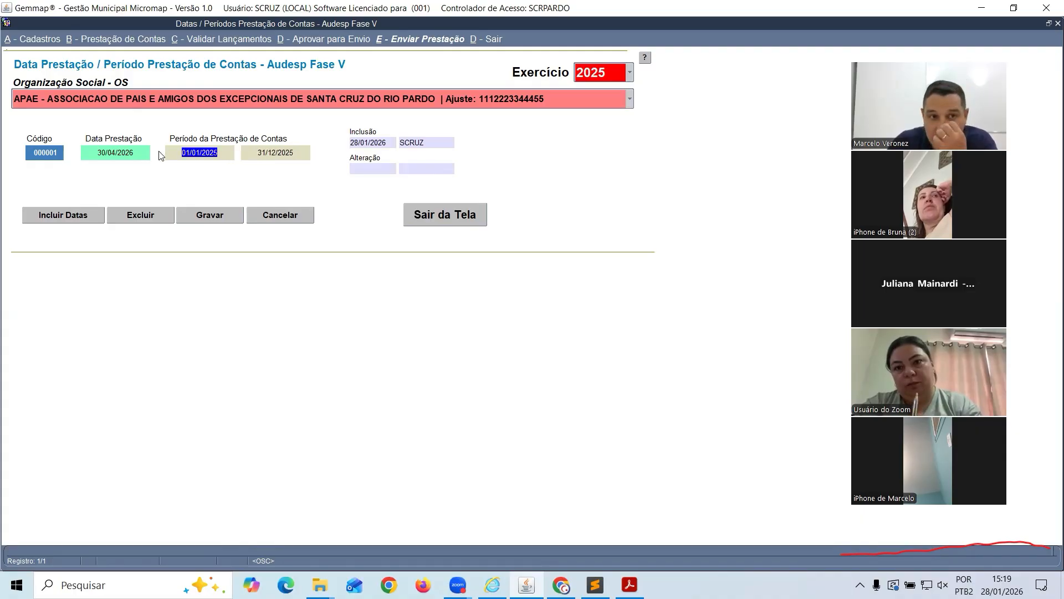
pyautogui.moveTo(256, 153); pyautogui.dragTo(294, 157)
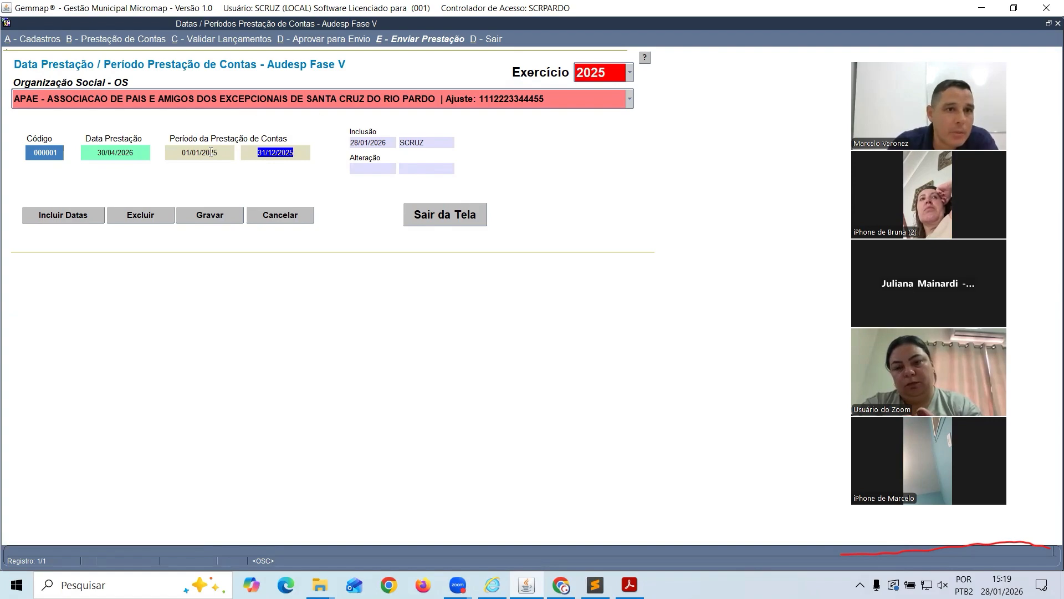
pyautogui.click(136, 153)
pyautogui.moveTo(137, 153); pyautogui.dragTo(97, 154)
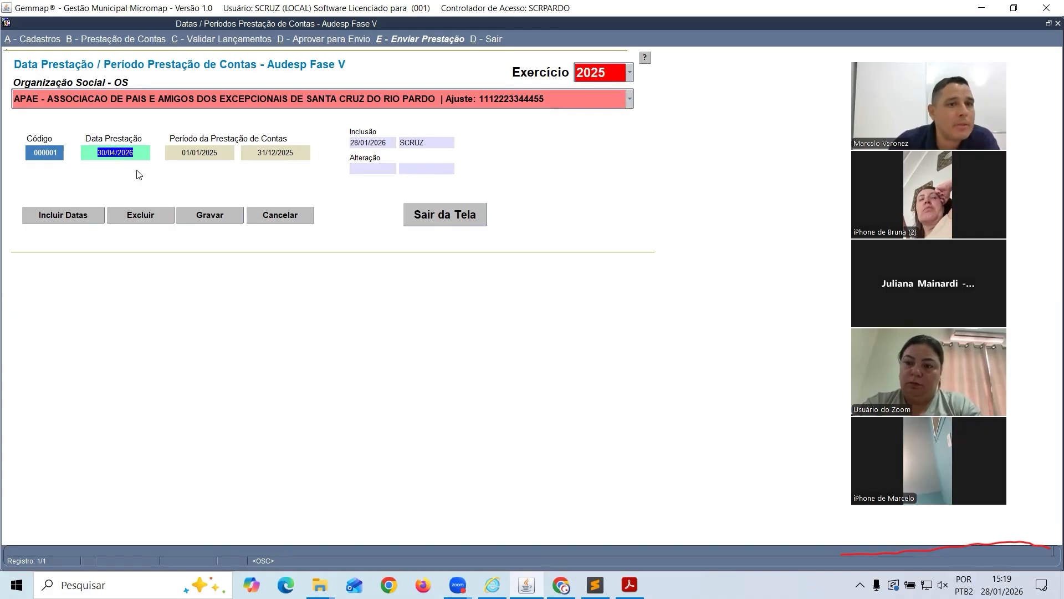
pyautogui.moveTo(184, 156); pyautogui.dragTo(296, 156)
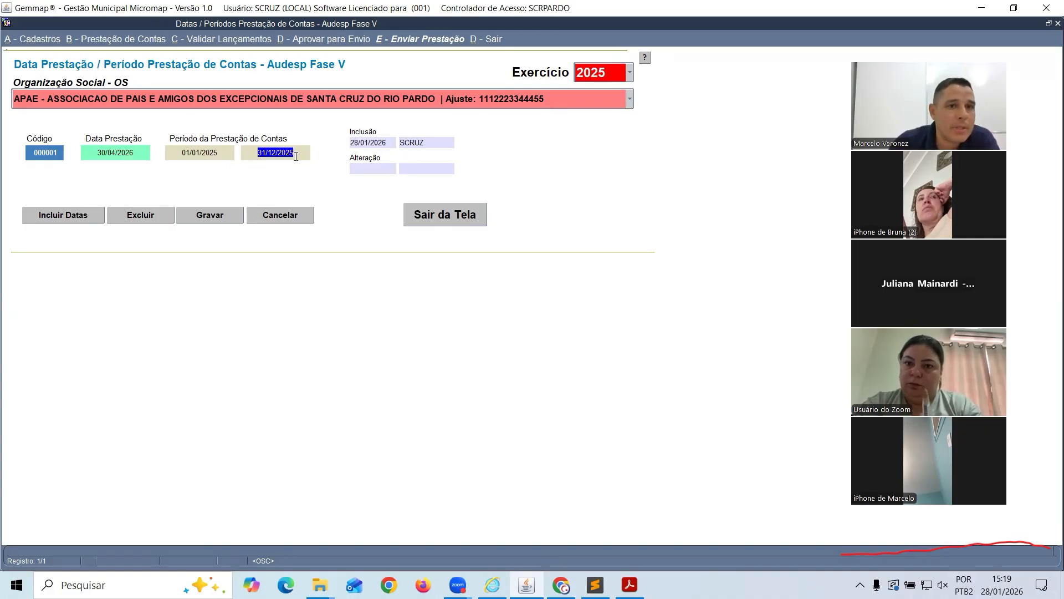
pyautogui.click(221, 217)
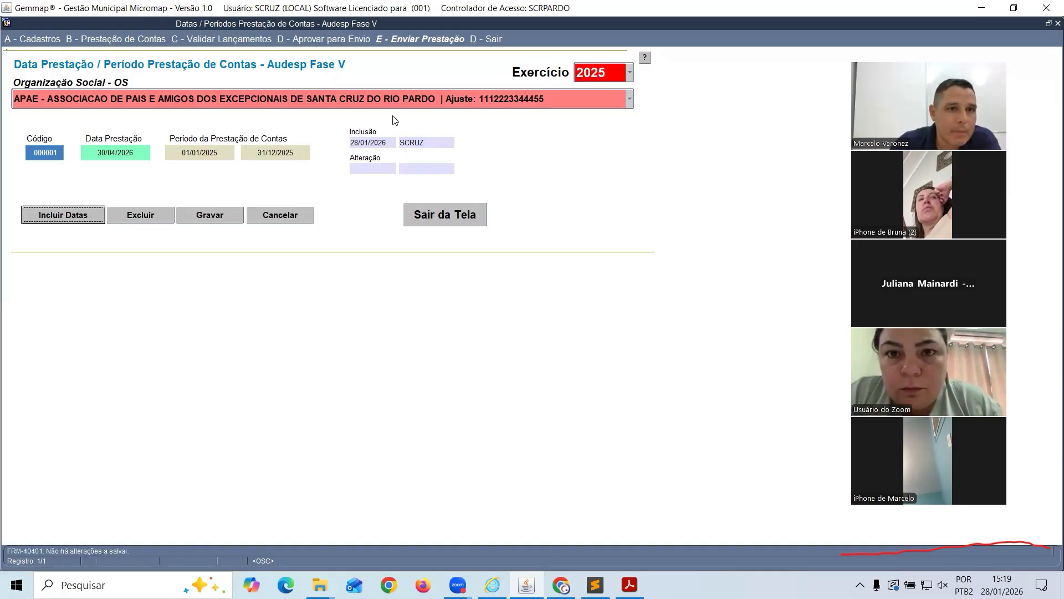
# Reselect APAE as the beneficiary organization and close the dates screen
pyautogui.click(611, 101)
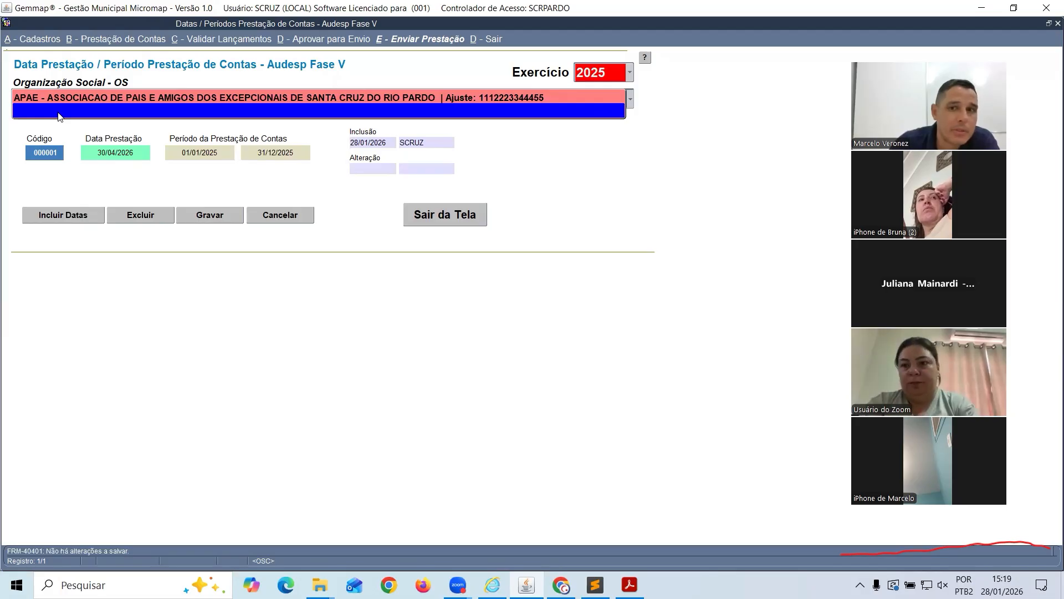
pyautogui.click(111, 111)
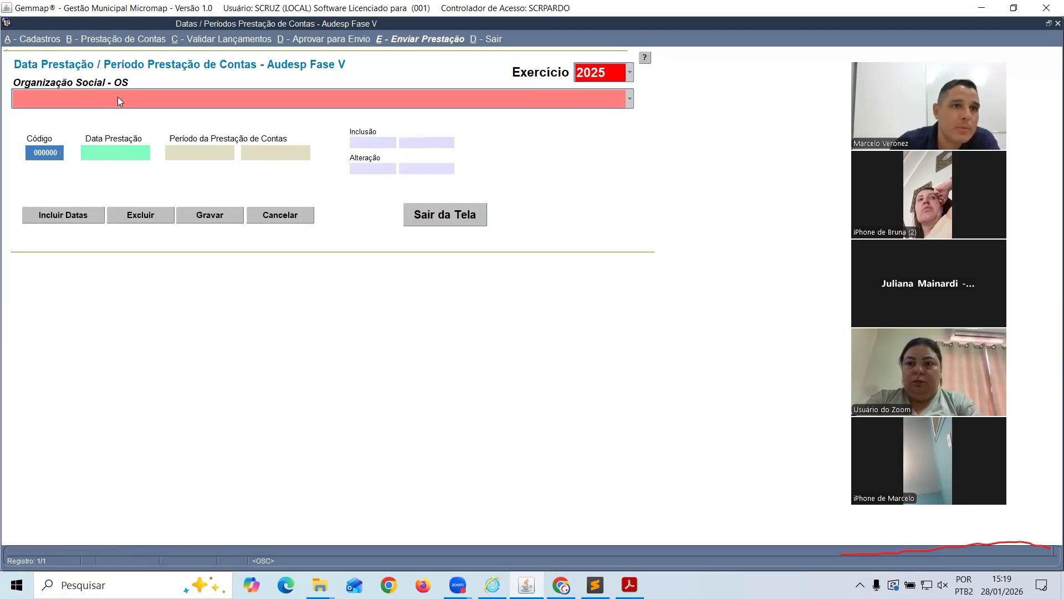
pyautogui.click(117, 97)
pyautogui.click(112, 87)
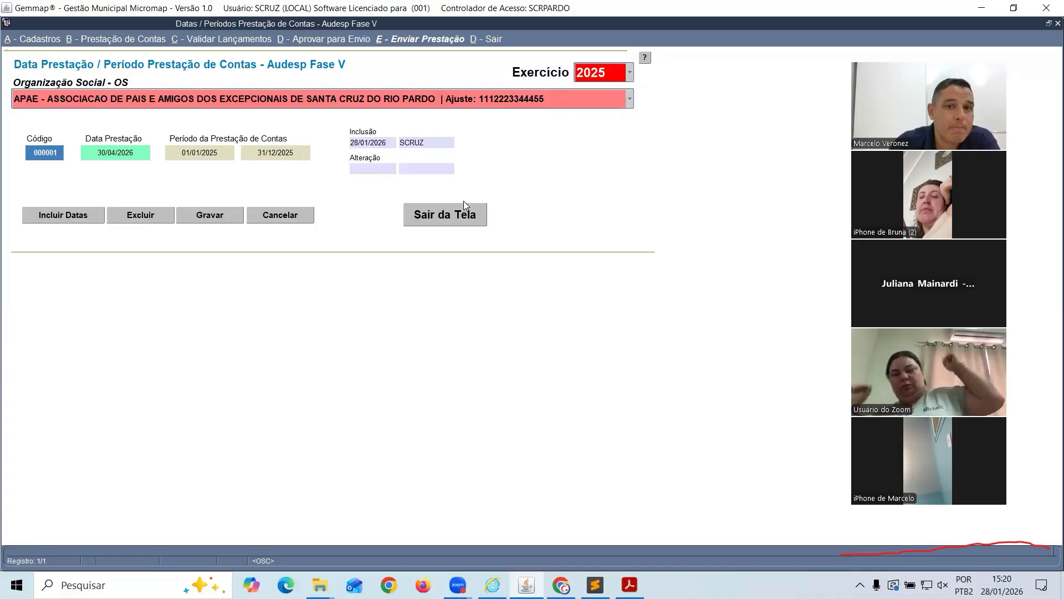
pyautogui.click(447, 214)
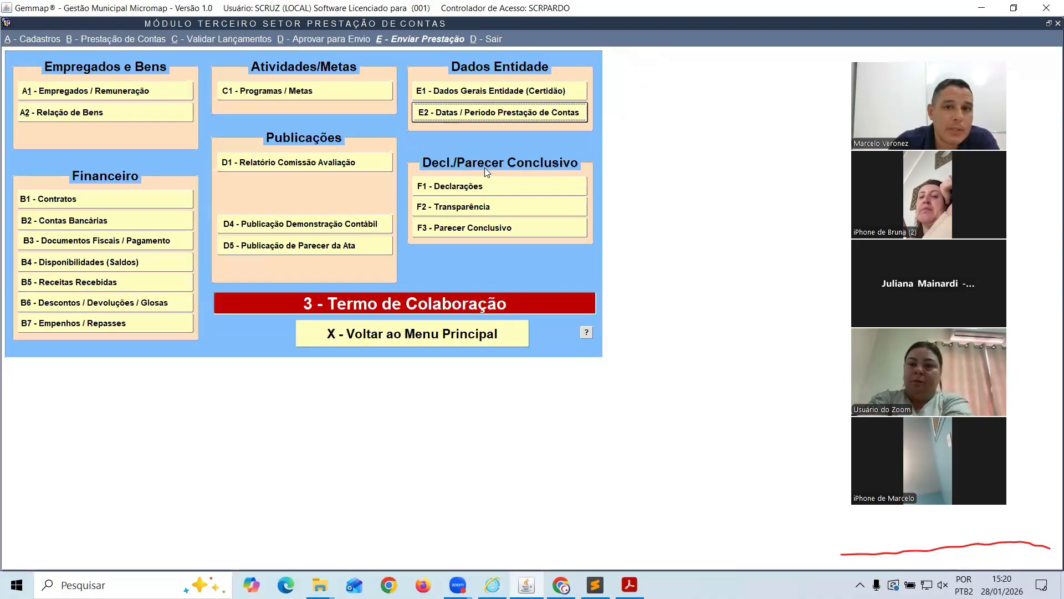
# Review and close the Declarações and Publicação de Parecer da Ata screens
pyautogui.click(444, 188)
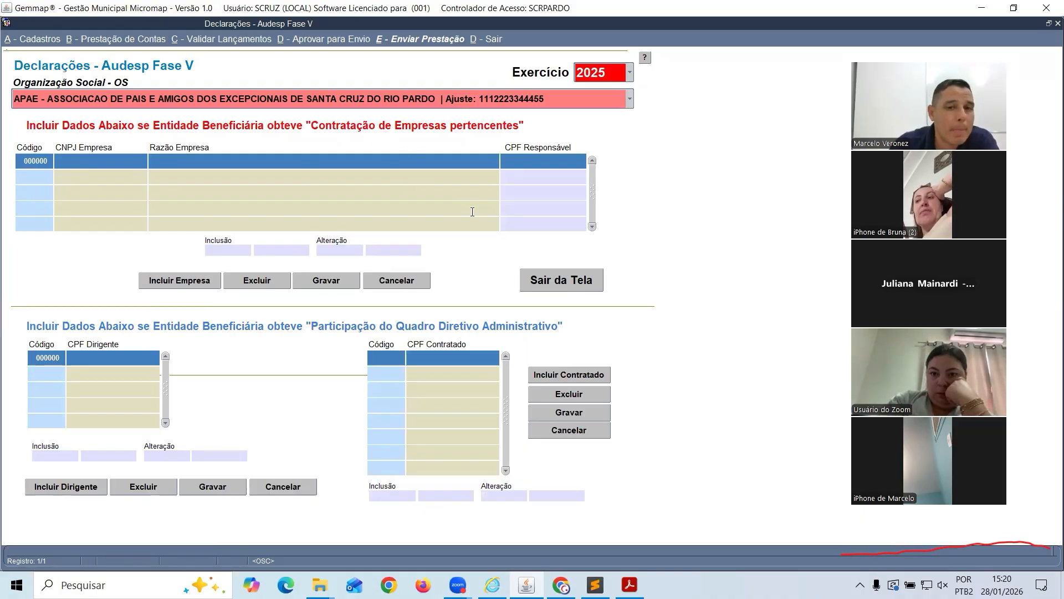
pyautogui.click(538, 277)
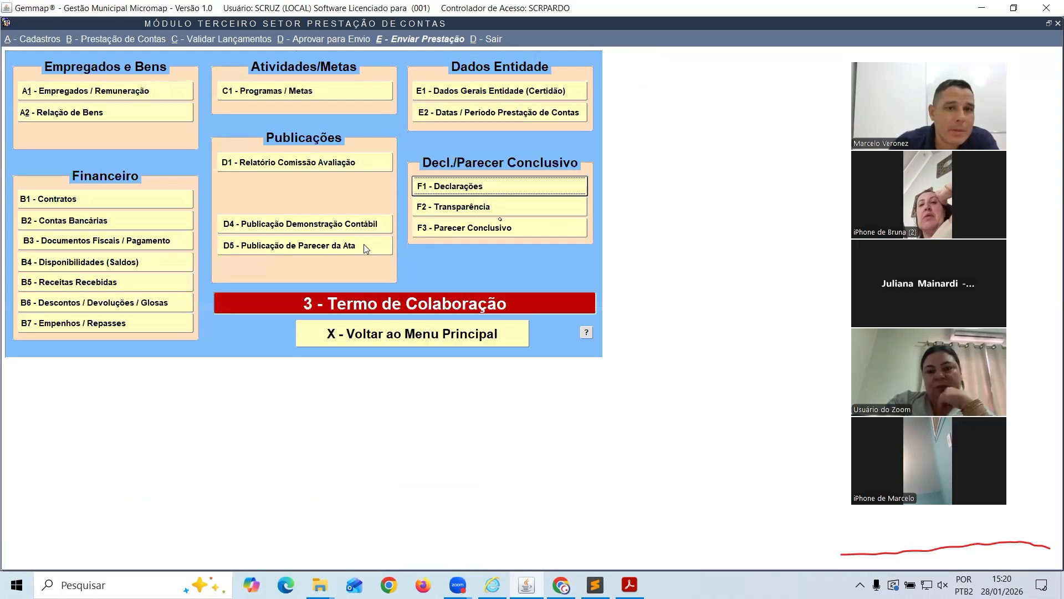
pyautogui.click(266, 247)
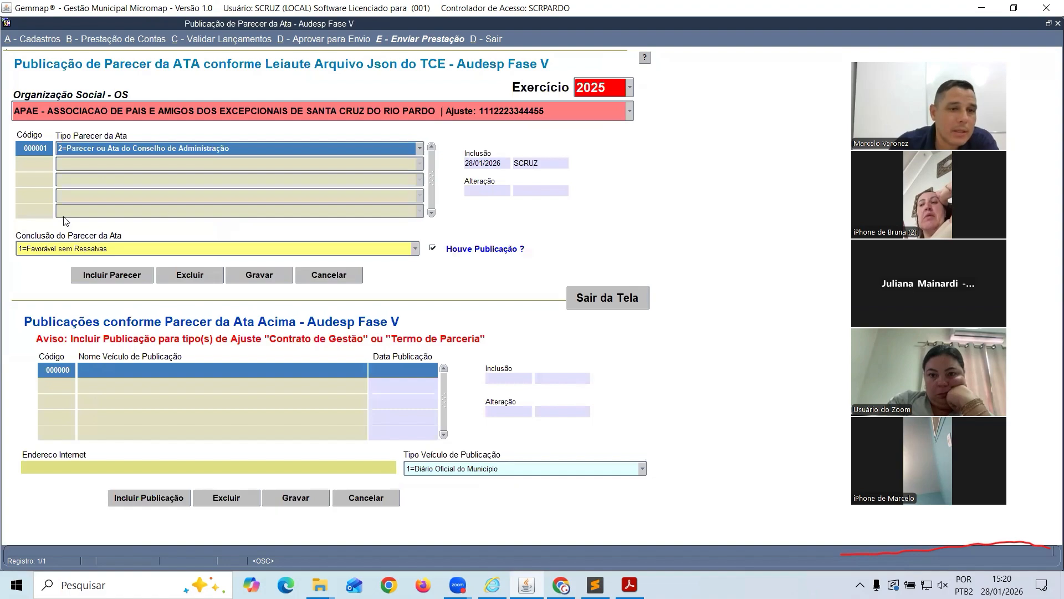
pyautogui.click(579, 299)
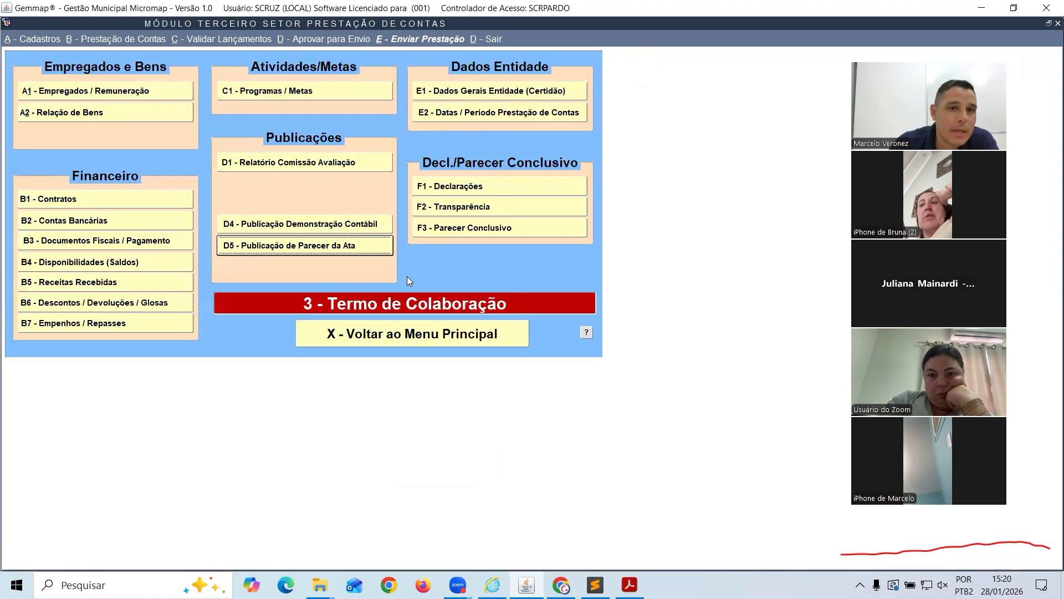
# Check the accounting statement publication's website address, leave that screen, and bring up the Audesp manual
pyautogui.click(288, 229)
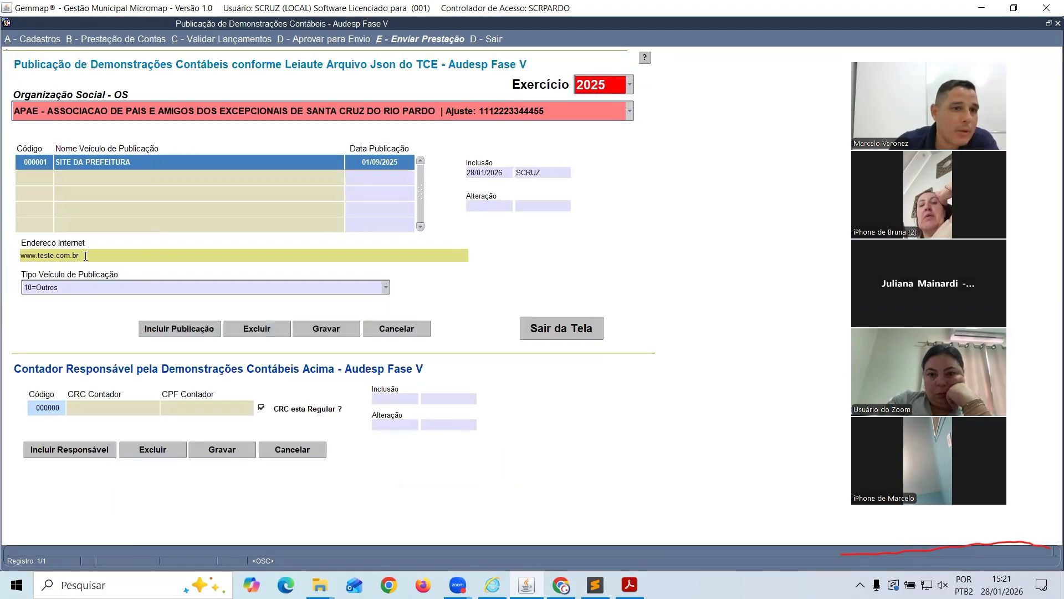
pyautogui.moveTo(85, 255); pyautogui.dragTo(38, 253)
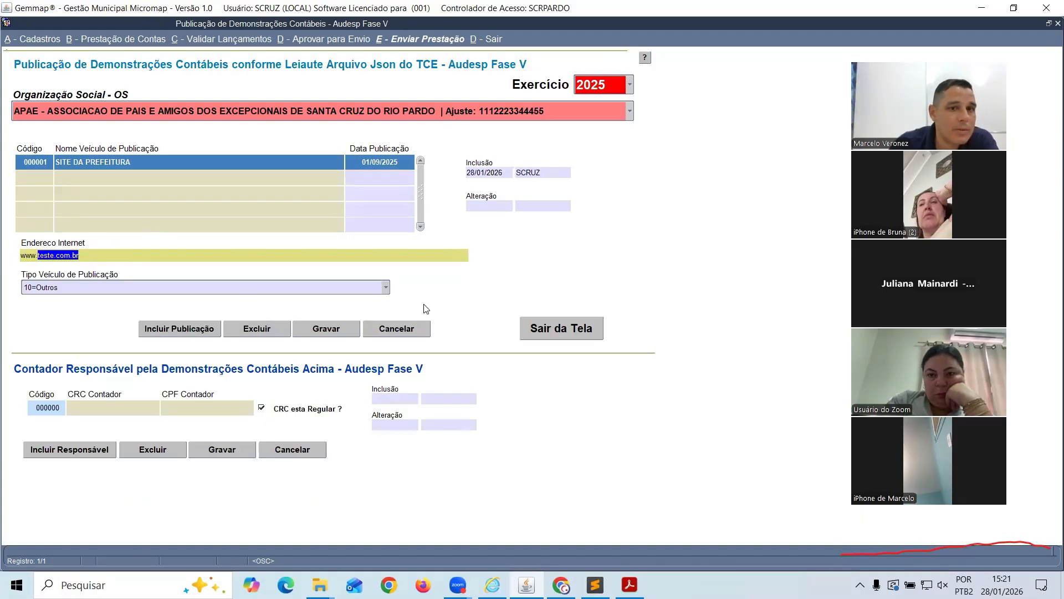
pyautogui.click(532, 329)
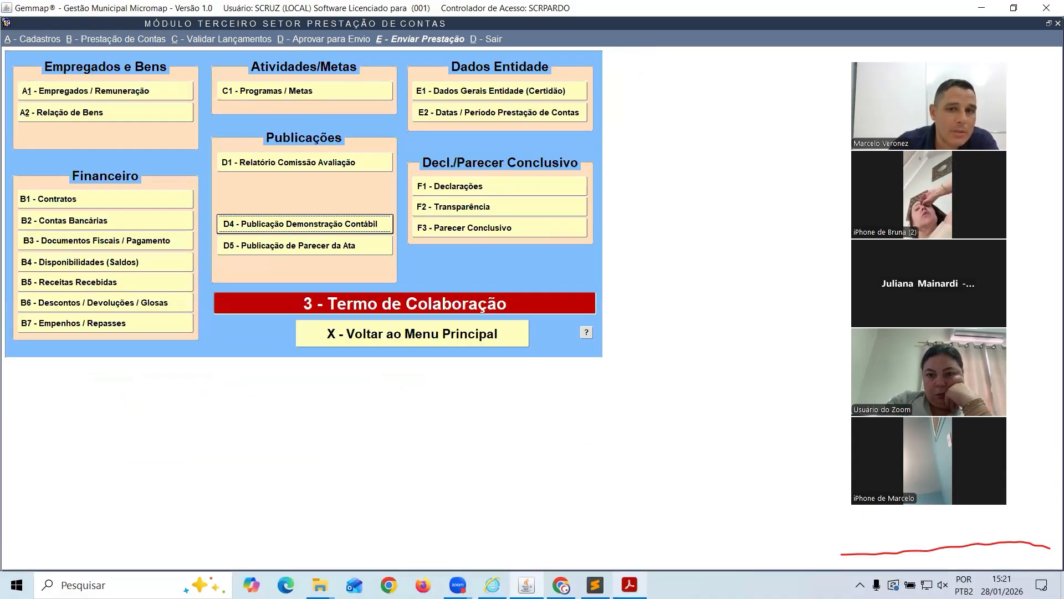
pyautogui.click(631, 583)
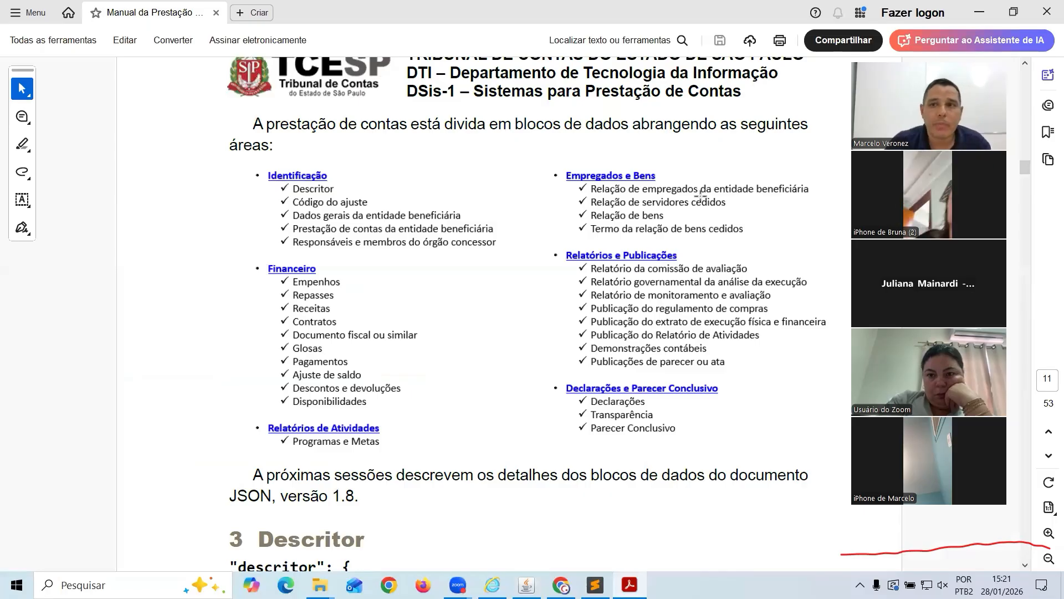
# Scroll through the Audesp manual and point out the website-flag JSON key
pyautogui.moveTo(1027, 162); pyautogui.dragTo(1023, 469)
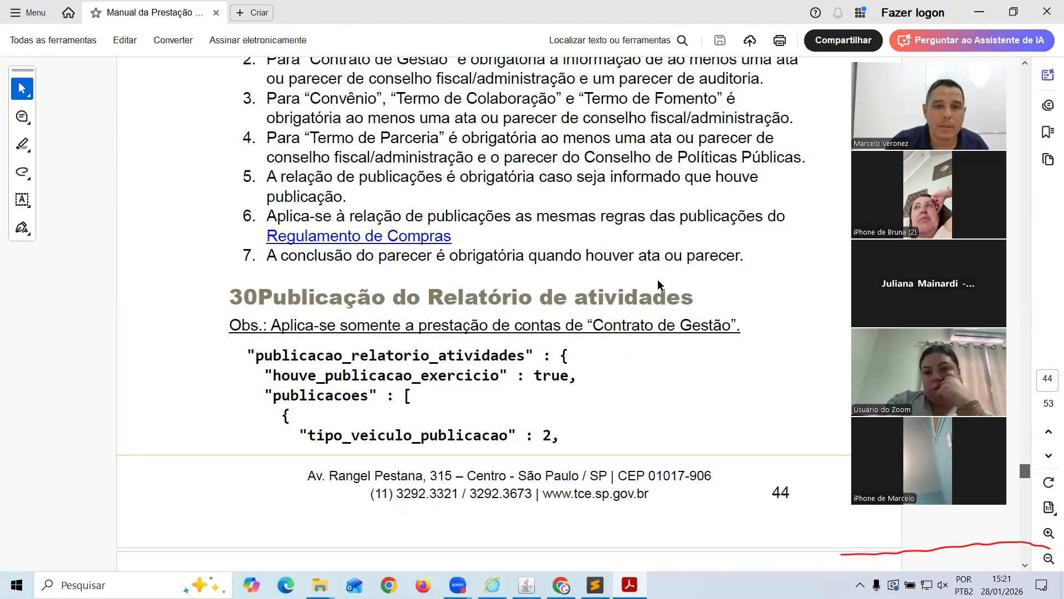
pyautogui.scroll(-12, 461, 275)
pyautogui.scroll(-20, 436, 260)
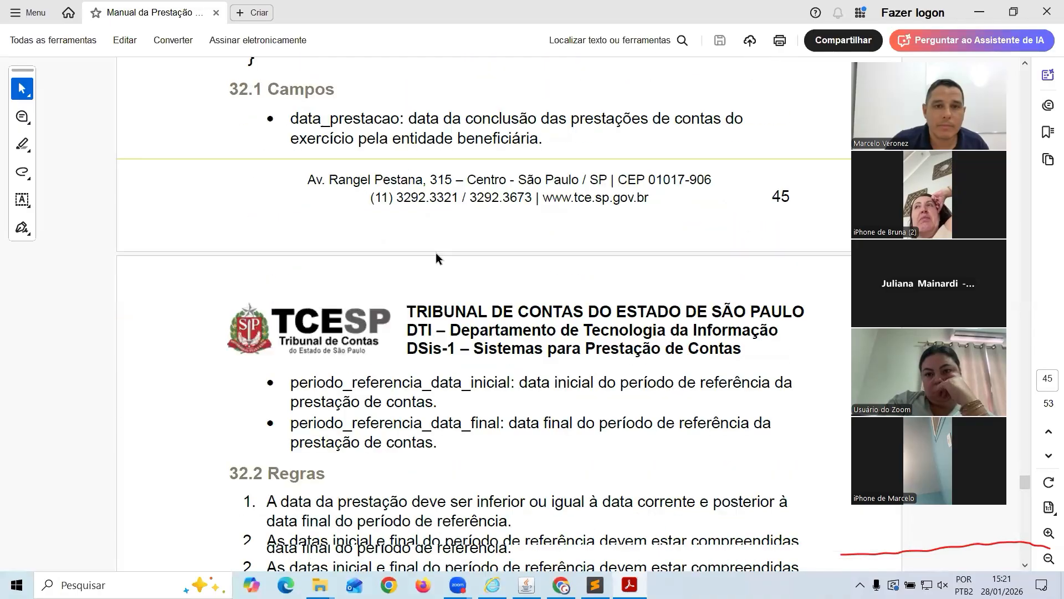
pyautogui.scroll(-20, 437, 255)
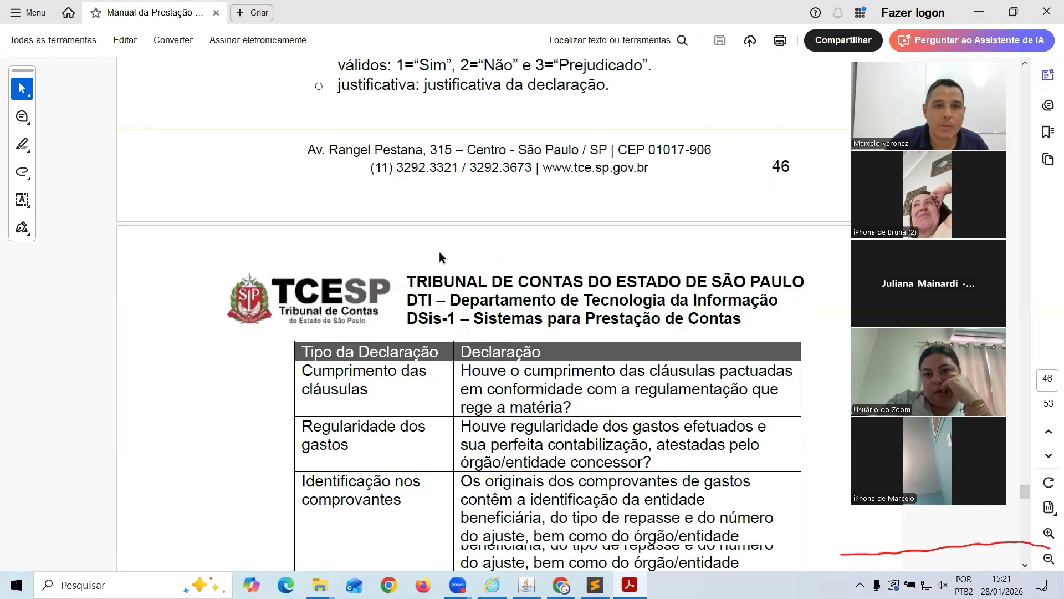
pyautogui.scroll(-15, 438, 251)
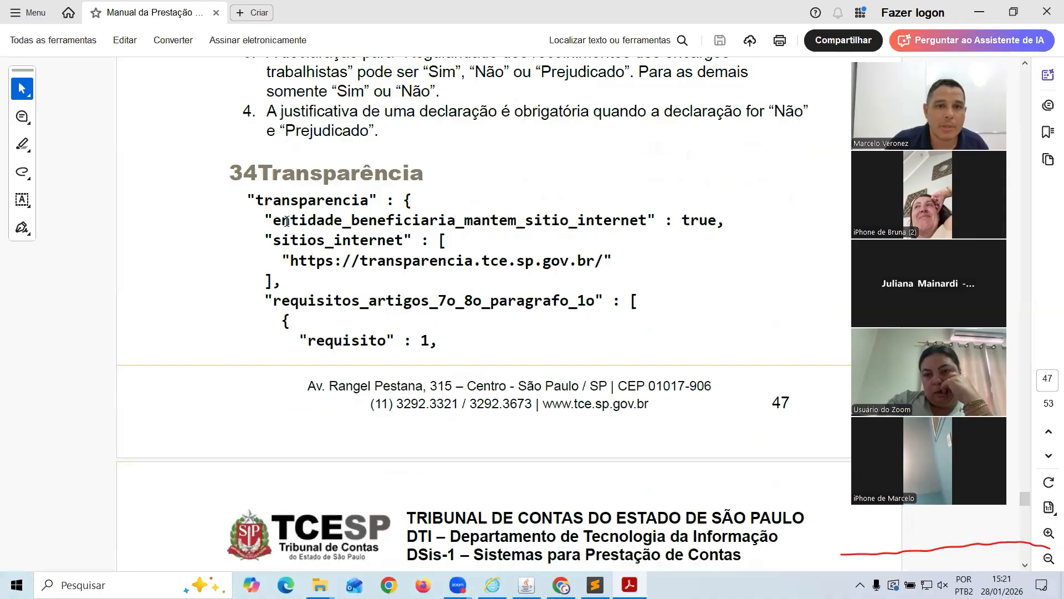
pyautogui.moveTo(287, 221); pyautogui.dragTo(604, 220)
pyautogui.click(666, 221)
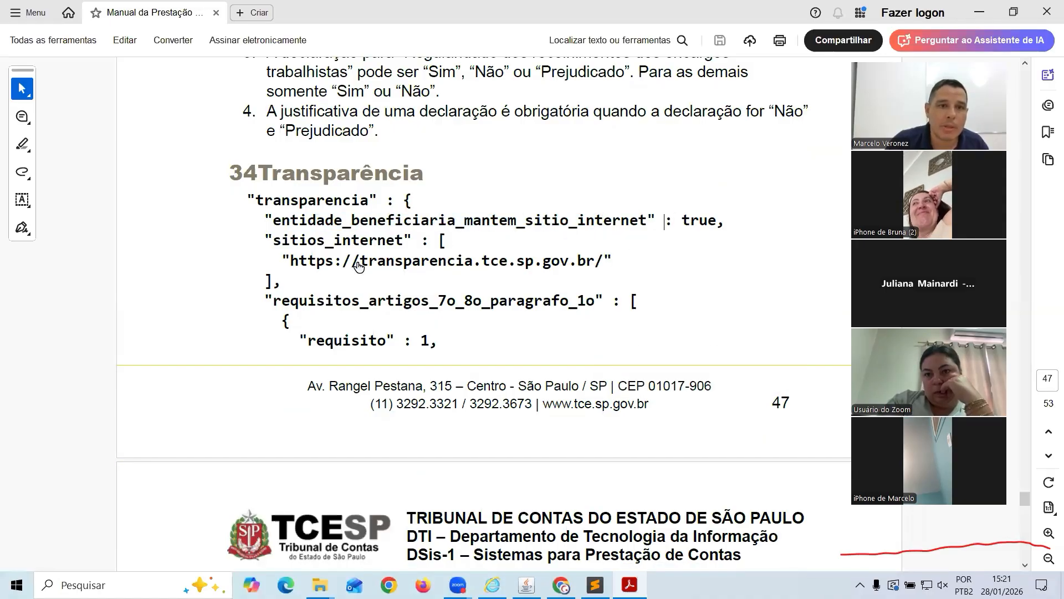
# Scroll to section 34 Transparência and point out requirements 1 and 2 for Arts. 7º e 8º § 1º
pyautogui.scroll(-2, 388, 233)
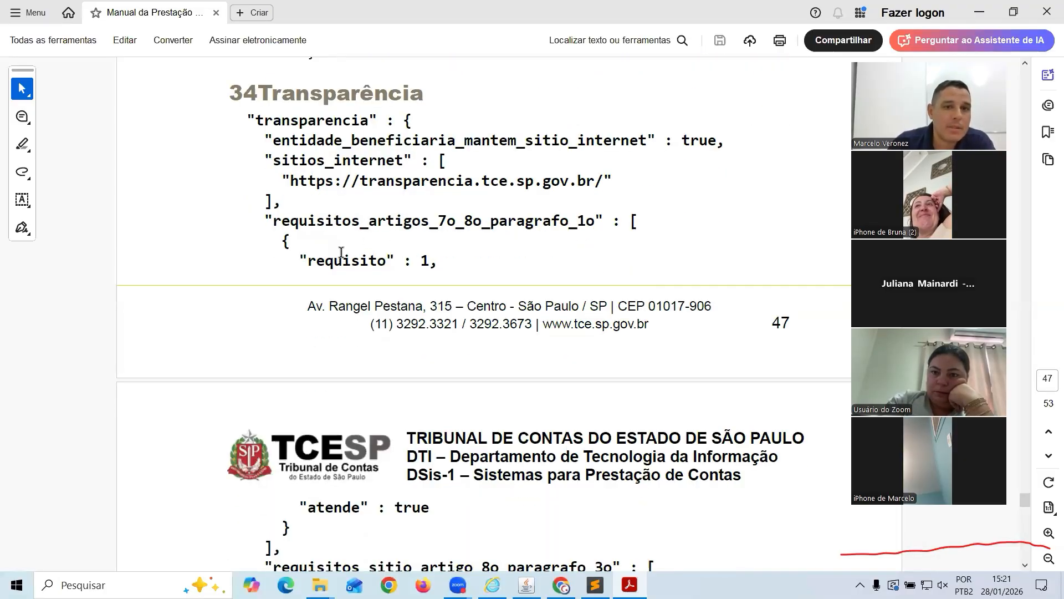
pyautogui.scroll(-5, 339, 251)
pyautogui.scroll(-2, 438, 371)
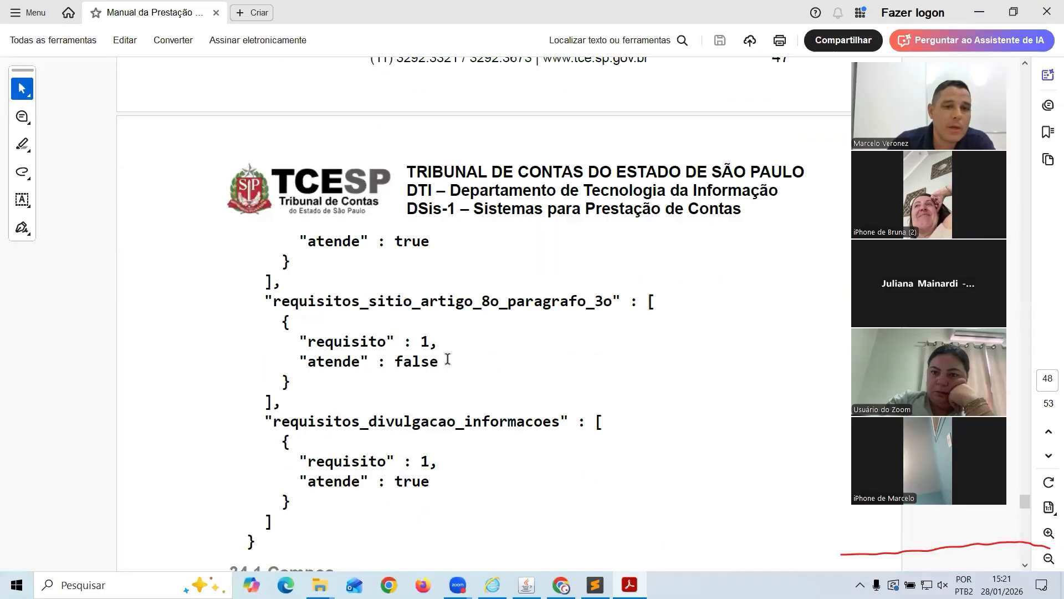
pyautogui.scroll(-10, 604, 350)
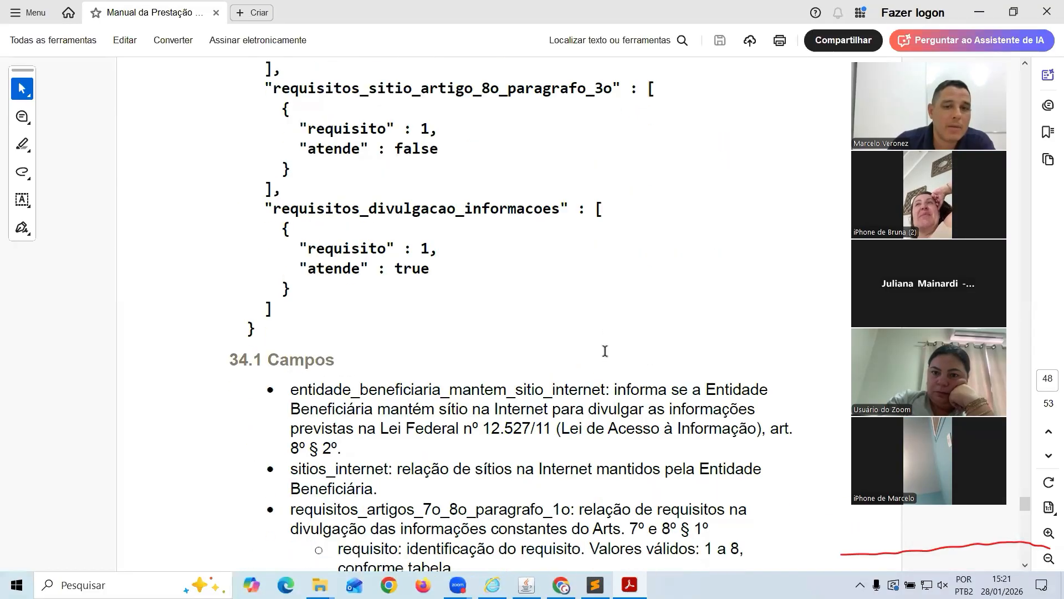
pyautogui.scroll(-2, 604, 350)
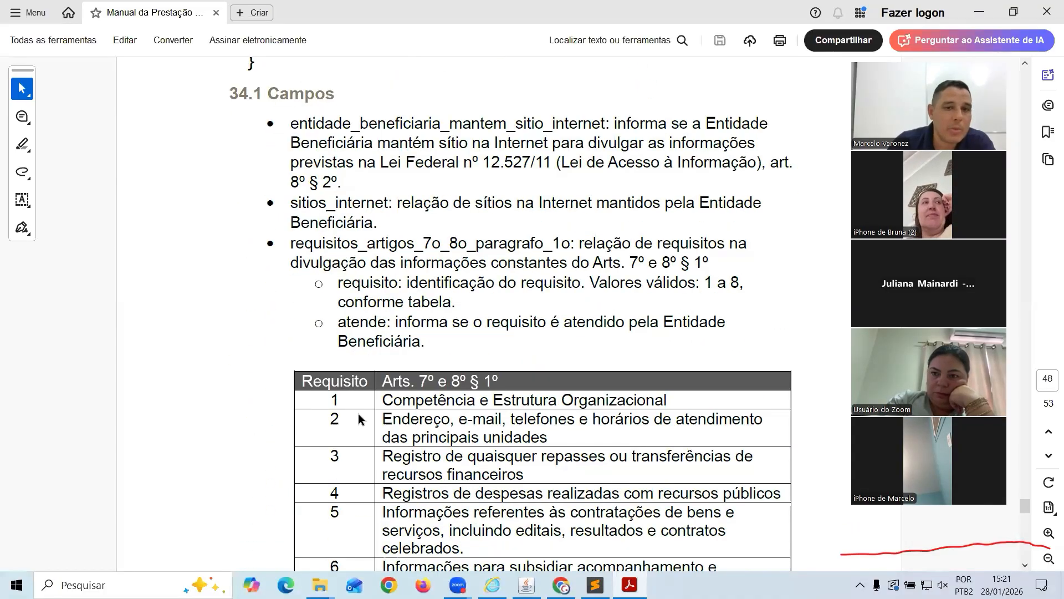
pyautogui.moveTo(384, 400); pyautogui.dragTo(636, 405)
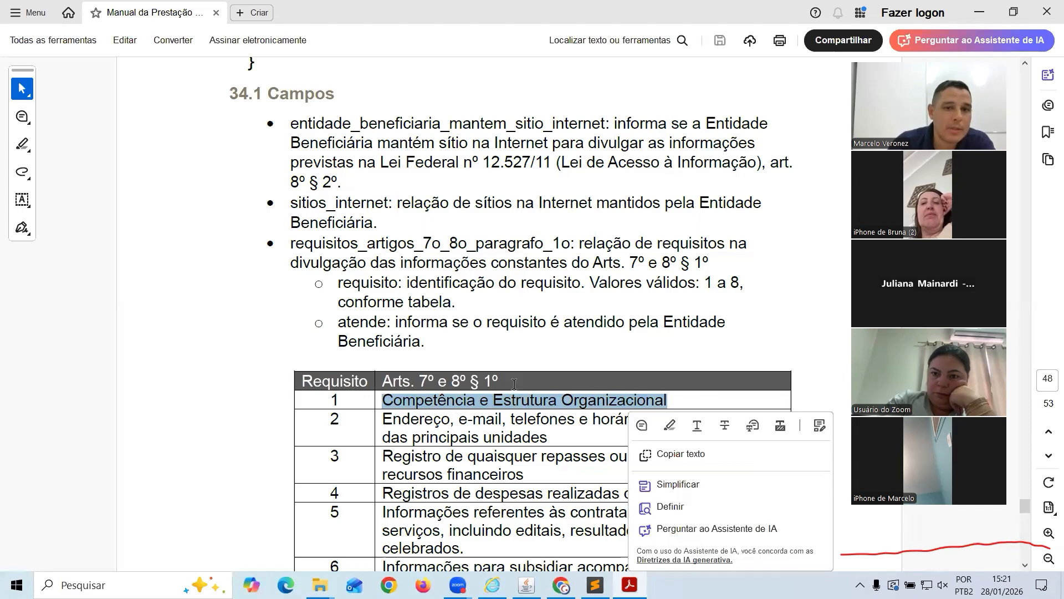
pyautogui.click(399, 426)
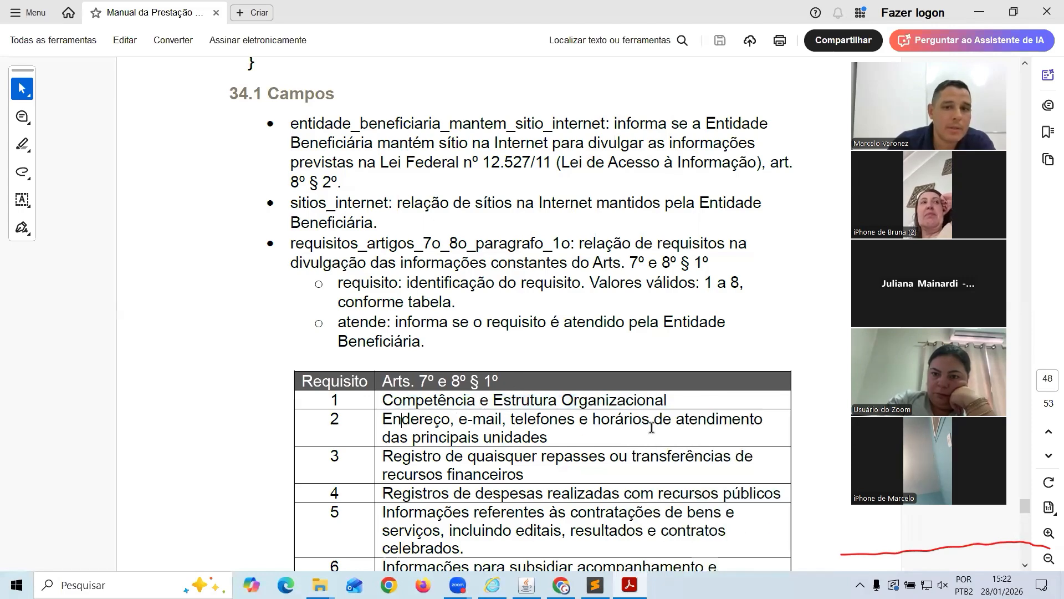
pyautogui.moveTo(548, 436); pyautogui.dragTo(384, 416)
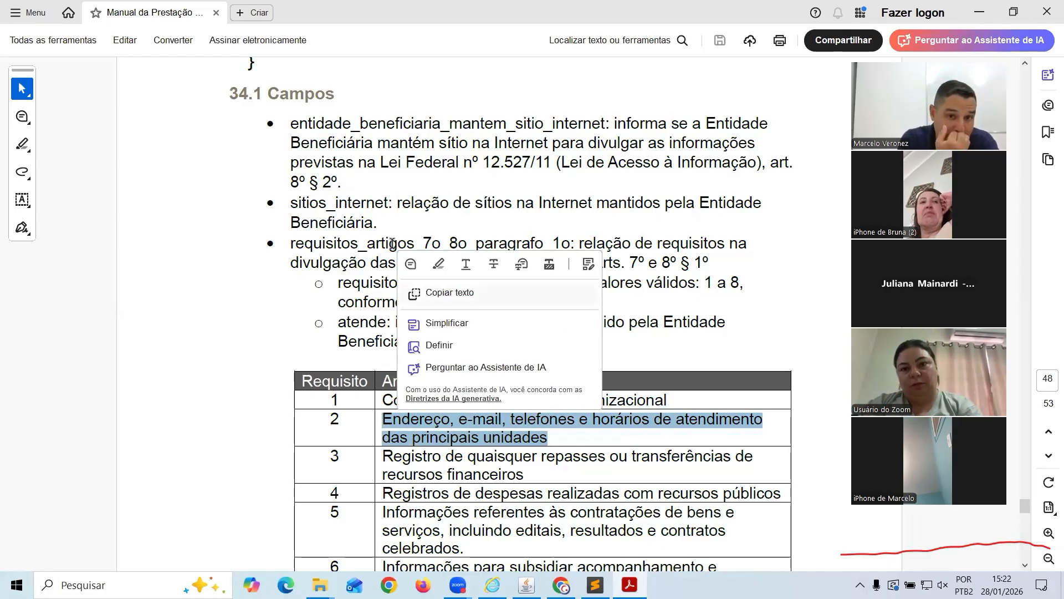
pyautogui.scroll(-3, 361, 248)
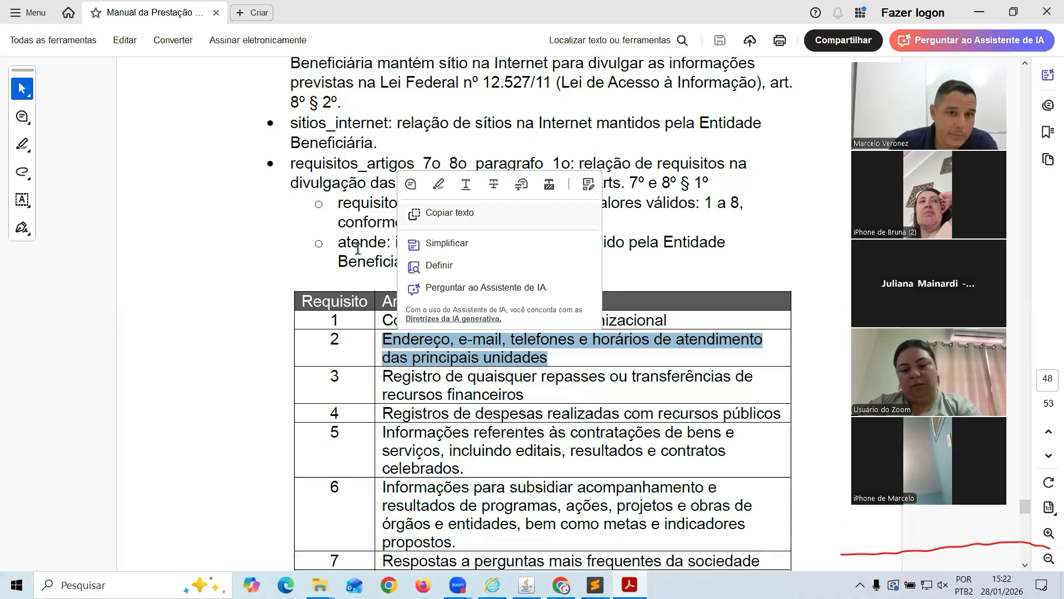
pyautogui.click(359, 292)
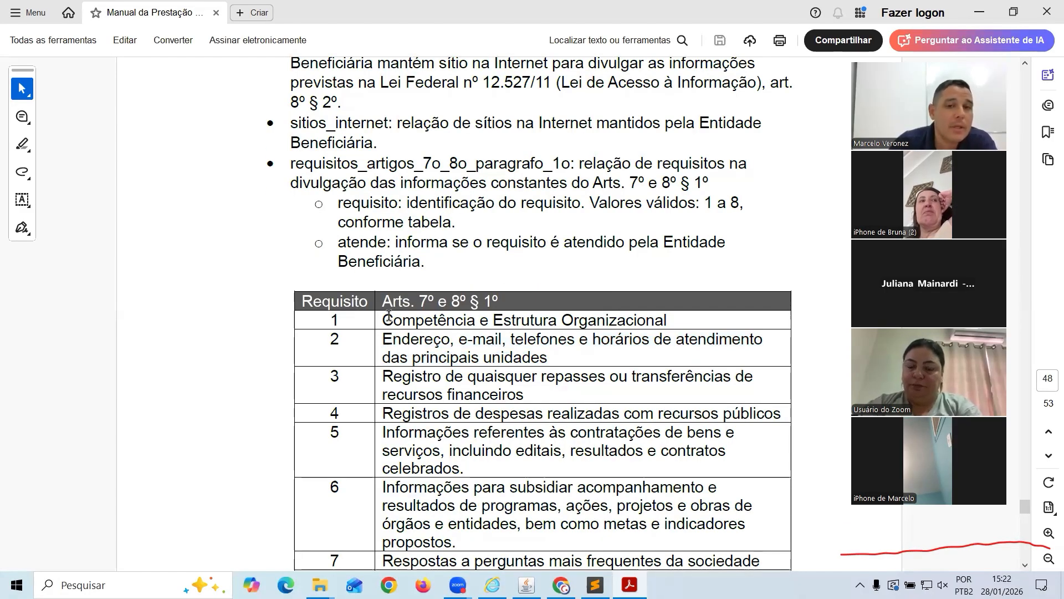
pyautogui.scroll(-3, 388, 314)
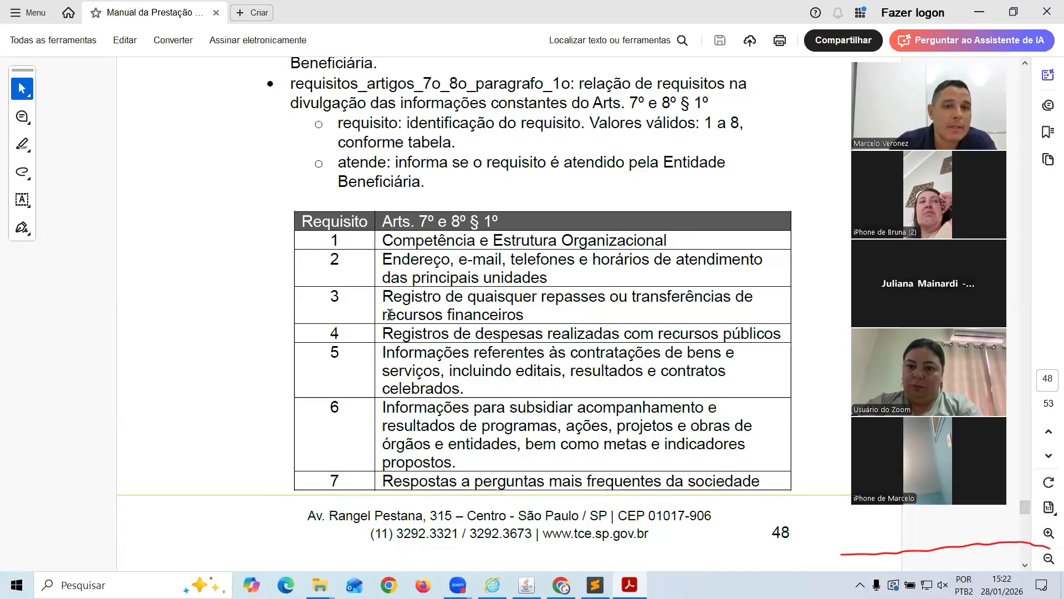
pyautogui.scroll(3, 390, 313)
# Record a favourable Parecer Conclusivo with Id 111122525/2025 and considerations 'fafsa', and save it
pyautogui.hotkey('alt', 'Tab')
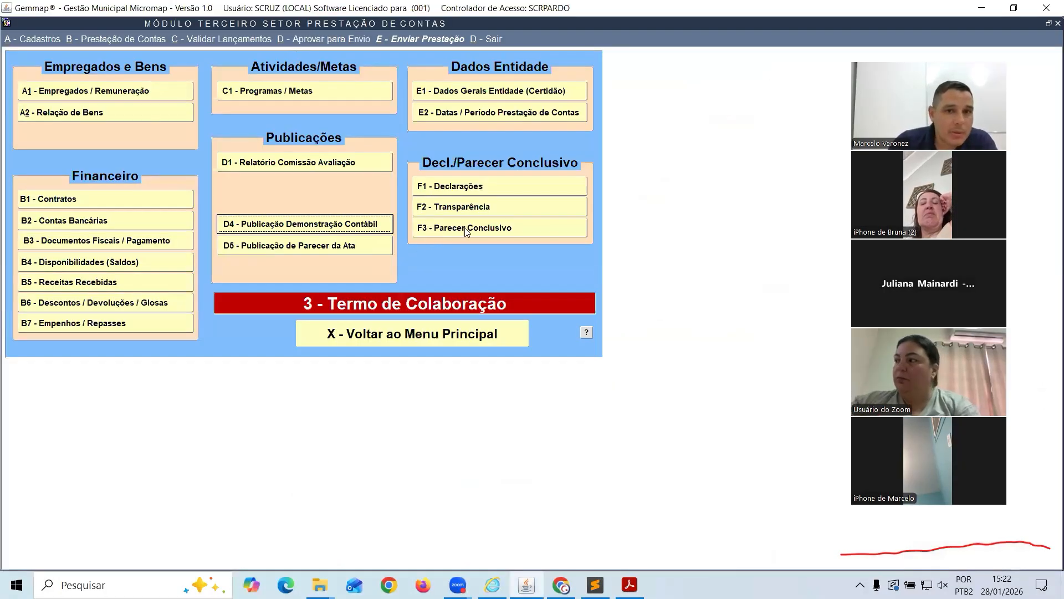
pyautogui.click(484, 228)
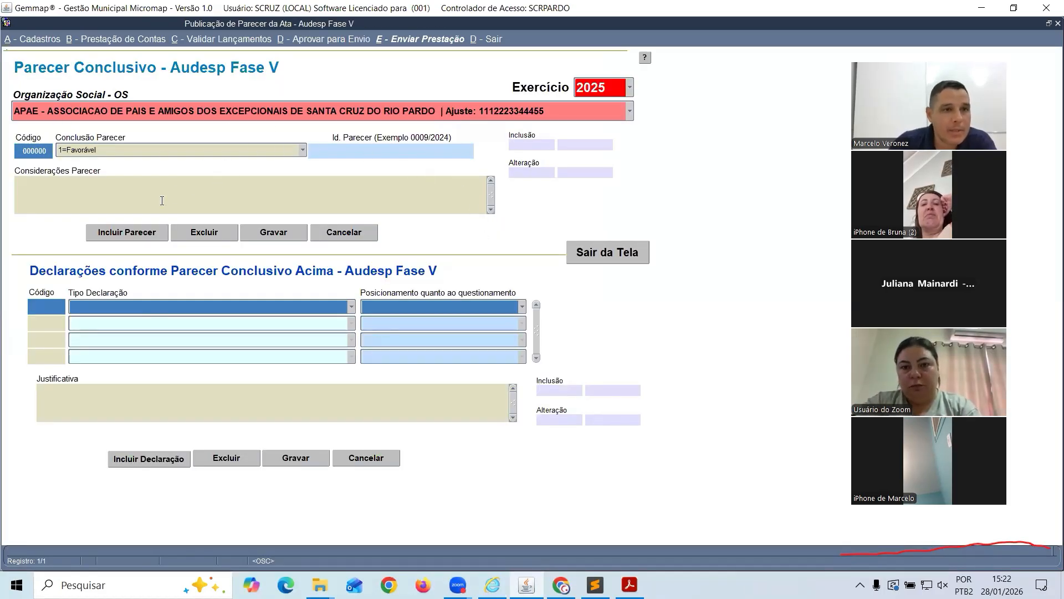
pyautogui.click(122, 233)
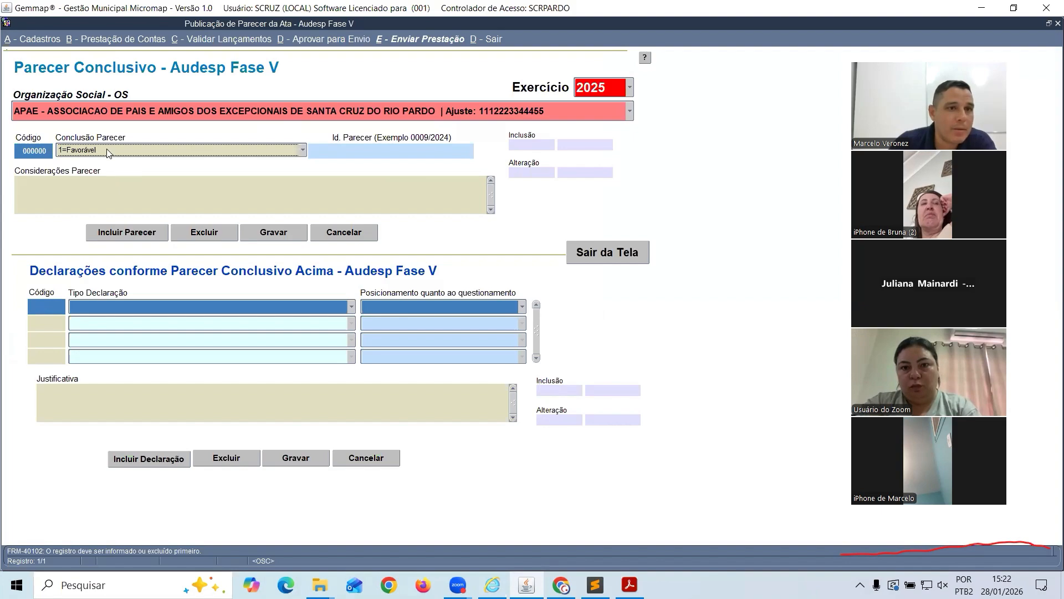
pyautogui.click(370, 152)
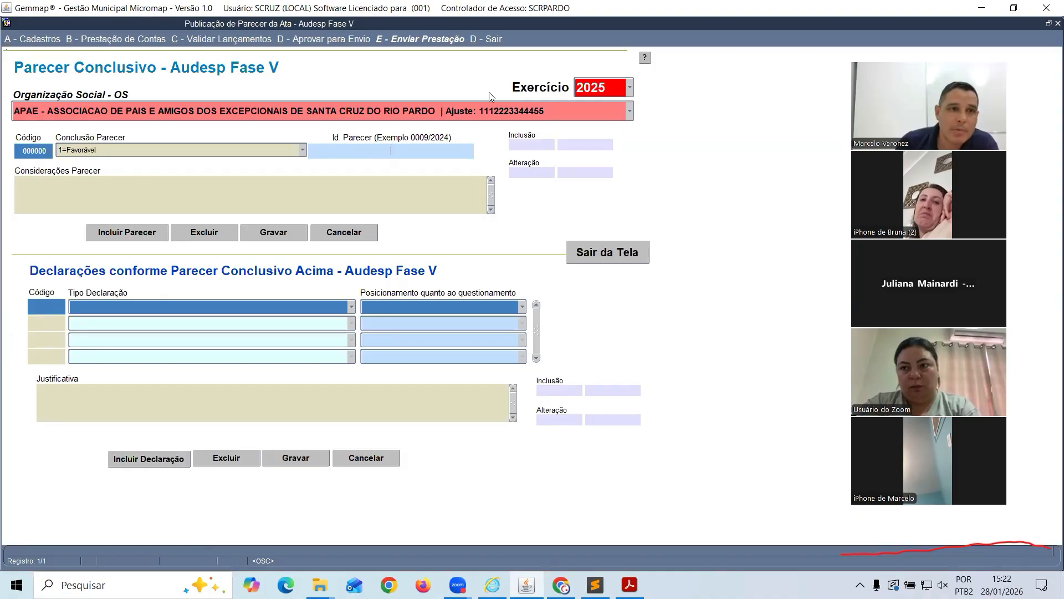
pyautogui.write('1111')
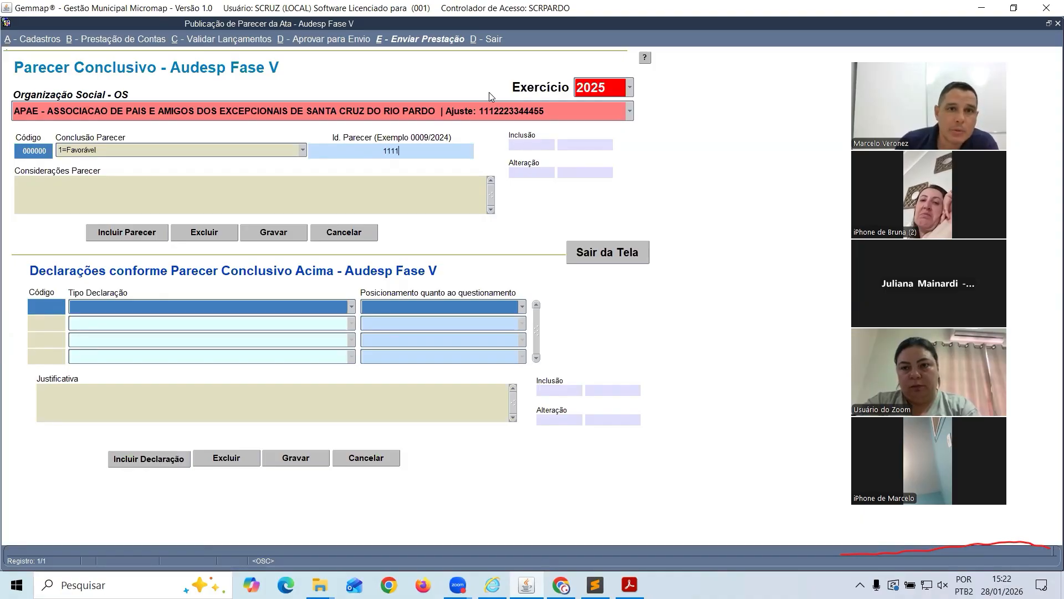
pyautogui.write('22525')
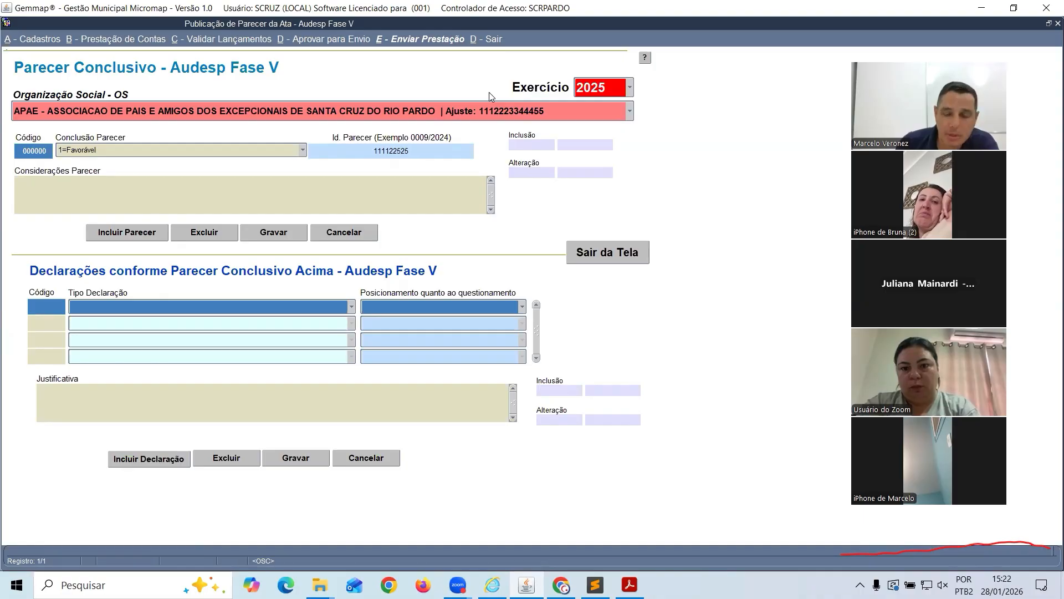
pyautogui.write('/')
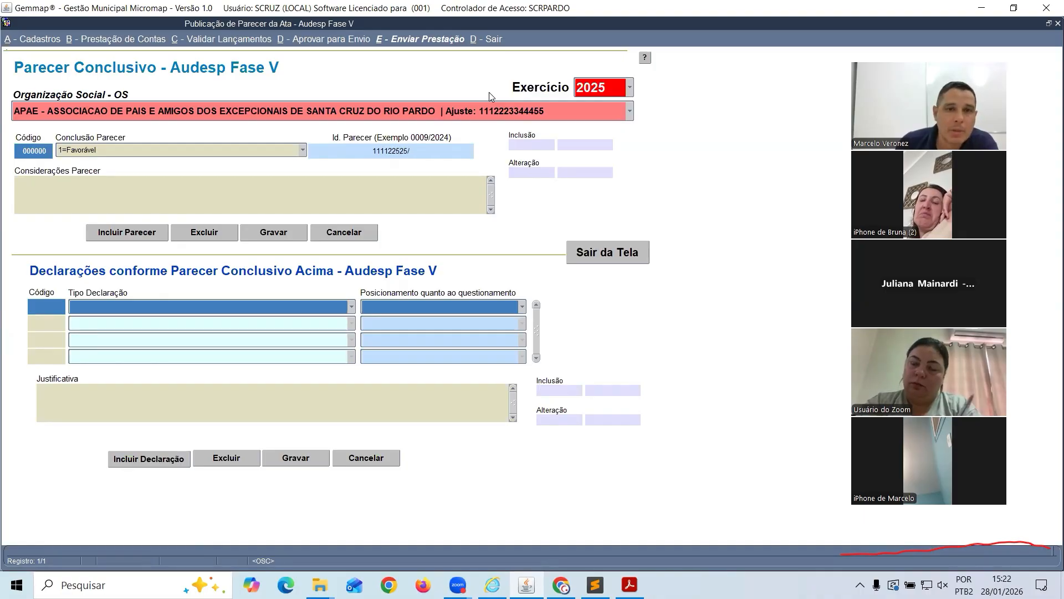
pyautogui.write('2025')
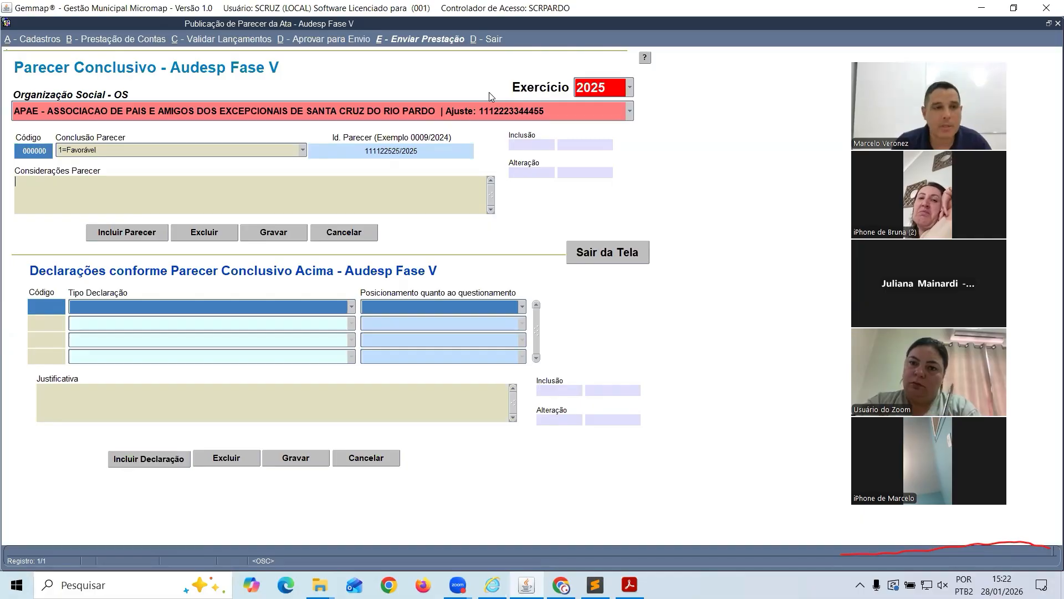
pyautogui.press('Tab')
pyautogui.write('fafsa')
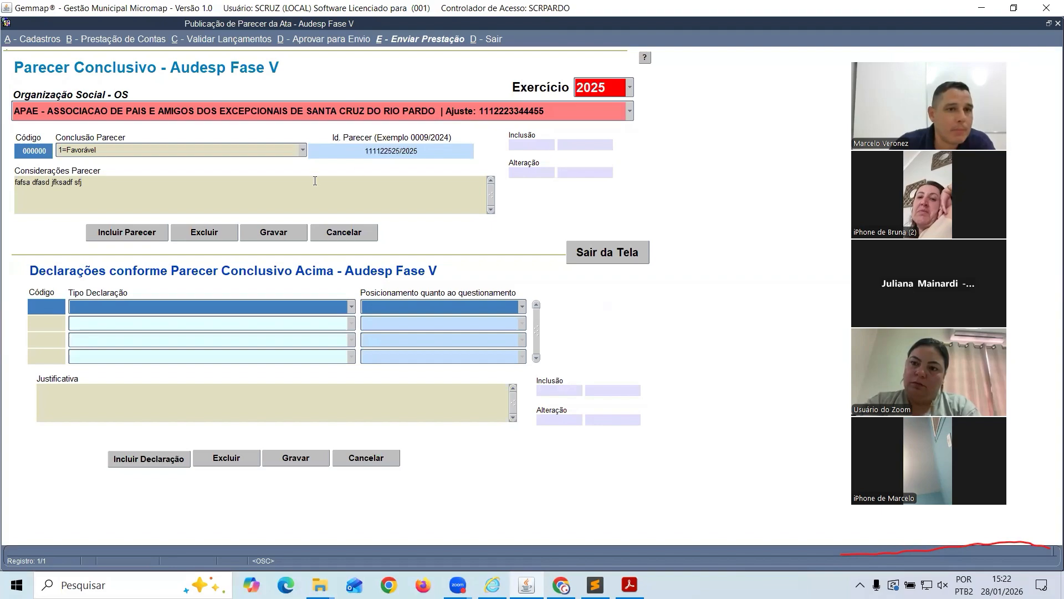
pyautogui.click(271, 233)
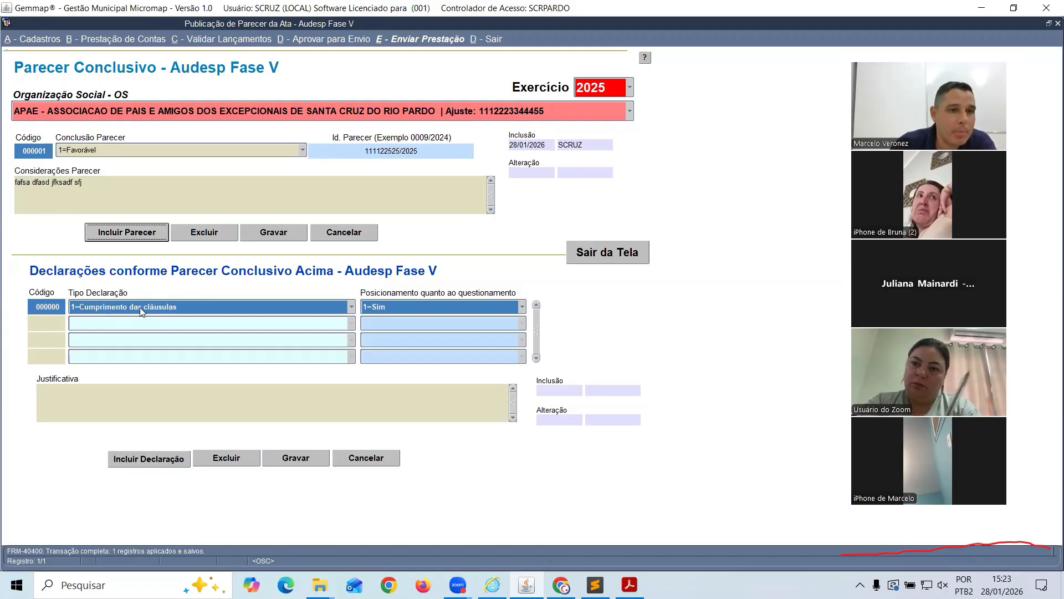
# Set the declaration's position to Sim and try saving it, dismissing the no-changes message
pyautogui.click(425, 308)
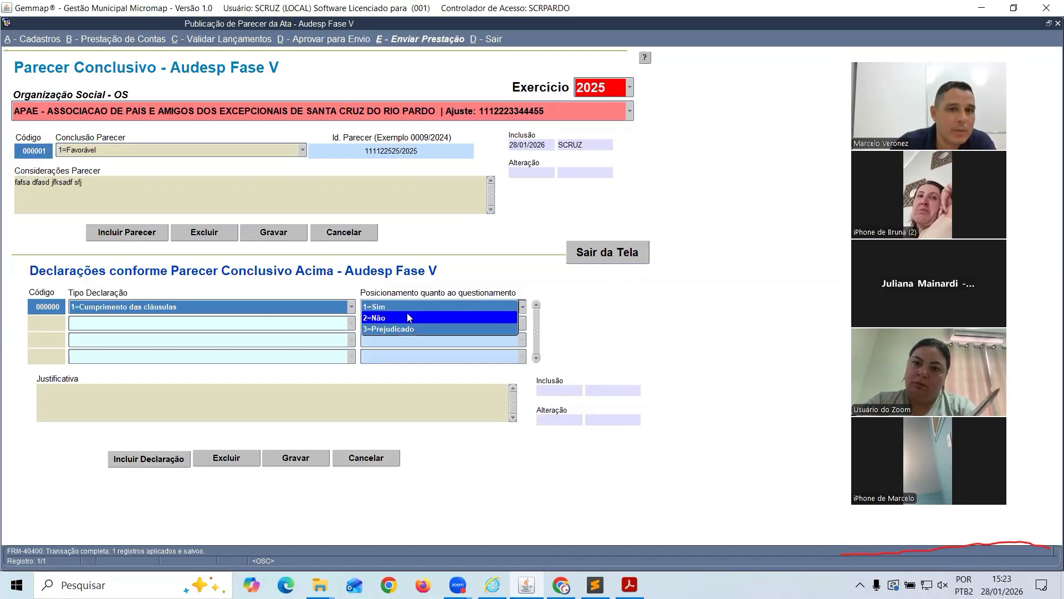
pyautogui.click(406, 307)
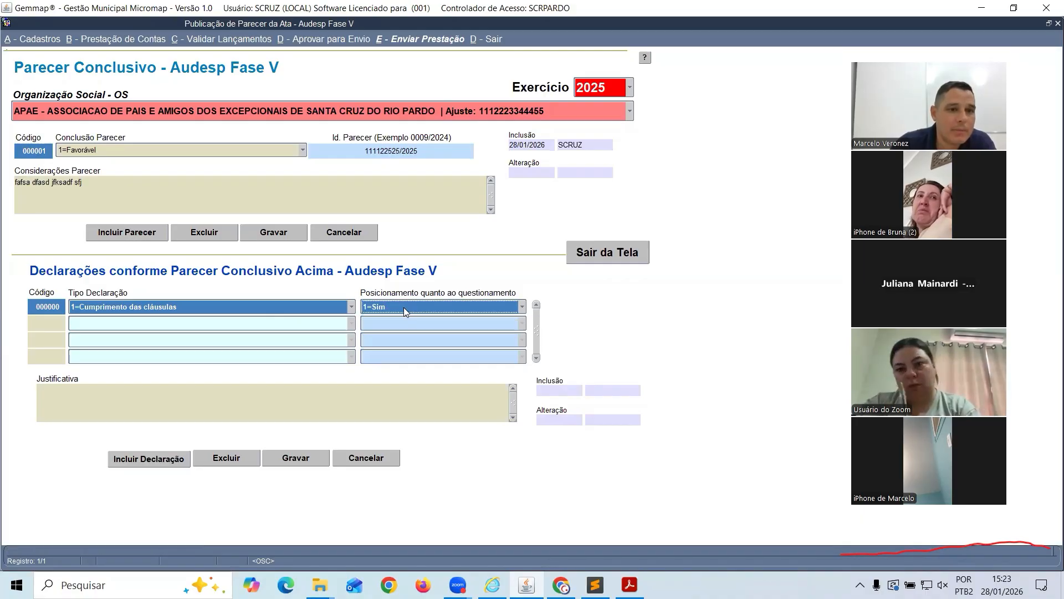
pyautogui.click(129, 452)
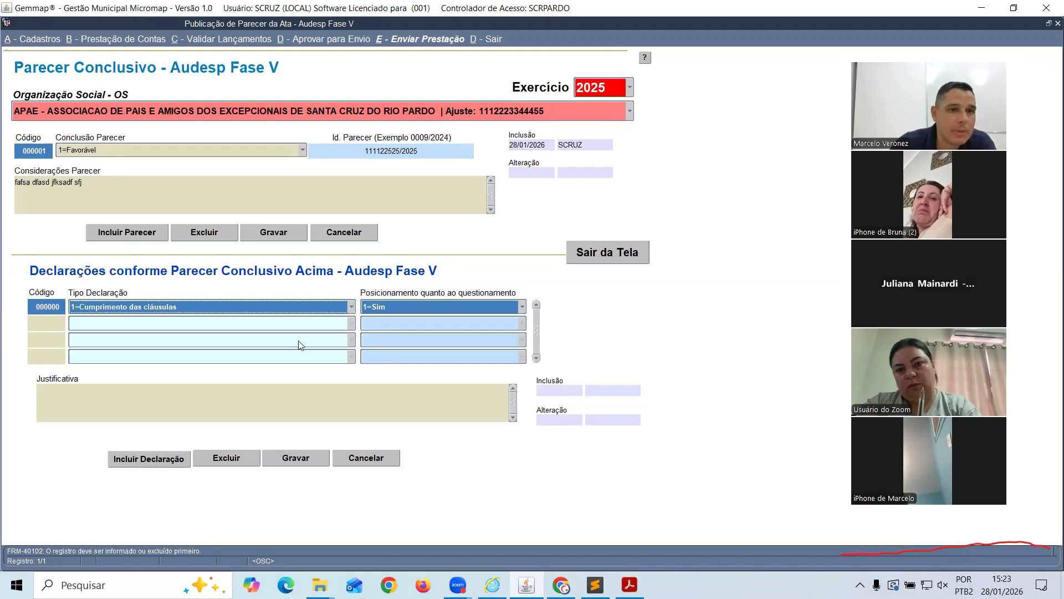
pyautogui.click(295, 458)
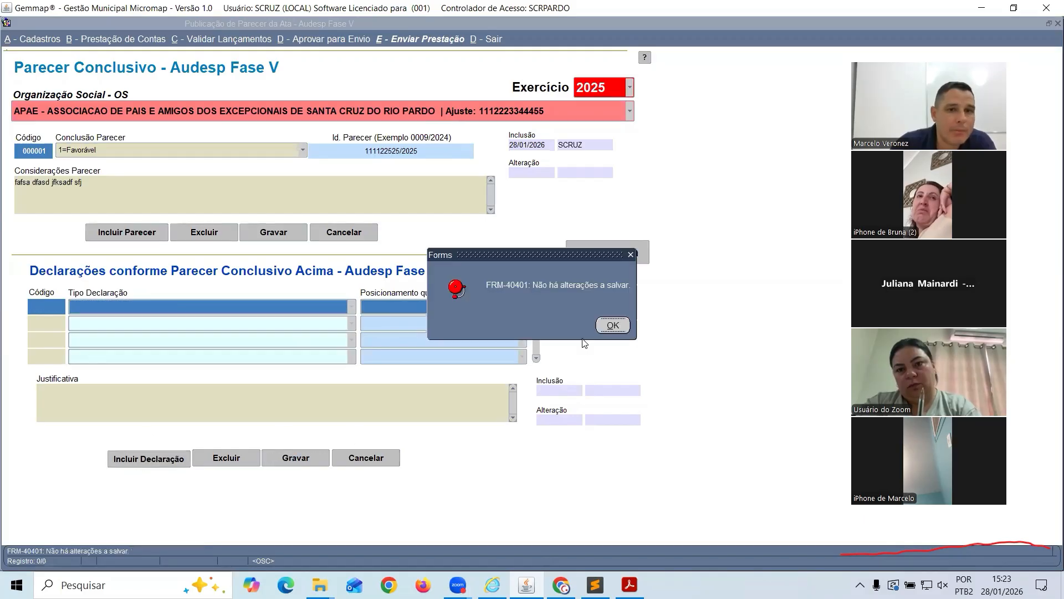
pyautogui.click(612, 326)
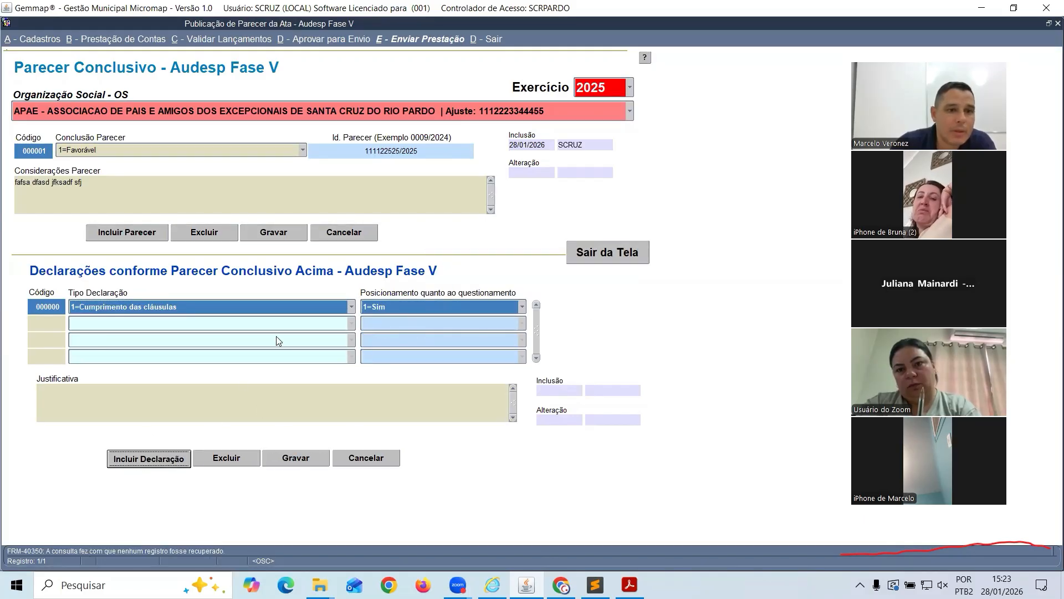
# Try declaration type 2=Regularidade dos gastos, then cancel the change and close the Parecer Conclusivo form
pyautogui.click(352, 307)
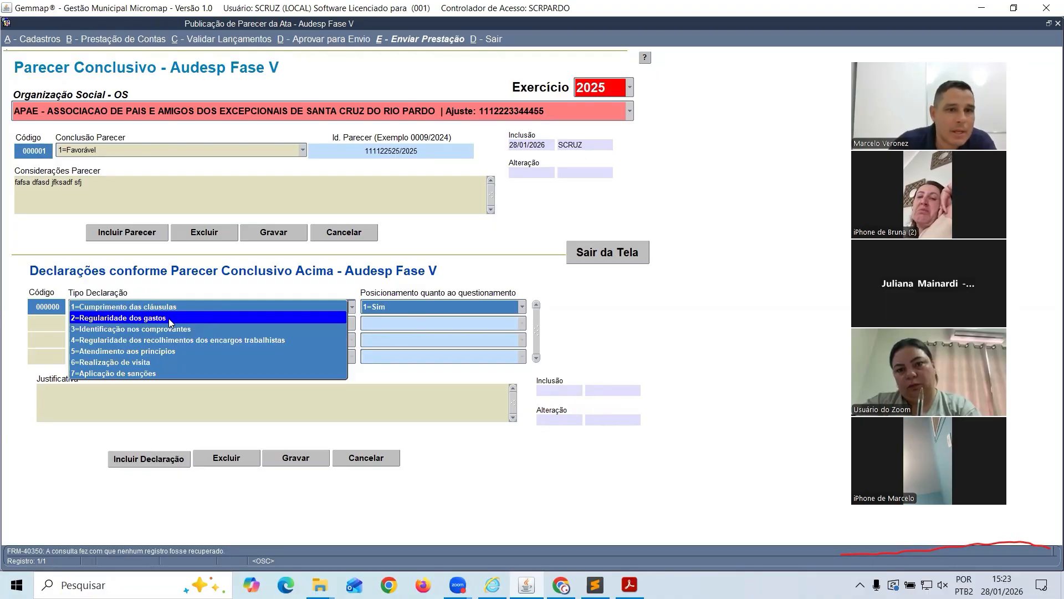
pyautogui.click(405, 308)
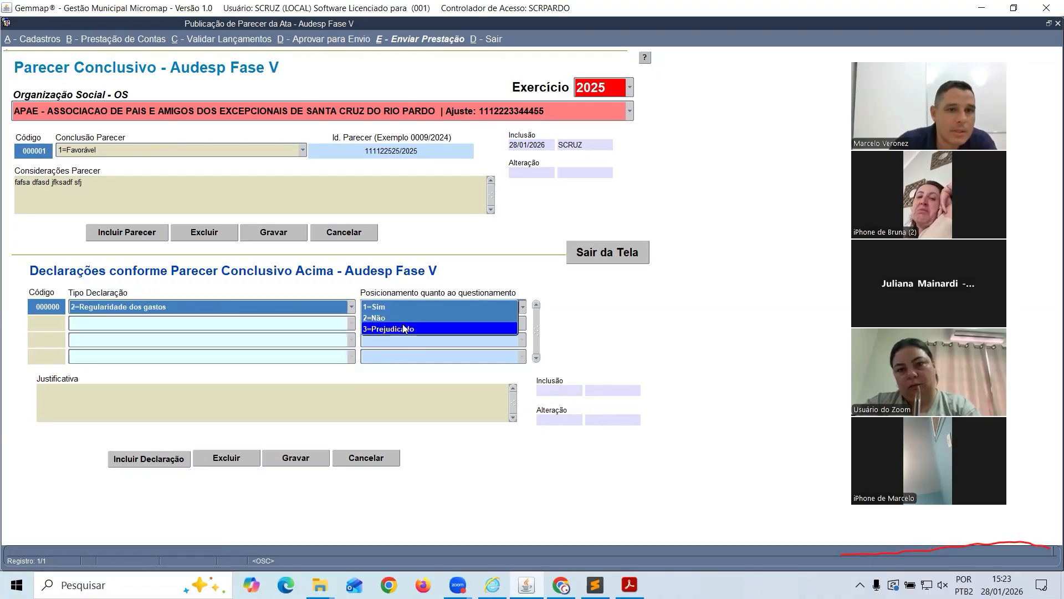
pyautogui.click(173, 306)
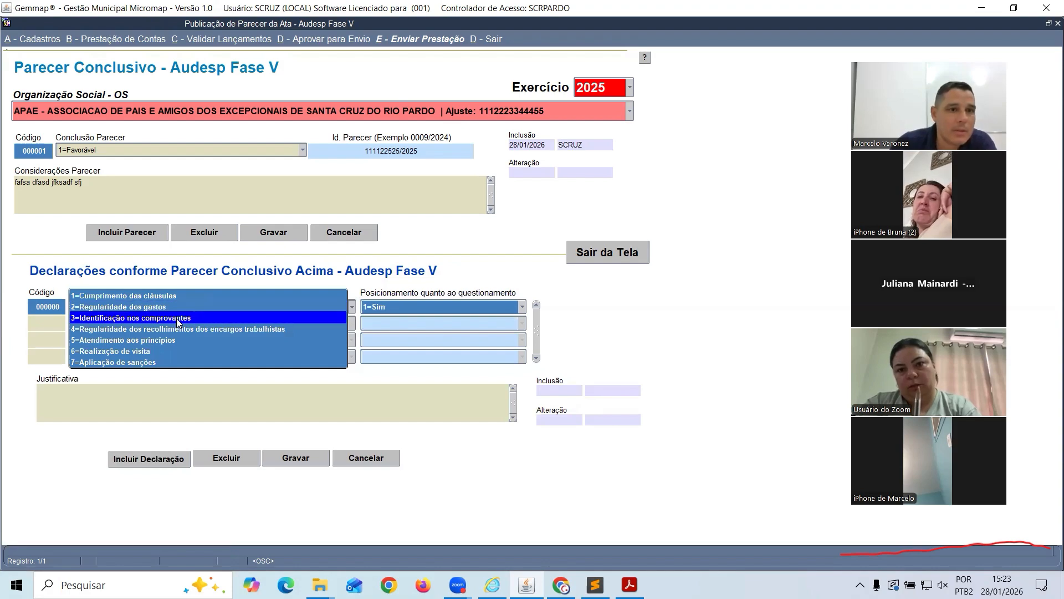
pyautogui.click(424, 325)
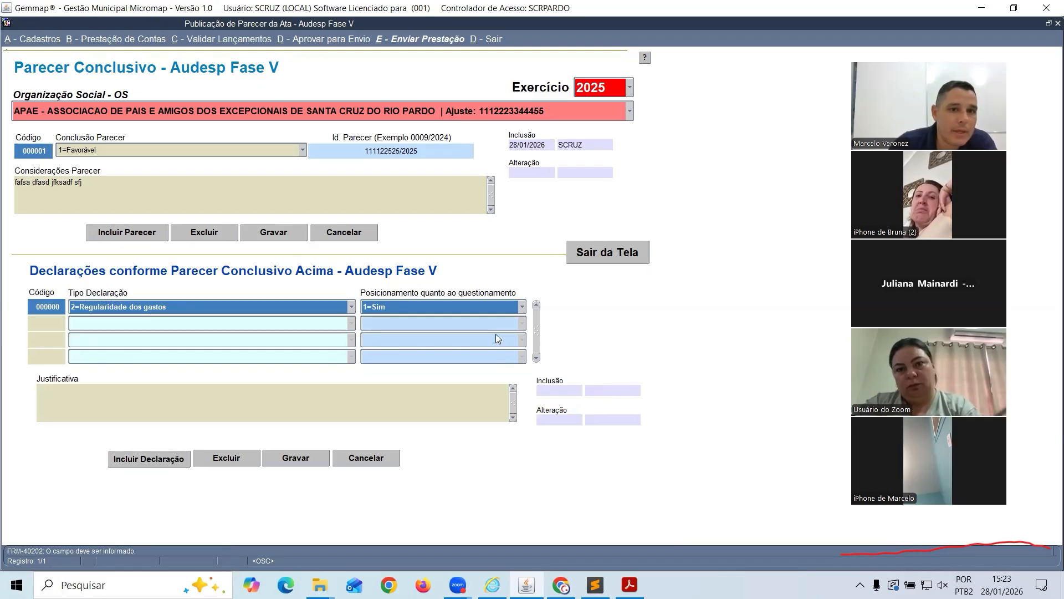
pyautogui.click(359, 459)
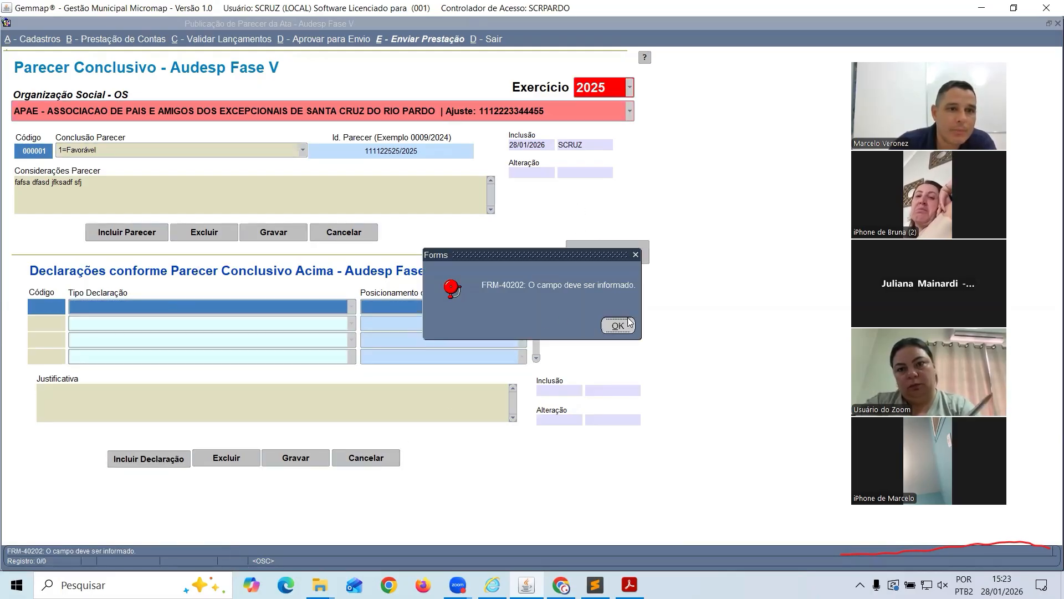
pyautogui.press('Return')
pyautogui.click(607, 252)
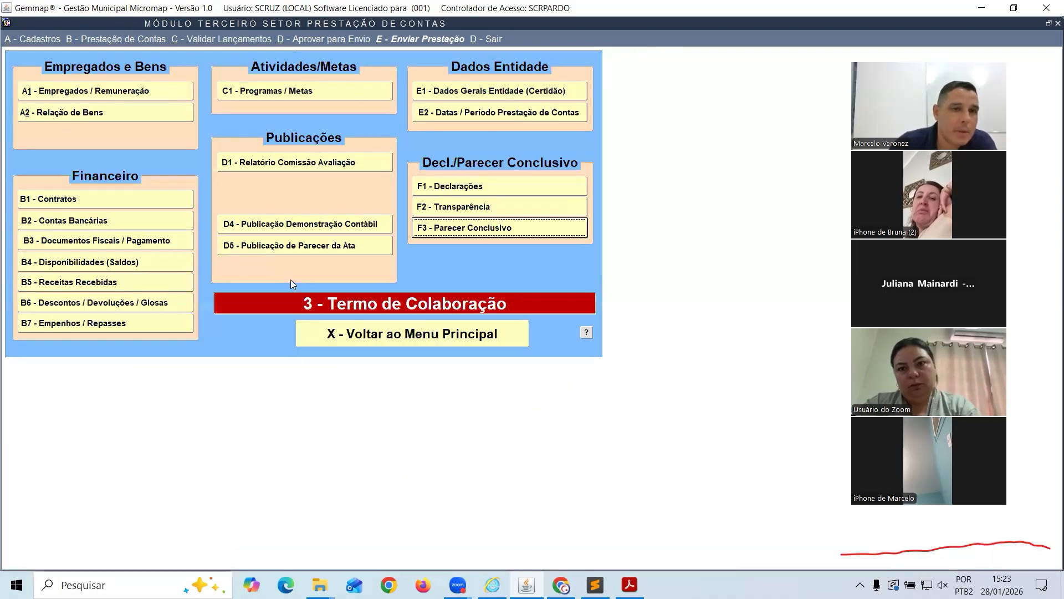
# Look at the Contrato de Gestão accountability module and return to the Terceiro Setor main screen
pyautogui.click(394, 336)
pyautogui.click(133, 40)
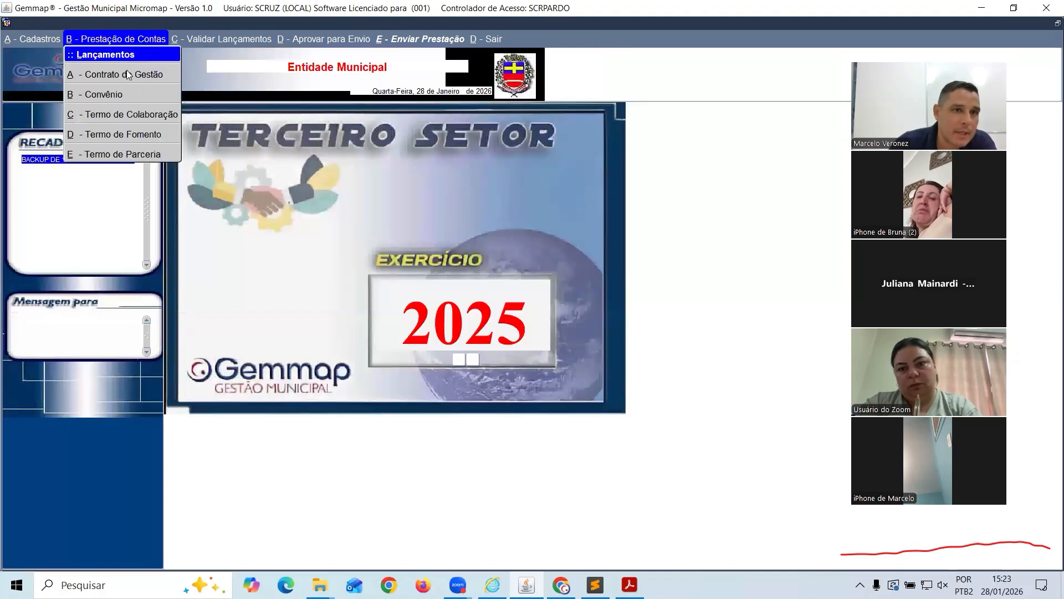
pyautogui.click(154, 81)
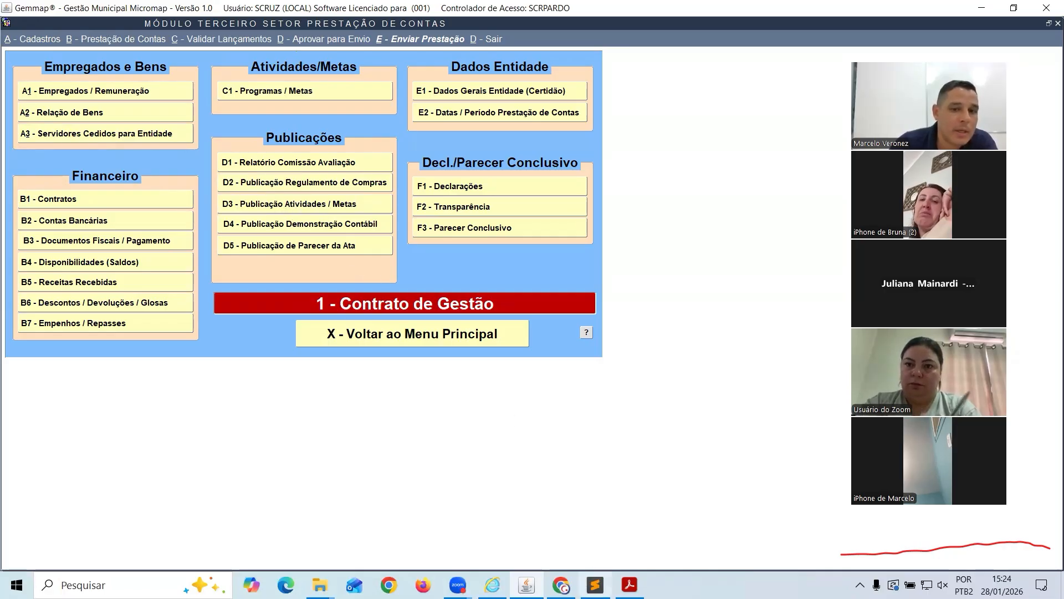
pyautogui.click(354, 331)
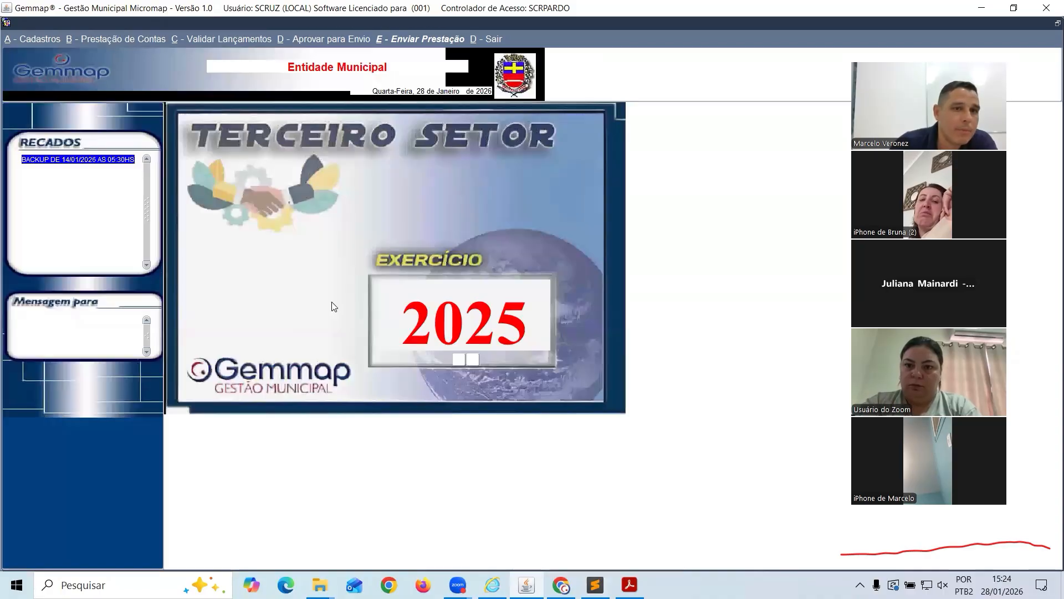
# Open the Termo de Parceria module and view its employees and remuneration register twice
pyautogui.click(130, 38)
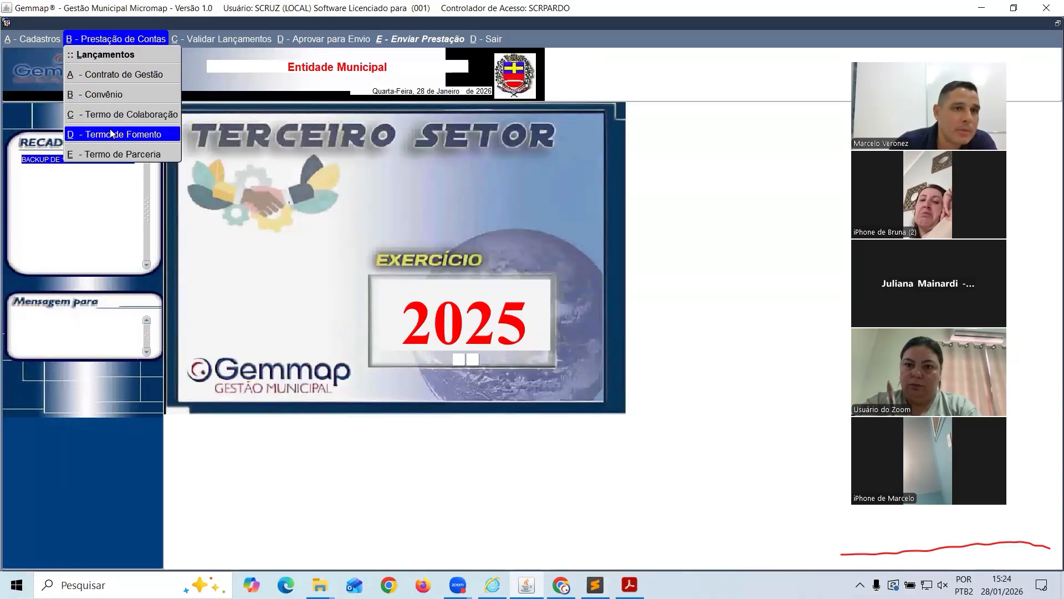
pyautogui.click(123, 155)
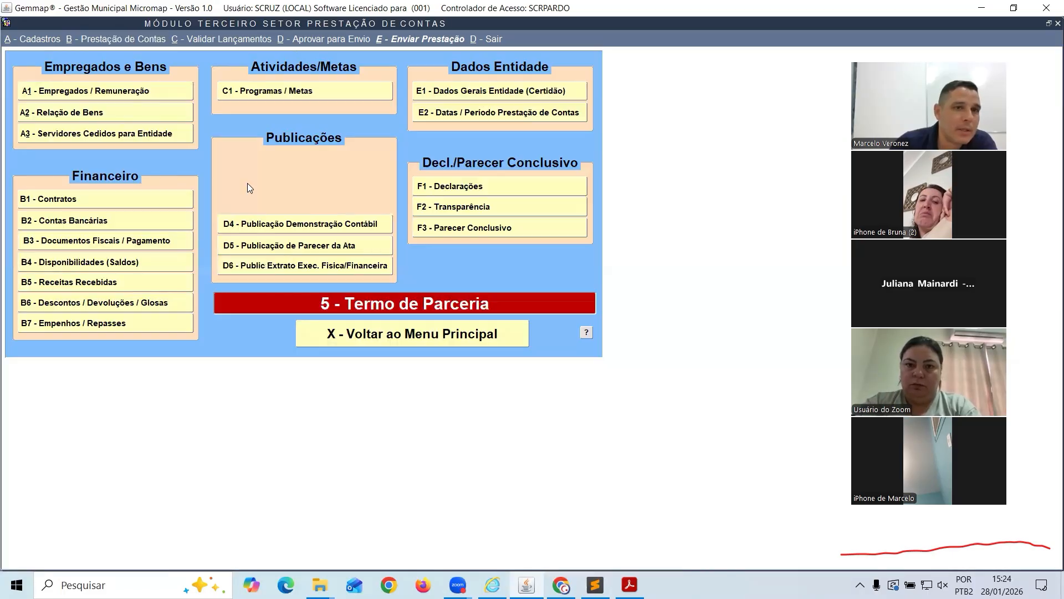
pyautogui.click(63, 89)
pyautogui.click(610, 372)
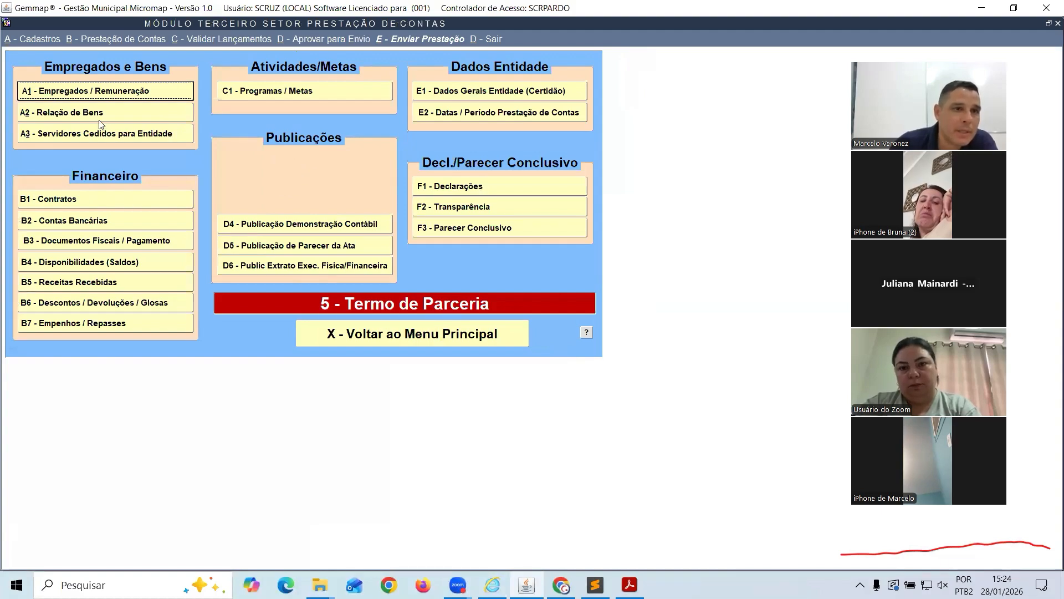
pyautogui.click(76, 95)
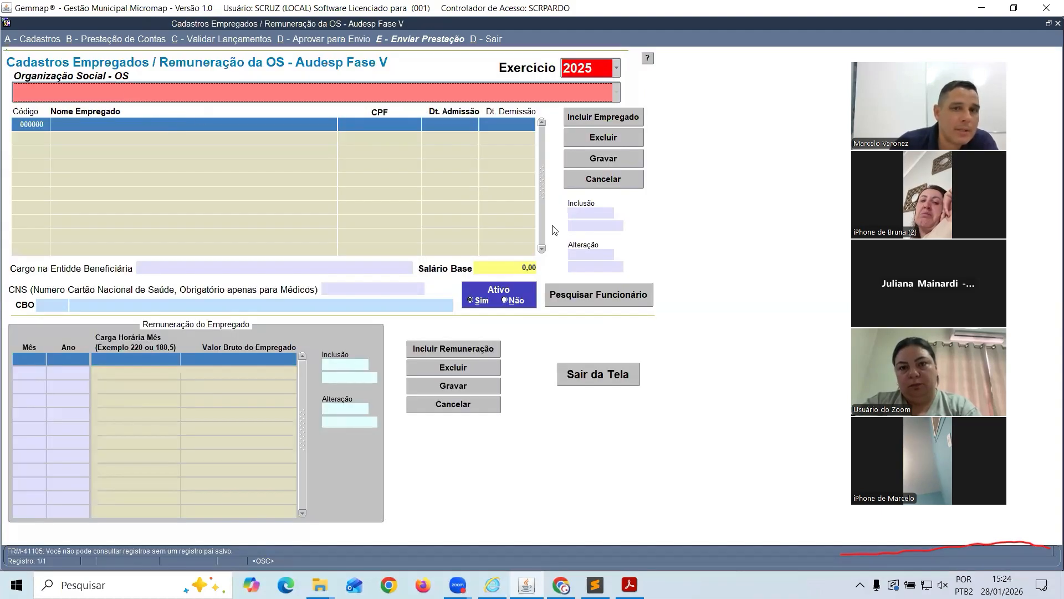
pyautogui.click(593, 372)
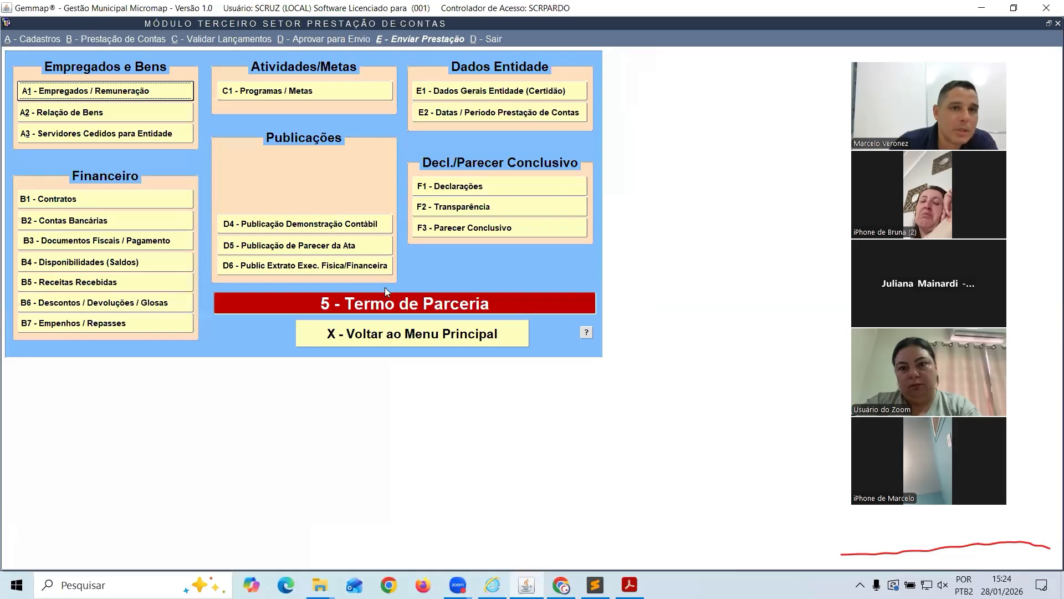
# Go back to the main screen and open the Termo de Fomento accountability module
pyautogui.click(378, 334)
pyautogui.click(98, 37)
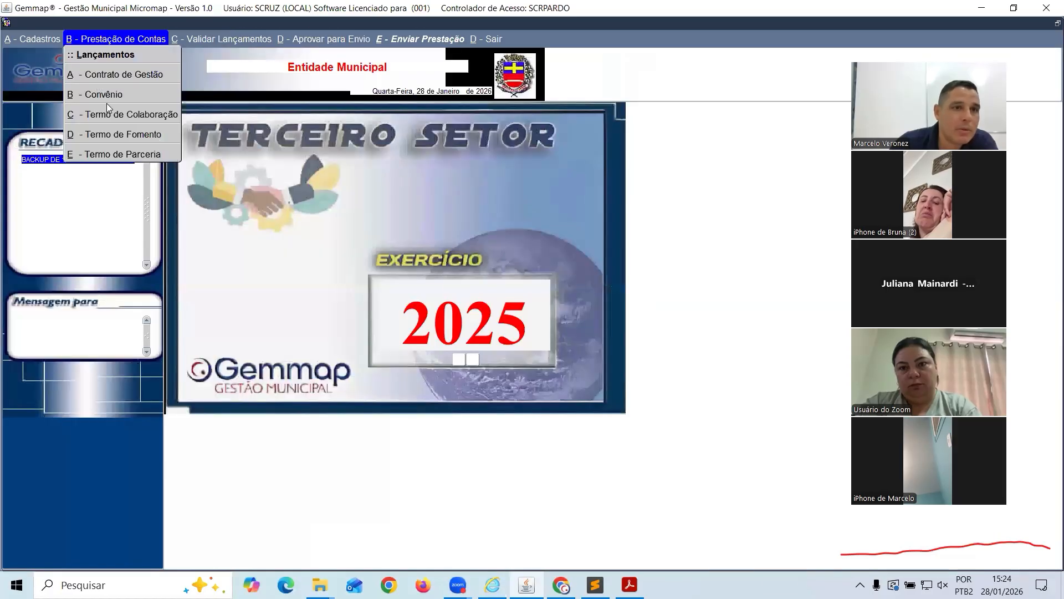
pyautogui.click(133, 135)
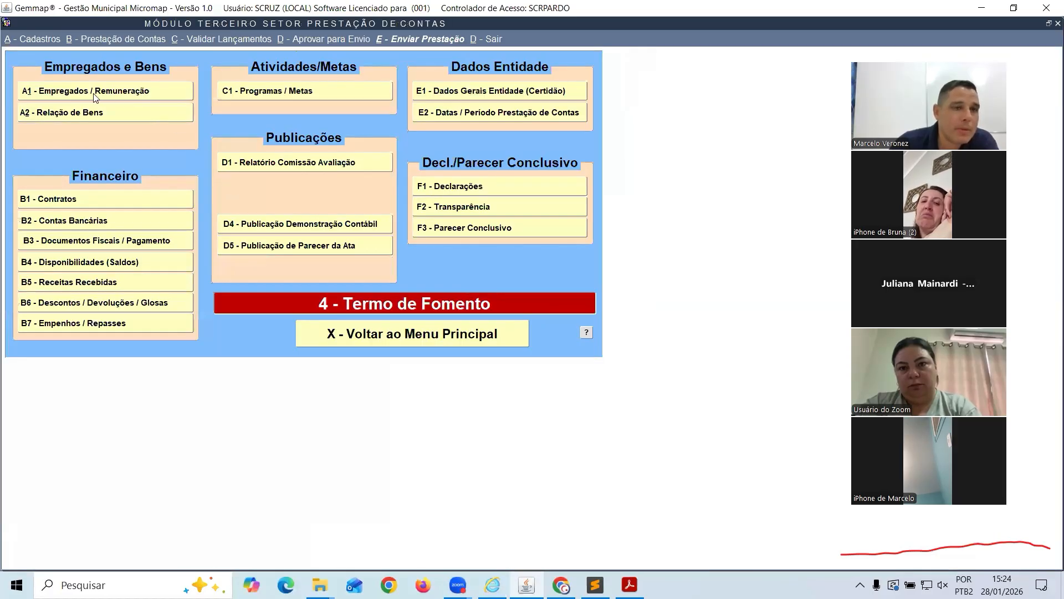
# Review the Termo de Fomento A1 employees, B1 contracts and B7 commitments/transfers registers
pyautogui.click(53, 92)
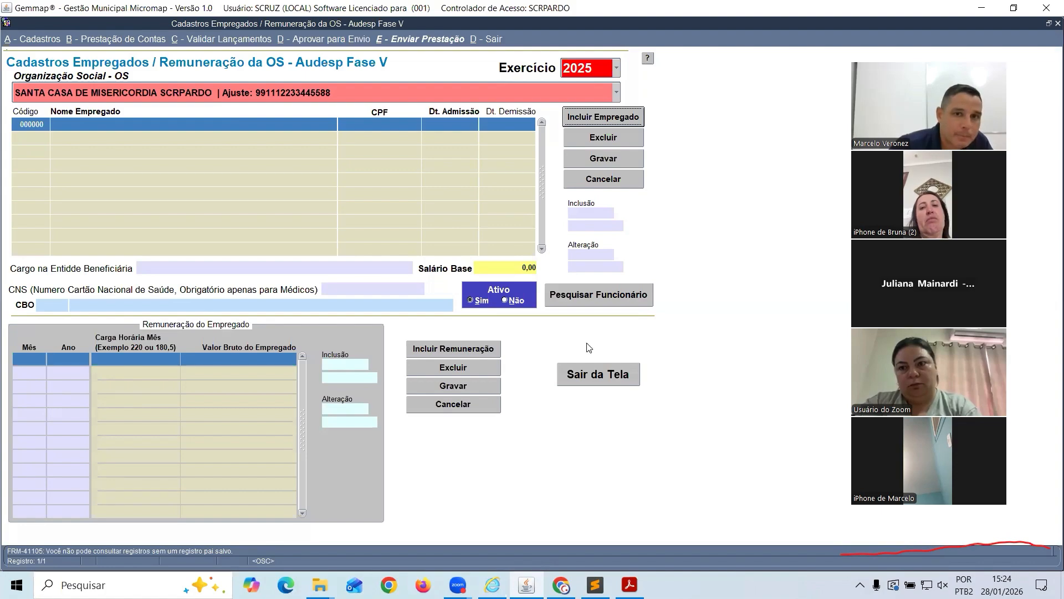
pyautogui.click(598, 373)
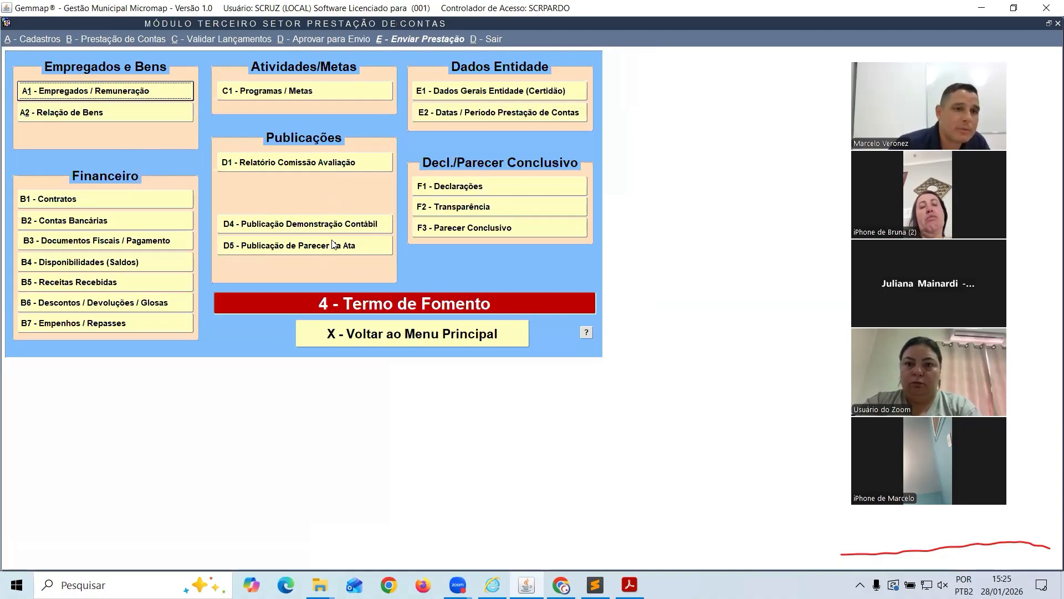
pyautogui.click(151, 199)
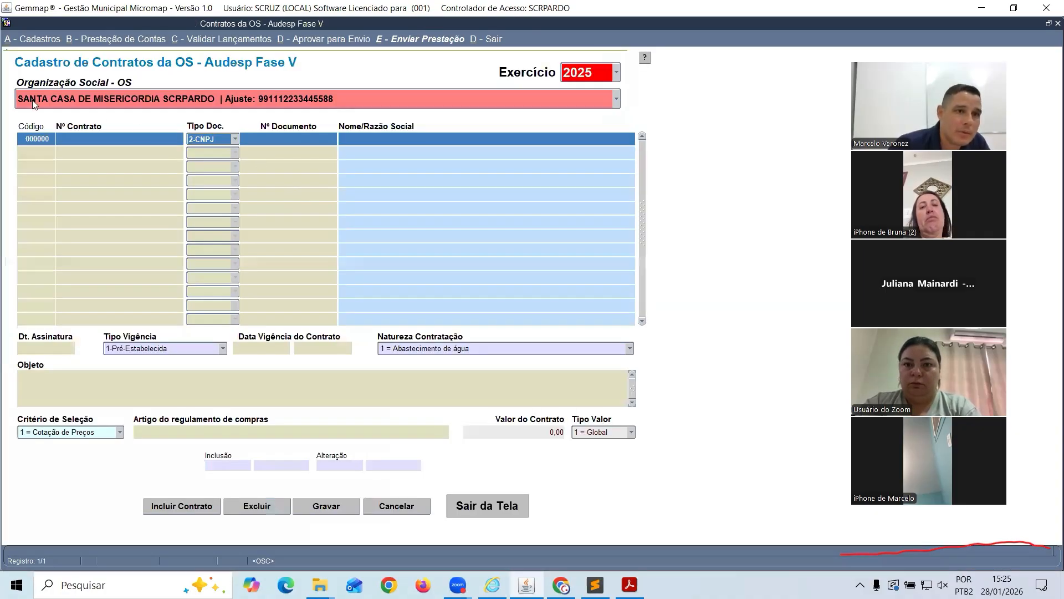
pyautogui.click(487, 506)
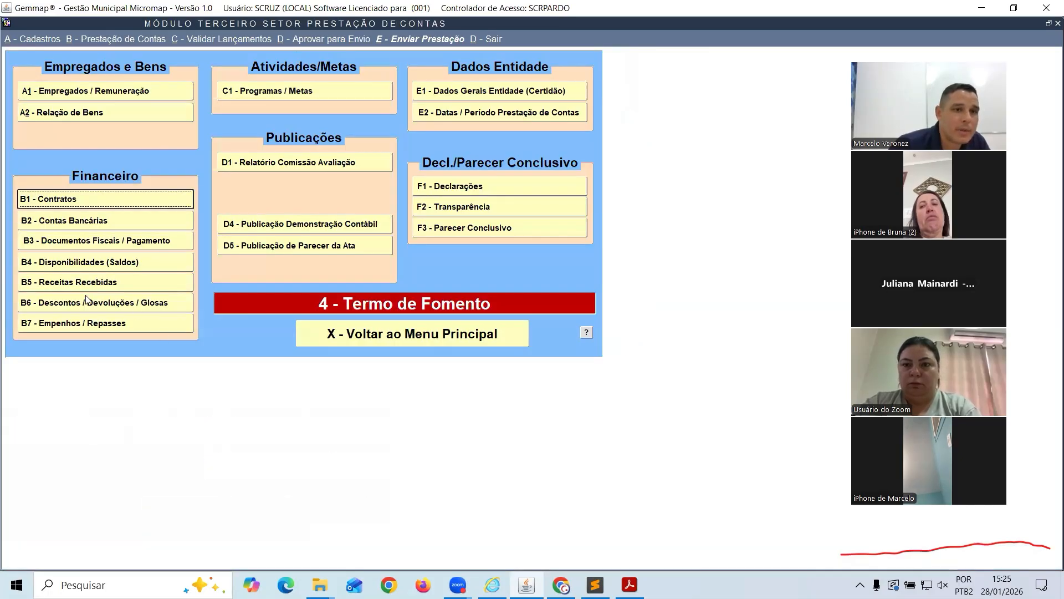
pyautogui.click(77, 322)
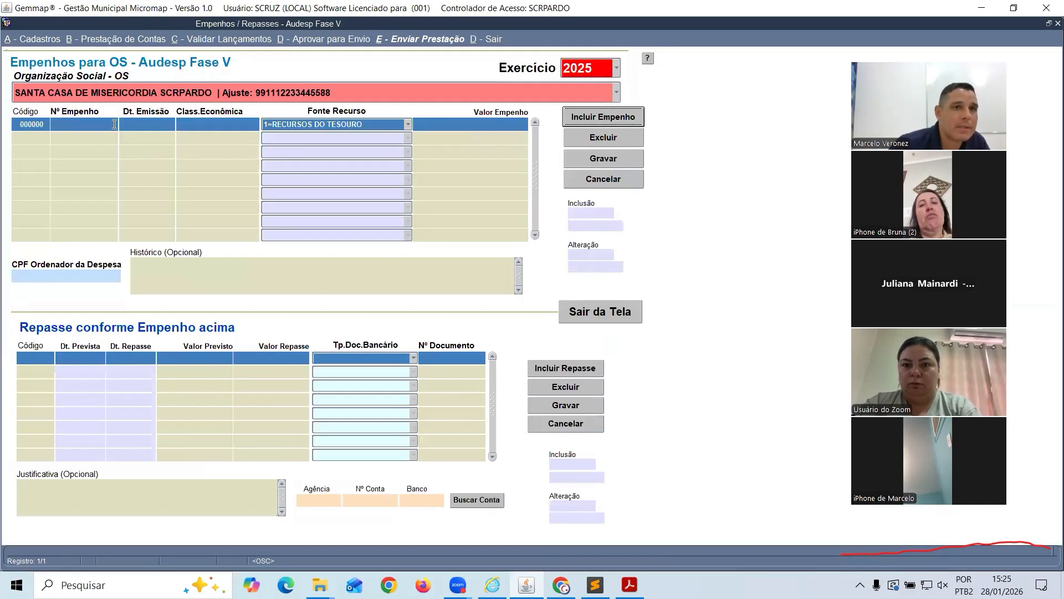
pyautogui.click(579, 310)
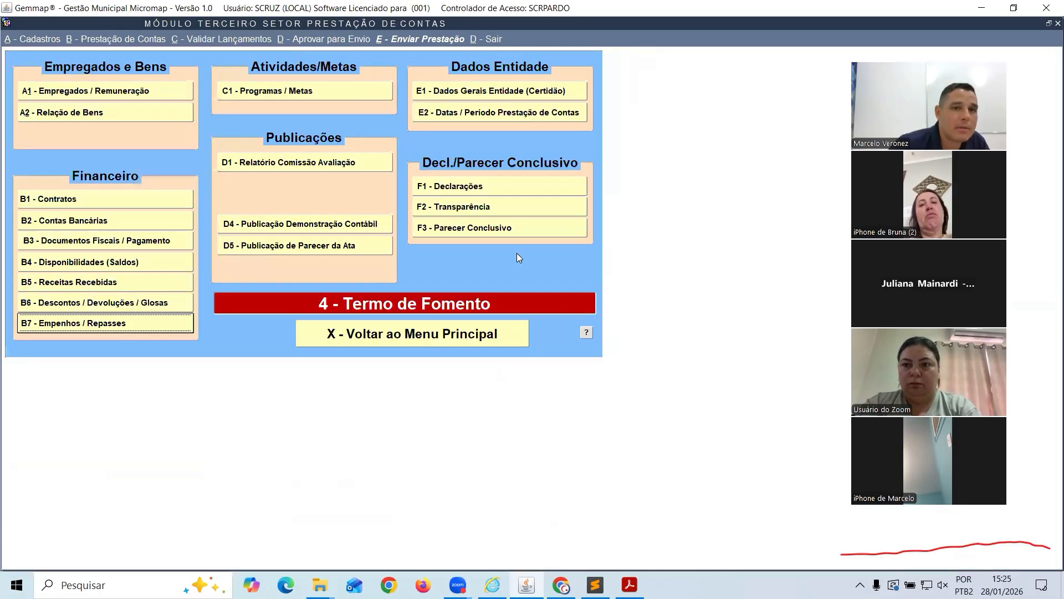
# Return to the Terceiro Setor main screen and bring the JSON file in Sublime Text forward
pyautogui.click(417, 335)
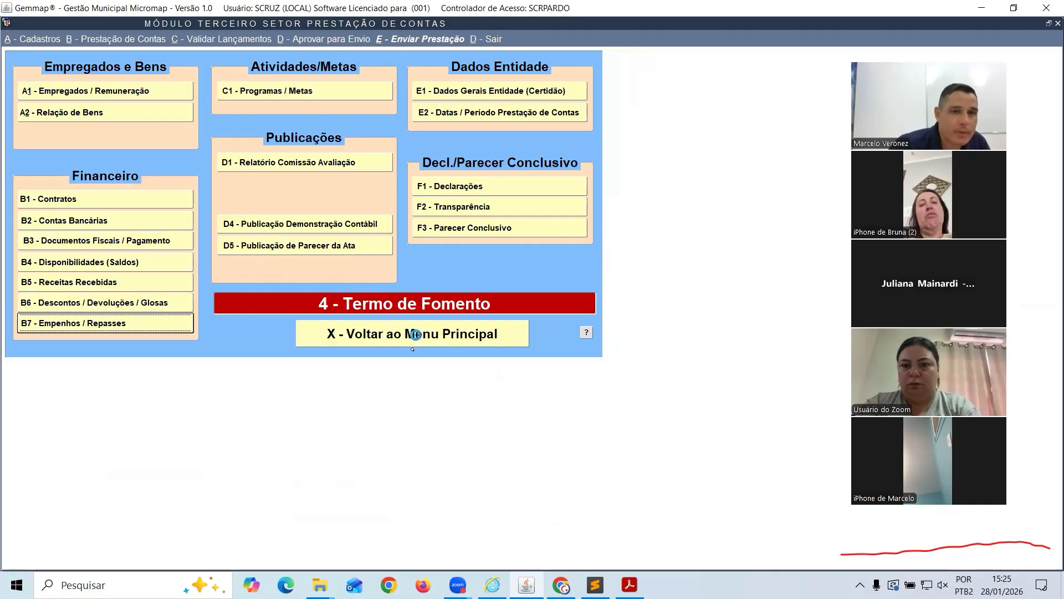
pyautogui.click(121, 40)
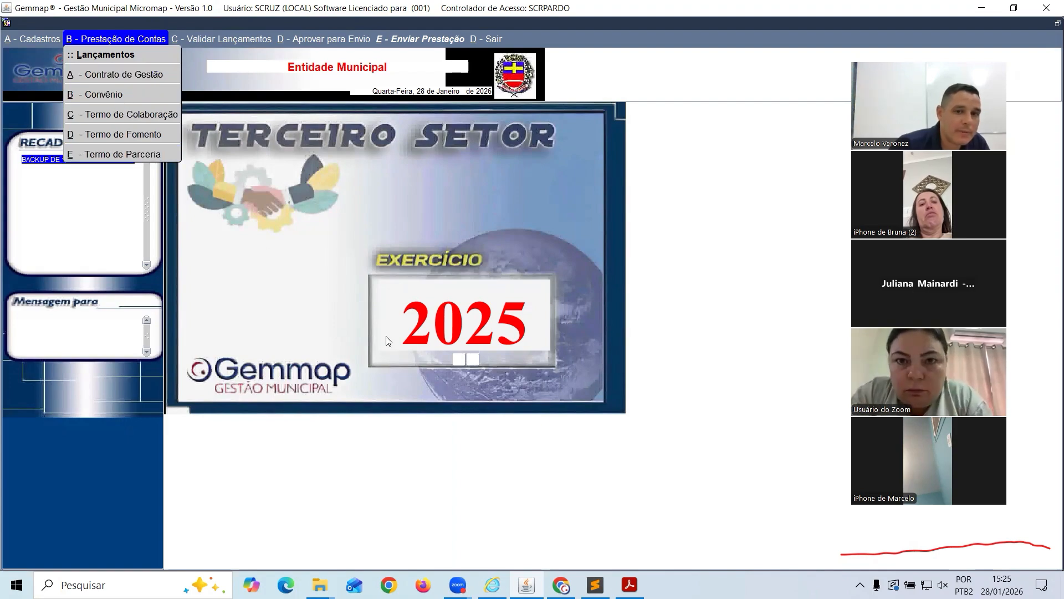
pyautogui.click(595, 585)
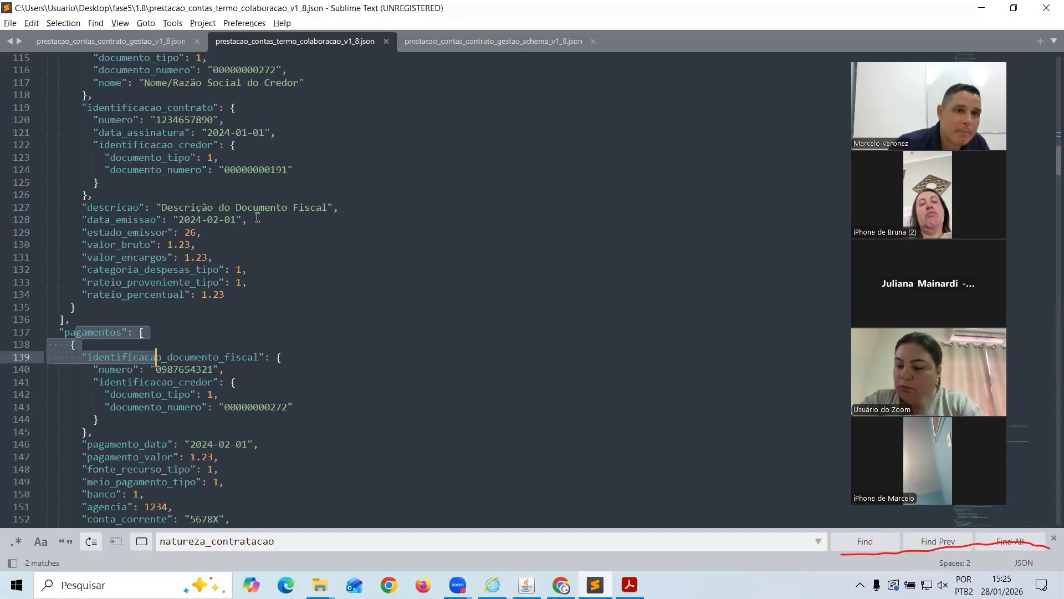
# Jump to the top of the Termo de Colaboração JSON and scroll through it, then return to Gemmap
pyautogui.scroll(2, 250, 210)
pyautogui.click(236, 205)
pyautogui.hotkey('ctrl', 'Home')
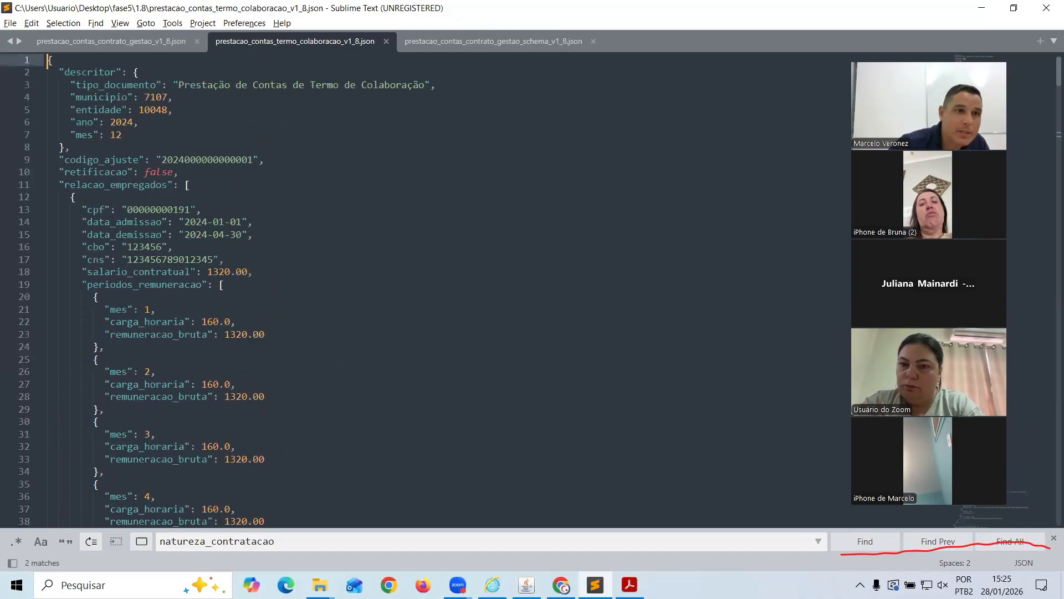
pyautogui.scroll(-3, 242, 182)
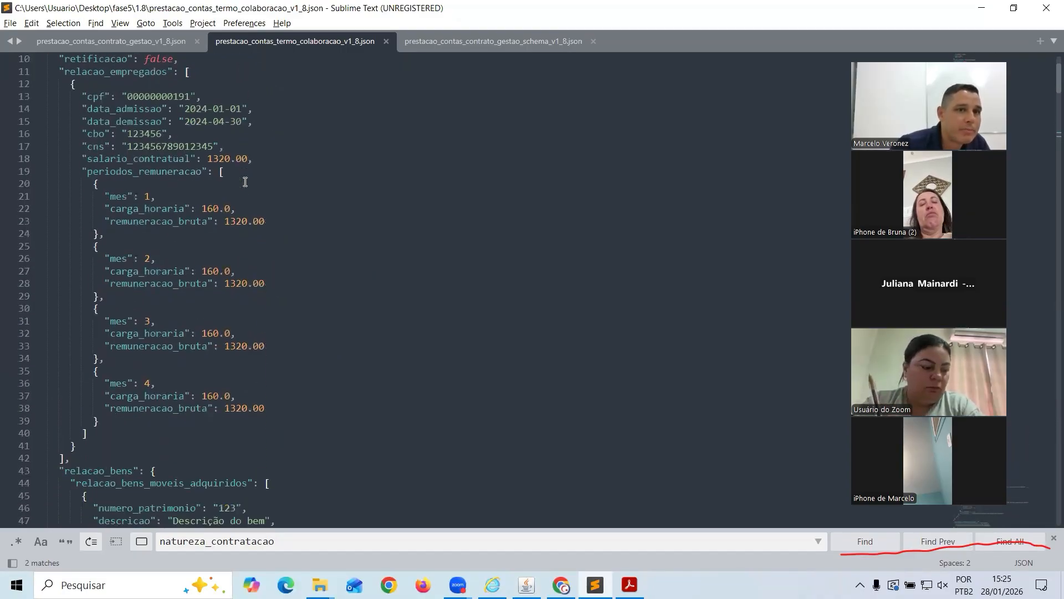
pyautogui.scroll(2, 245, 181)
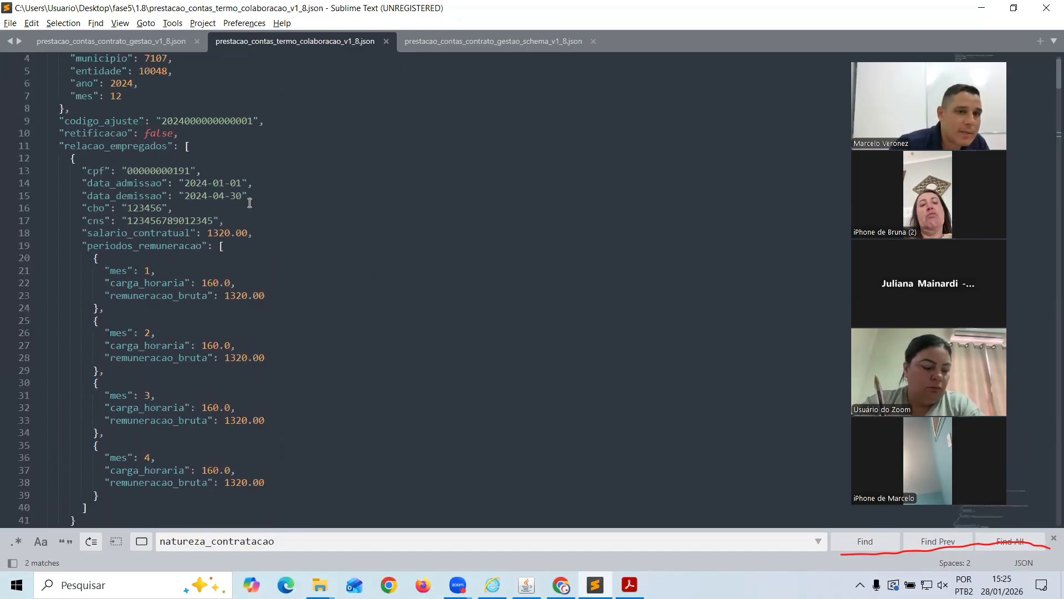
pyautogui.scroll(-7, 166, 107)
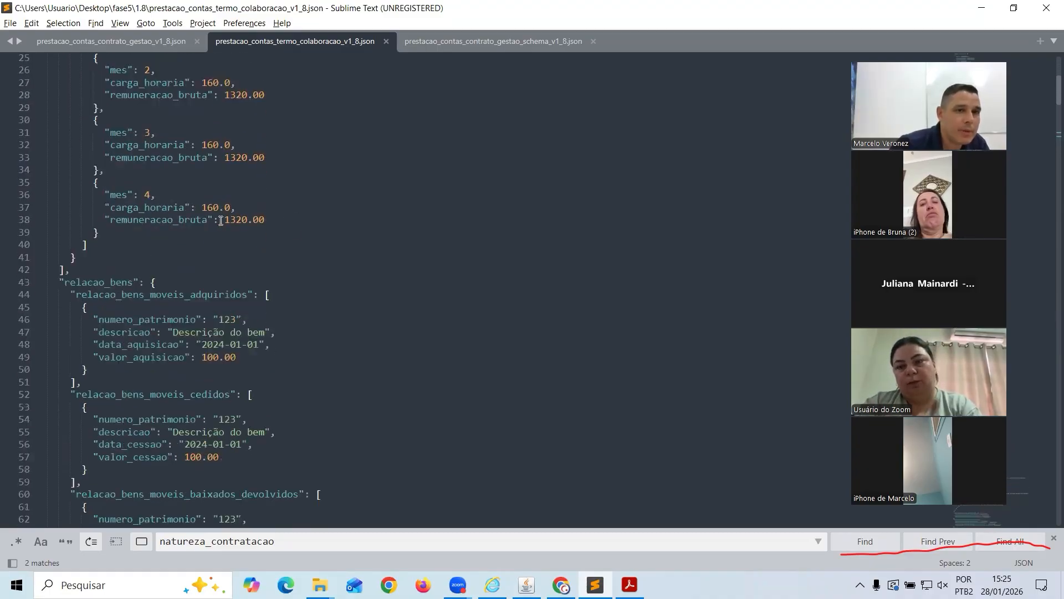
pyautogui.scroll(7, 258, 213)
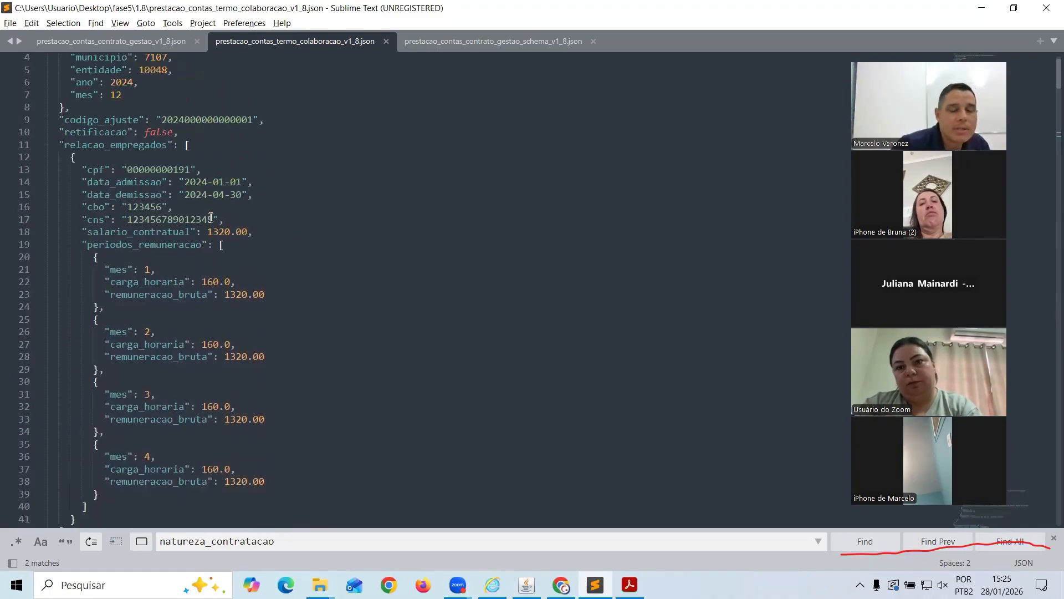
pyautogui.hotkey('alt', 'Tab')
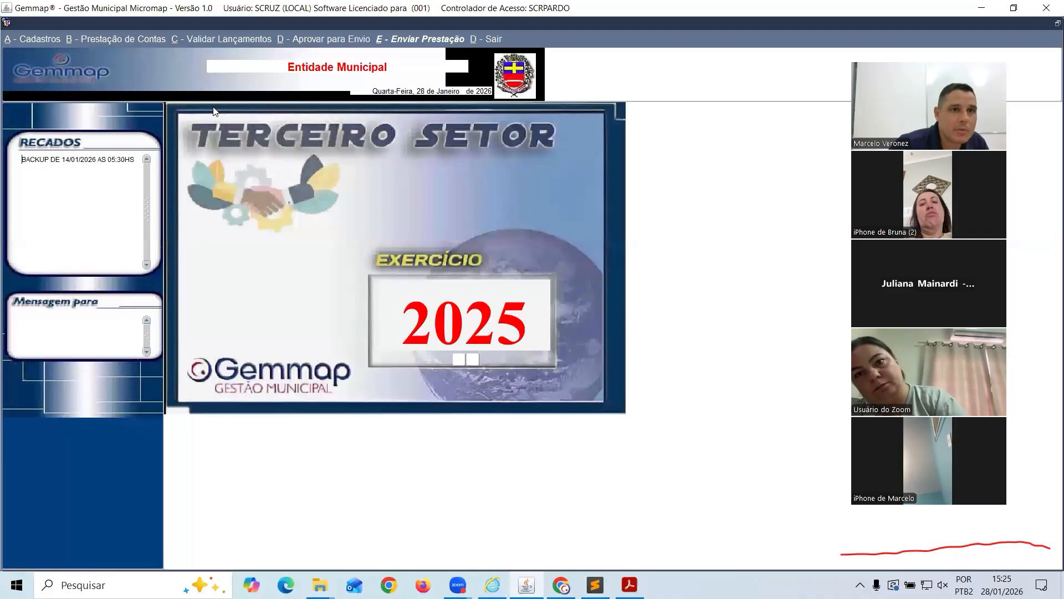
# Browse the C - Validar Lançamentos menu's validation options for each agreement type
pyautogui.click(183, 38)
pyautogui.moveTo(119, 39)
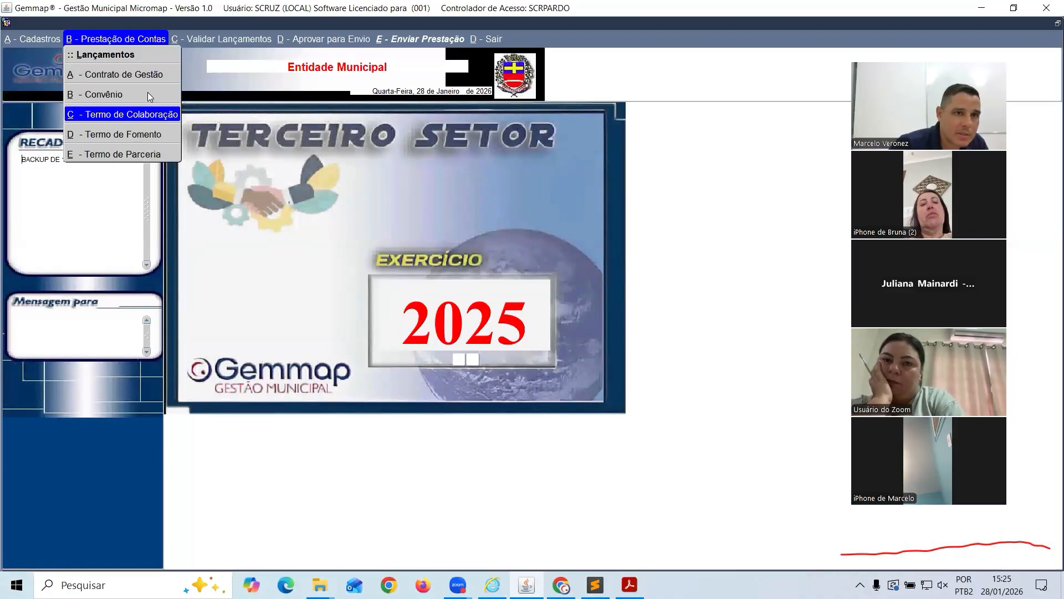
pyautogui.moveTo(204, 41)
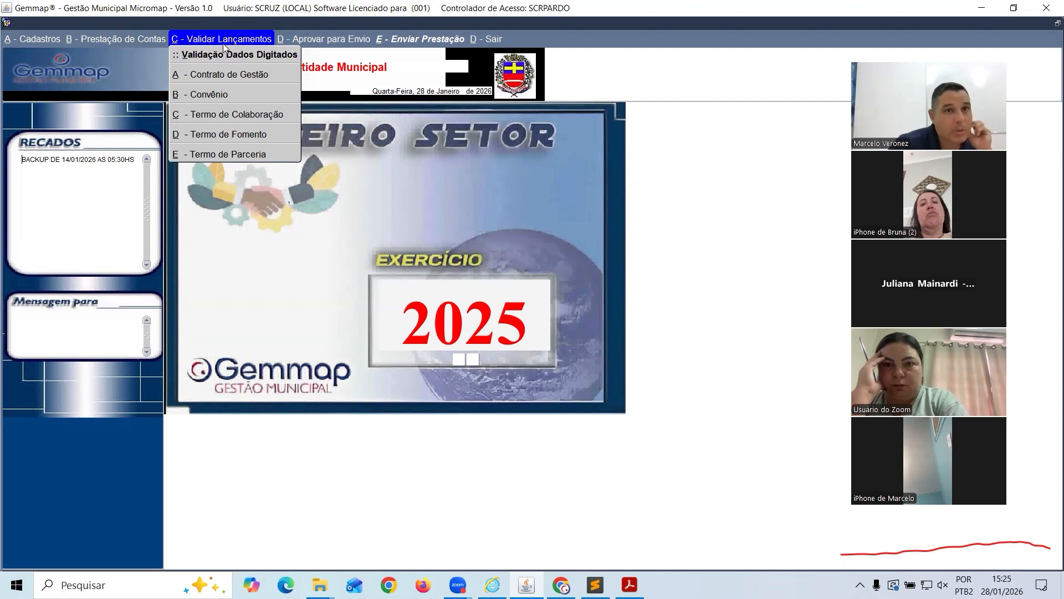
pyautogui.moveTo(409, 40)
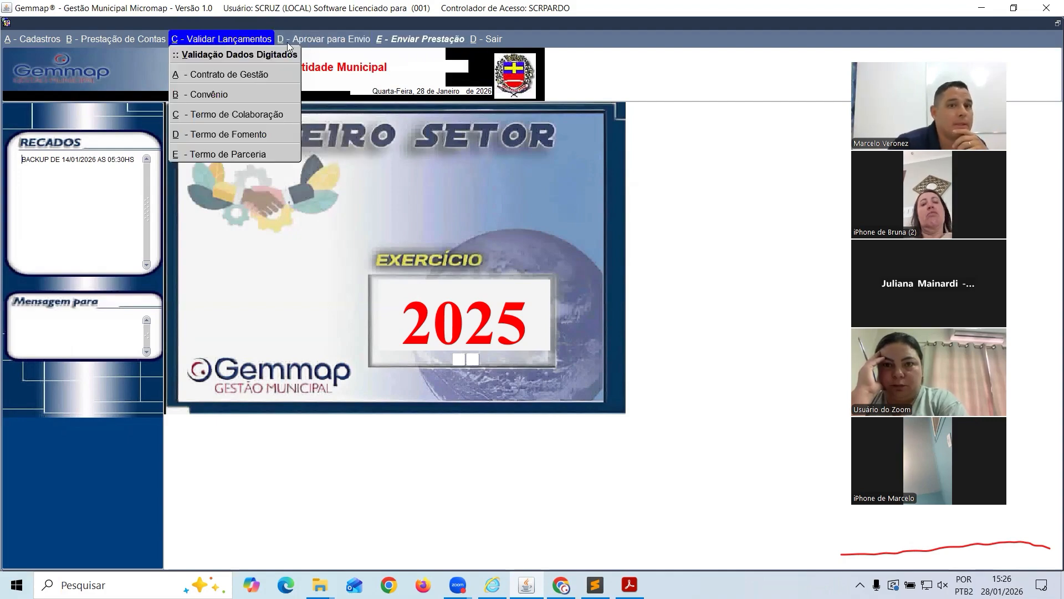
pyautogui.moveTo(309, 43)
pyautogui.moveTo(246, 44)
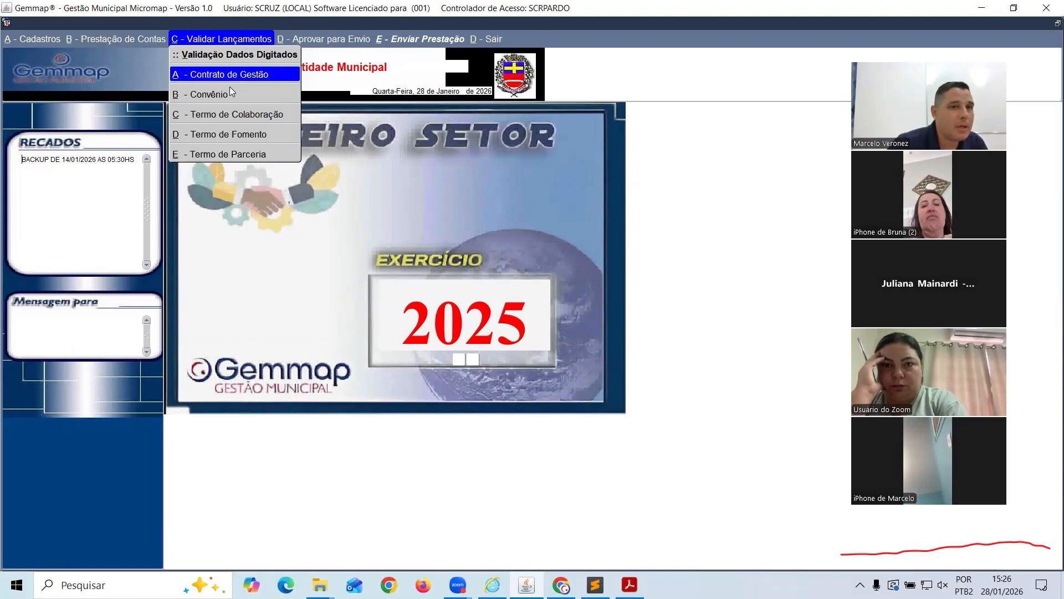
# Open the Termo de Colaboração validation checklist and select the APAE organisation
pyautogui.click(221, 119)
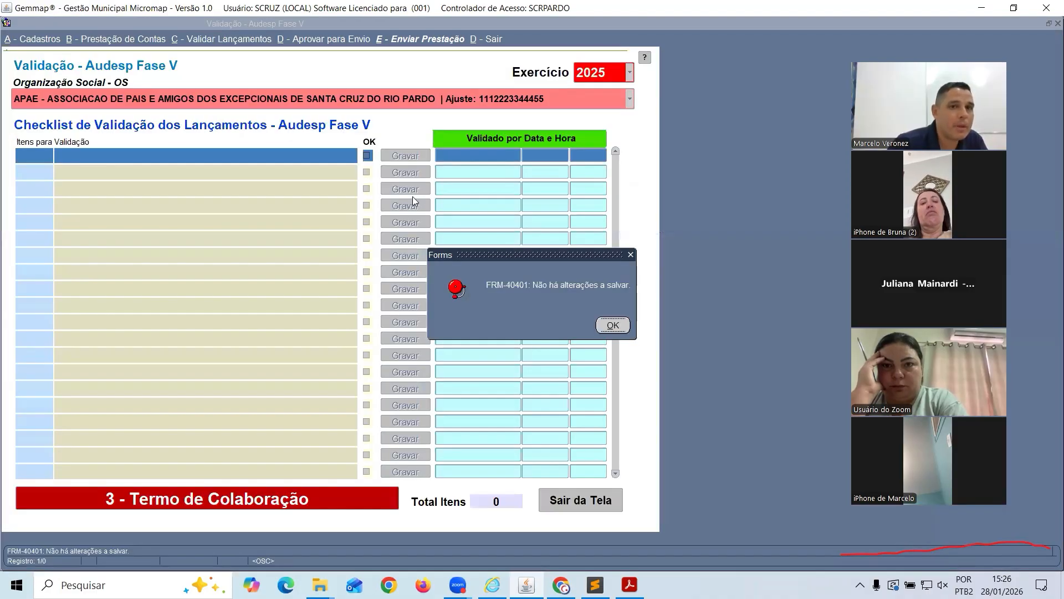
pyautogui.click(611, 325)
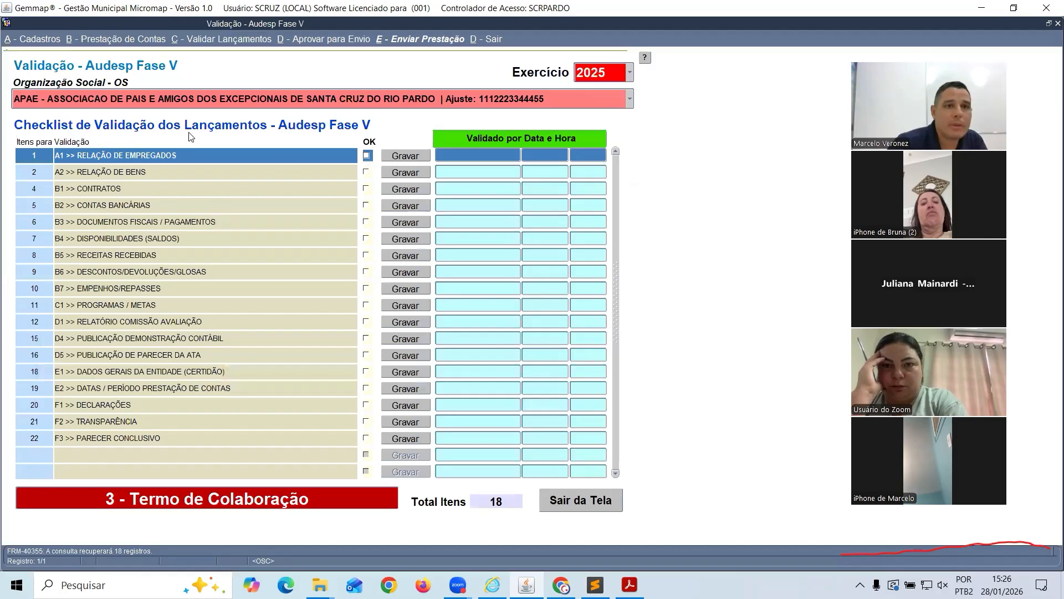
pyautogui.click(64, 102)
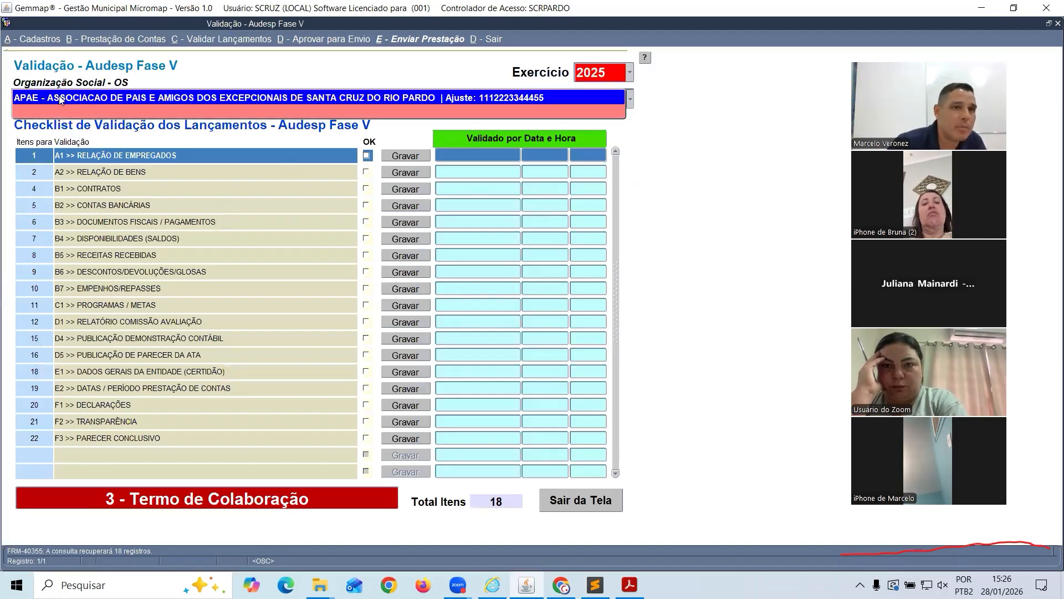
pyautogui.click(44, 100)
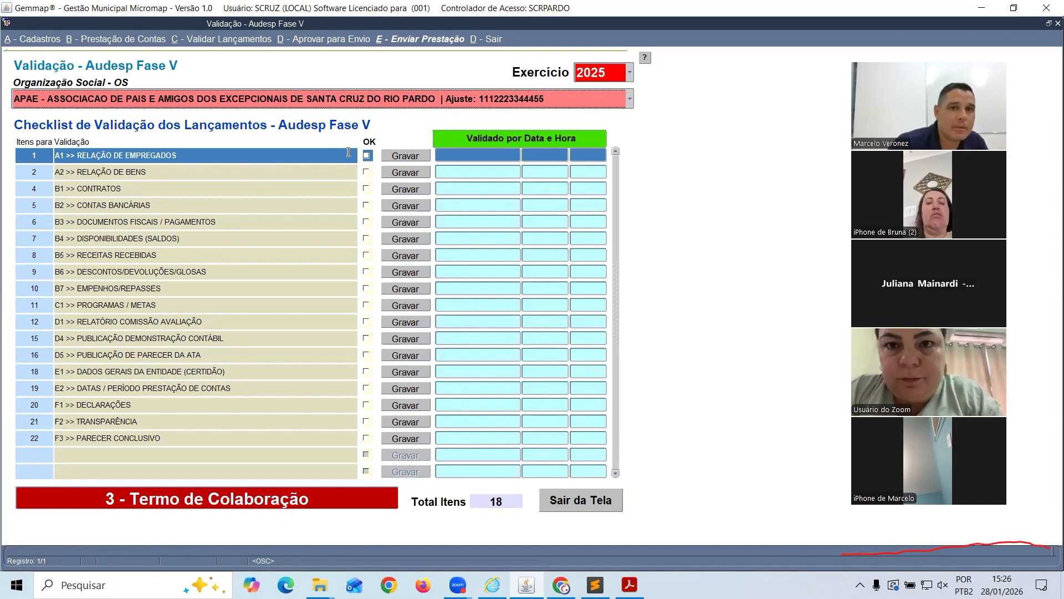
# Mark item A1 Relação de Empregados as OK and save the validation, confirming with Sim
pyautogui.click(367, 156)
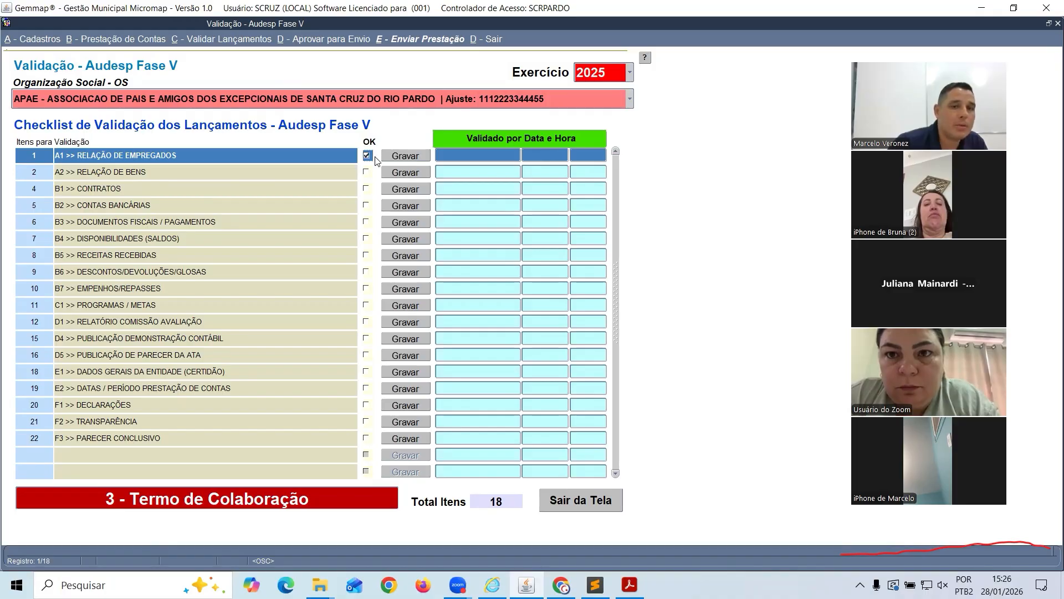
pyautogui.click(416, 157)
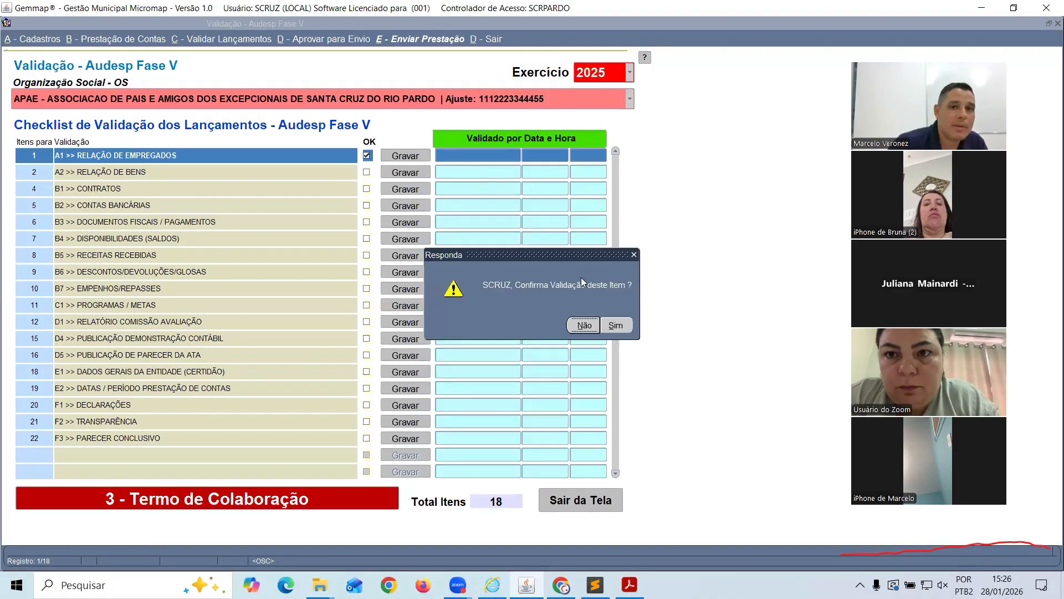
pyautogui.click(617, 326)
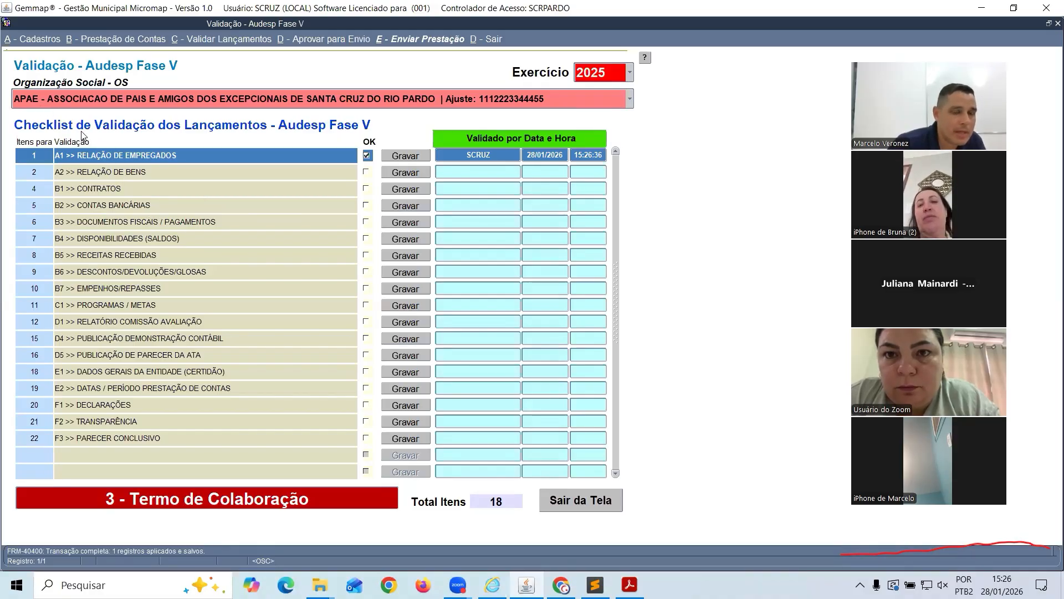
# Mark items A2 Relação de Bens, B1 Contratos and B2 Contas Bancárias OK, saving and confirming each
pyautogui.click(105, 206)
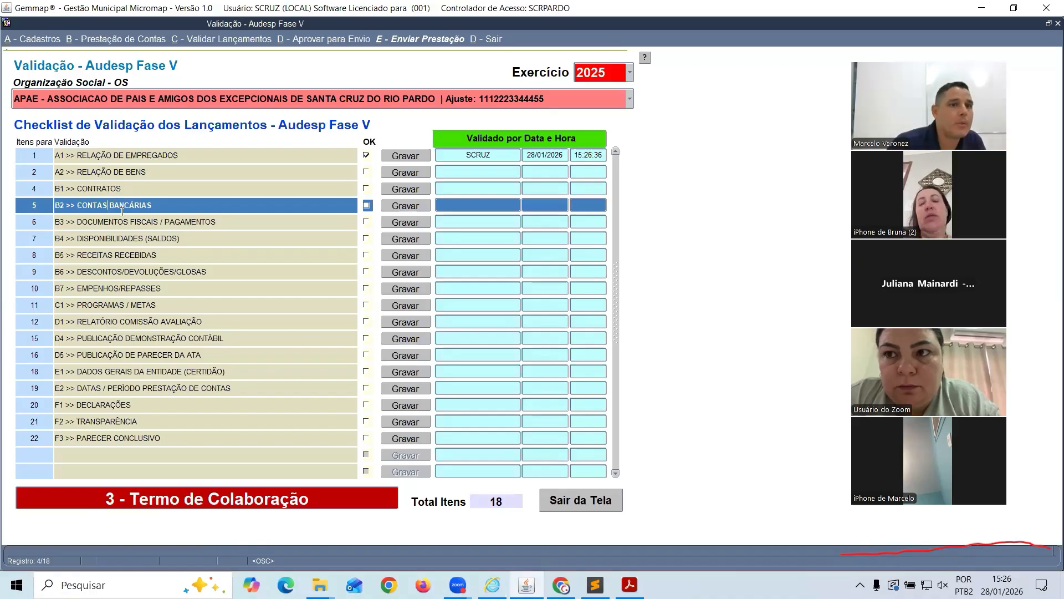
pyautogui.click(140, 289)
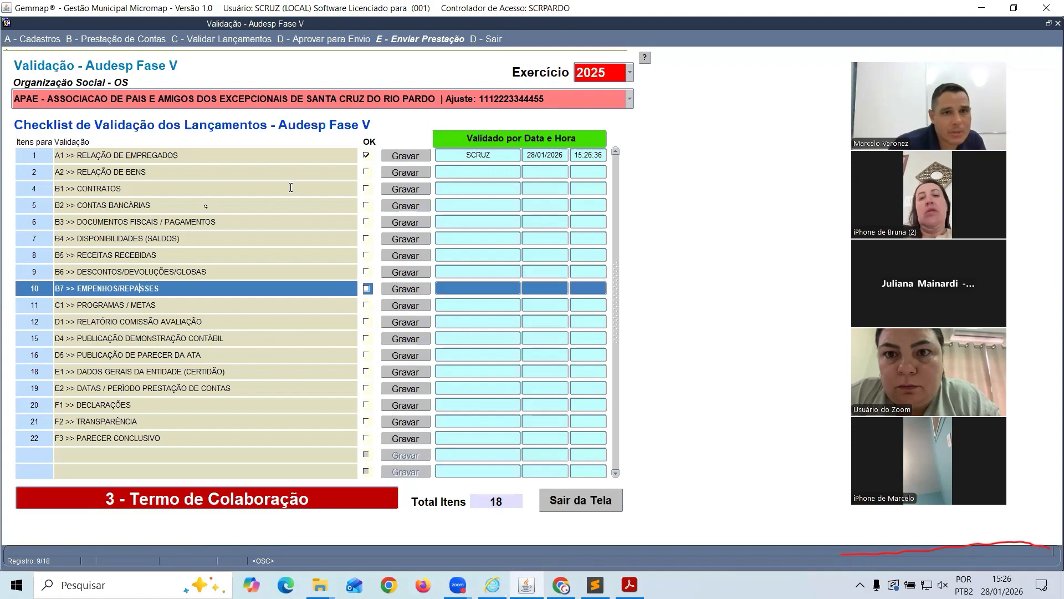
pyautogui.click(365, 172)
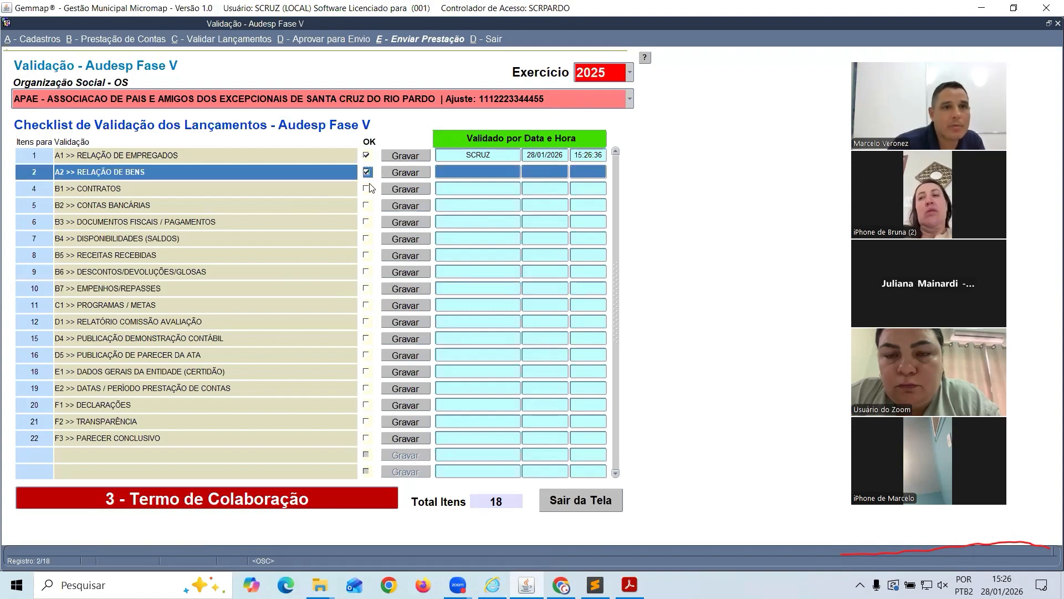
pyautogui.click(409, 174)
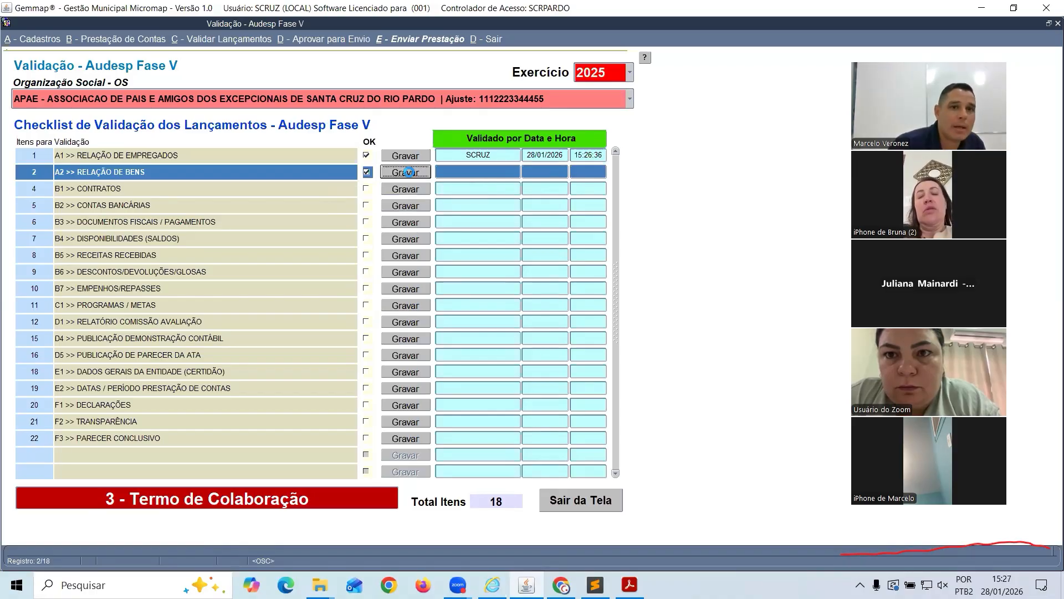
pyautogui.click(615, 326)
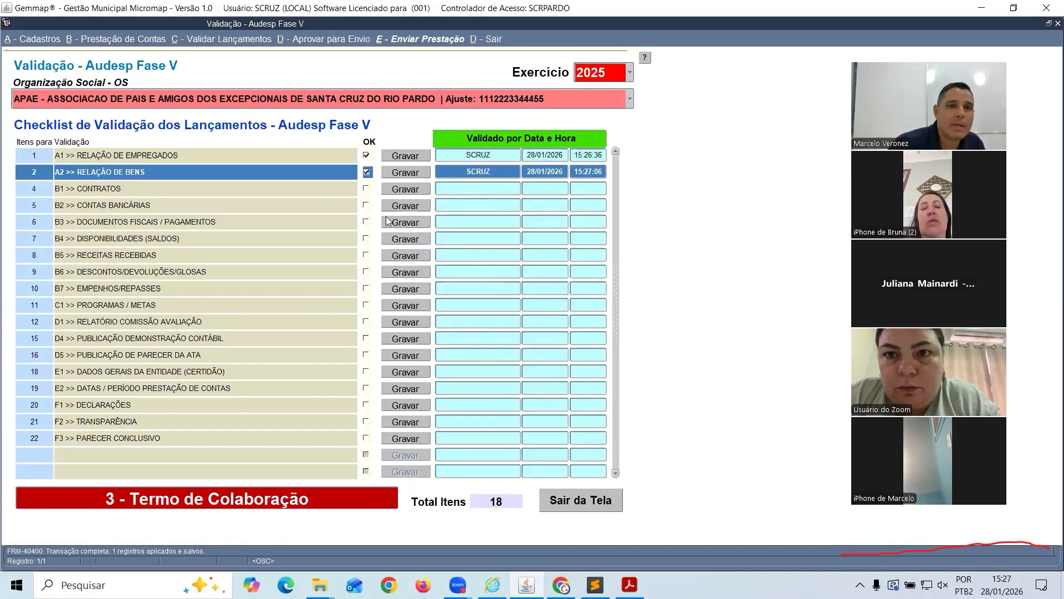
pyautogui.click(366, 188)
pyautogui.click(404, 189)
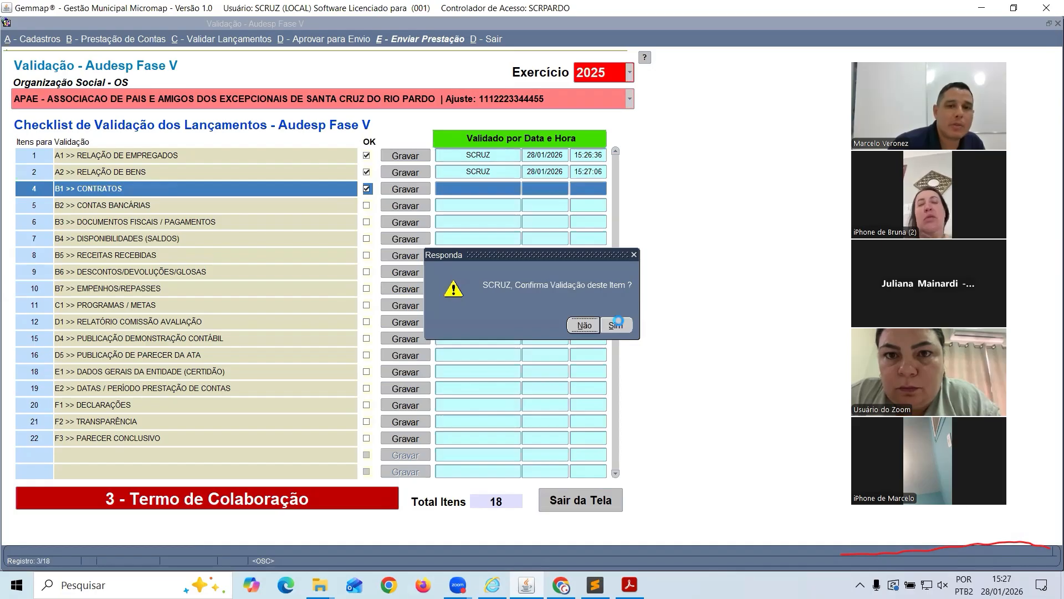
pyautogui.click(616, 324)
pyautogui.click(366, 205)
pyautogui.click(404, 206)
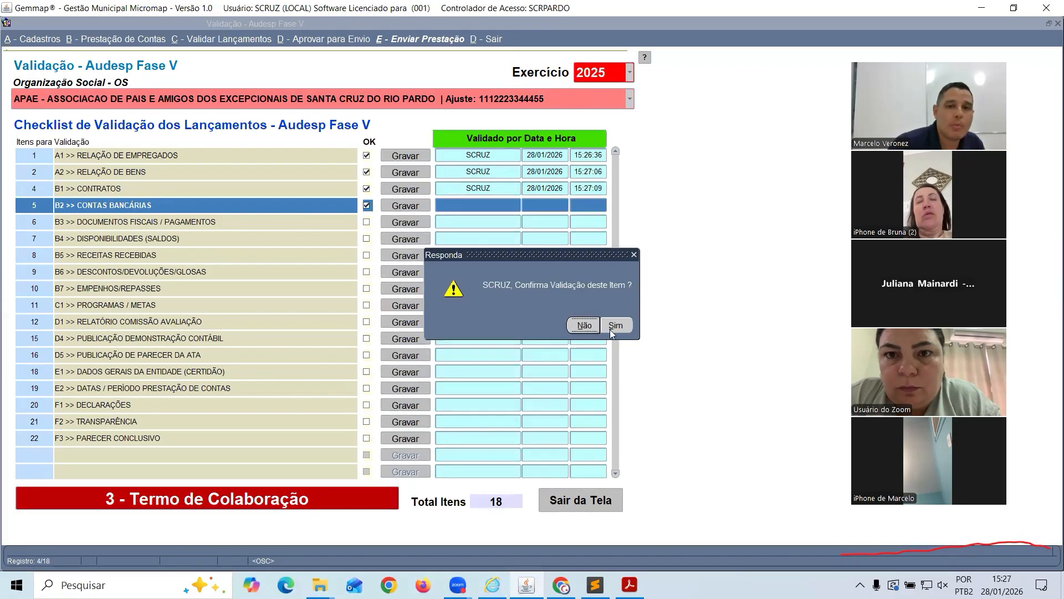
pyautogui.click(612, 327)
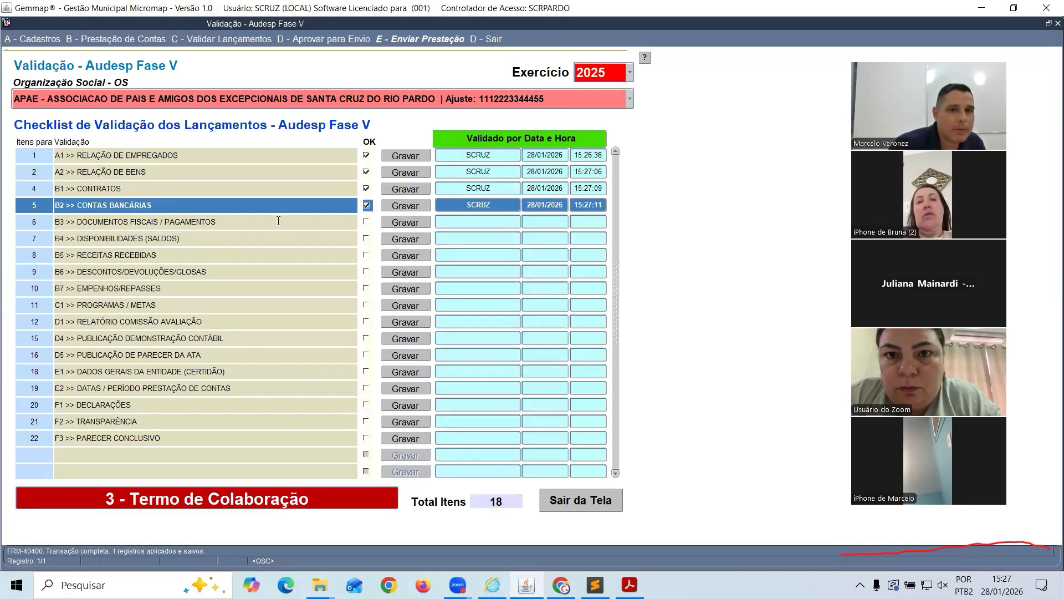
# Browse rows B3 to B5, then return to A2 Relação de Bens and select its text
pyautogui.click(152, 221)
pyautogui.click(146, 239)
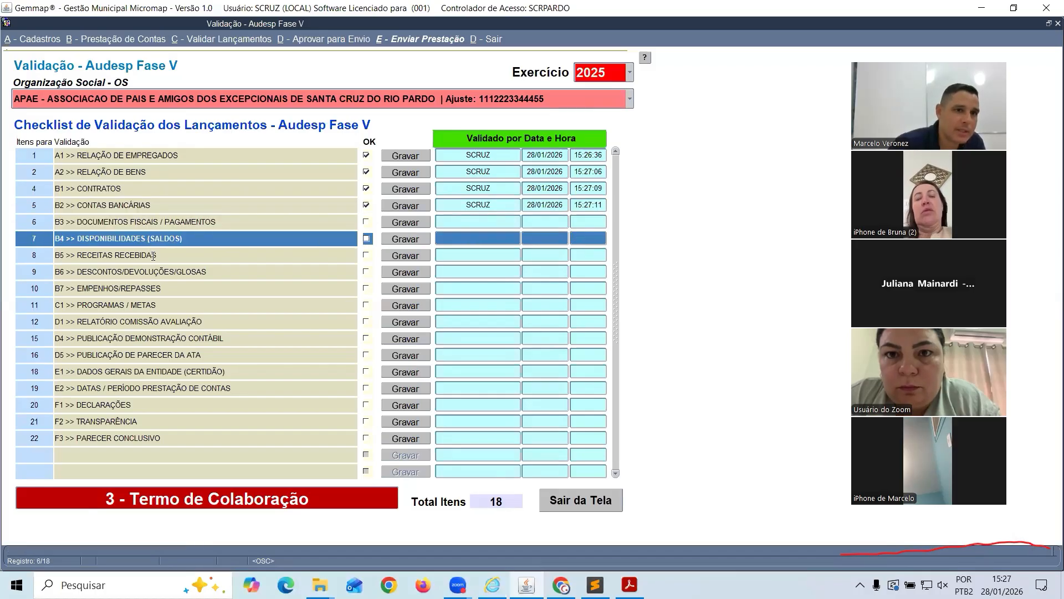
pyautogui.click(153, 255)
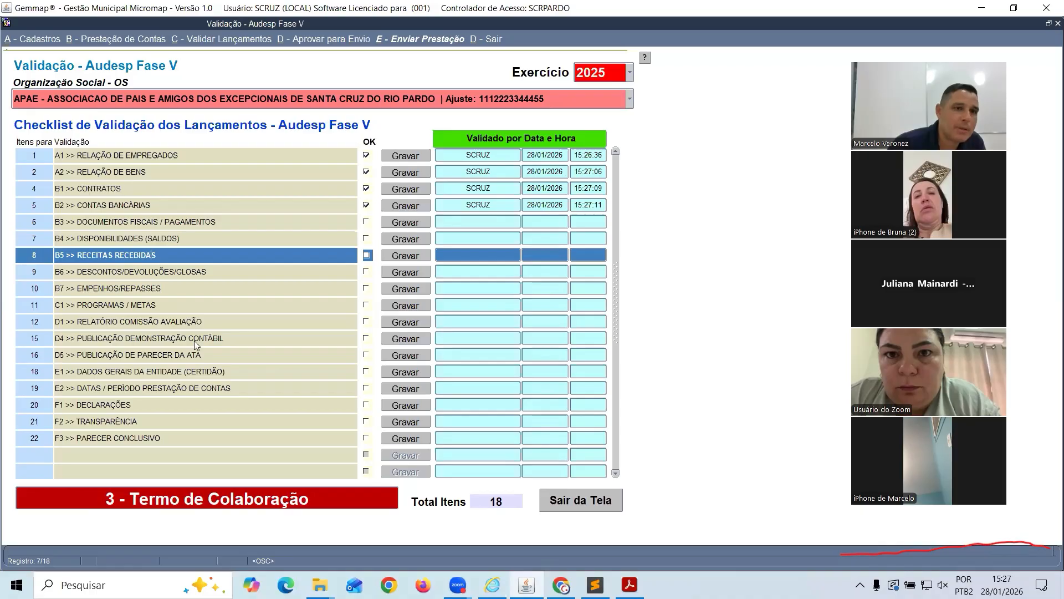
pyautogui.click(138, 156)
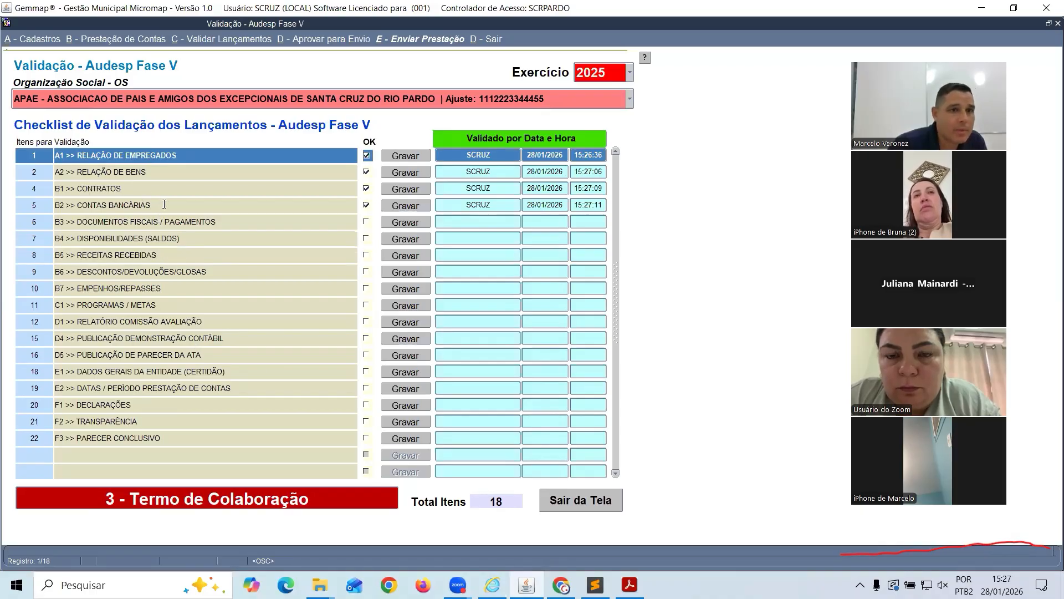
pyautogui.click(124, 169)
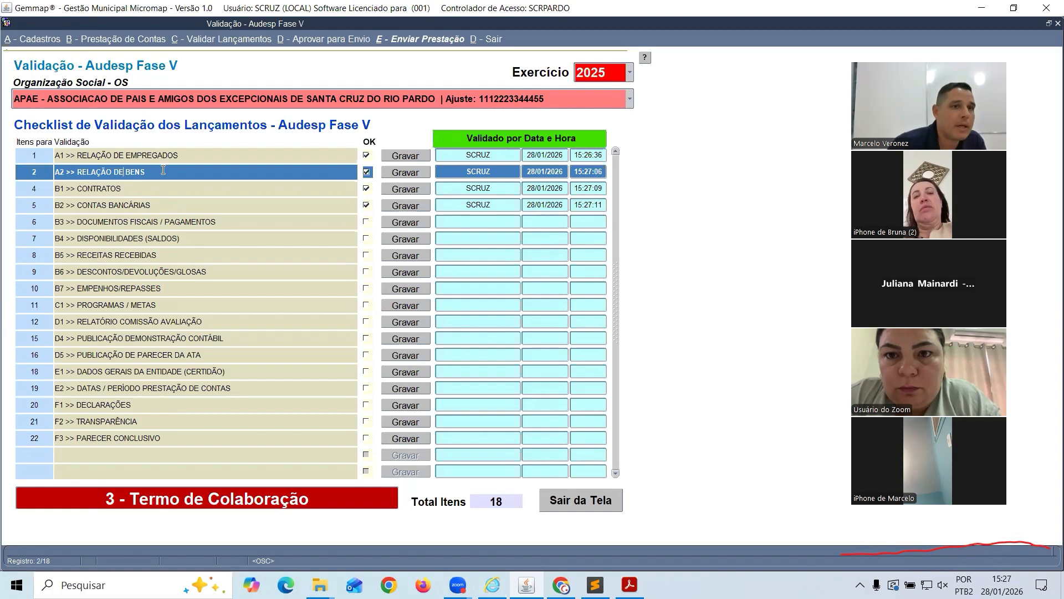
pyautogui.moveTo(160, 171); pyautogui.dragTo(63, 171)
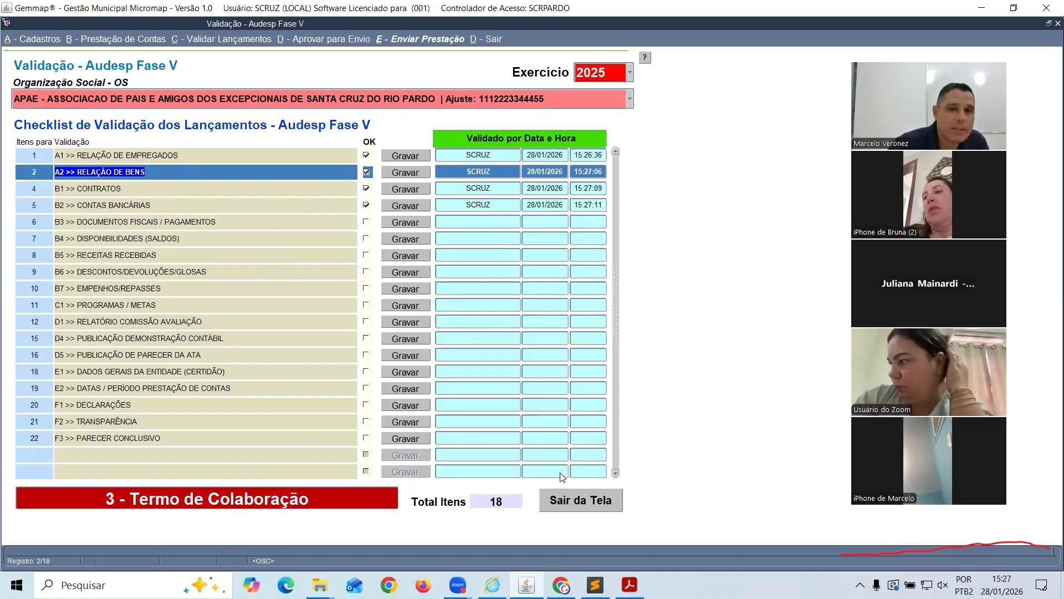
# Exit the validation checklist and open D - Aprovar para Envio > C - Termo de Colaboração
pyautogui.click(581, 500)
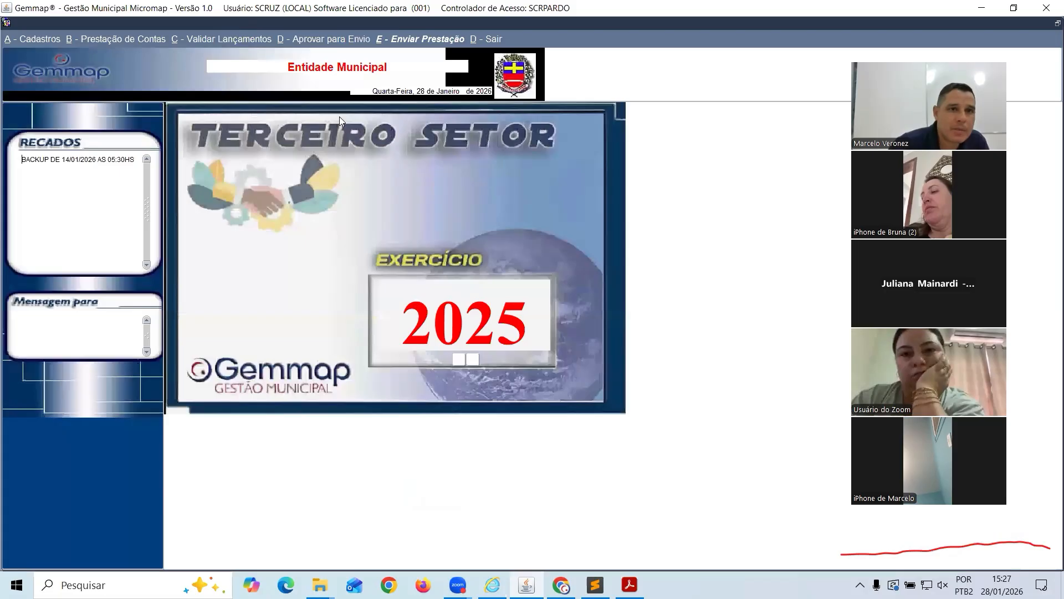
pyautogui.click(240, 40)
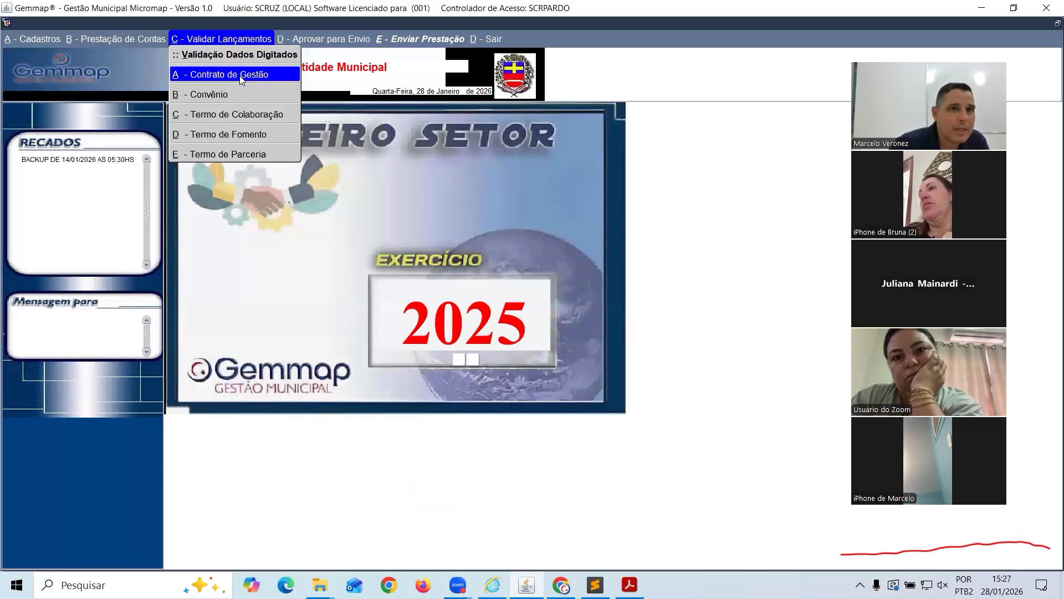
pyautogui.moveTo(316, 40)
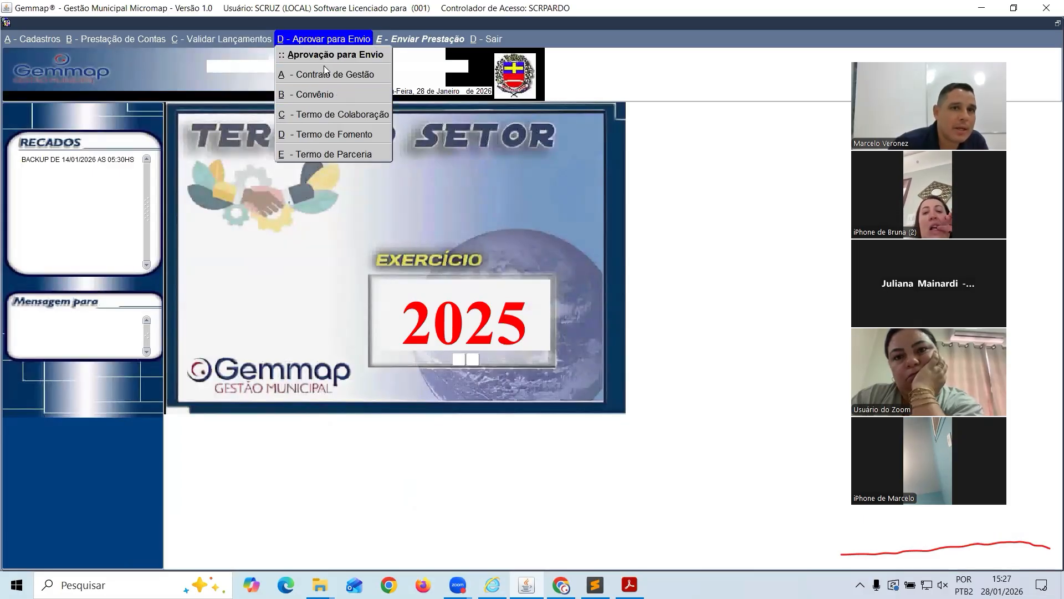
pyautogui.click(330, 115)
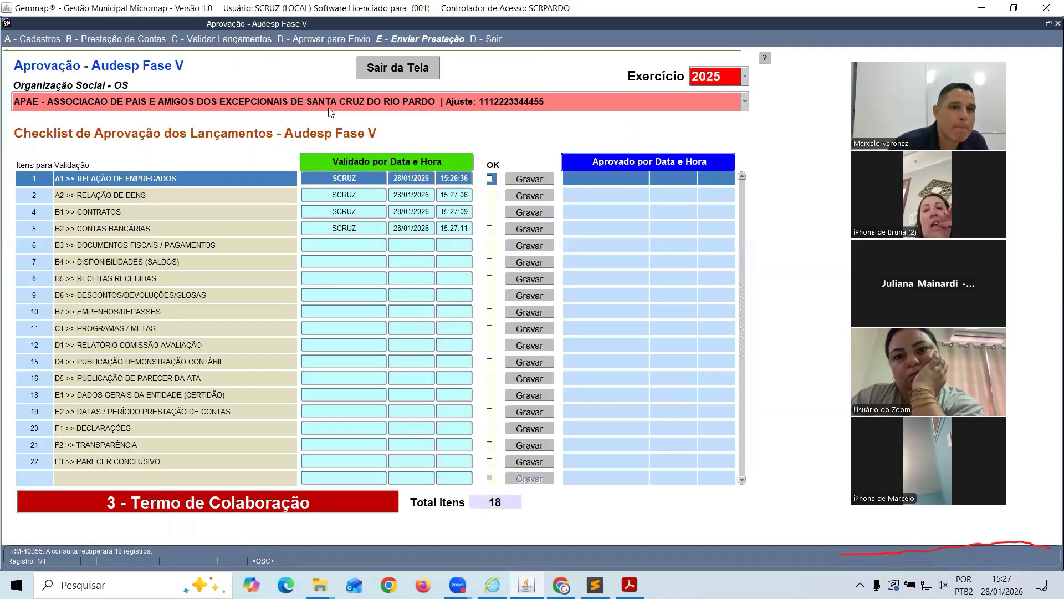
# Review the checklist rows, then approve item A1 Relação de Empregados, confirming with Sim
pyautogui.click(151, 194)
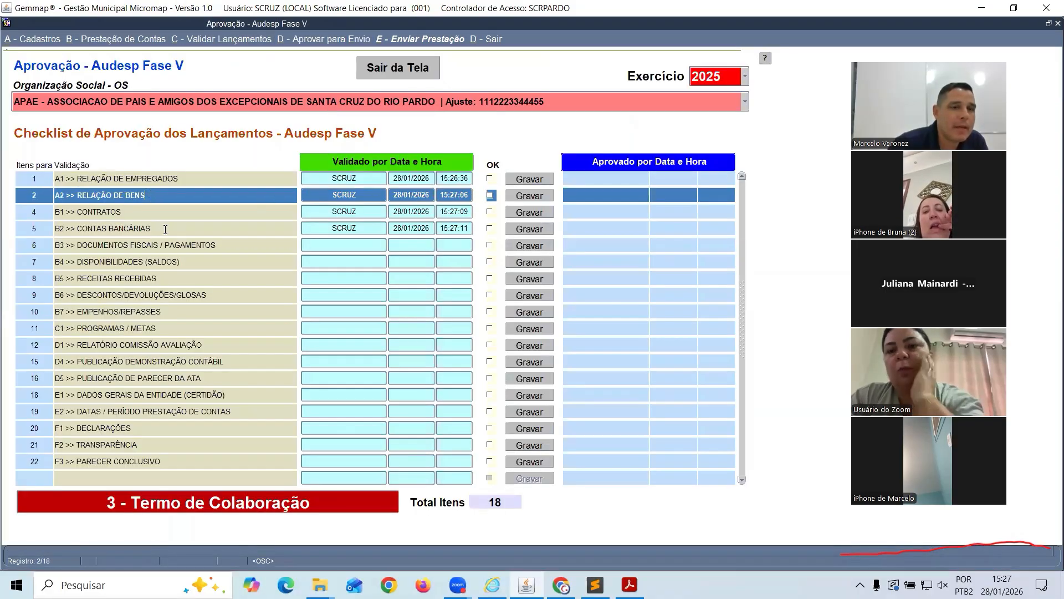
pyautogui.click(146, 214)
pyautogui.click(146, 228)
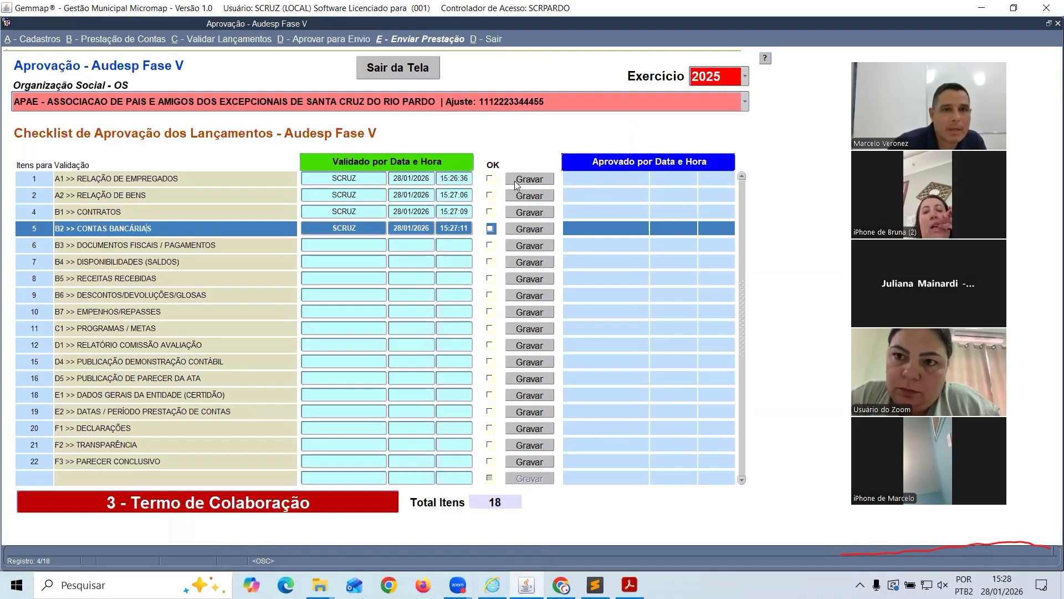
pyautogui.click(184, 178)
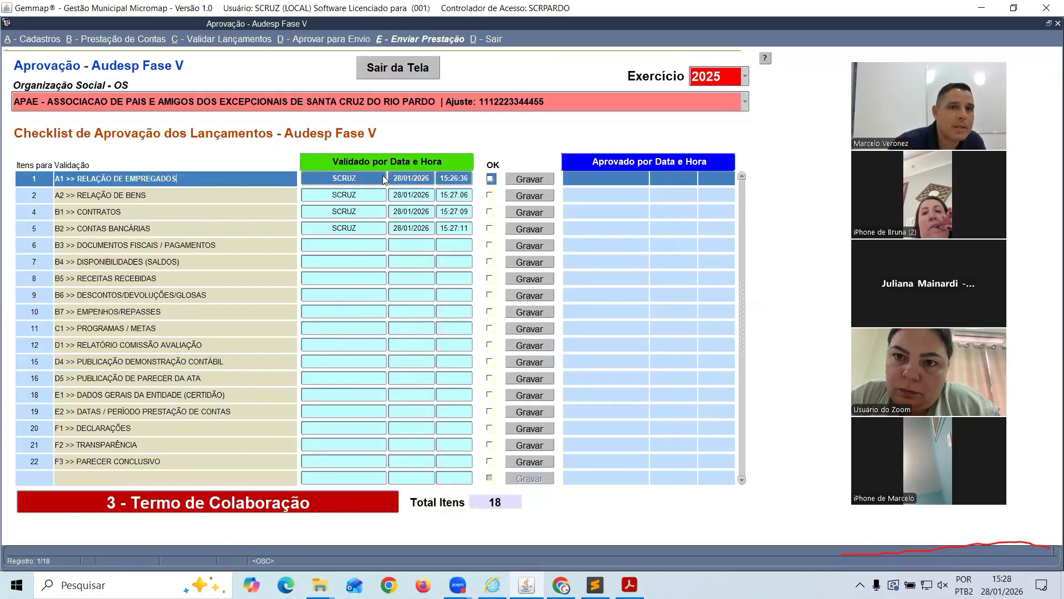
pyautogui.click(490, 178)
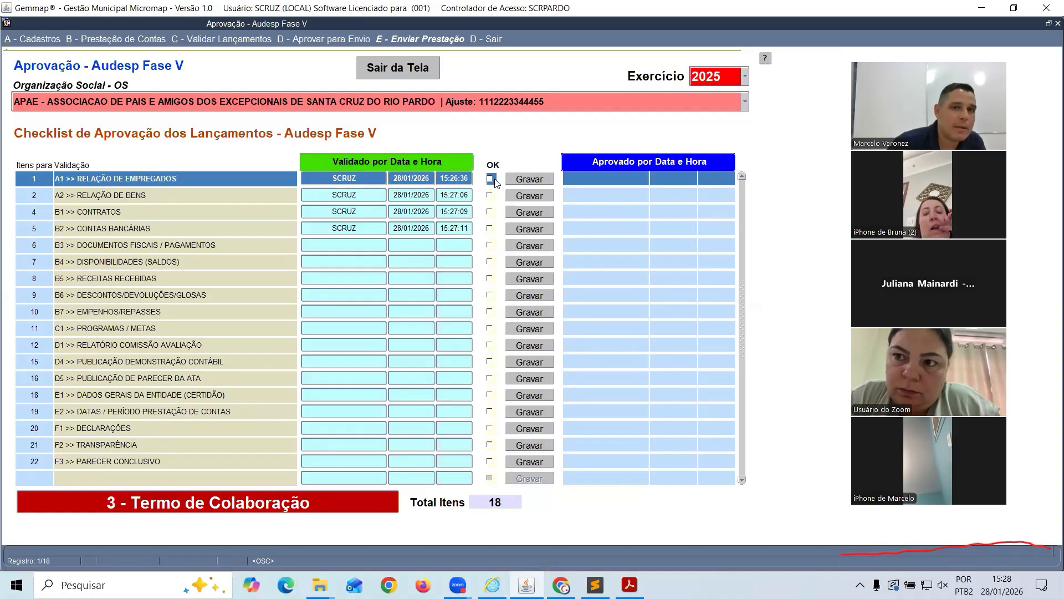
pyautogui.click(532, 182)
pyautogui.click(616, 325)
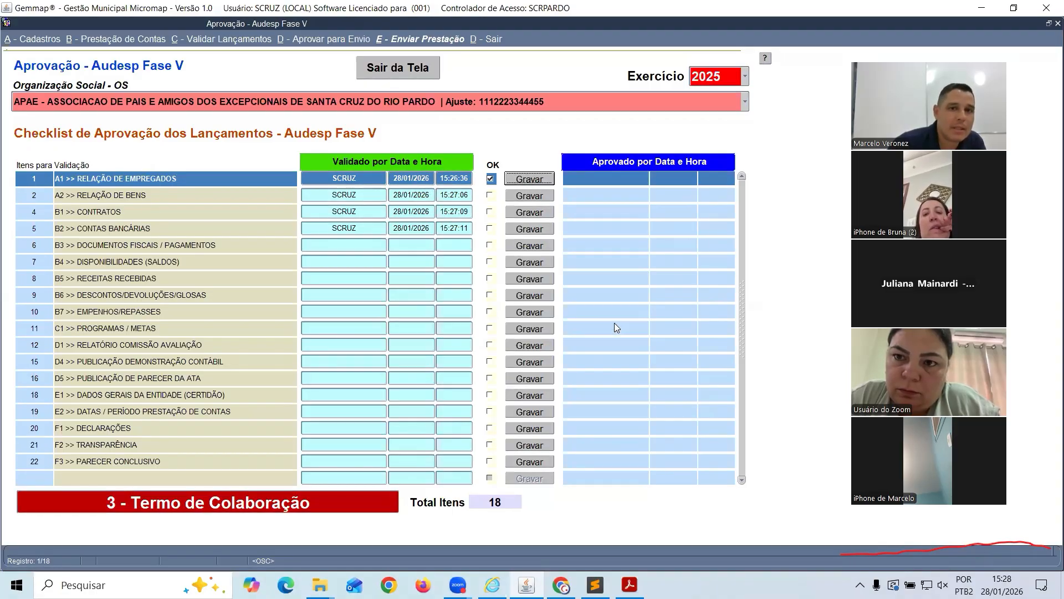
# Approve items A2 Relação de Bens and B1 Contratos, saving and confirming each
pyautogui.click(261, 194)
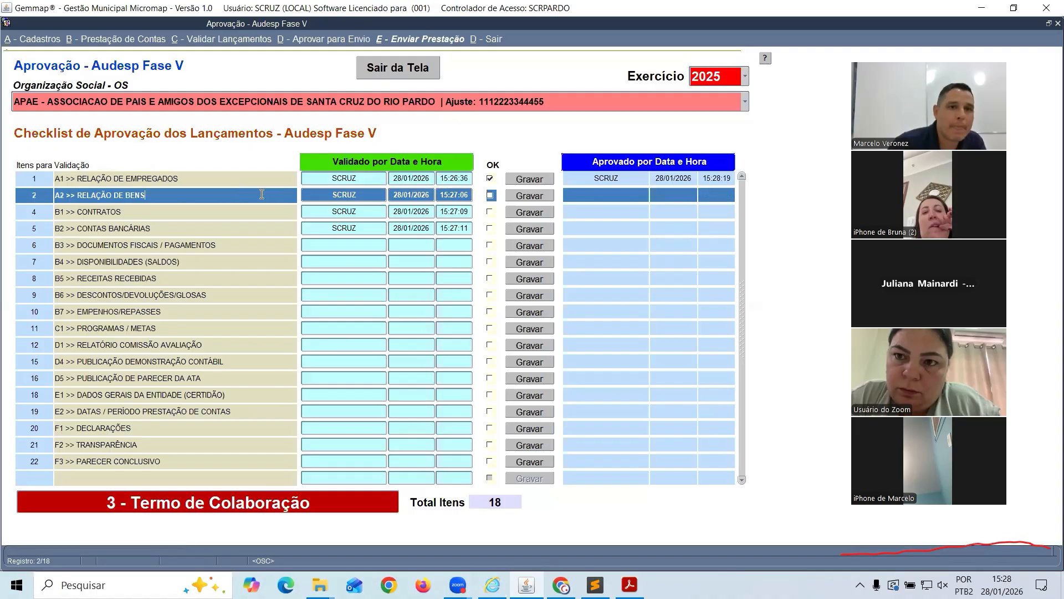
pyautogui.click(490, 196)
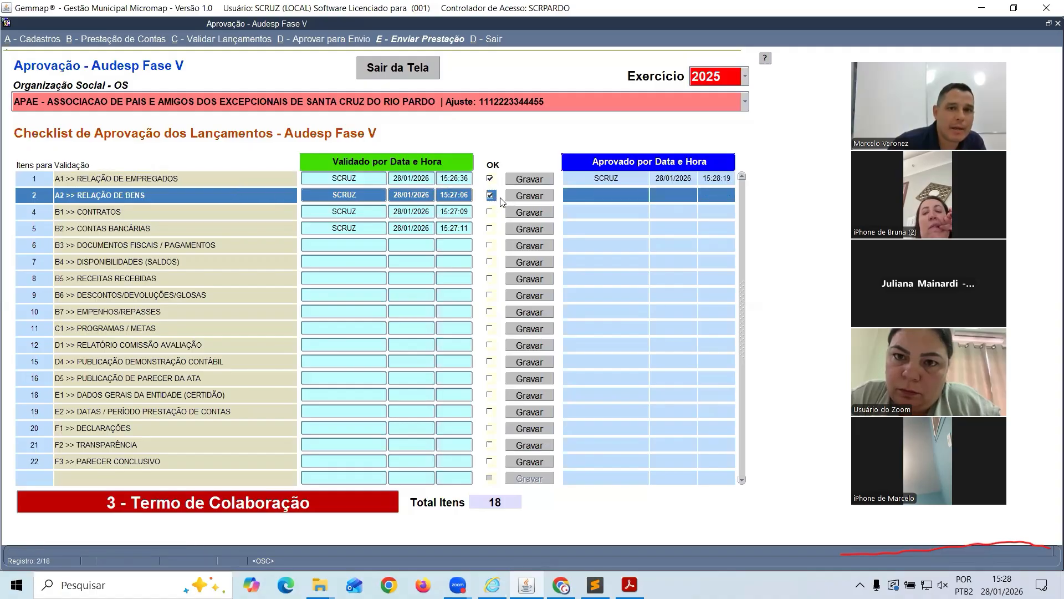
pyautogui.click(530, 196)
pyautogui.click(617, 326)
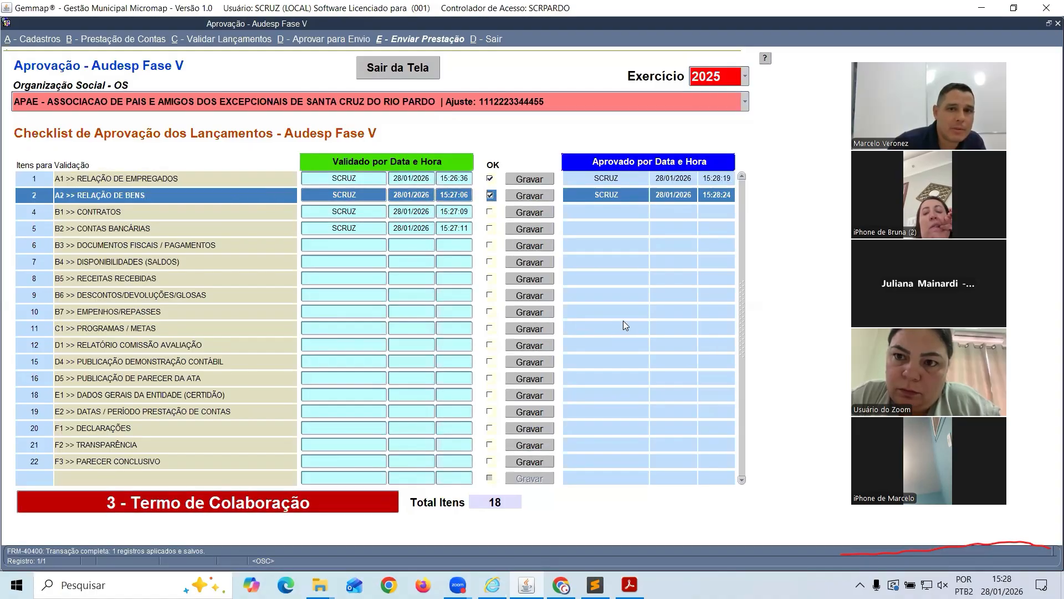
pyautogui.click(210, 210)
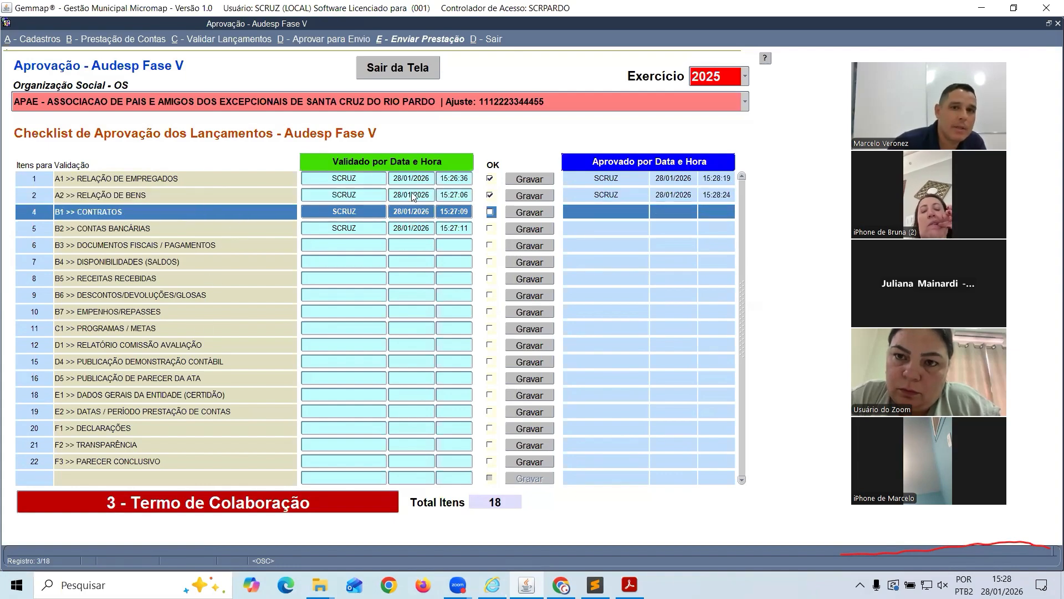
pyautogui.click(490, 212)
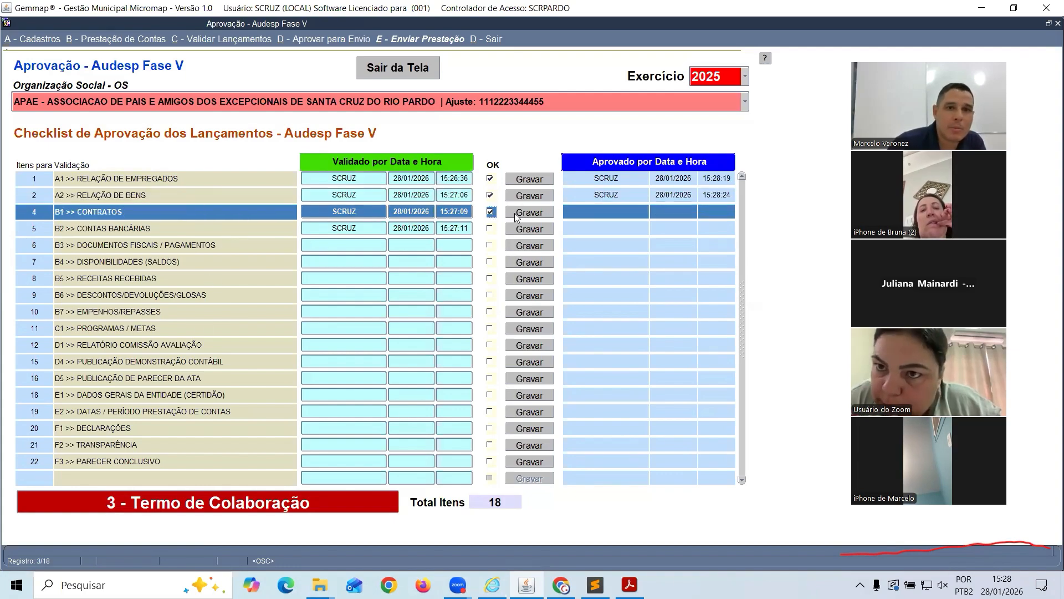
pyautogui.click(530, 212)
pyautogui.click(616, 326)
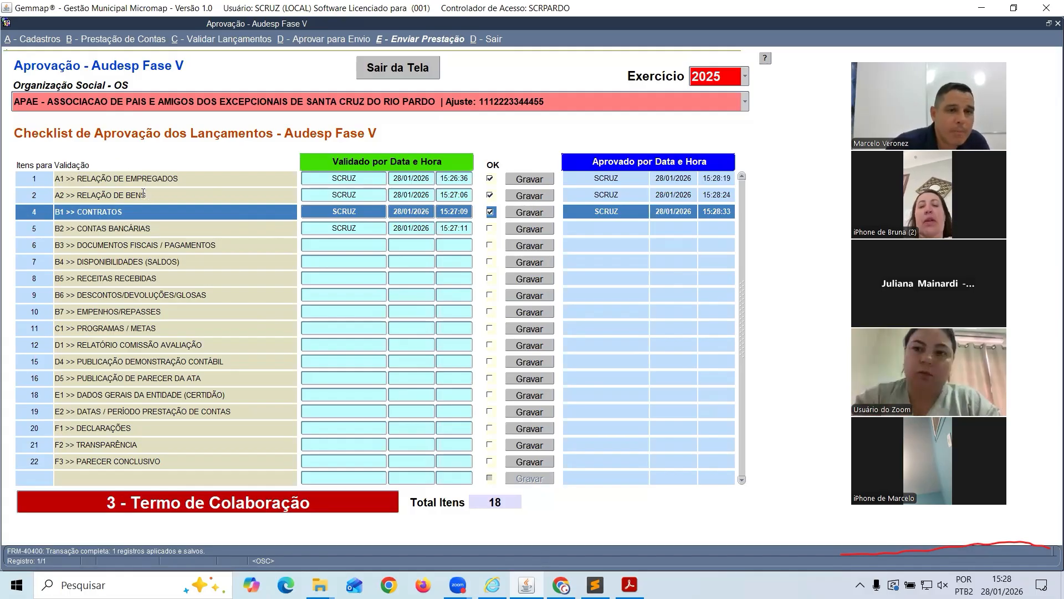
pyautogui.click(126, 179)
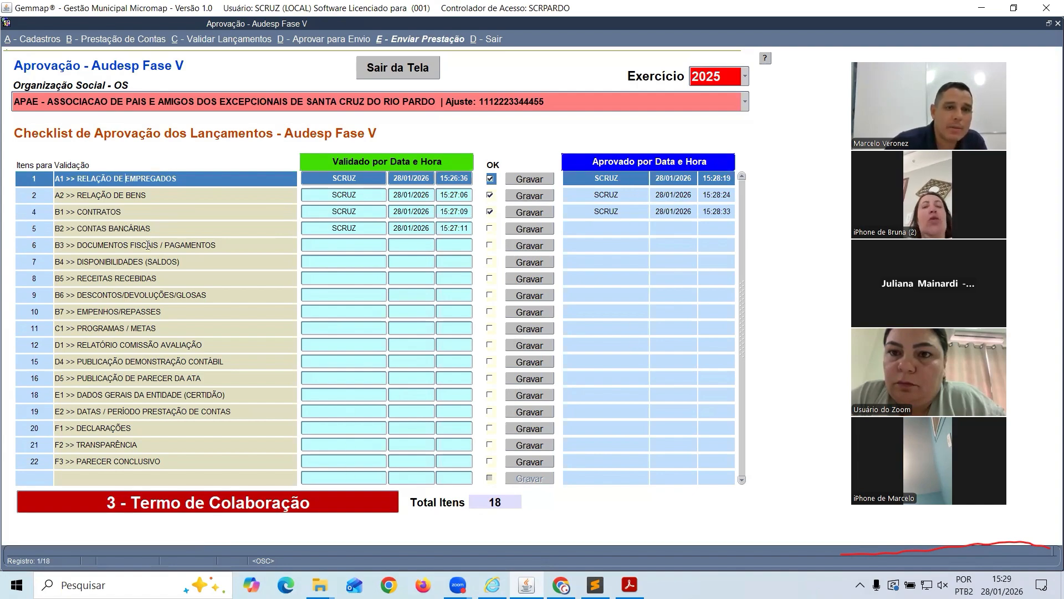
pyautogui.click(133, 196)
pyautogui.click(141, 227)
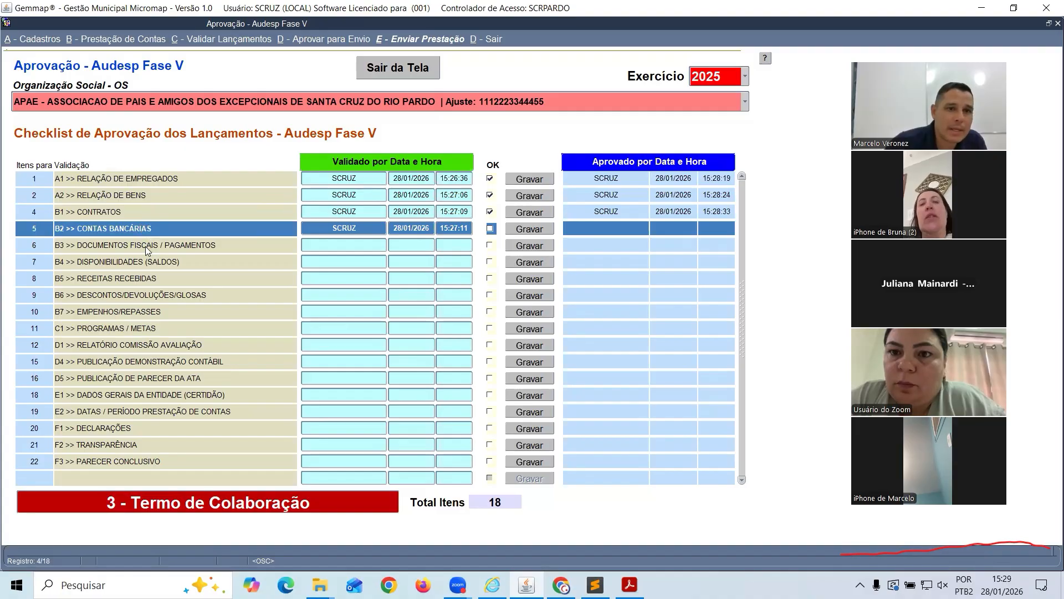
pyautogui.click(147, 245)
pyautogui.click(158, 265)
pyautogui.click(180, 272)
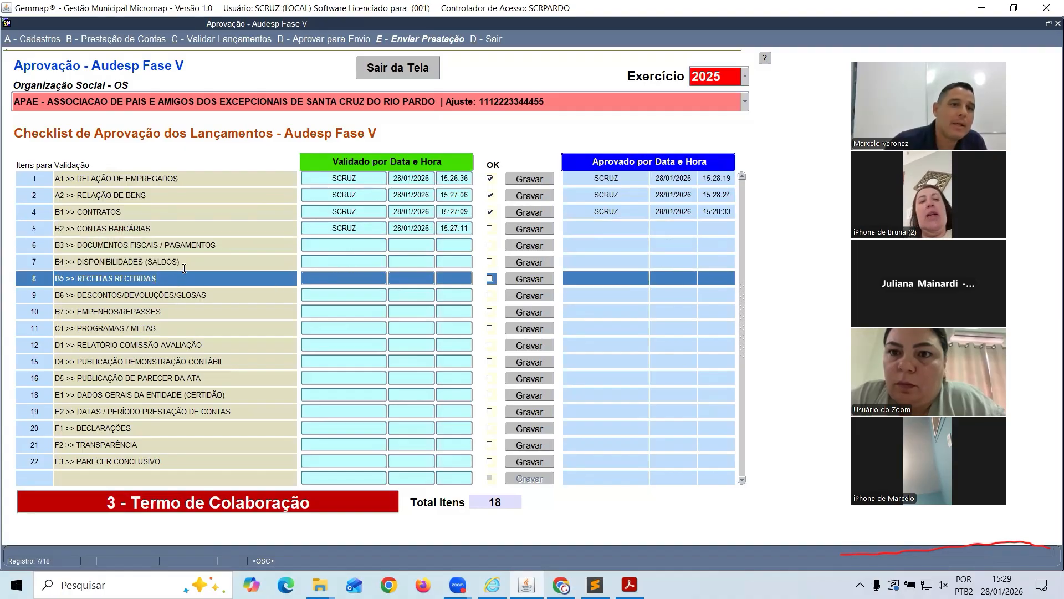
pyautogui.click(166, 297)
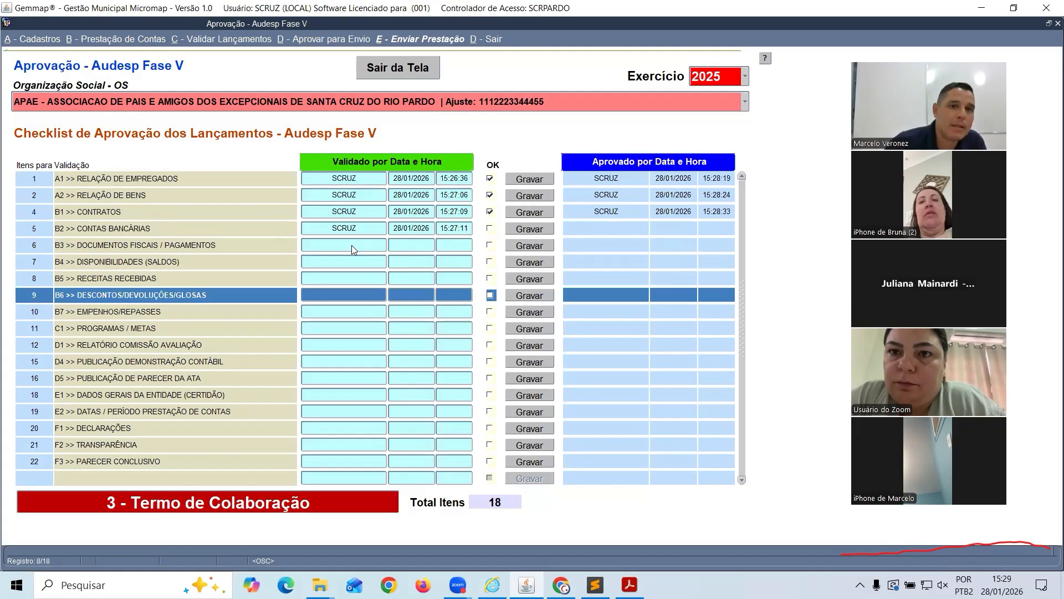
pyautogui.click(183, 246)
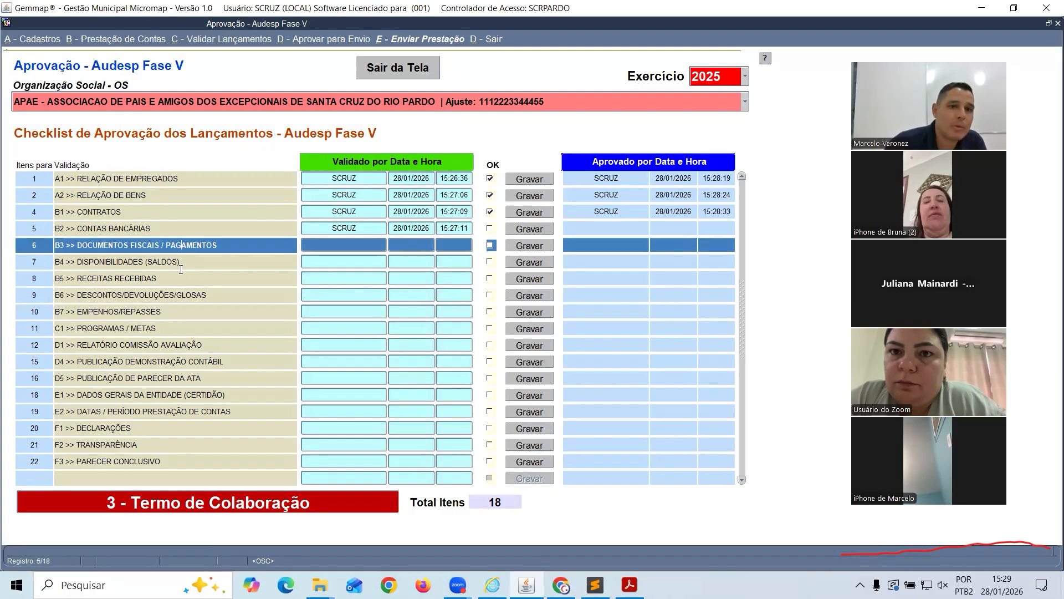
pyautogui.click(490, 245)
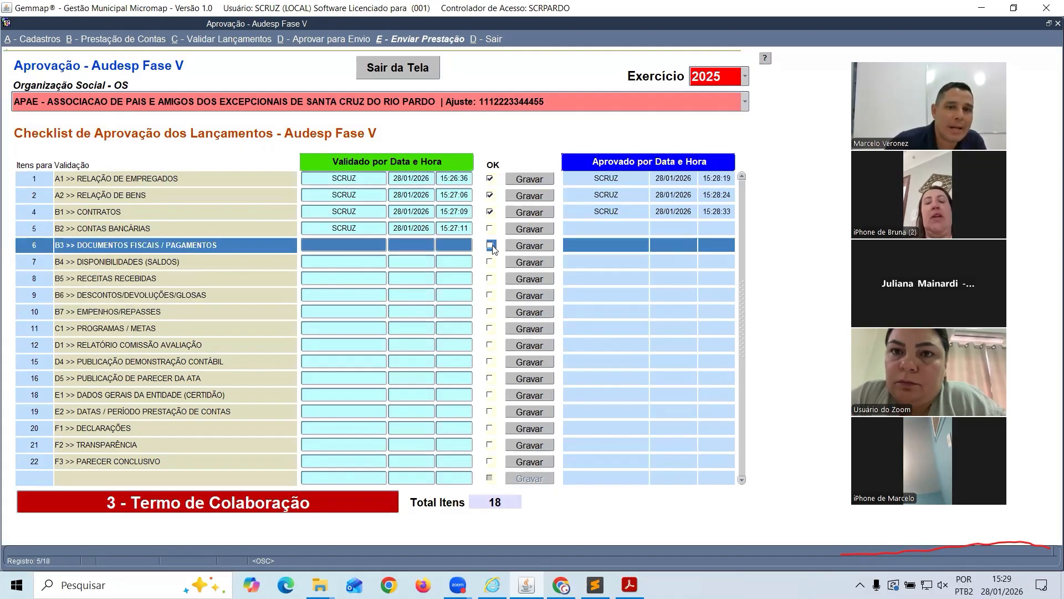
pyautogui.click(519, 249)
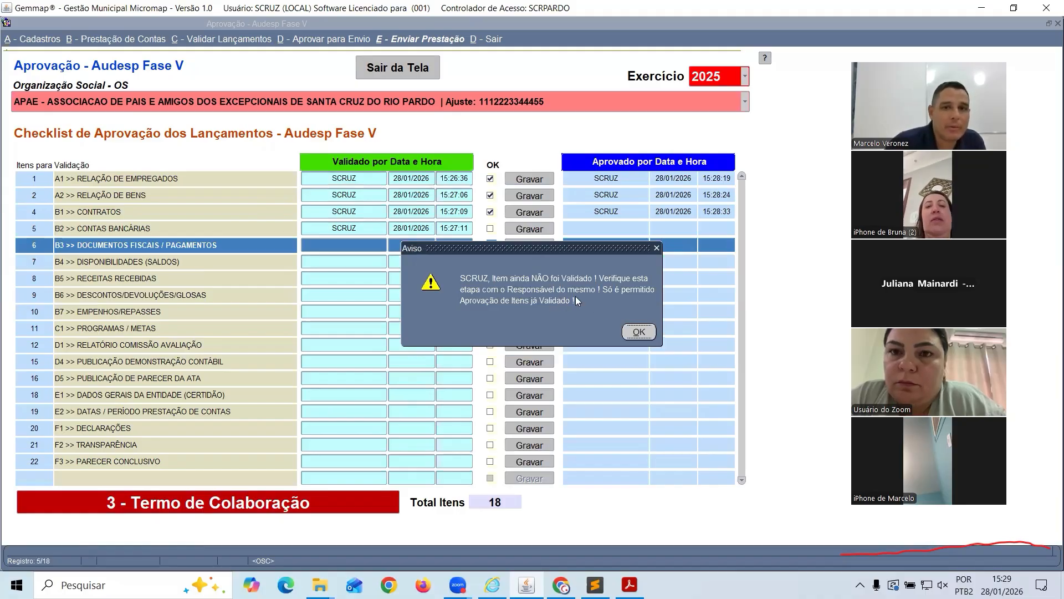
pyautogui.click(638, 331)
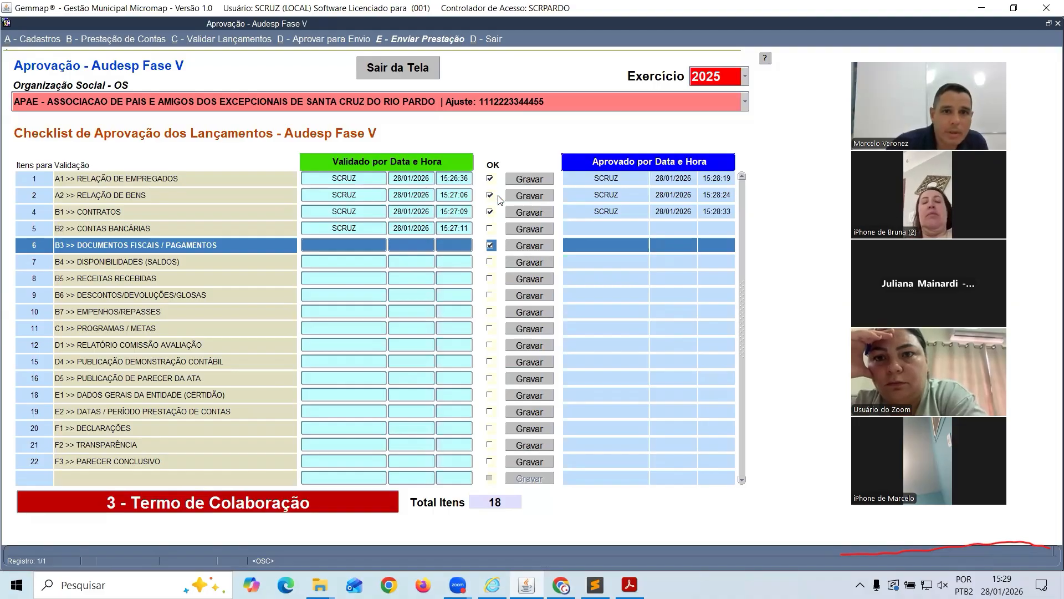
pyautogui.click(490, 244)
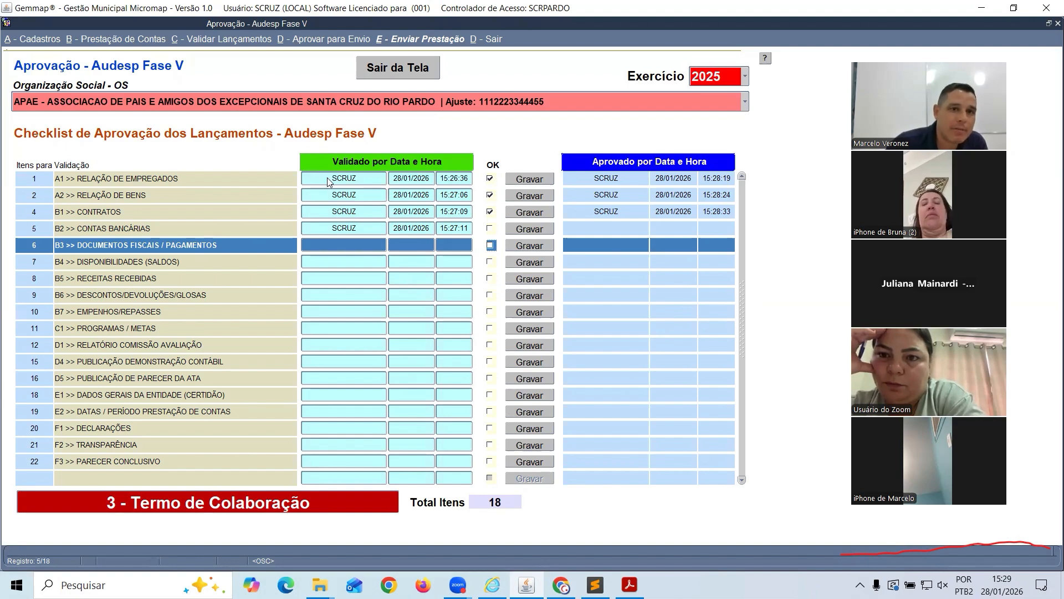
# Exit the approval checklist without saving and open E - Enviar Prestação > Gera Arquivos Envio (JSON)
pyautogui.click(421, 69)
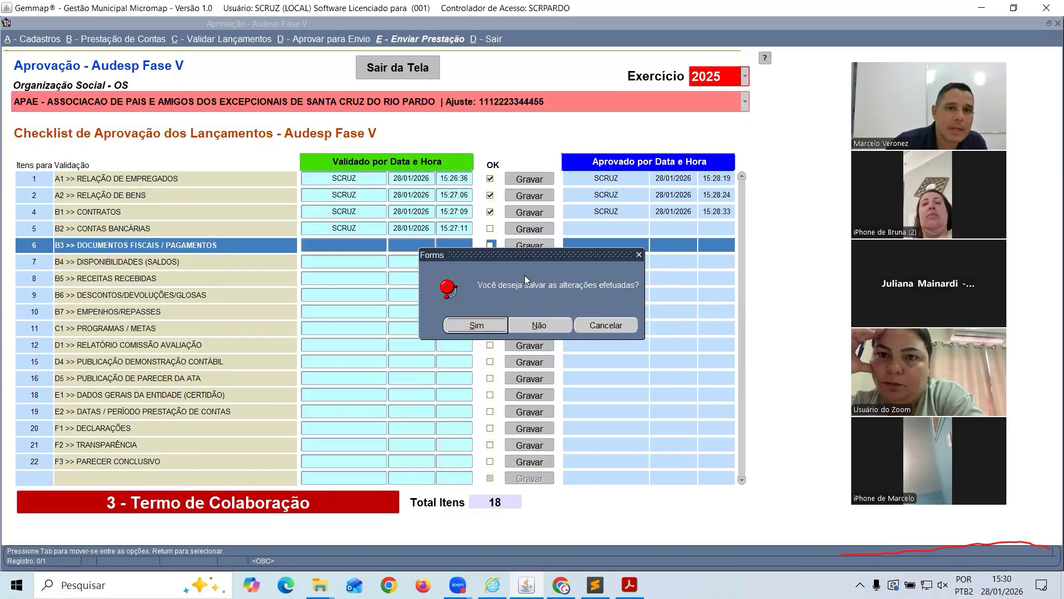
pyautogui.click(536, 326)
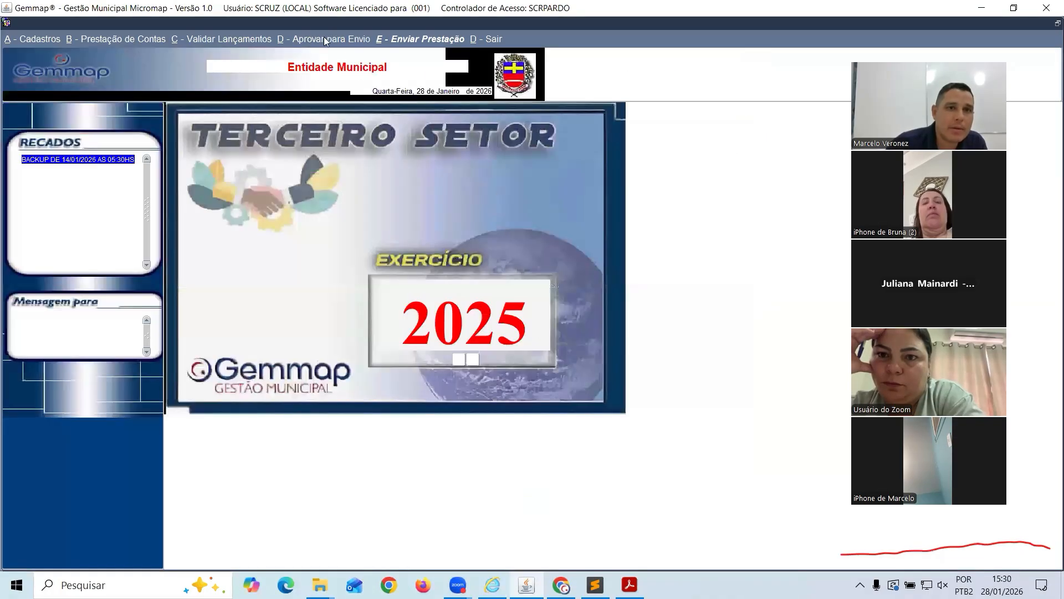
pyautogui.click(392, 39)
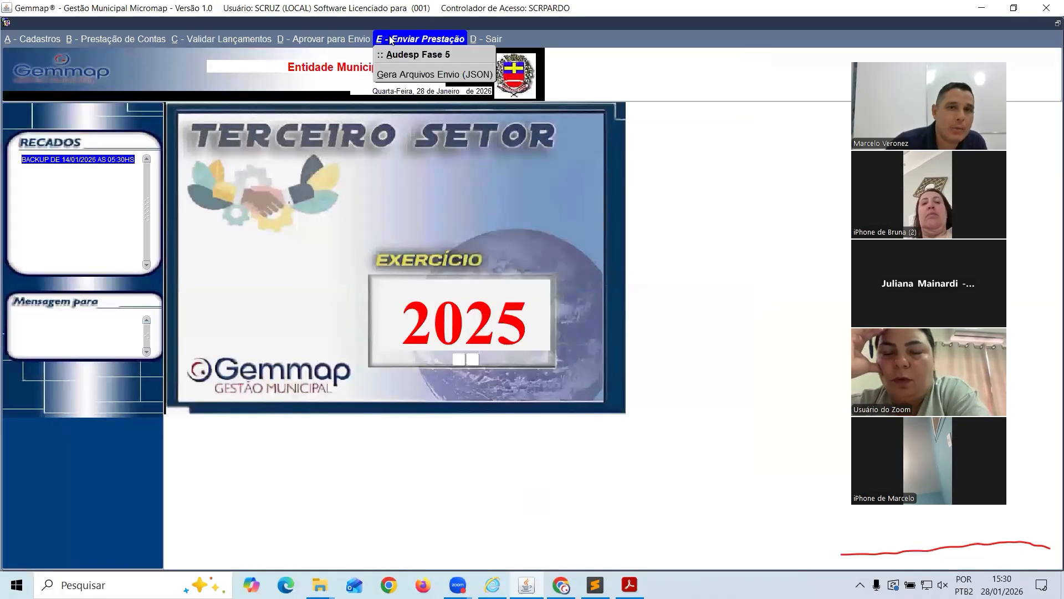
pyautogui.click(444, 75)
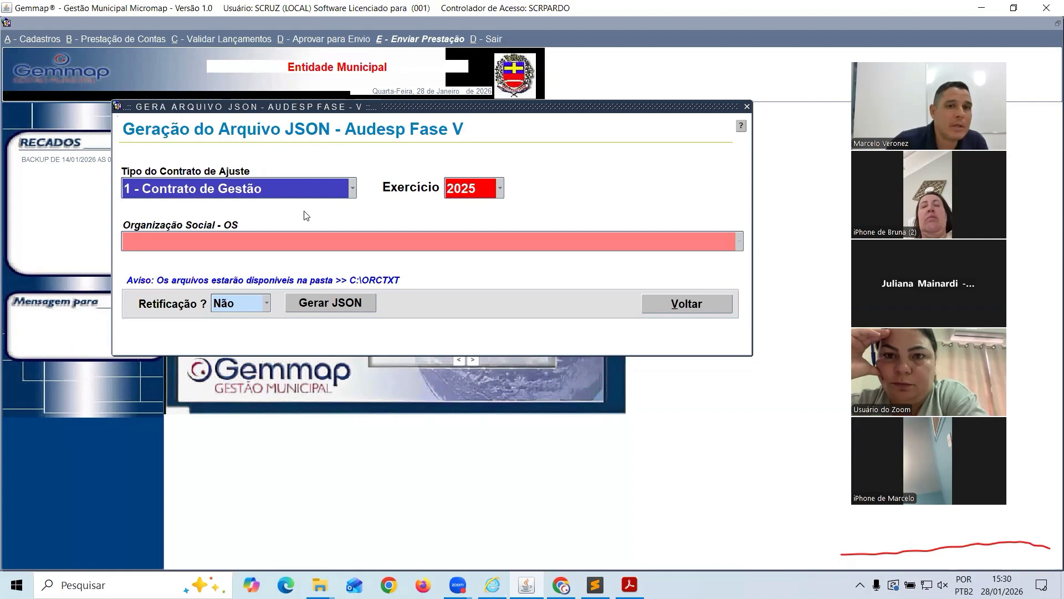
# Set the contract type to 3 - Termo Colaboração in the JSON generation window
pyautogui.click(738, 245)
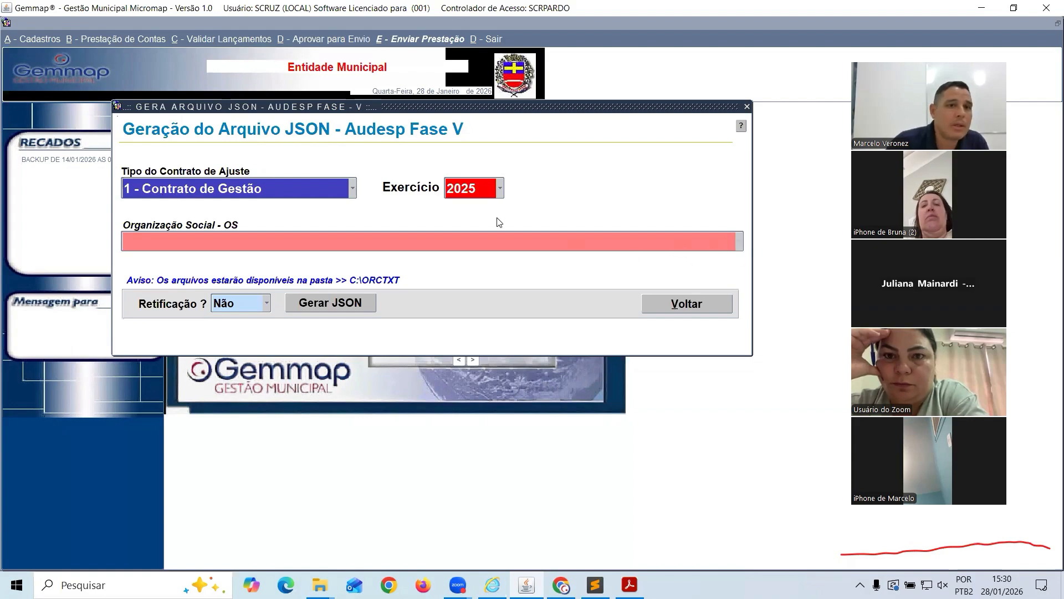
pyautogui.click(354, 187)
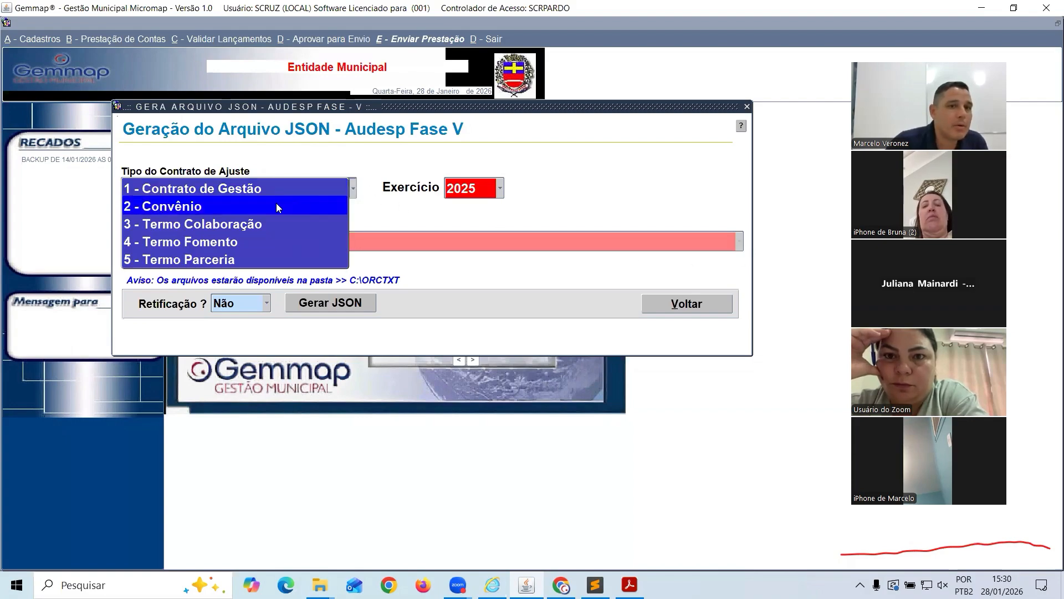
pyautogui.click(276, 204)
pyautogui.click(352, 188)
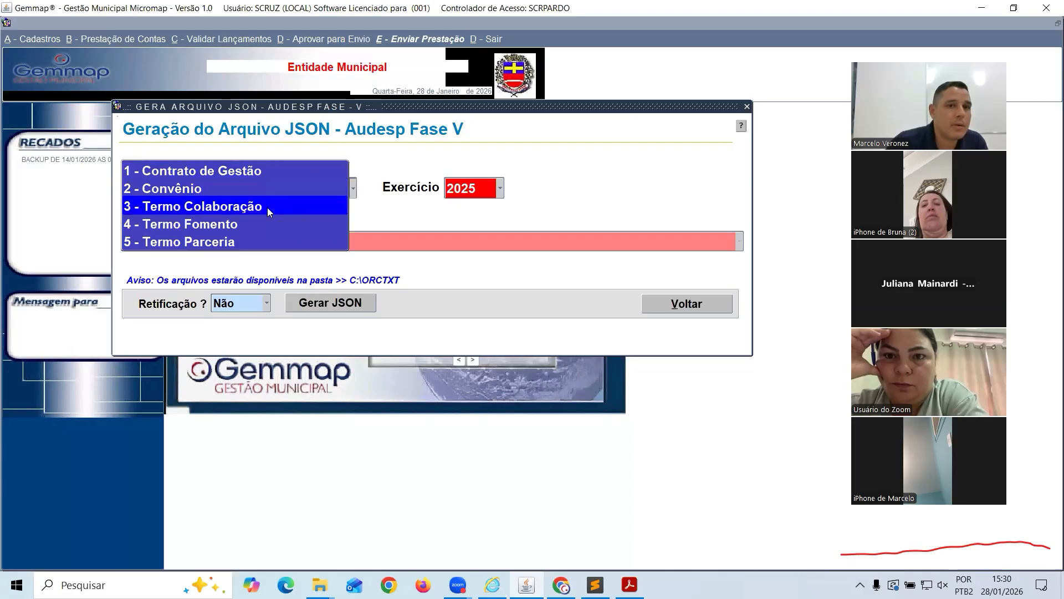
pyautogui.click(267, 207)
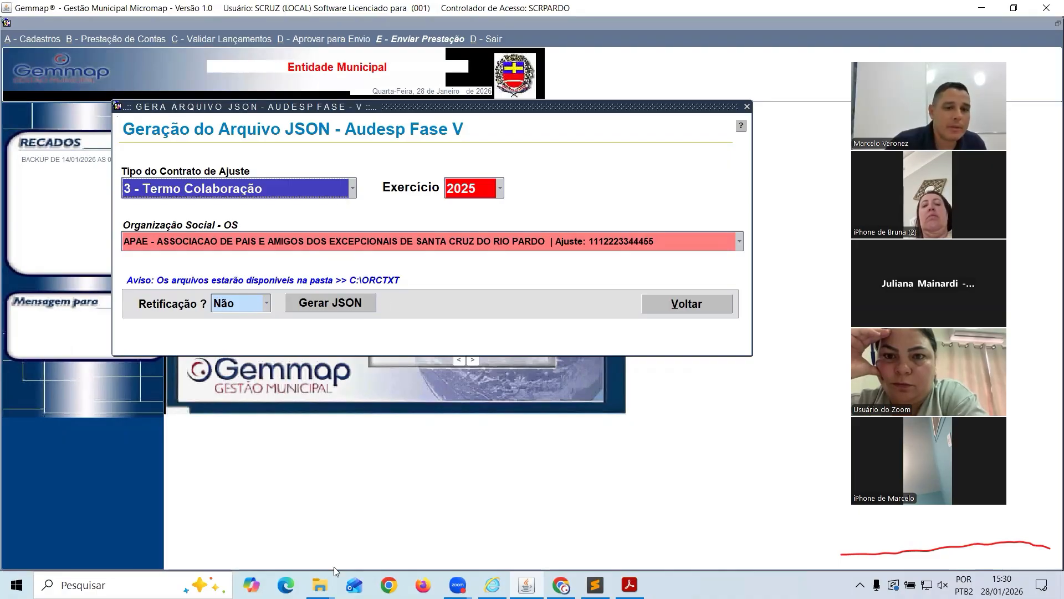
# Check the C: drive in File Explorer, then generate and confirm the JSON with Retificação Não
pyautogui.click(320, 584)
pyautogui.click(252, 511)
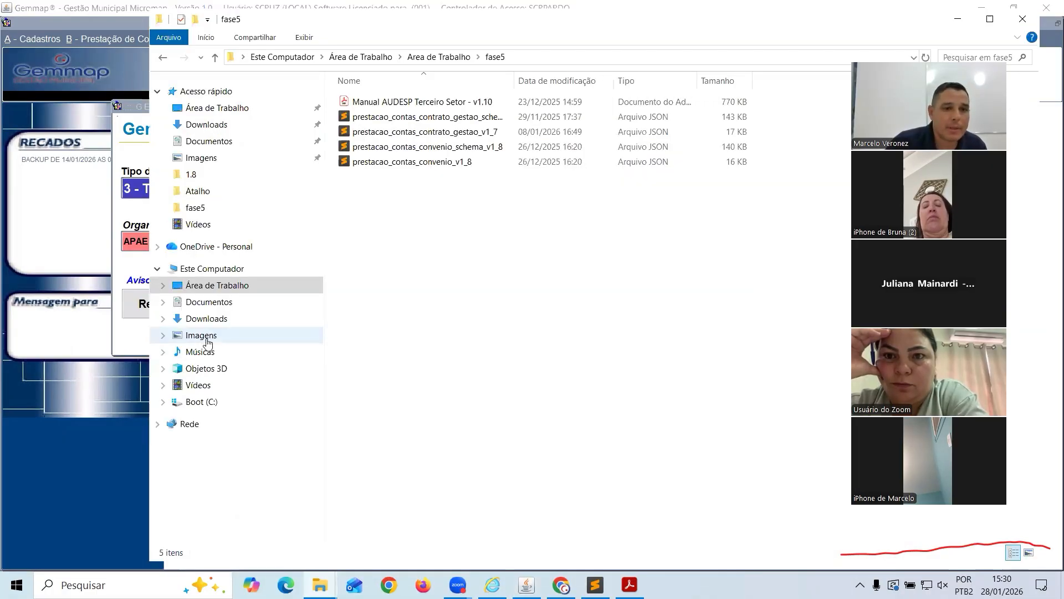
pyautogui.click(203, 401)
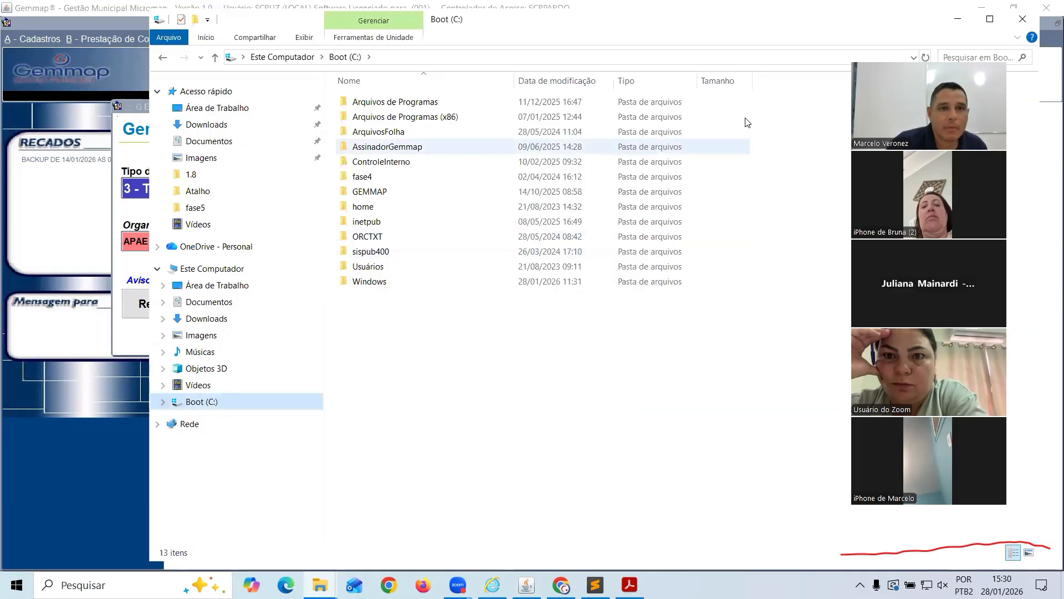
pyautogui.click(958, 21)
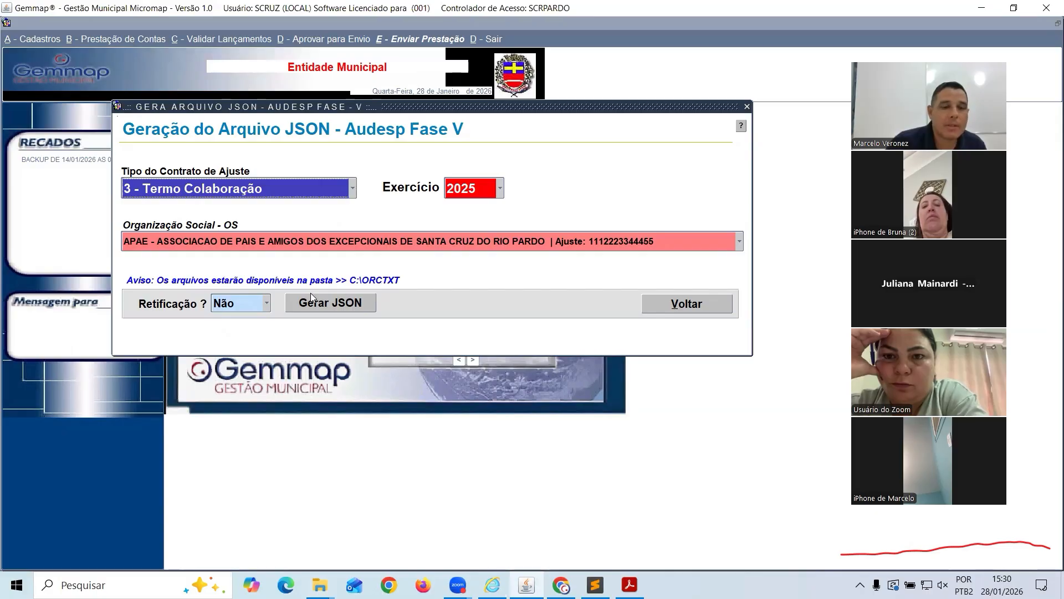
pyautogui.click(340, 300)
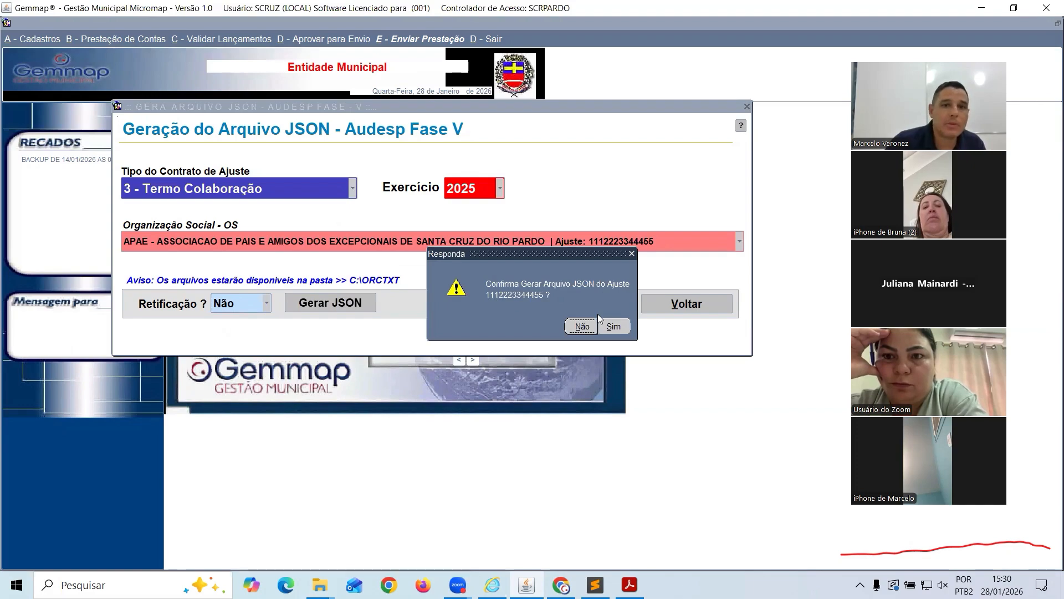
pyautogui.click(615, 326)
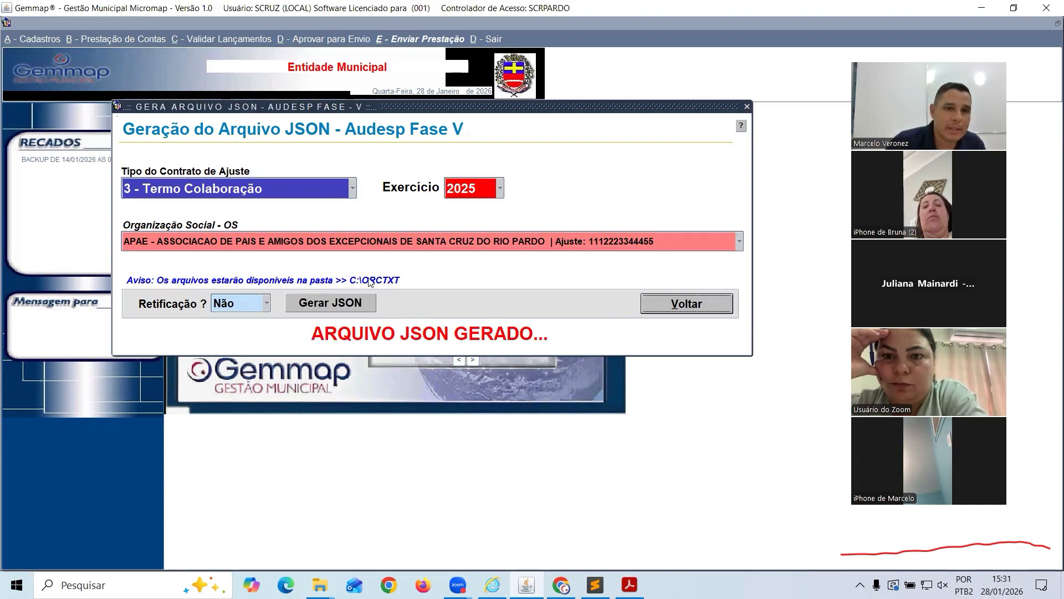
# Open C:\ORCTXT in File Explorer and select the new prestacao_termo_colaboracao_2025 JSON file
pyautogui.moveTo(322, 582)
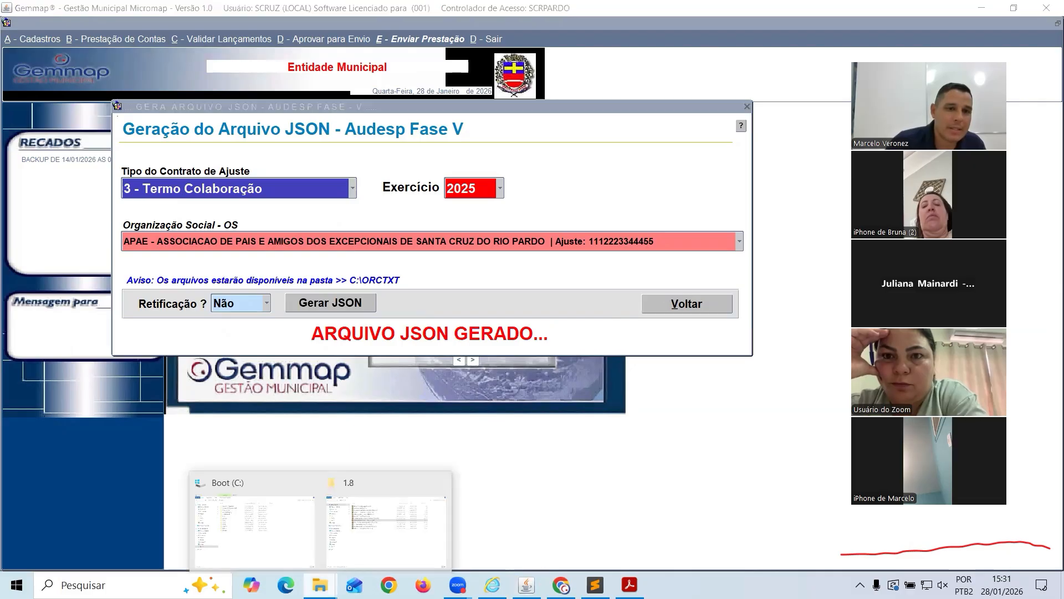
pyautogui.click(349, 535)
pyautogui.click(59, 394)
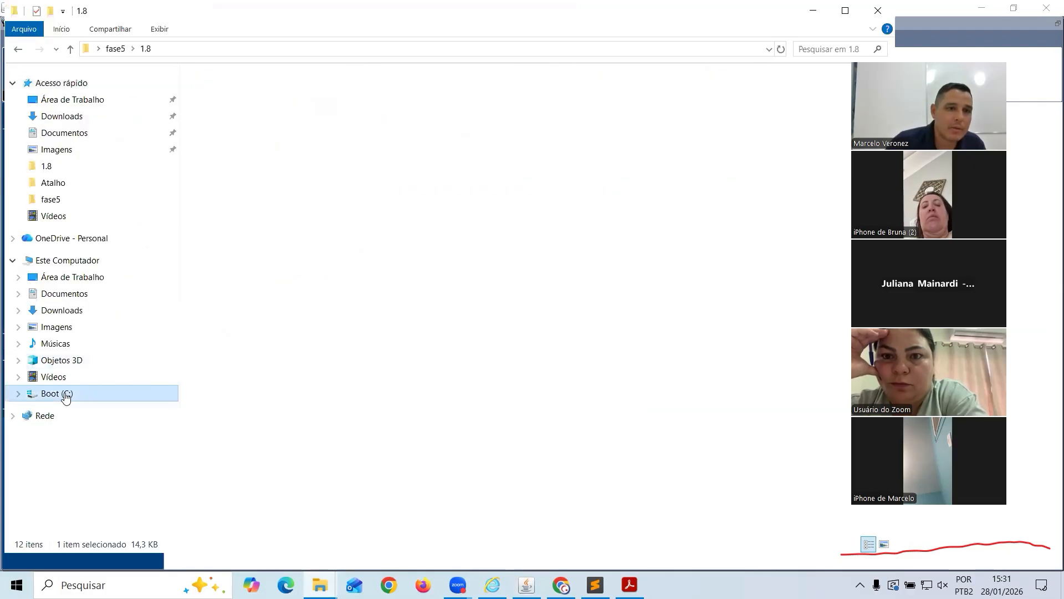
pyautogui.doubleClick(227, 232)
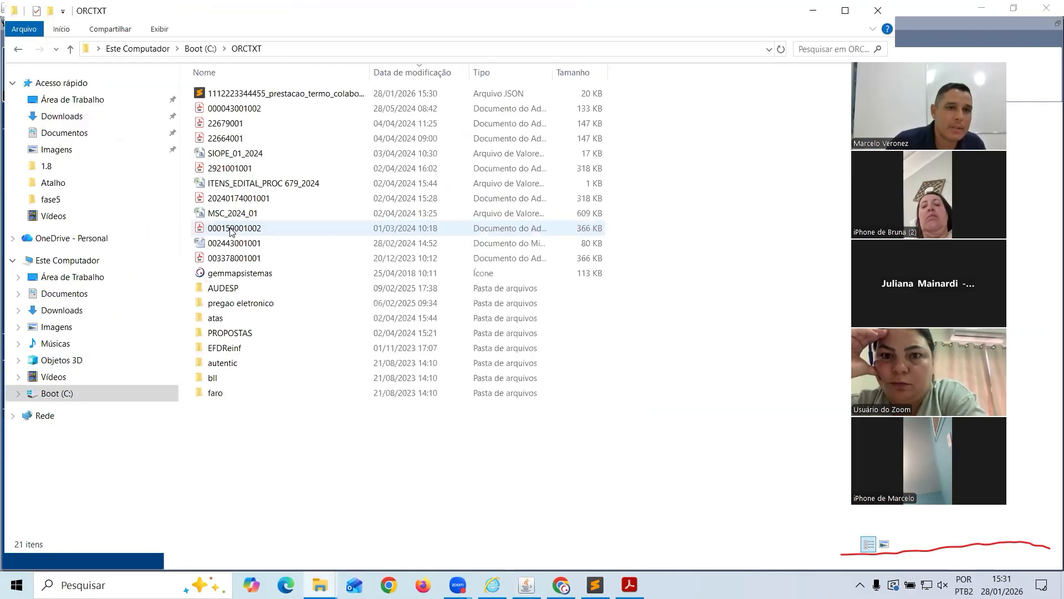
pyautogui.moveTo(368, 75); pyautogui.dragTo(460, 75)
pyautogui.click(230, 100)
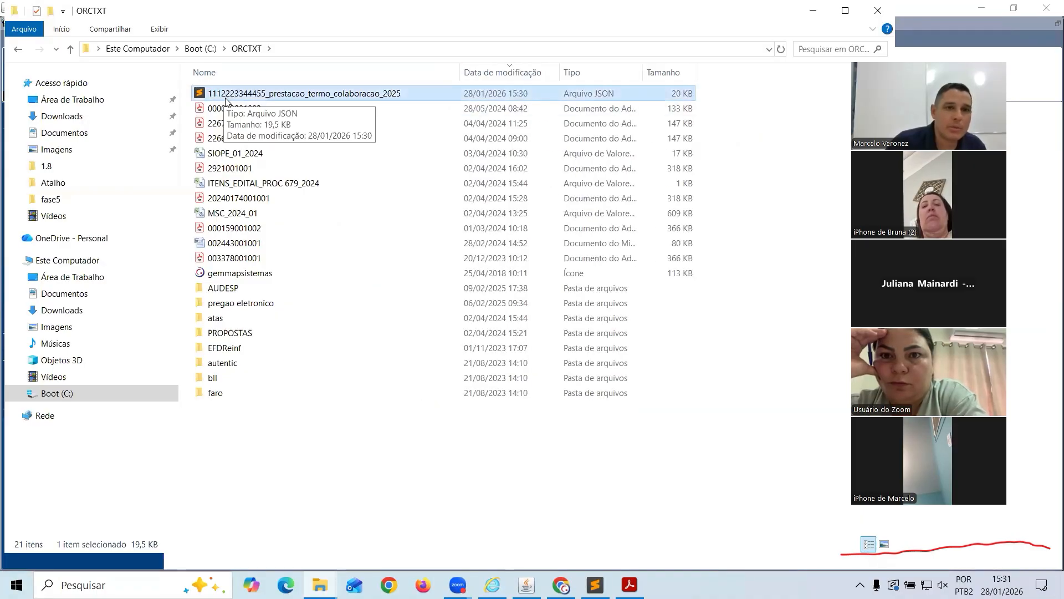
pyautogui.hotkey('alt', 'Tab')
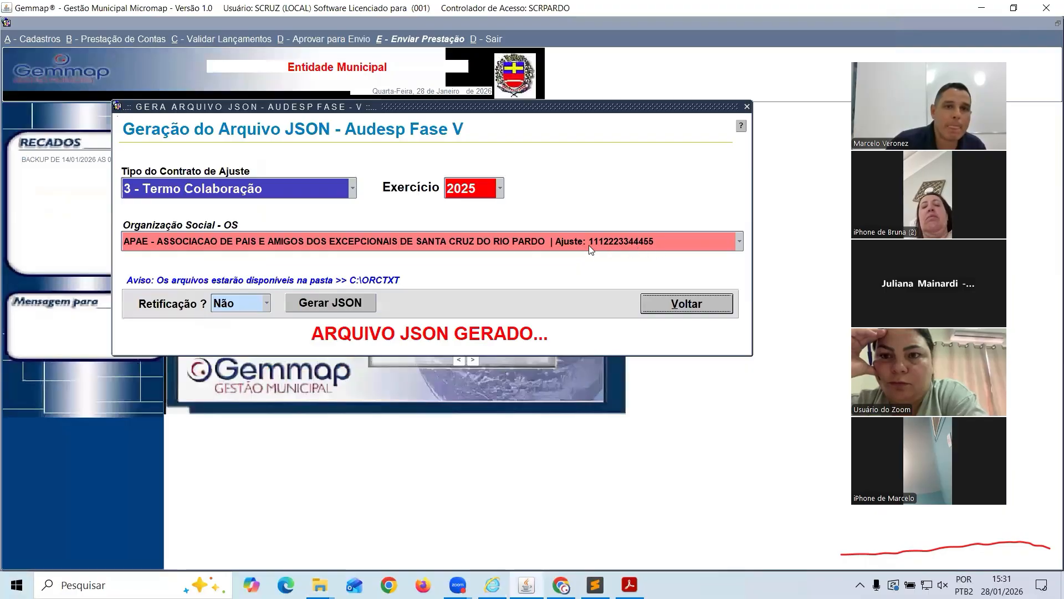
pyautogui.hotkey('alt', 'Tab')
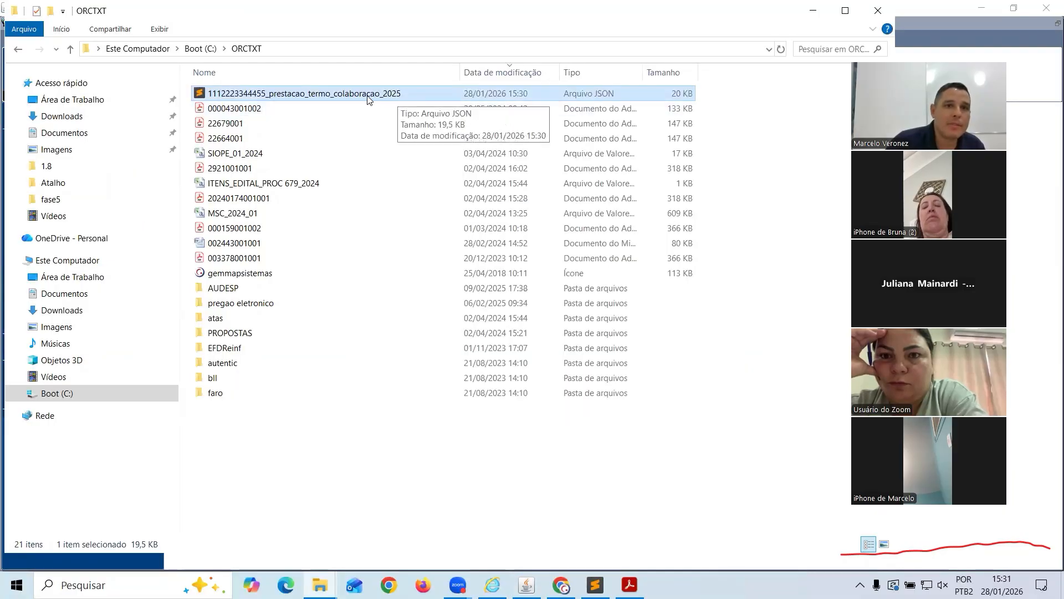
# Open the generated 2025 JSON in Sublime Text and compare it with the termo colaboração v1_8 template
pyautogui.doubleClick(302, 95)
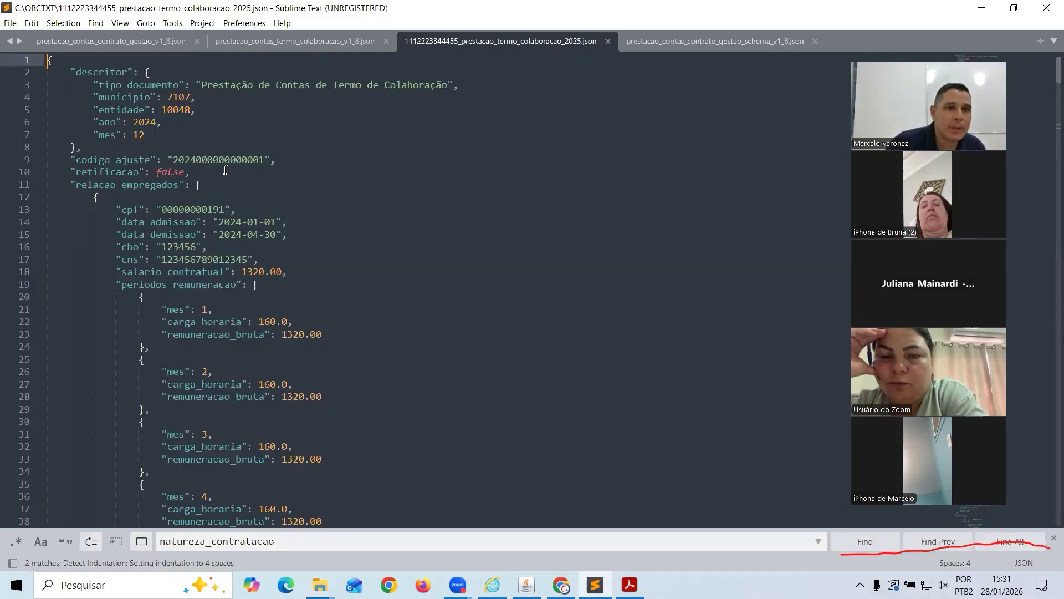
pyautogui.scroll(-1, 210, 179)
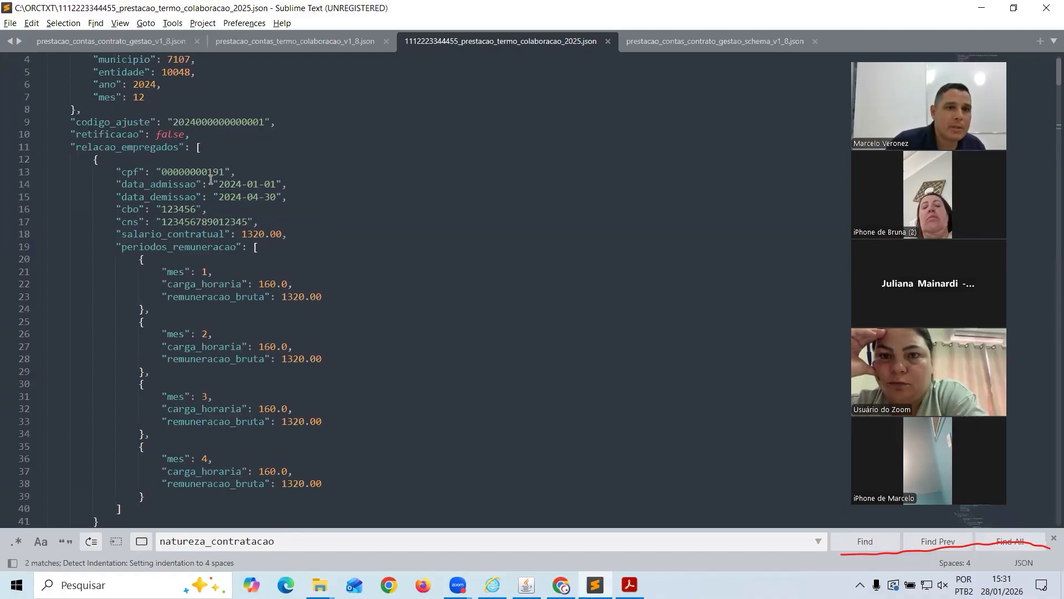
pyautogui.scroll(1, 210, 179)
pyautogui.click(233, 45)
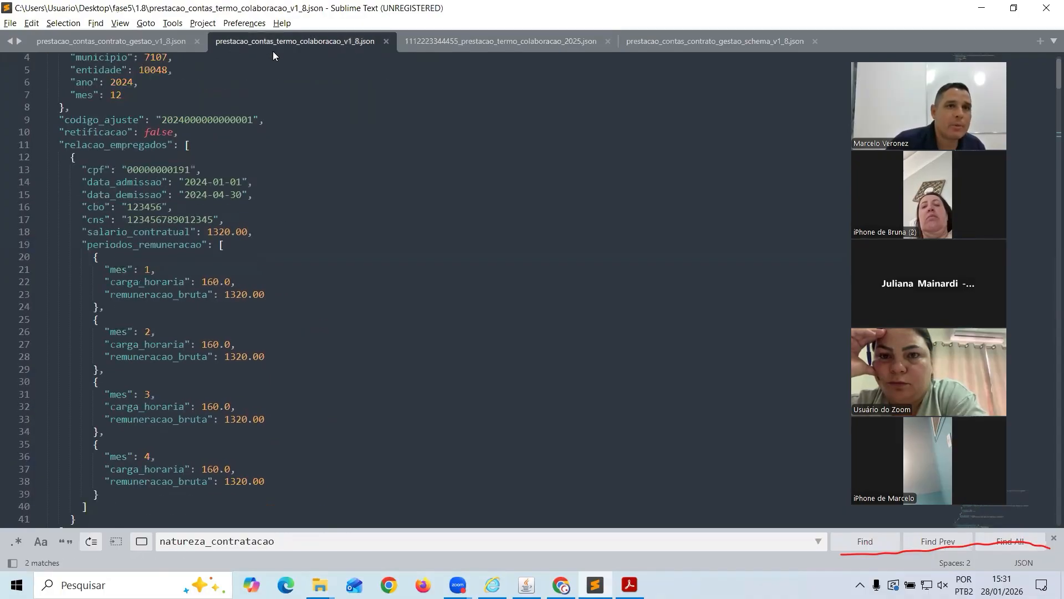
pyautogui.click(464, 47)
pyautogui.scroll(-3, 331, 164)
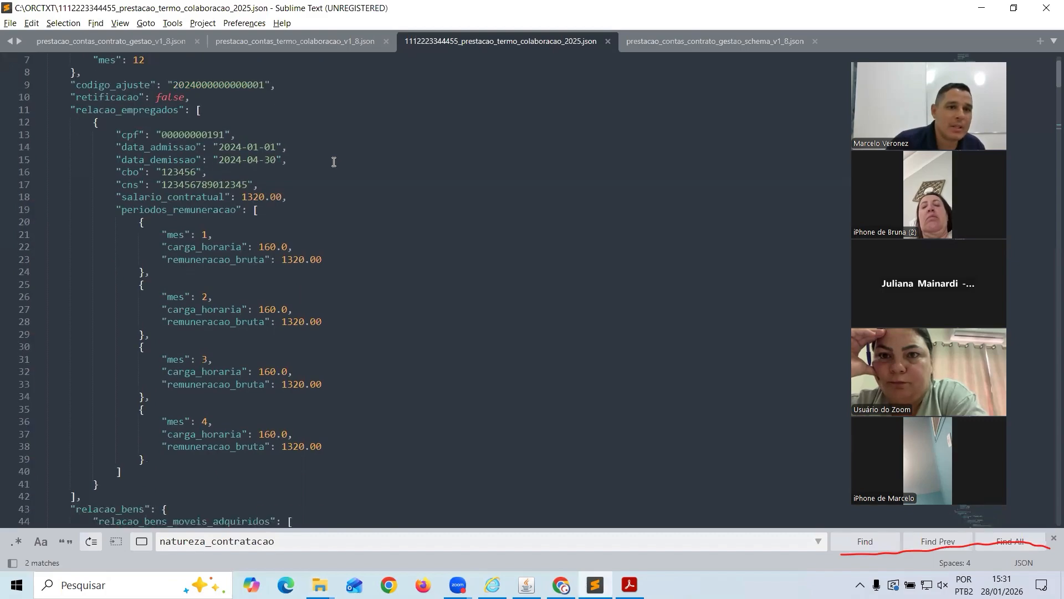
pyautogui.scroll(-5, 331, 164)
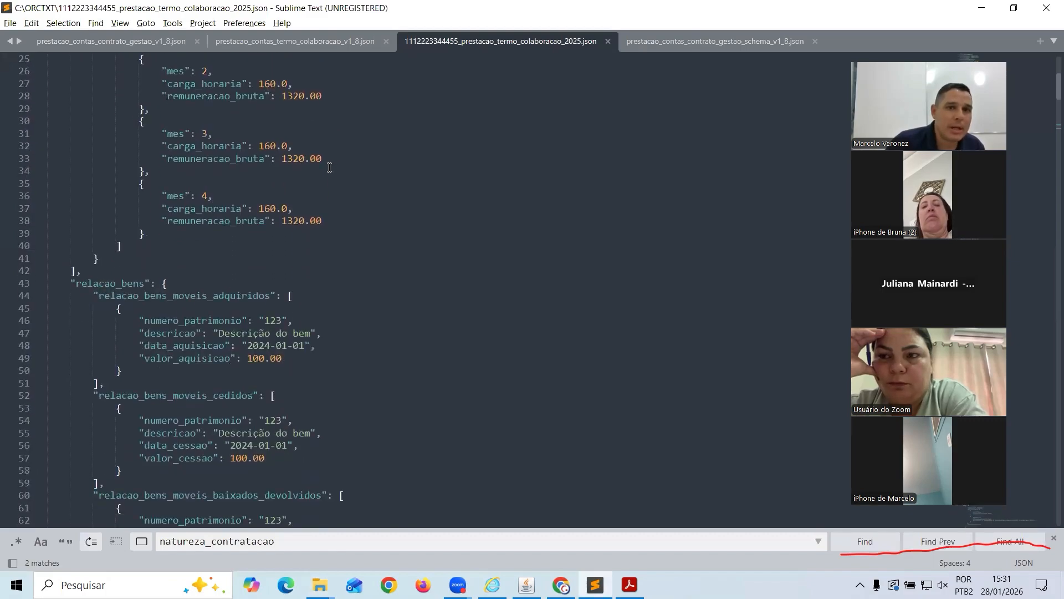
pyautogui.scroll(8, 272, 193)
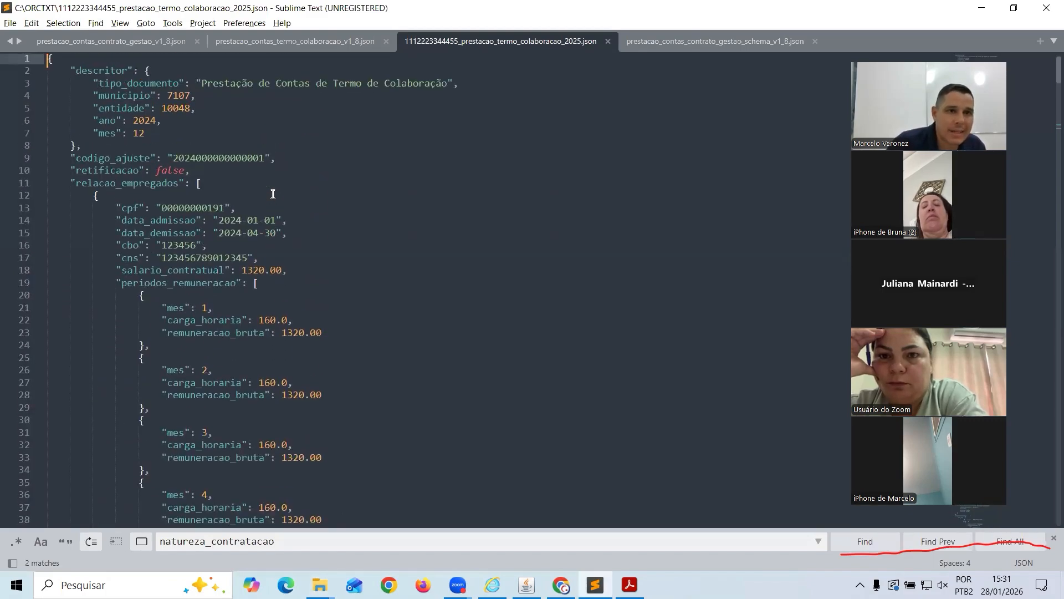
pyautogui.scroll(-6, 272, 194)
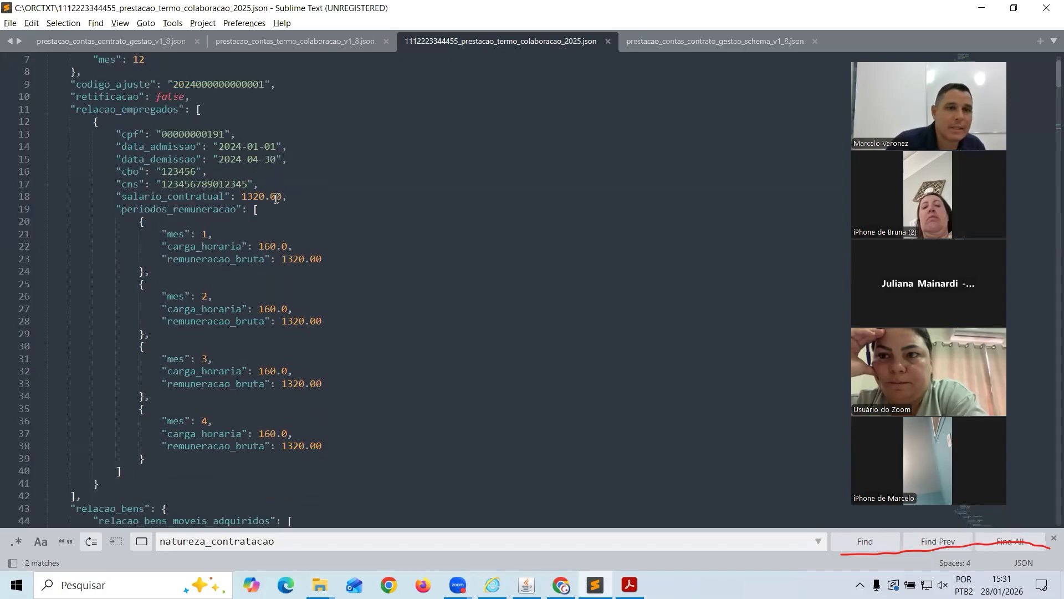
pyautogui.scroll(-1, 275, 204)
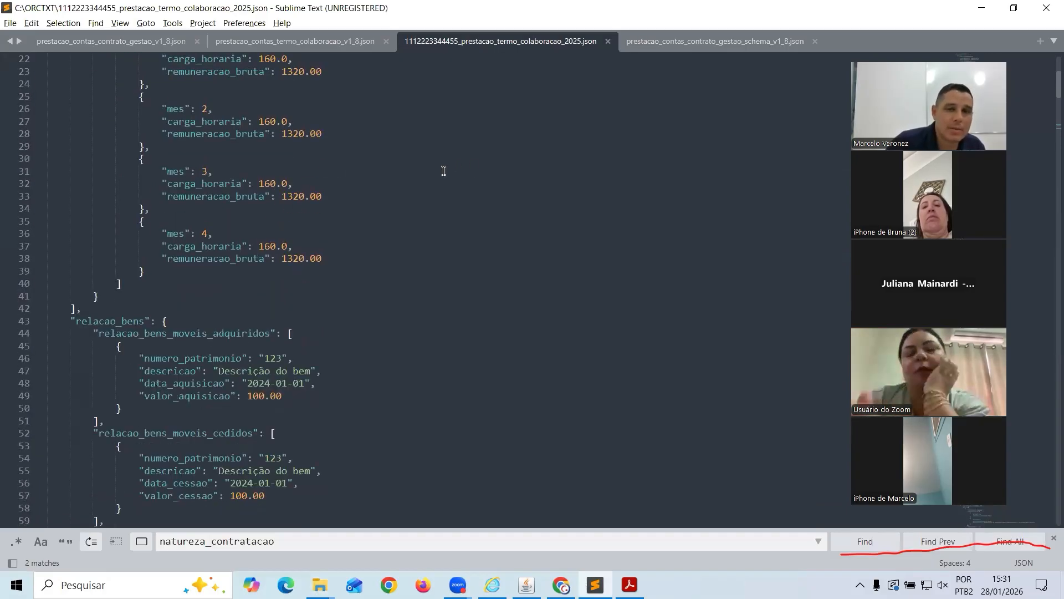
pyautogui.hotkey('alt', 'Tab')
pyautogui.hotkey('alt', 'Tab')
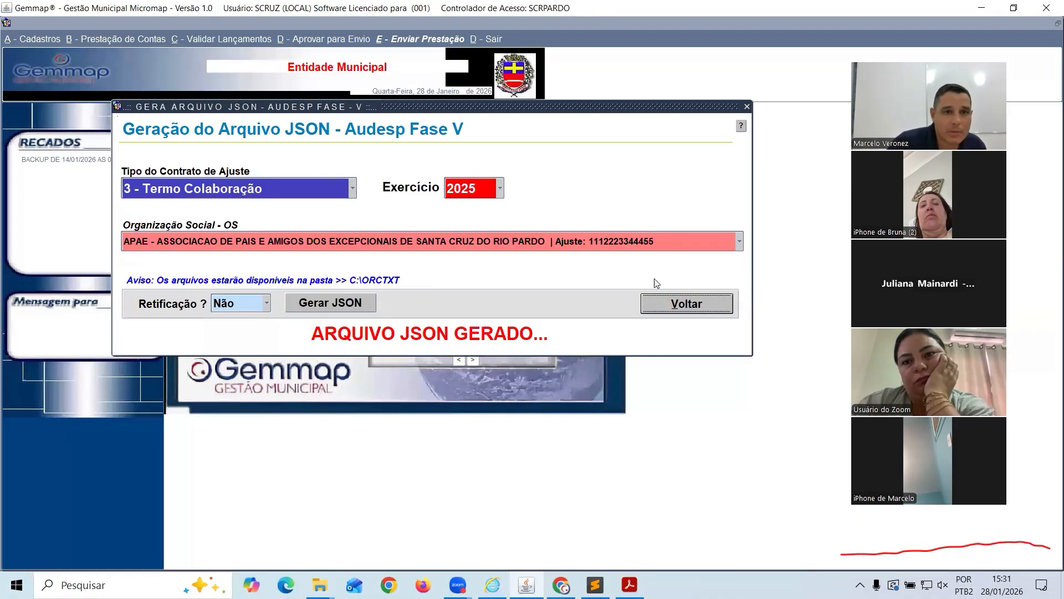
# Set Retificação to Sim, check line 10's retificacao false entry, and regenerate the JSON
pyautogui.click(266, 306)
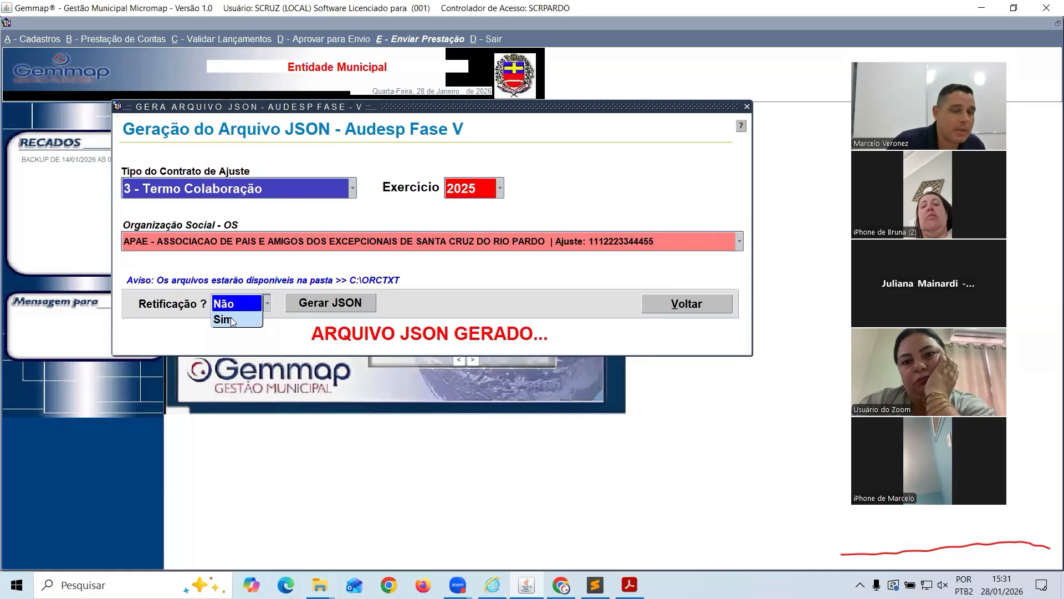
pyautogui.click(235, 319)
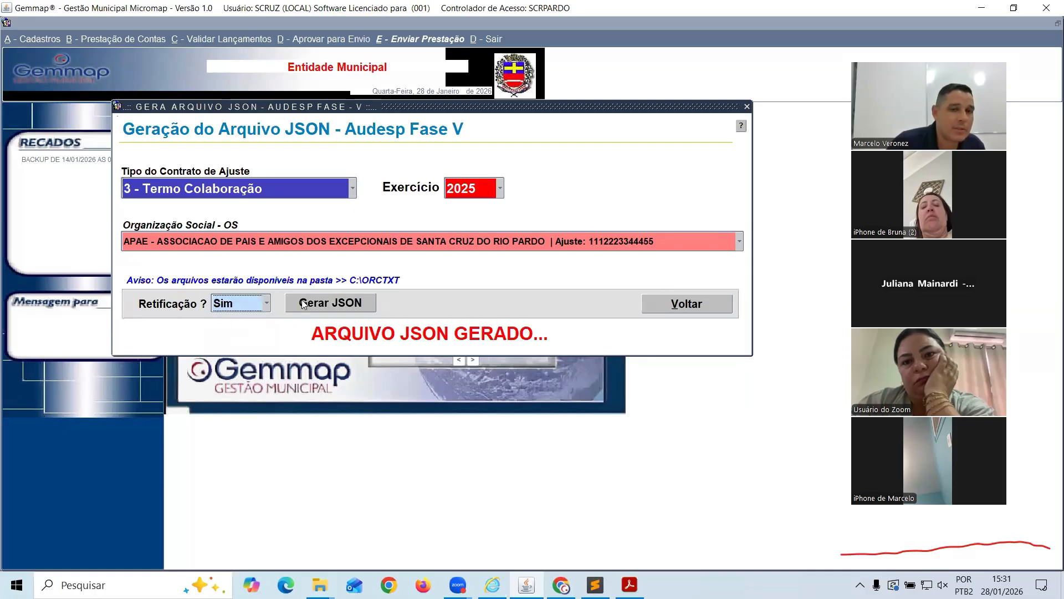
pyautogui.hotkey('alt', 'Tab')
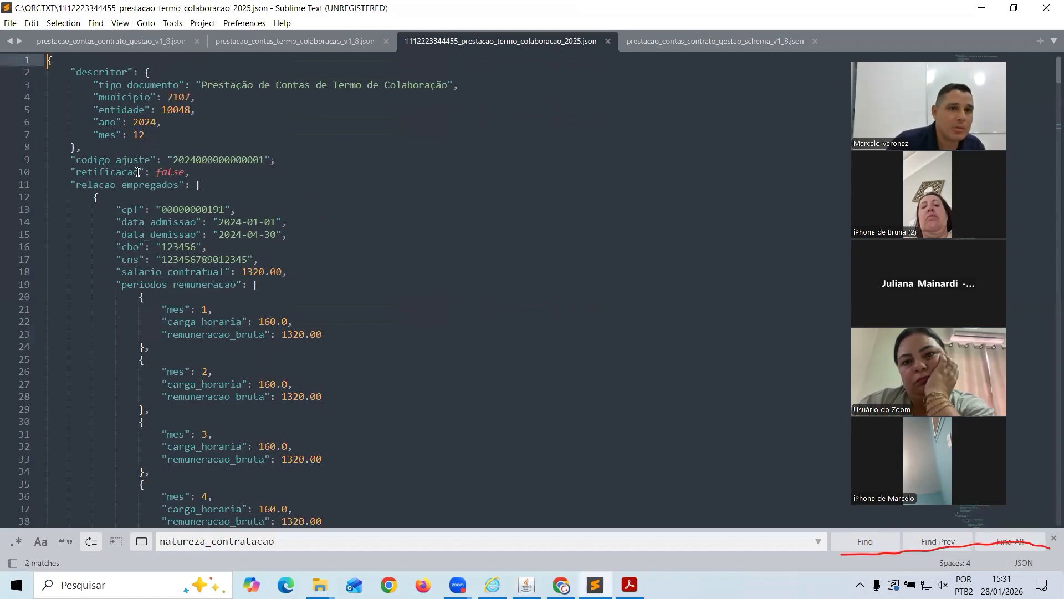
pyautogui.moveTo(74, 173); pyautogui.dragTo(185, 173)
pyautogui.hotkey('alt', 'Tab')
pyautogui.click(350, 297)
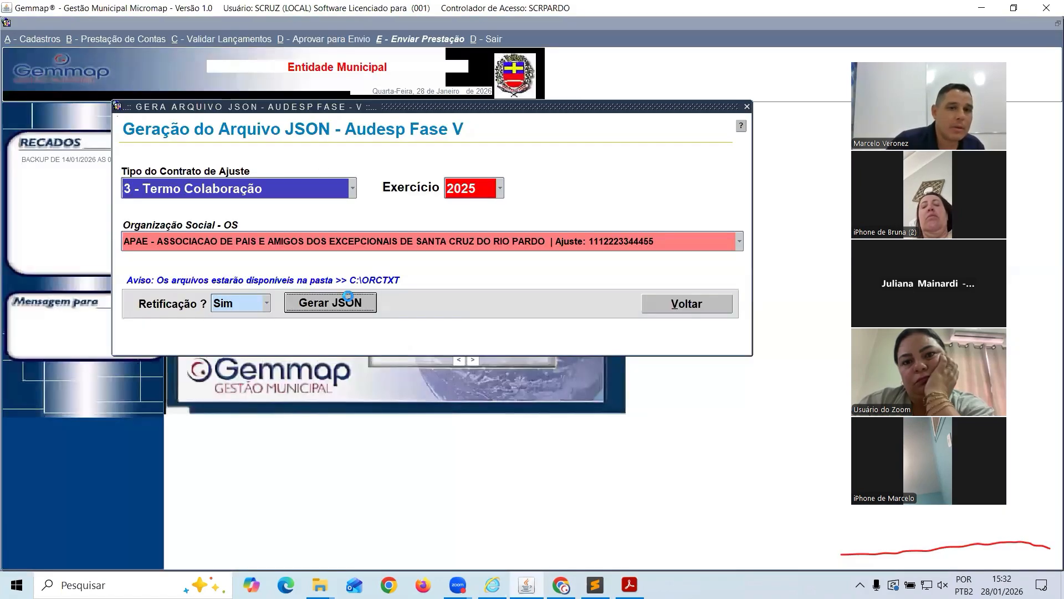
# Confirm the rectification export and verify line 10 of the reloaded JSON shows retificacao true
pyautogui.click(613, 327)
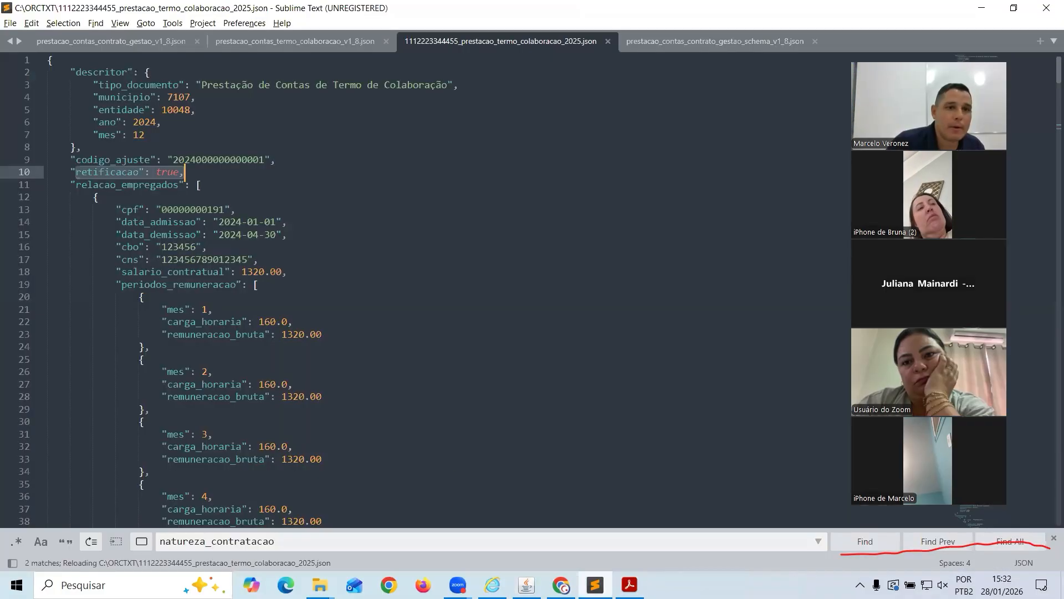
pyautogui.hotkey('alt', 'Tab')
pyautogui.doubleClick(137, 170)
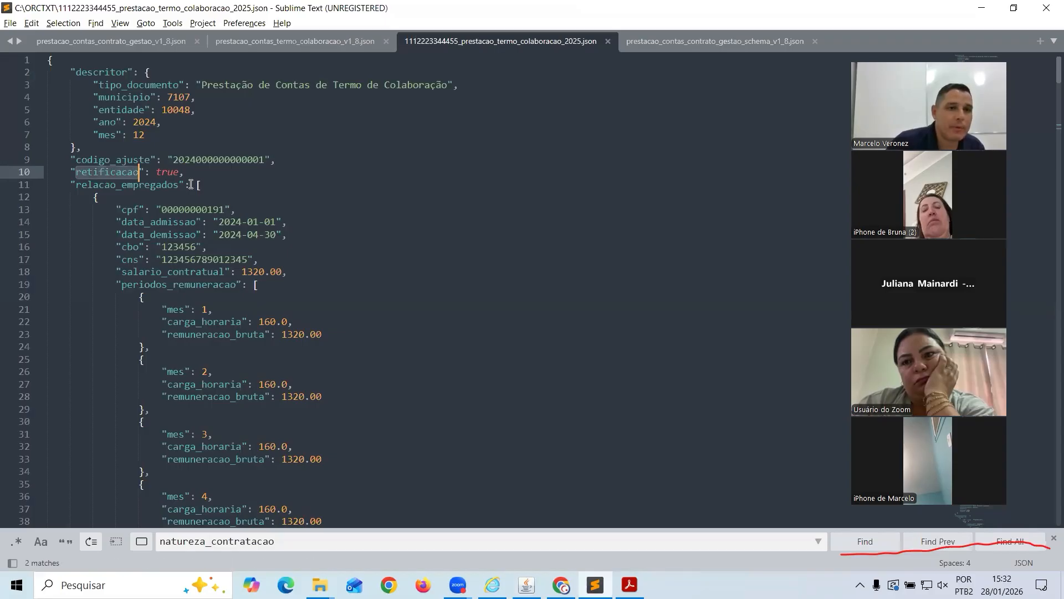
pyautogui.hotkey('alt', 'Tab')
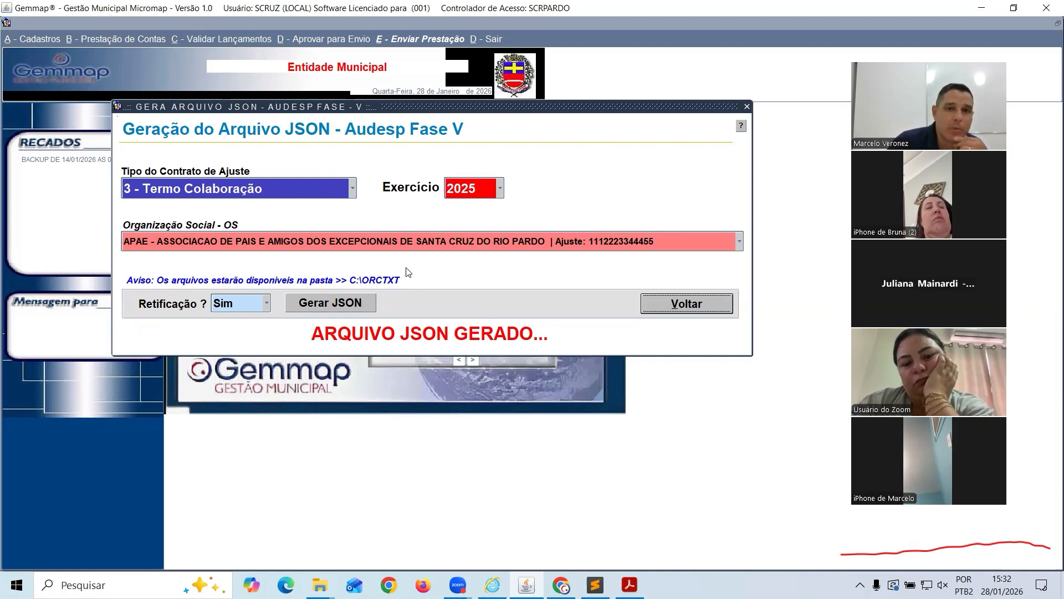
pyautogui.hotkey('alt', 'Tab')
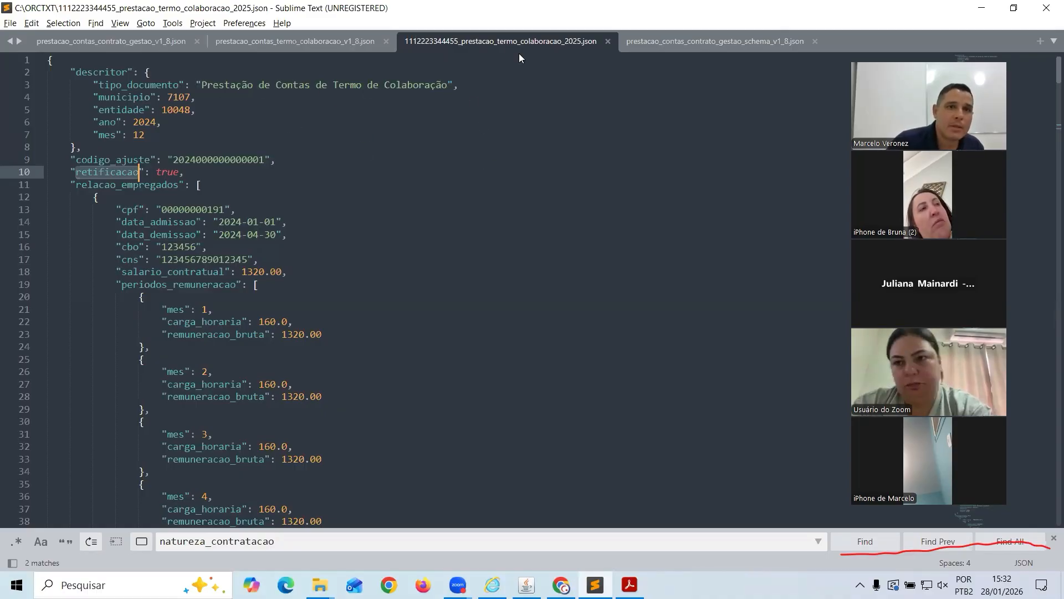
pyautogui.hotkey('alt', 'Tab')
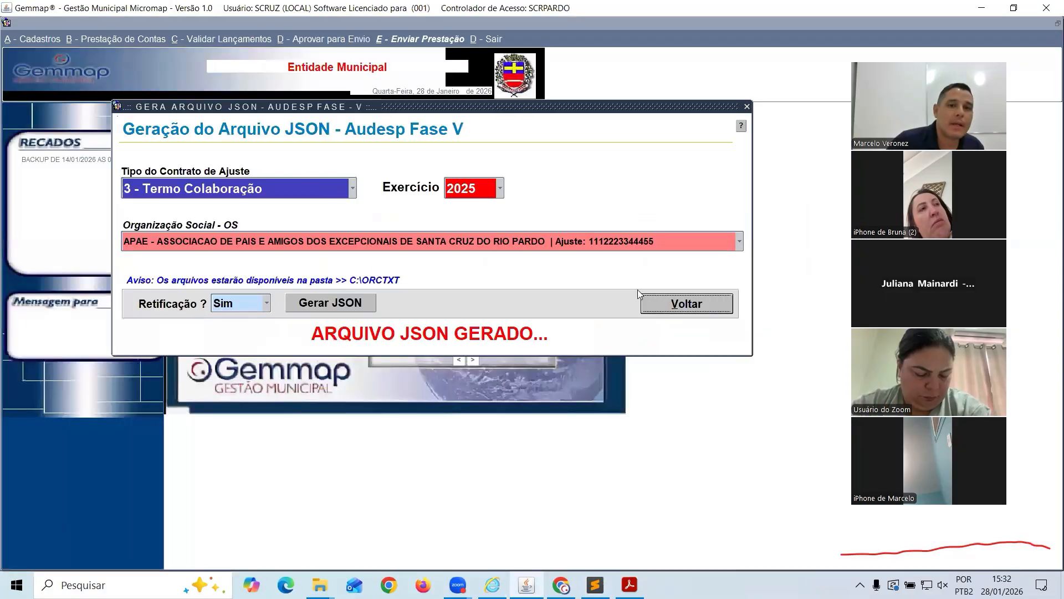
# Close the JSON window and leave the Termo de Colaboração module for the Terceiro Setor main screen
pyautogui.click(660, 304)
pyautogui.click(118, 38)
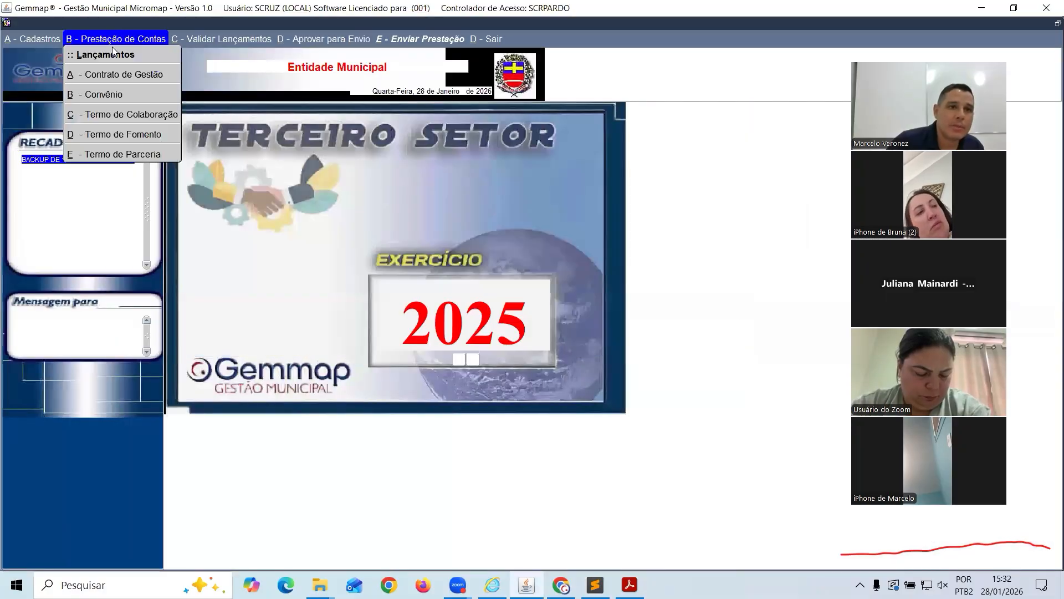
pyautogui.click(116, 115)
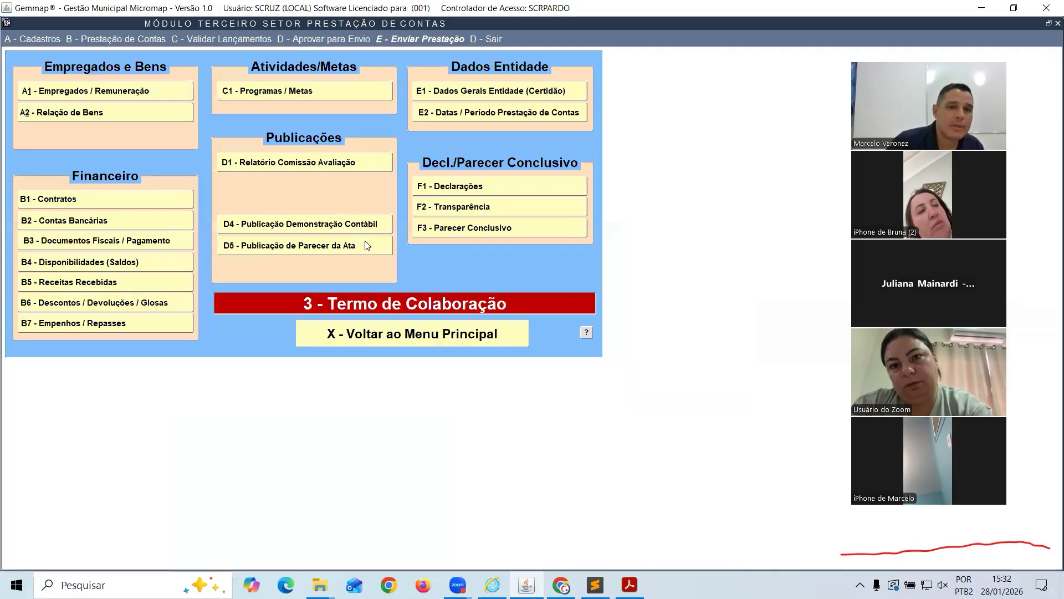
pyautogui.click(391, 335)
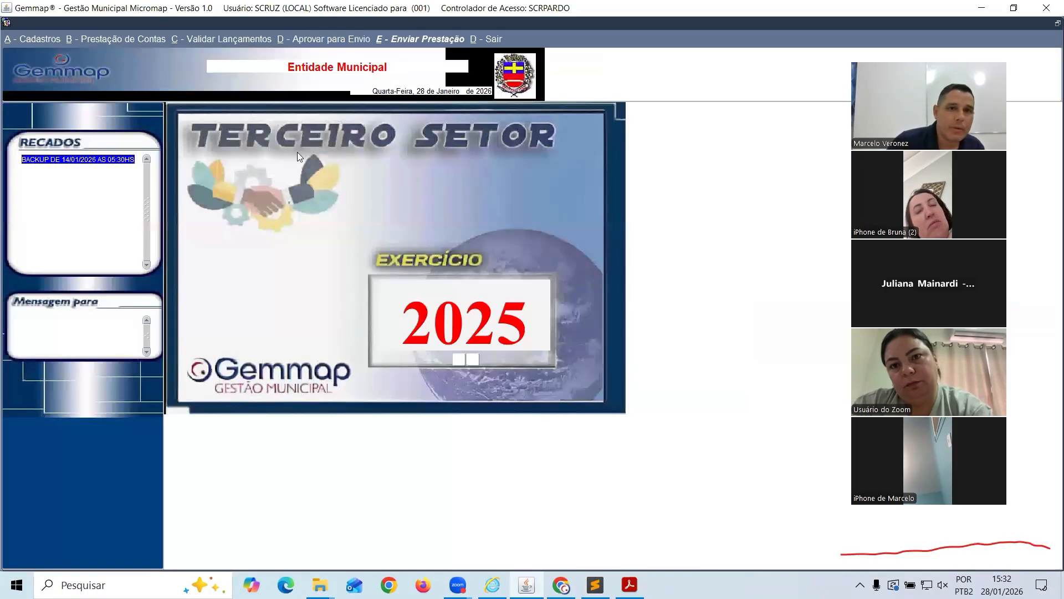
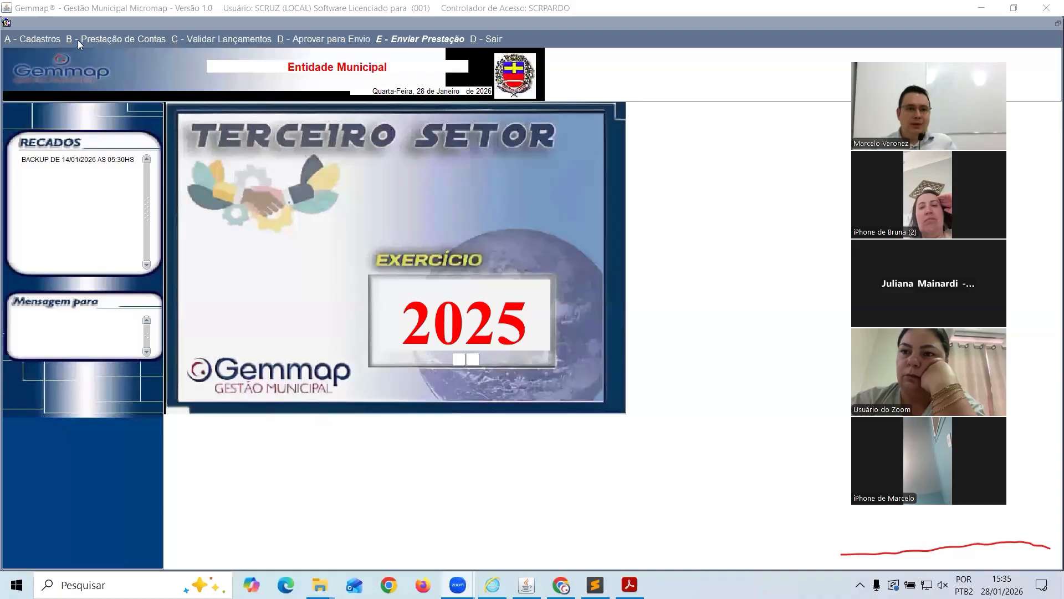
# Open the B - Prestação de Contas menu to list agreement types, Contrato de Gestão through Termo de Parceria
pyautogui.click(61, 39)
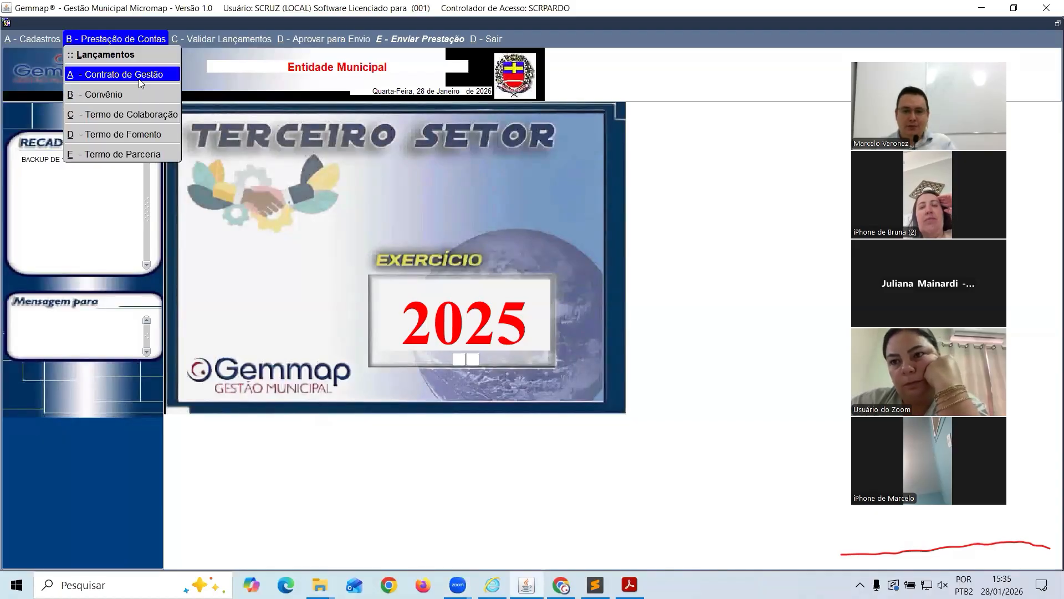
pyautogui.moveTo(54, 42)
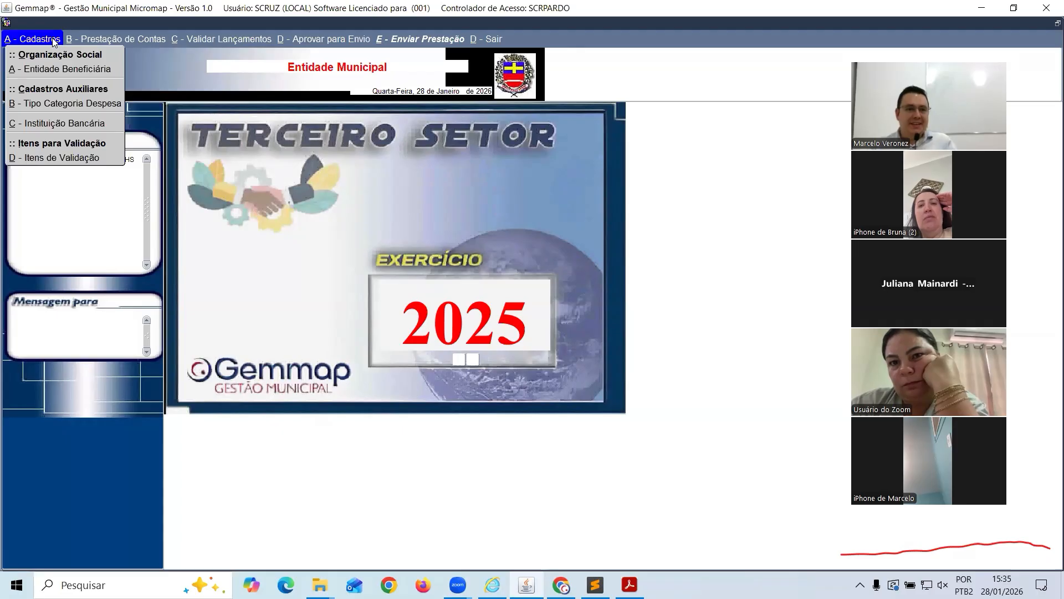
pyautogui.moveTo(106, 39)
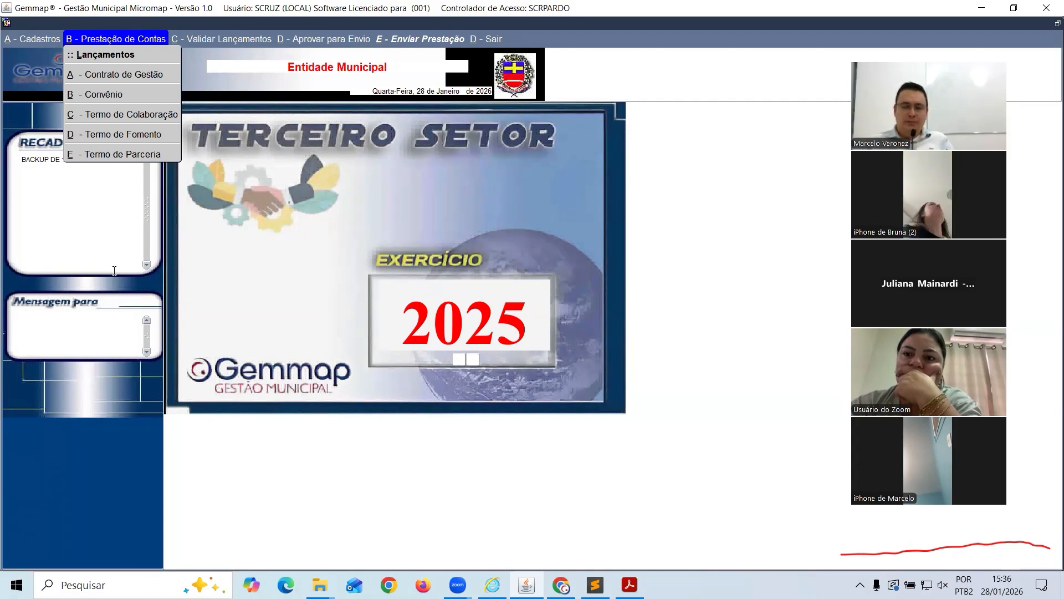
# Step from Contrato de Gestão back to the main screen, then open Termo de Colaboração's A1 - Empregados / Remuneração register
pyautogui.click(138, 74)
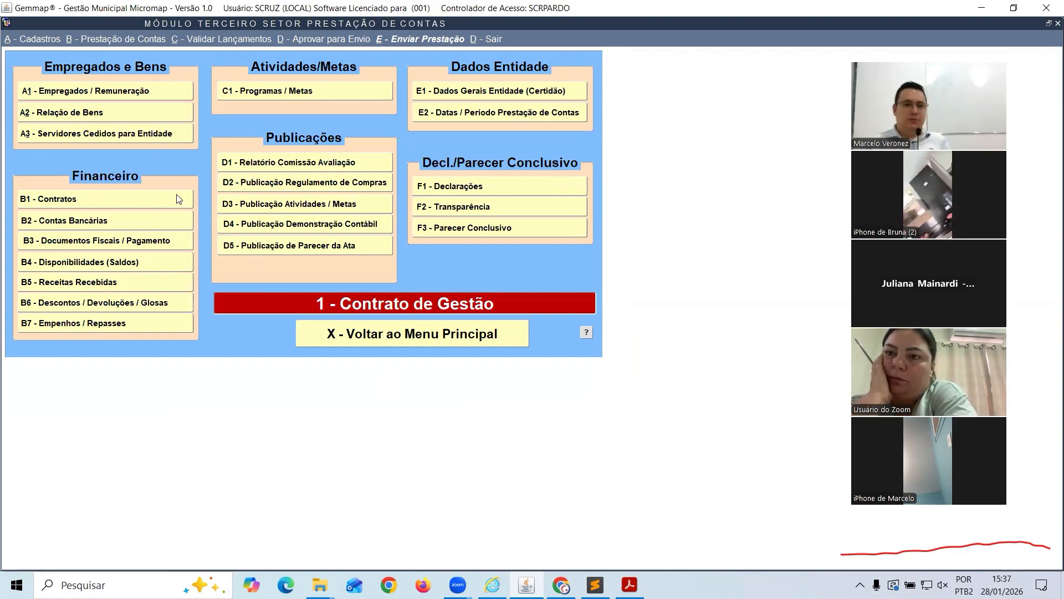
pyautogui.click(380, 337)
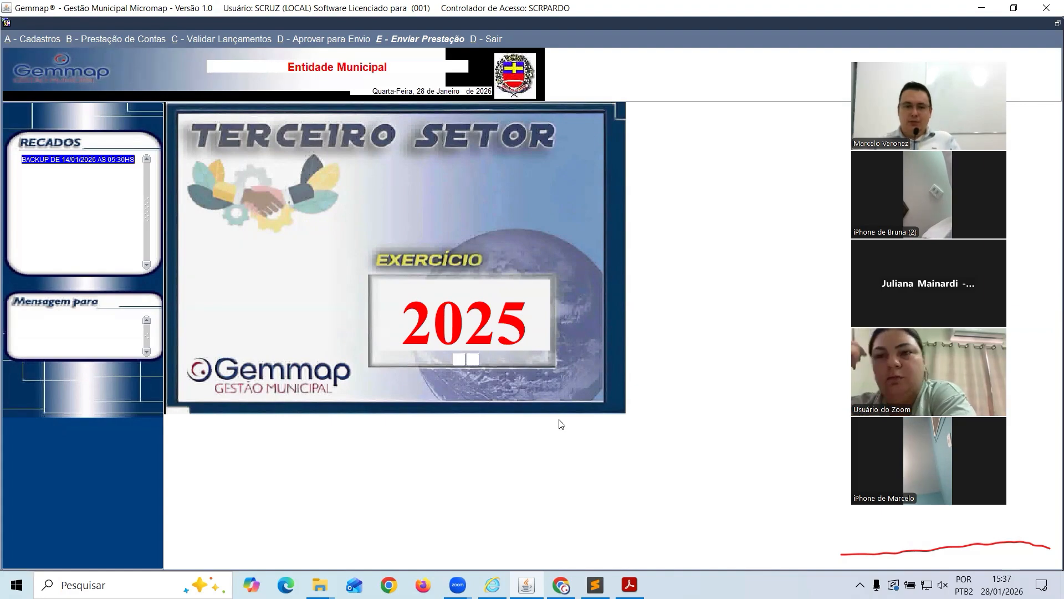
pyautogui.click(116, 45)
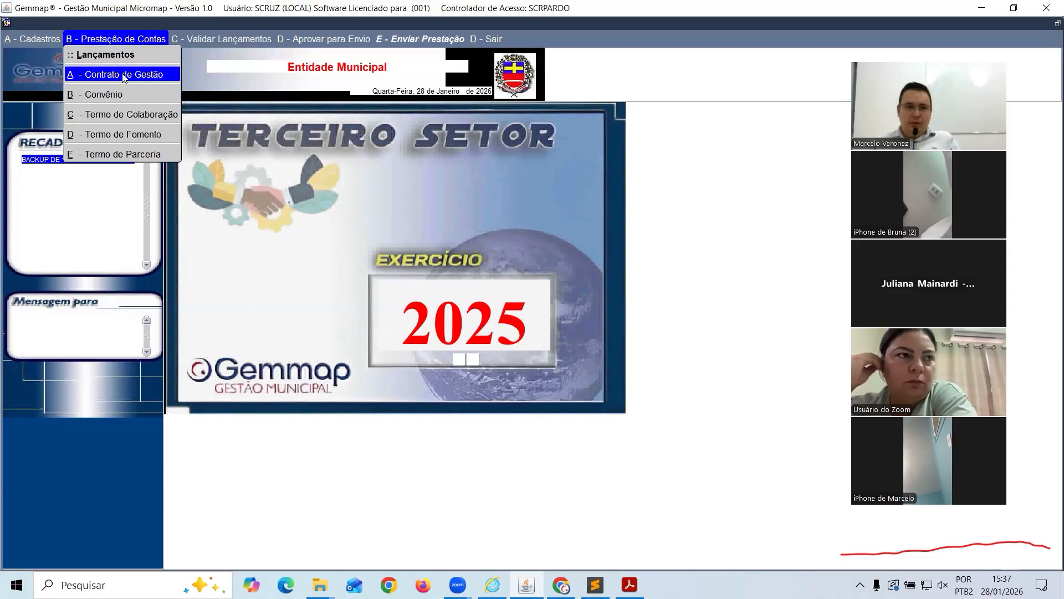
pyautogui.click(124, 116)
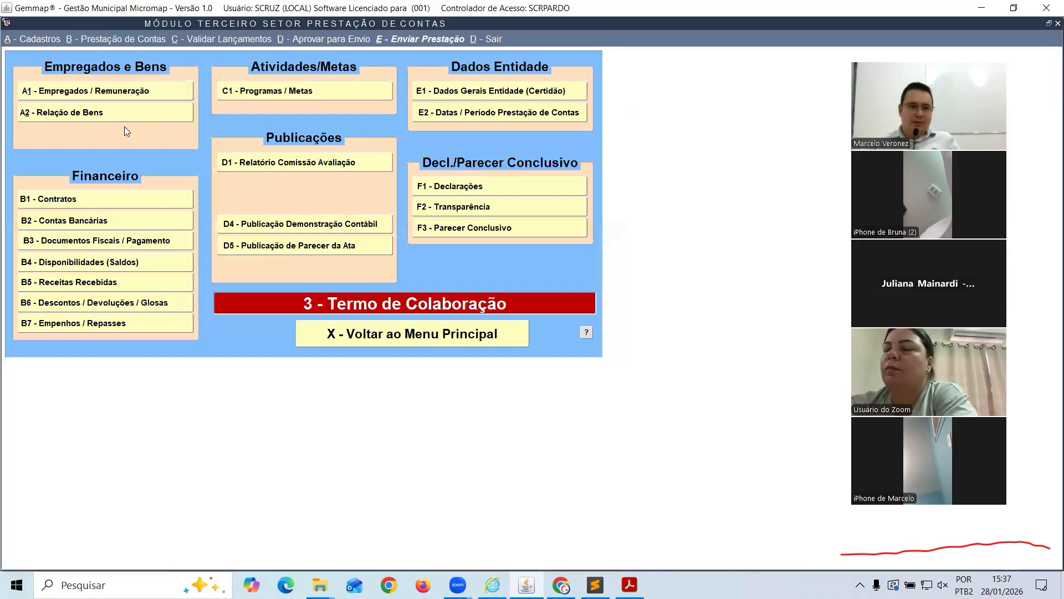
pyautogui.click(111, 95)
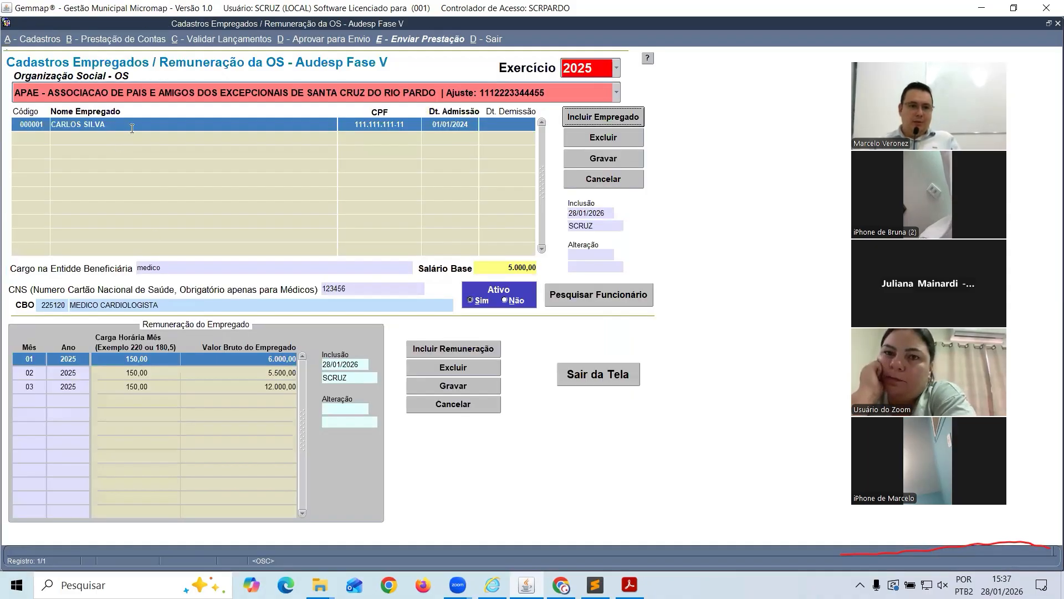
# Edit the employee's surname, try to save it, and dismiss the already-registered Aviso warning
pyautogui.click(148, 128)
pyautogui.write('TES')
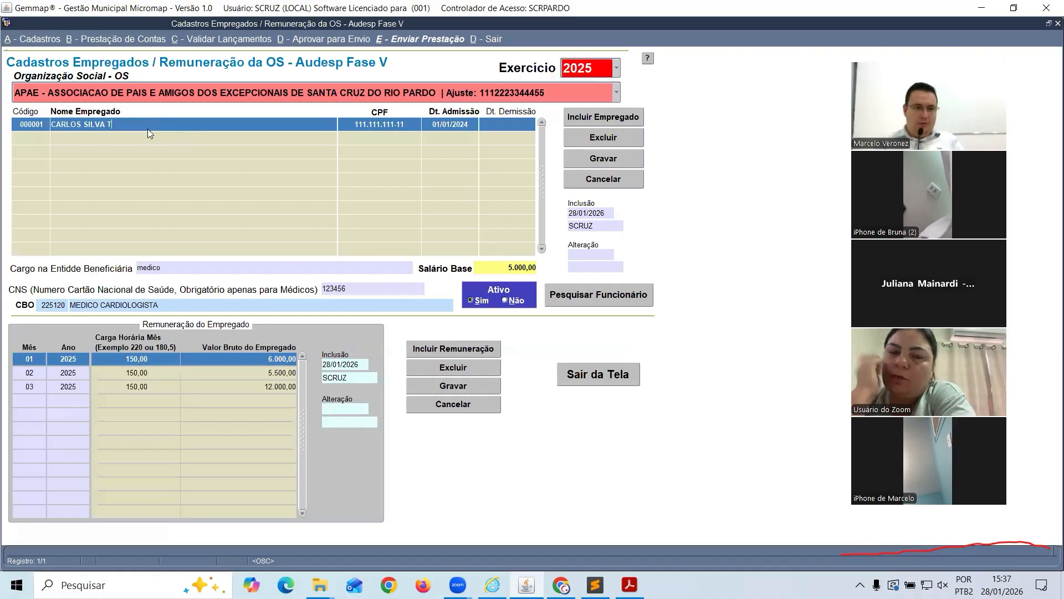
pyautogui.press('BackSpace')
pyautogui.press('BackSpace')
pyautogui.press('BackSpace')
pyautogui.press('BackSpace')
pyautogui.press('BackSpace')
pyautogui.press('BackSpace')
pyautogui.press('BackSpace')
pyautogui.press('BackSpace')
pyautogui.press('BackSpace')
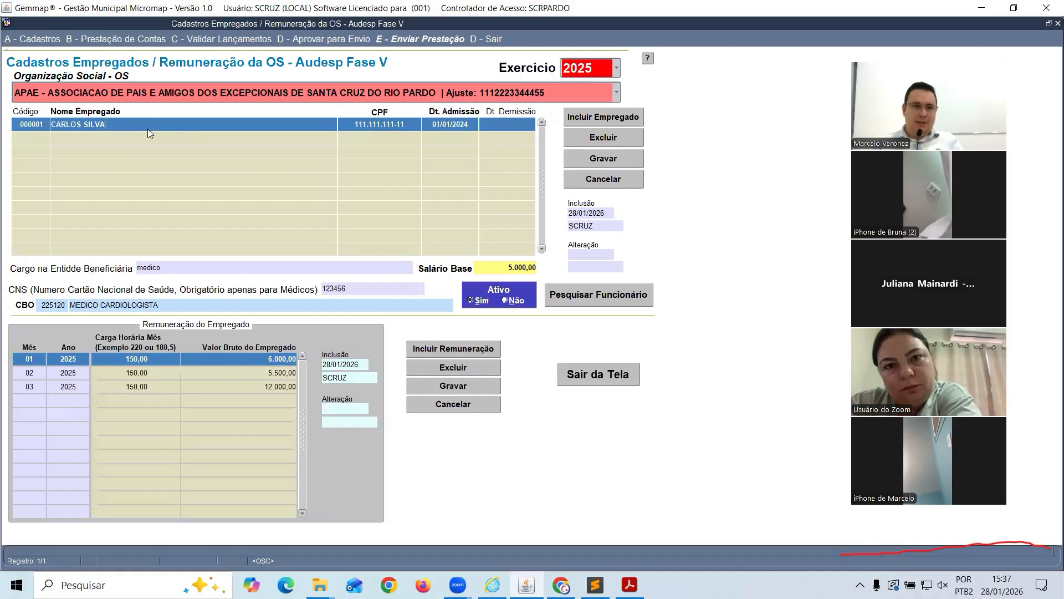
pyautogui.write('TES')
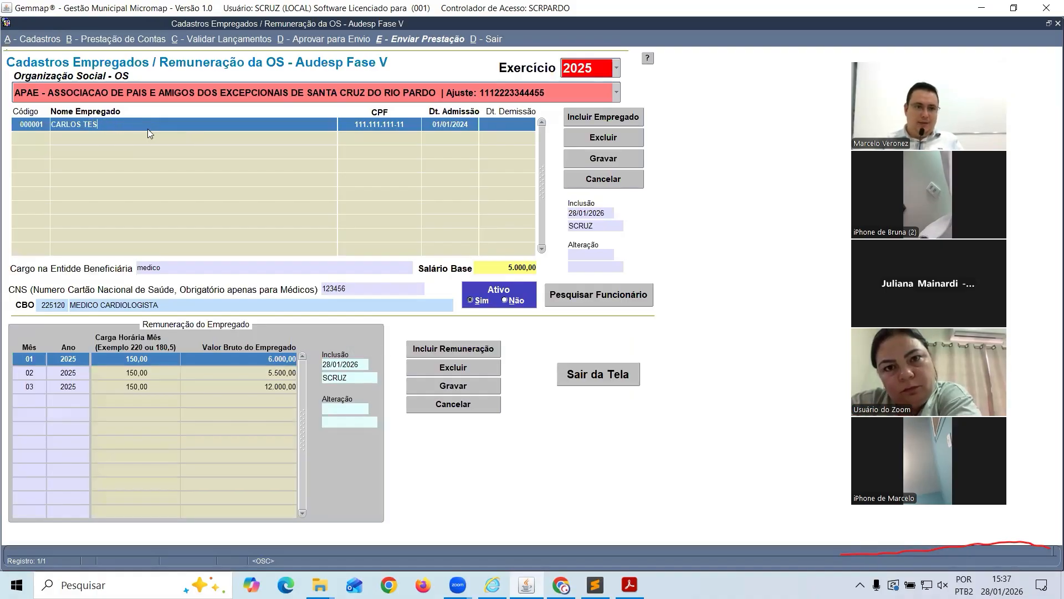
pyautogui.click(588, 157)
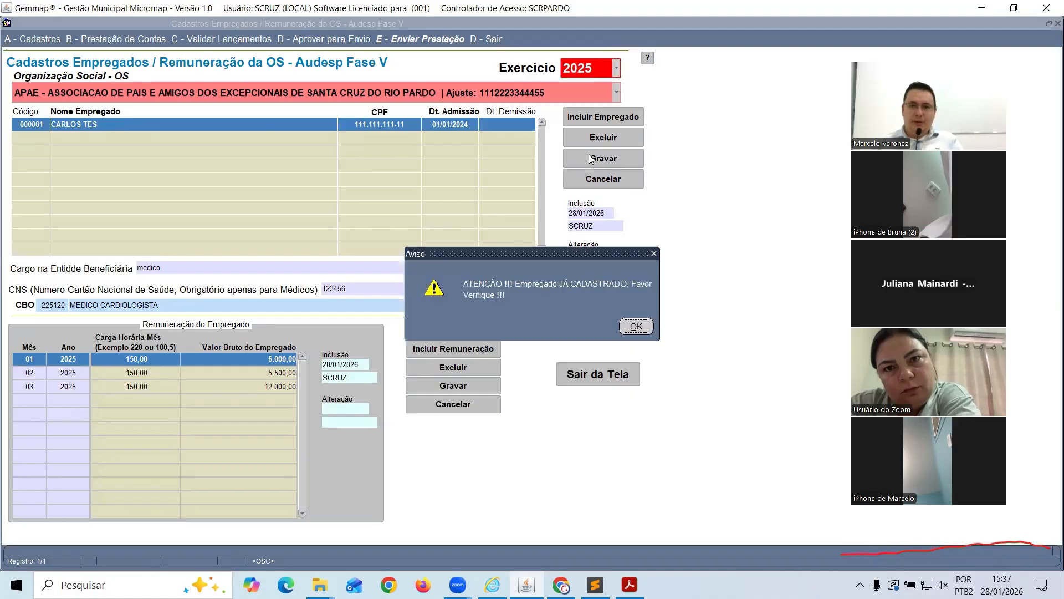
pyautogui.moveTo(550, 257); pyautogui.dragTo(361, 218)
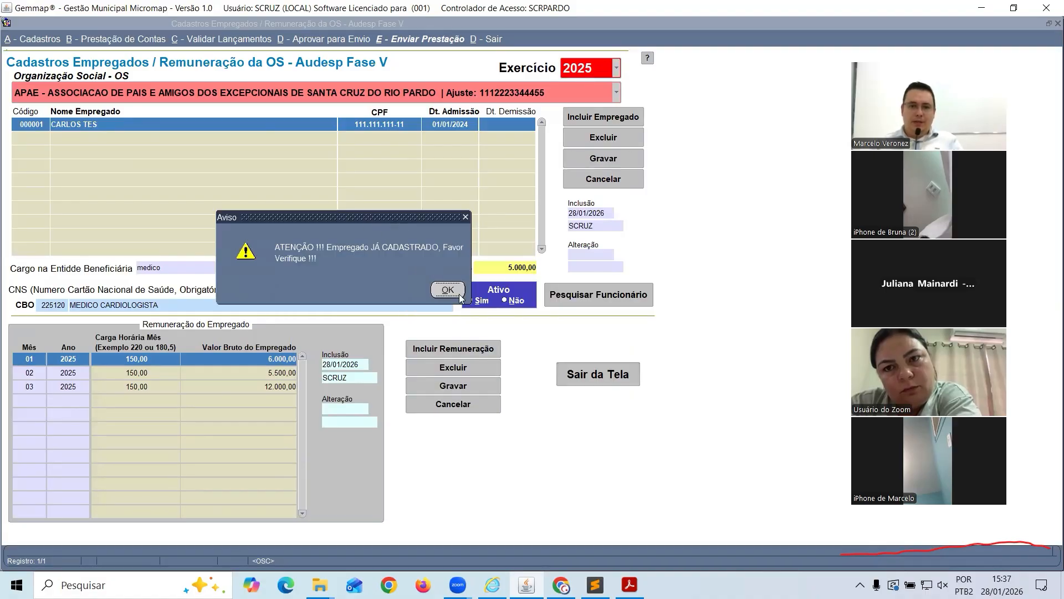
pyautogui.click(443, 289)
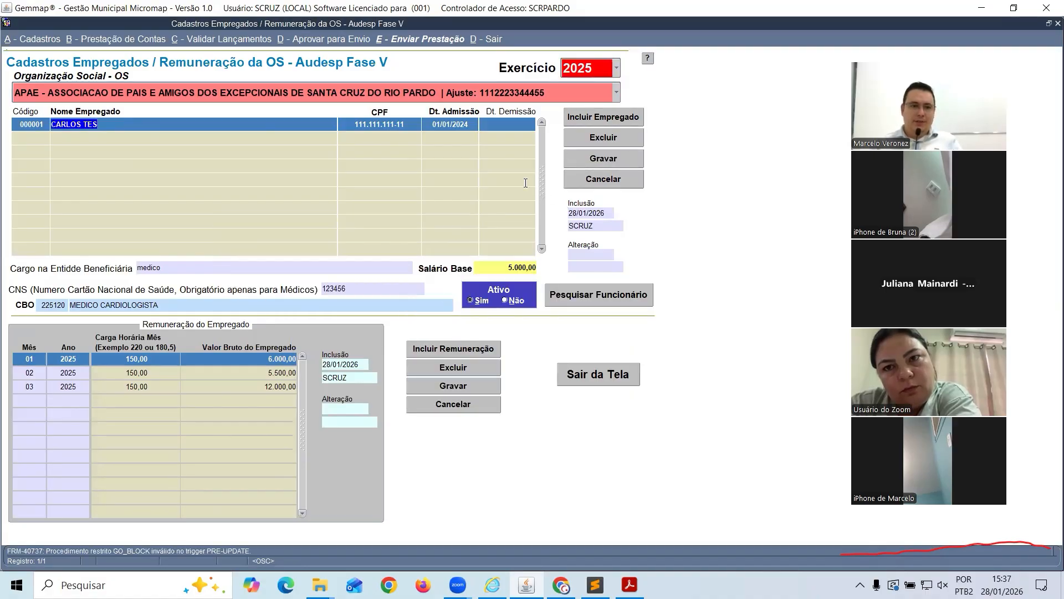
# Select the January remuneration entry, then exit the register and confirm with Sim
pyautogui.click(121, 359)
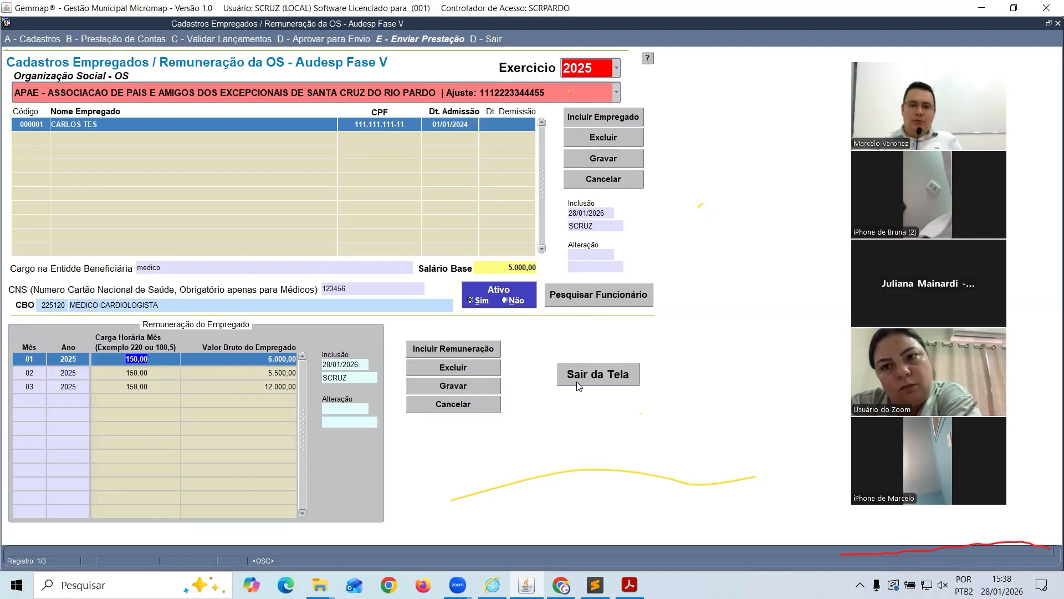
pyautogui.click(599, 376)
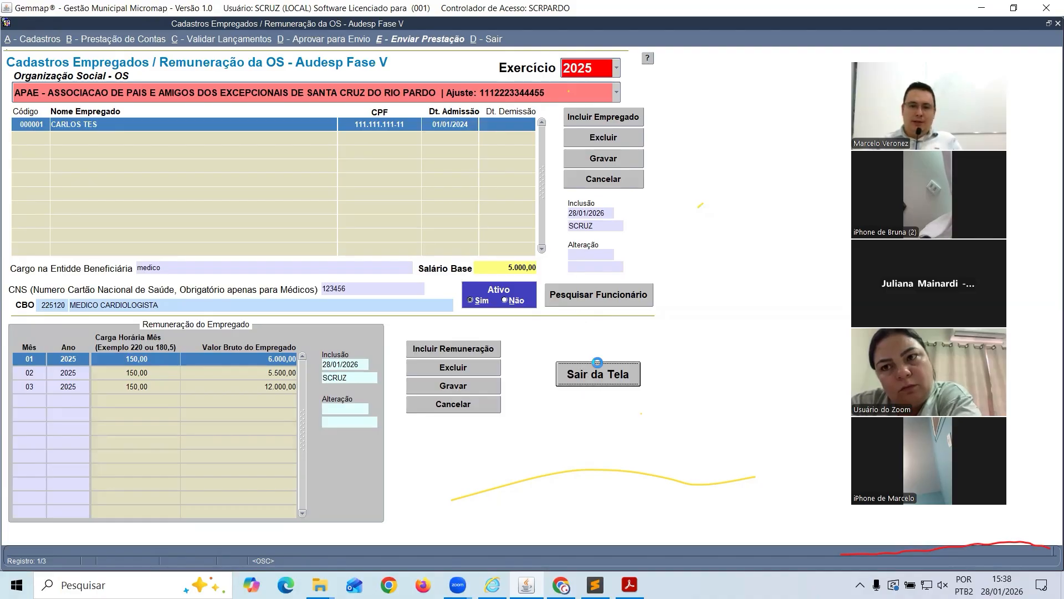
pyautogui.click(546, 326)
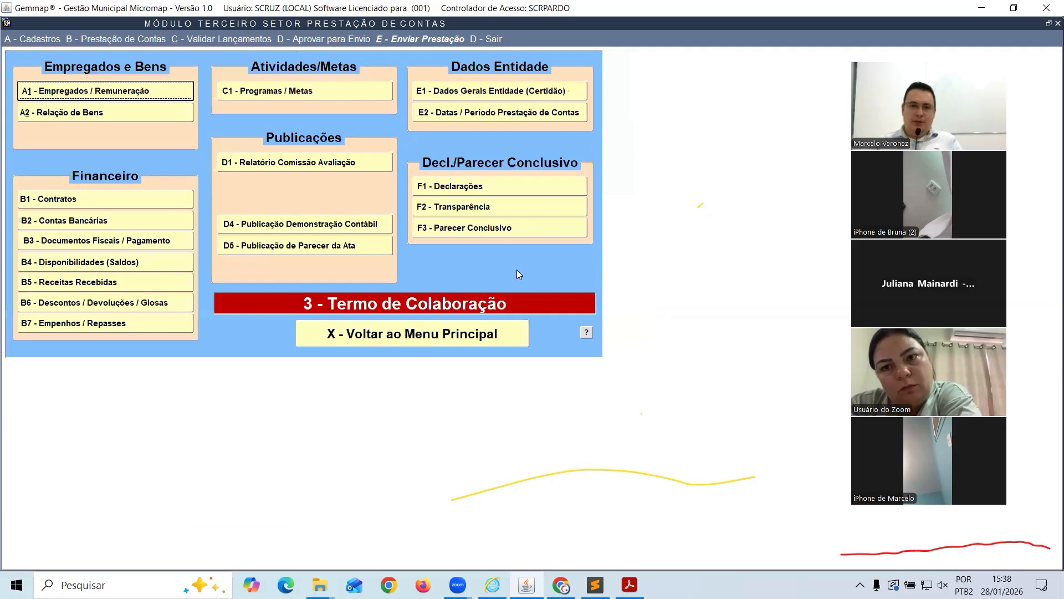
# Return to the Terceiro Setor main screen and open Enviar Prestação > Gera Arquivos Envio (JSON)
pyautogui.click(503, 334)
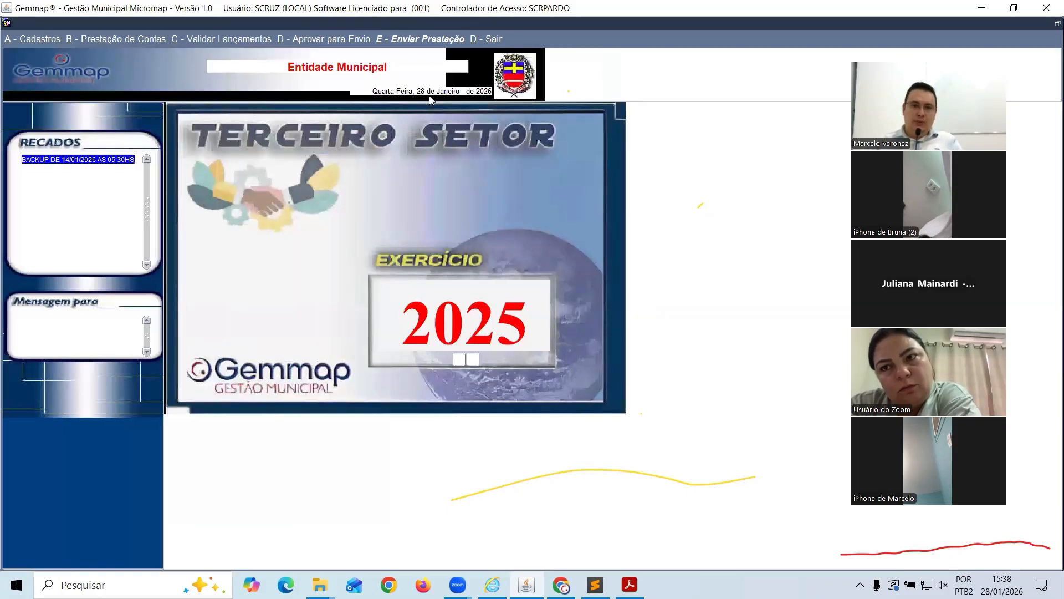
pyautogui.click(435, 74)
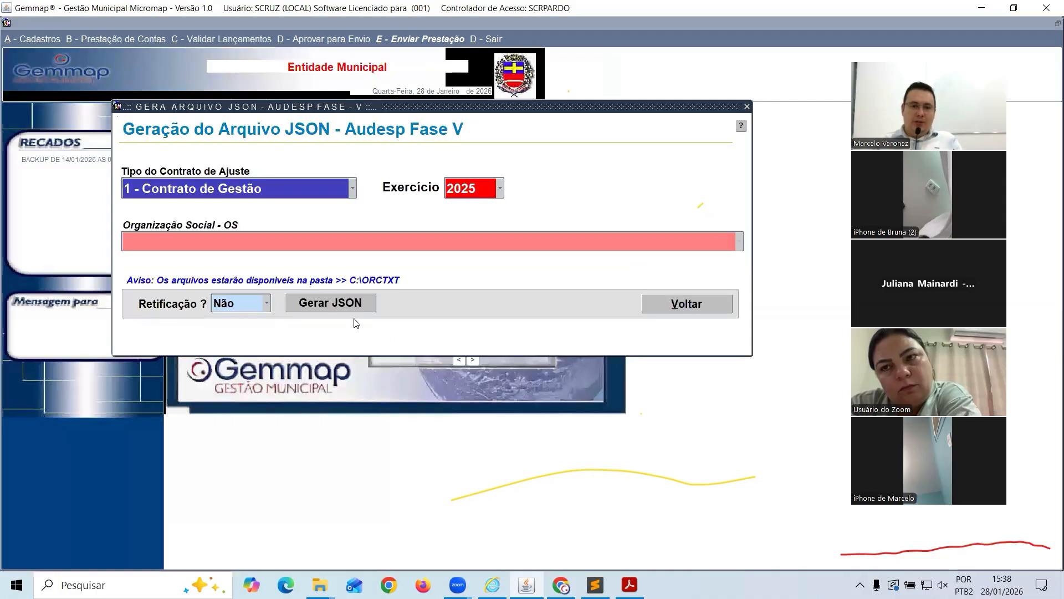
# Check the exported Termo de Colaboração JSON file in the C:\ORCTXT Explorer window, then minimize it
pyautogui.moveTo(321, 579)
pyautogui.click(349, 527)
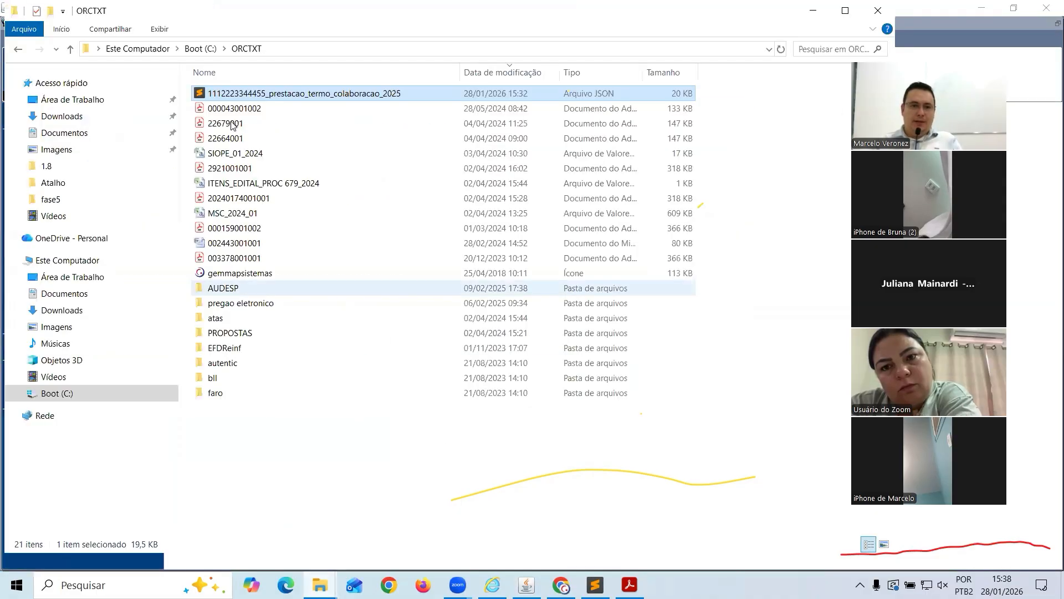
pyautogui.click(814, 15)
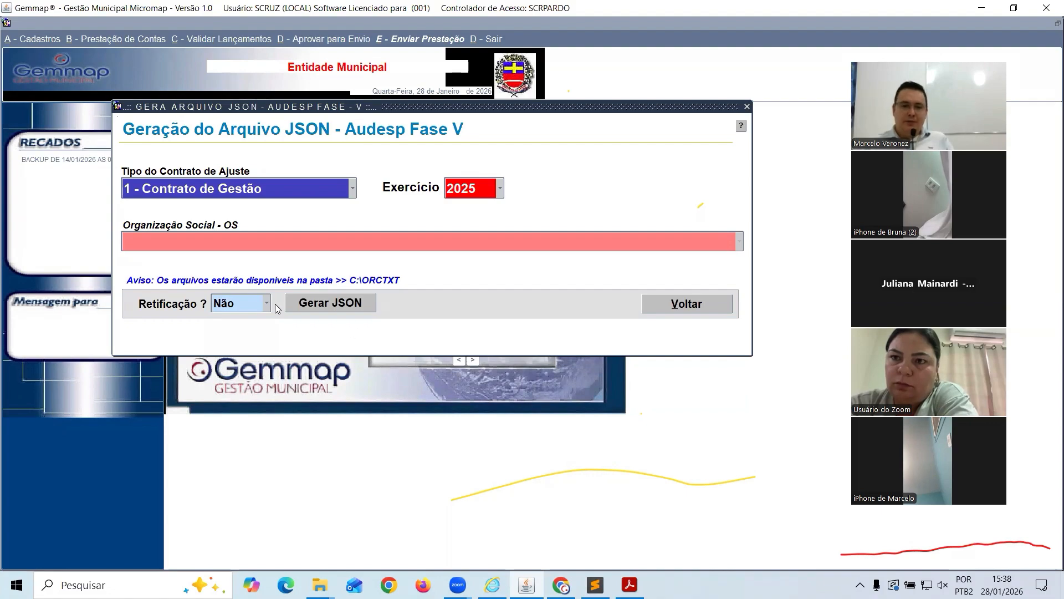
# Bring the Manual da Prestação PDF in Adobe Acrobat to the front
pyautogui.hotkey('alt', 'Tab')
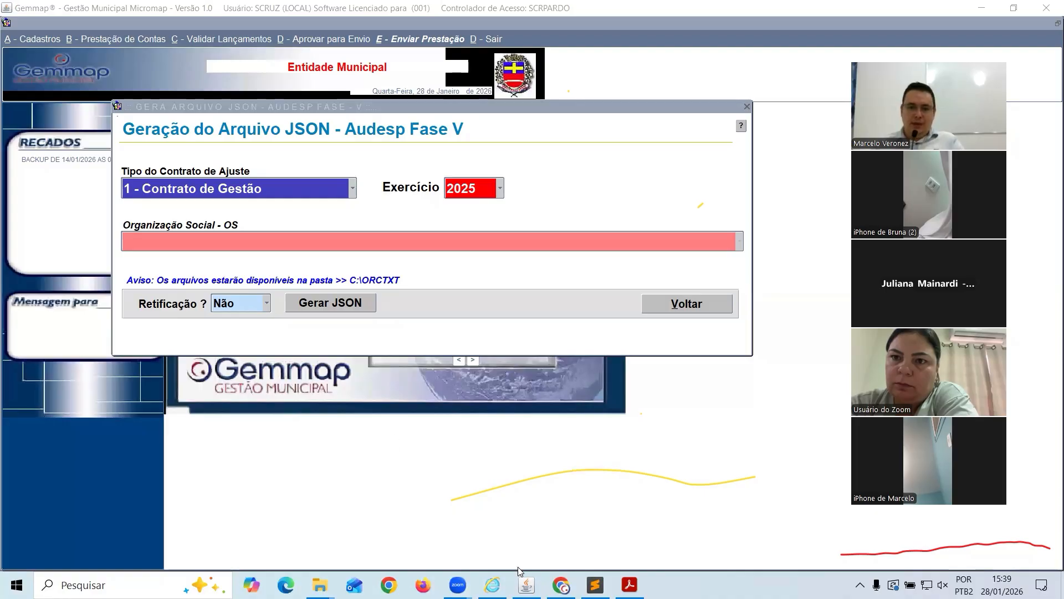
pyautogui.click(629, 585)
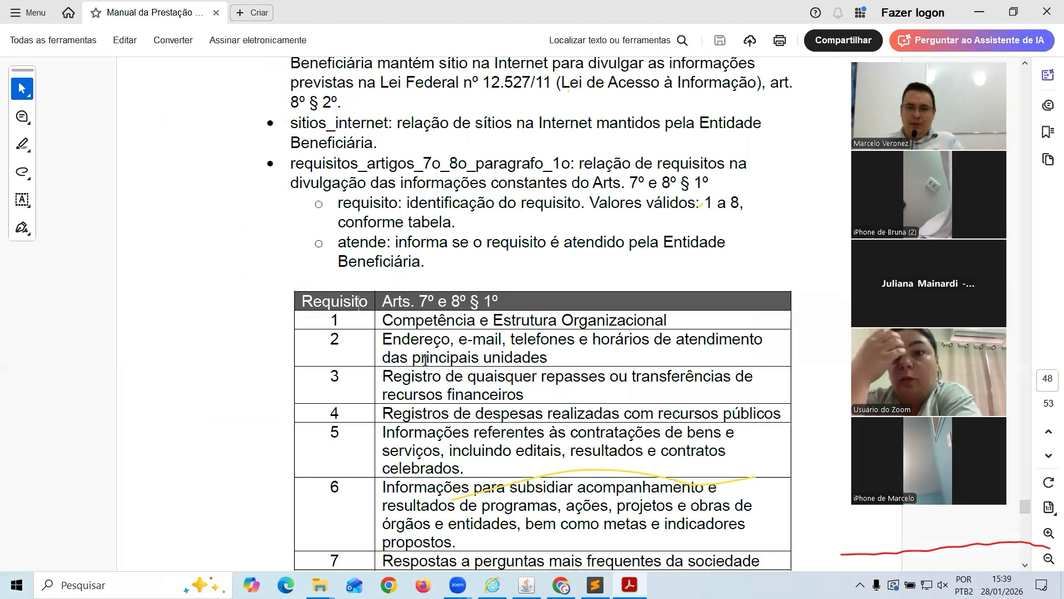
# Minimize Acrobat to get back to the Gemmap Audesp Fase V JSON dialog
pyautogui.click(978, 21)
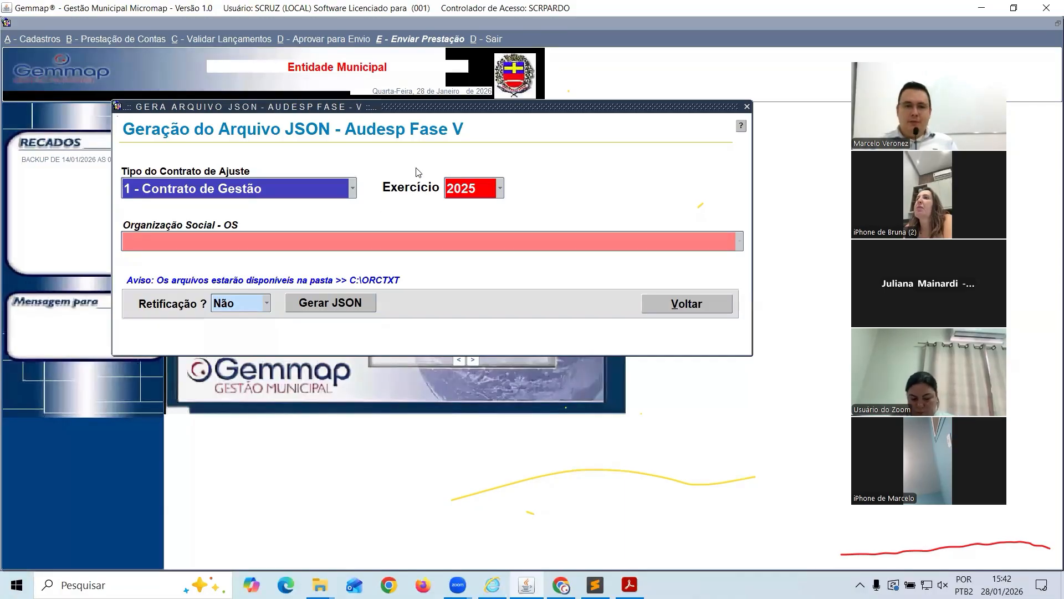
# Drag the 'Gera Arquivo JSON - Audesp Fase V' dialog further to the left
pyautogui.moveTo(428, 107); pyautogui.dragTo(364, 129)
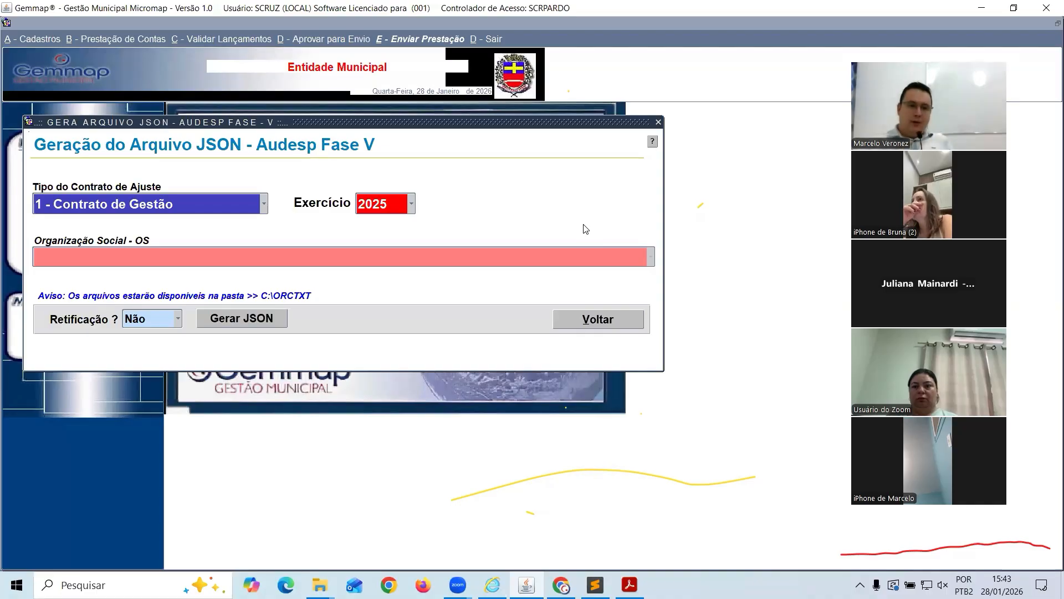
pyautogui.click(588, 322)
pyautogui.click(353, 37)
pyautogui.moveTo(174, 44)
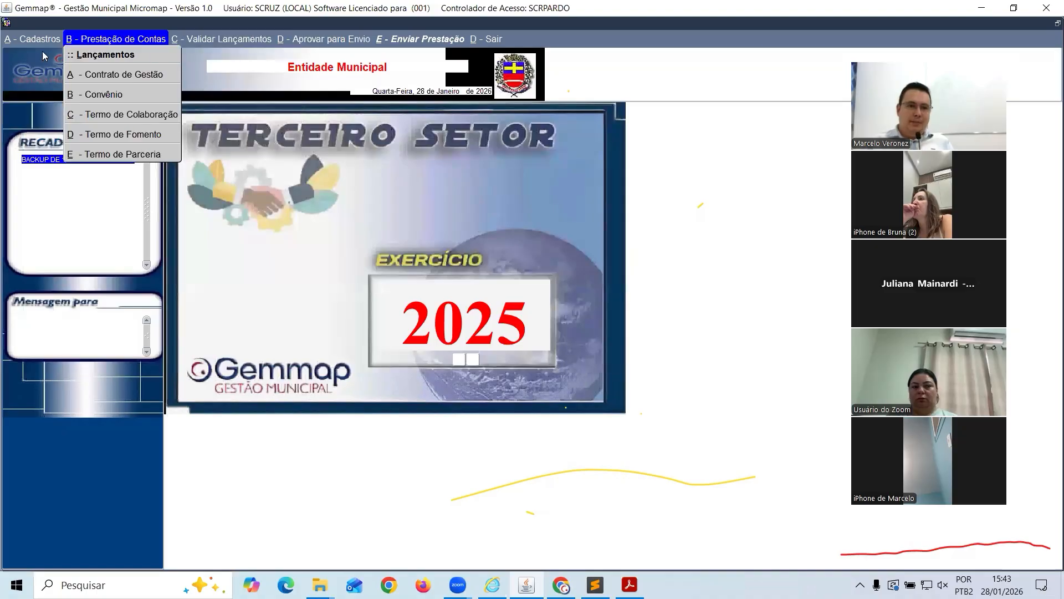
pyautogui.moveTo(412, 42)
pyautogui.moveTo(39, 39)
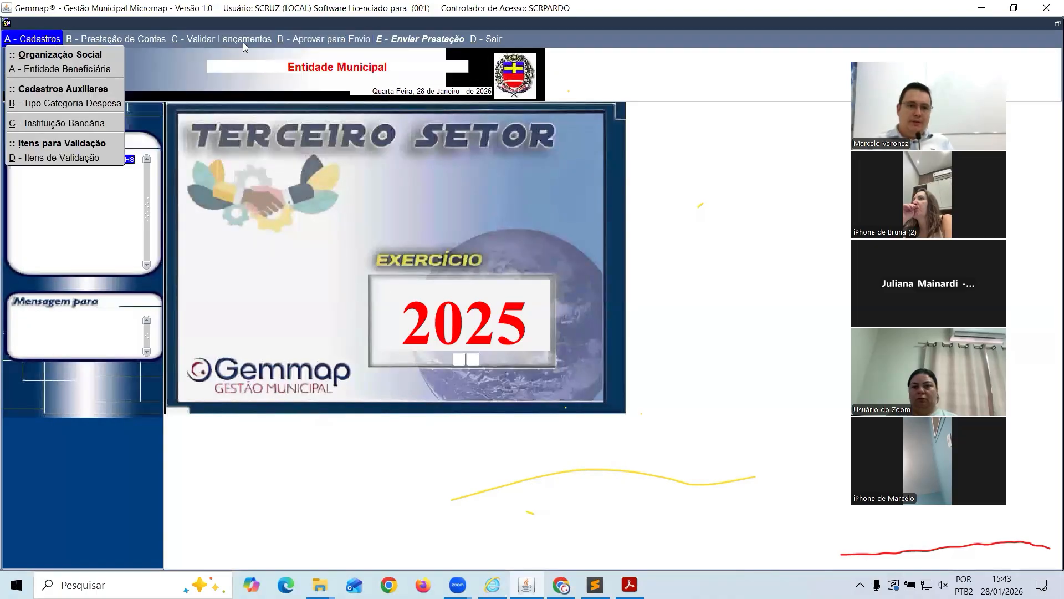
pyautogui.click(413, 75)
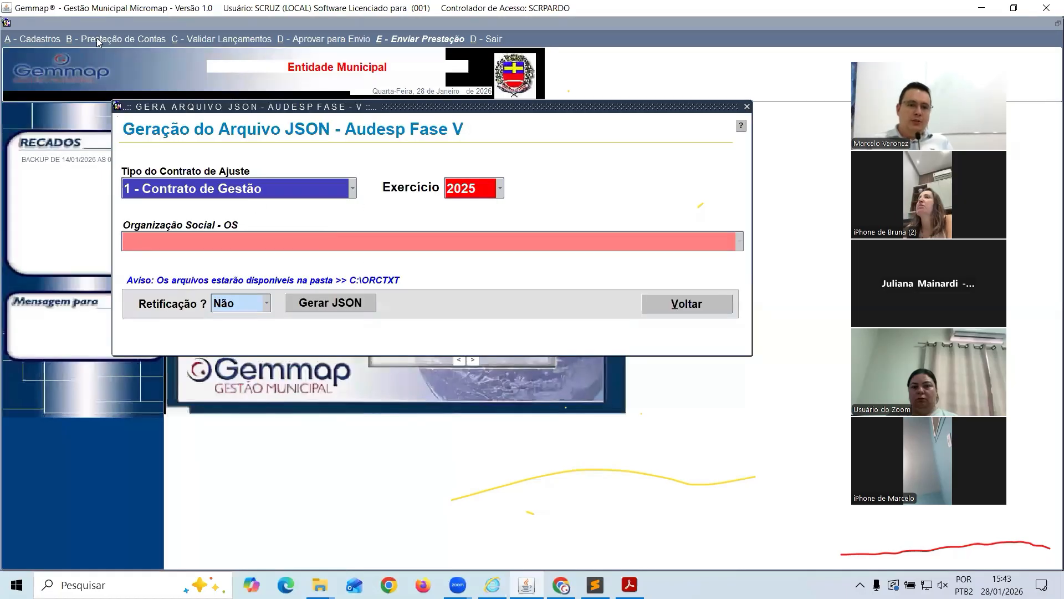
pyautogui.moveTo(500, 107); pyautogui.dragTo(345, 133)
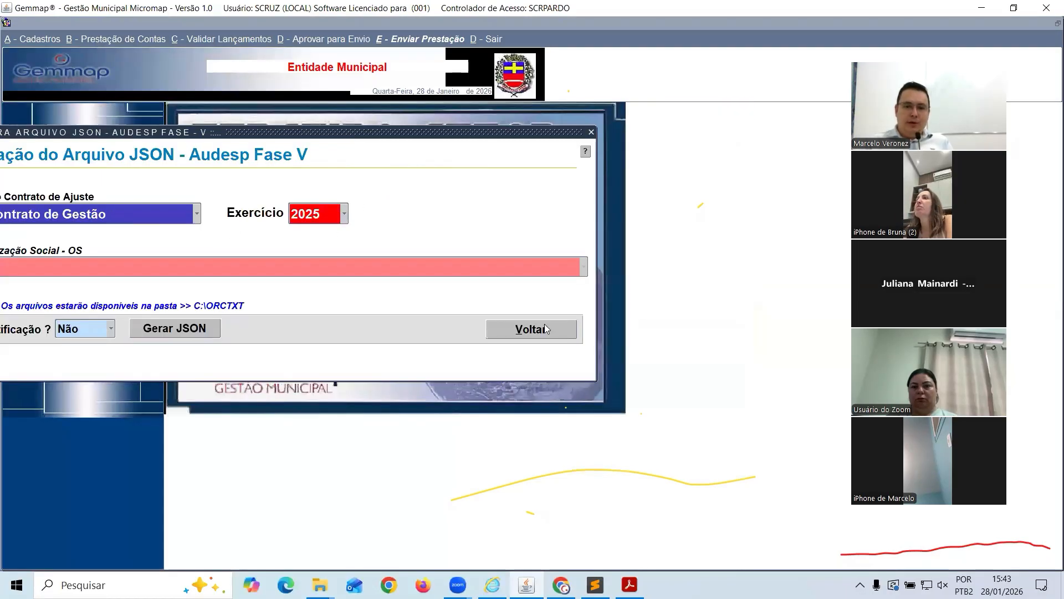
pyautogui.click(546, 328)
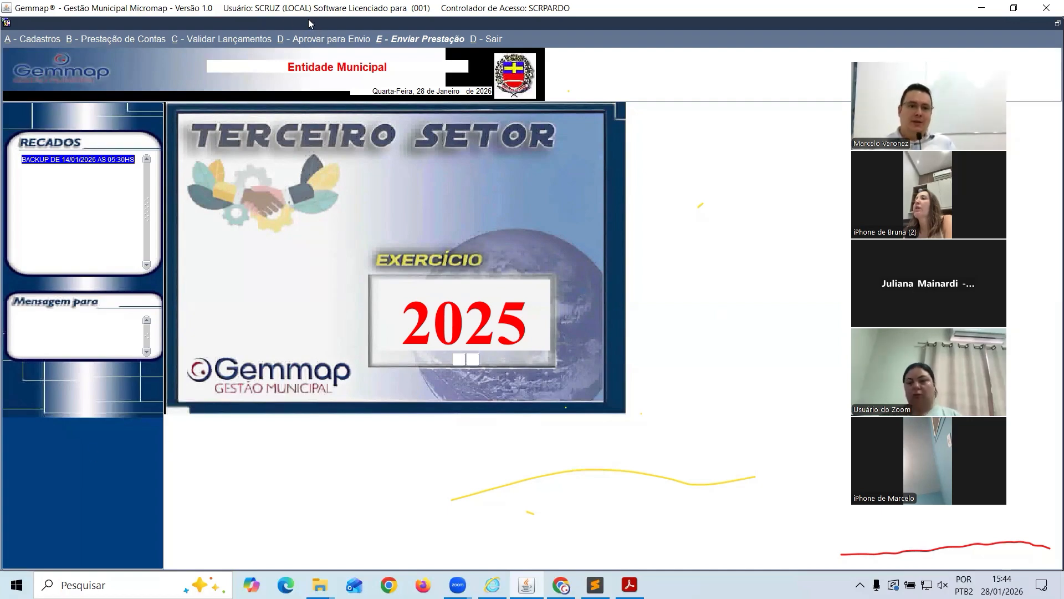
pyautogui.click(235, 40)
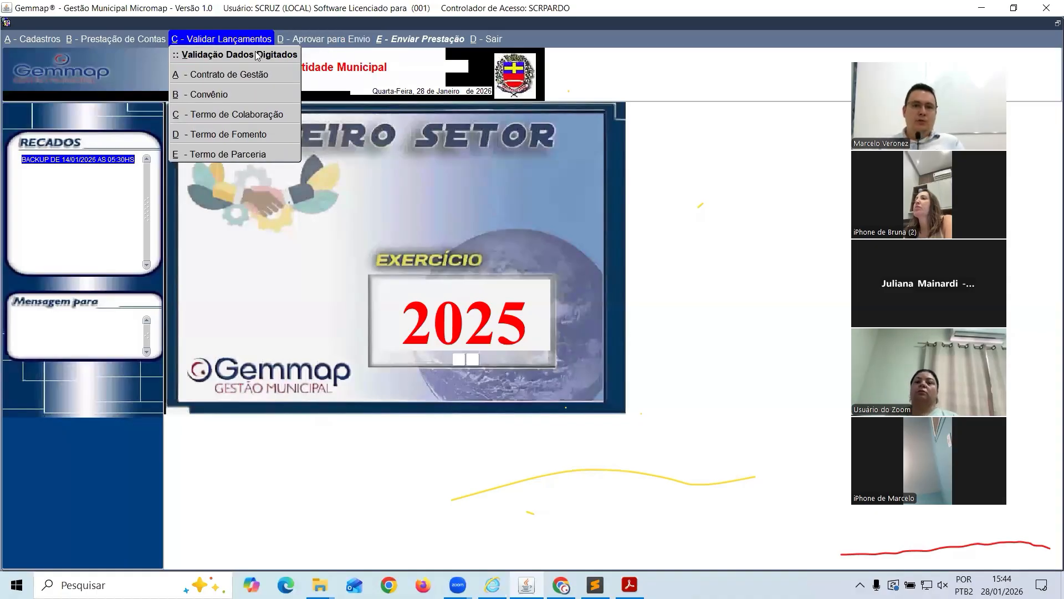
pyautogui.click(350, 171)
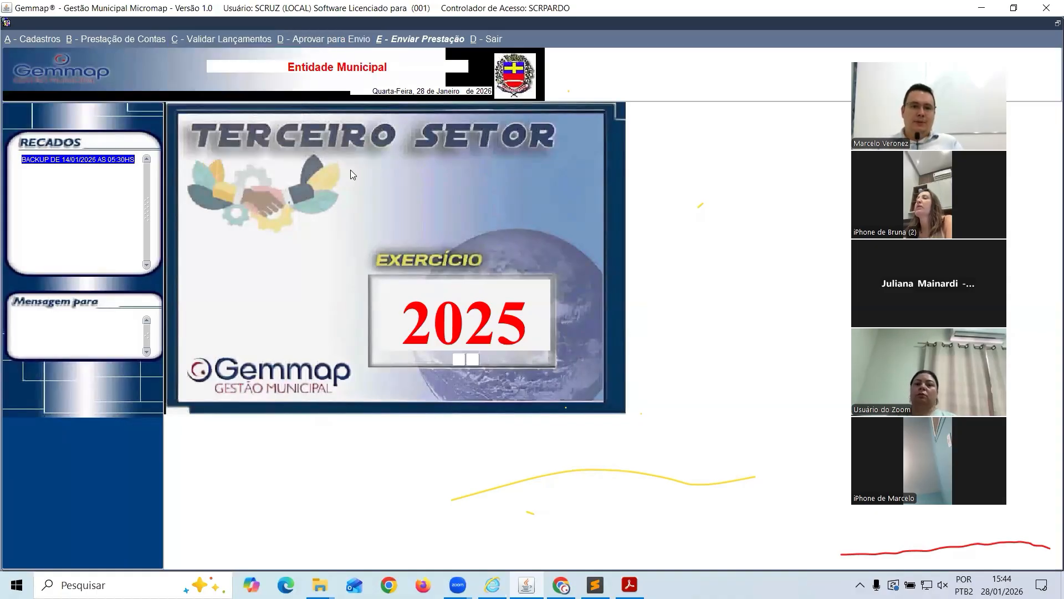